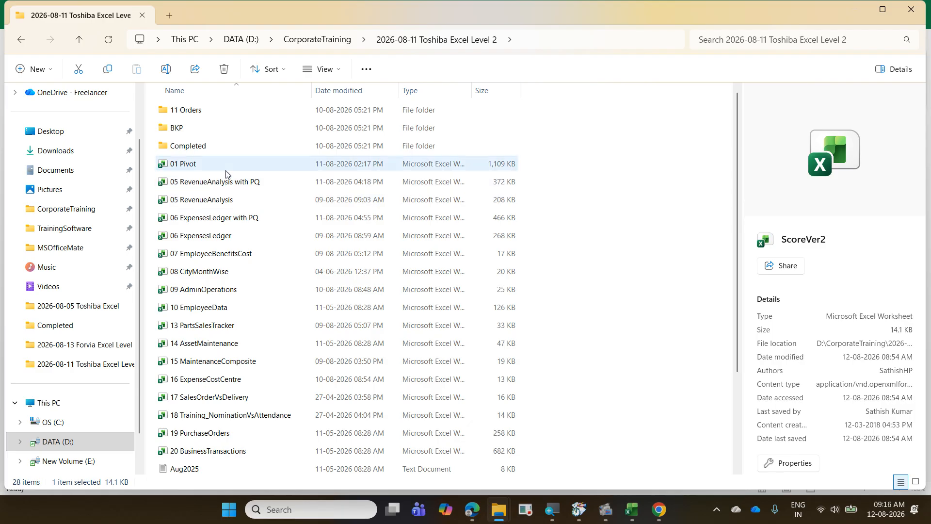
# Open the 01 Pivot workbook and jump down to the Payment Status header in column K of Sheet10.
pyautogui.click(226, 165)
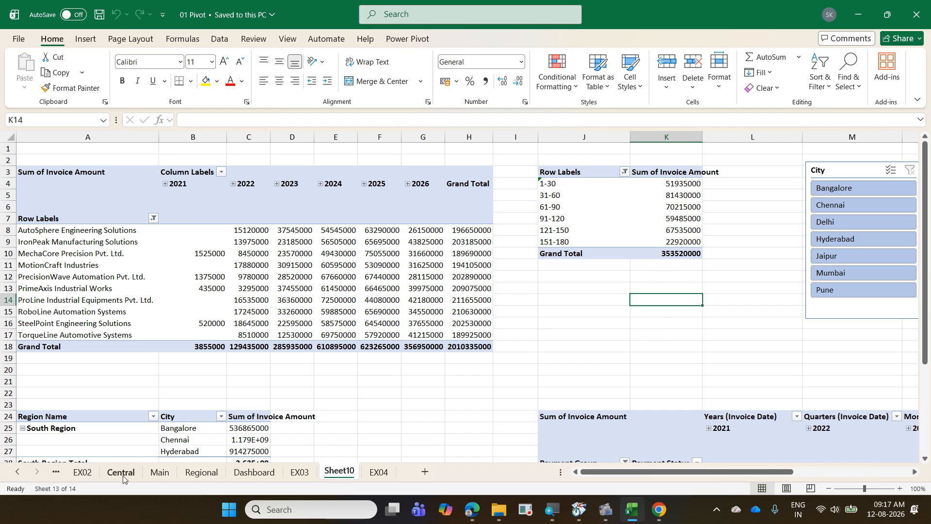
pyautogui.hotkey('ctrl', 'Down')
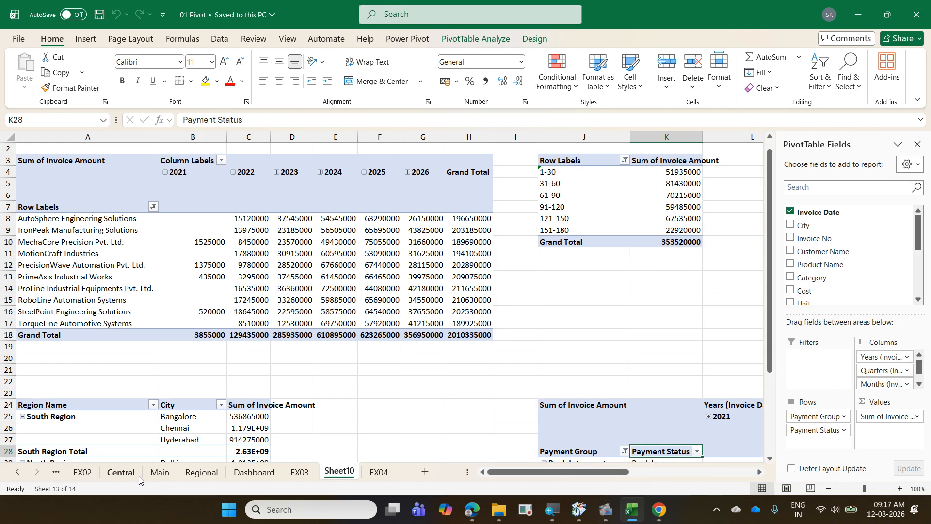
# View the list of all sheets in the workbook, and check the Sheet Number entry among the status bar options.
pyautogui.rightClick(22, 470)
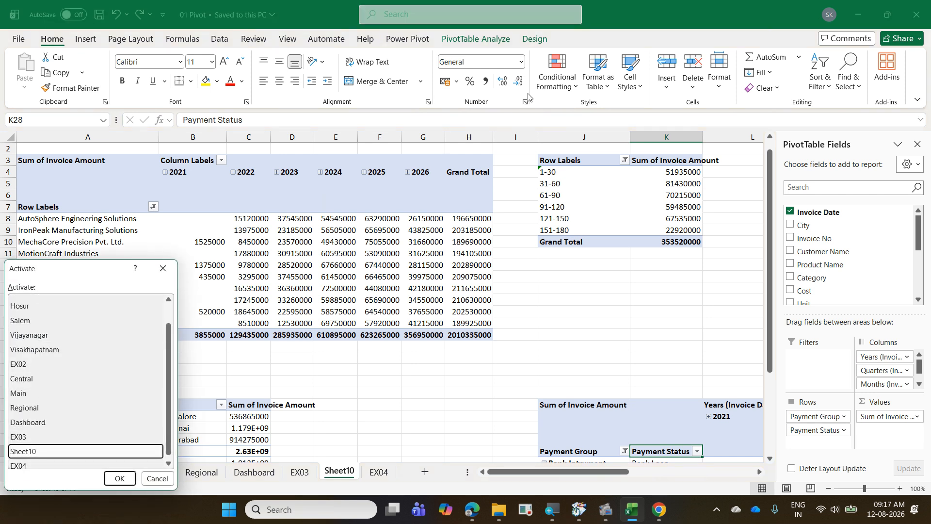
pyautogui.click(158, 480)
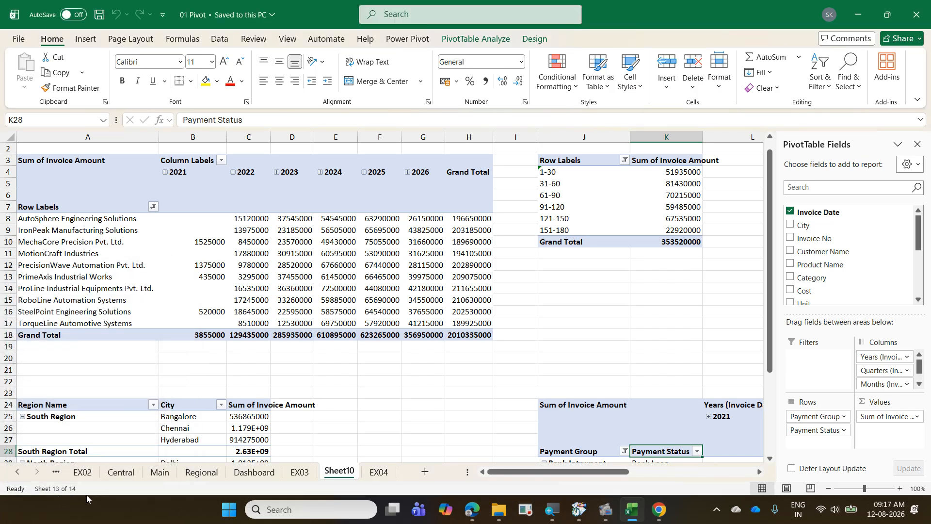
pyautogui.rightClick(119, 491)
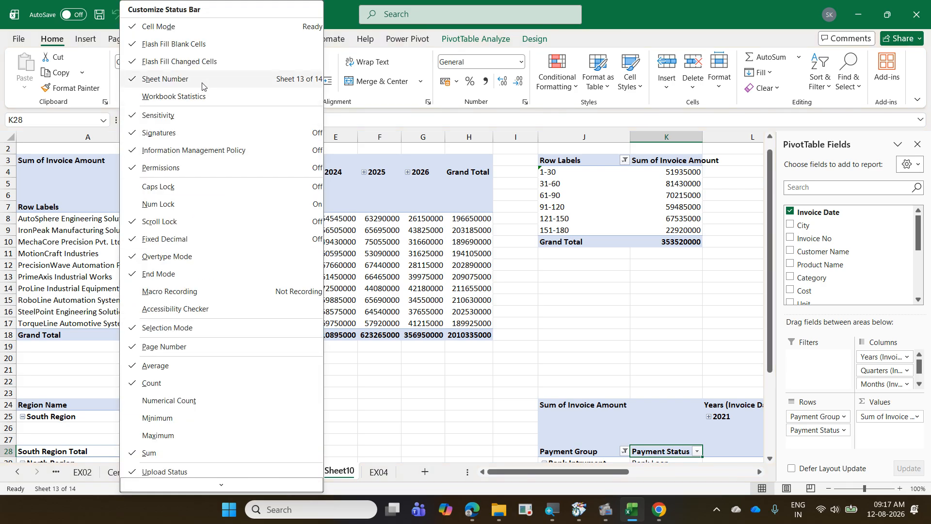
pyautogui.click(667, 19)
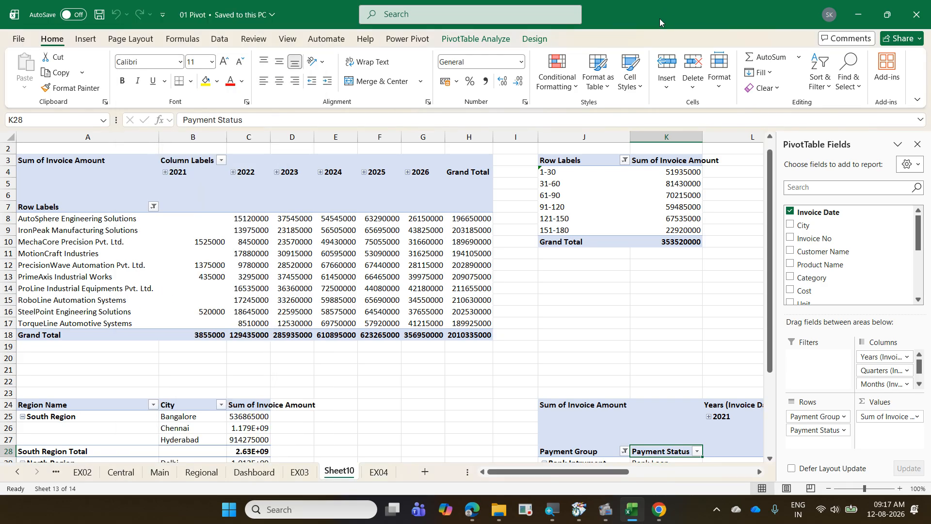
# Use the Navigation pane to go to the EX01 sheet, and close the pane.
pyautogui.click(57, 491)
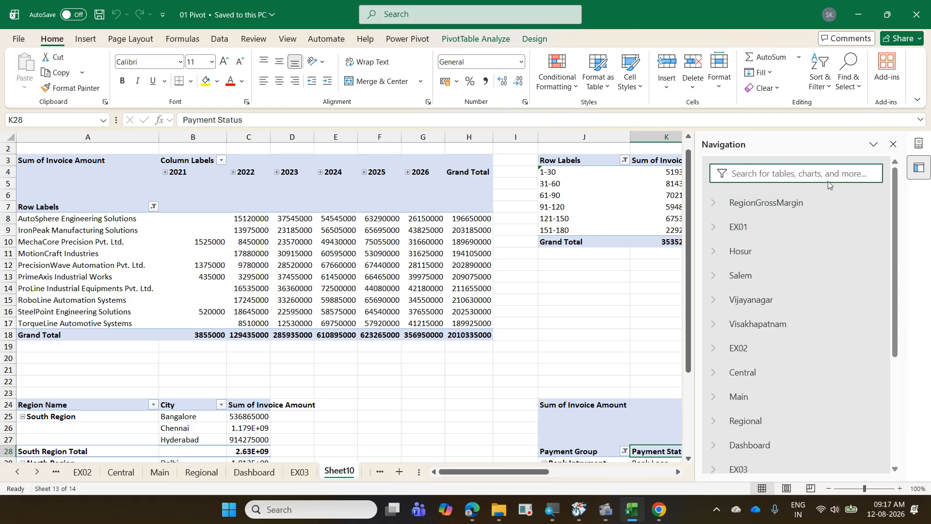
pyautogui.click(895, 146)
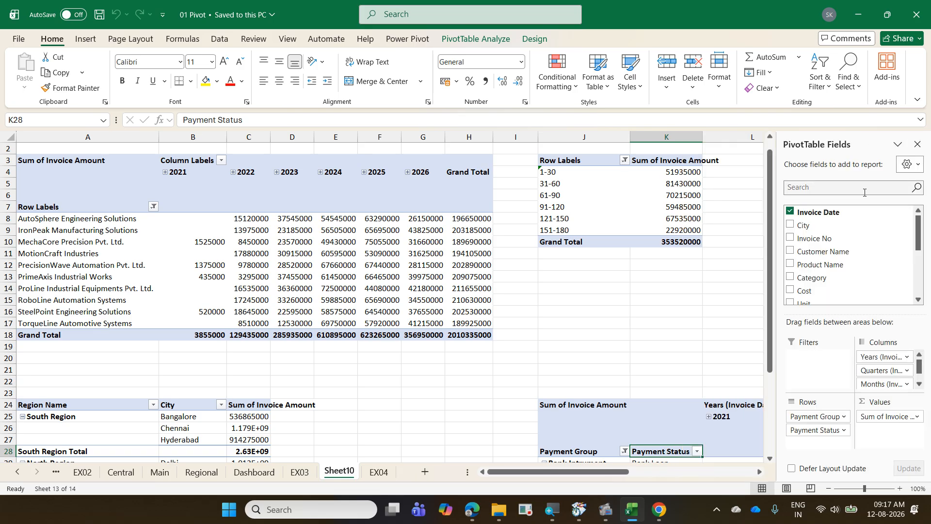
pyautogui.click(288, 39)
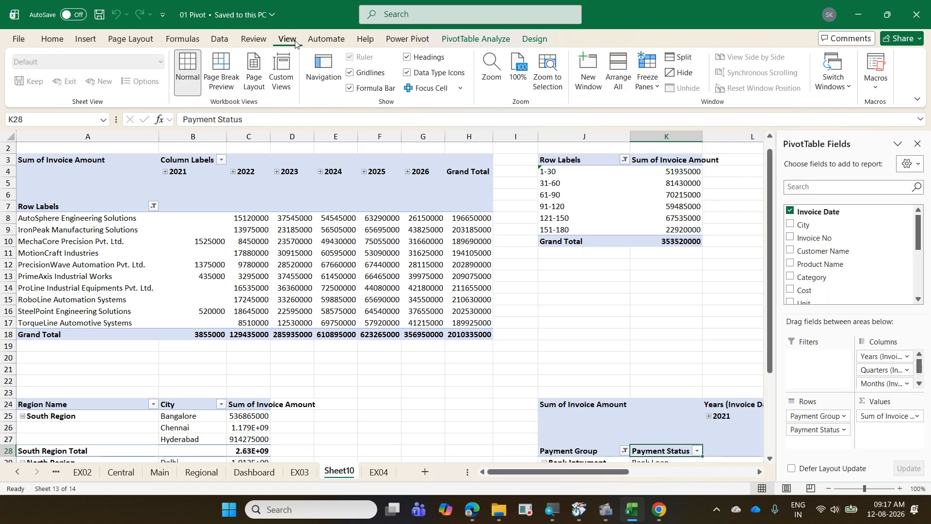
pyautogui.click(323, 65)
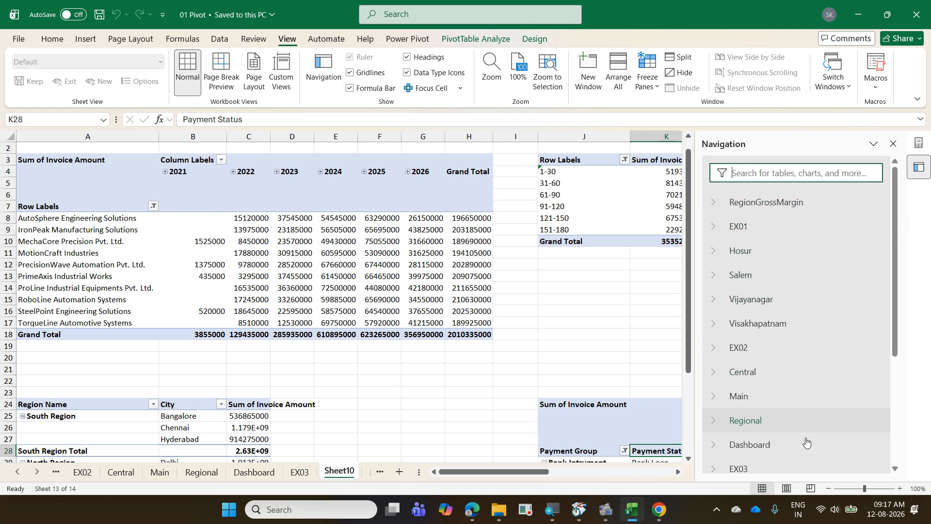
pyautogui.click(768, 236)
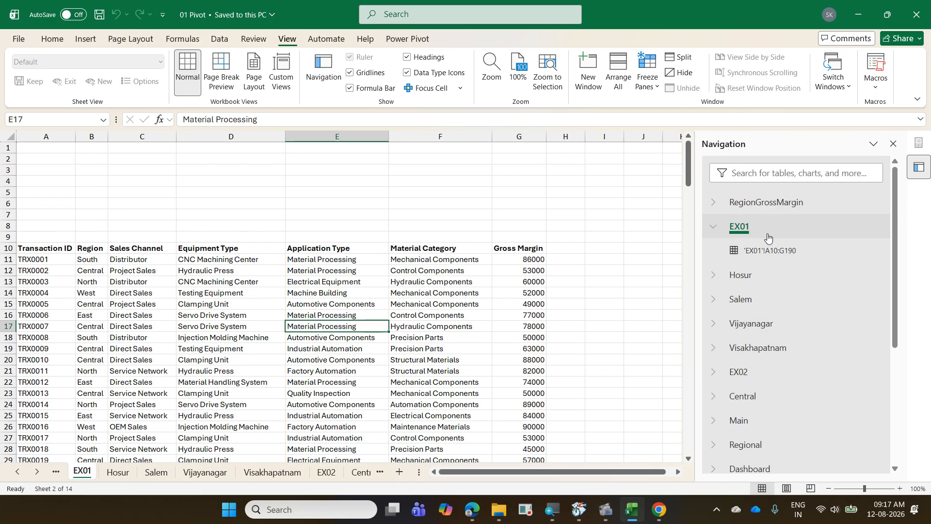
pyautogui.click(893, 144)
pyautogui.click(320, 333)
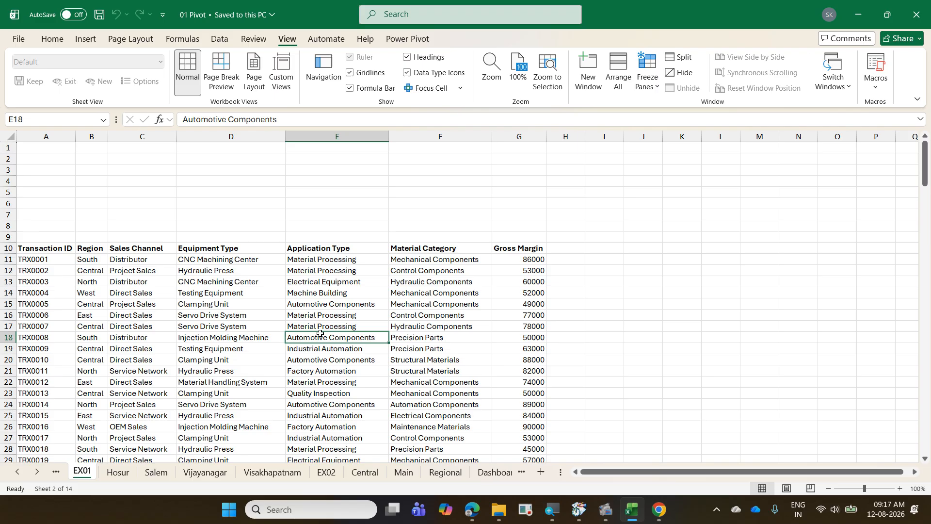
# Look over the EX01 transaction data, selecting its data region and extending the selection to the entire sheet.
pyautogui.scroll(-3, 320, 333)
pyautogui.scroll(3, 320, 333)
pyautogui.hotkey('ctrl', 'a')
pyautogui.hotkey('ctrl', 'a')
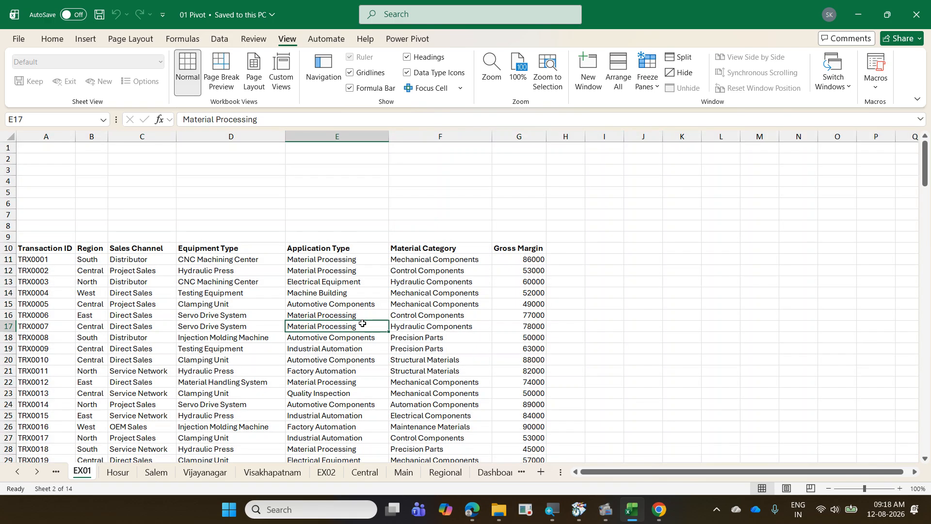
# Write the on-screen notes "Ctrl Shift 8" and "Ctrl *" beside the EX01 data, and clear them.
pyautogui.click(357, 324)
pyautogui.write('Ctrl Shift 8')
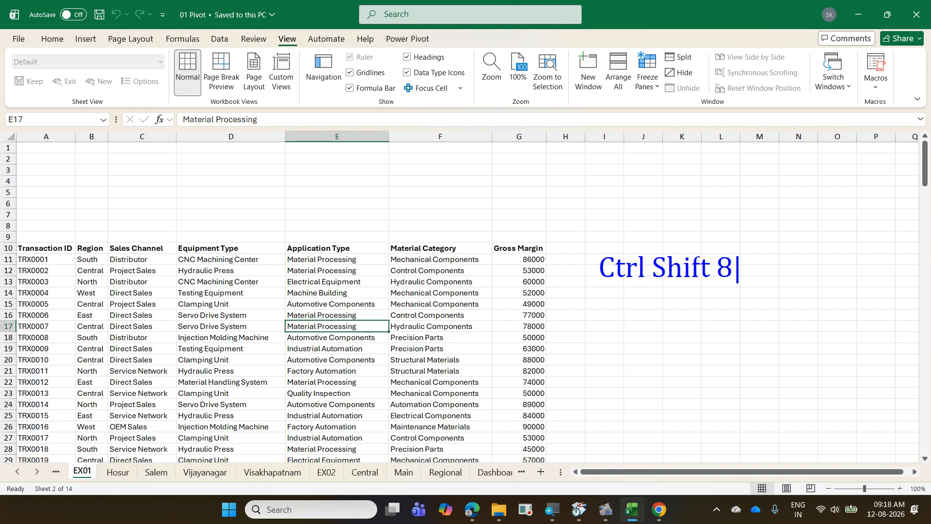
pyautogui.press('Return')
pyautogui.write('Ctrl *')
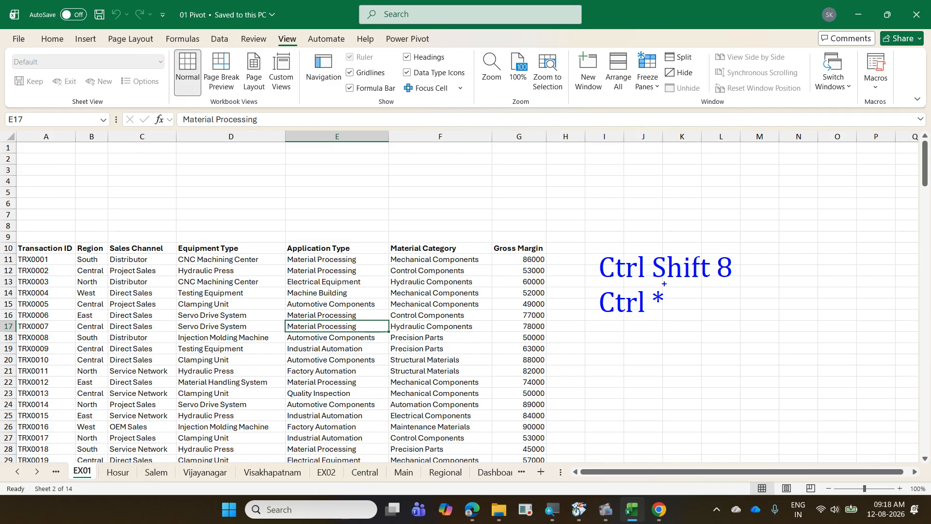
pyautogui.press('Escape')
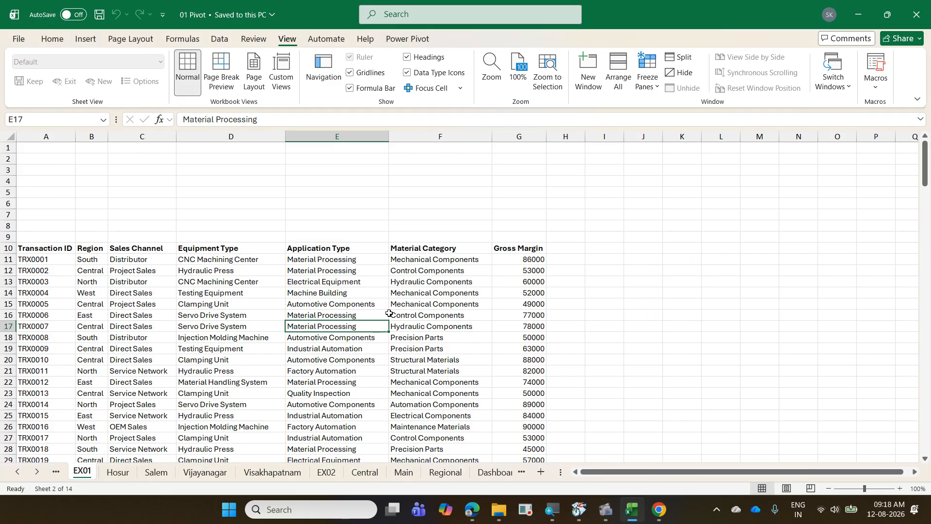
# Run the accessibility check on the workbook and review its list of issue categories.
pyautogui.click(328, 314)
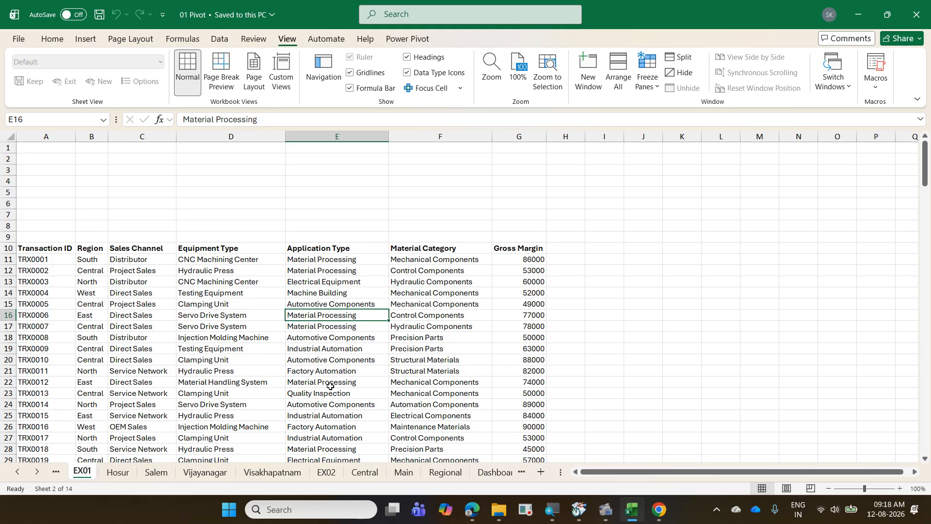
pyautogui.click(254, 39)
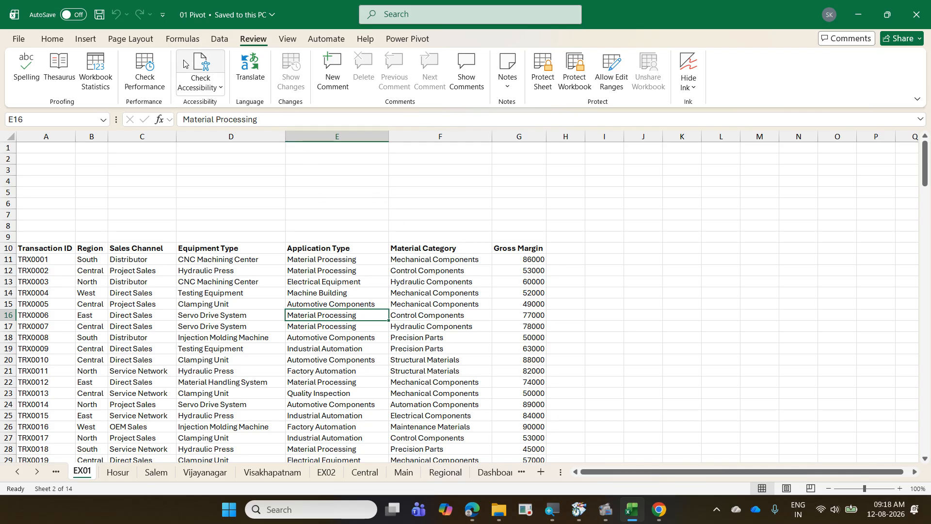
pyautogui.click(209, 61)
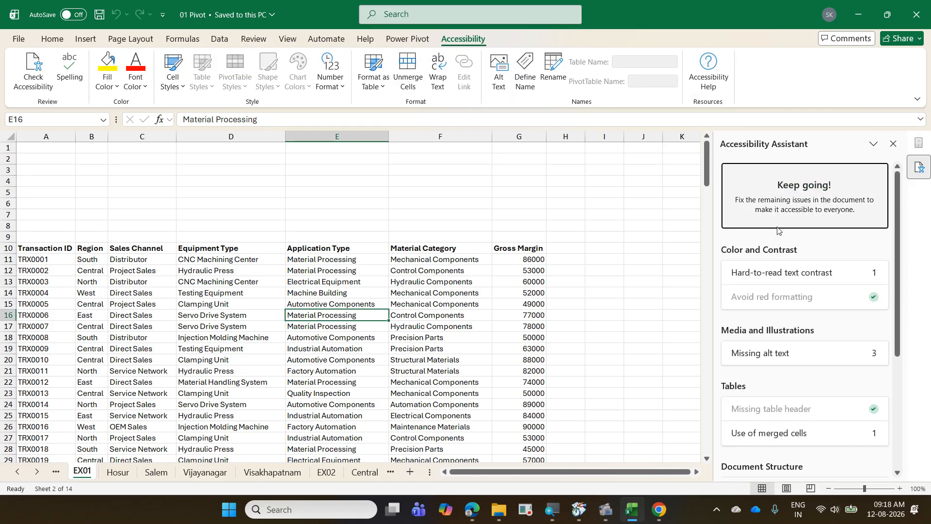
pyautogui.scroll(-2, 787, 244)
pyautogui.scroll(-1, 786, 244)
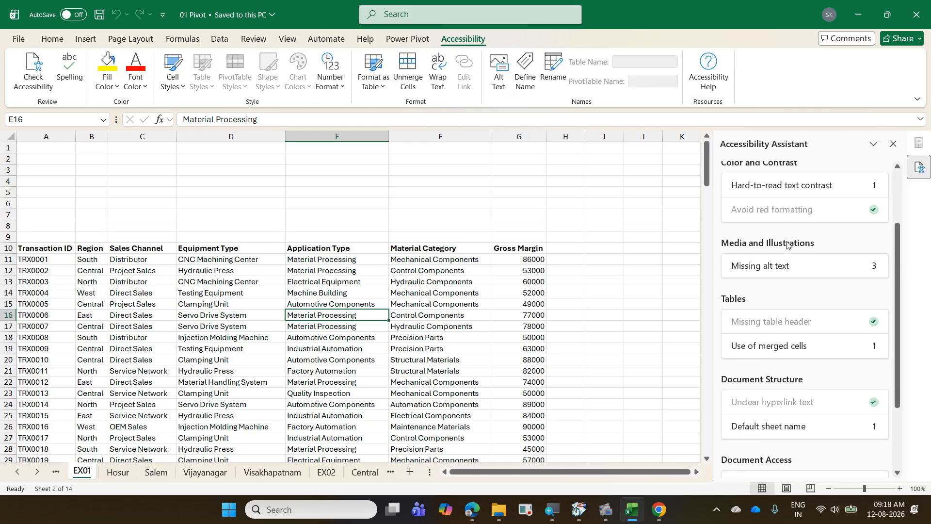
pyautogui.scroll(2, 787, 244)
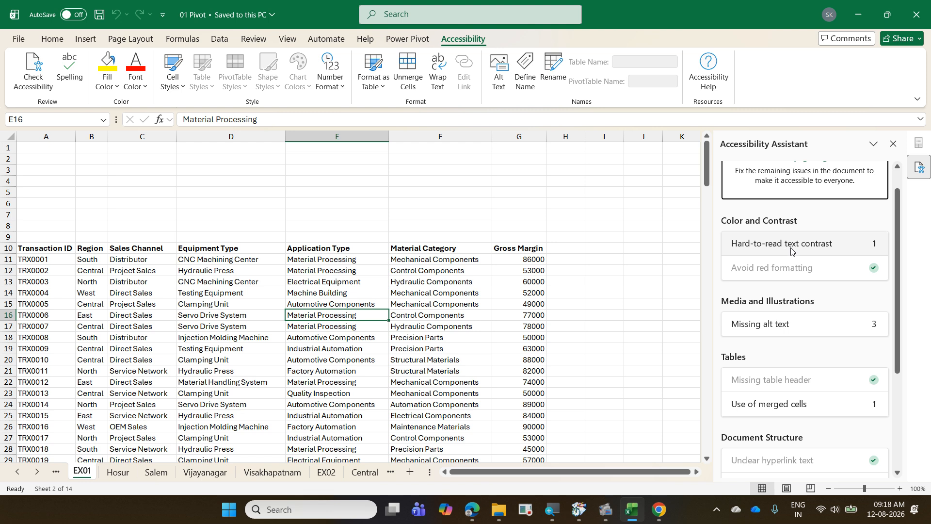
# Inspect the hard-to-read text contrast issue and the default sheet name issue, returning to the issue list.
pyautogui.click(791, 250)
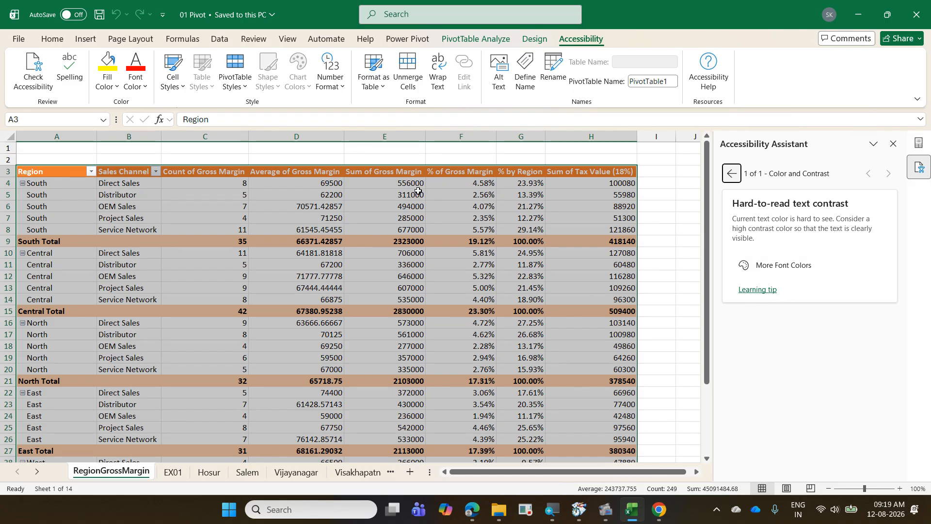
pyautogui.moveTo(430, 199)
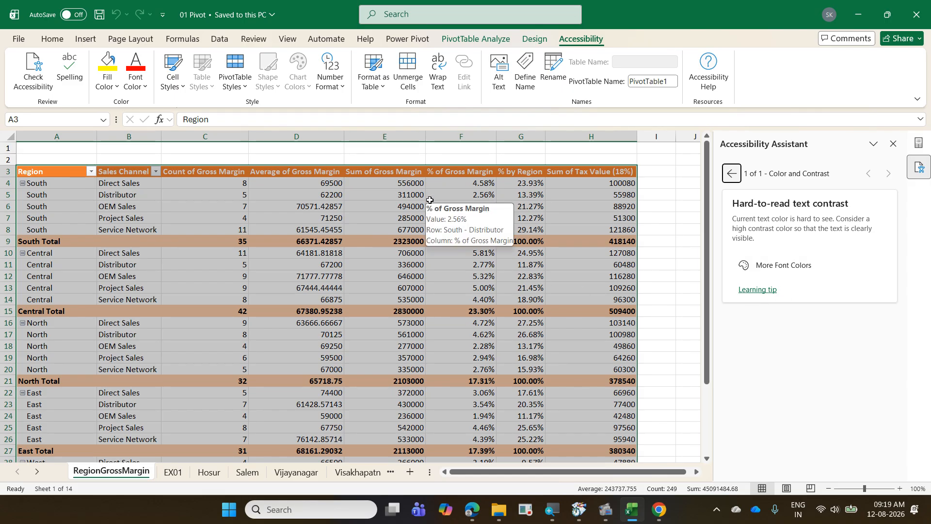
pyautogui.click(732, 175)
pyautogui.scroll(-3, 784, 374)
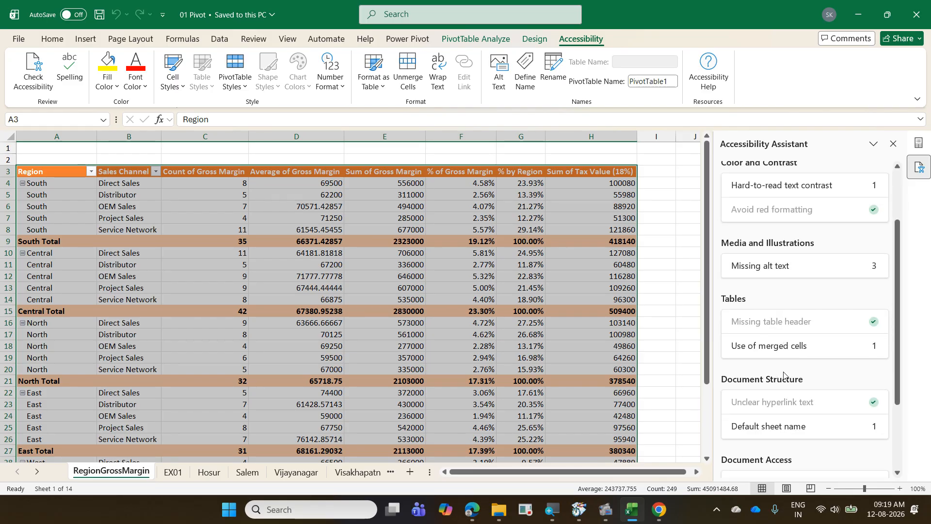
pyautogui.scroll(-3, 784, 374)
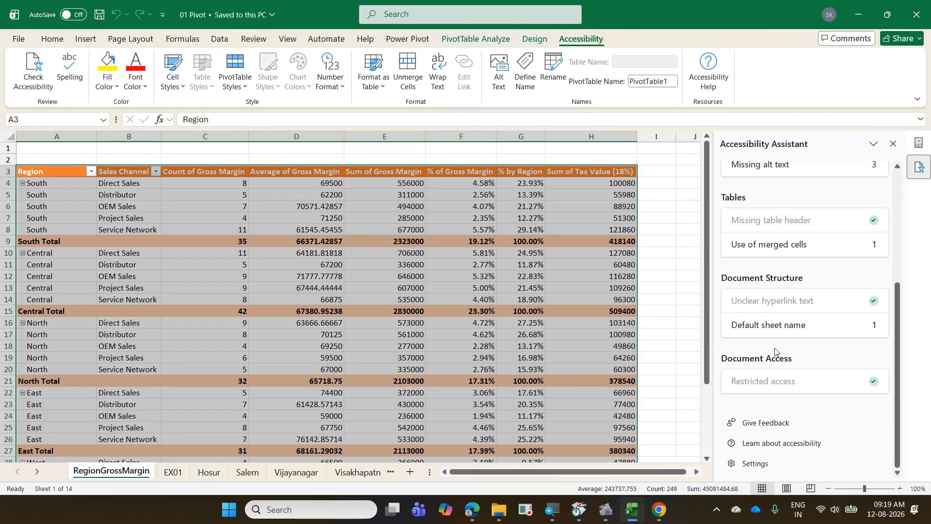
pyautogui.click(775, 326)
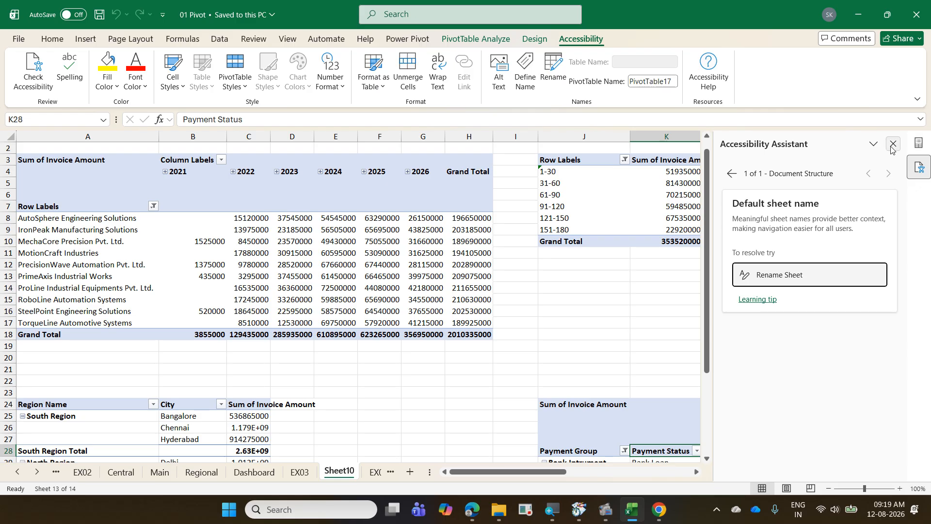
pyautogui.click(736, 173)
# Resolve the hard-to-read text contrast issue by applying the first Light PivotTable style to the RegionGrossMargin pivot table.
pyautogui.click(753, 272)
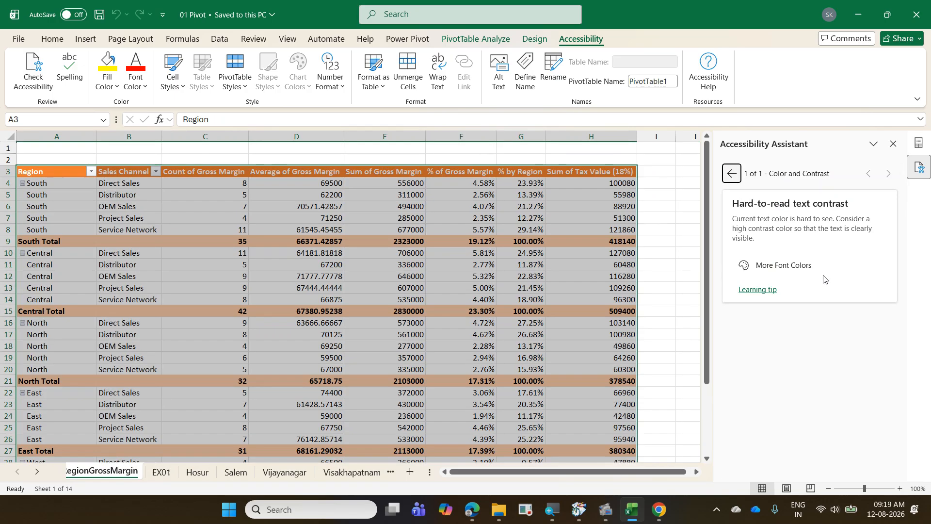
pyautogui.click(137, 82)
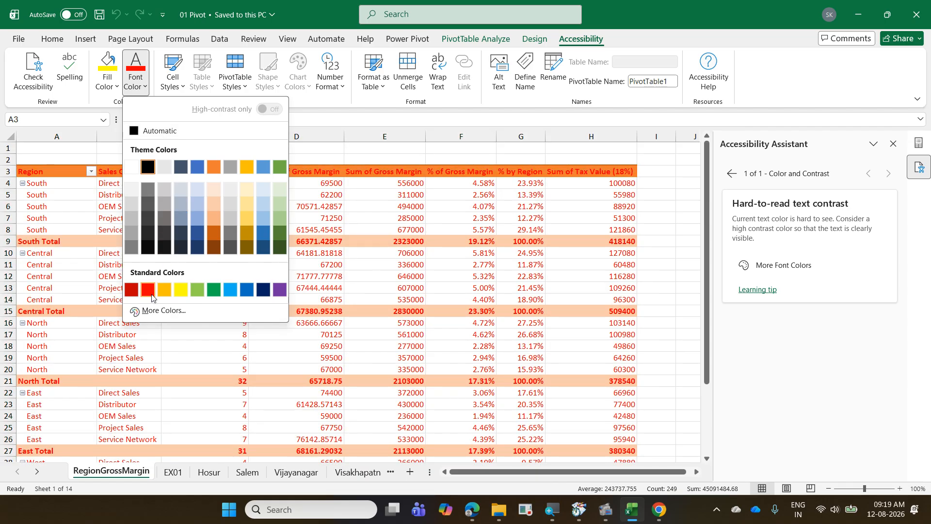
pyautogui.click(485, 285)
pyautogui.click(489, 33)
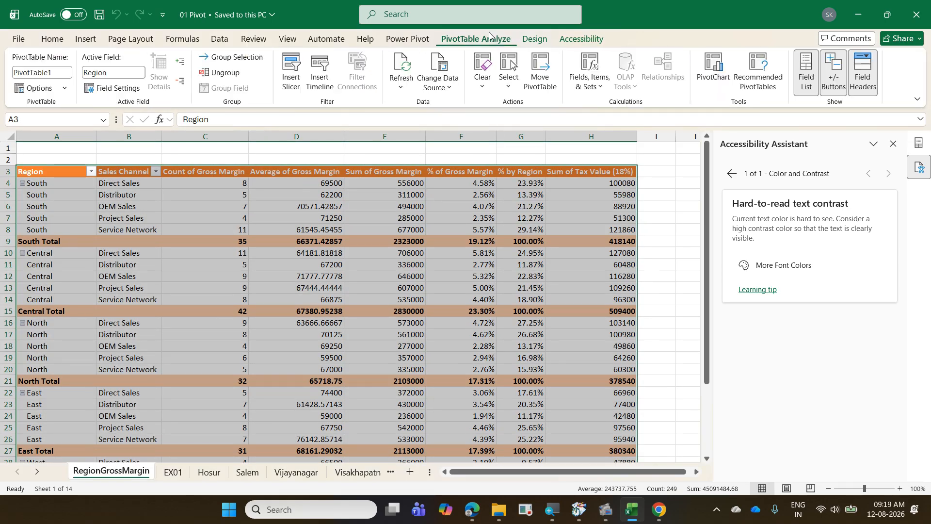
pyautogui.click(534, 39)
pyautogui.click(608, 89)
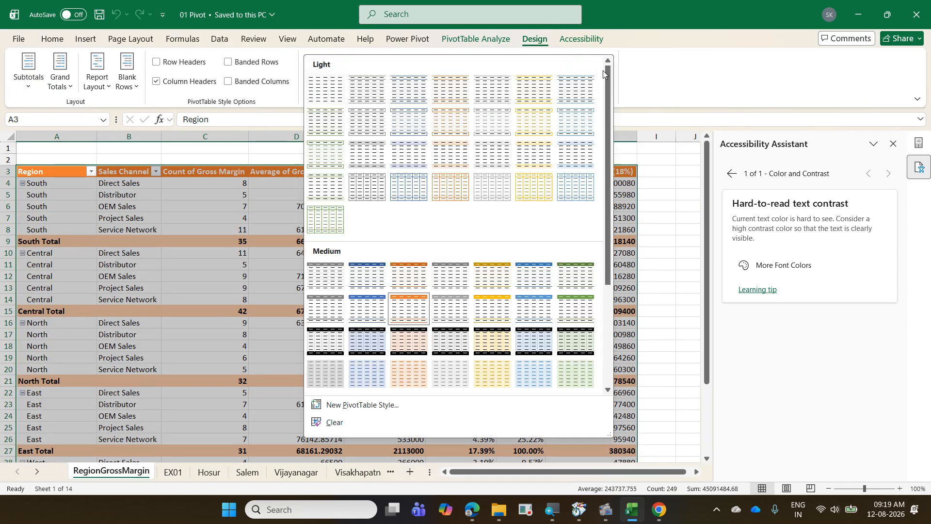
pyautogui.click(341, 89)
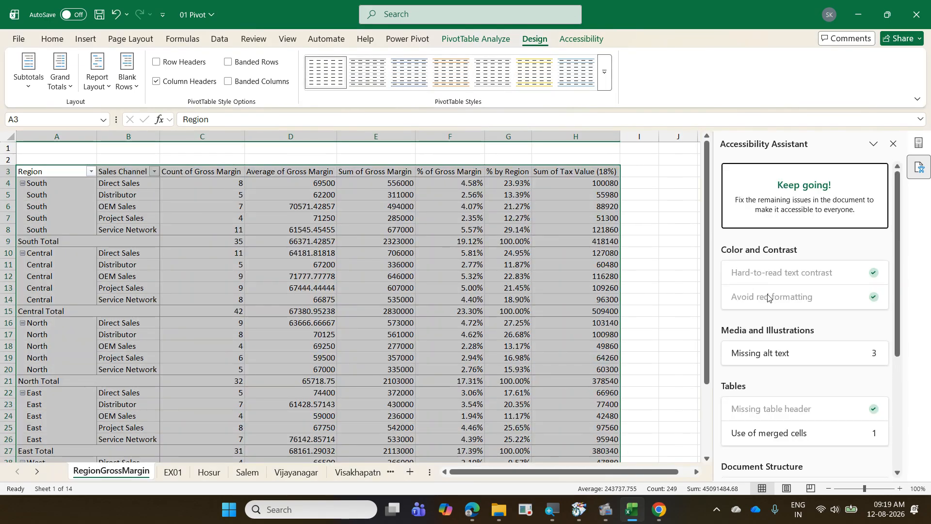
# Save "rfaf" as the missing alt text for the Purchase Date timeline on the EX02 sheet.
pyautogui.click(808, 356)
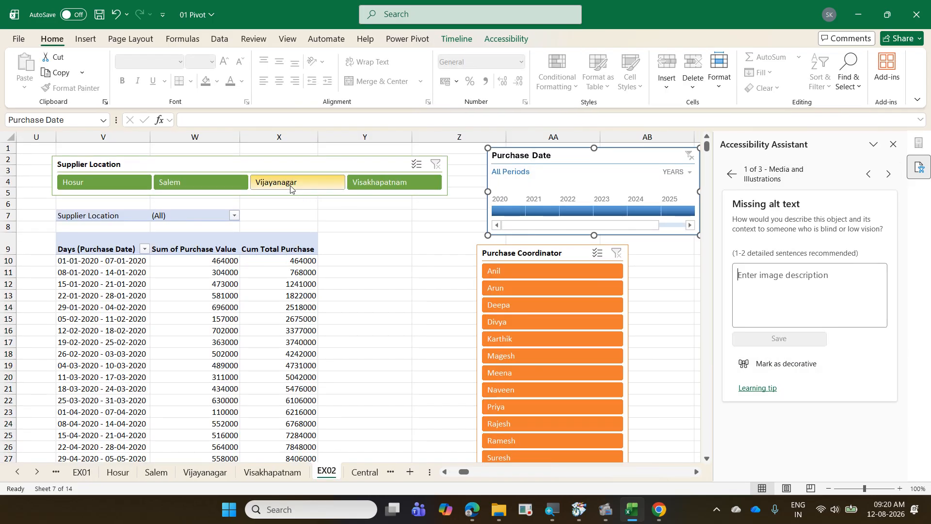
pyautogui.click(773, 282)
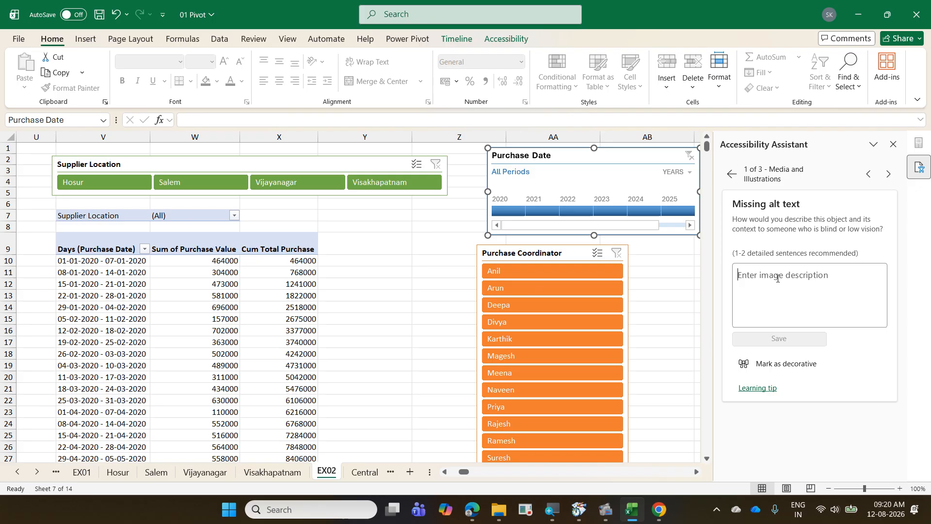
pyautogui.write('rfaf')
pyautogui.click(780, 339)
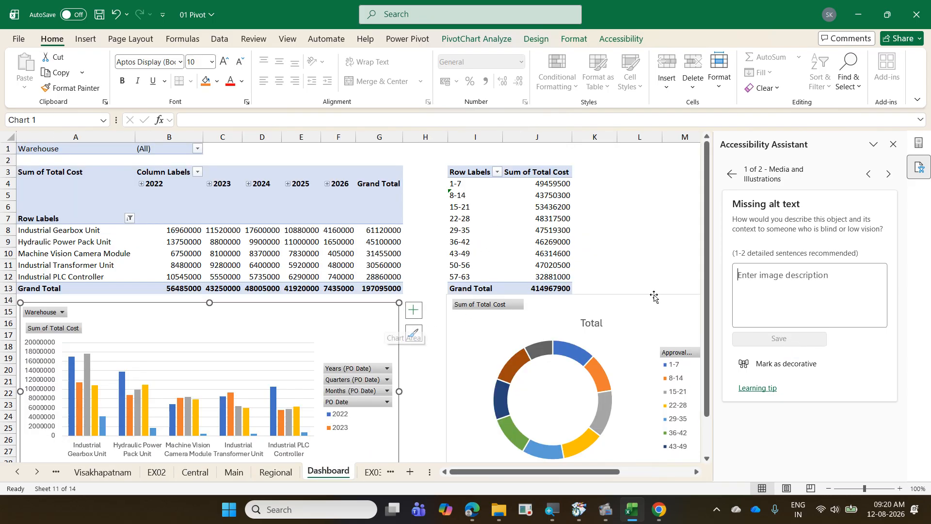
# Save "serwe" as the missing alt text for the column chart and "ere" for the doughnut chart on the Dashboard sheet.
pyautogui.click(779, 277)
pyautogui.write('server')
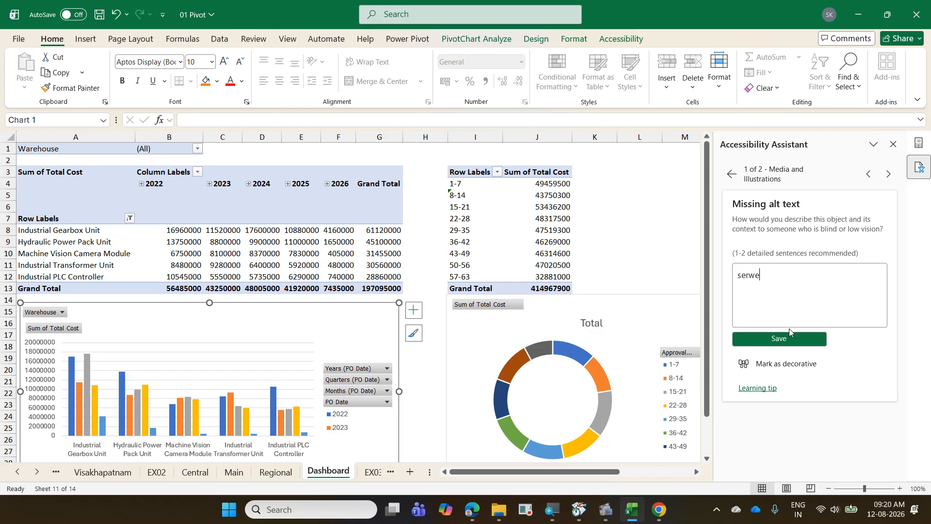
pyautogui.click(785, 338)
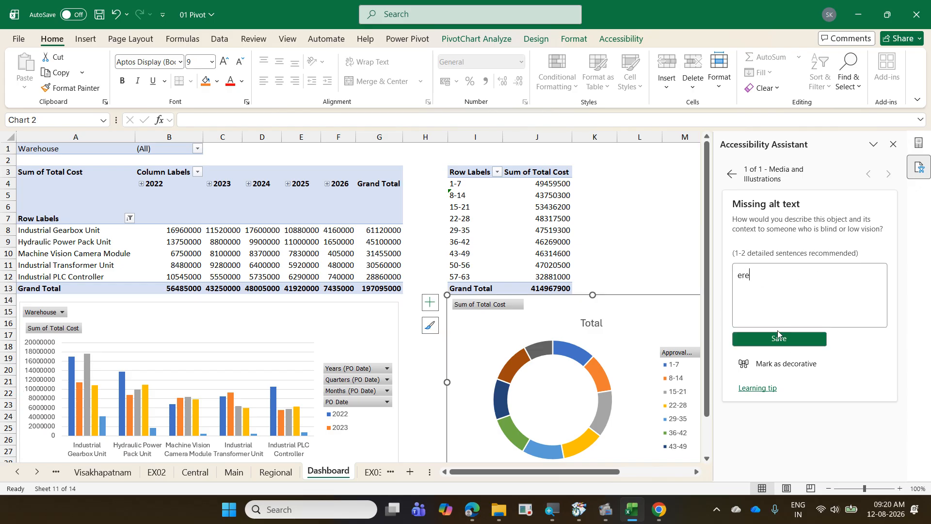
pyautogui.click(777, 338)
# Resolve the use of merged cells issue by splitting the merged Testing Equipment cell D73:D77 on the EX01 sheet.
pyautogui.scroll(-2, 801, 327)
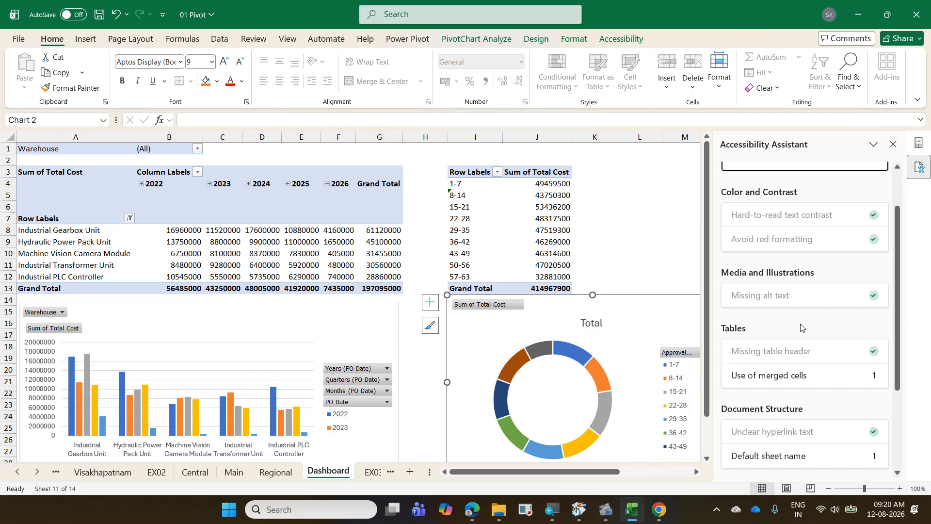
pyautogui.click(805, 376)
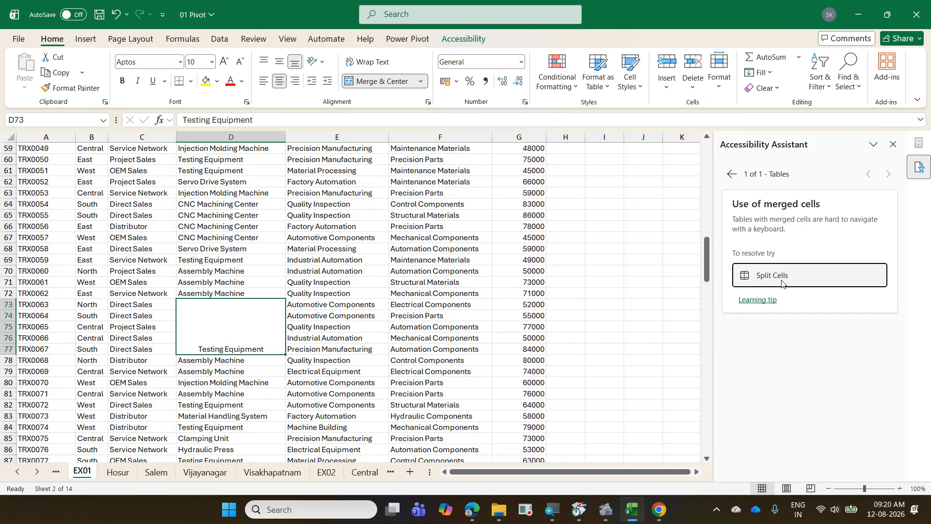
pyautogui.click(782, 276)
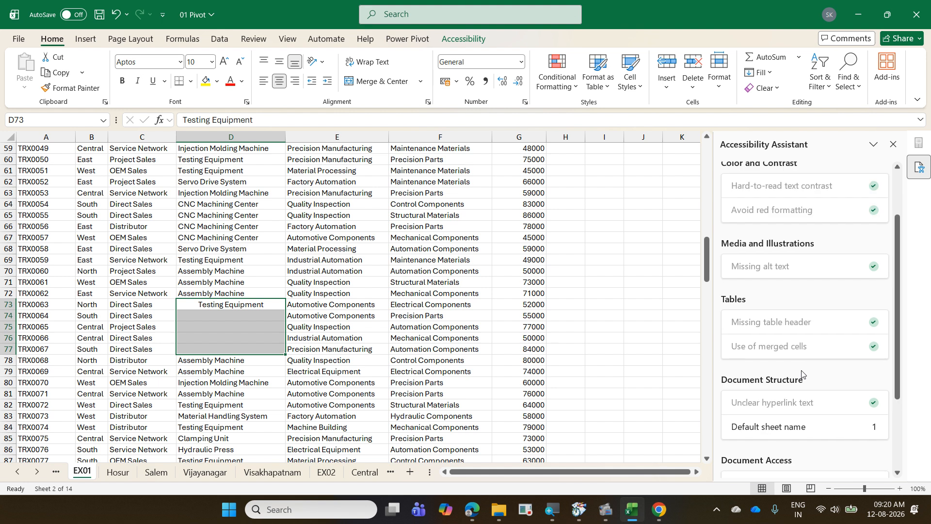
# Resolve the default sheet name issue by renaming Sheet10 as InvoiceDashboard.
pyautogui.scroll(-2, 801, 373)
pyautogui.click(799, 370)
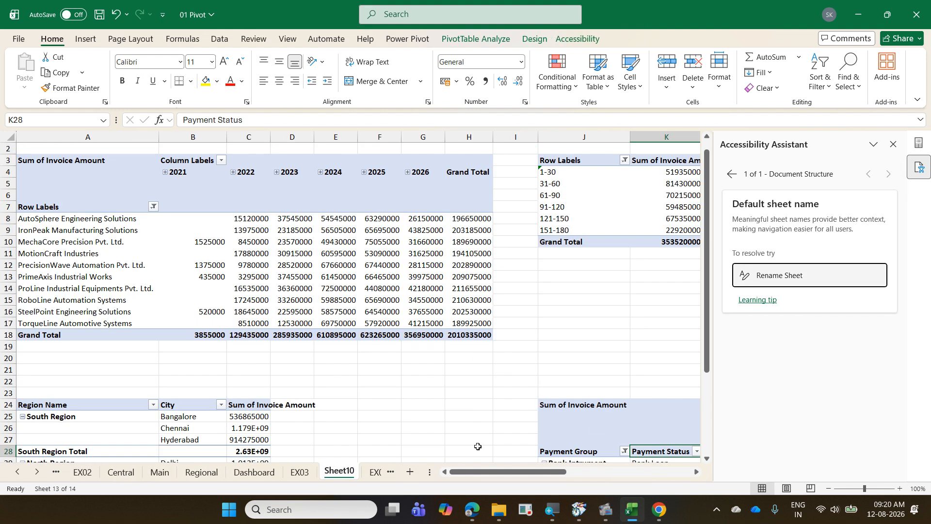
pyautogui.doubleClick(338, 471)
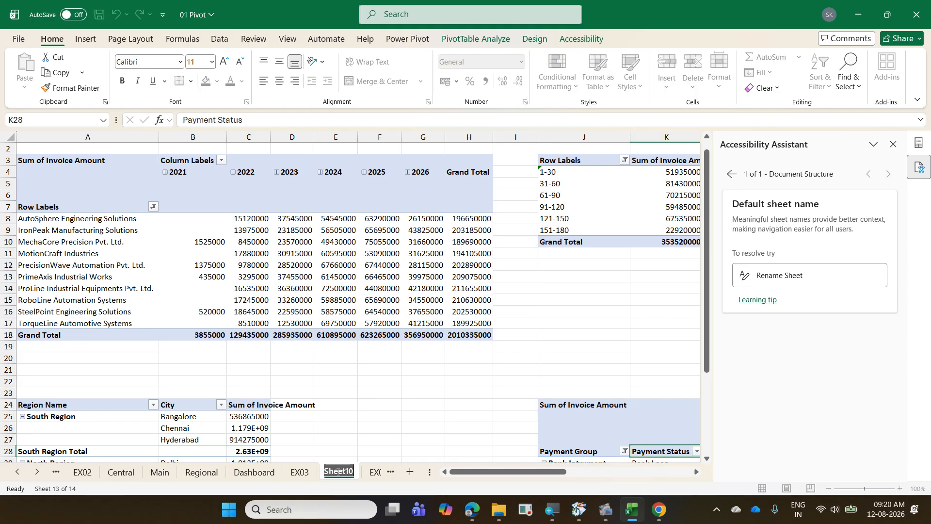
pyautogui.write('Invoice')
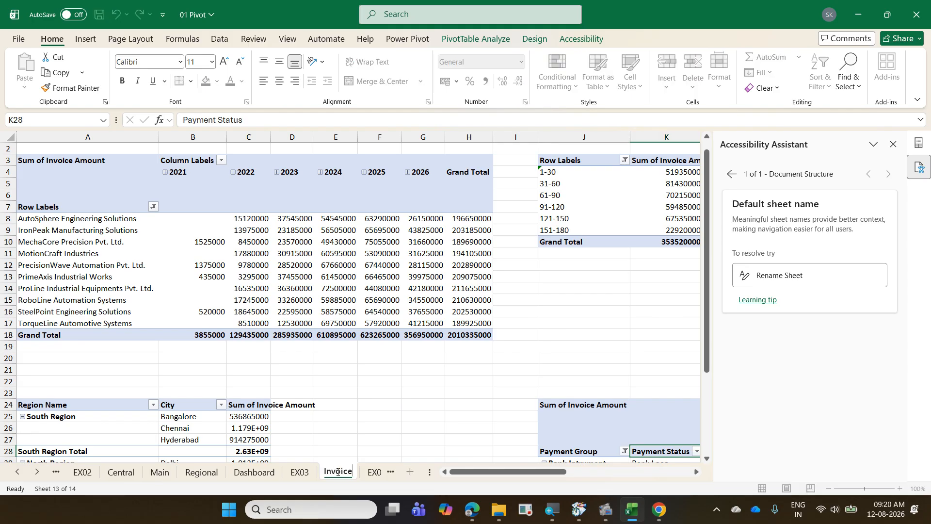
pyautogui.write('Dashboard')
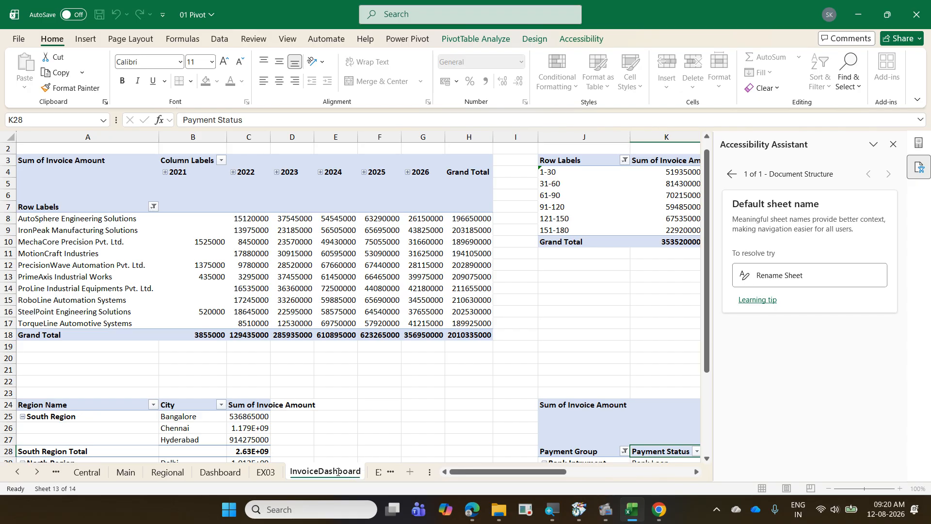
pyautogui.press('Return')
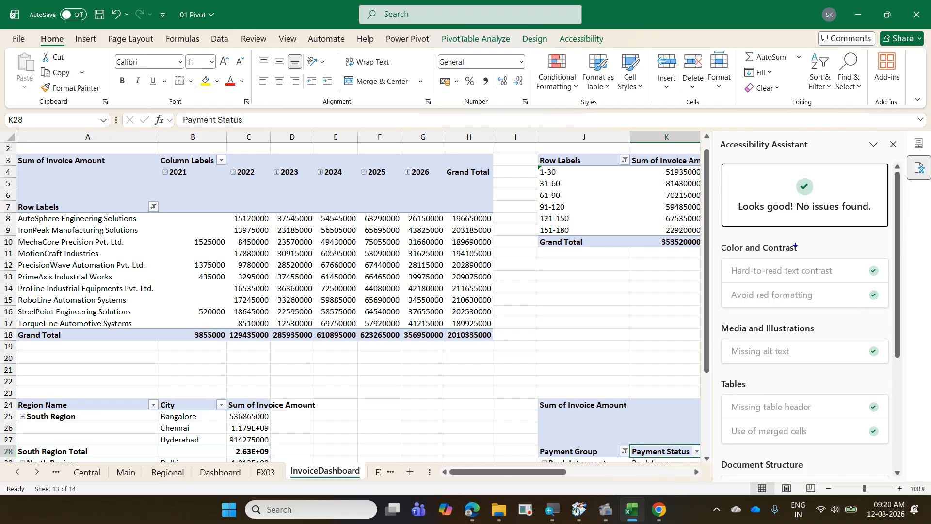
pyautogui.moveTo(724, 194)
pyautogui.mouseDown()
pyautogui.moveTo(784, 219)
pyautogui.moveTo(880, 219)
pyautogui.mouseUp()
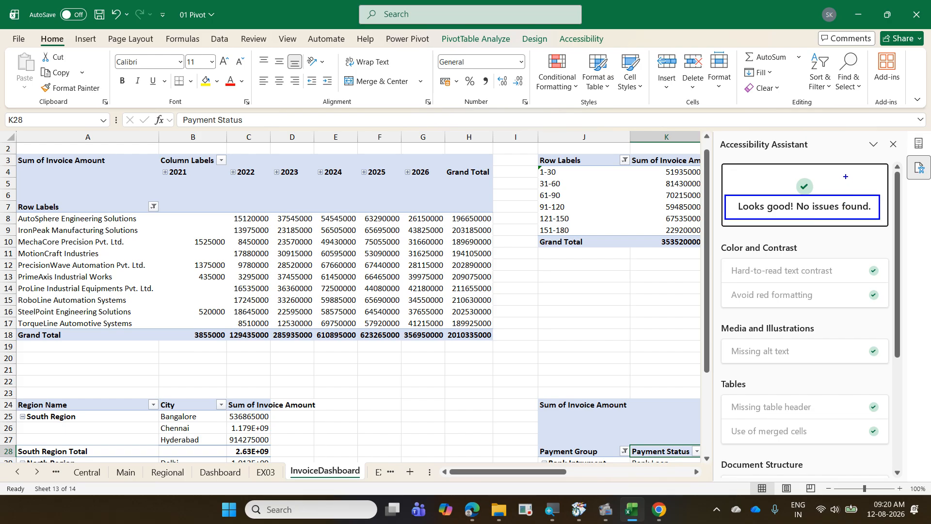
pyautogui.moveTo(846, 177); pyautogui.dragTo(880, 156)
pyautogui.moveTo(729, 170)
pyautogui.mouseDown()
pyautogui.moveTo(785, 171)
pyautogui.moveTo(795, 121)
pyautogui.moveTo(740, 185)
pyautogui.mouseUp()
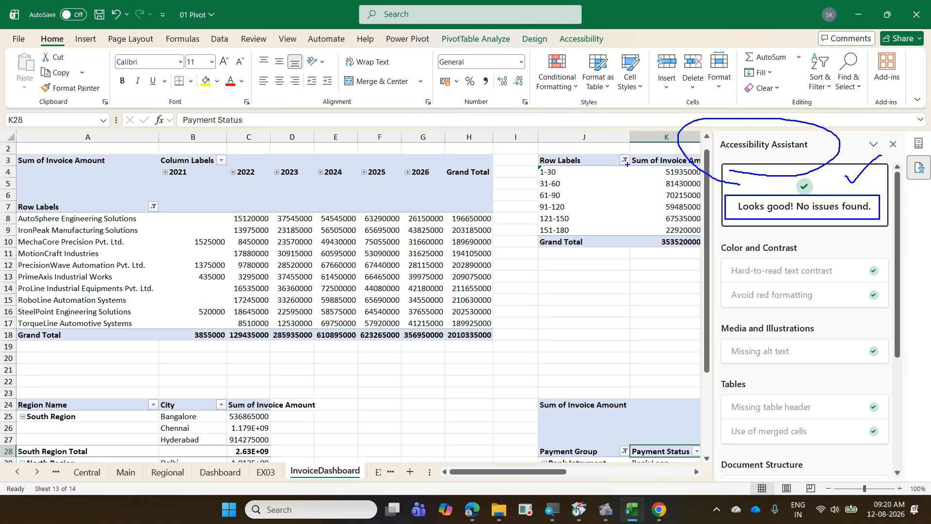
pyautogui.press('Escape')
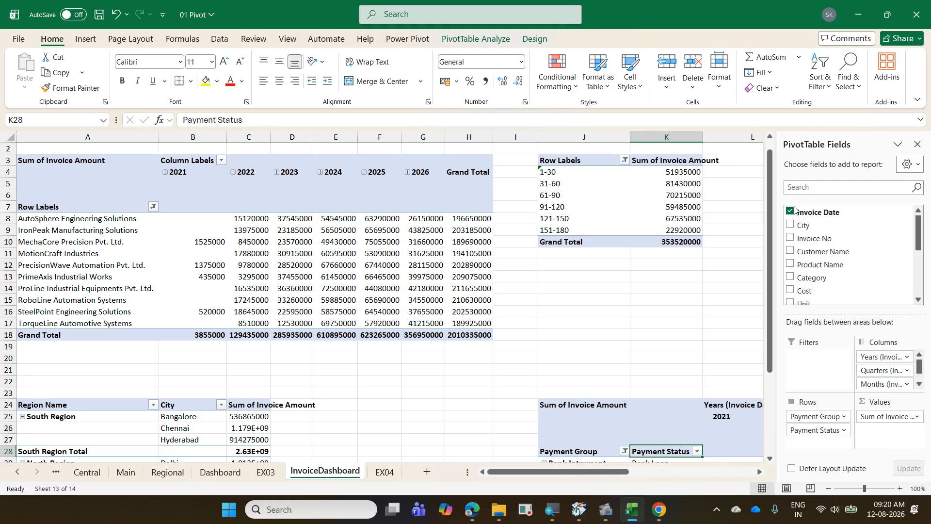
# Close the accessibility results and run the performance check on the workbook.
pyautogui.click(894, 144)
pyautogui.click(254, 40)
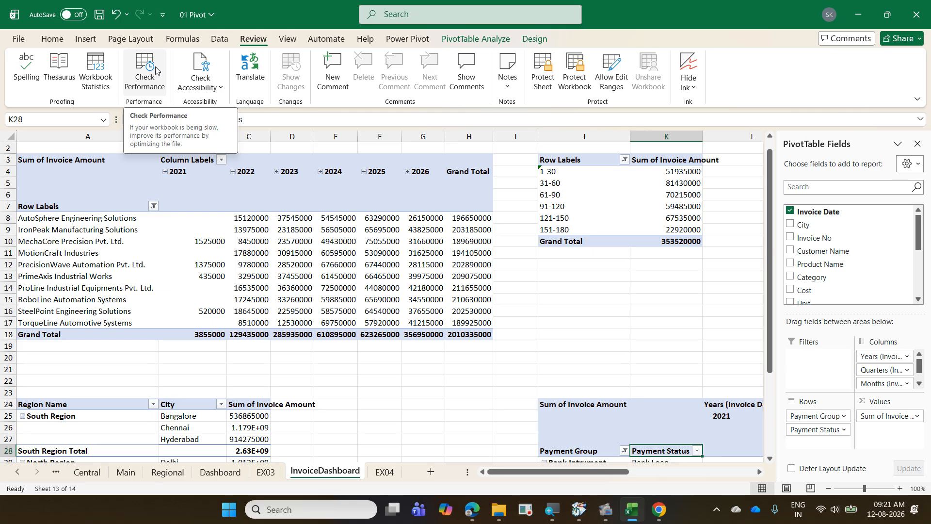
pyautogui.click(144, 79)
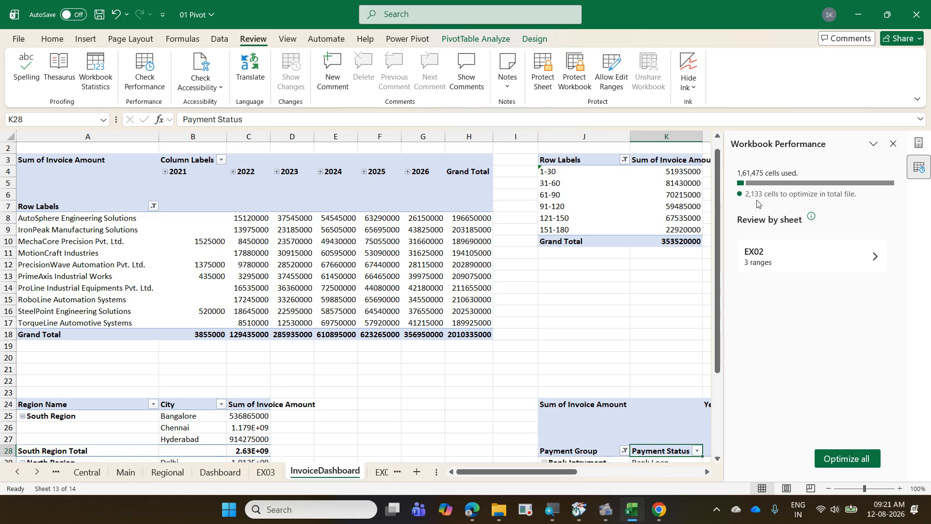
# Examine the empty EX02 ranges proposed for optimization: Y9:LW11, Y12:AJ24 and V337:V1380.
pyautogui.click(764, 267)
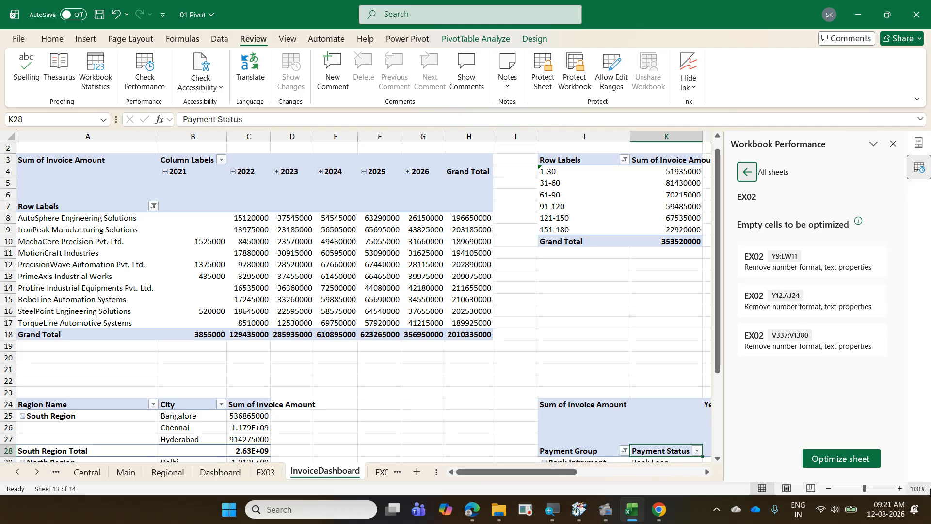
pyautogui.click(803, 275)
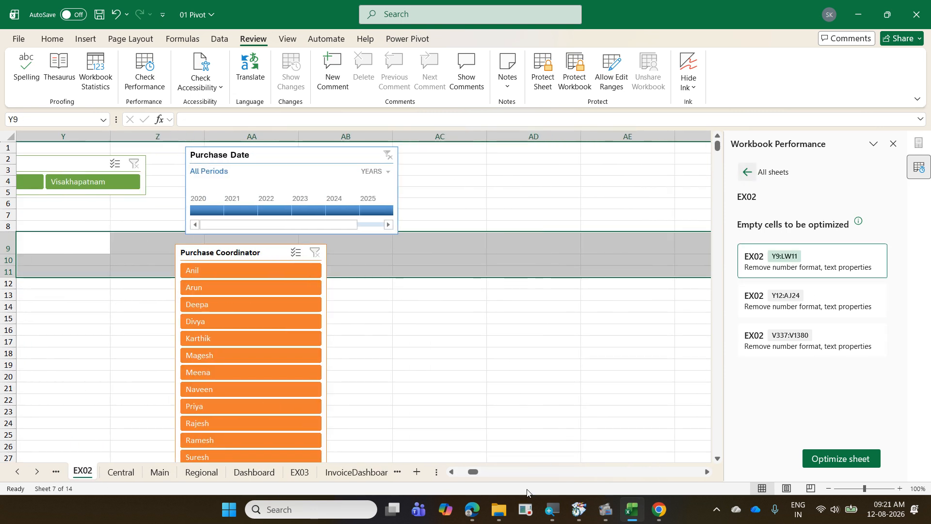
pyautogui.moveTo(473, 473); pyautogui.dragTo(466, 470)
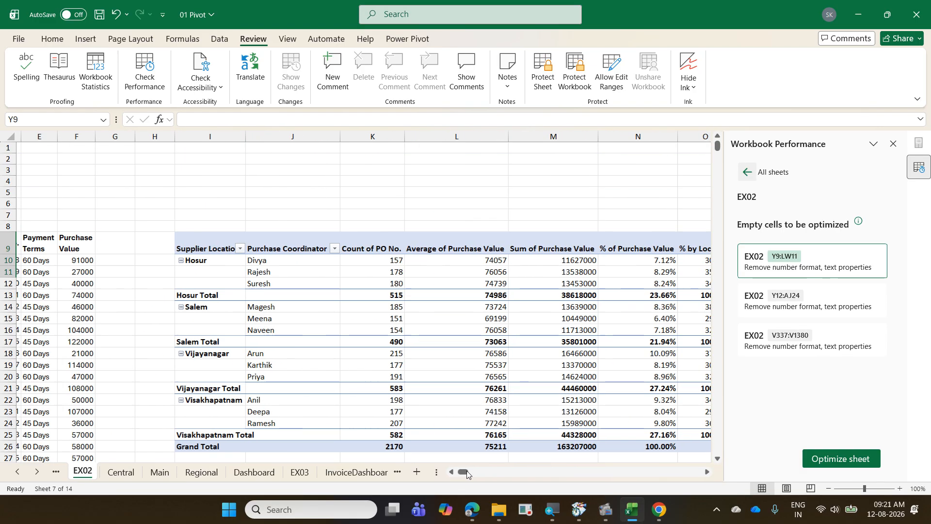
pyautogui.click(707, 471)
pyautogui.click(707, 472)
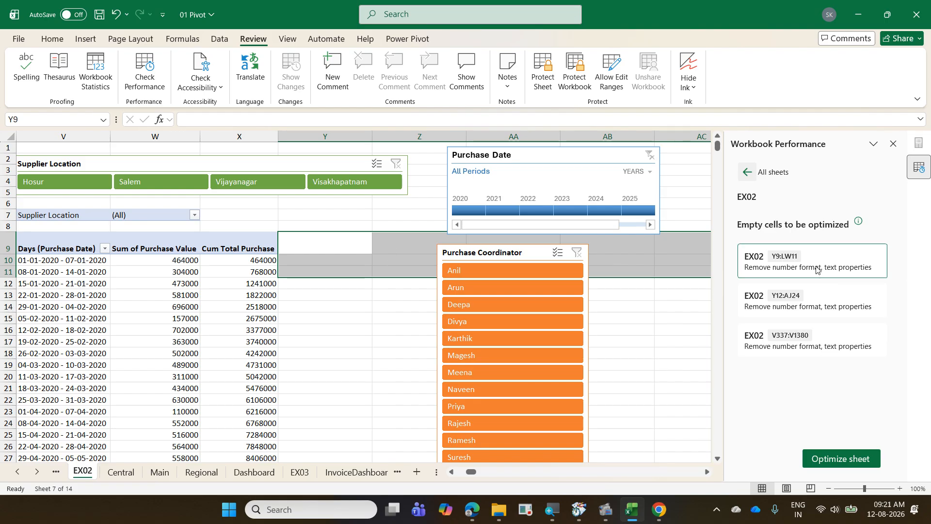
pyautogui.click(787, 301)
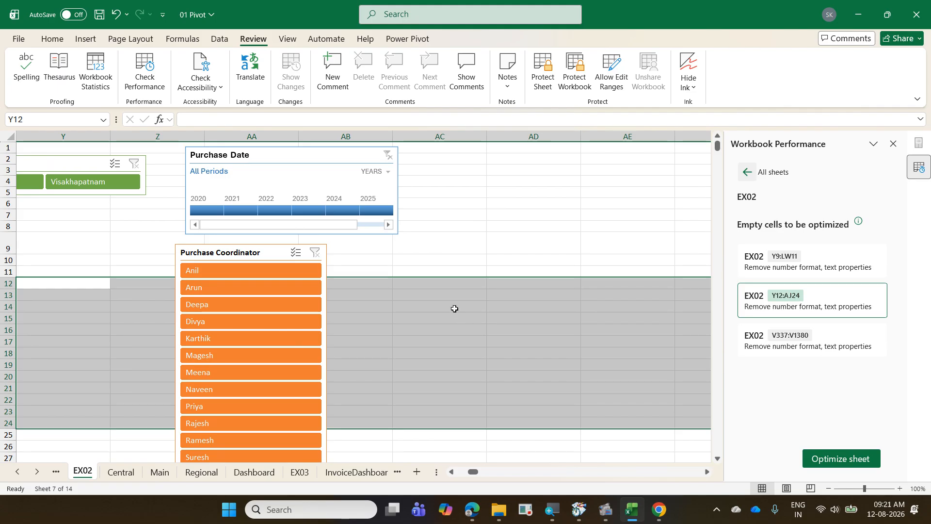
pyautogui.click(806, 345)
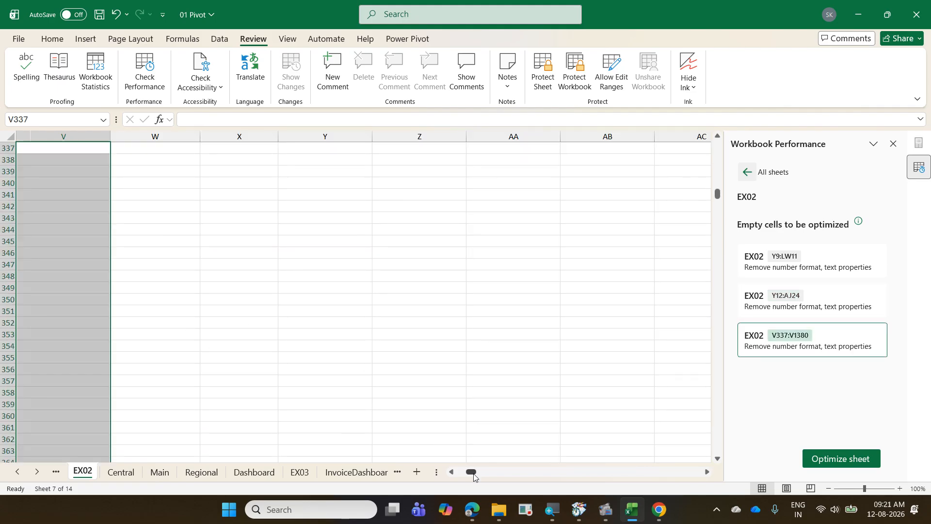
pyautogui.moveTo(473, 473); pyautogui.dragTo(466, 477)
pyautogui.scroll(6, 519, 333)
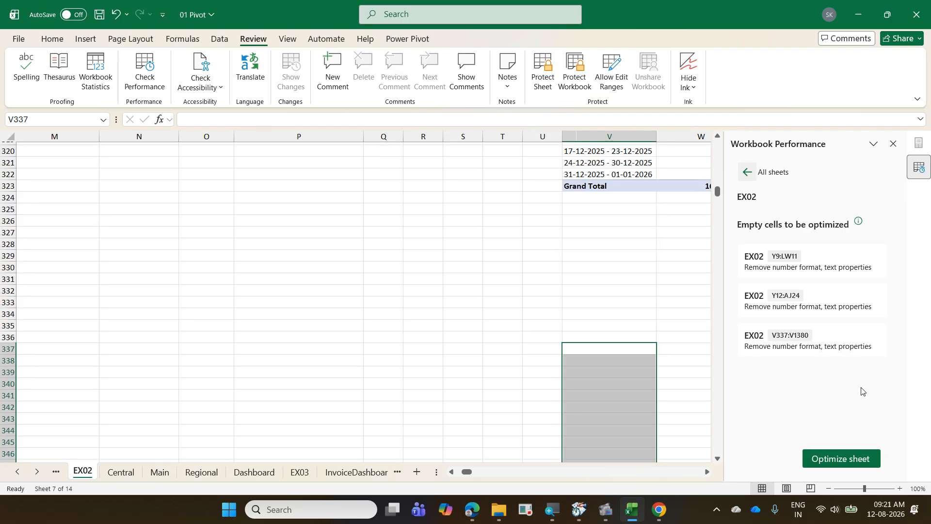
# Optimize the empty formatted cells of the EX02 sheet and close the performance results.
pyautogui.click(855, 466)
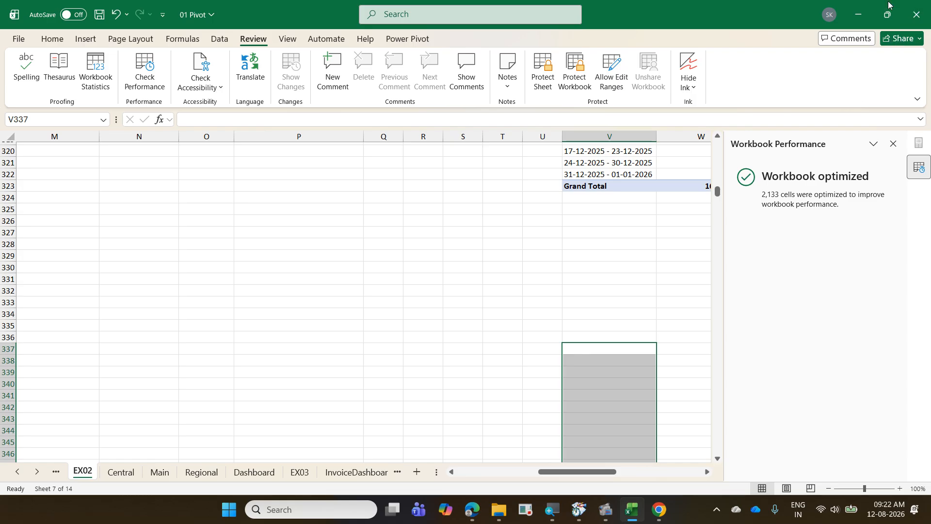
pyautogui.click(893, 144)
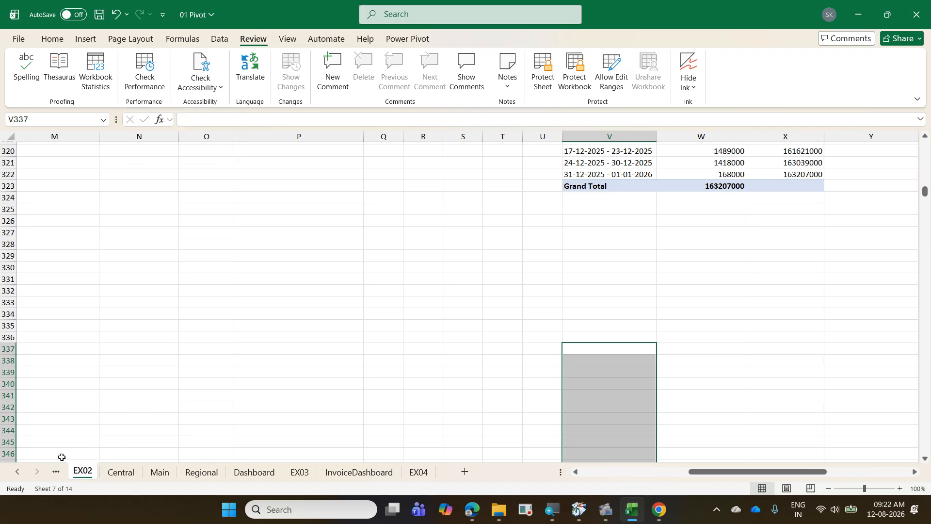
# Switch to the EX01 sheet and select cell D57 in the Equipment Type column.
pyautogui.click(18, 472)
pyautogui.click(18, 471)
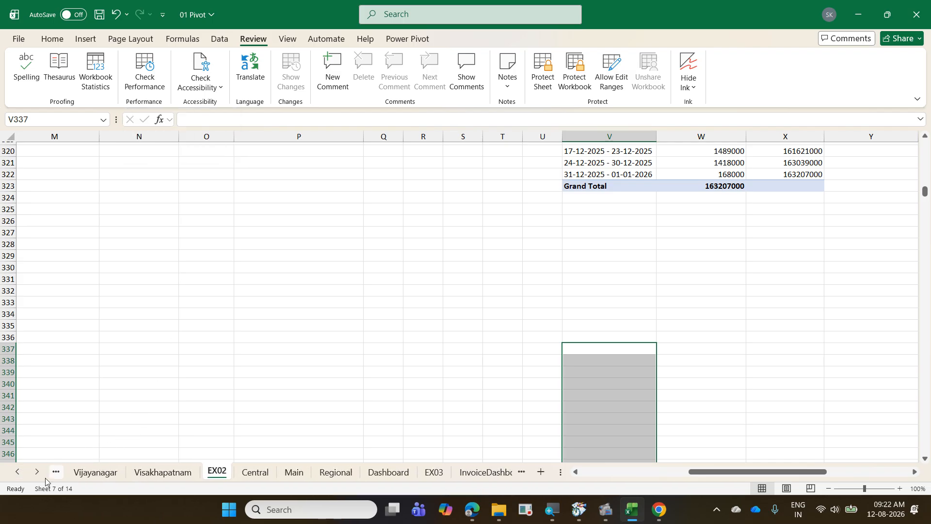
pyautogui.click(18, 471)
pyautogui.click(17, 471)
pyautogui.click(17, 472)
pyautogui.click(17, 471)
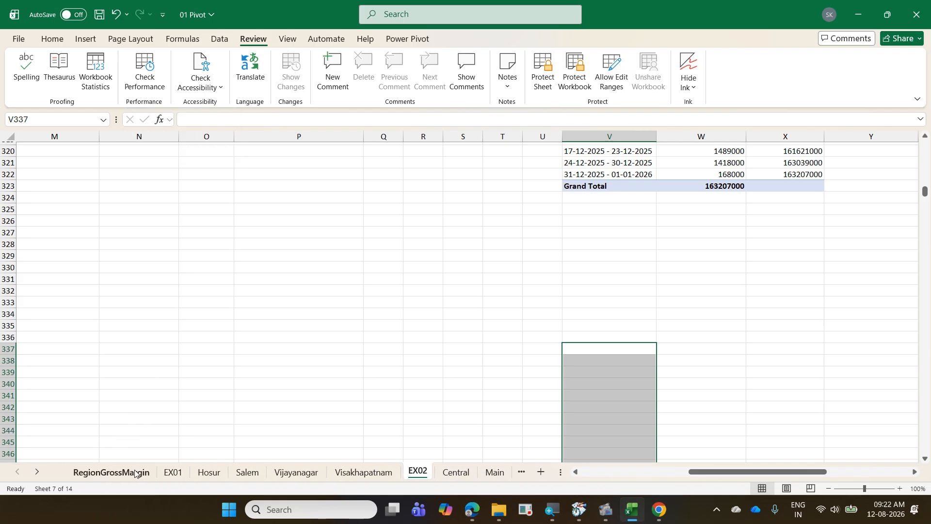
pyautogui.click(173, 472)
pyautogui.scroll(4, 218, 291)
pyautogui.click(218, 259)
pyautogui.scroll(2, 218, 259)
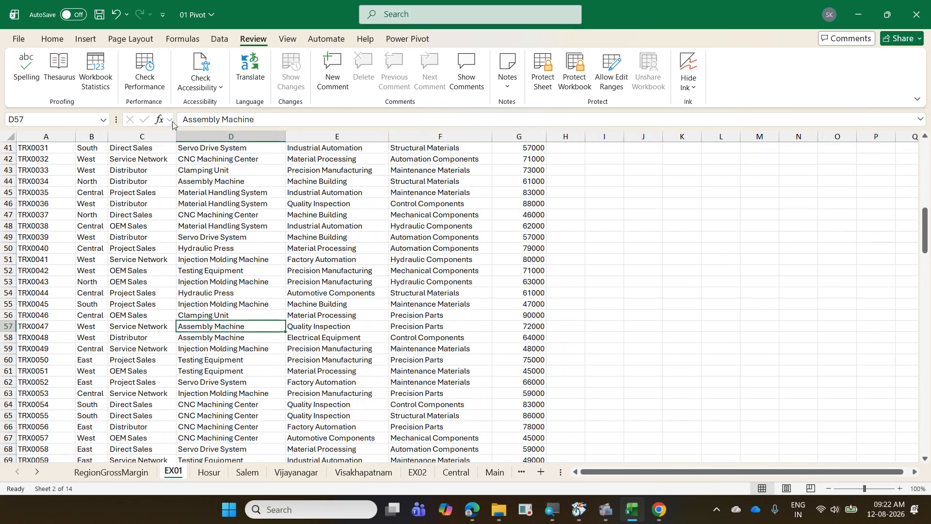
# Select cell E14 in the EX01 data, view the settings for creating a PivotTable from it, and cancel.
pyautogui.click(95, 40)
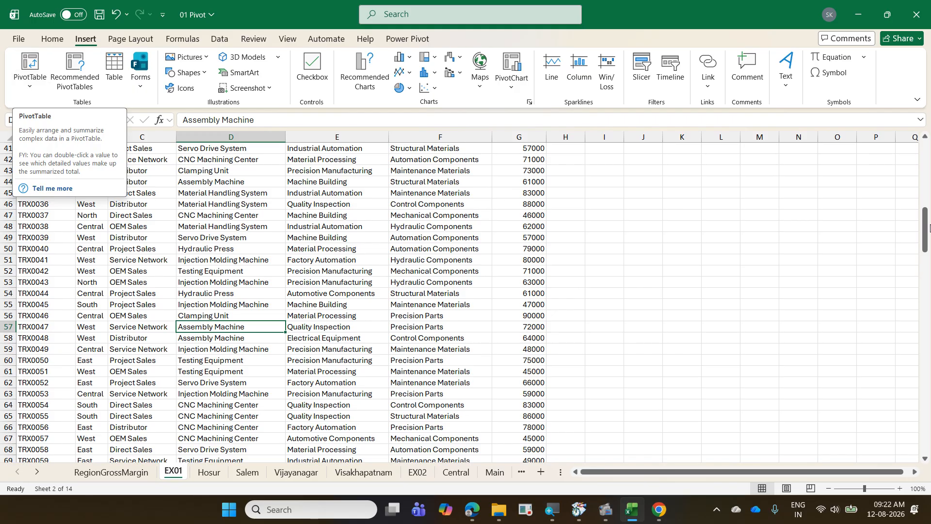
pyautogui.moveTo(927, 241); pyautogui.dragTo(927, 173)
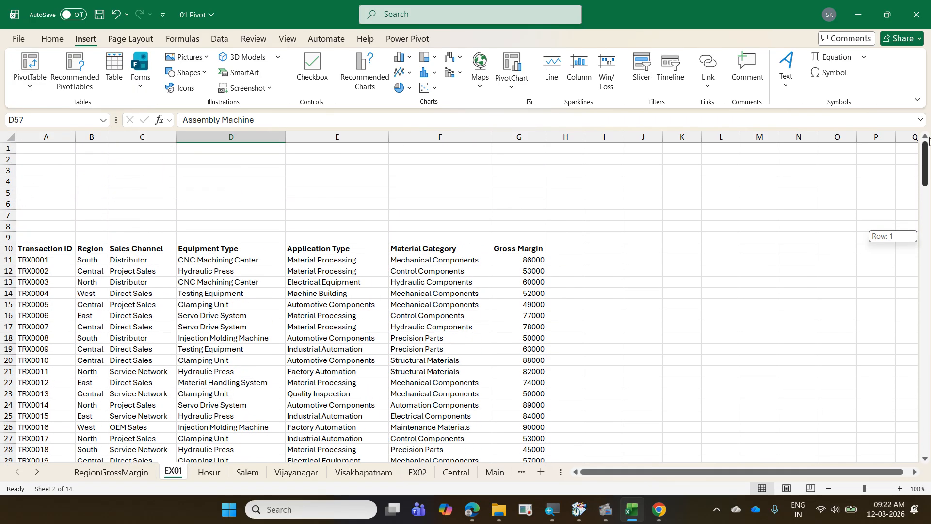
pyautogui.click(306, 291)
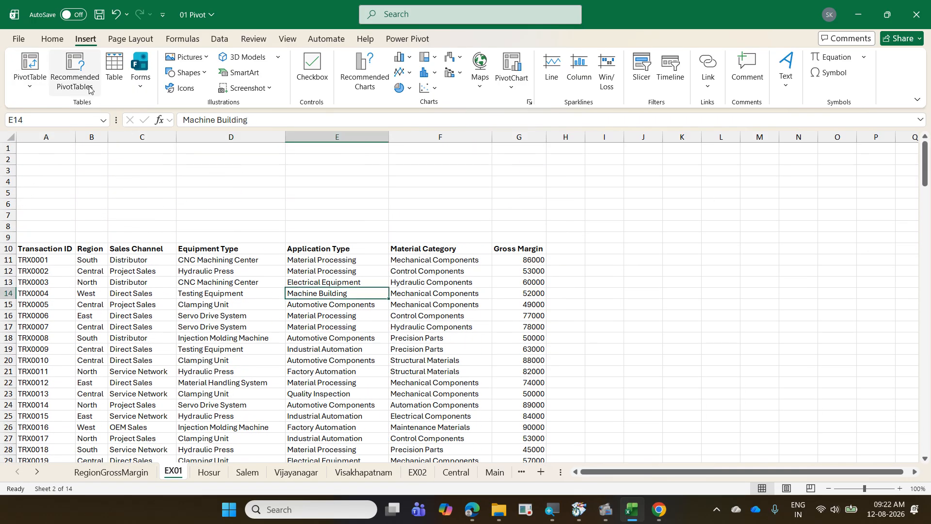
pyautogui.click(40, 67)
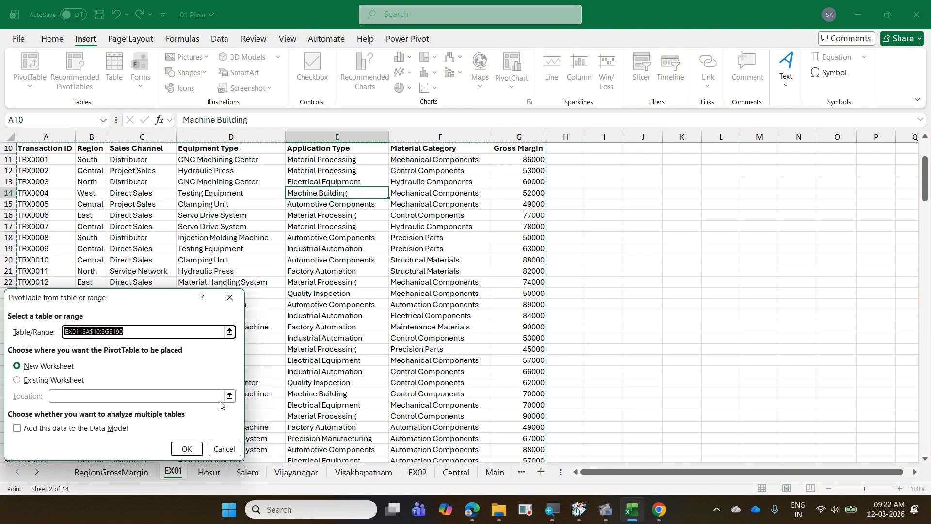
pyautogui.click(227, 449)
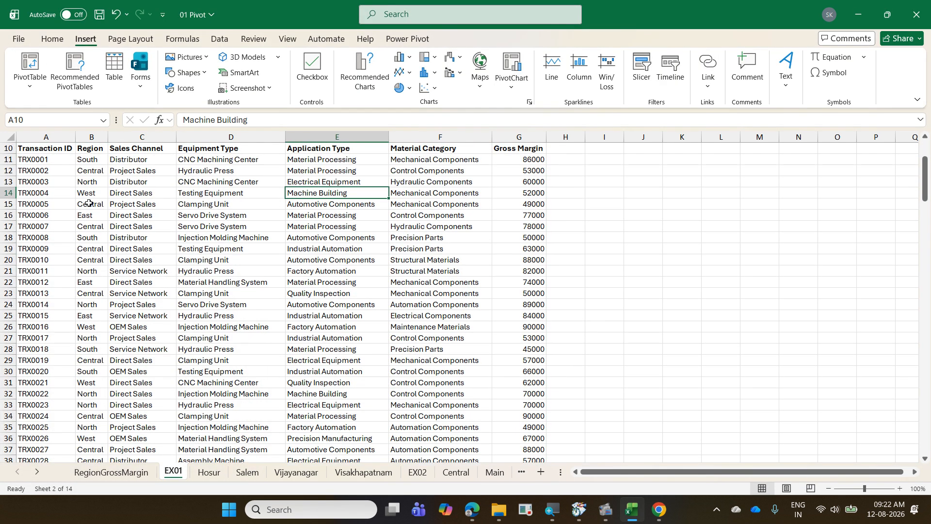
# Review the PivotTable data source options and the From Table/Range placement and Data Model settings without creating a PivotTable.
pyautogui.click(39, 89)
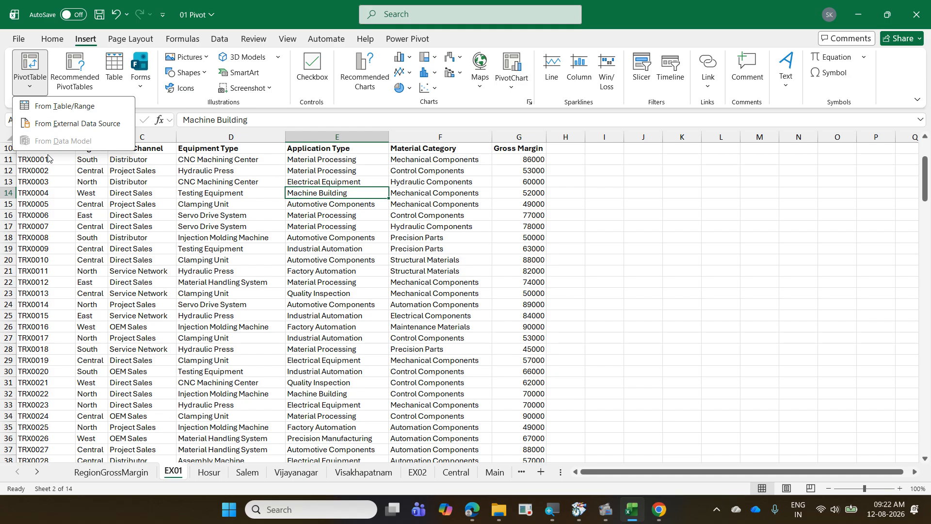
pyautogui.click(62, 106)
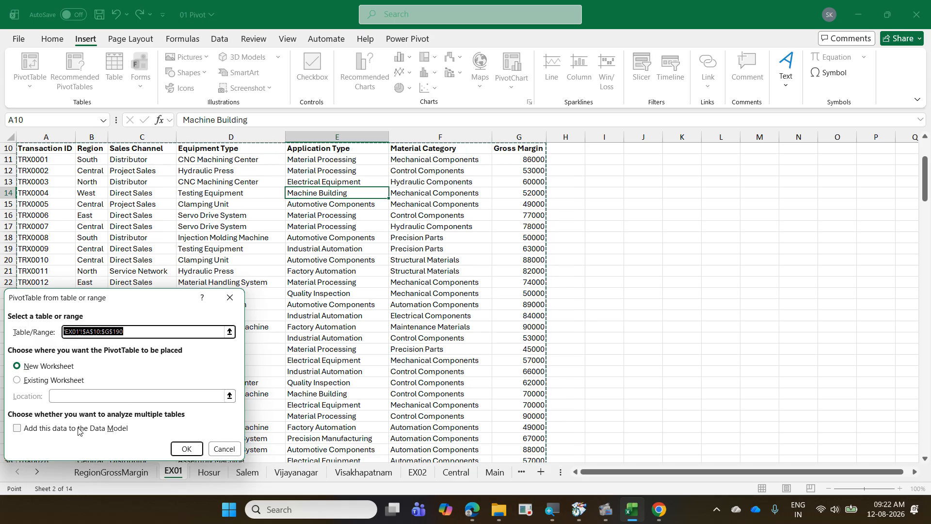
pyautogui.click(224, 449)
# Switch to the RegionGrossMargin sheet.
pyautogui.click(112, 472)
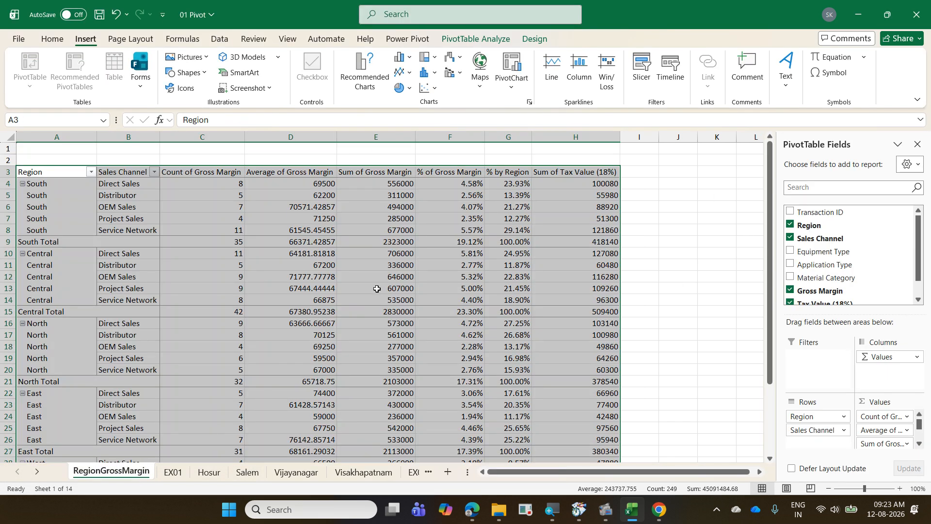
# Look over the Sum of Gross Margin value options and the PivotTable field list, and select cell G13 in the % by Region column.
pyautogui.click(360, 280)
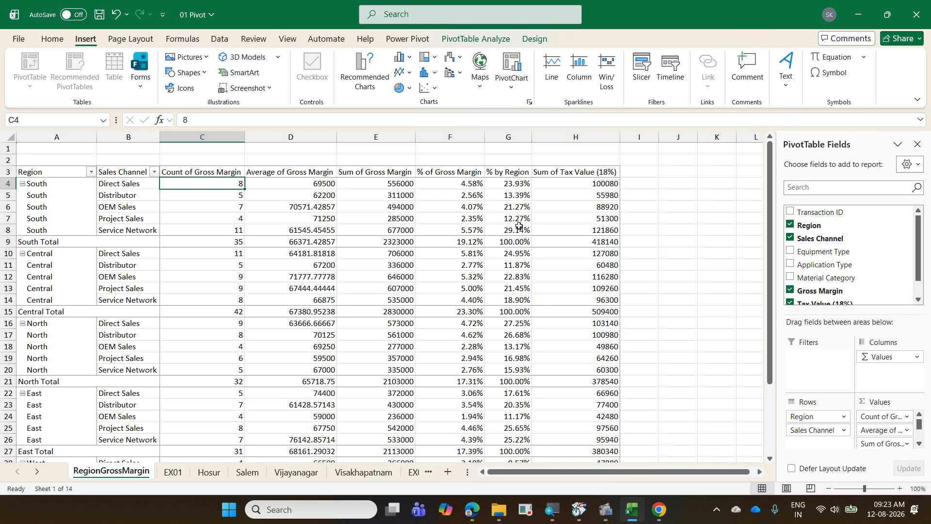
pyautogui.rightClick(390, 207)
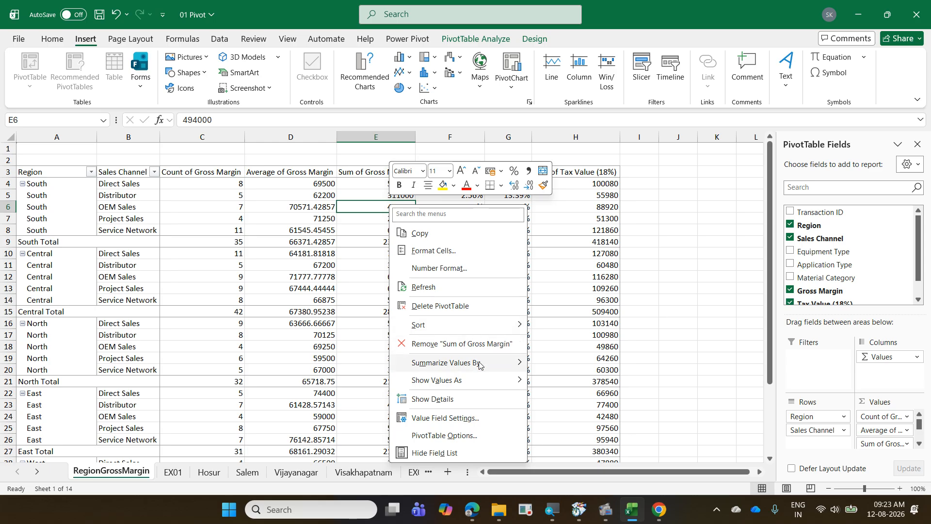
pyautogui.moveTo(479, 364)
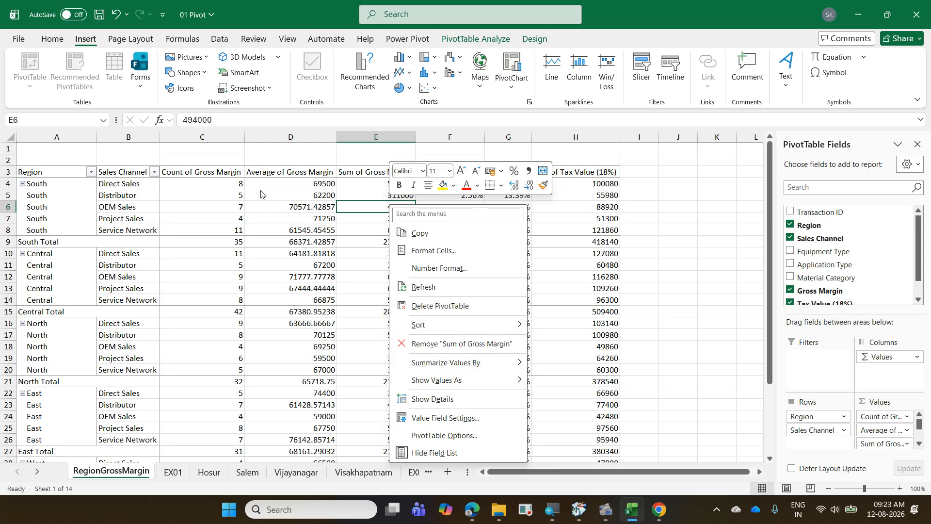
pyautogui.click(278, 197)
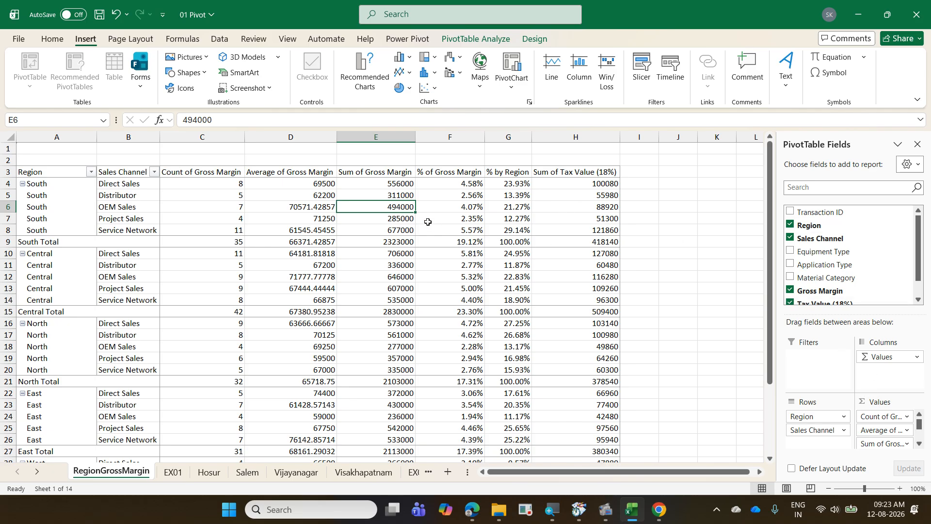
pyautogui.moveTo(427, 222)
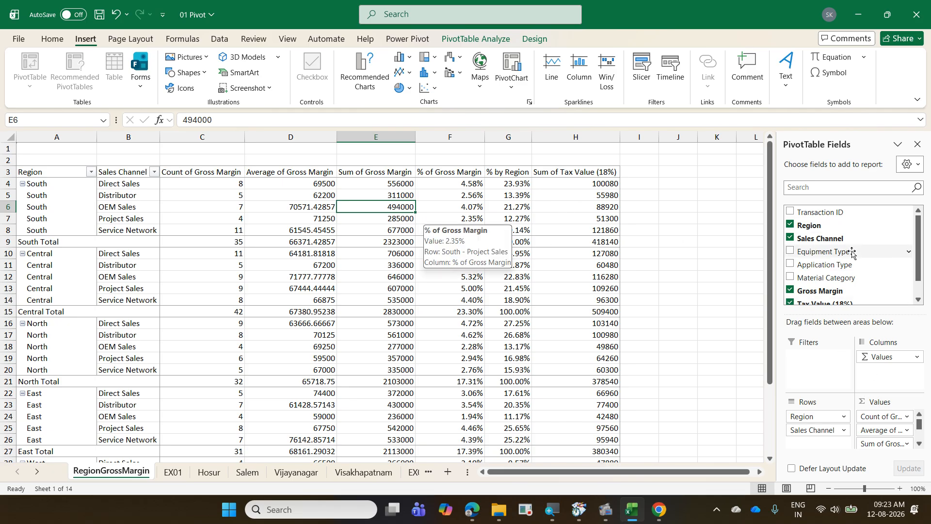
pyautogui.moveTo(917, 277); pyautogui.dragTo(928, 305)
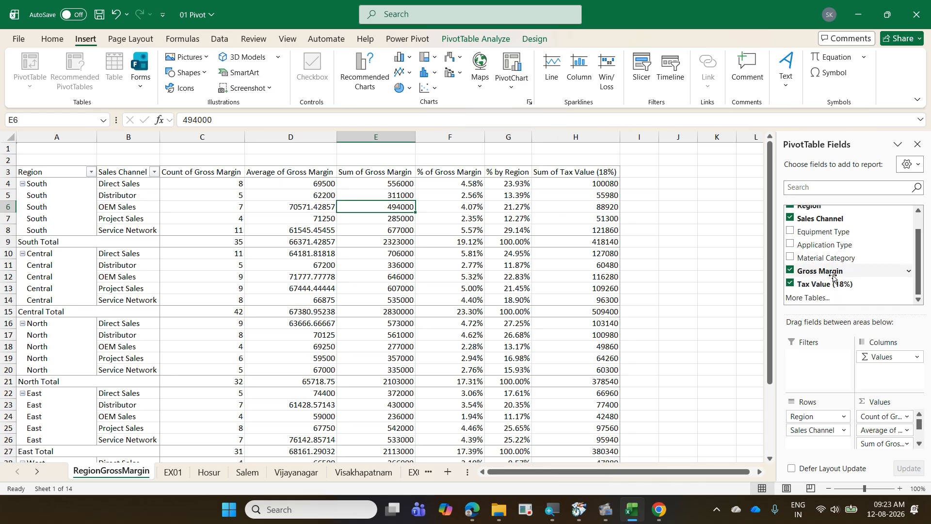
pyautogui.click(522, 287)
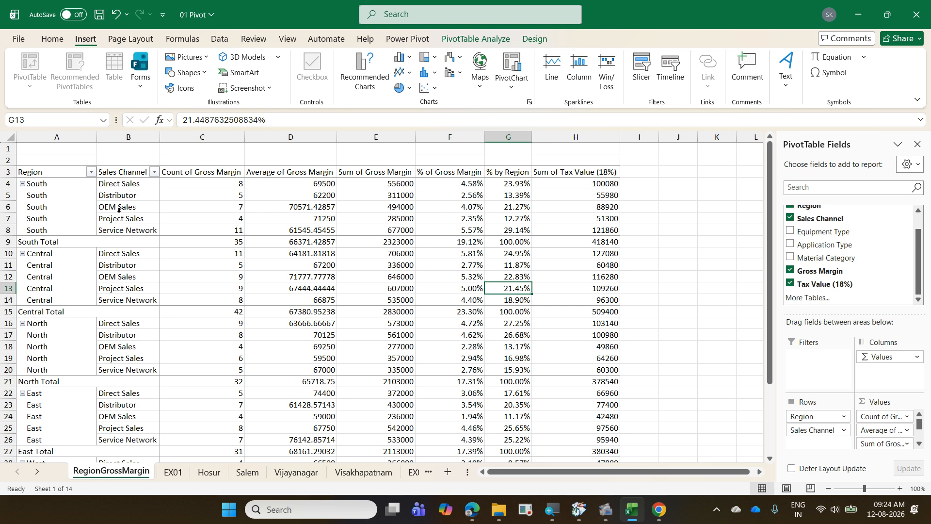
# Review the PivotTable's Subtotals, Grand Totals and Report Layout options without changing any of them.
pyautogui.click(537, 37)
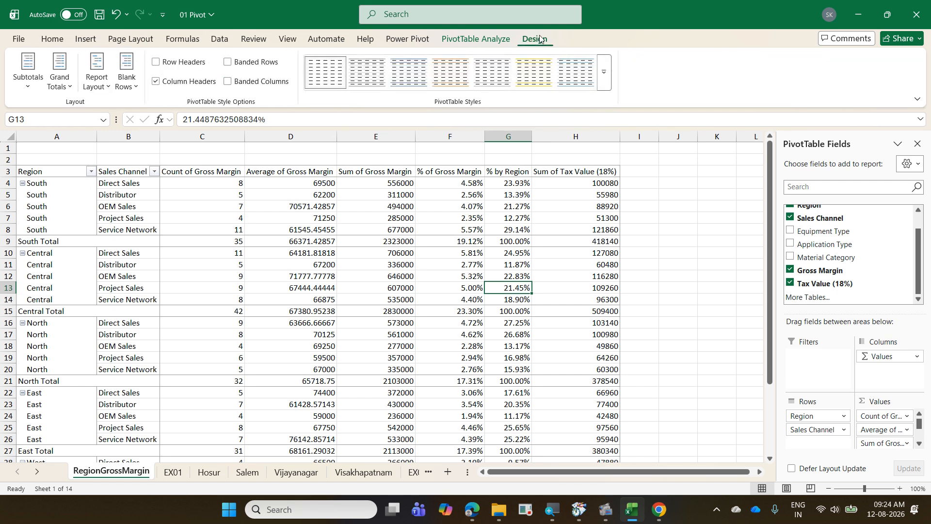
pyautogui.click(29, 72)
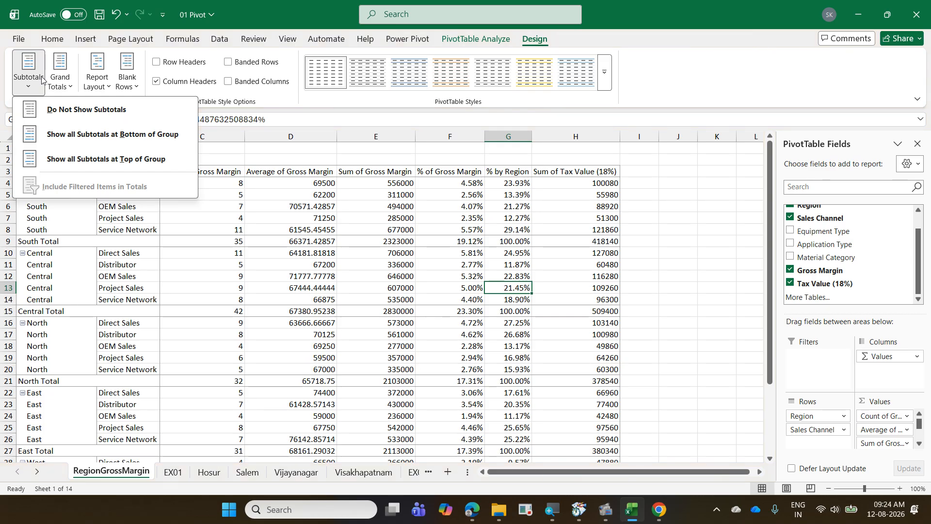
pyautogui.click(67, 88)
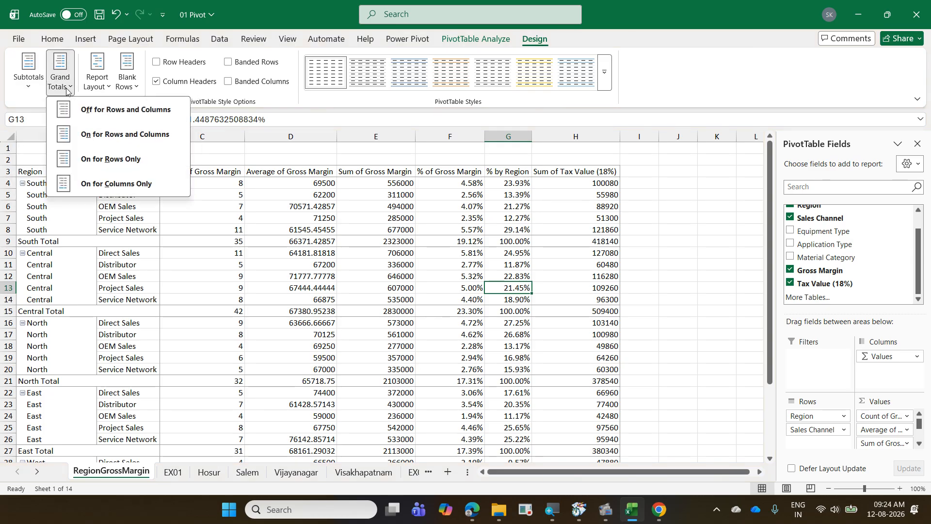
pyautogui.click(105, 88)
pyautogui.click(105, 87)
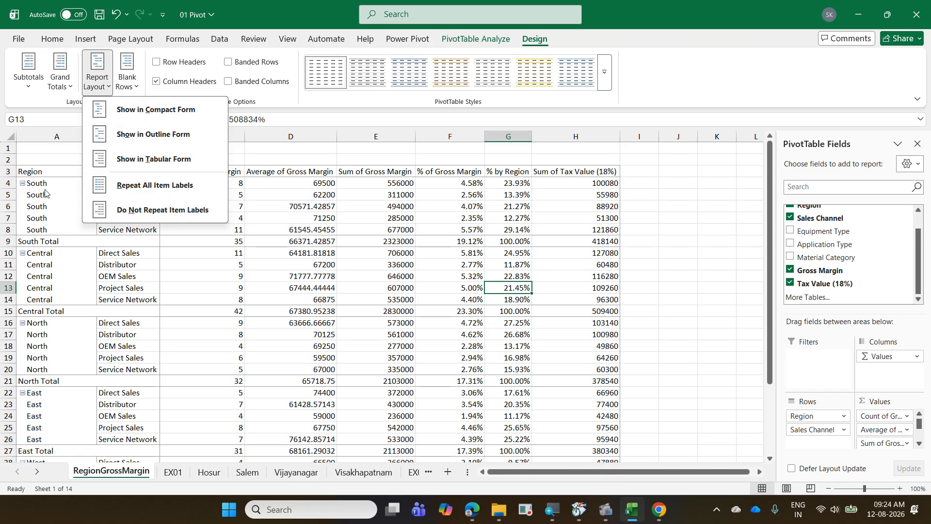
pyautogui.click(232, 214)
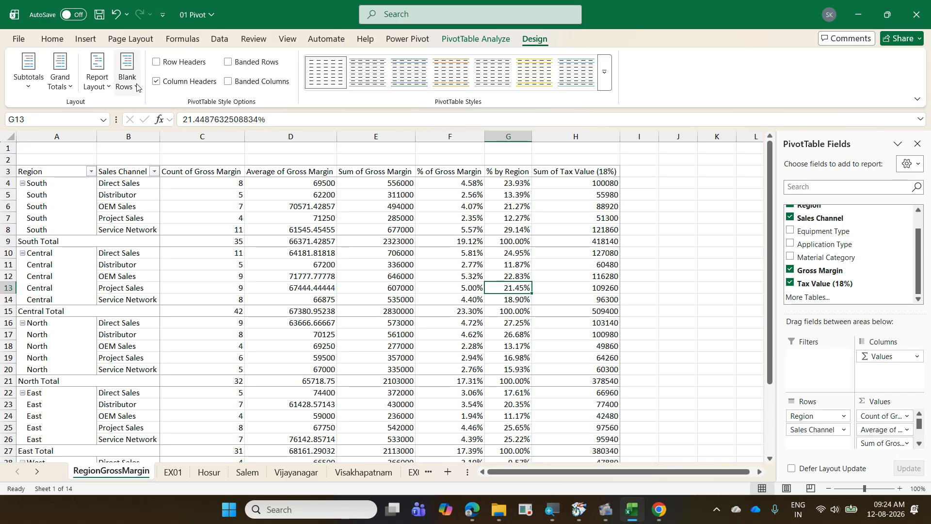
# Insert a blank line after each item in the Region PivotTable.
pyautogui.click(127, 73)
pyautogui.click(157, 111)
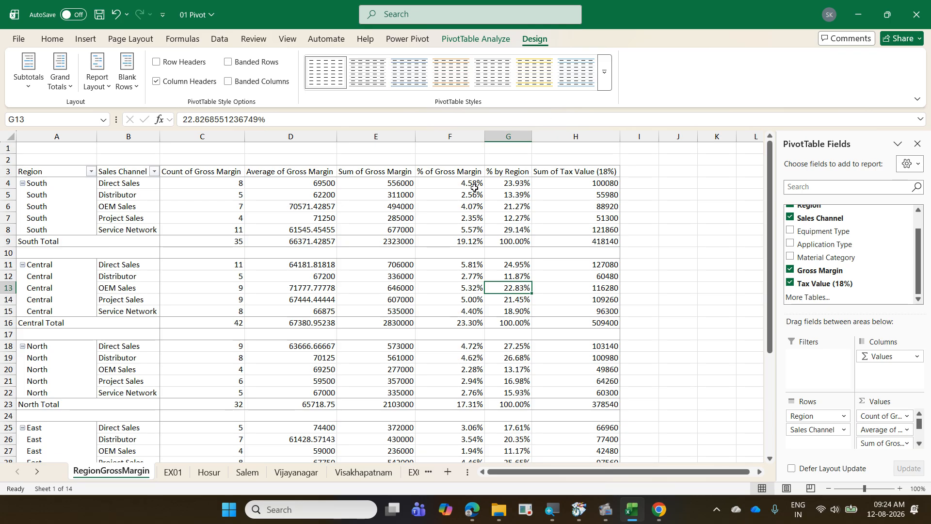
pyautogui.moveTo(449, 284)
# Open the default PivotTable layout settings from the Data category of the Excel options.
pyautogui.click(24, 40)
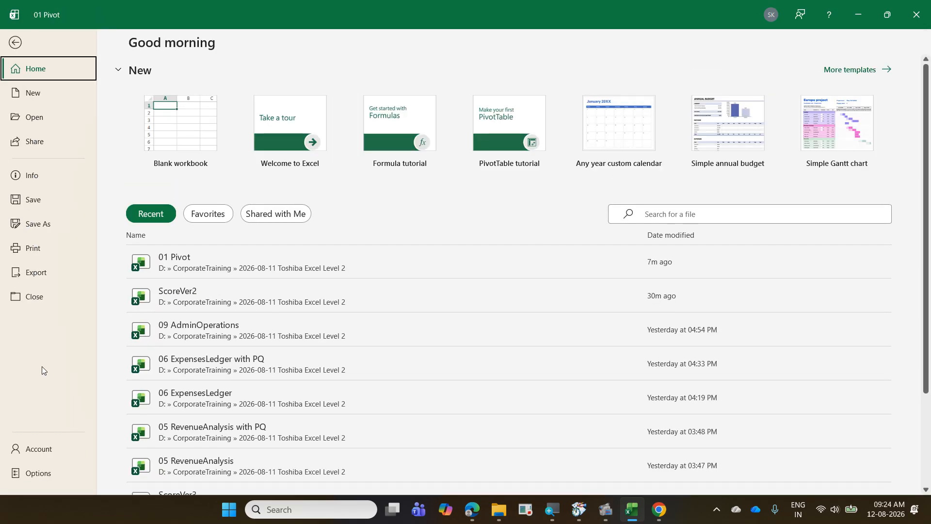
pyautogui.click(39, 473)
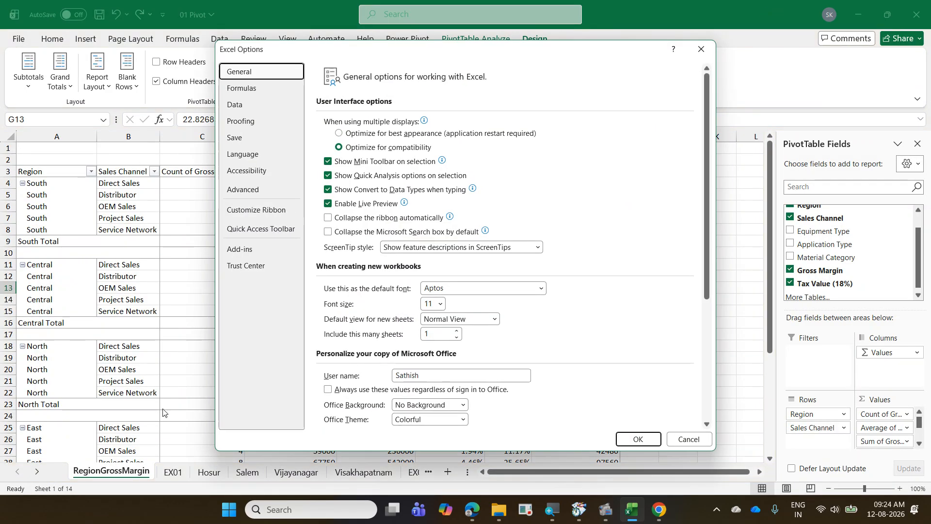
pyautogui.click(289, 104)
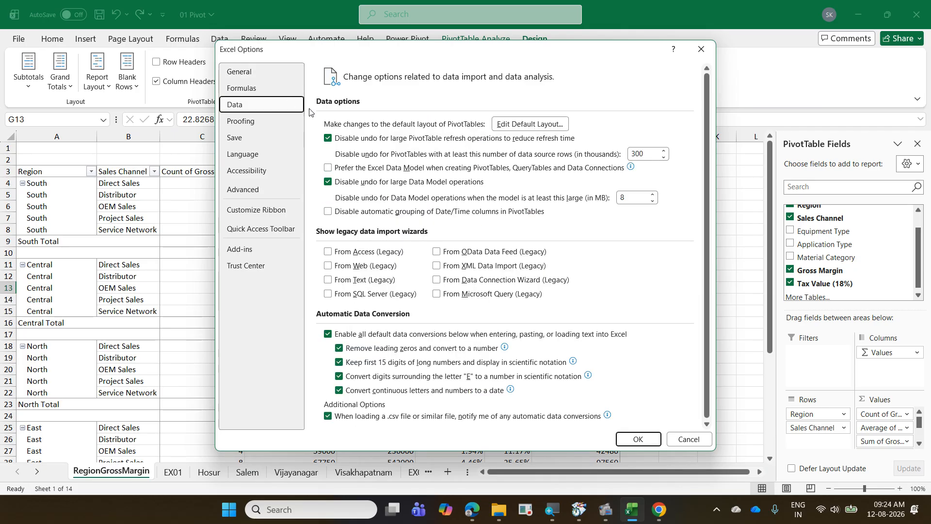
pyautogui.click(553, 129)
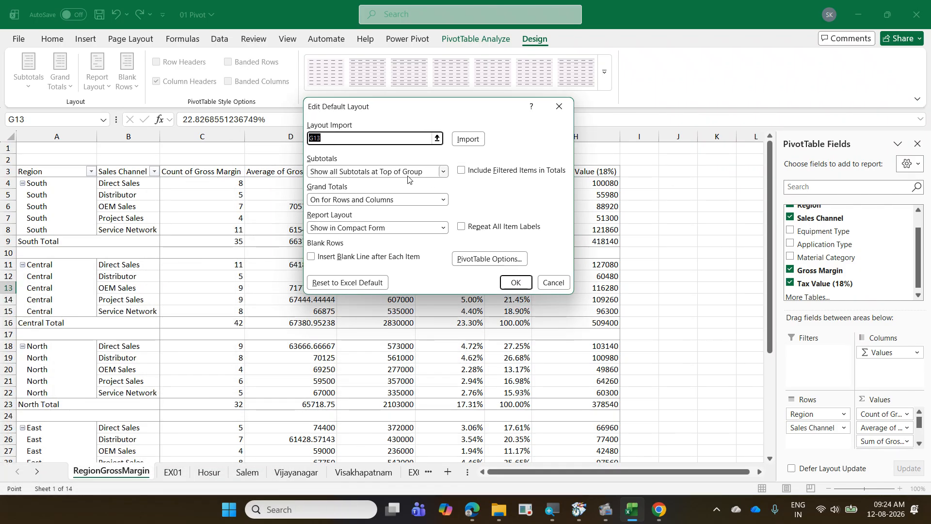
# Try default layout settings of subtotals at bottom of group, grand totals on for rows and columns, tabular form and repeated item labels, and cancel.
pyautogui.click(408, 173)
pyautogui.click(413, 198)
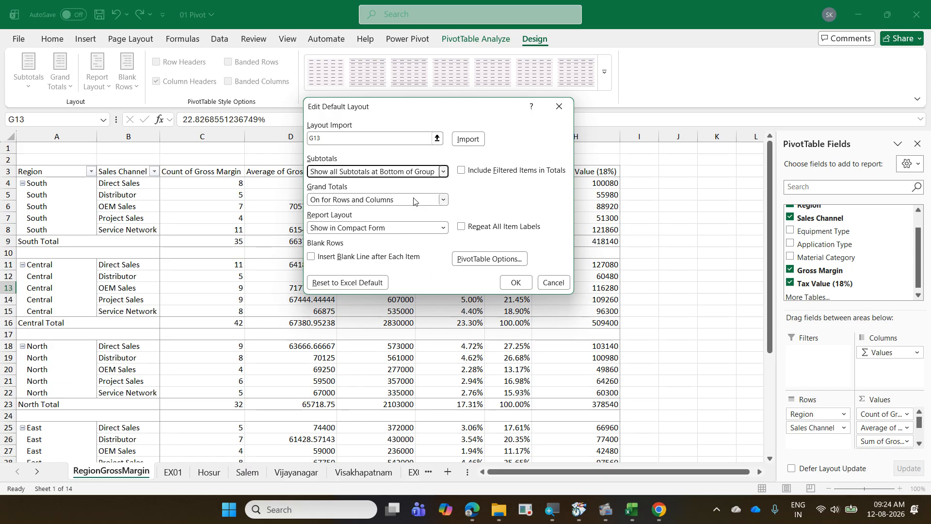
pyautogui.click(413, 199)
pyautogui.click(415, 199)
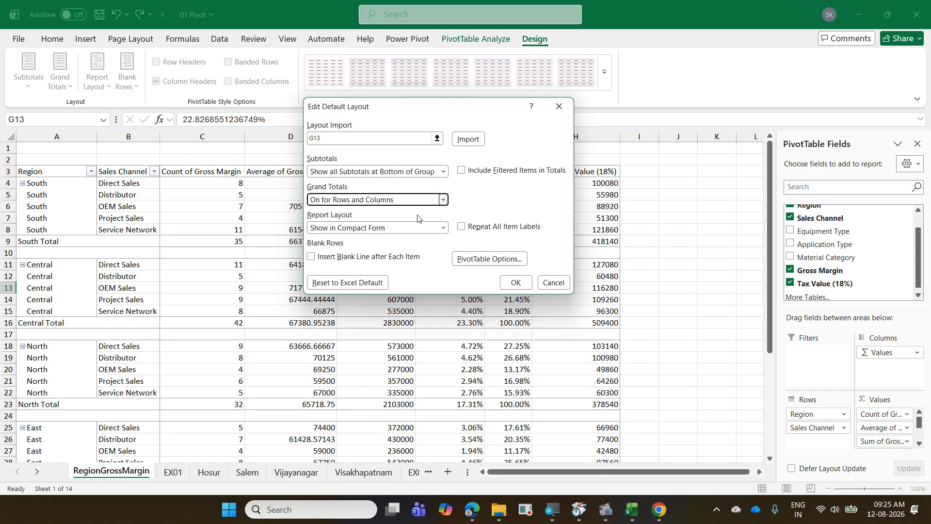
pyautogui.click(417, 227)
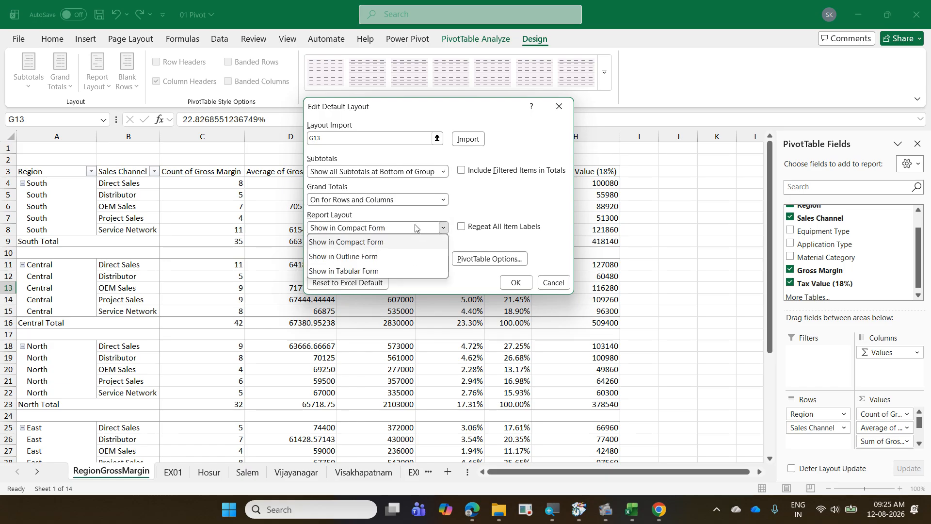
pyautogui.click(401, 270)
pyautogui.click(494, 227)
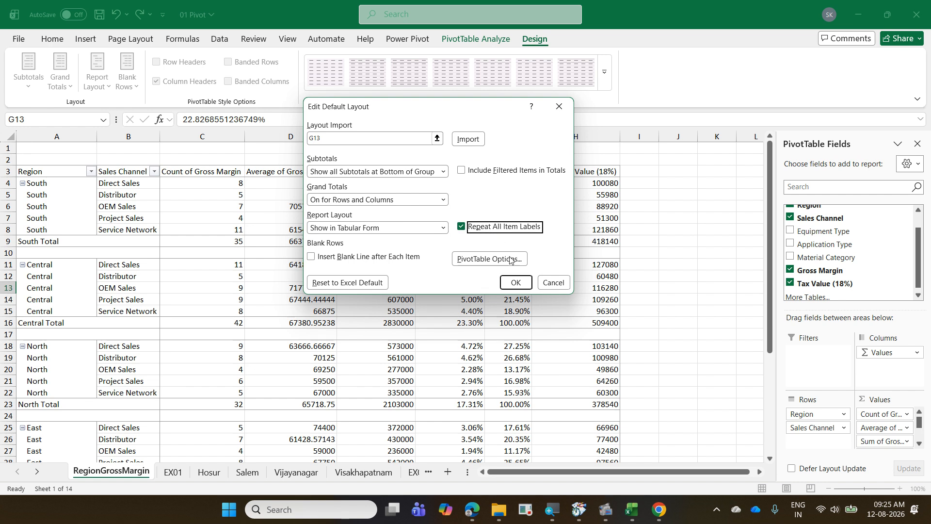
pyautogui.click(516, 285)
pyautogui.click(546, 283)
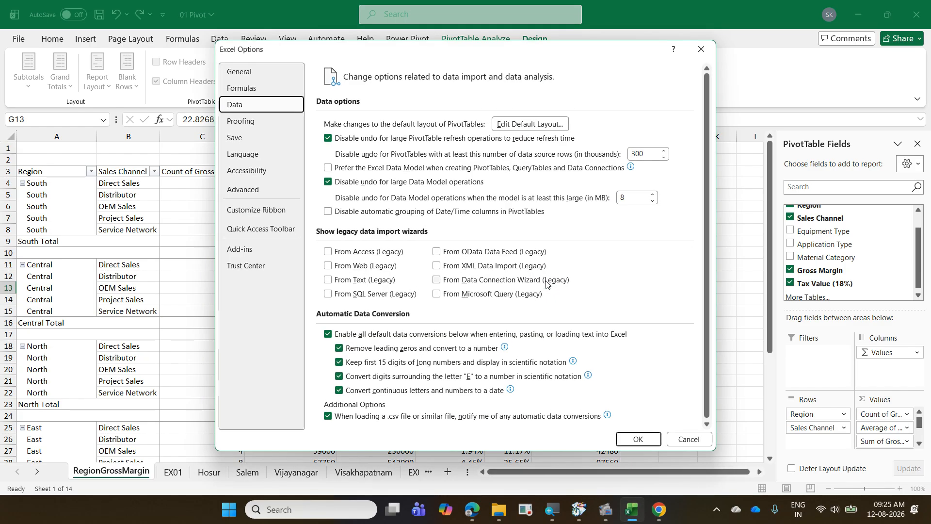
pyautogui.click(678, 440)
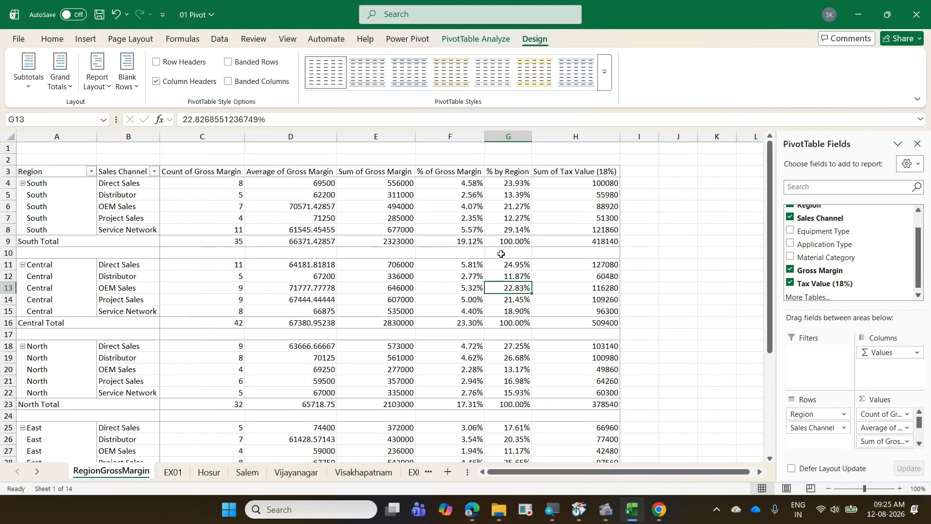
# View the Show Values As calculations available for the % of Gross Margin column without changing the current one.
pyautogui.rightClick(453, 206)
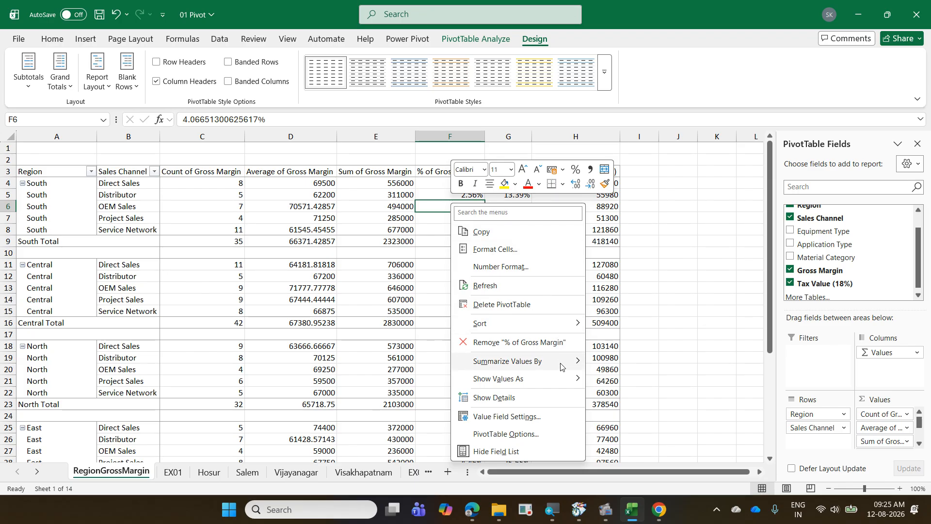
pyautogui.moveTo(558, 379)
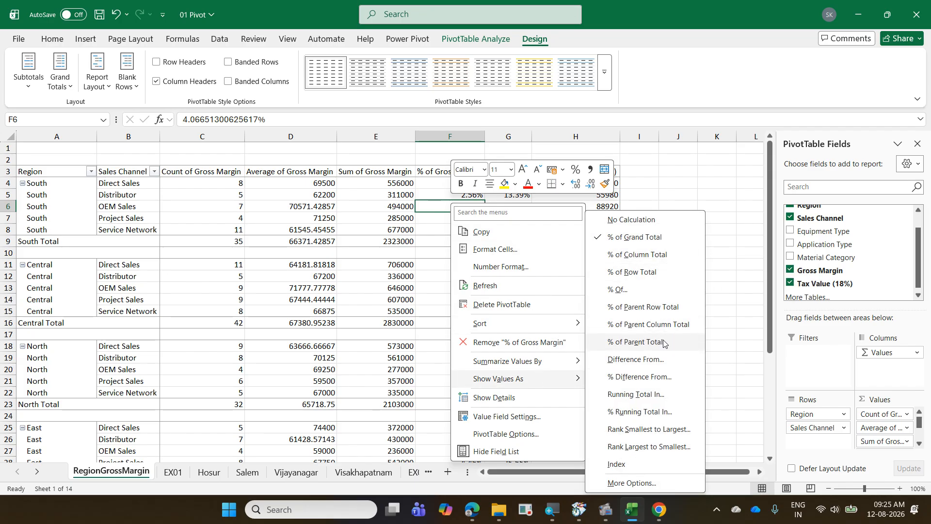
pyautogui.click(339, 285)
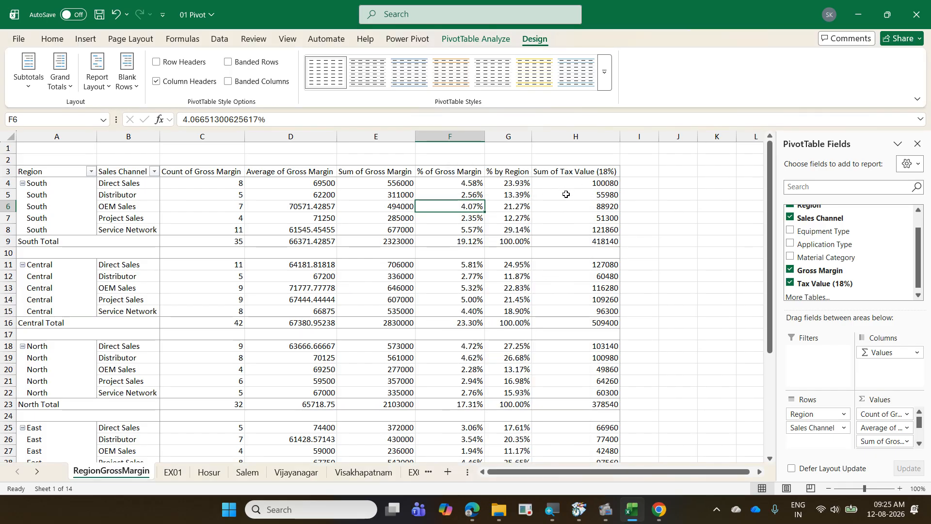
# View the formula of the Tax Value (18%) calculated field and close the calculated field settings without changes.
pyautogui.click(459, 39)
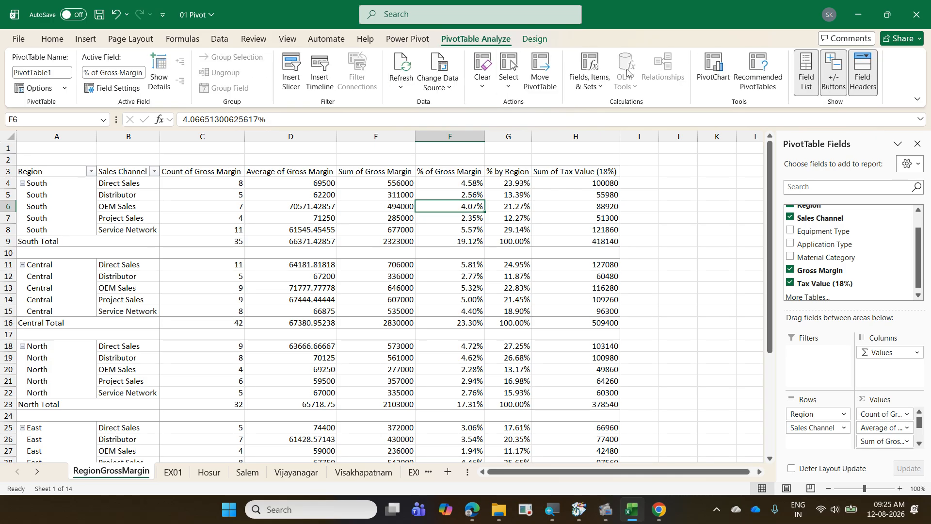
pyautogui.click(592, 88)
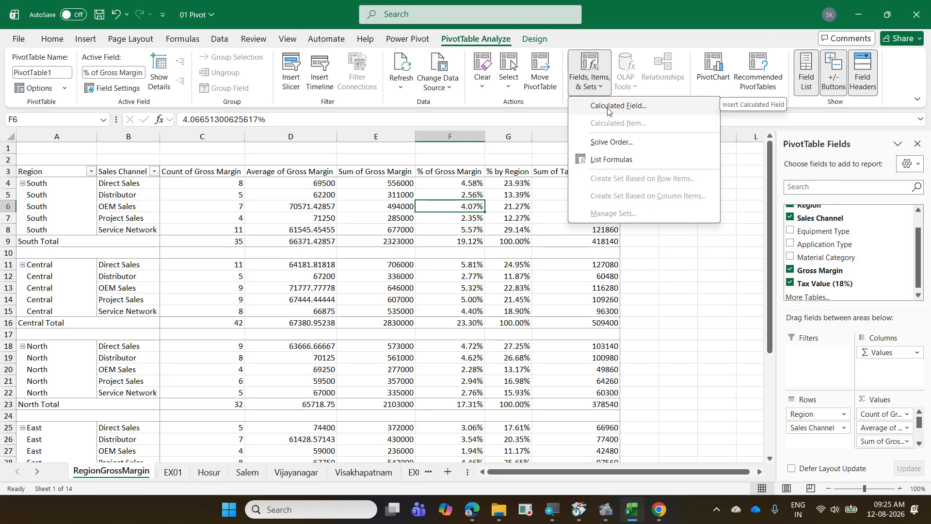
pyautogui.click(466, 255)
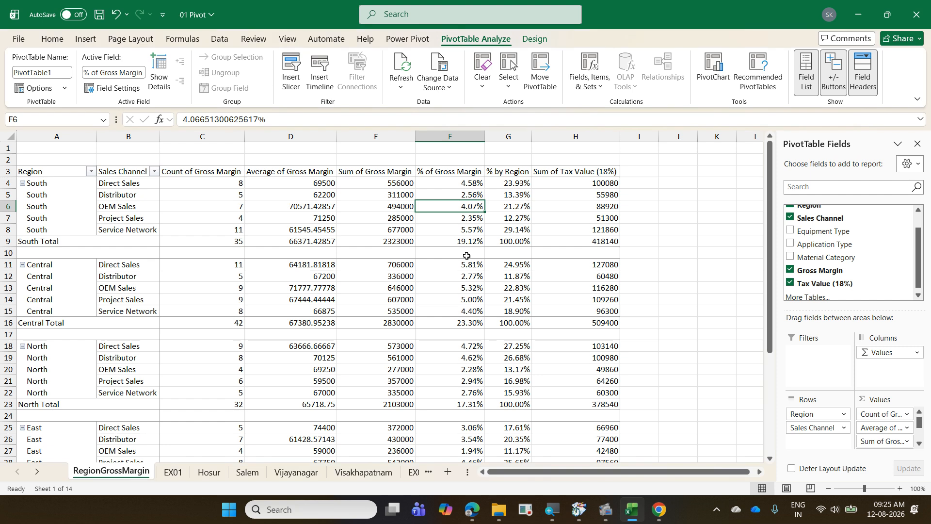
pyautogui.click(589, 72)
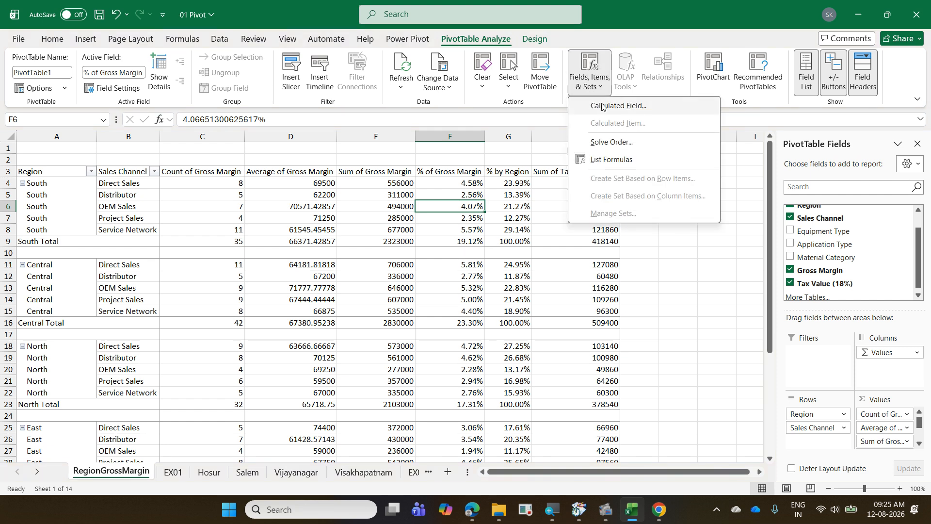
pyautogui.click(604, 107)
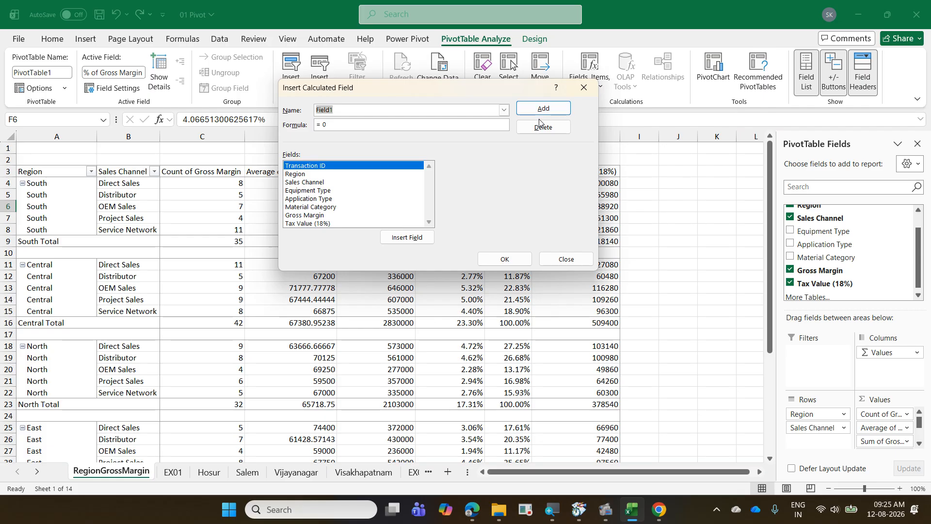
pyautogui.click(504, 110)
pyautogui.click(455, 122)
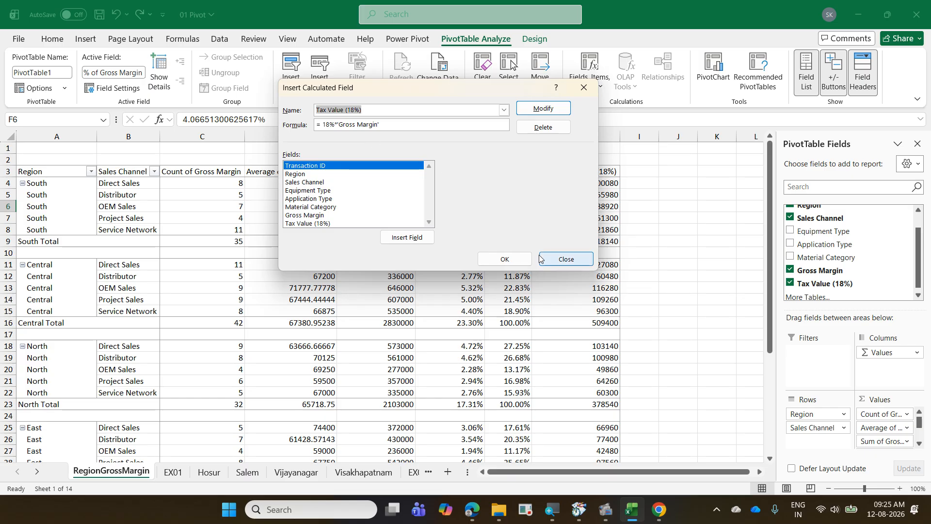
pyautogui.click(552, 264)
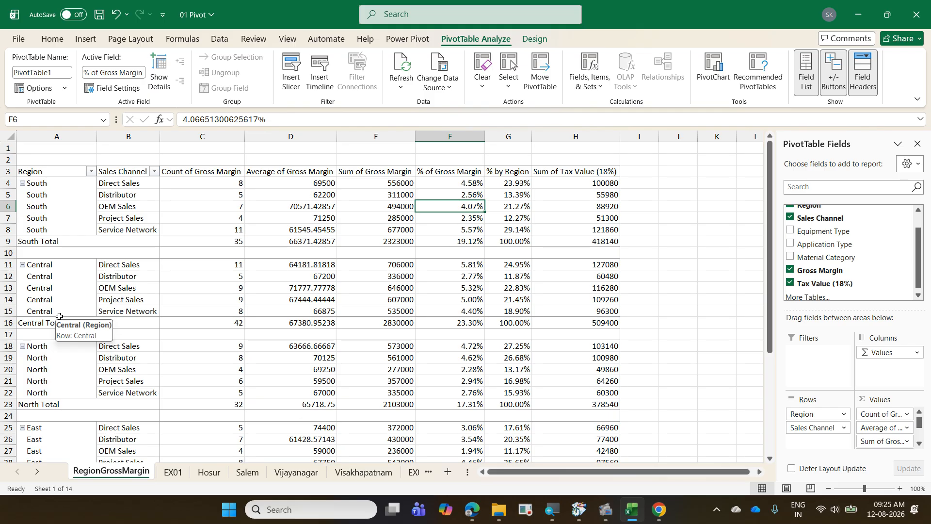
# View the Move options available for the Central item of the Region field without moving anything.
pyautogui.click(62, 347)
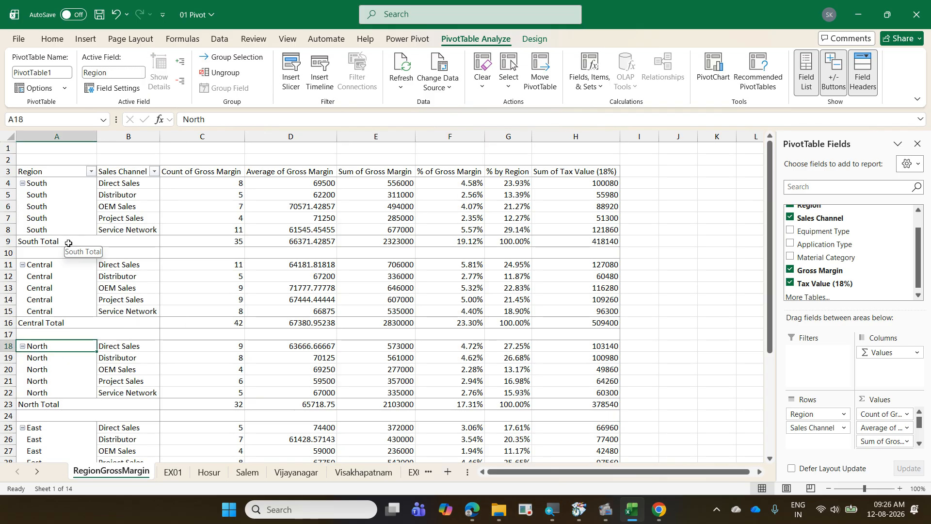
pyautogui.click(60, 266)
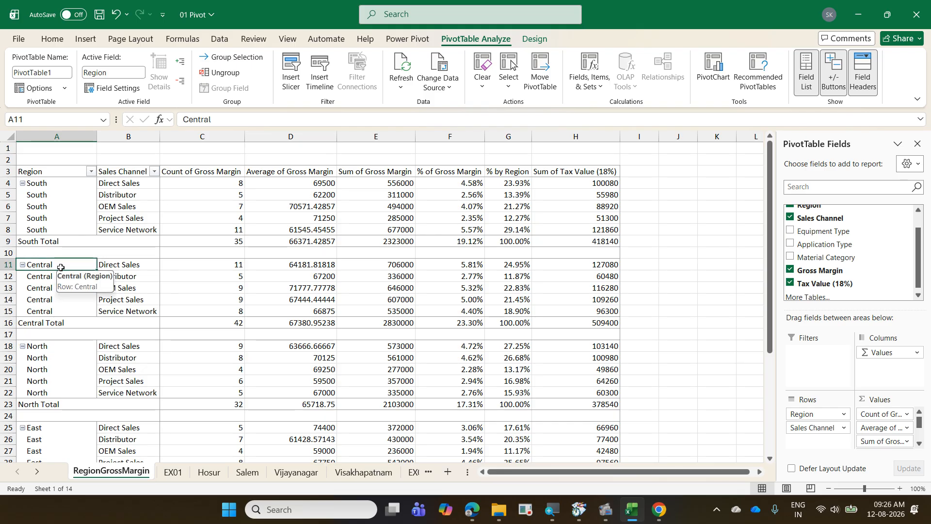
pyautogui.rightClick(57, 295)
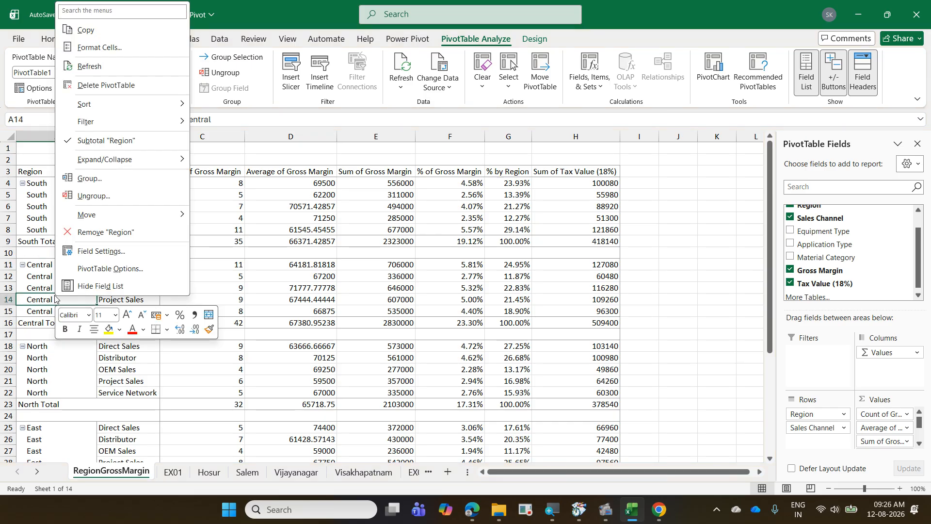
pyautogui.moveTo(116, 216)
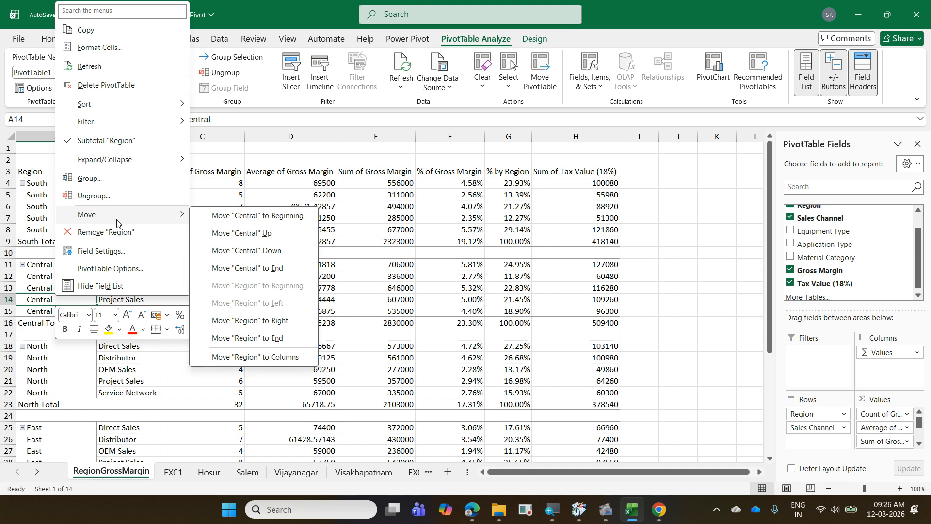
pyautogui.click(466, 232)
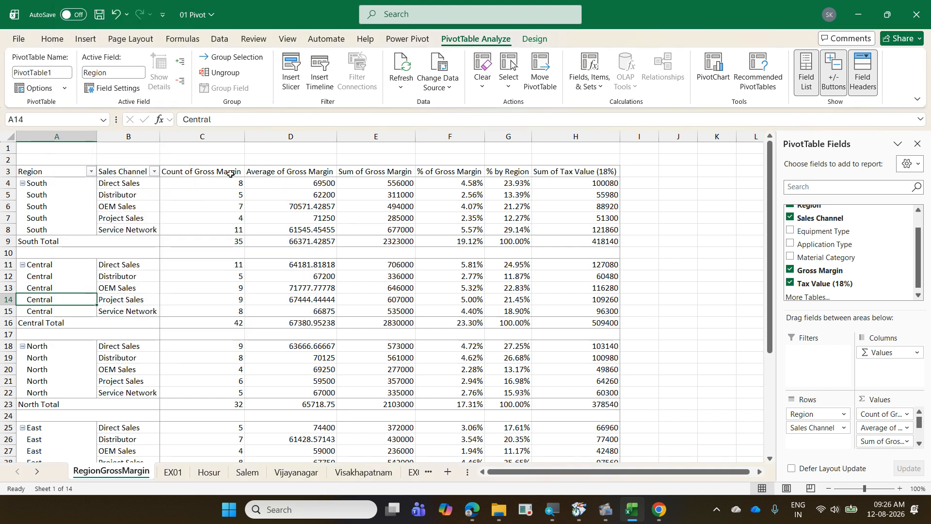
# Review the data settings in the PivotTable options, including refreshing data when opening the file, and close them without changes.
pyautogui.moveTo(234, 186)
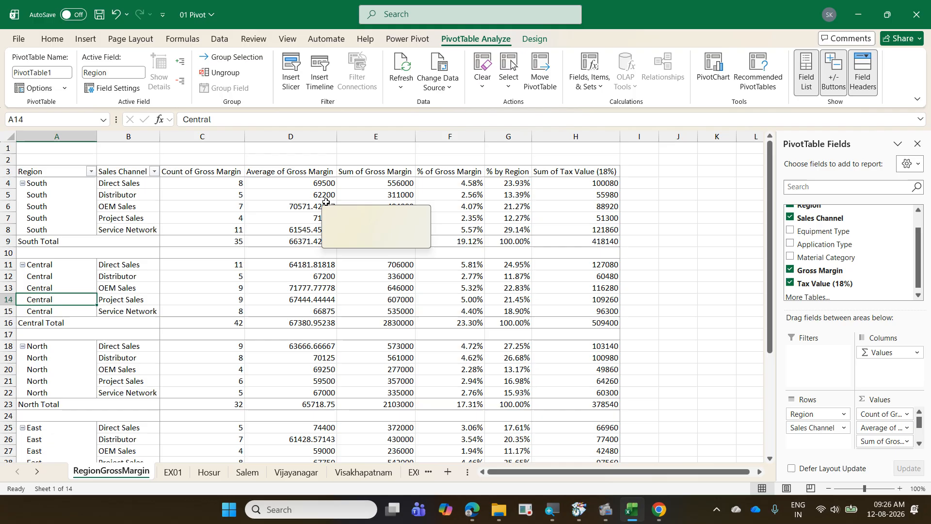
pyautogui.rightClick(326, 204)
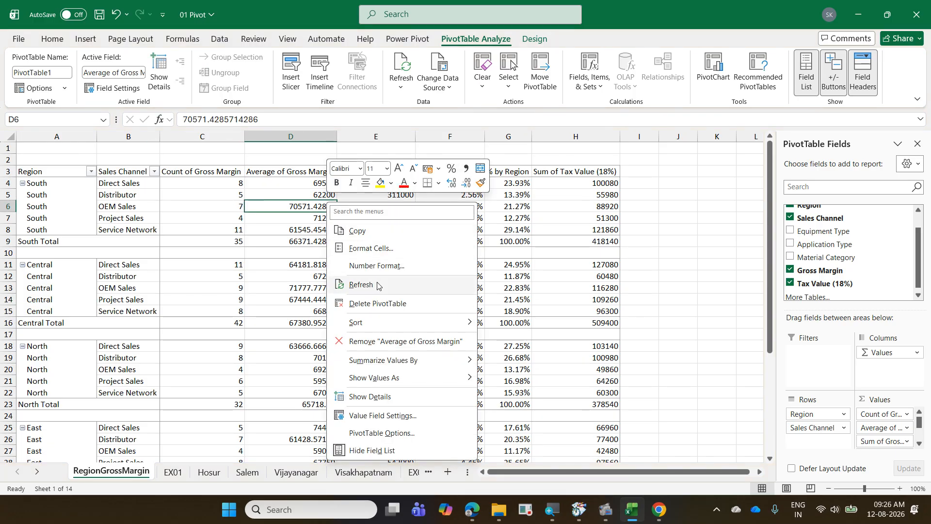
pyautogui.click(258, 217)
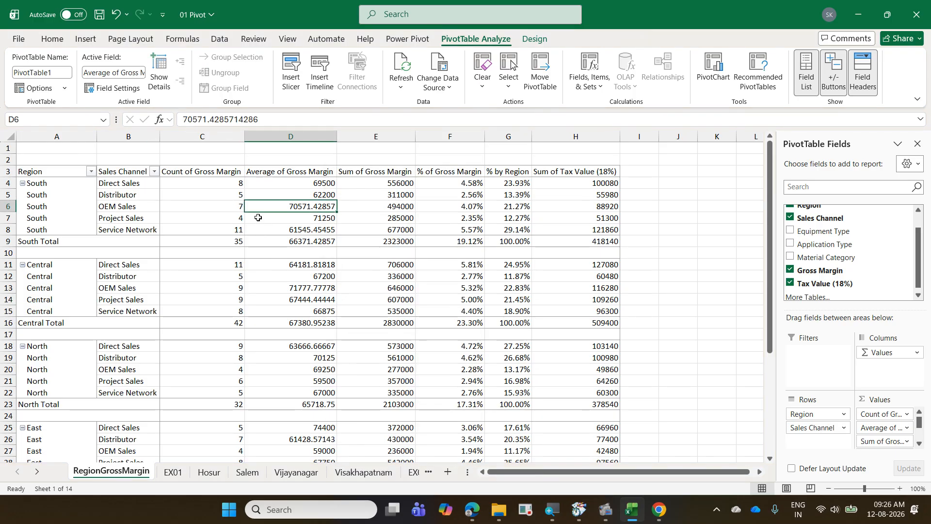
pyautogui.moveTo(258, 218)
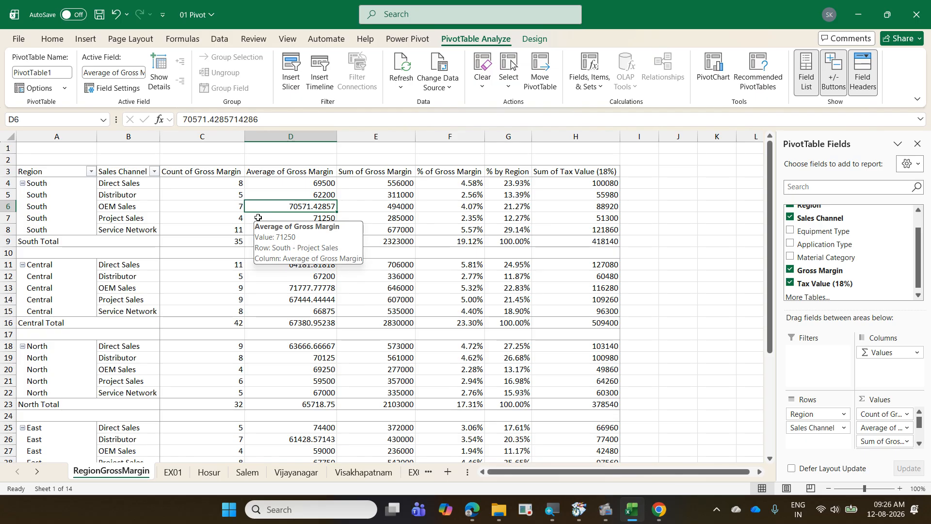
pyautogui.moveTo(353, 219)
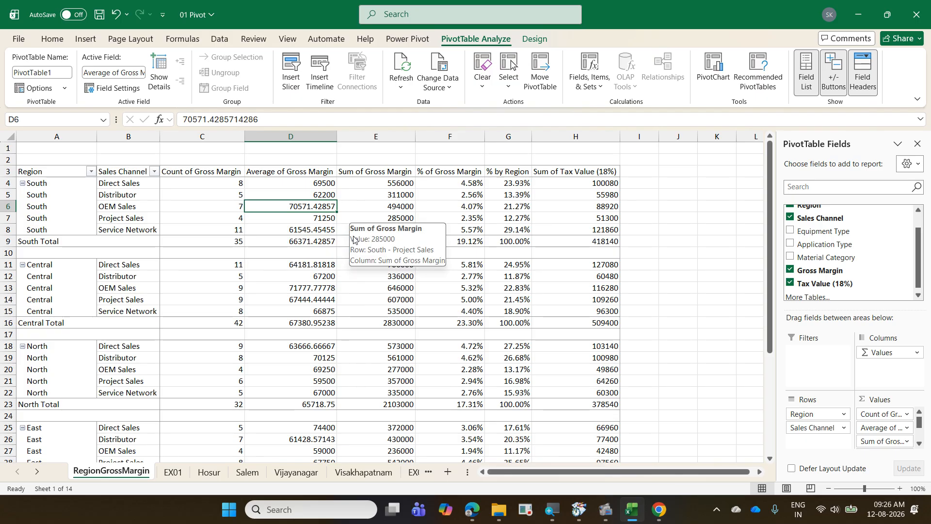
pyautogui.rightClick(377, 207)
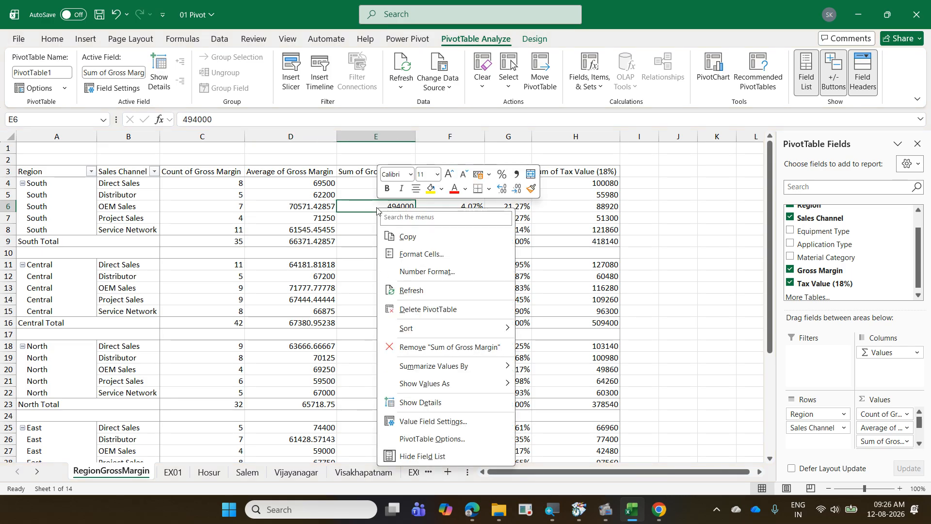
pyautogui.click(470, 438)
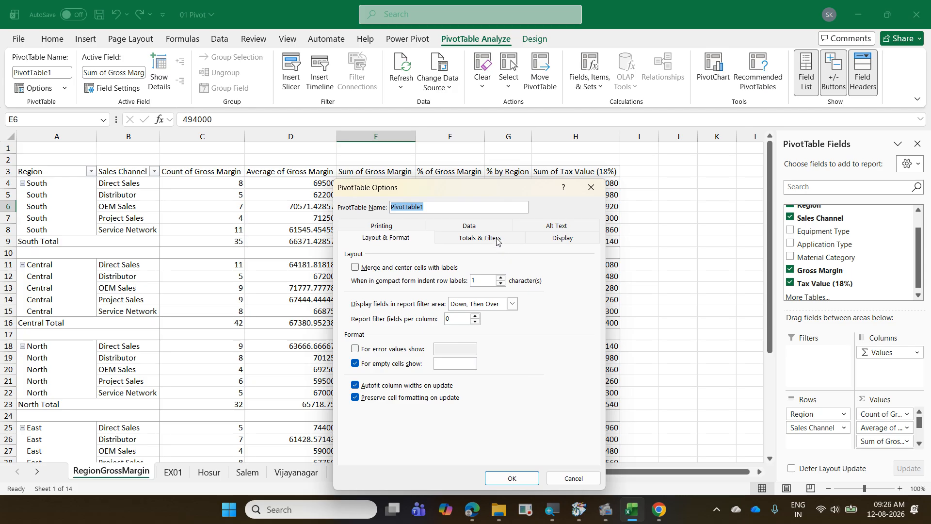
pyautogui.click(486, 227)
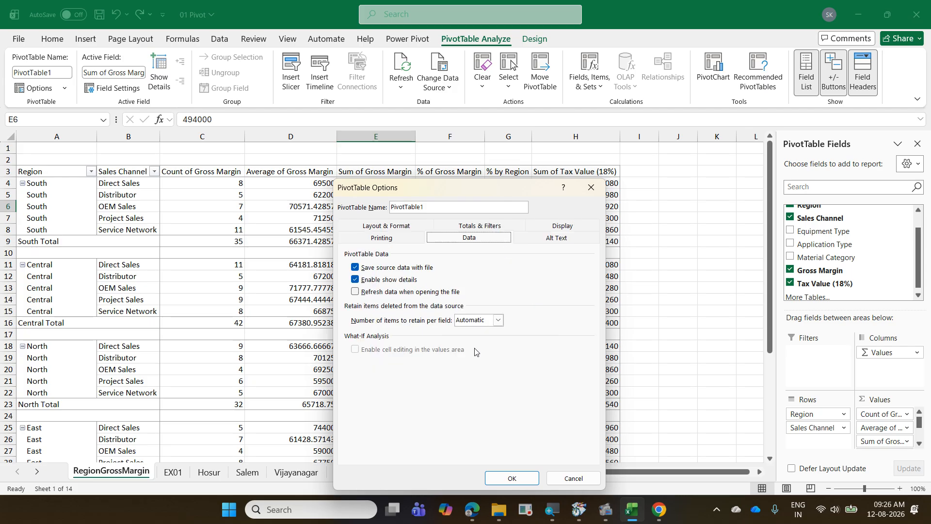
pyautogui.moveTo(341, 283)
pyautogui.mouseDown()
pyautogui.moveTo(472, 308)
pyautogui.moveTo(494, 278)
pyautogui.mouseUp()
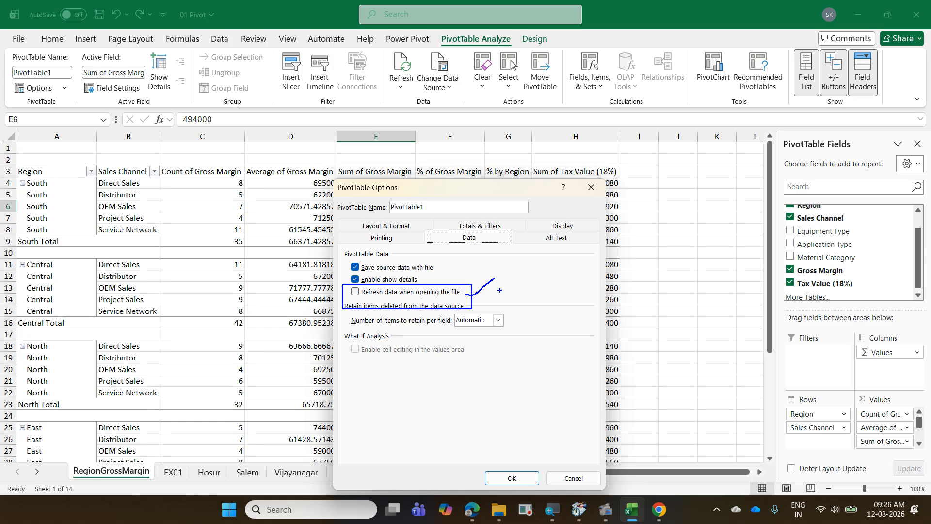
pyautogui.press('Escape')
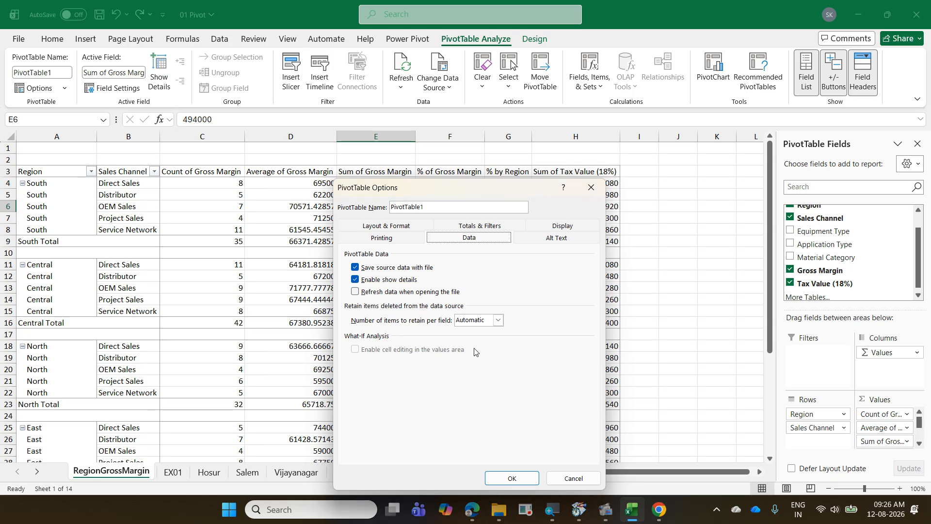
pyautogui.press('Escape')
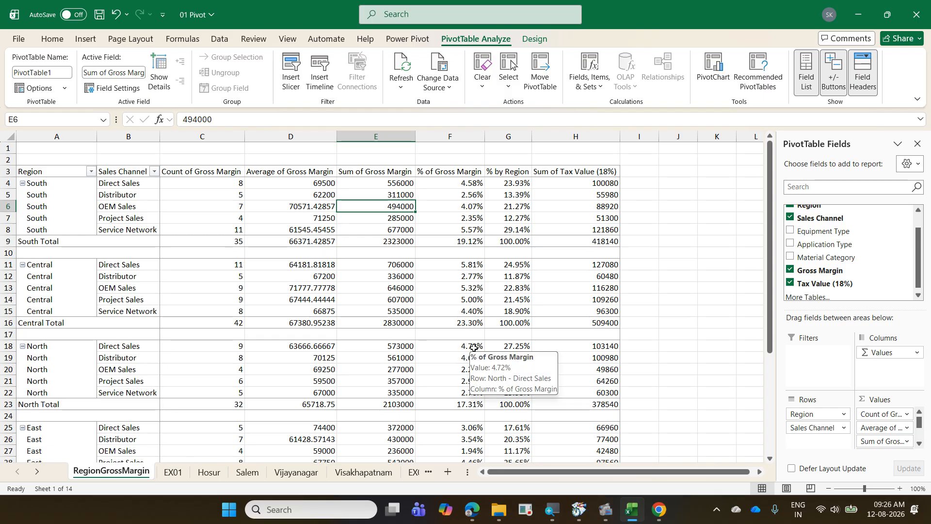
# Go to the EX02 sheet and return to the start of its purchase source data.
pyautogui.hotkey('ctrl', 'pagedown')
pyautogui.hotkey('ctrl', 'pagedown')
pyautogui.hotkey('ctrl', 'pagedown')
pyautogui.hotkey('ctrl', 'pagedown')
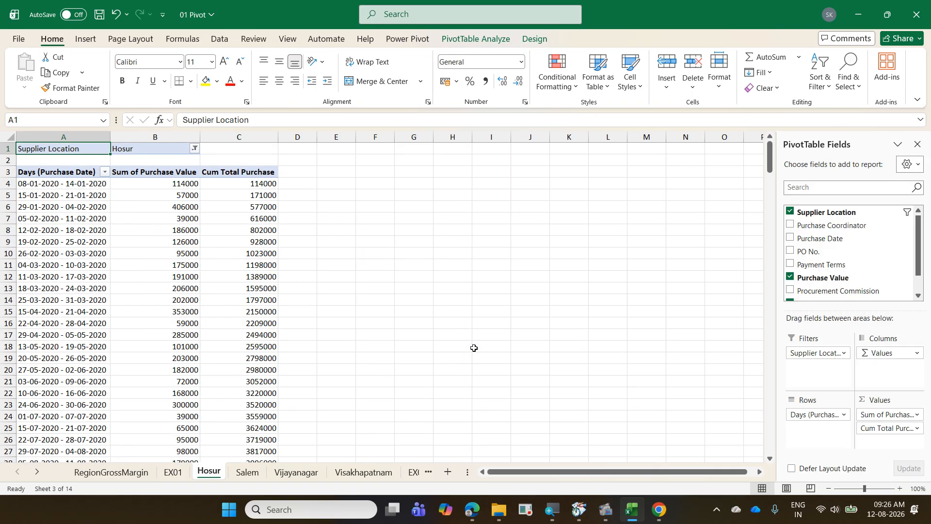
pyautogui.hotkey('ctrl', 'pagedown')
pyautogui.hotkey('ctrl', 'pagedown')
pyautogui.hotkey('ctrl', 'pagedown')
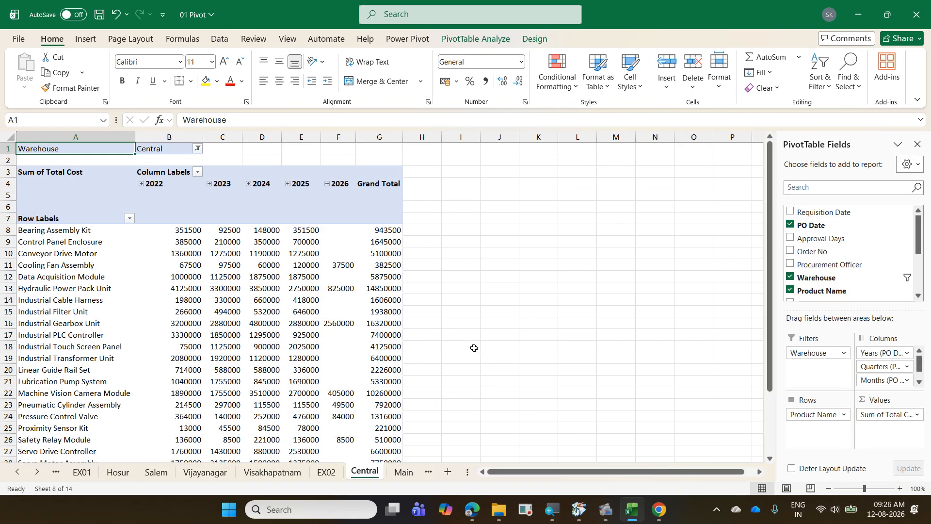
pyautogui.hotkey('ctrl', 'pageup')
pyautogui.hotkey('ctrl', 'Up')
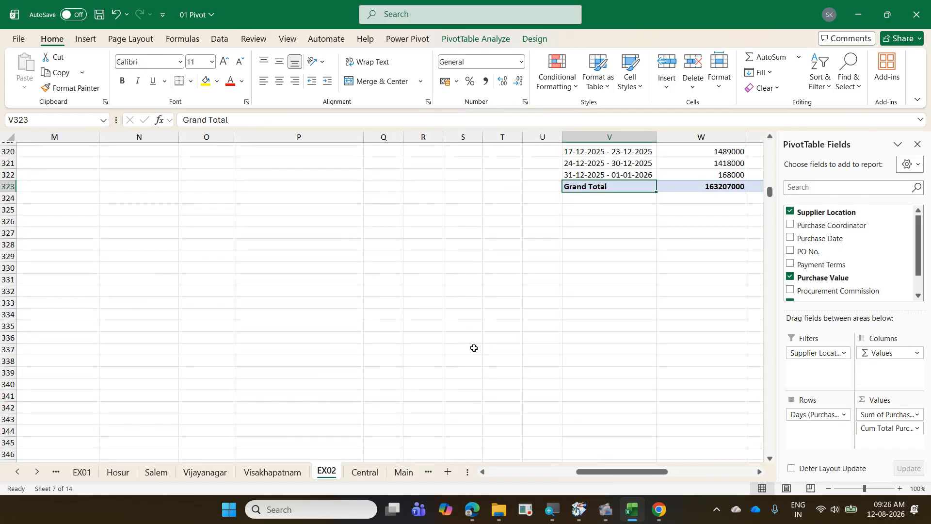
pyautogui.hotkey('ctrl', 'Up')
pyautogui.hotkey('ctrl', 'Left')
pyautogui.press('Down')
pyautogui.press('Down')
pyautogui.press('Down')
pyautogui.press('Down')
pyautogui.press('Down')
pyautogui.press('Down')
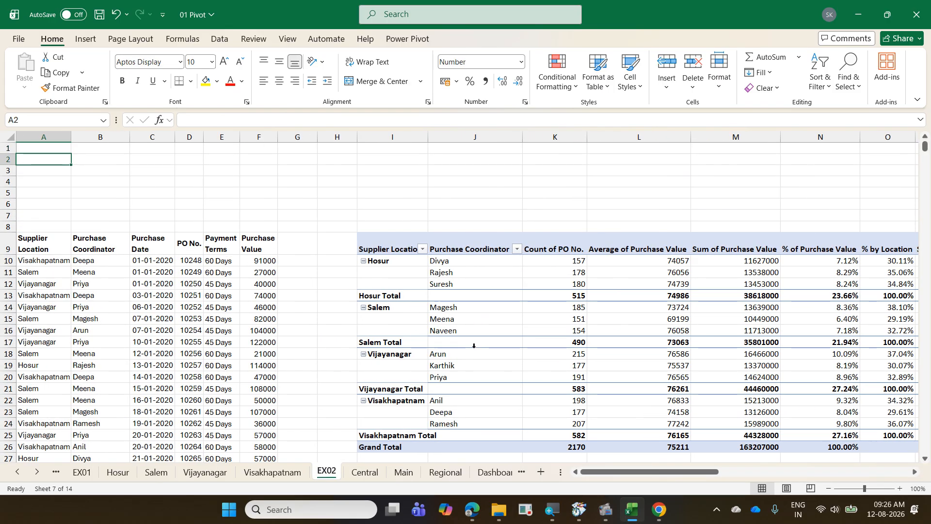
# Examine the Supplier Location PivotTable's columns on EX02 and continue across to the first date range of the Days (Purchase Date) PivotTable.
pyautogui.press('Right')
pyautogui.press('Right')
pyautogui.press('Right')
pyautogui.press('Right')
pyautogui.press('Right')
pyautogui.press('Right')
pyautogui.press('Right')
pyautogui.press('Right')
pyautogui.press('Right')
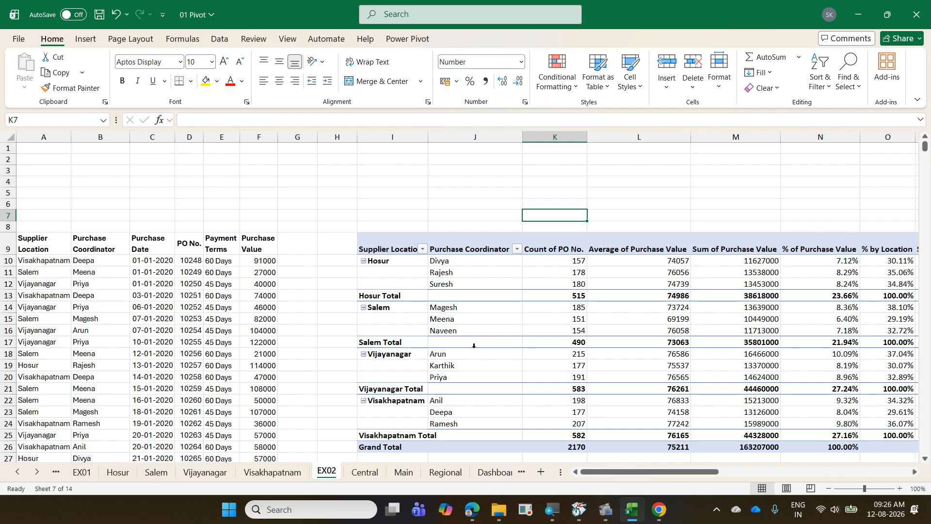
pyautogui.press('Down')
pyautogui.press('Down')
pyautogui.press('Right')
pyautogui.press('Right')
pyautogui.press('Right')
pyautogui.press('Right')
pyautogui.press('Right')
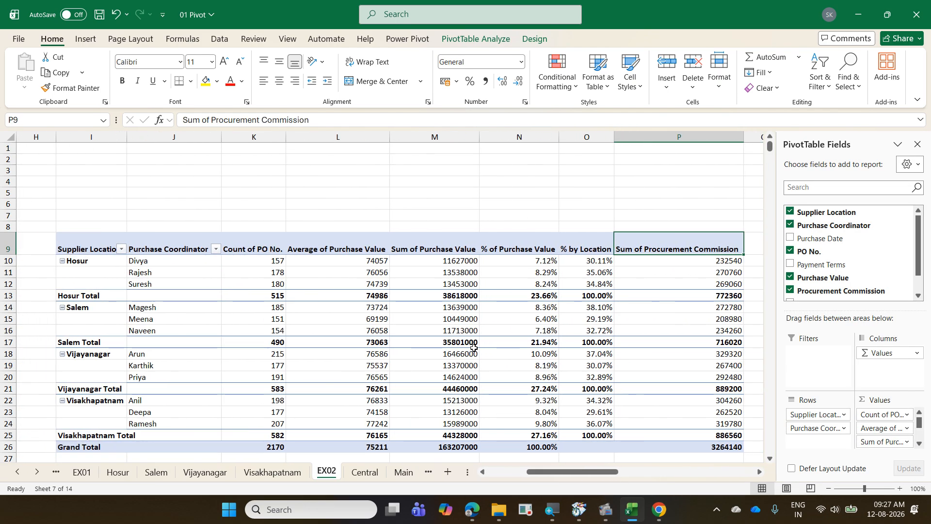
pyautogui.press('Right')
pyautogui.press('Right')
pyautogui.press('Right')
pyautogui.press('Right')
pyautogui.press('Right')
pyautogui.press('Right')
pyautogui.press('Right')
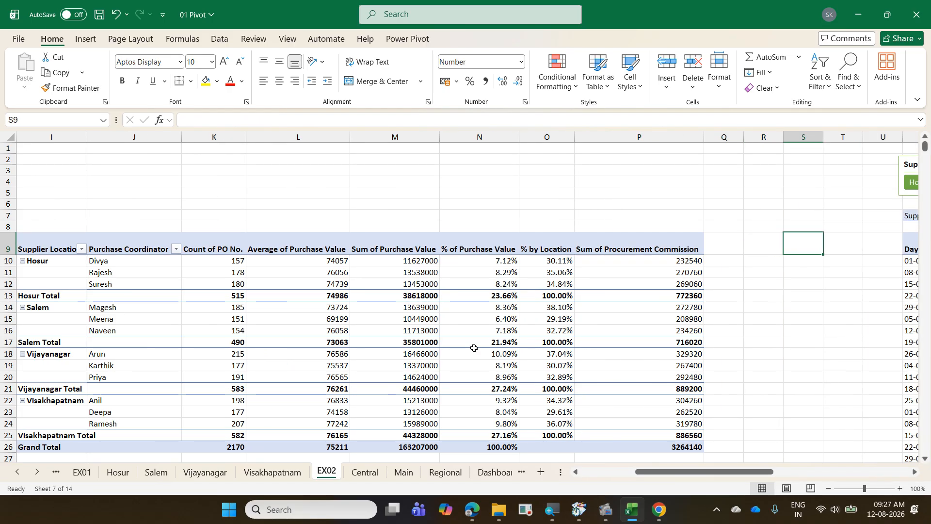
pyautogui.press('Left')
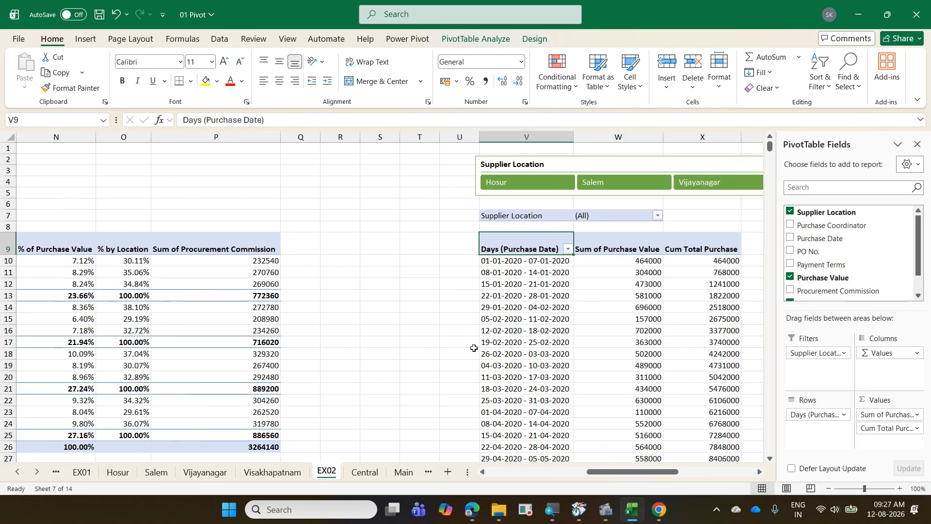
pyautogui.press('Down')
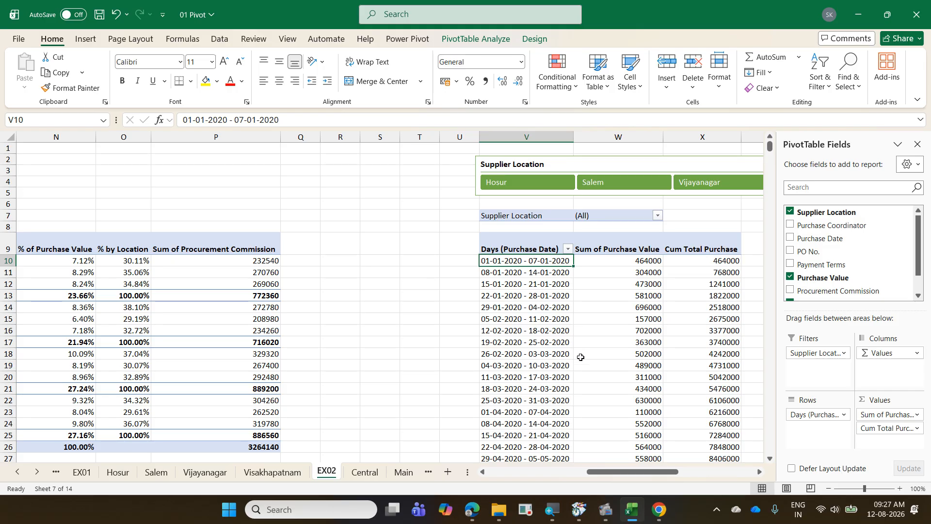
# View the Show Values As calculations for Sum of Purchase Value in the Days (Purchase Date) PivotTable without changing the current one.
pyautogui.scroll(-2, 578, 361)
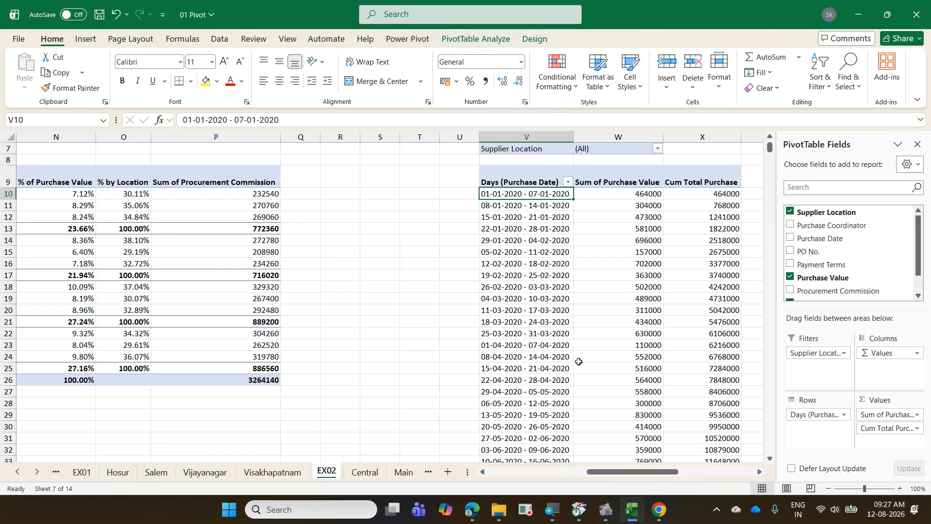
pyautogui.scroll(1, 580, 363)
pyautogui.moveTo(674, 474); pyautogui.dragTo(688, 473)
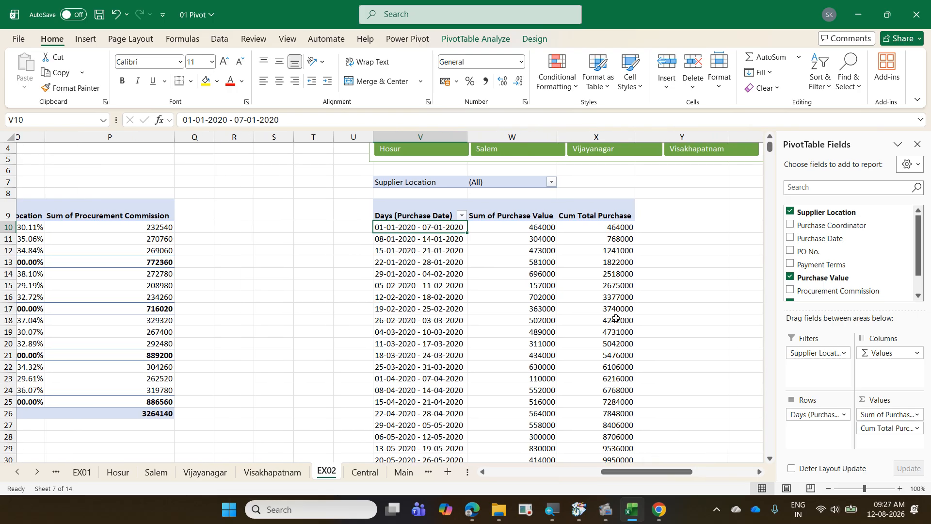
pyautogui.rightClick(517, 283)
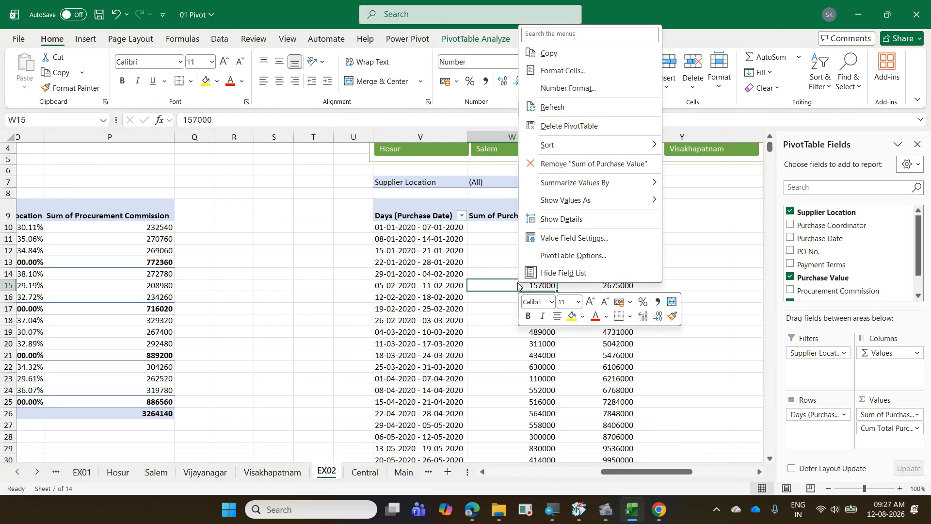
pyautogui.moveTo(622, 208)
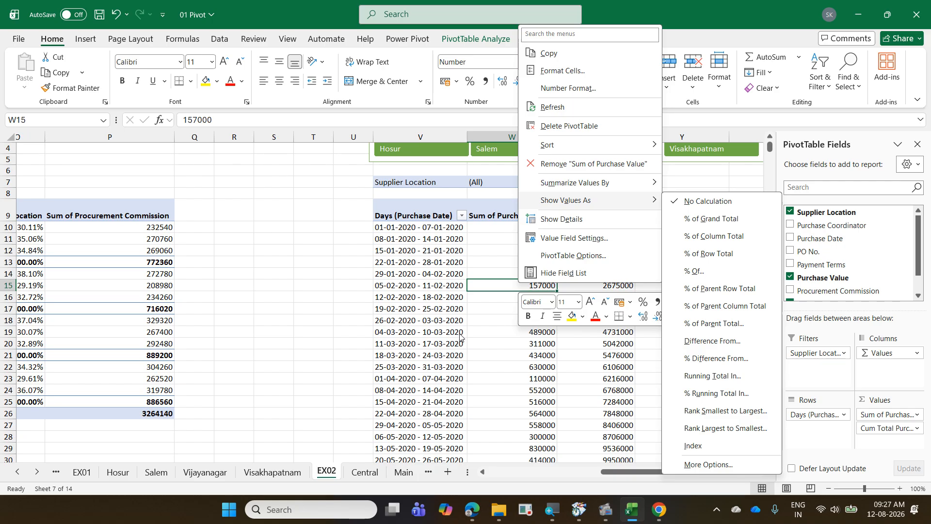
pyautogui.click(436, 300)
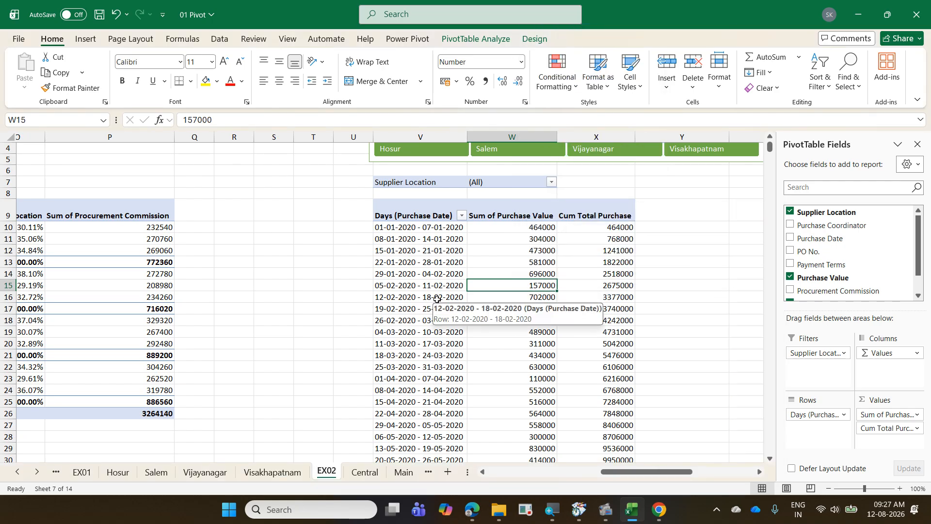
# View the grouping settings of the Days (Purchase Date) field and cancel without changes.
pyautogui.rightClick(437, 298)
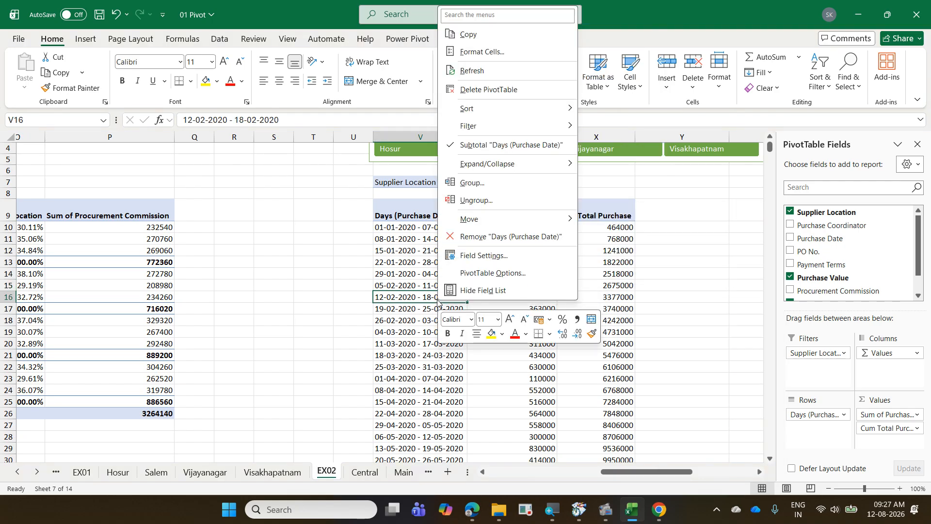
pyautogui.click(524, 189)
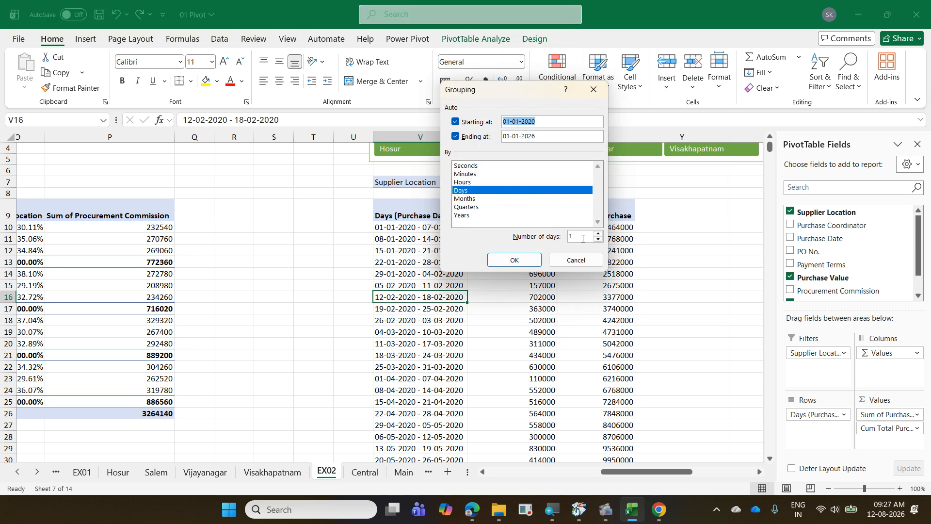
pyautogui.click(586, 265)
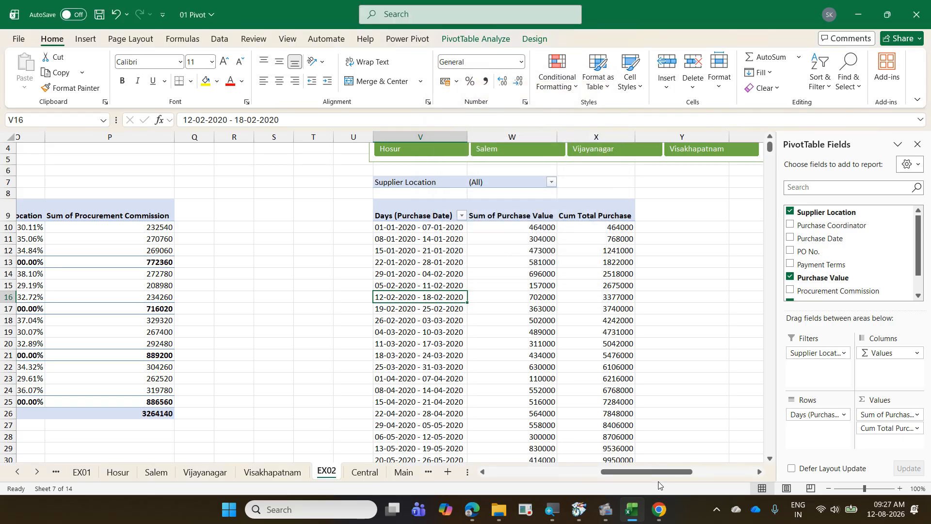
# Examine the Supplier Location and Purchase Coordinator slicers, the Purchase Date timeline, and the PivotTable's commands for inserting slicers and timelines.
pyautogui.moveTo(661, 472); pyautogui.dragTo(699, 474)
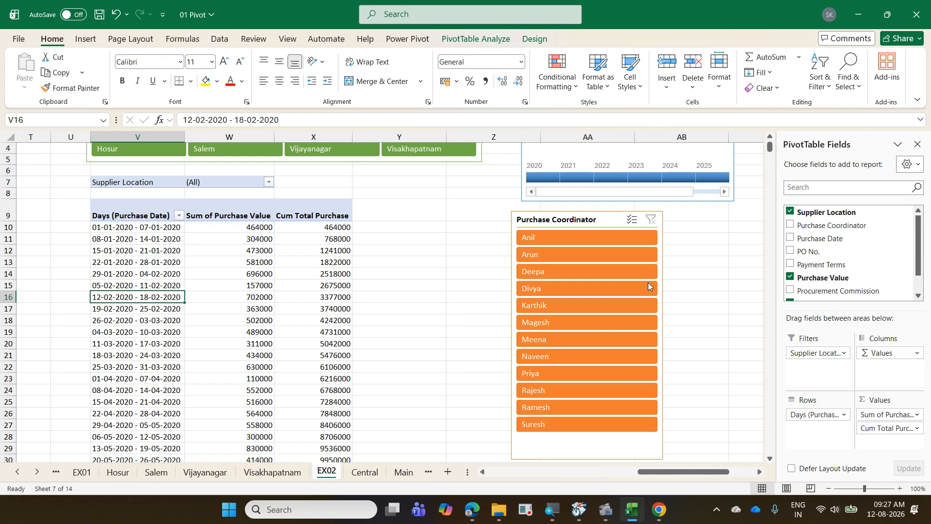
pyautogui.scroll(1, 575, 263)
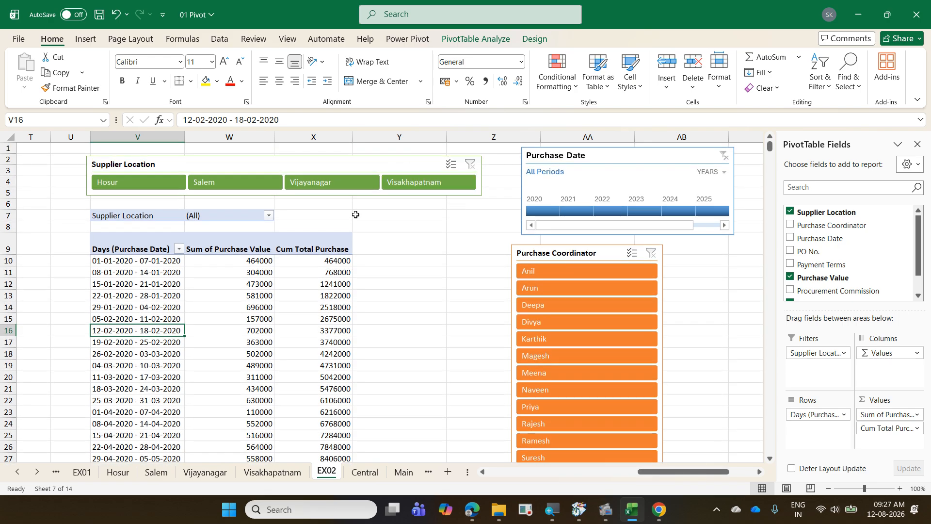
pyautogui.click(487, 37)
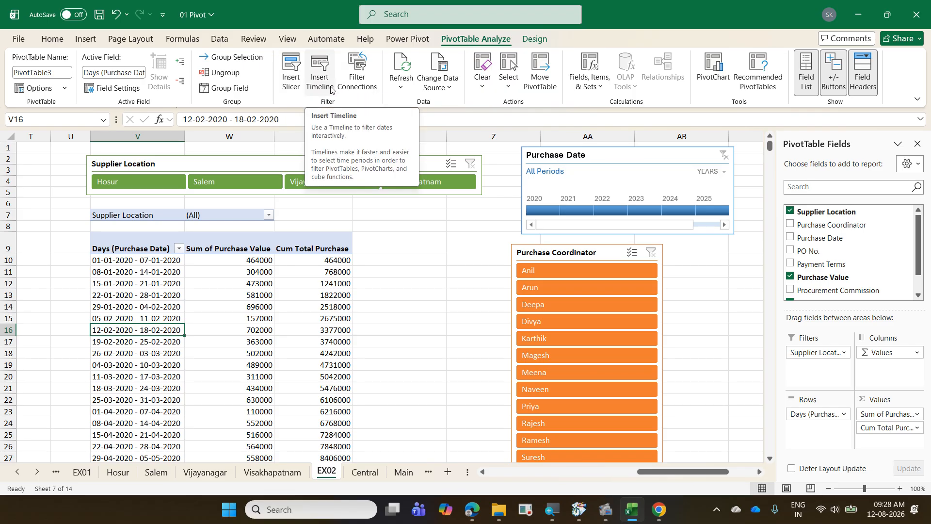
# View the Show Report Filter Pages dialog for the Supplier Location filter of the Purchase Date PivotTable and cancel without creating pages.
pyautogui.click(308, 292)
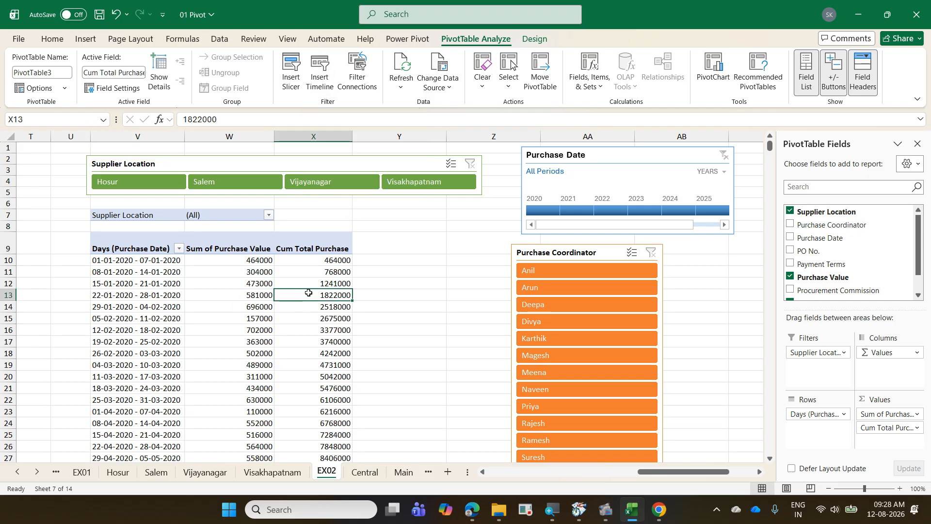
pyautogui.moveTo(308, 293)
pyautogui.click(63, 89)
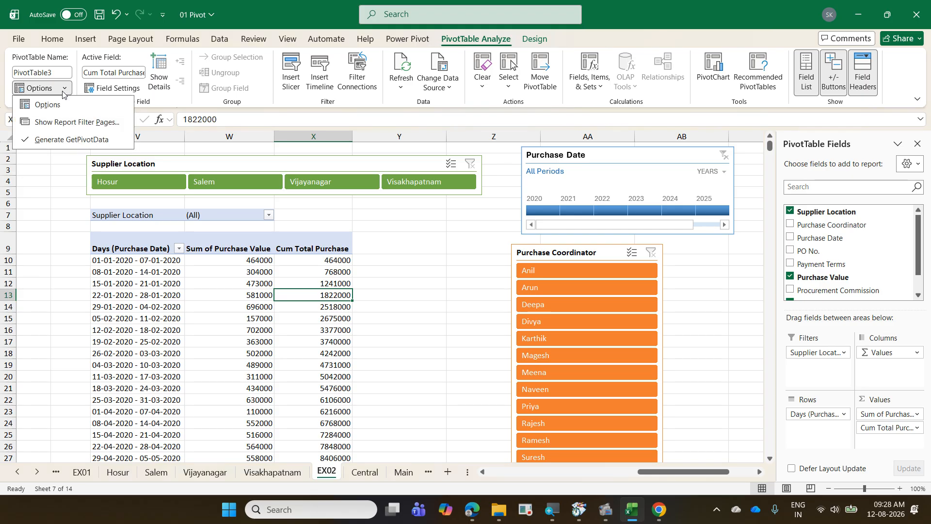
pyautogui.click(77, 123)
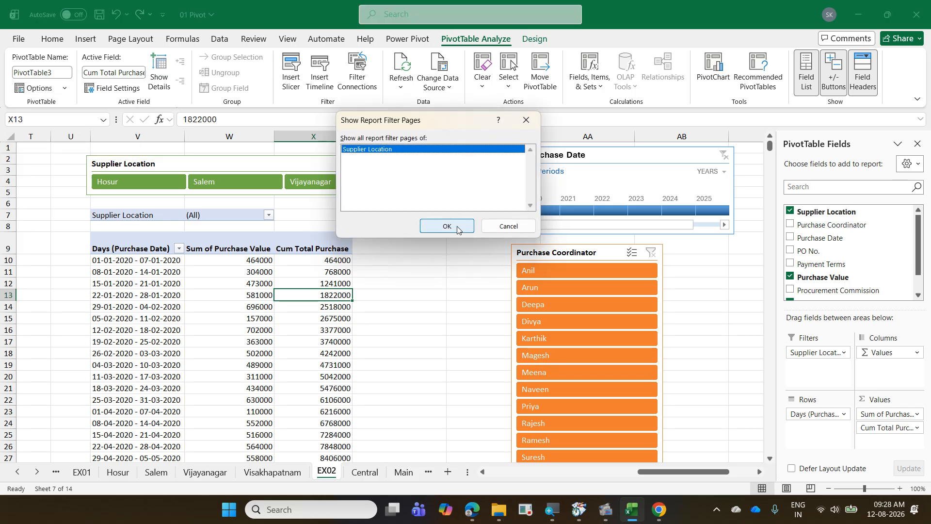
pyautogui.click(515, 232)
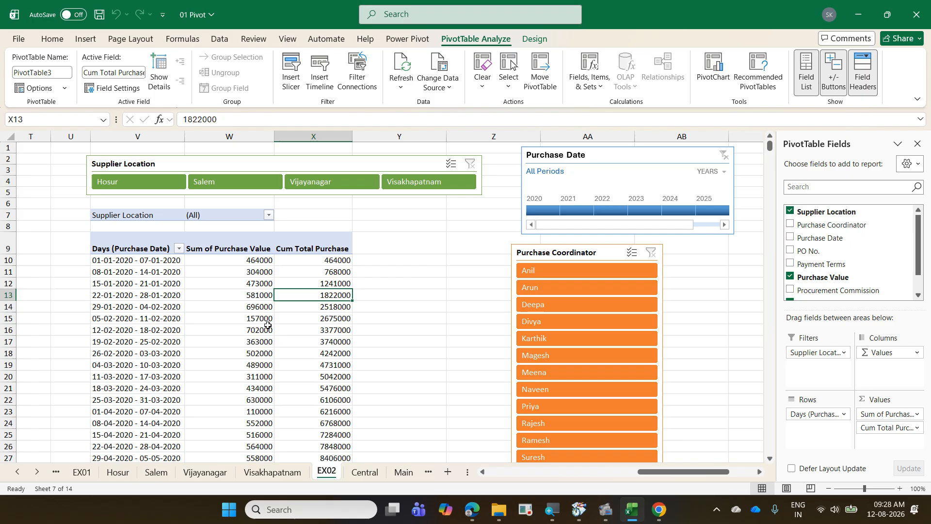
pyautogui.moveTo(99, 464)
pyautogui.mouseDown()
pyautogui.moveTo(157, 477)
pyautogui.moveTo(300, 483)
pyautogui.moveTo(297, 447)
pyautogui.mouseUp()
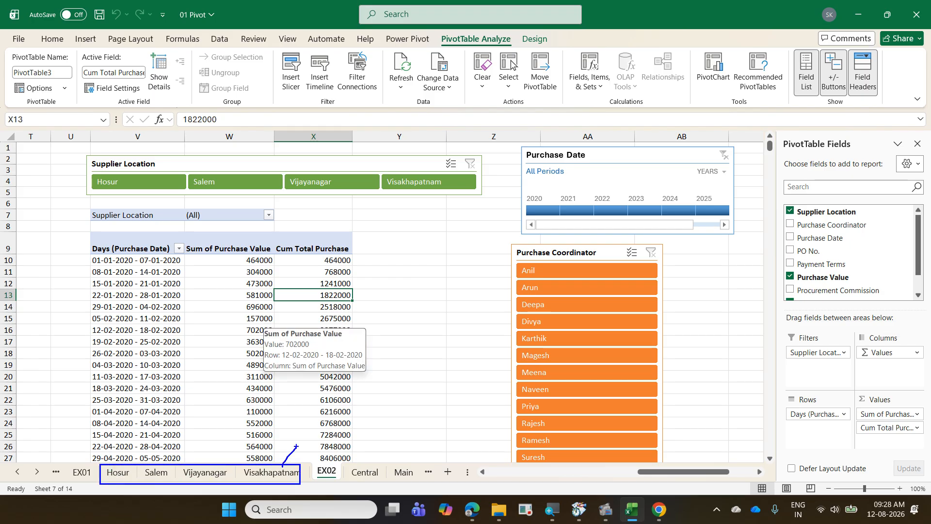
pyautogui.moveTo(183, 469); pyautogui.dragTo(208, 454)
pyautogui.moveTo(115, 481); pyautogui.dragTo(158, 459)
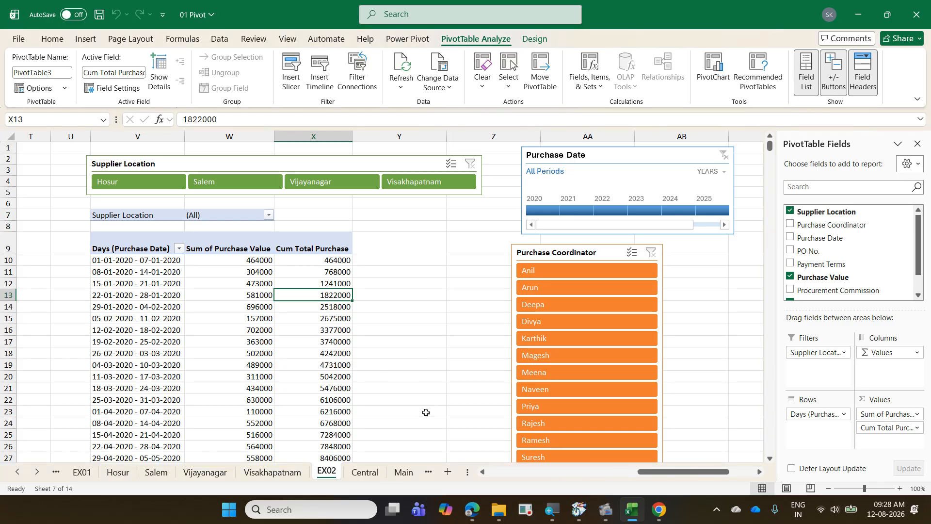
# View the Central warehouse report sheet and continue through the workbook to the Dashboard sheet.
pyautogui.click(377, 473)
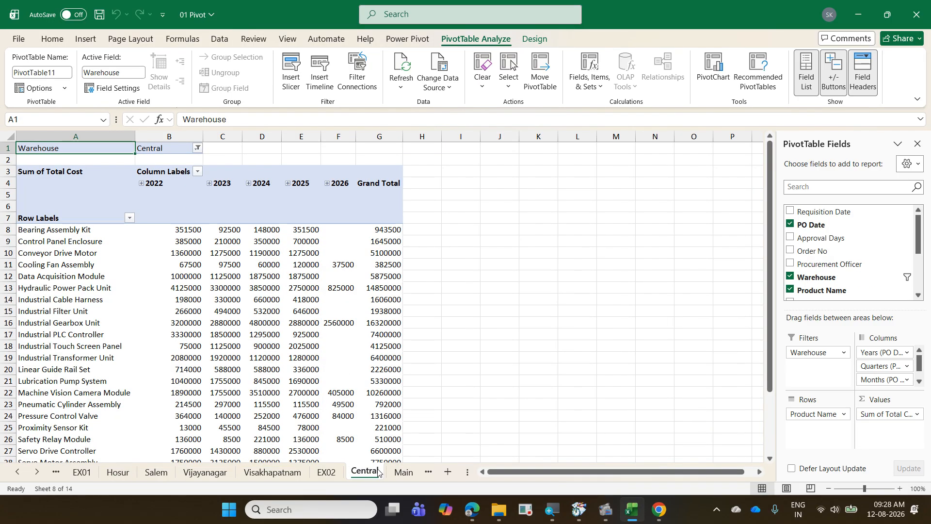
pyautogui.hotkey('ctrl', 'pagedown')
pyautogui.hotkey('ctrl', 'pagedown')
pyautogui.hotkey('ctrl', 'pagedown')
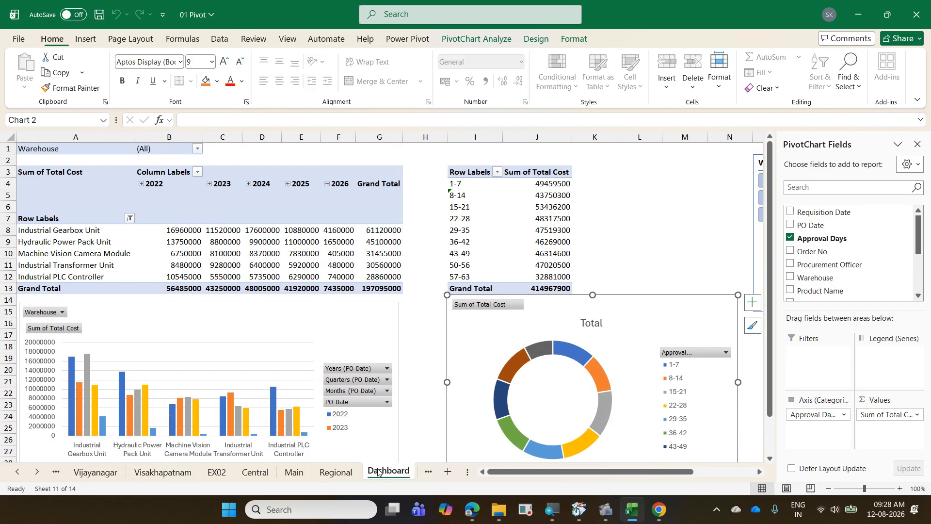
pyautogui.moveTo(388, 508)
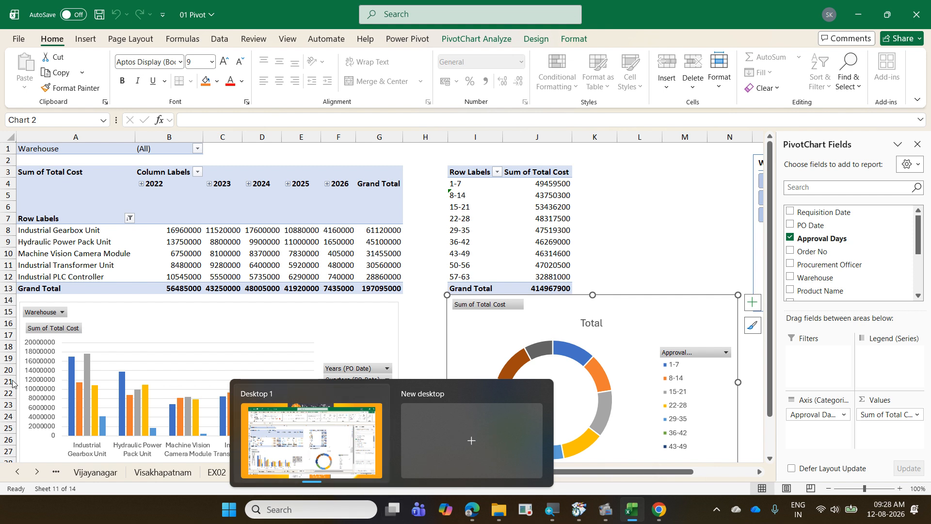
# View the Top 10 filter settings for Product Name in the Dashboard's Warehouse PivotTable and cancel without changes.
pyautogui.click(49, 245)
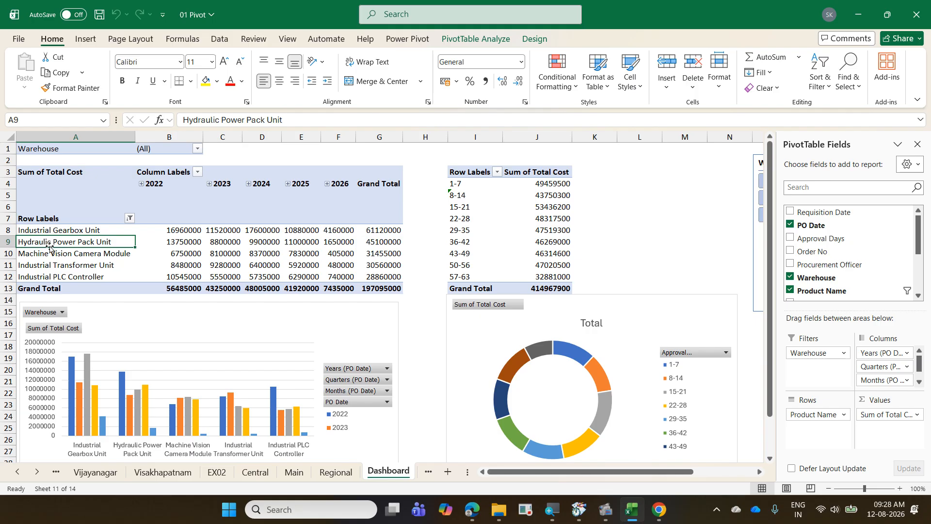
pyautogui.rightClick(57, 242)
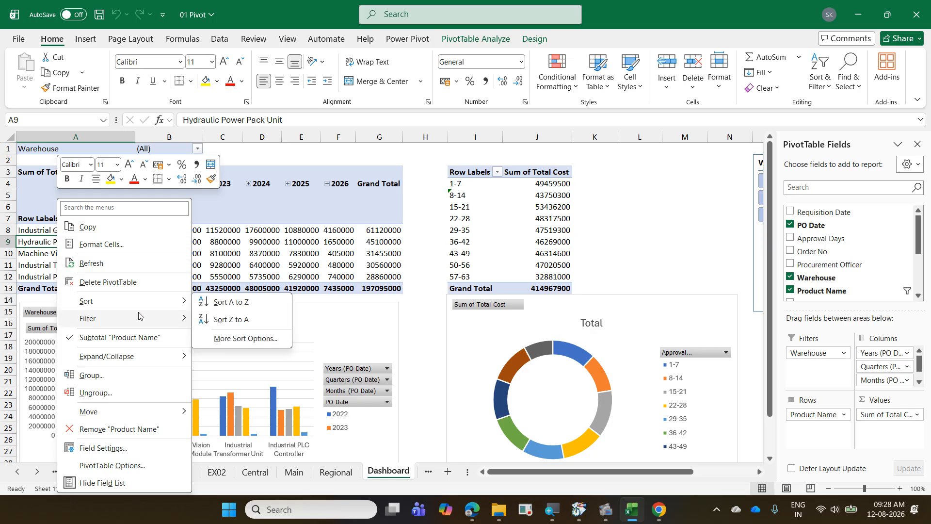
pyautogui.moveTo(139, 316)
pyautogui.click(269, 374)
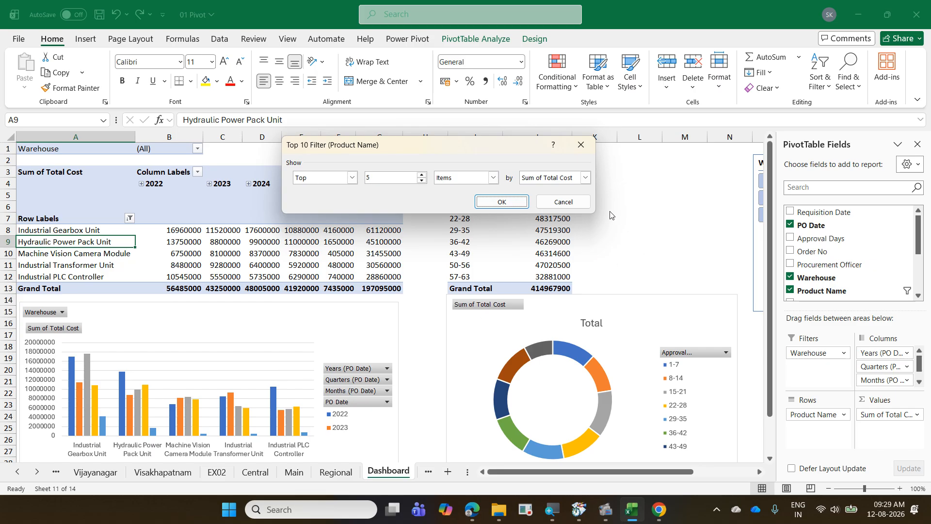
pyautogui.click(563, 202)
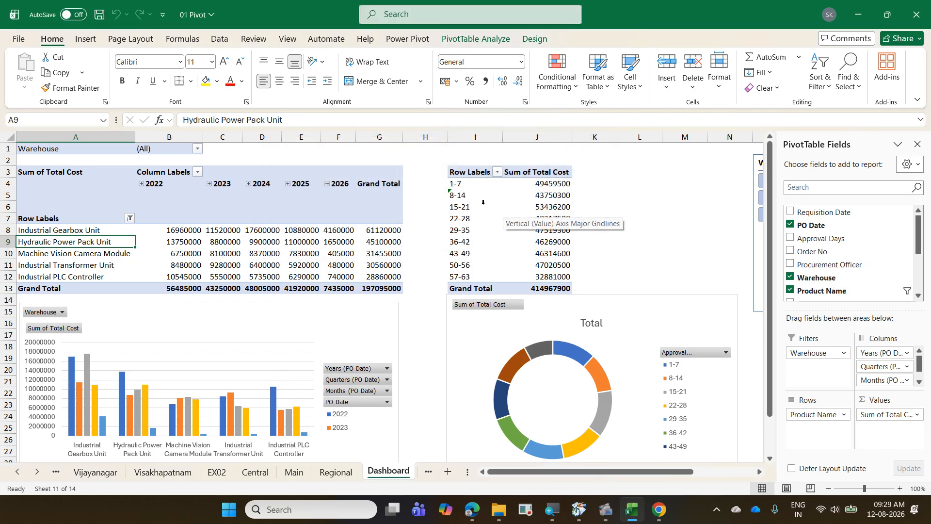
# View the grouping settings of the Approval Days ranges in the Dashboard's second PivotTable and keep them as they are.
pyautogui.click(481, 202)
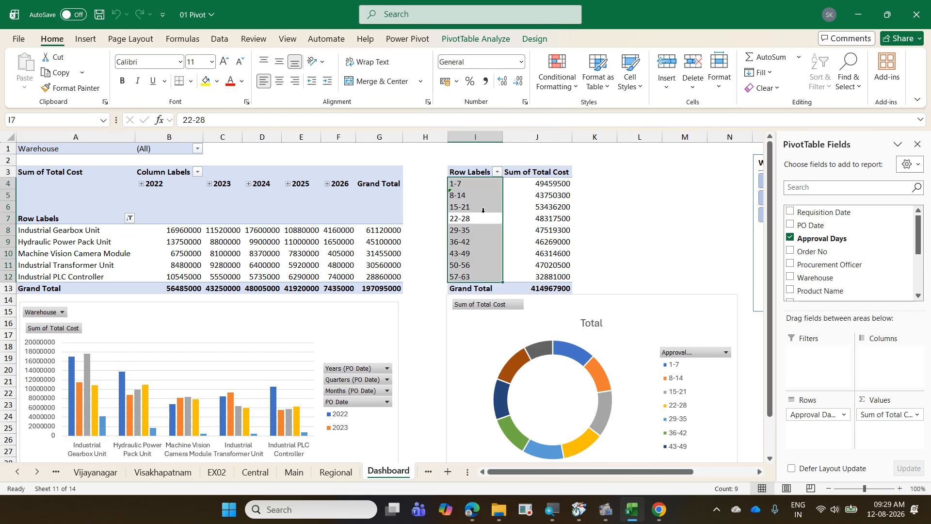
pyautogui.rightClick(483, 210)
pyautogui.click(553, 377)
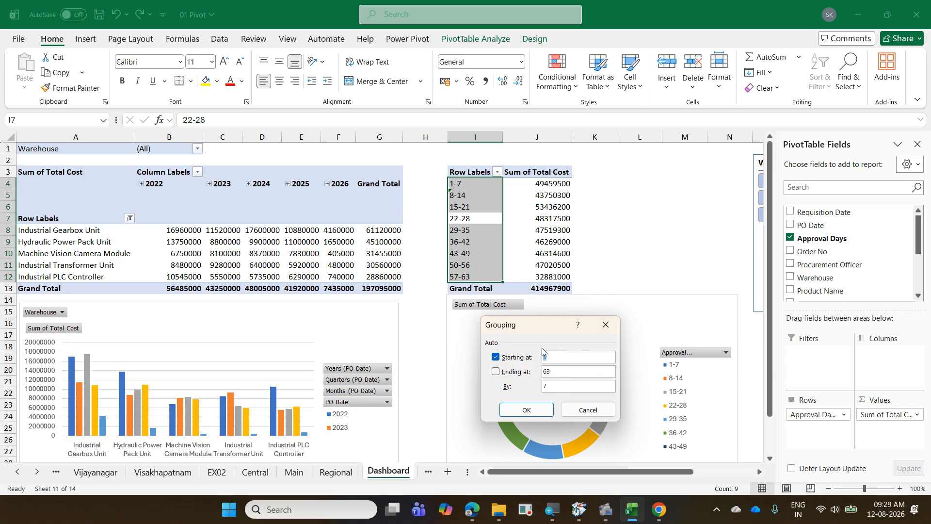
pyautogui.click(527, 410)
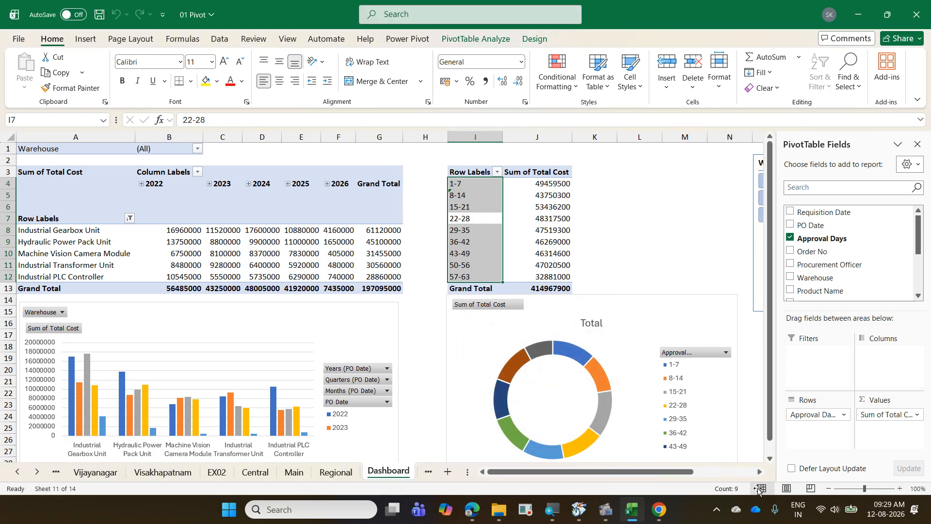
# Move the Warehouse slicer closer to the Approval Days PivotTable and review its report connections without changing them.
pyautogui.click(684, 241)
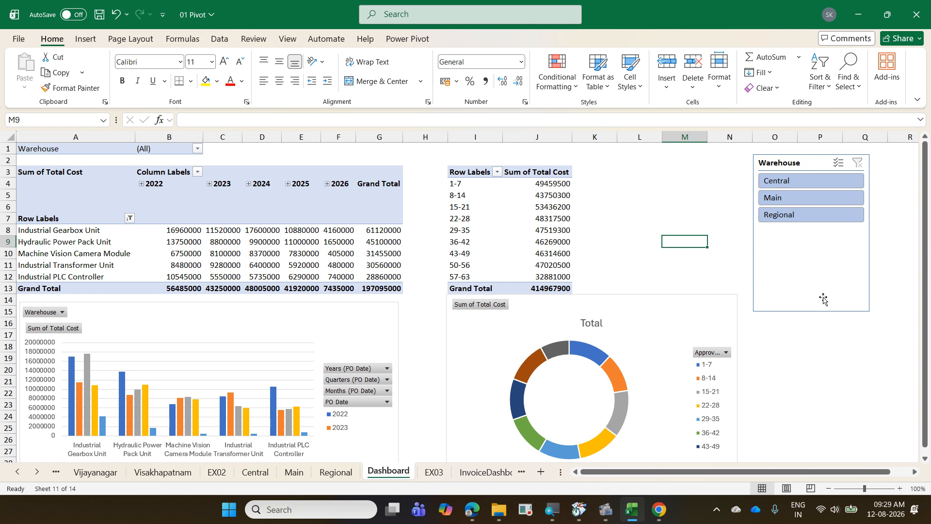
pyautogui.moveTo(827, 297); pyautogui.dragTo(729, 288)
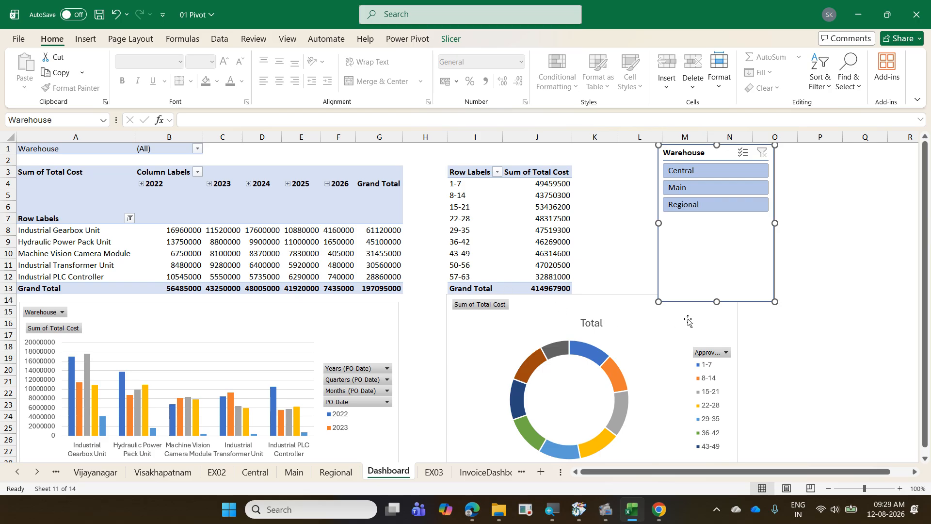
pyautogui.rightClick(715, 251)
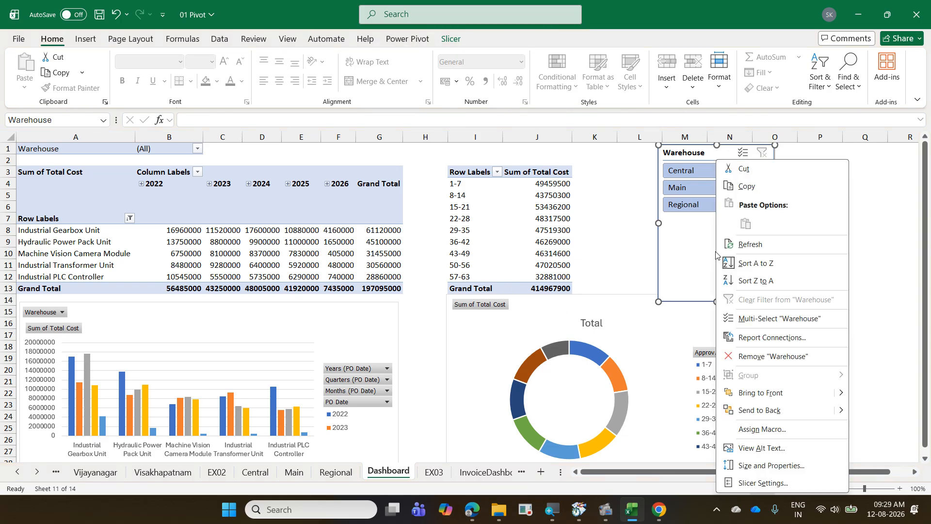
pyautogui.click(799, 335)
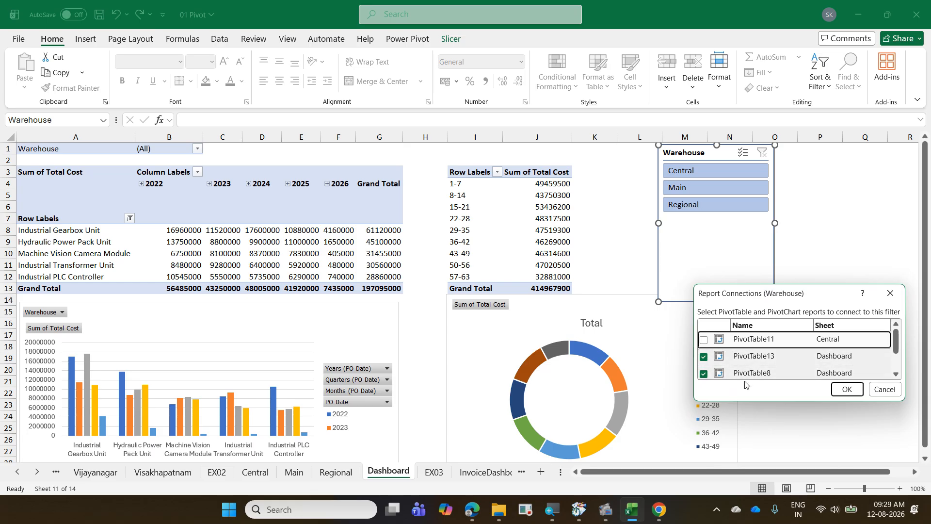
pyautogui.click(852, 392)
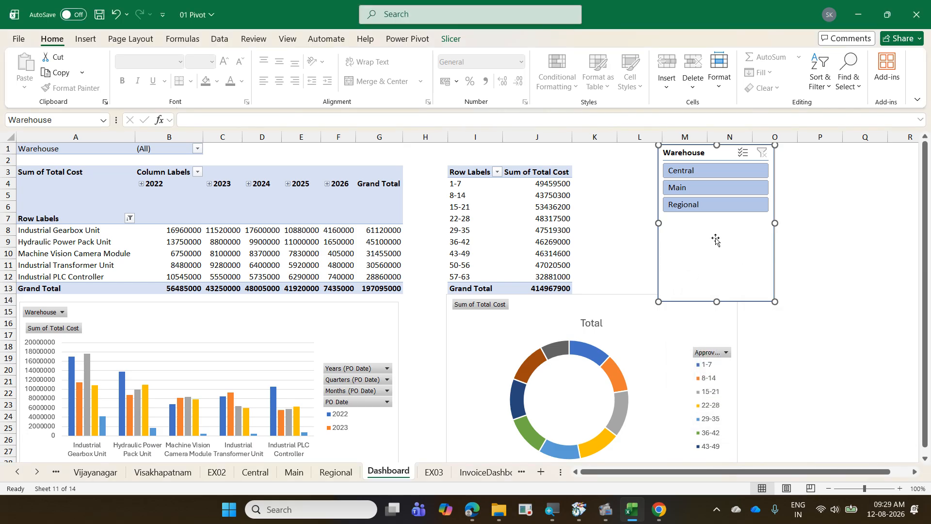
# Filter the Dashboard by the Central warehouse, switch the slicer to Main, and clear the Warehouse filter.
pyautogui.click(688, 176)
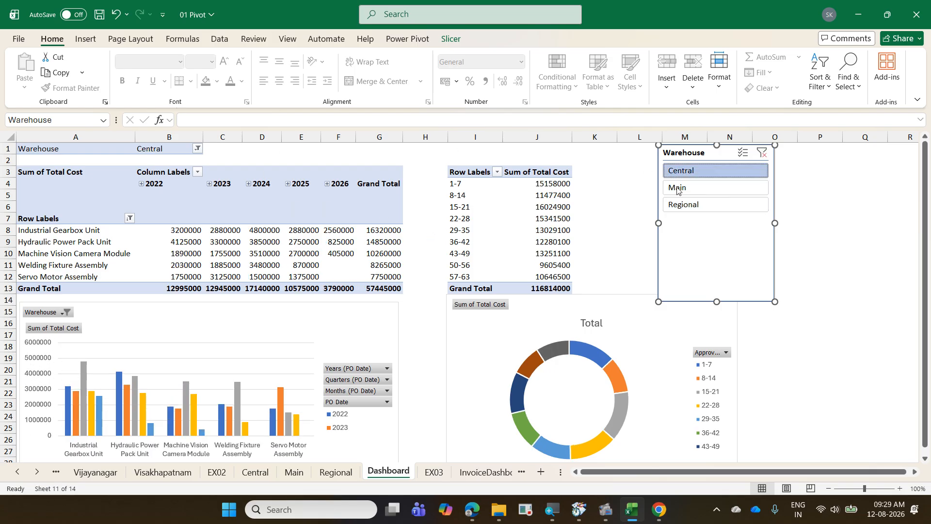
pyautogui.click(698, 190)
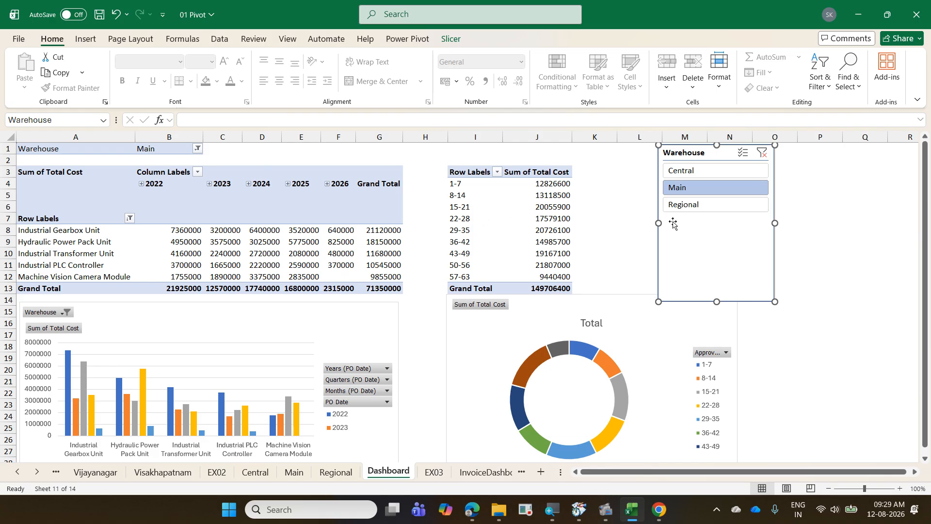
pyautogui.click(761, 155)
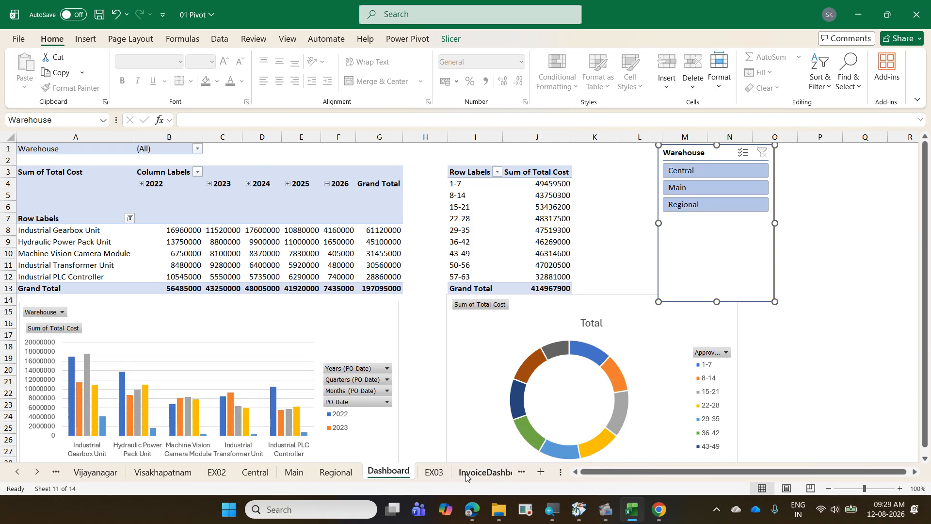
# Go to the invoice dashboard sheet and examine the field layout of its Customer Name and Due Days PivotTables.
pyautogui.click(484, 472)
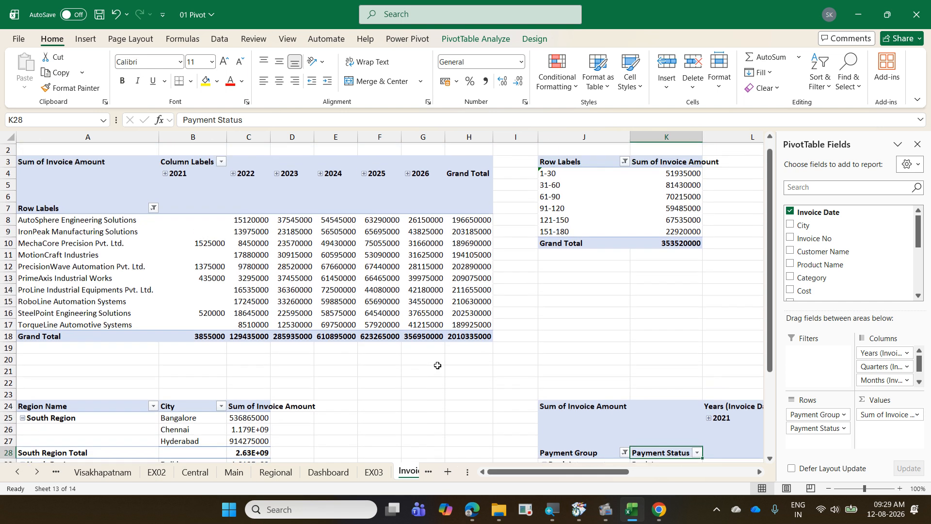
pyautogui.click(108, 265)
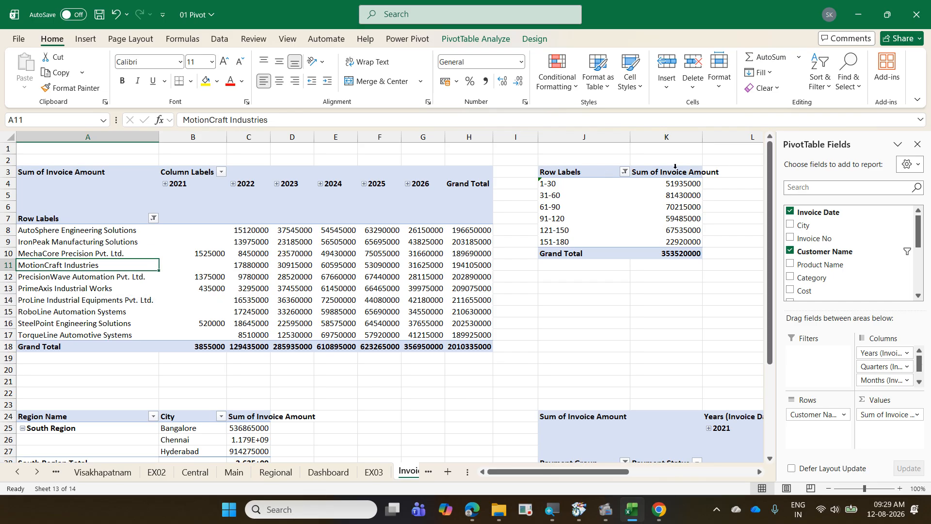
pyautogui.click(570, 184)
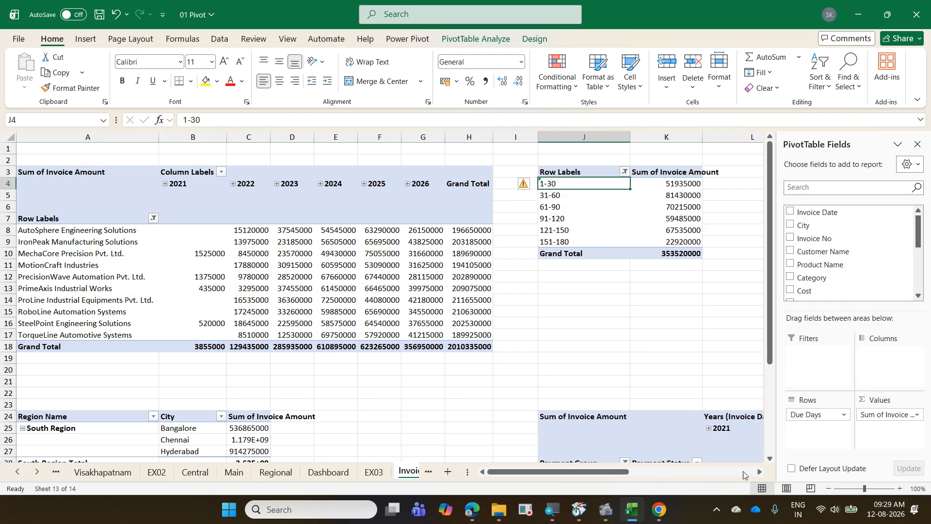
# Filter the invoice PivotTables to Bangalore with the City slicer, and clear the City filter.
pyautogui.click(759, 473)
pyautogui.click(758, 473)
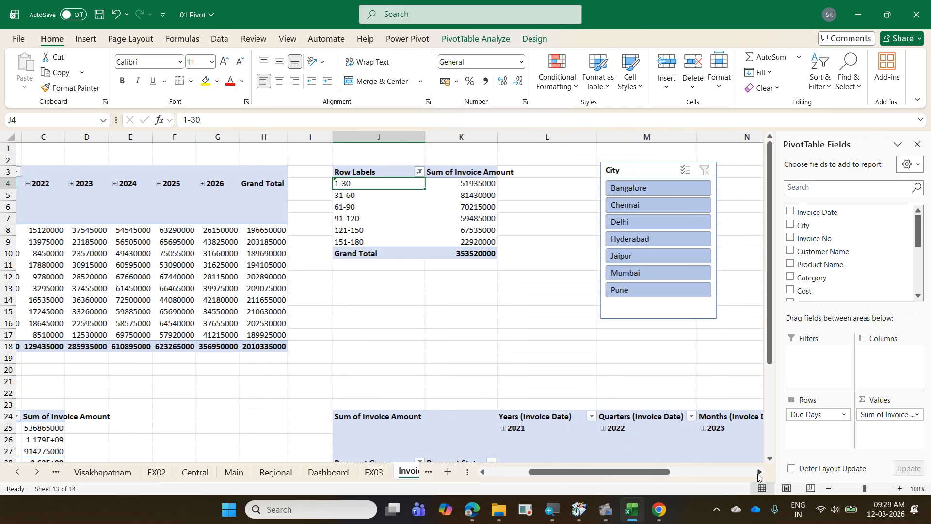
pyautogui.click(622, 189)
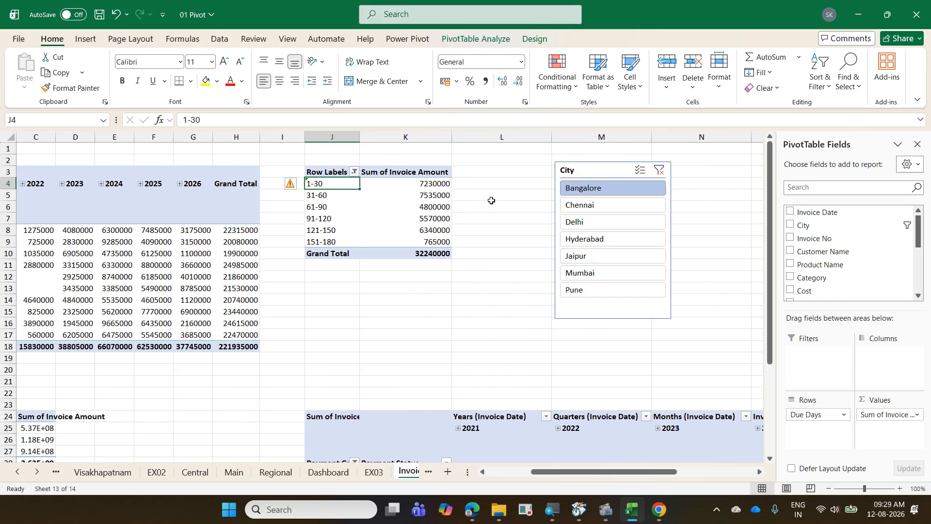
pyautogui.click(658, 170)
# Examine the field layout of the Region Name and City PivotTable in the lower part of the invoice dashboard sheet.
pyautogui.moveTo(631, 471); pyautogui.dragTo(588, 472)
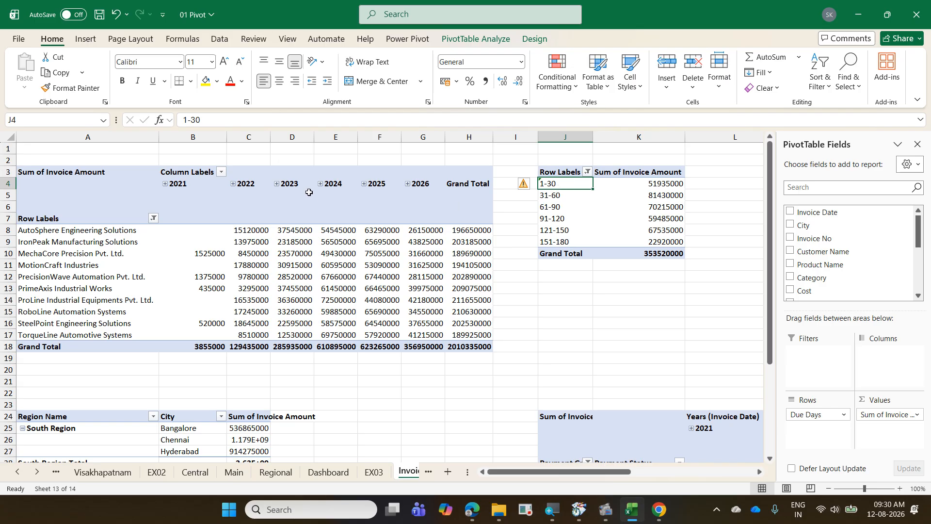
pyautogui.scroll(-6, 416, 256)
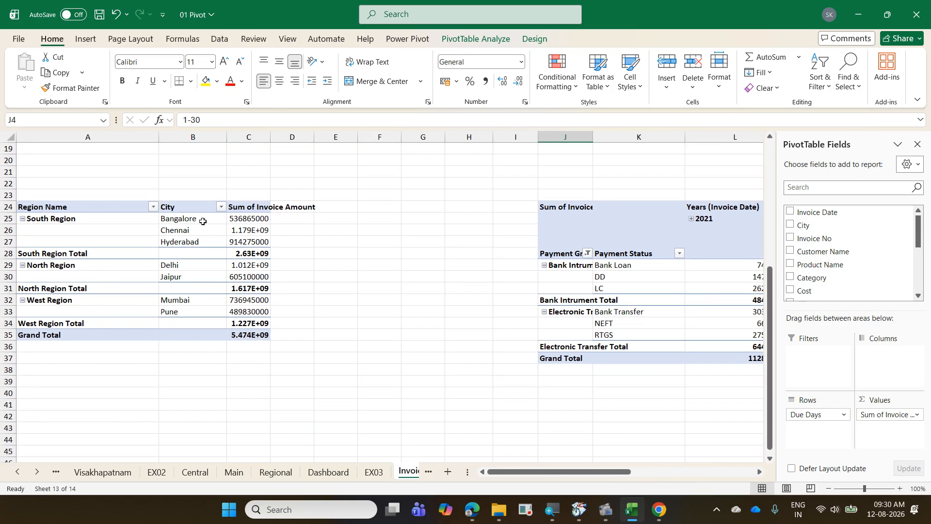
pyautogui.click(202, 221)
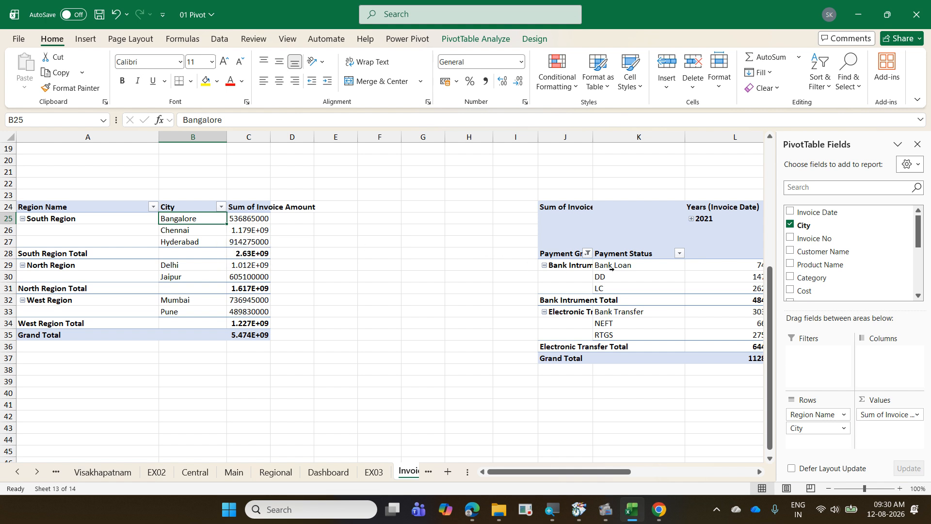
# Examine the Due Days ranges from 1-30 to 151-180 in the invoice dashboard's Due Days PivotTable.
pyautogui.scroll(5, 612, 289)
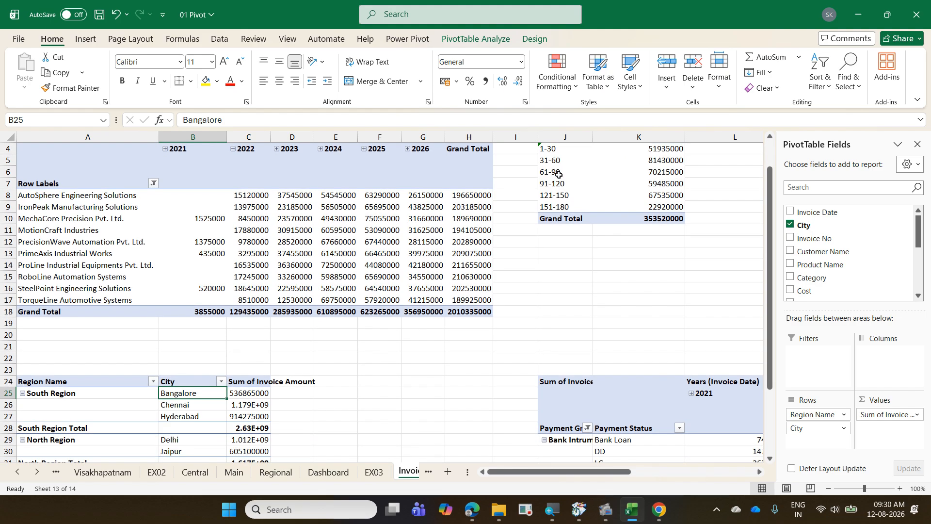
pyautogui.scroll(1, 559, 174)
pyautogui.click(568, 187)
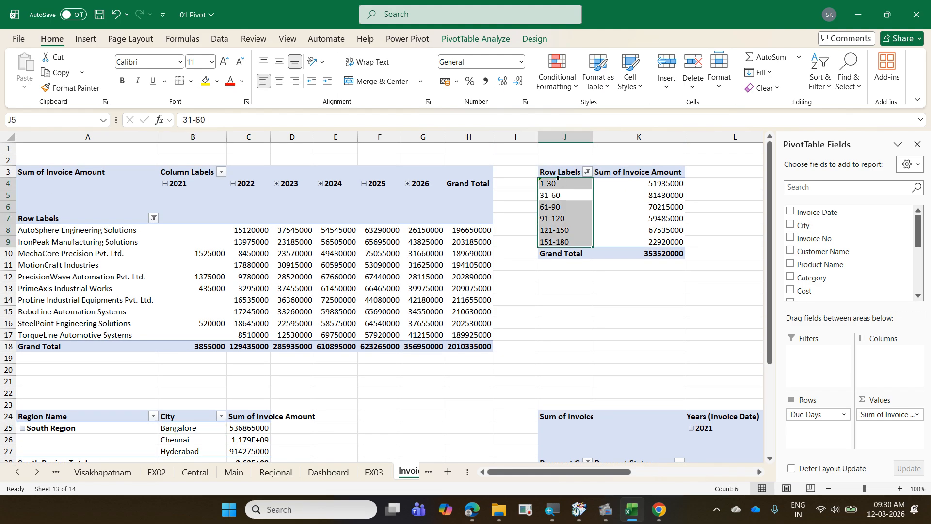
pyautogui.click(563, 188)
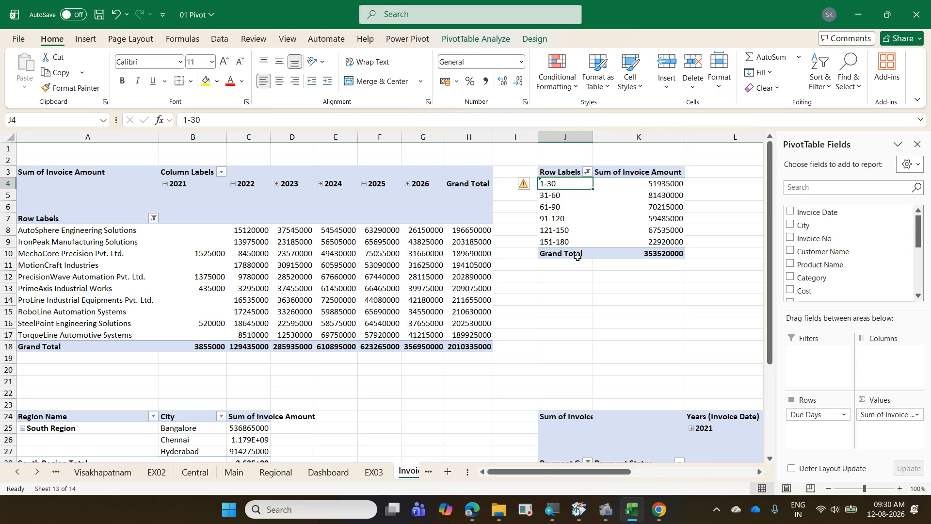
pyautogui.scroll(-1, 577, 256)
pyautogui.scroll(1, 577, 257)
pyautogui.scroll(-1, 577, 256)
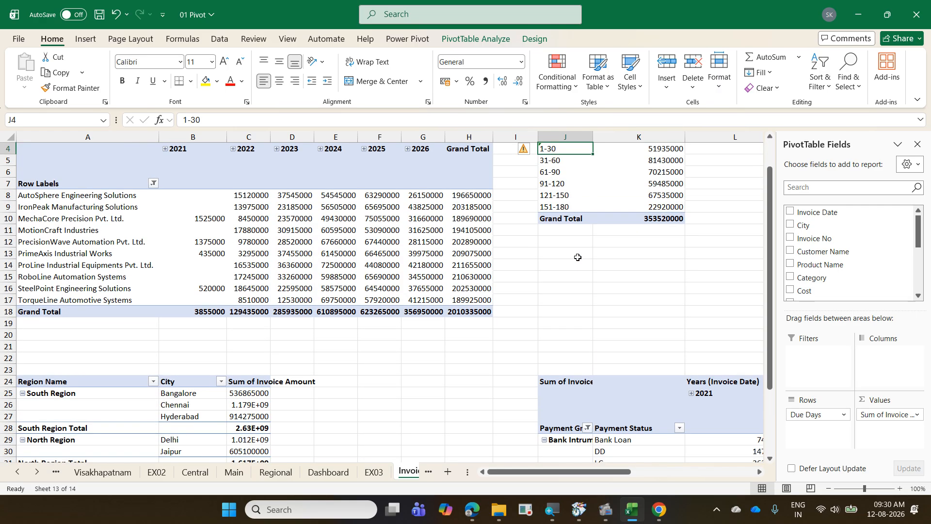
pyautogui.keyDown('shift'); pyautogui.click(563, 203); pyautogui.keyUp('shift')
pyautogui.click(562, 204)
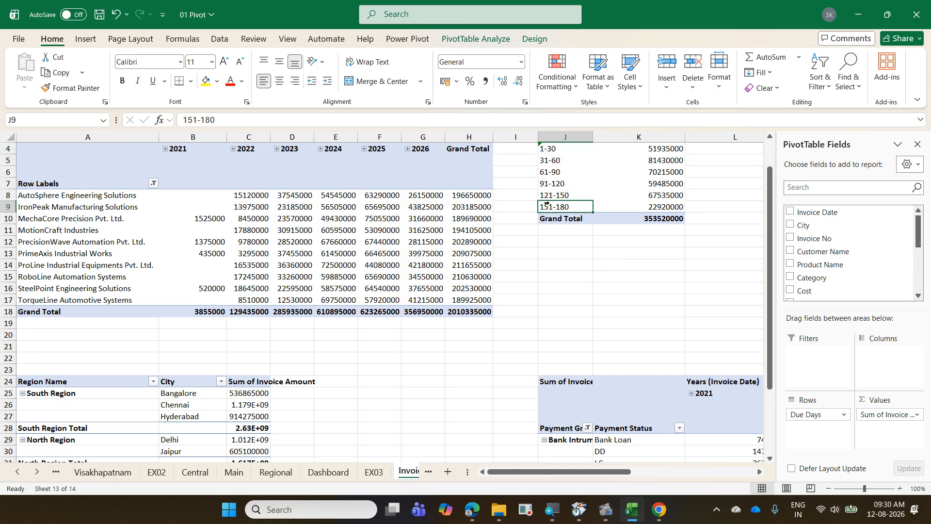
# Show the source records behind the 151-180 Due Days invoice amount and review the detail table.
pyautogui.click(651, 206)
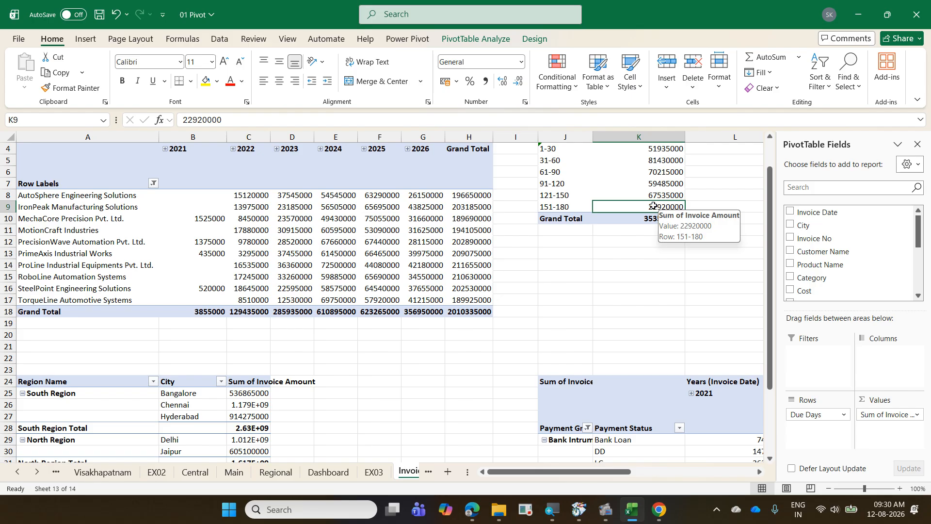
pyautogui.rightClick(654, 207)
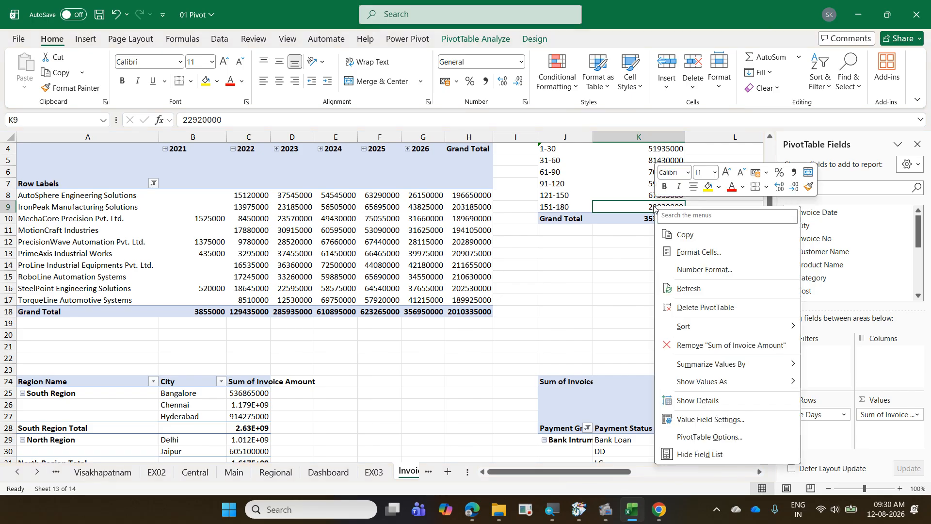
pyautogui.click(721, 402)
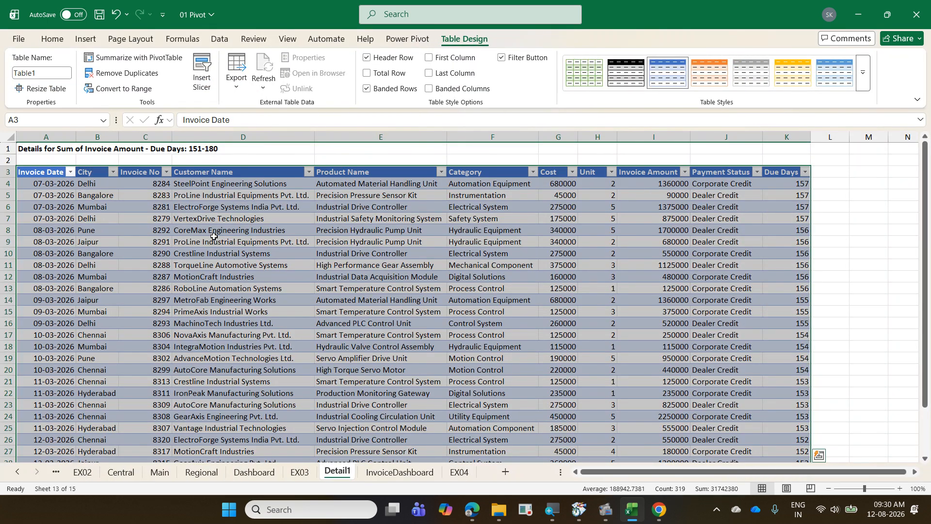
pyautogui.click(213, 238)
pyautogui.scroll(-5, 597, 253)
pyautogui.scroll(5, 598, 253)
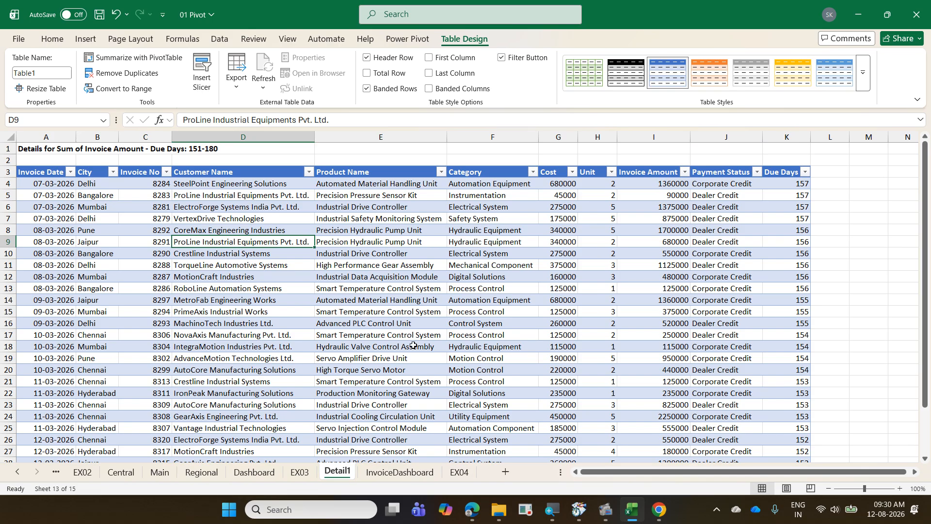
# Permanently delete the Detail1 sheet from the workbook.
pyautogui.rightClick(333, 475)
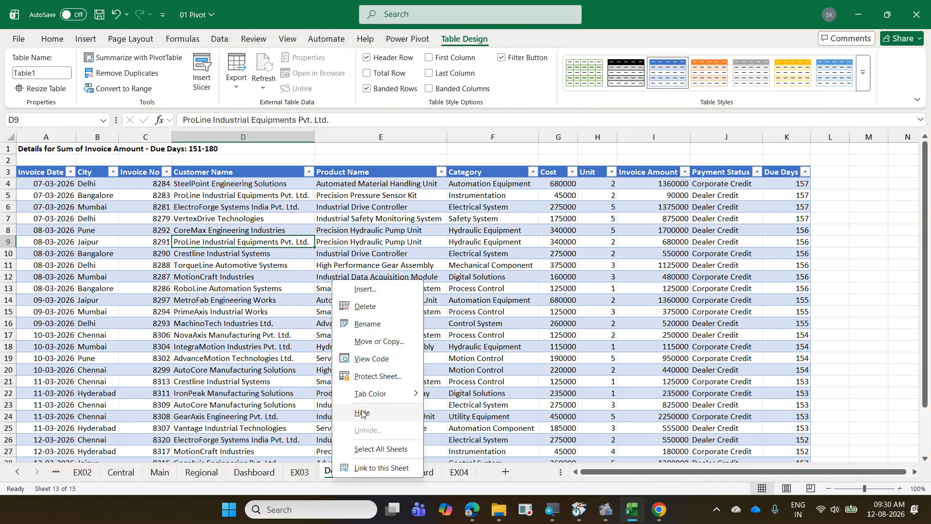
pyautogui.click(377, 309)
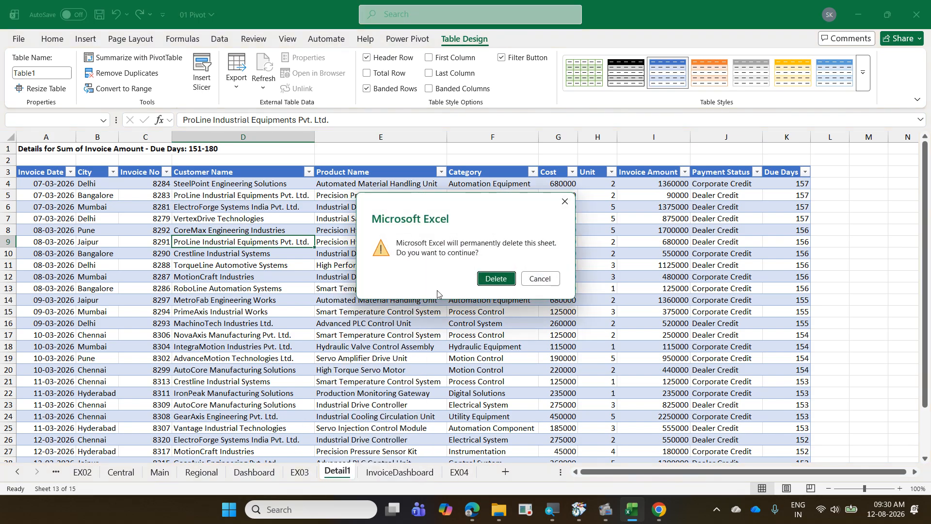
pyautogui.click(480, 276)
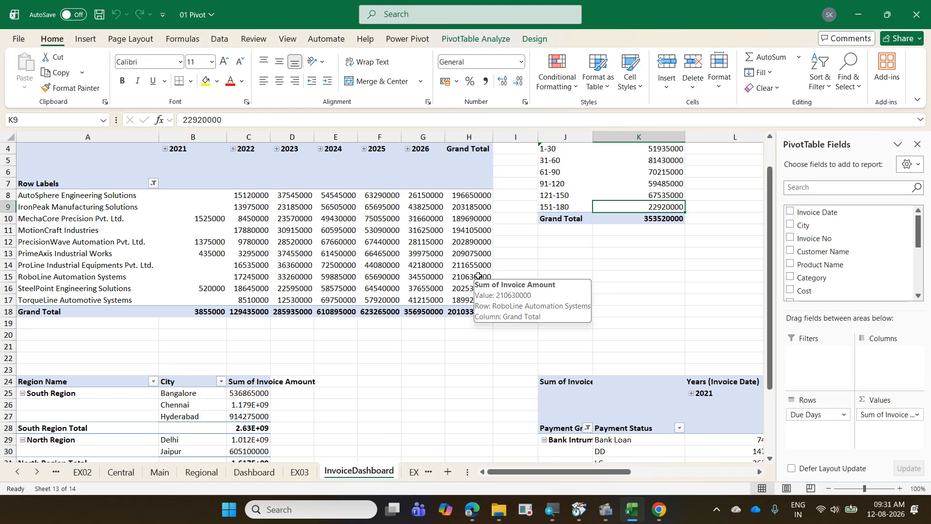
# Close the 01 Pivot workbook and save its changes.
pyautogui.hotkey('ctrl', 'w')
pyautogui.click(463, 341)
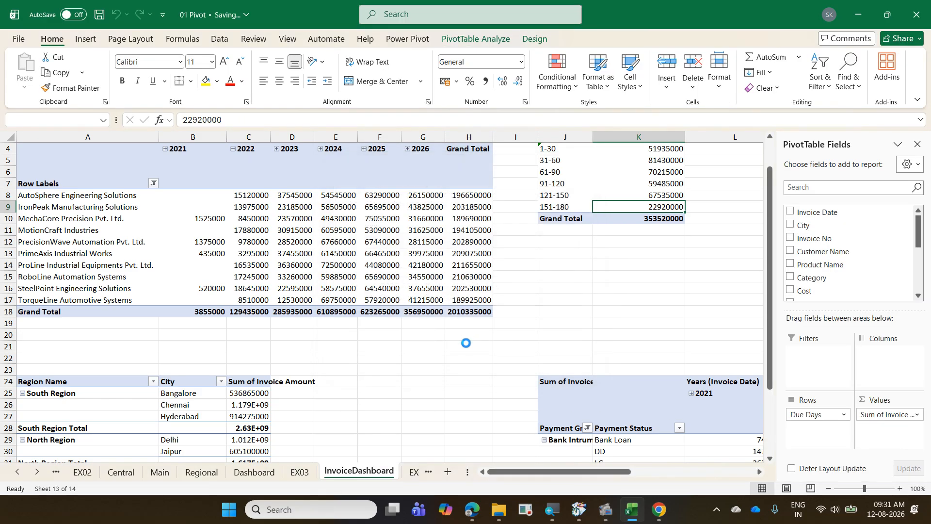
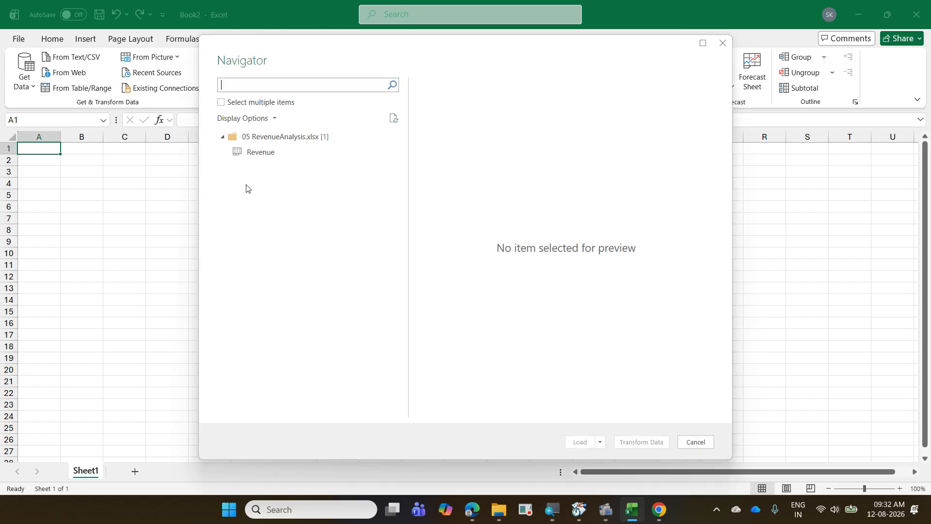
# Open the Revenue sheet of 05 RevenueAnalysis.xlsx in Power Query Editor and base column profiling on the entire data set.
pyautogui.click(258, 156)
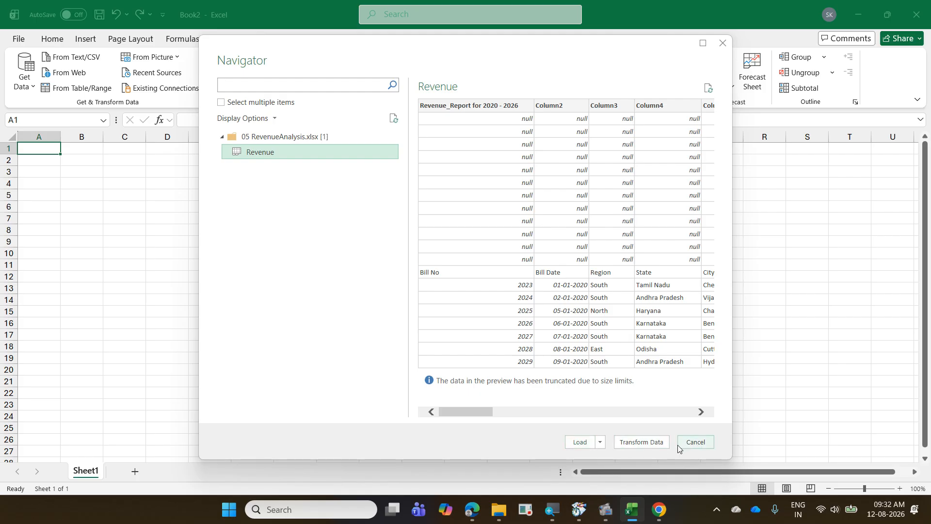
pyautogui.click(641, 443)
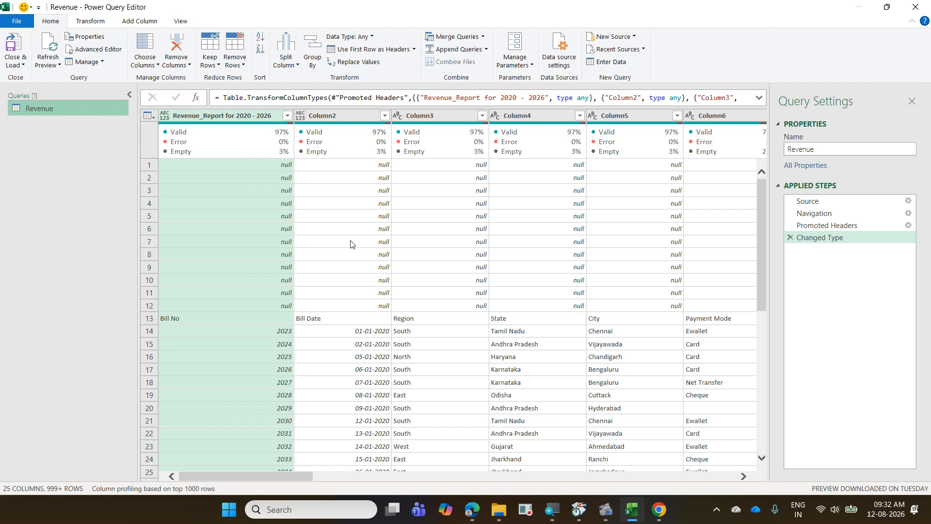
pyautogui.moveTo(285, 133)
pyautogui.moveTo(203, 131)
pyautogui.click(154, 489)
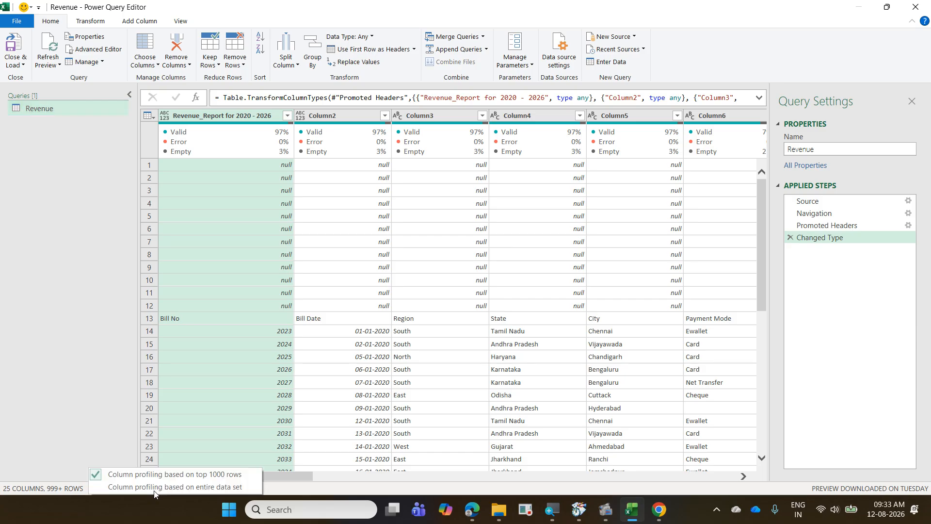
pyautogui.click(211, 487)
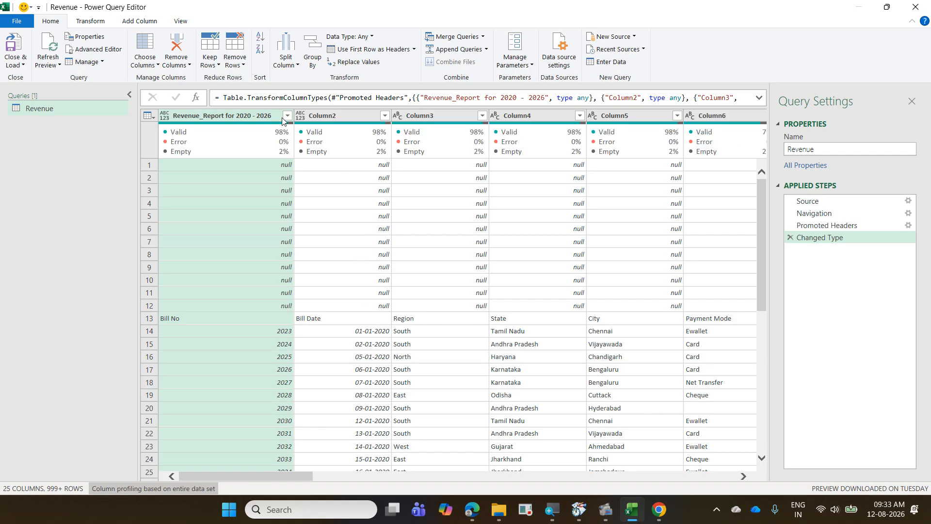
pyautogui.moveTo(172, 132)
# Show the column profile for Column5 to examine its statistics and value distribution, and hide the profile again.
pyautogui.click(181, 20)
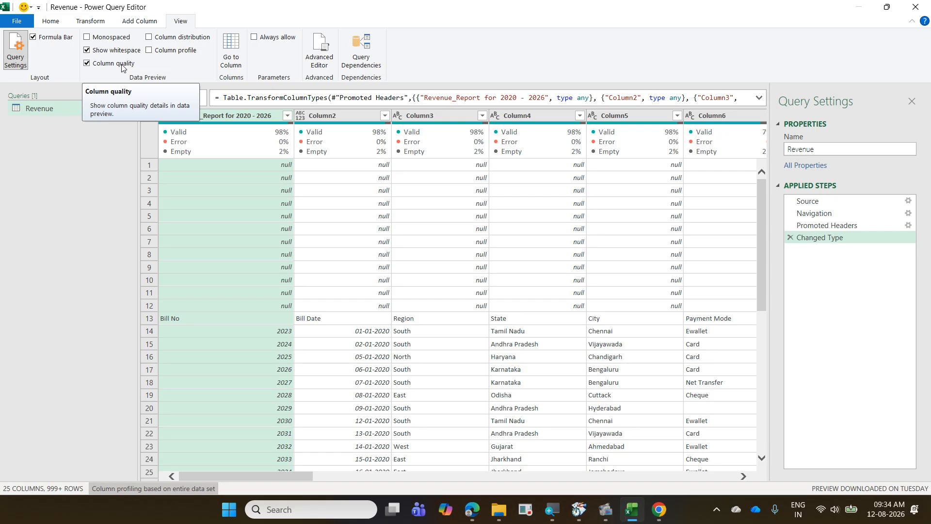
pyautogui.click(644, 116)
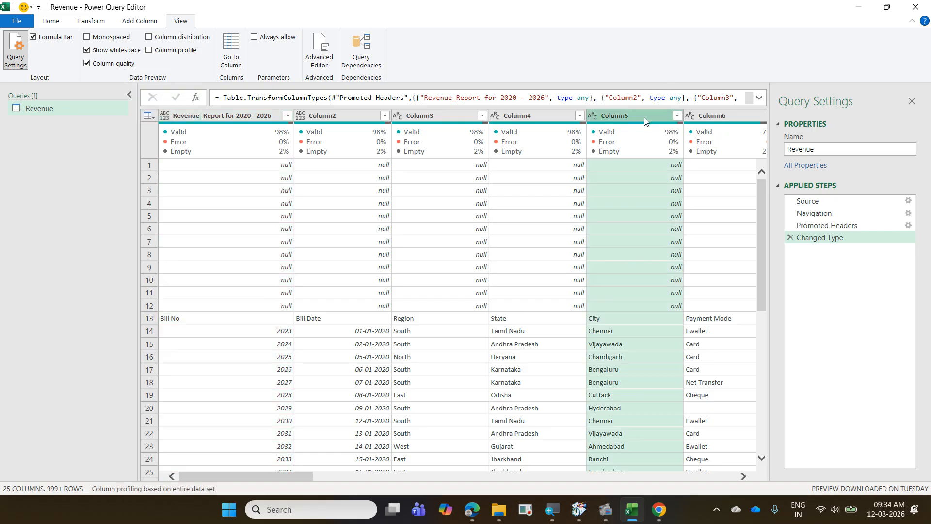
pyautogui.click(200, 56)
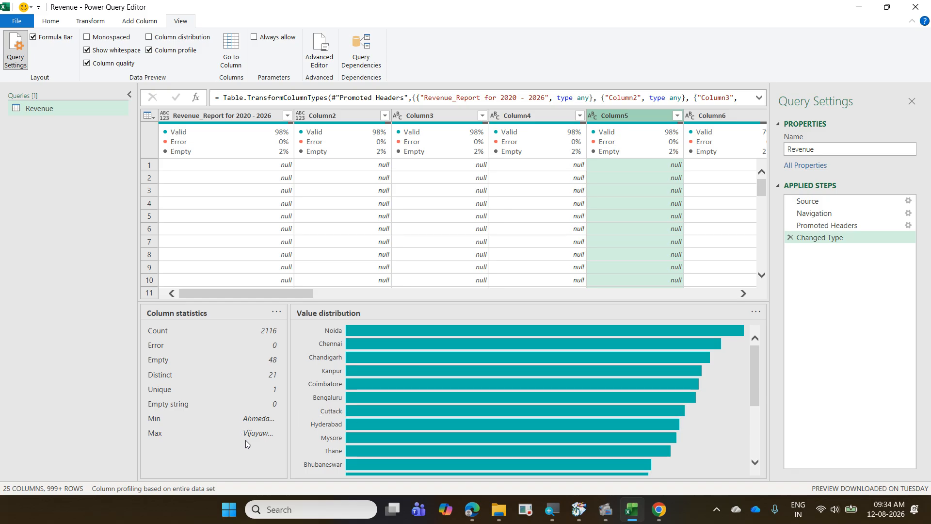
pyautogui.click(200, 50)
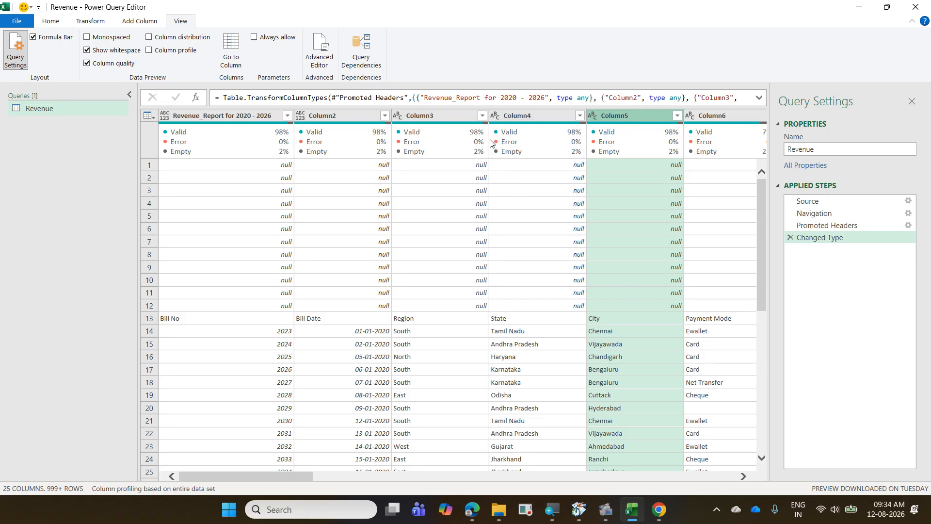
pyautogui.moveTo(486, 132)
# Remove the blank rows from the Revenue query.
pyautogui.click(51, 21)
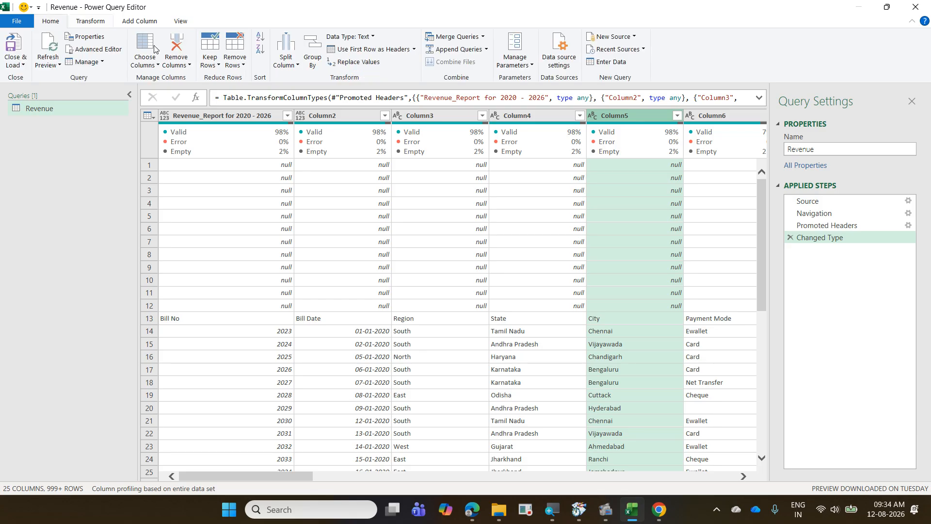
pyautogui.click(234, 62)
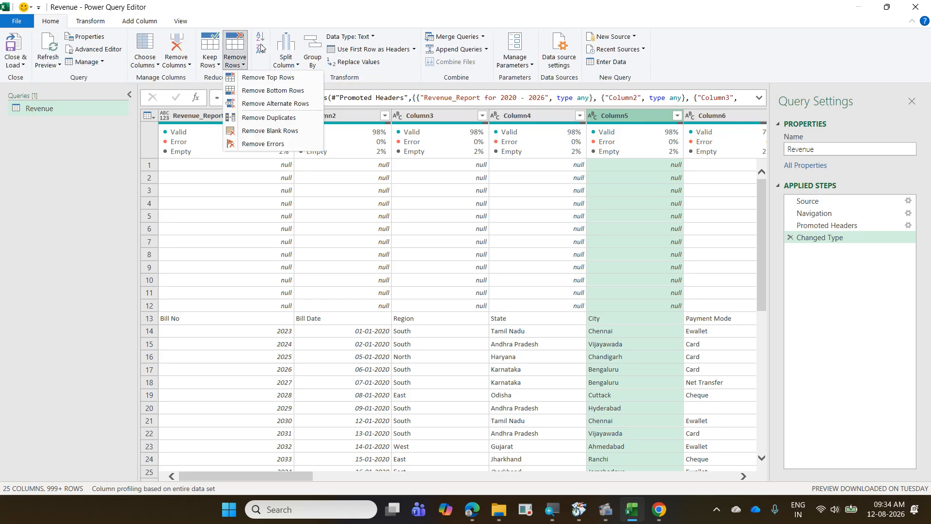
pyautogui.click(277, 130)
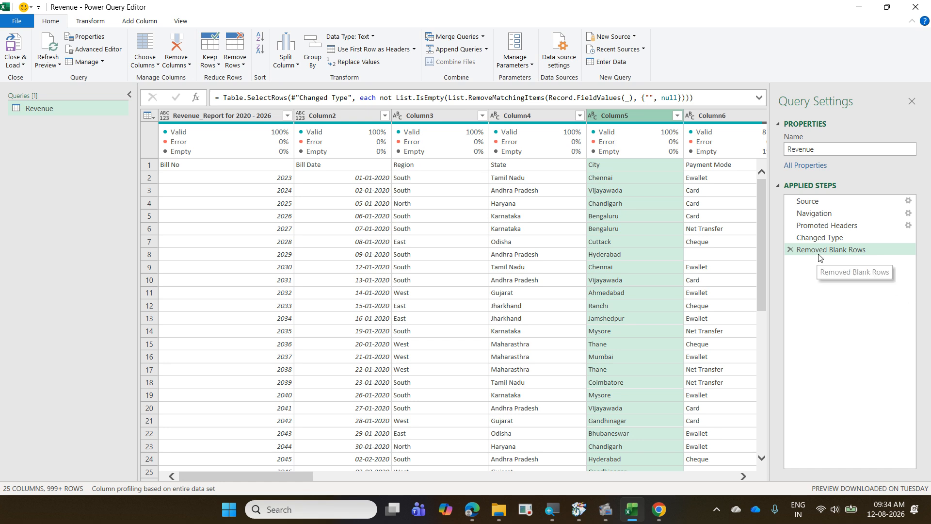
# Compare the query preview at the Changed Type and Removed Blank Rows applied steps.
pyautogui.rightClick(835, 256)
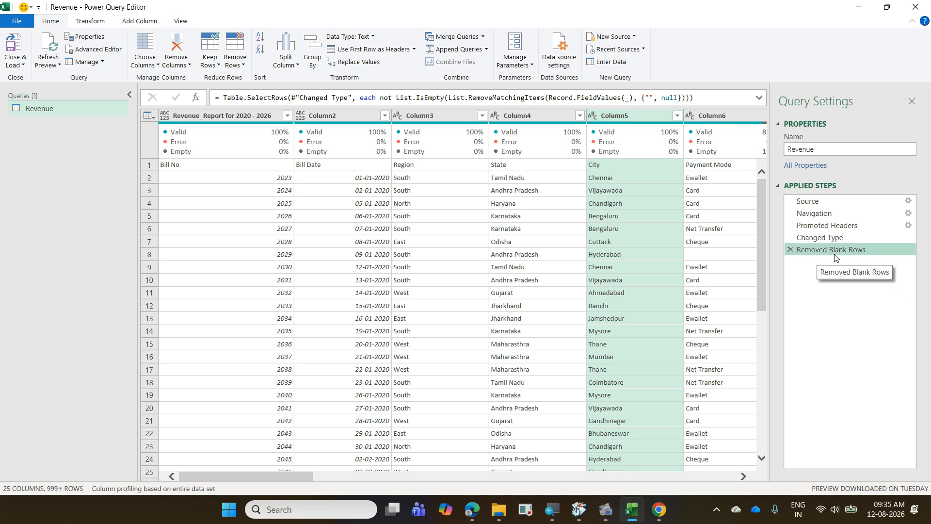
pyautogui.click(802, 315)
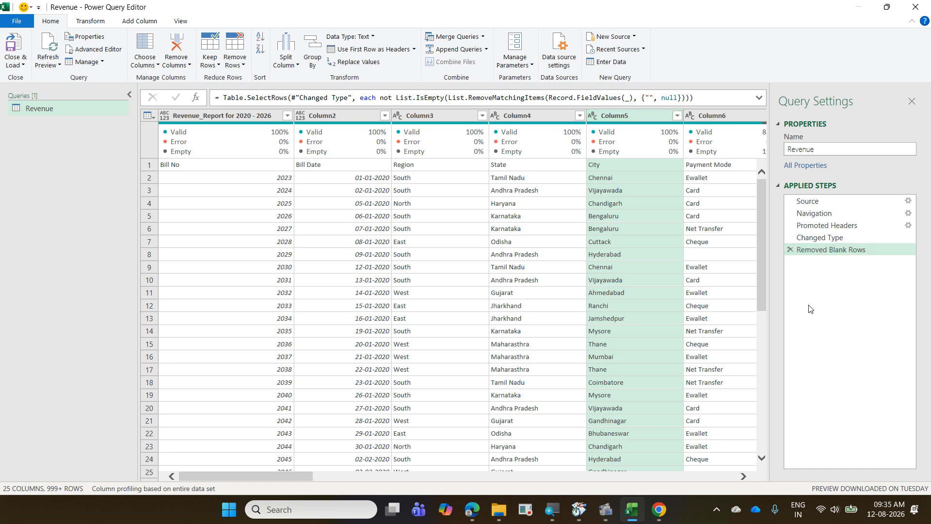
pyautogui.click(832, 239)
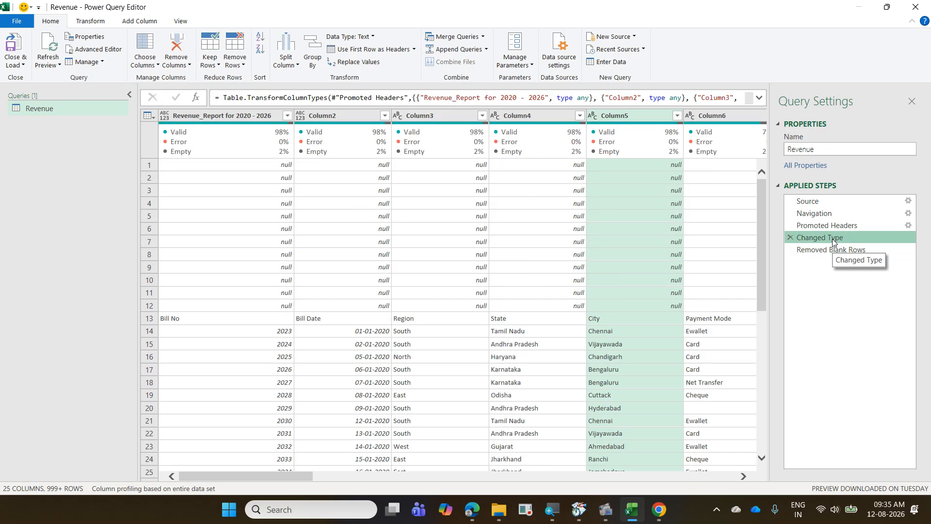
pyautogui.click(838, 247)
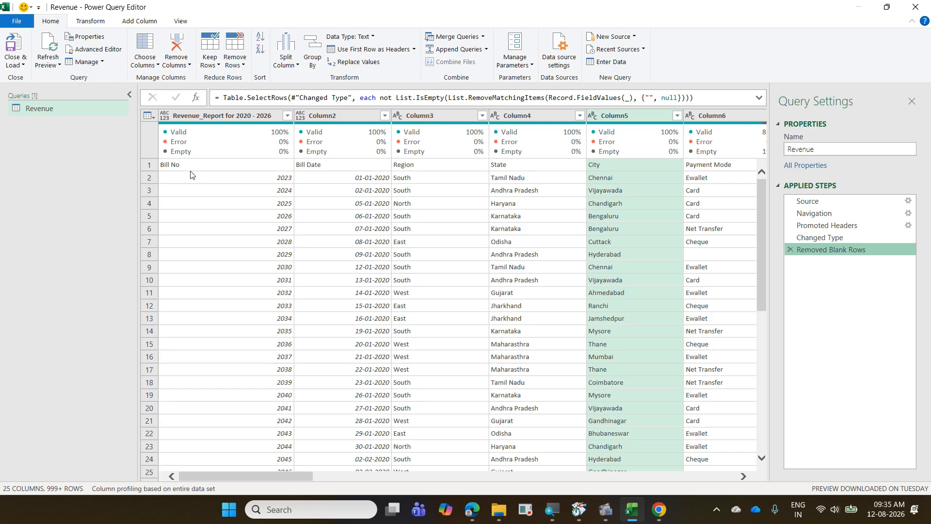
# Use the first row of the Revenue query as column headers and view the data type options for Bill No.
pyautogui.click(153, 118)
pyautogui.click(200, 145)
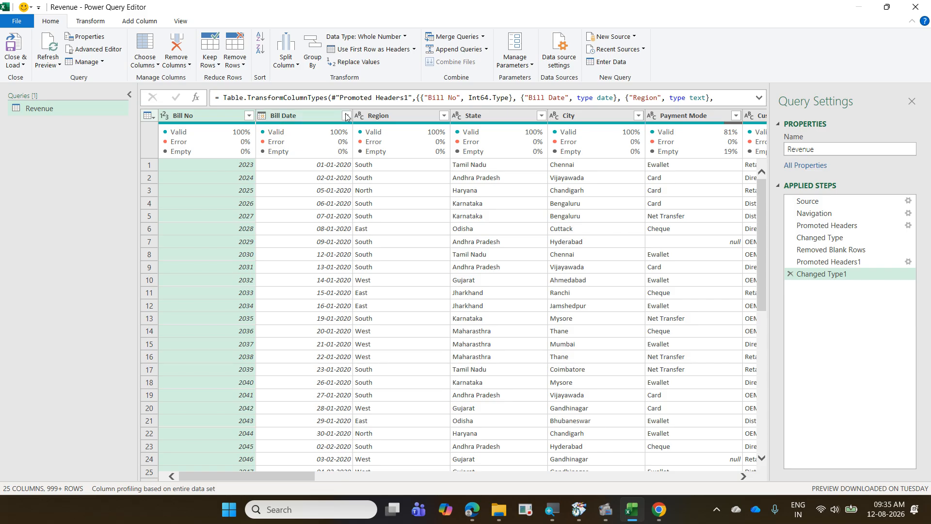
pyautogui.click(91, 21)
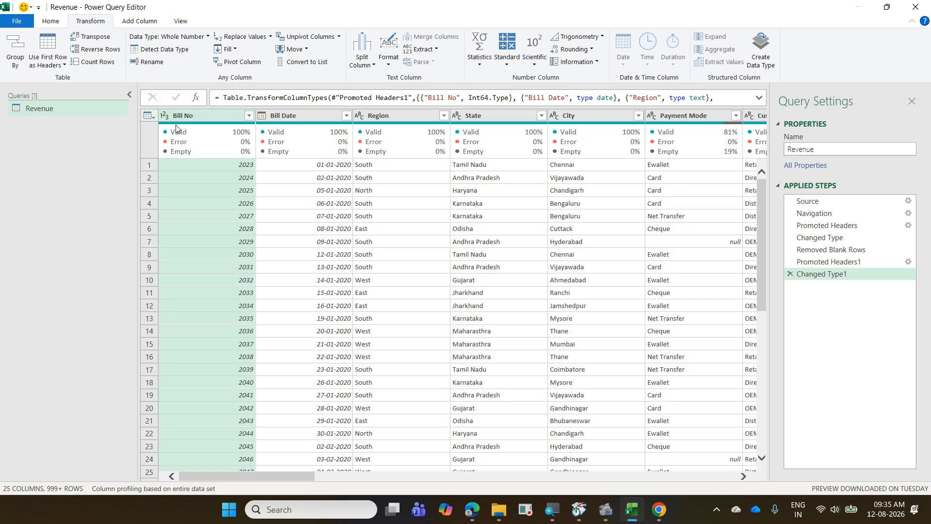
pyautogui.click(166, 116)
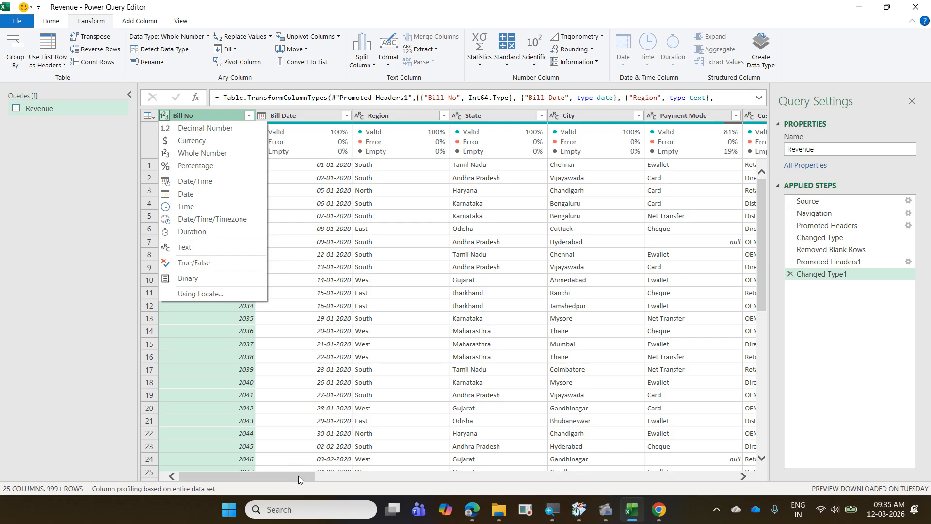
# Exclude the empty columns Column14 to Column25 from the Revenue query and review the resulting column selection.
pyautogui.moveTo(298, 475); pyautogui.dragTo(675, 476)
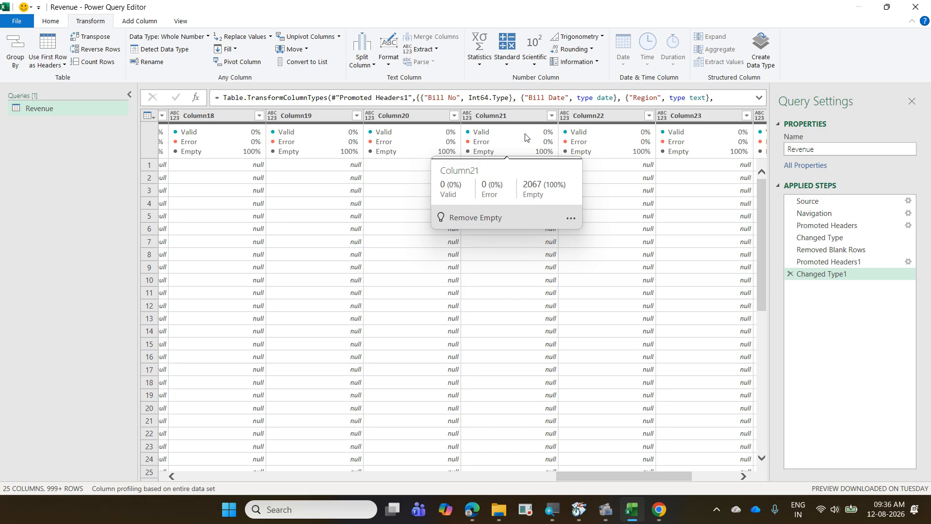
pyautogui.click(59, 23)
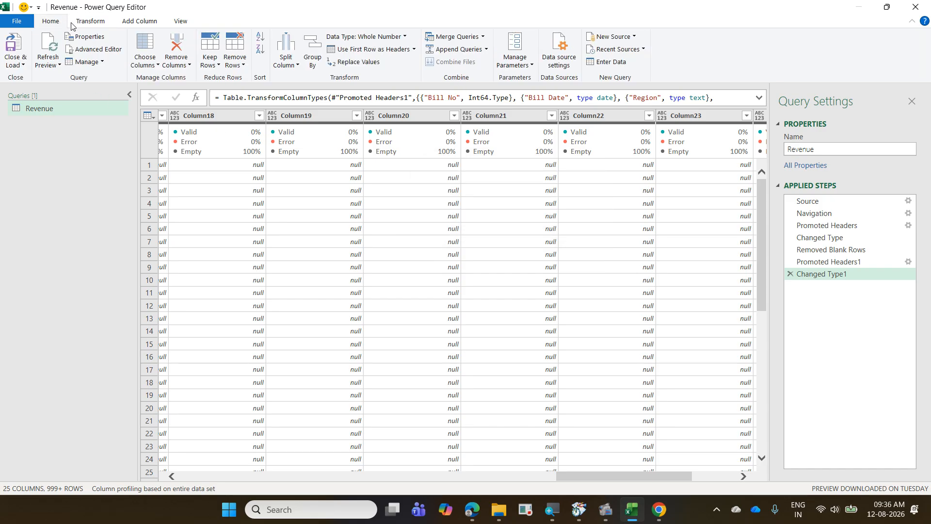
pyautogui.click(140, 42)
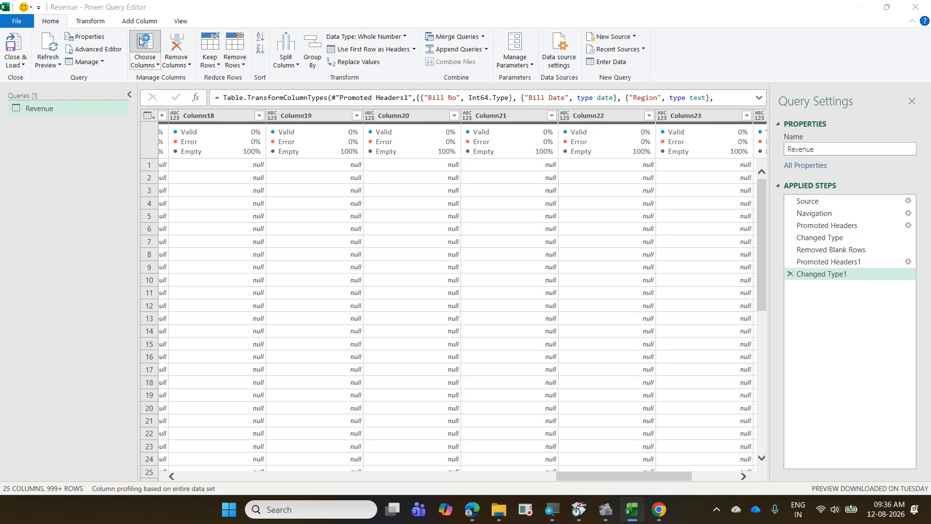
pyautogui.scroll(-2, 456, 315)
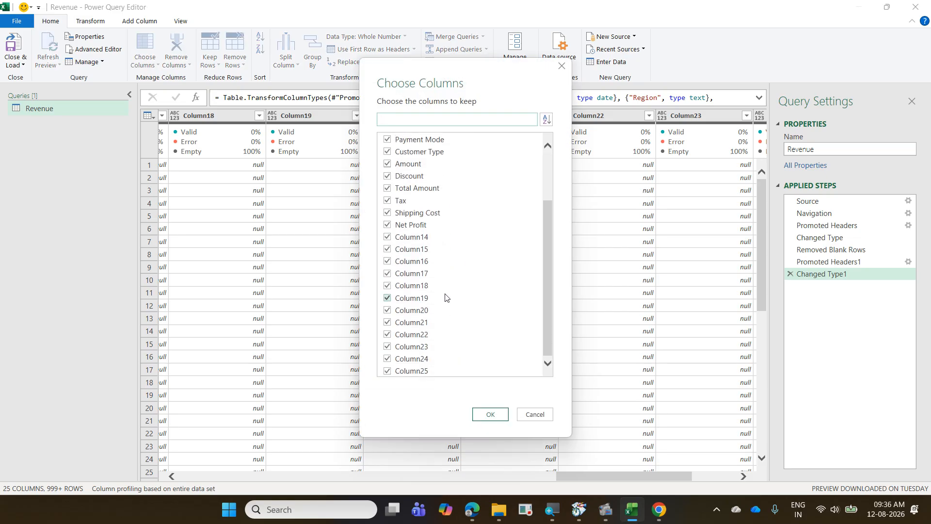
pyautogui.click(418, 238)
pyautogui.click(422, 249)
pyautogui.click(426, 261)
pyautogui.click(427, 274)
pyautogui.click(427, 286)
pyautogui.click(425, 299)
pyautogui.click(423, 311)
pyautogui.click(422, 323)
pyautogui.click(421, 334)
pyautogui.click(420, 346)
pyautogui.click(420, 359)
pyautogui.click(418, 371)
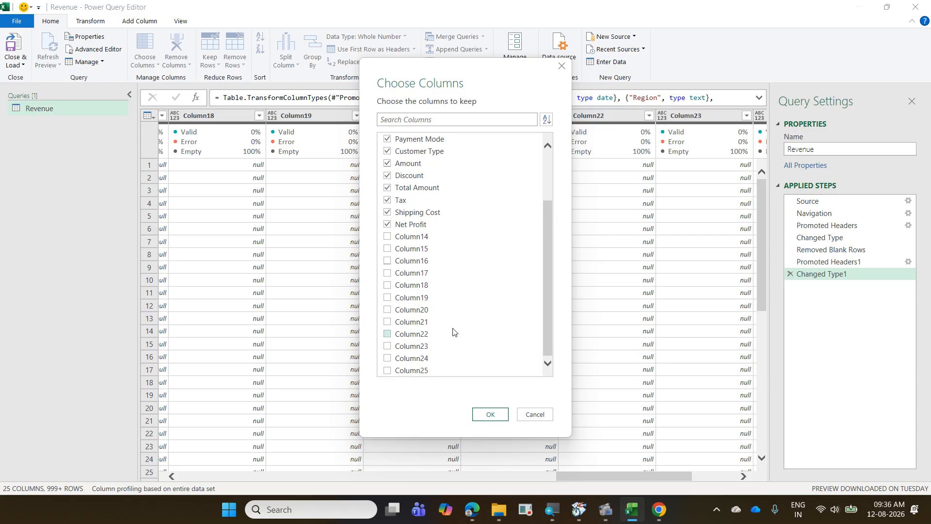
pyautogui.click(488, 414)
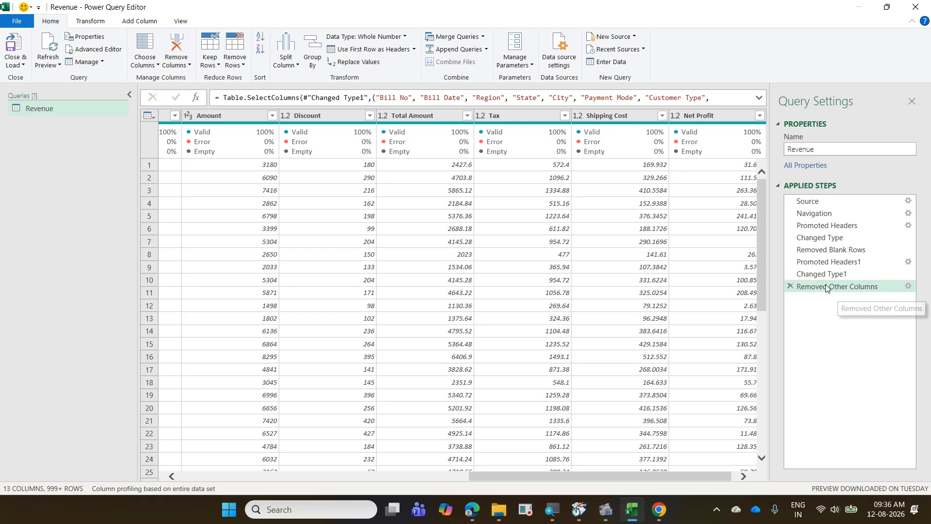
pyautogui.click(908, 287)
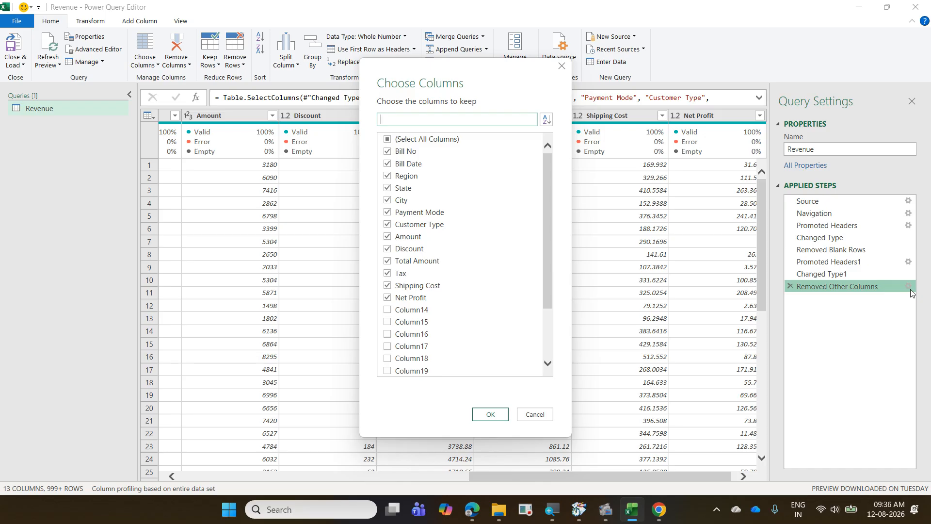
pyautogui.click(546, 415)
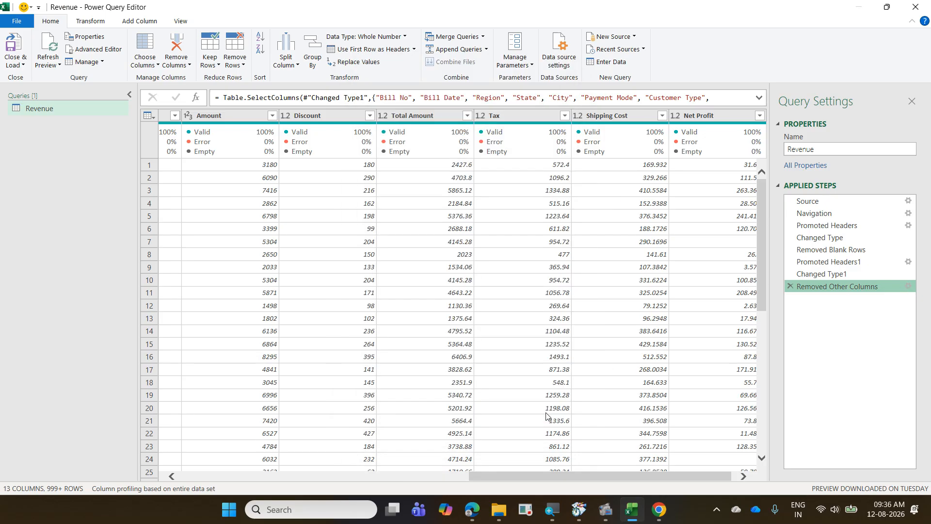
# Replace null values in the Payment Mode column with Pending.
pyautogui.moveTo(582, 479); pyautogui.dragTo(379, 470)
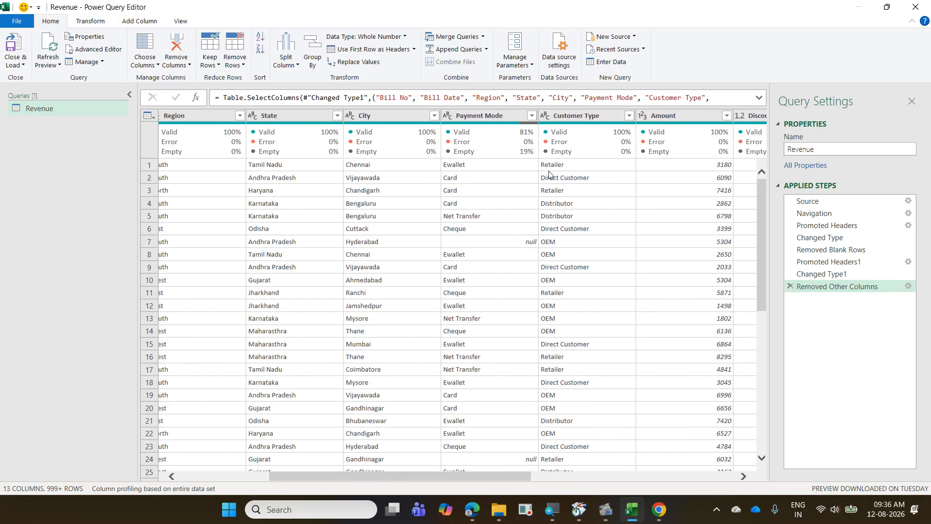
pyautogui.rightClick(489, 115)
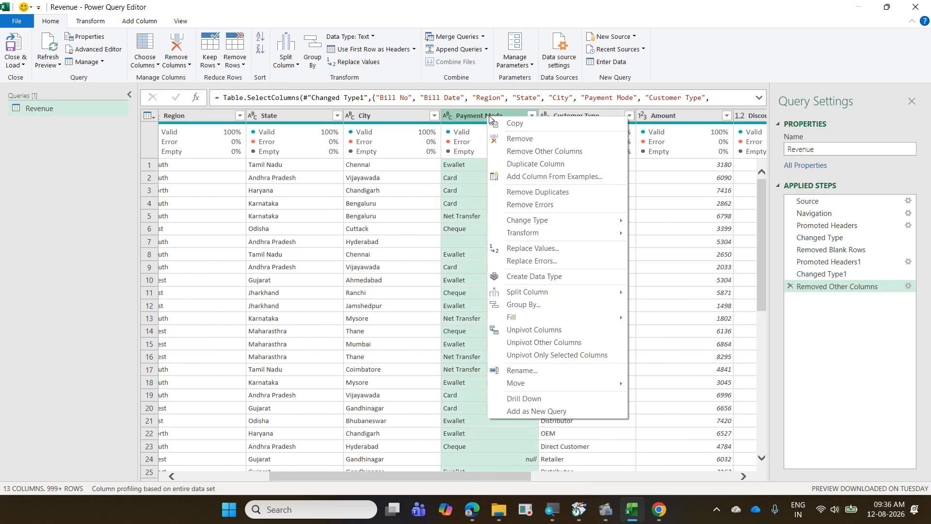
pyautogui.click(527, 247)
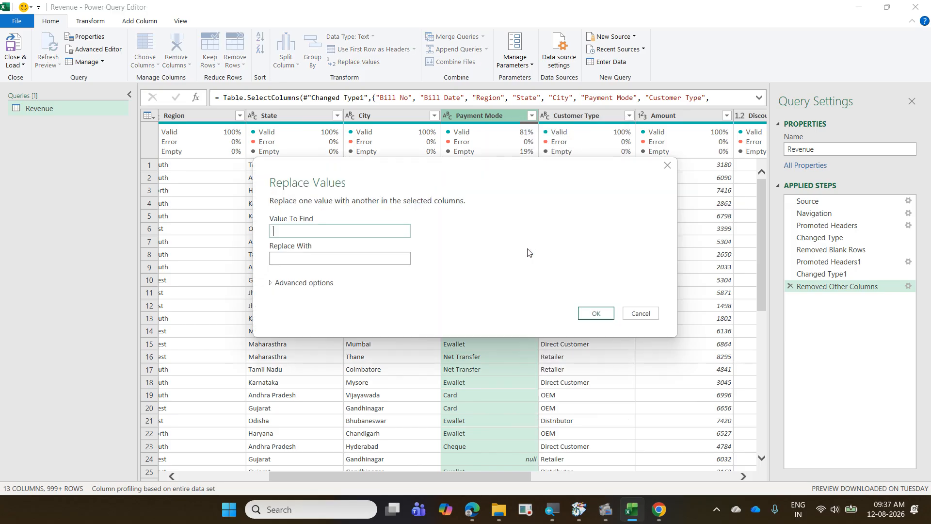
pyautogui.write('null')
pyautogui.press('Tab')
pyautogui.write('Pending')
pyautogui.click(583, 313)
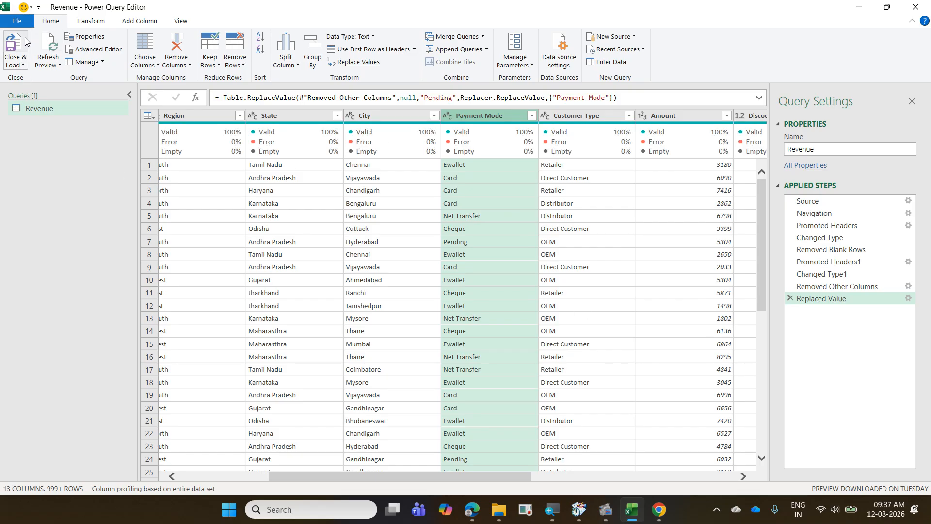
# Close the editor and load the Revenue query as a connection only, adding its data to the Data Model.
pyautogui.click(22, 65)
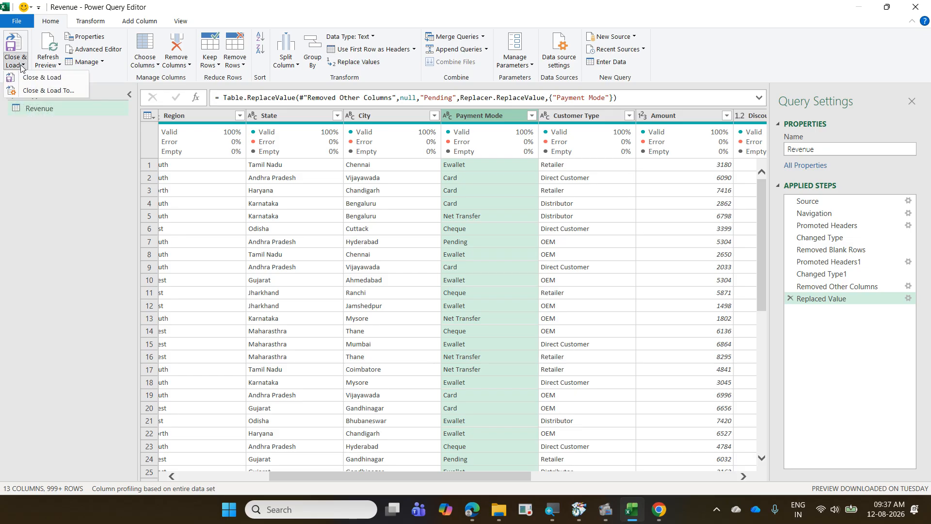
pyautogui.click(50, 98)
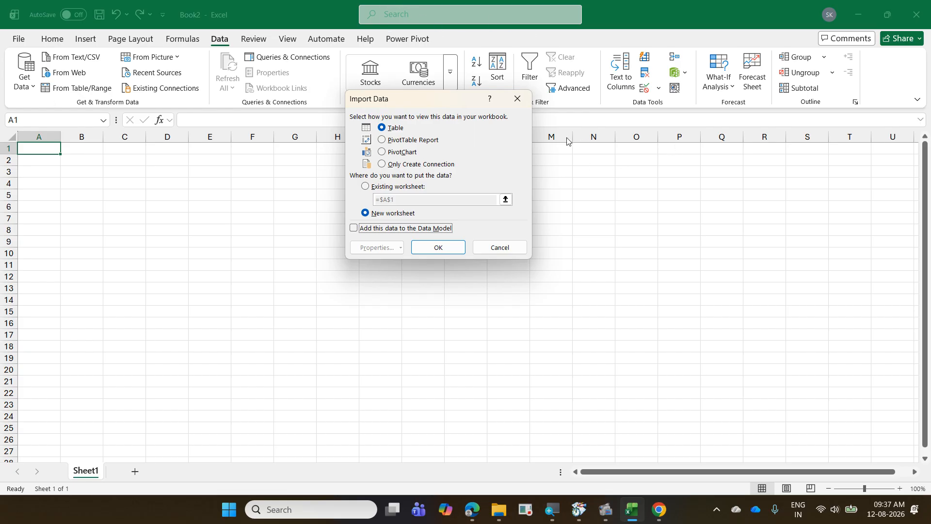
pyautogui.click(452, 163)
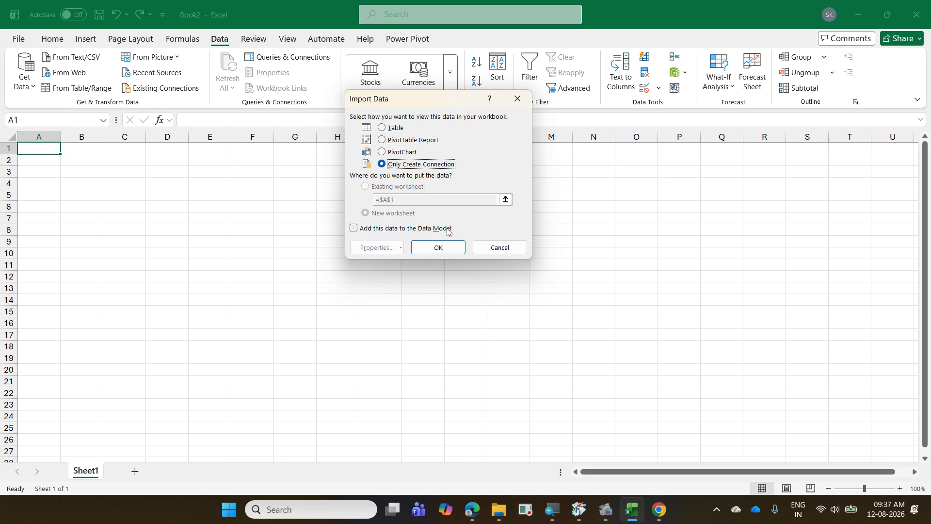
pyautogui.click(402, 235)
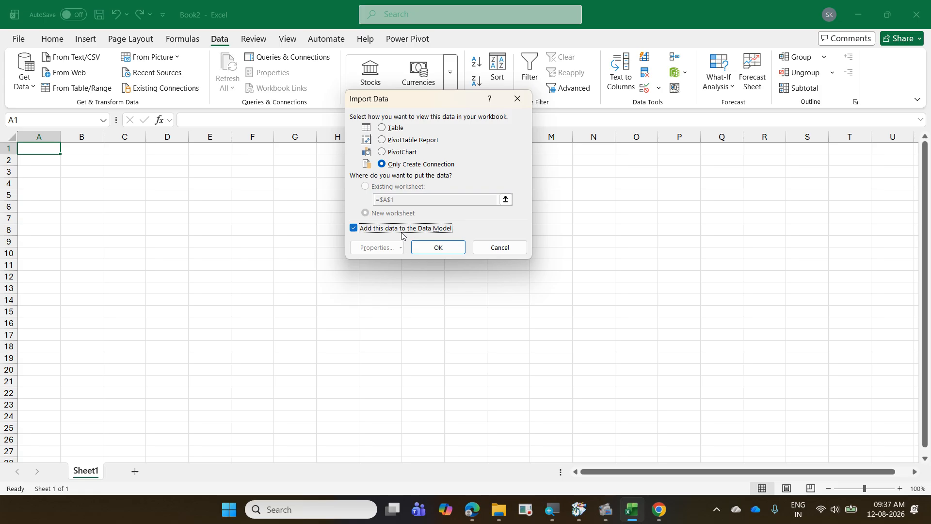
pyautogui.click(438, 248)
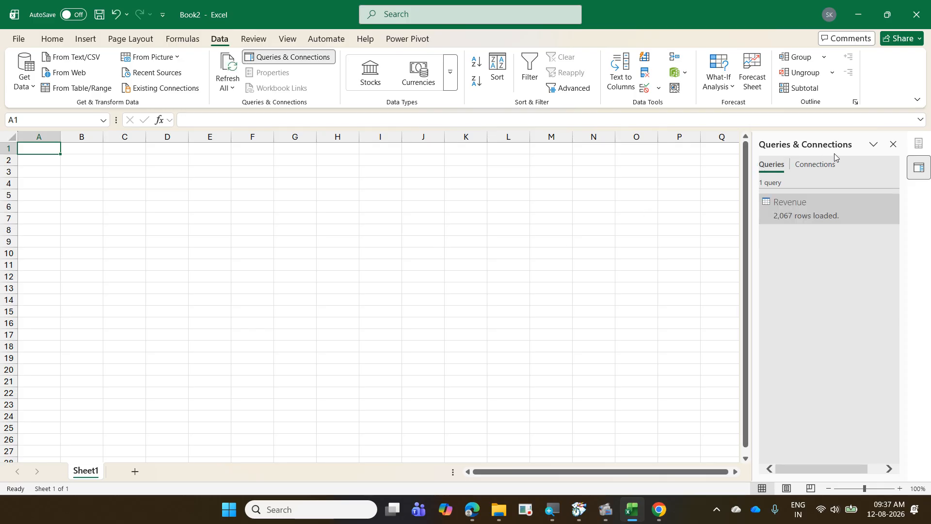
# Preview the loaded Revenue query through to its Net Profit column and close the queries pane.
pyautogui.moveTo(819, 215)
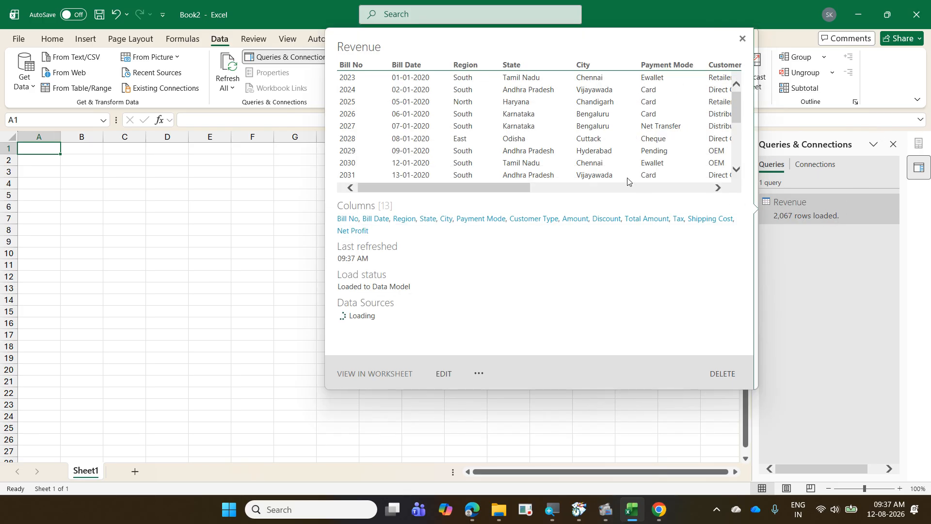
pyautogui.moveTo(511, 192); pyautogui.dragTo(721, 194)
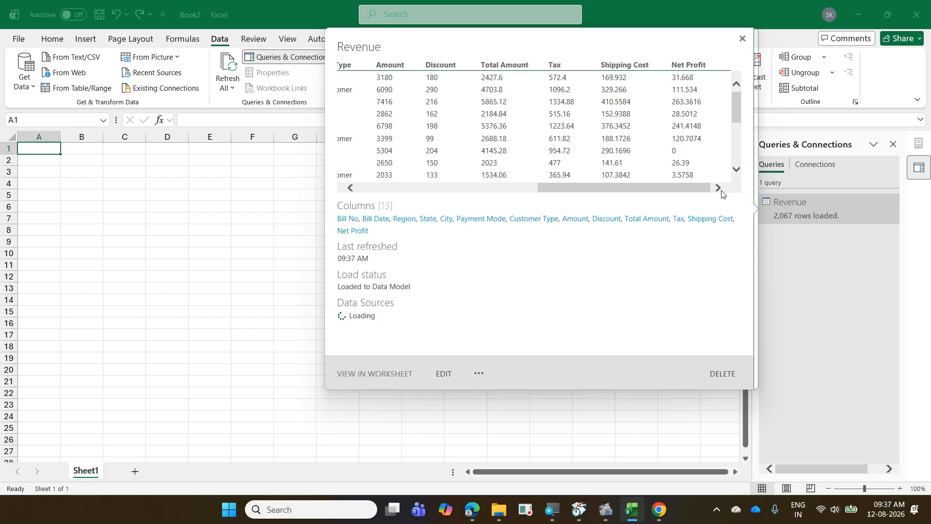
pyautogui.click(894, 144)
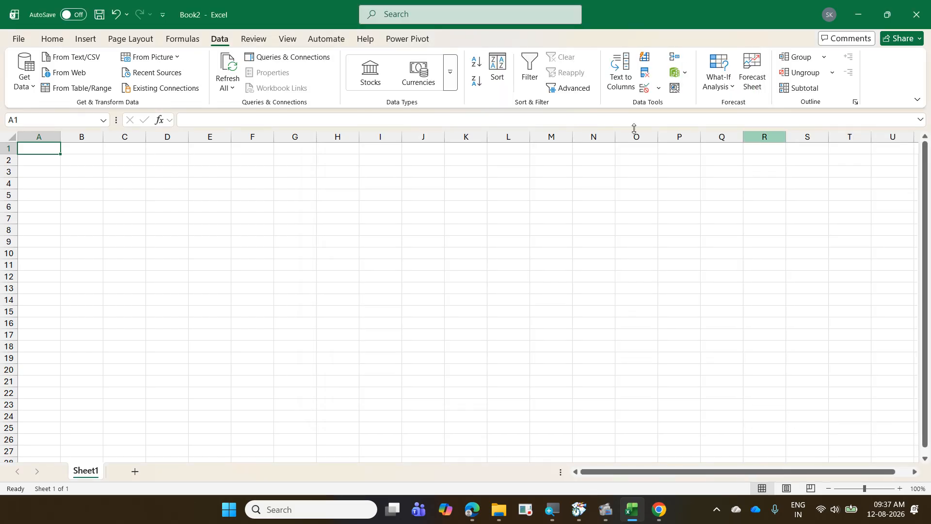
# Show the workbook's queries again, reopen the Revenue query in the Power Query Editor and close the editor.
pyautogui.click(302, 61)
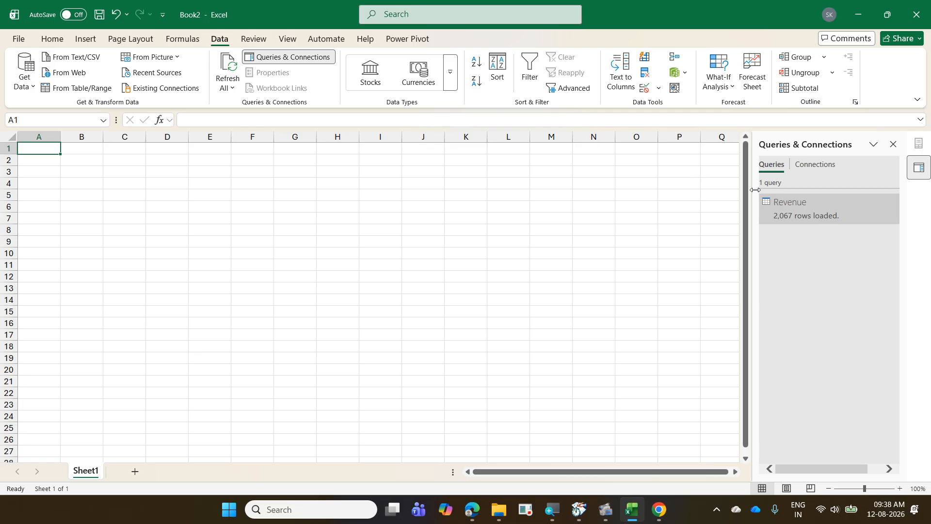
pyautogui.moveTo(789, 204)
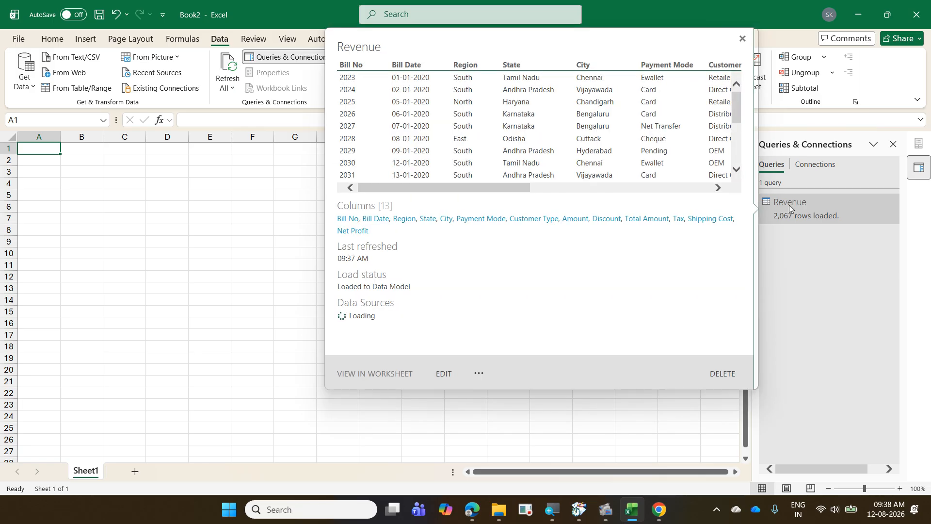
pyautogui.doubleClick(789, 206)
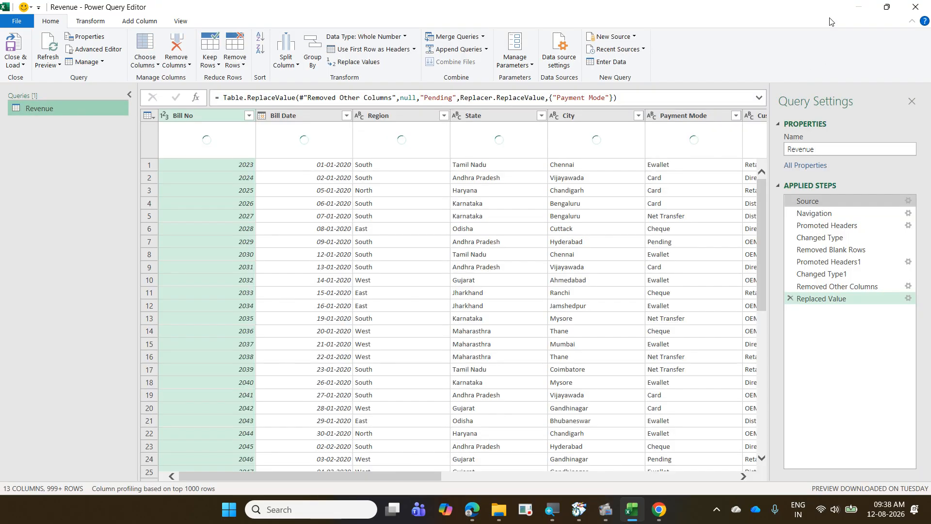
pyautogui.click(911, 11)
# Review the commands available for the Revenue query and the Get Data source options.
pyautogui.rightClick(804, 205)
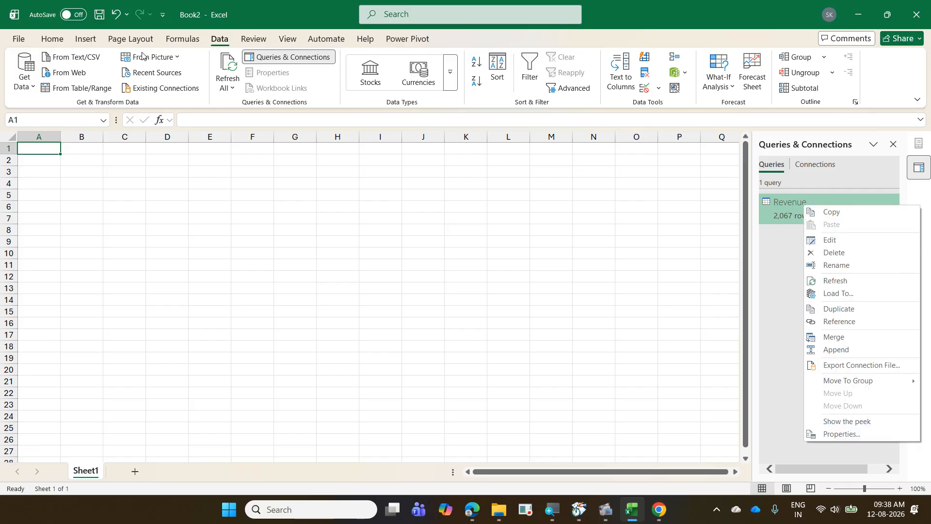
pyautogui.click(223, 42)
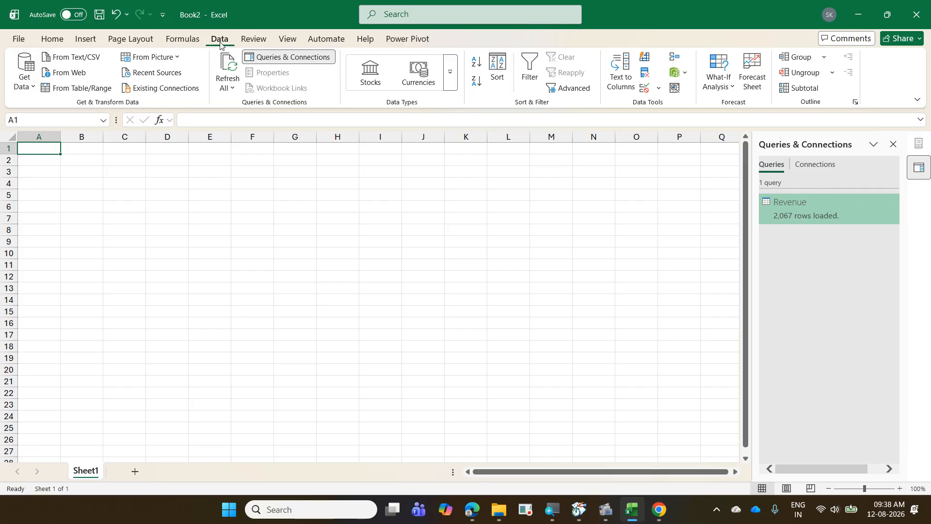
pyautogui.click(25, 75)
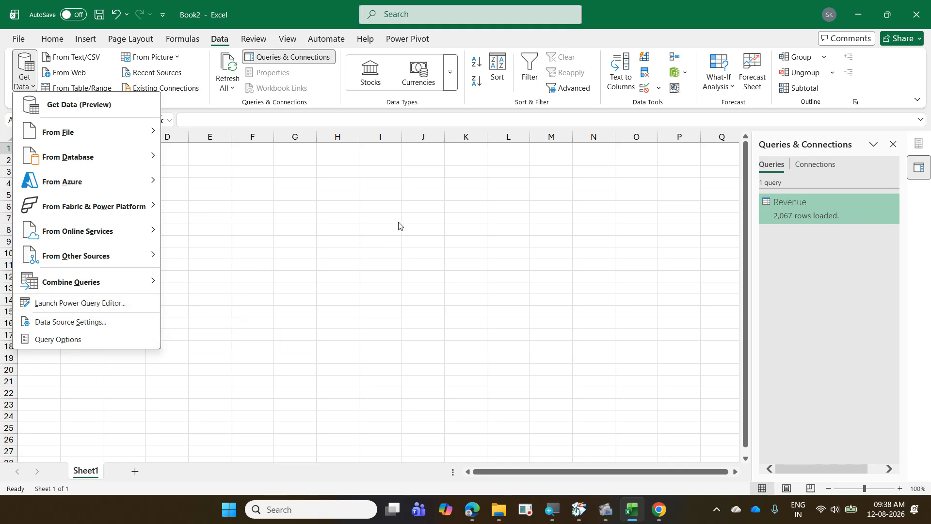
pyautogui.click(459, 205)
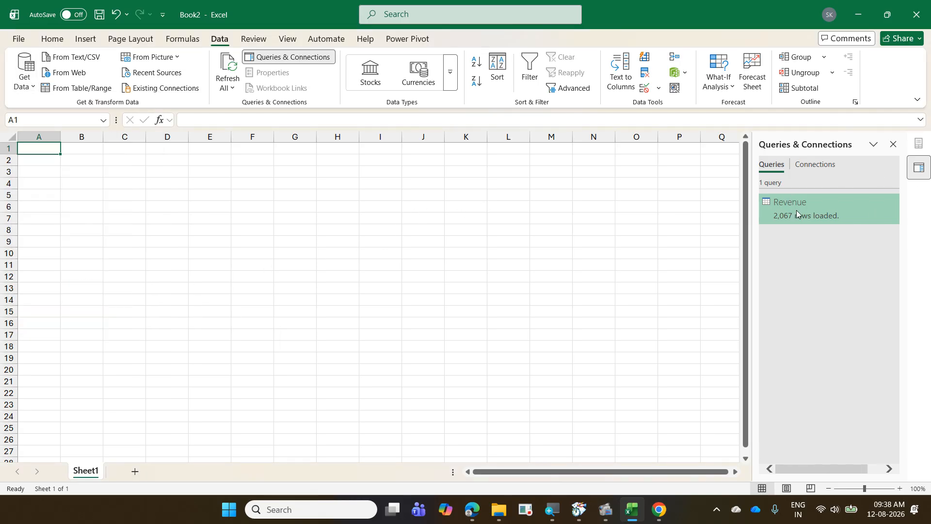
pyautogui.moveTo(798, 209)
# Insert a PivotTable from the Data Model at cell B8 of the existing Sheet1 worksheet.
pyautogui.click(91, 228)
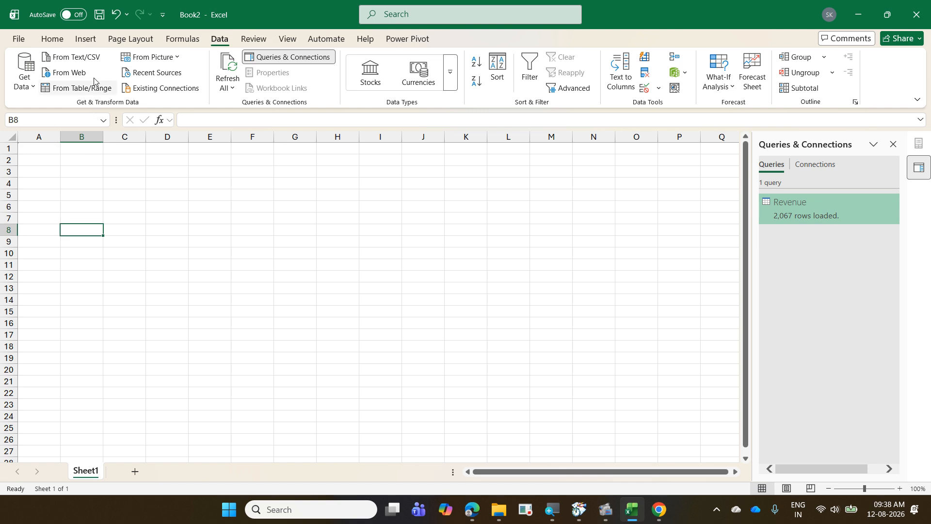
pyautogui.click(93, 41)
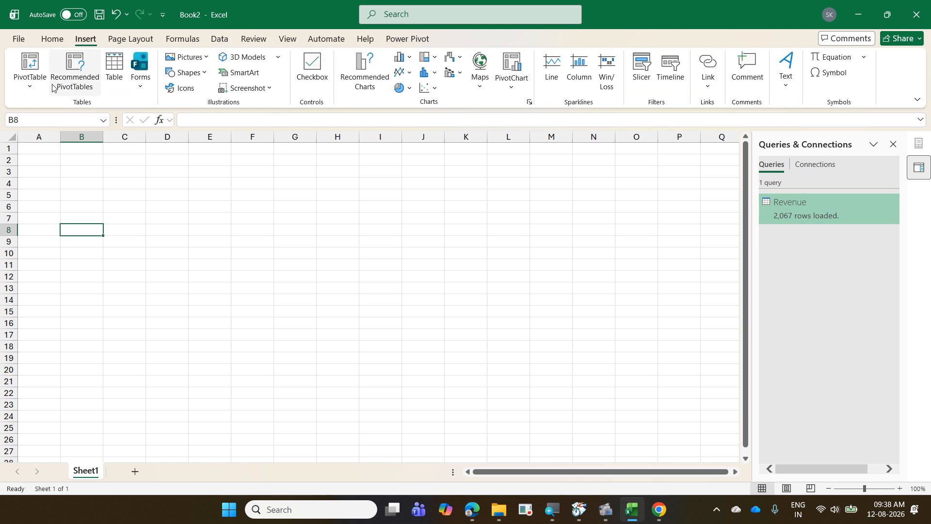
pyautogui.click(893, 144)
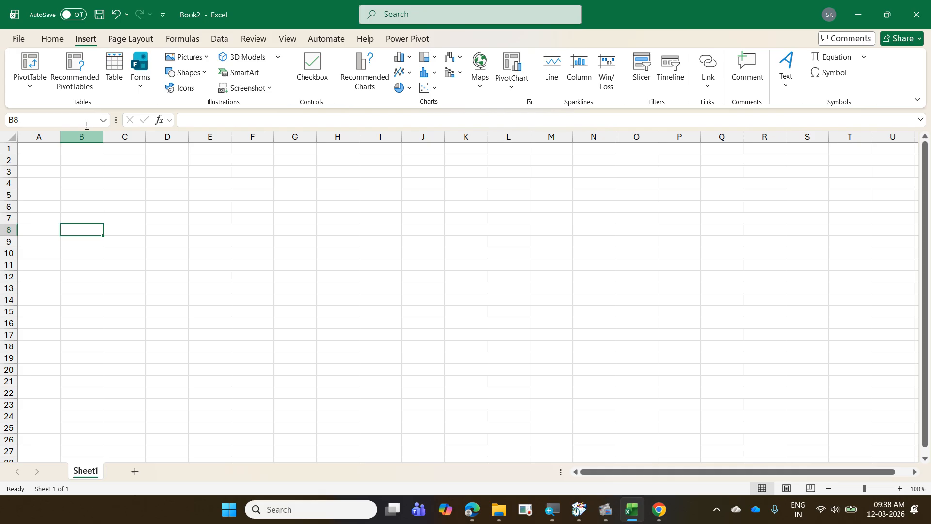
pyautogui.click(38, 86)
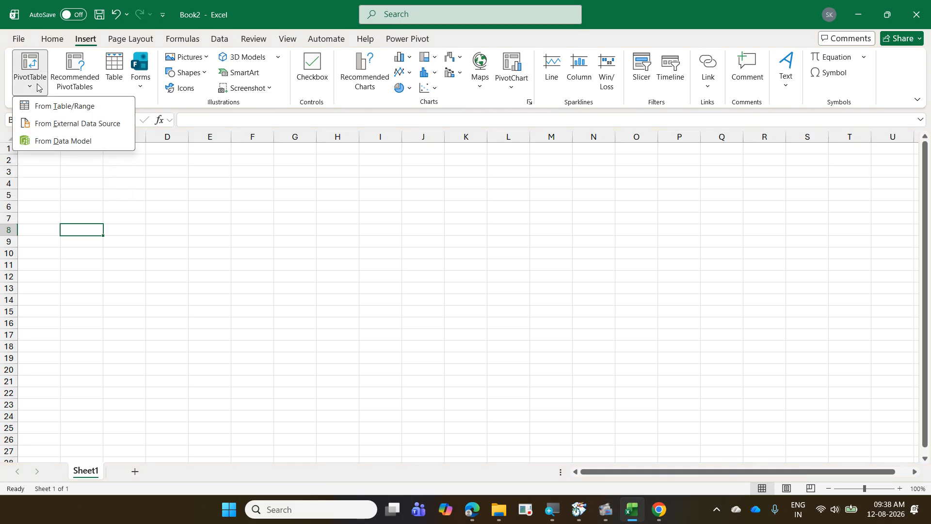
pyautogui.click(67, 140)
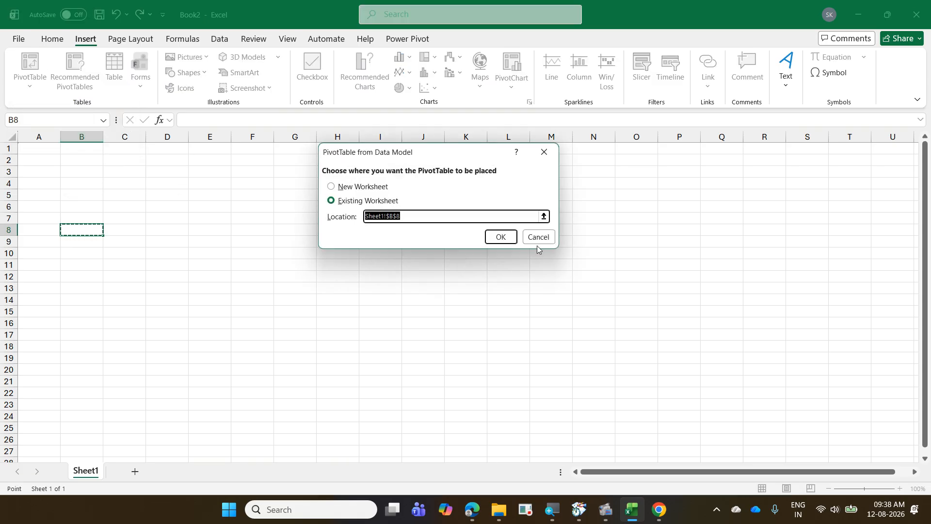
pyautogui.click(501, 243)
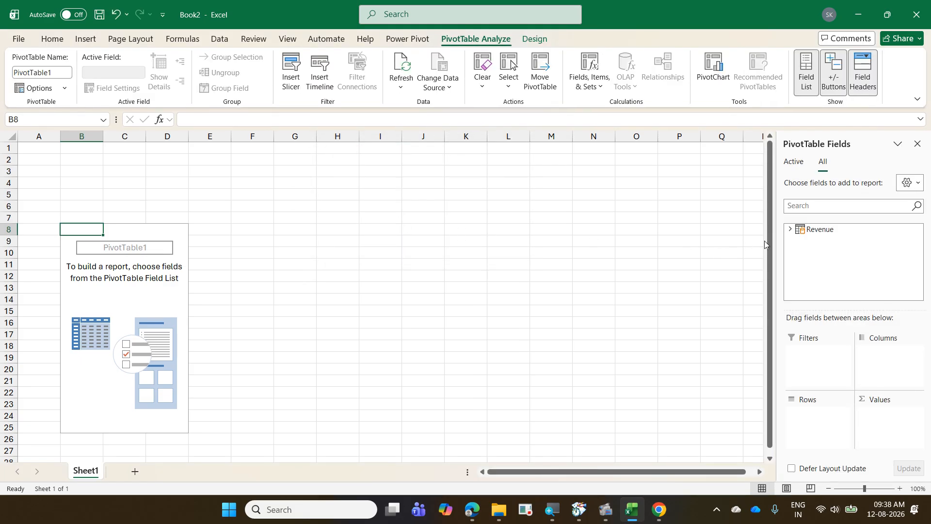
# Build the PivotTable with Customer Type as the rows and Total Amount summed as the values.
pyautogui.click(790, 229)
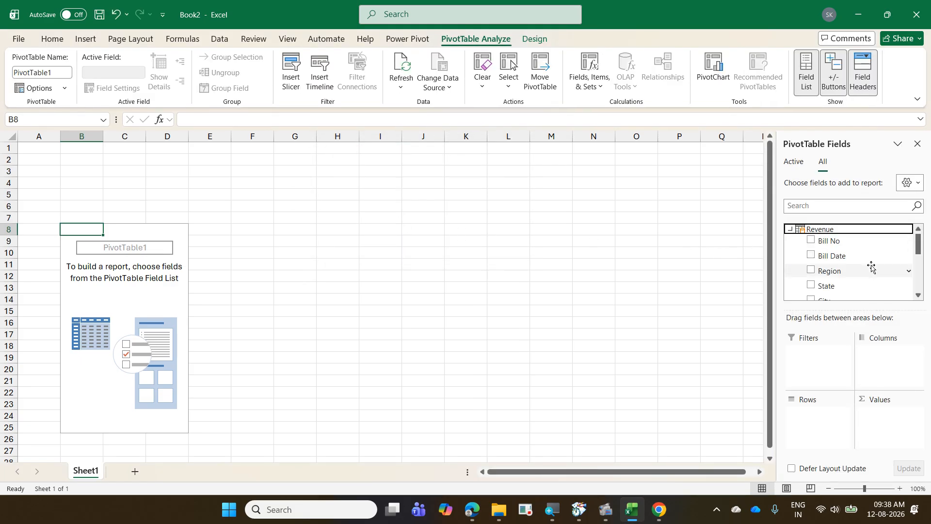
pyautogui.scroll(-1, 872, 267)
pyautogui.scroll(-1, 871, 266)
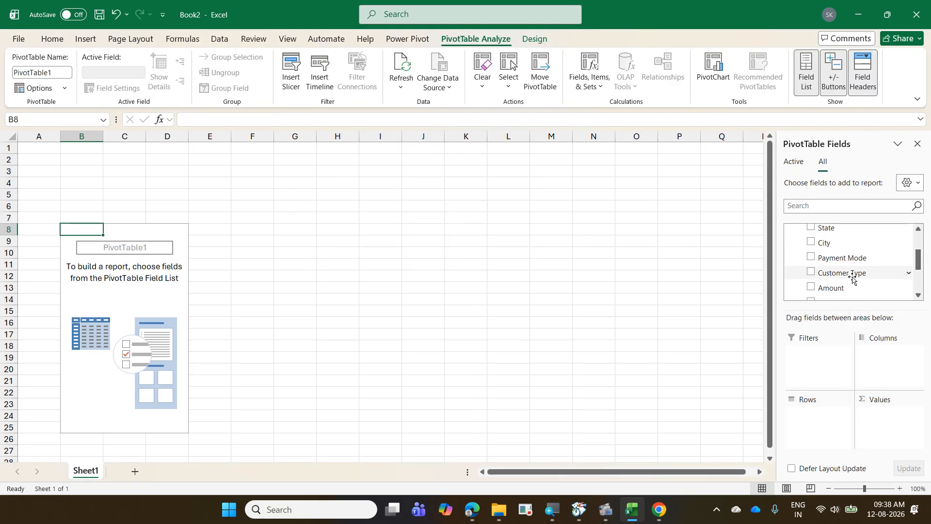
pyautogui.moveTo(855, 272); pyautogui.dragTo(804, 425)
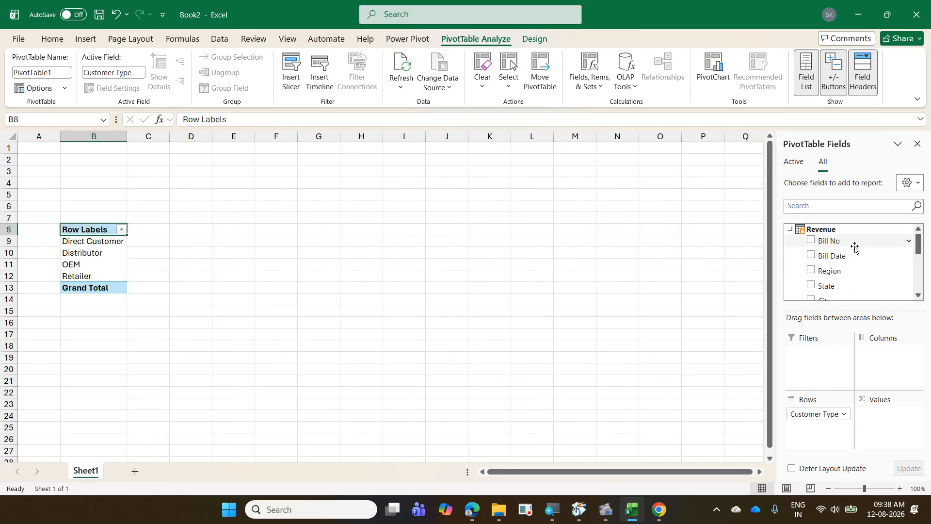
pyautogui.scroll(-5, 855, 248)
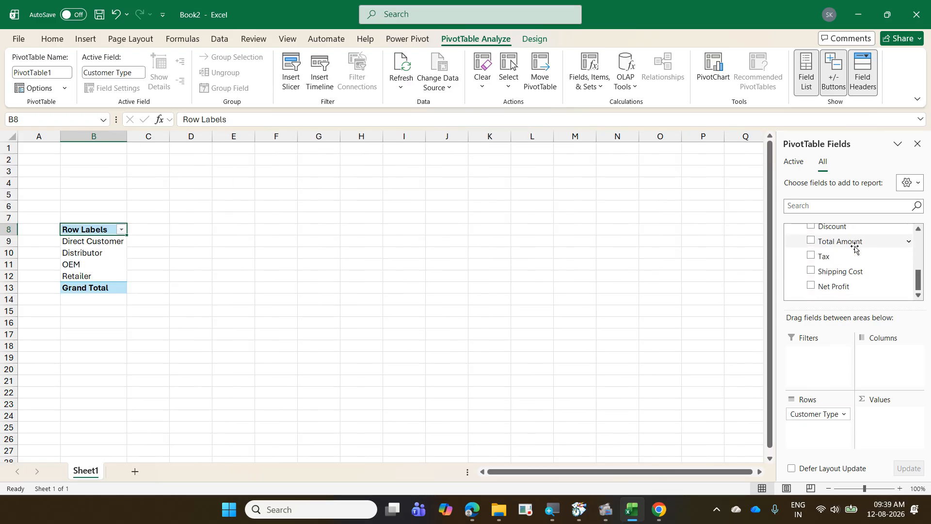
pyautogui.moveTo(854, 248); pyautogui.dragTo(886, 412)
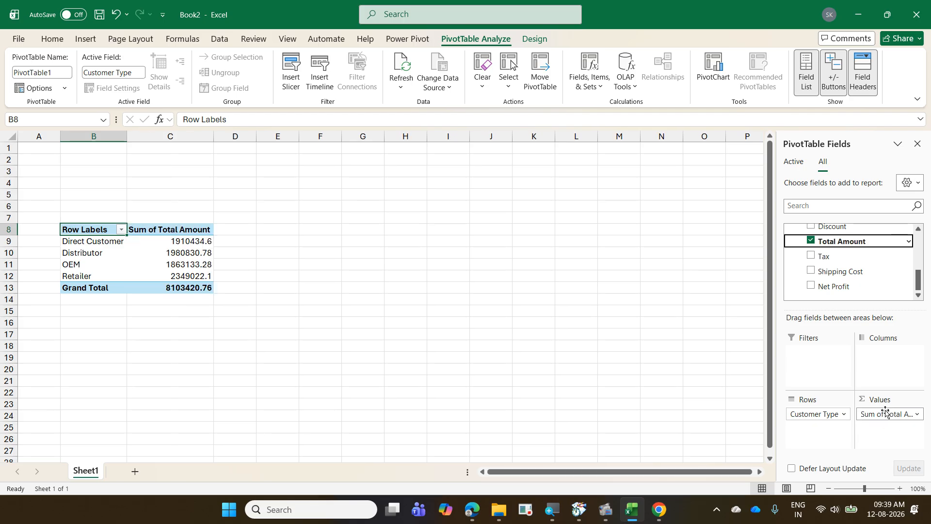
# Insert a PivotChart from the workbook's Data Model at cell H7 of the existing Sheet1 worksheet.
pyautogui.click(389, 214)
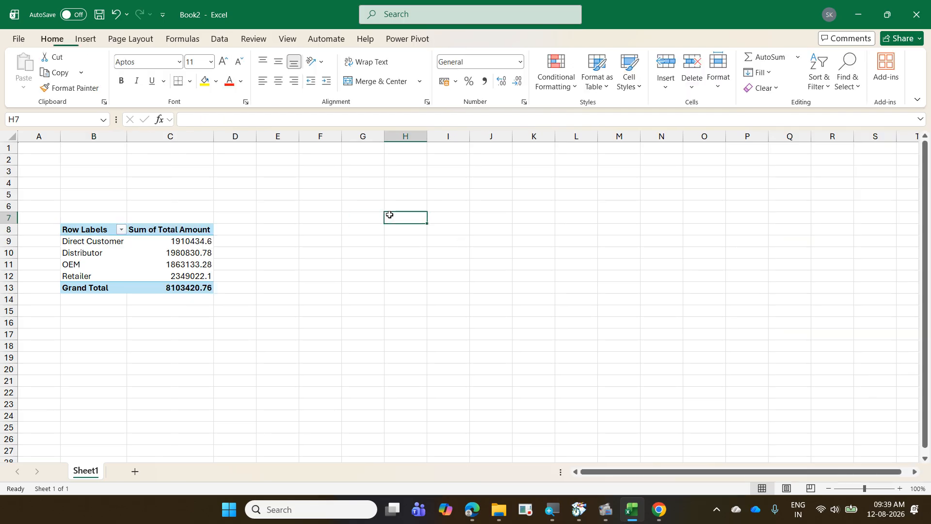
pyautogui.click(82, 39)
pyautogui.click(511, 78)
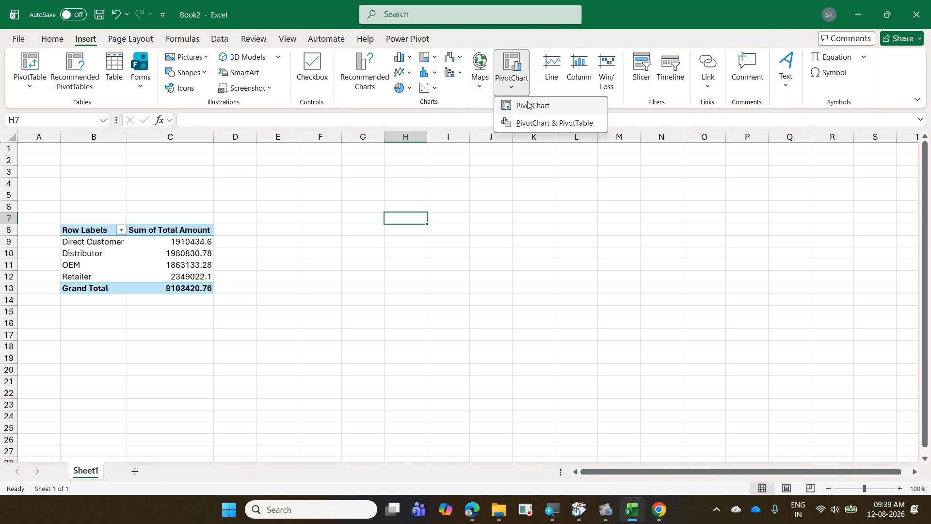
pyautogui.click(530, 106)
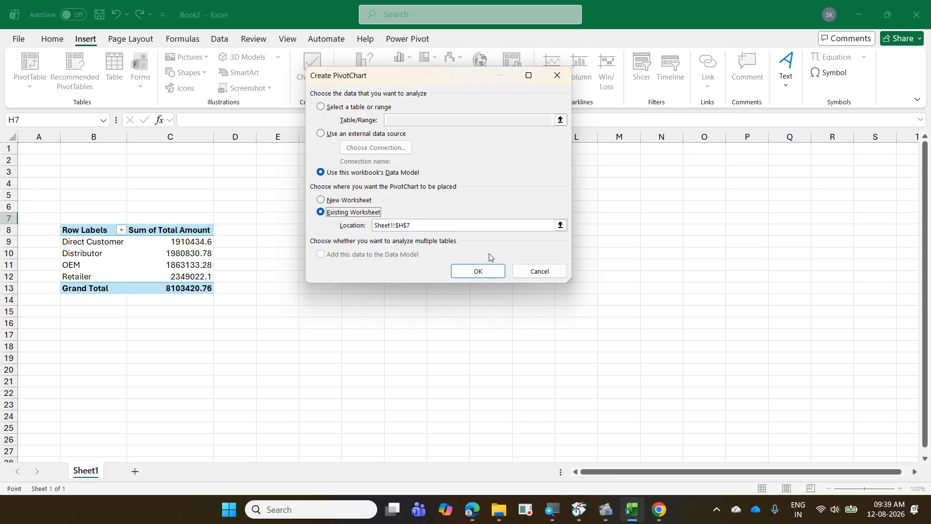
pyautogui.click(483, 270)
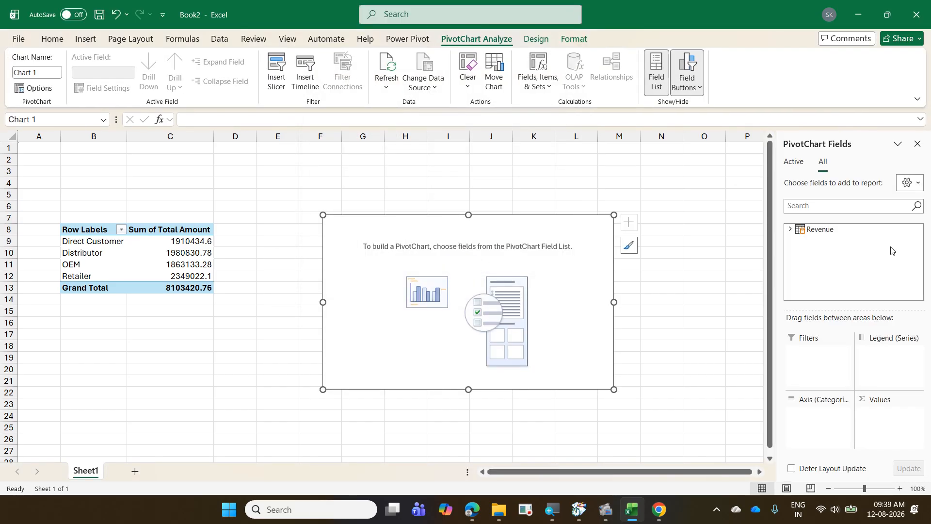
# Plot the sum of Total Amount by Region in the PivotChart.
pyautogui.click(792, 230)
pyautogui.scroll(-2, 841, 252)
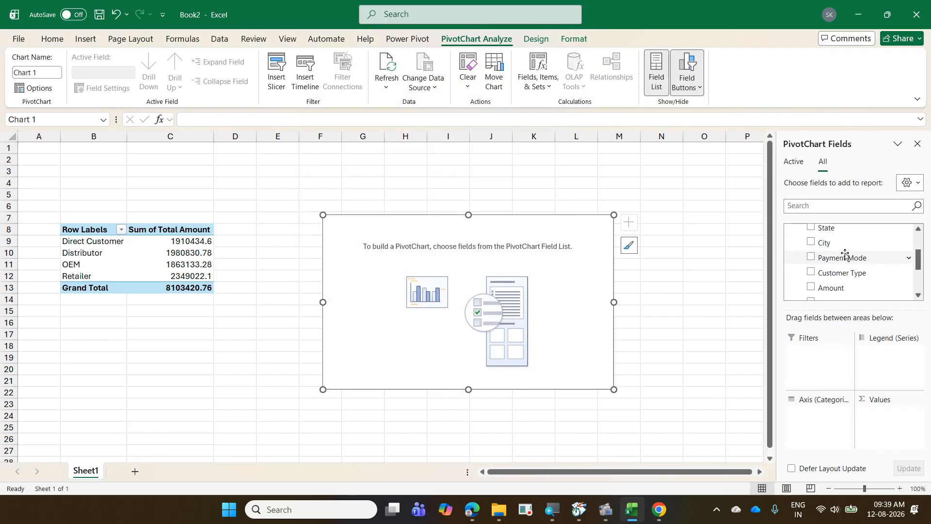
pyautogui.scroll(1, 843, 251)
pyautogui.moveTo(842, 244); pyautogui.dragTo(819, 420)
pyautogui.scroll(-2, 890, 260)
pyautogui.scroll(-2, 890, 259)
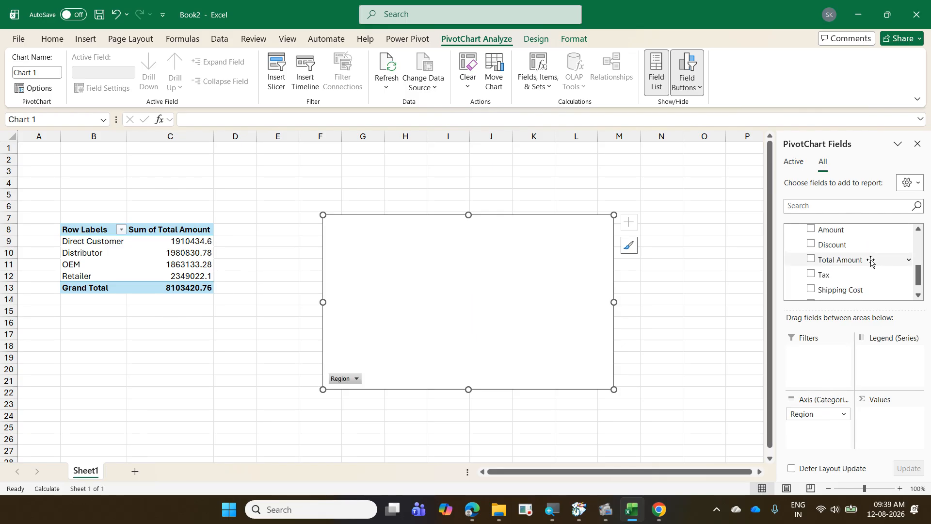
pyautogui.moveTo(869, 260); pyautogui.dragTo(890, 414)
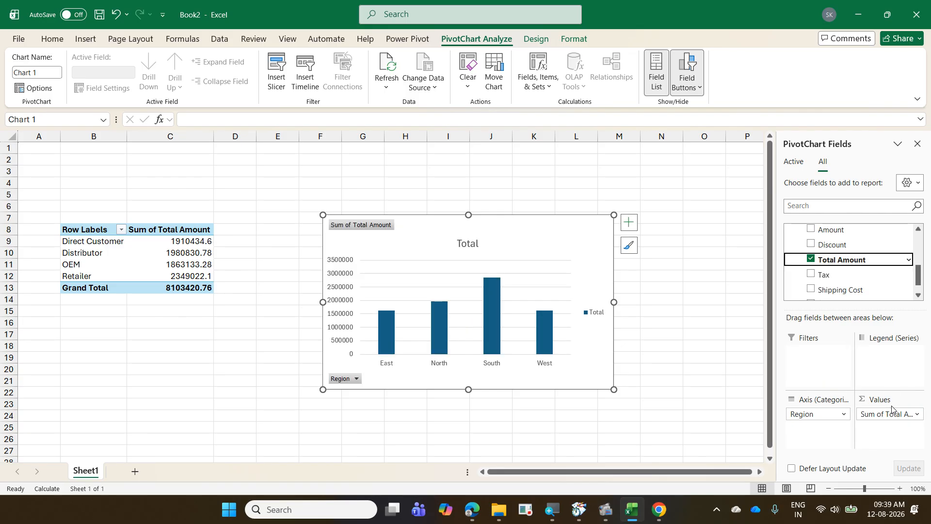
pyautogui.click(606, 194)
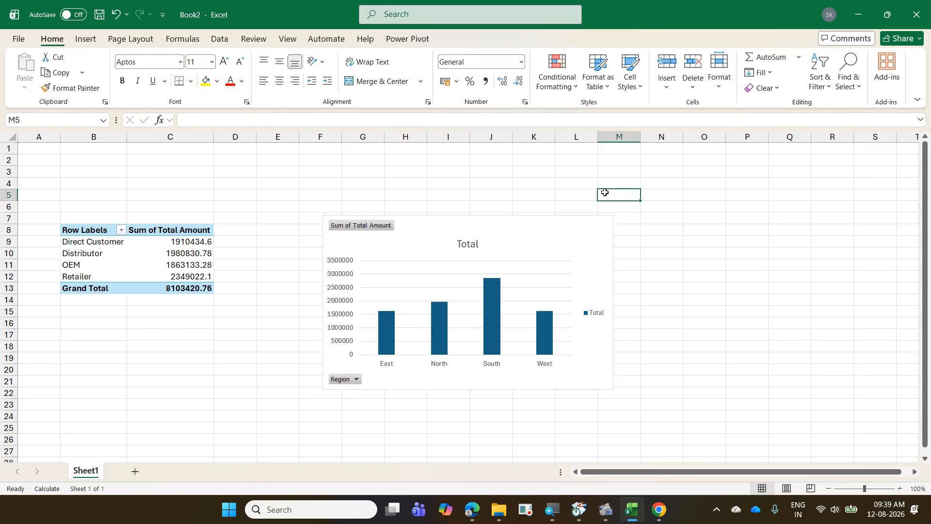
# Set the Revenue query's properties to refresh automatically every 60 minutes.
pyautogui.click(220, 40)
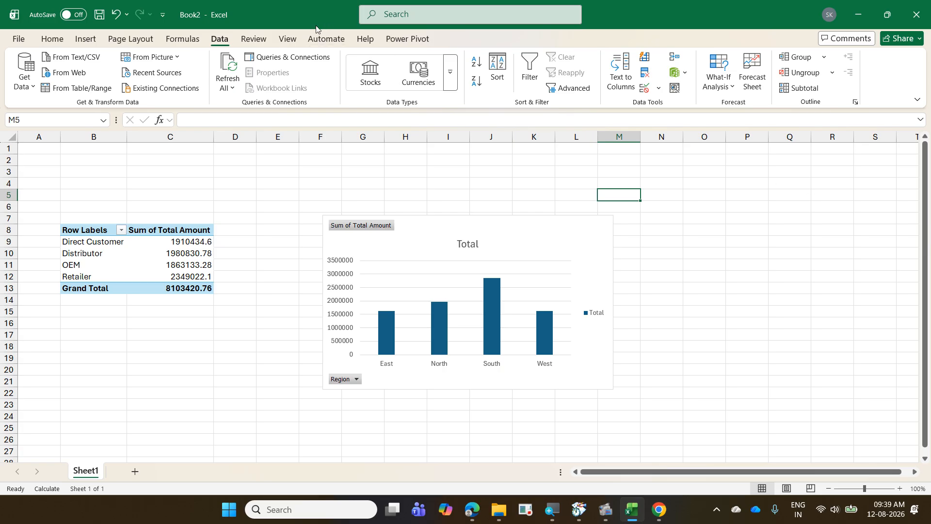
pyautogui.click(309, 60)
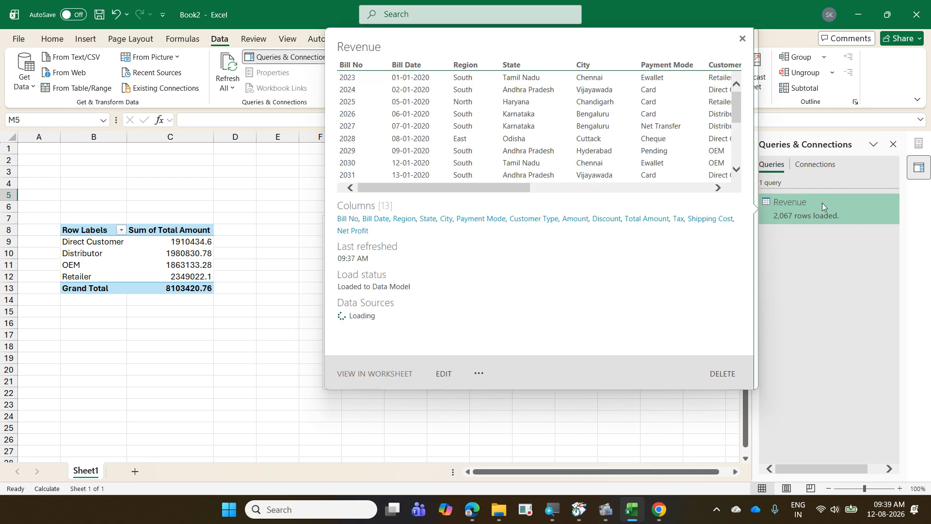
pyautogui.rightClick(822, 202)
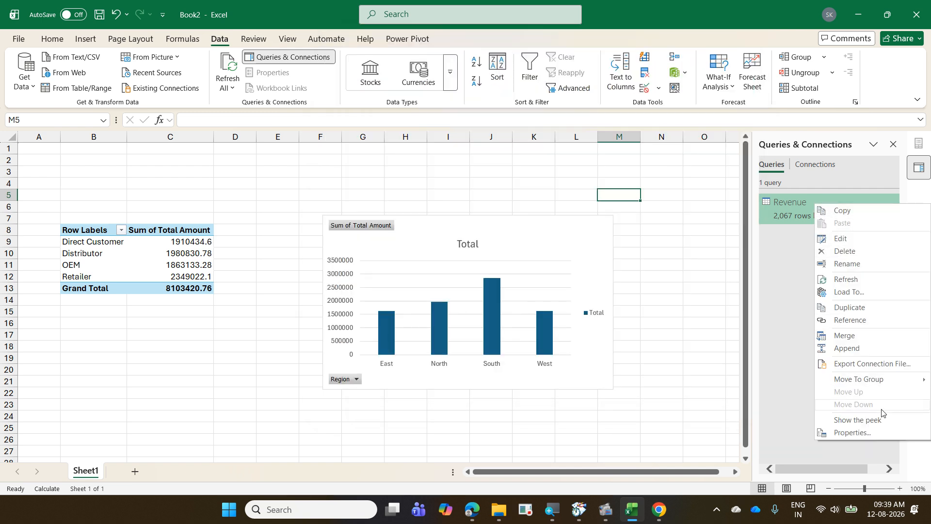
pyautogui.click(883, 431)
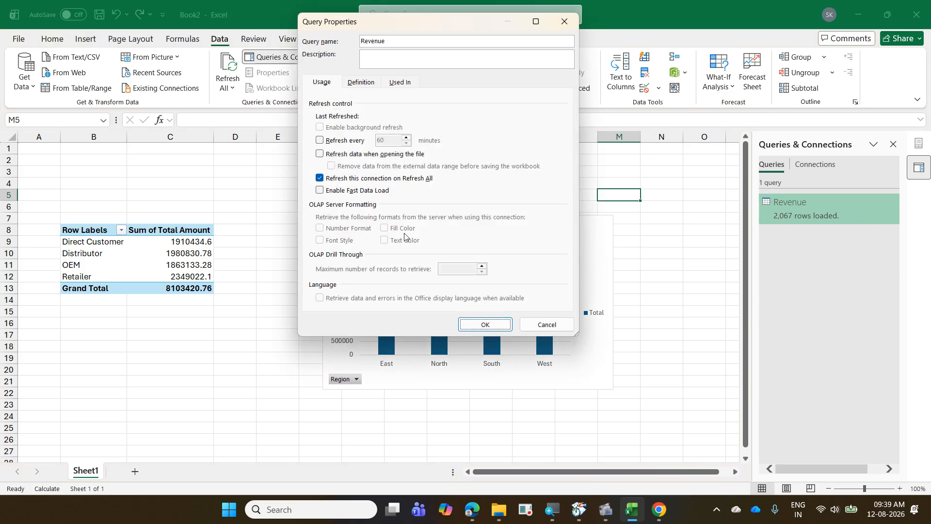
pyautogui.click(342, 142)
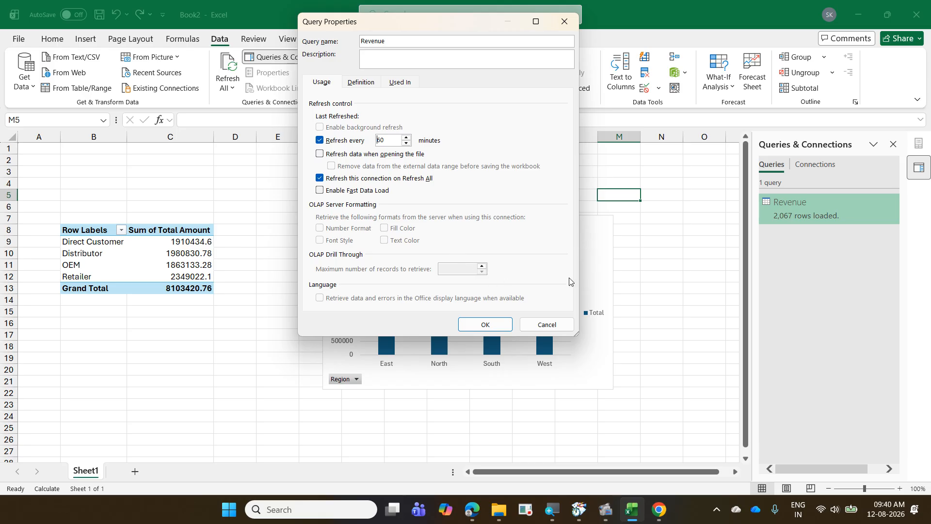
pyautogui.click(498, 328)
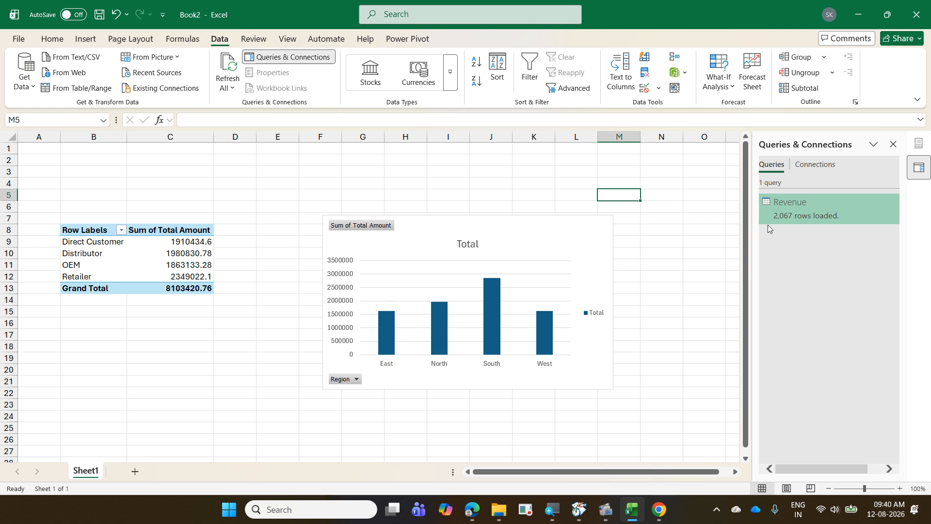
# Review the Revenue query's load options, cancel without changing them, and close the queries pane.
pyautogui.rightClick(798, 208)
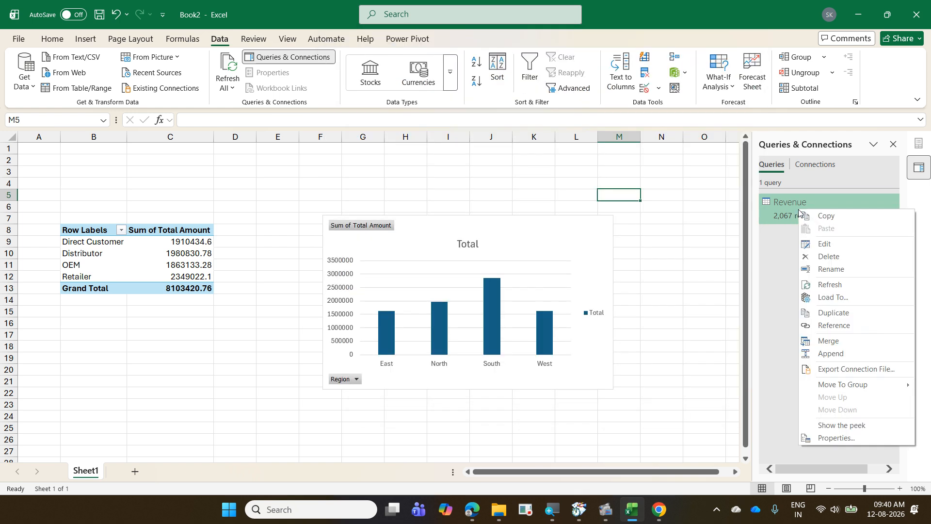
pyautogui.click(839, 297)
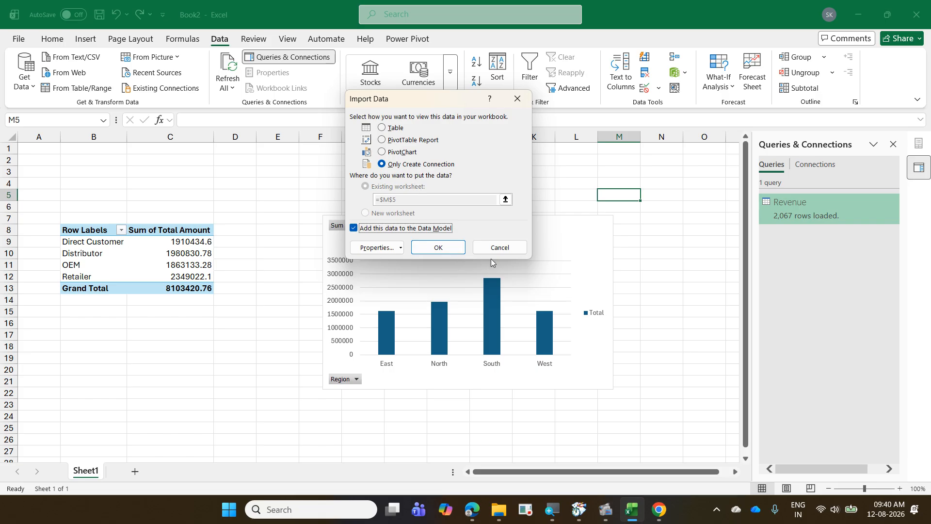
pyautogui.click(500, 248)
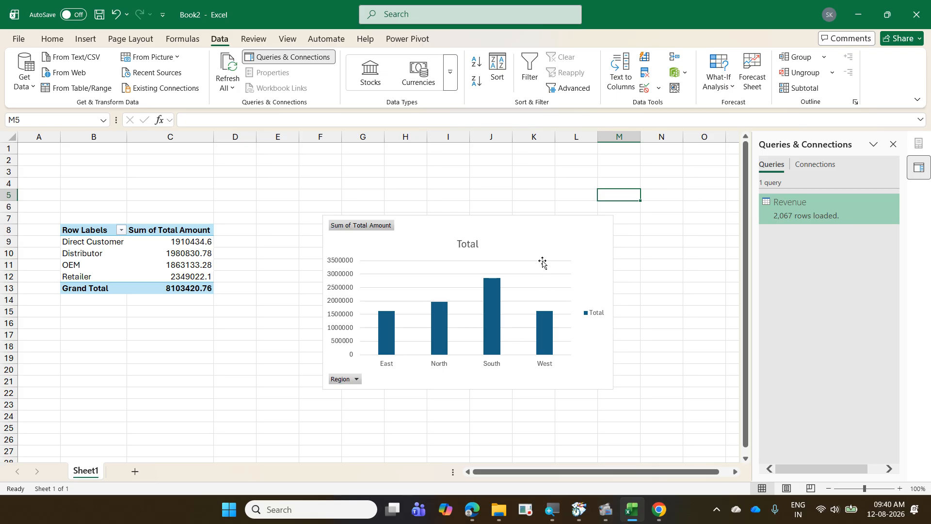
pyautogui.click(668, 193)
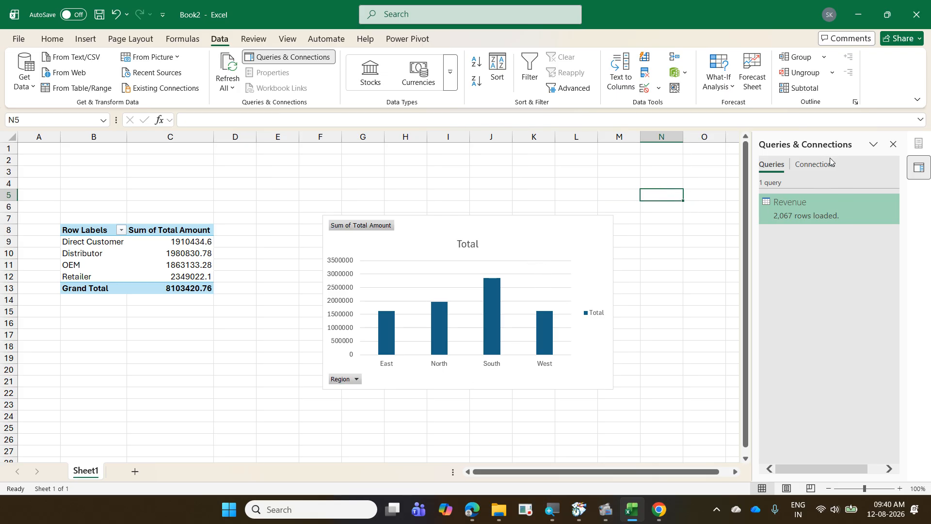
pyautogui.click(894, 145)
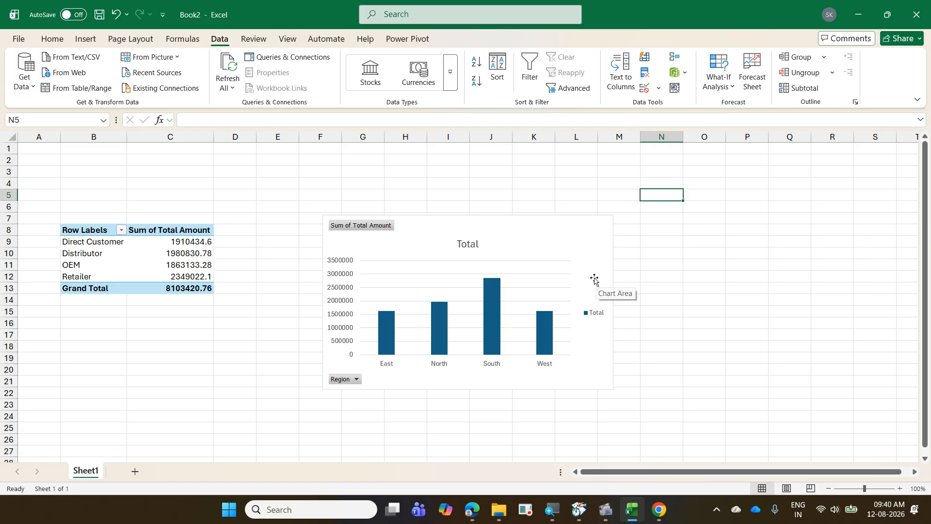
# Check in the Excel options' COM add-ins list that Microsoft Power Pivot for Excel is enabled.
pyautogui.click(416, 39)
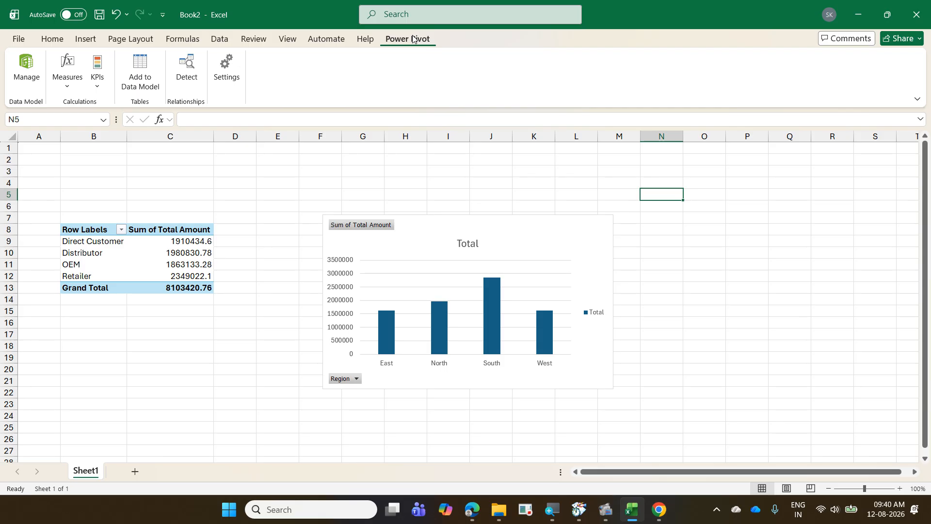
pyautogui.click(16, 39)
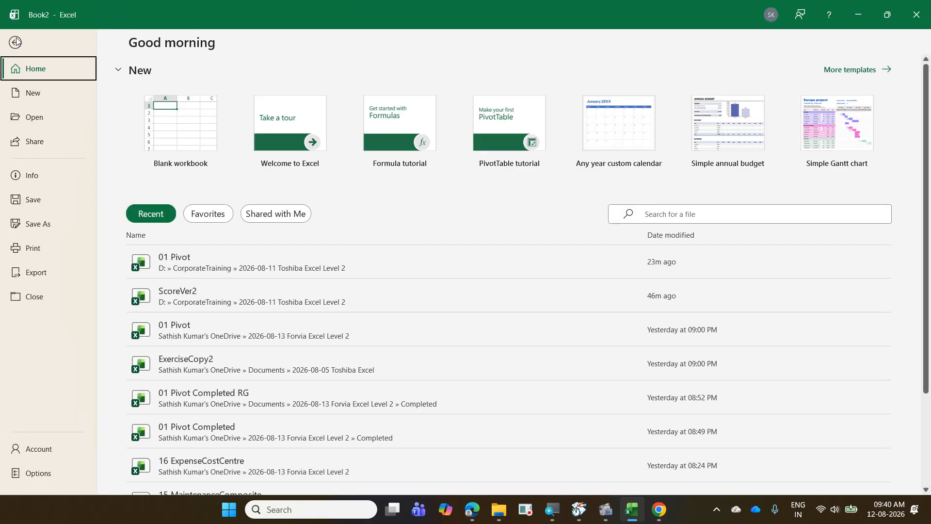
pyautogui.click(54, 467)
pyautogui.click(257, 250)
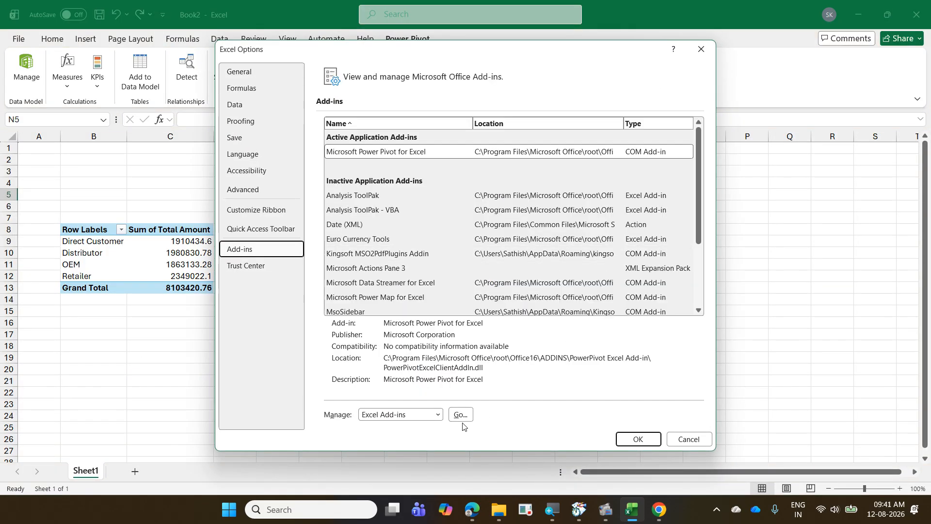
pyautogui.click(438, 415)
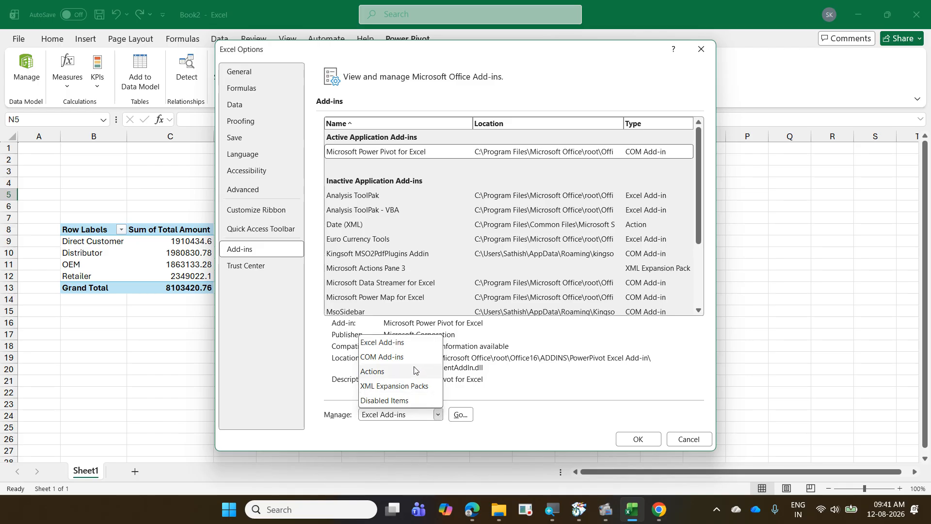
pyautogui.click(414, 358)
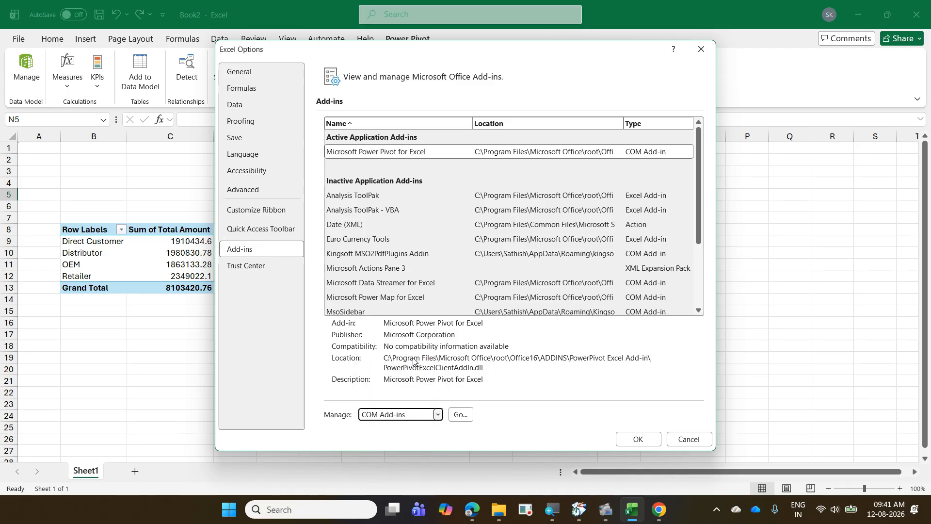
pyautogui.click(468, 416)
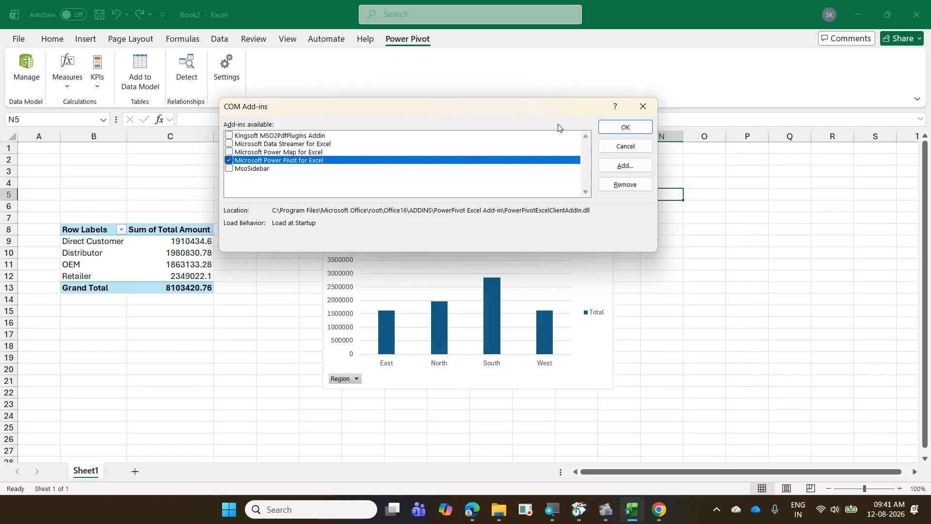
pyautogui.click(624, 127)
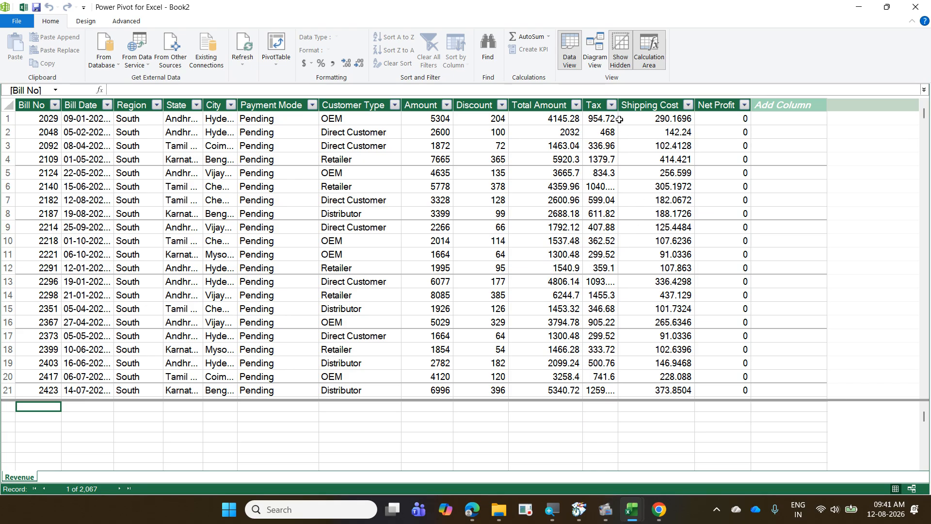
# In Power Pivot's diagram view, enlarge the Revenue table to show all its fields and create a hierarchy from Region.
pyautogui.click(597, 60)
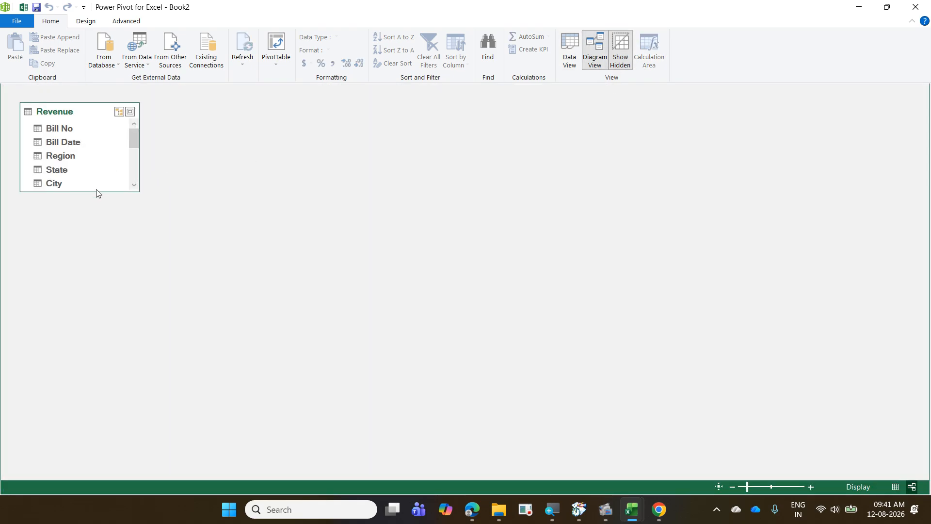
pyautogui.moveTo(95, 191); pyautogui.dragTo(85, 390)
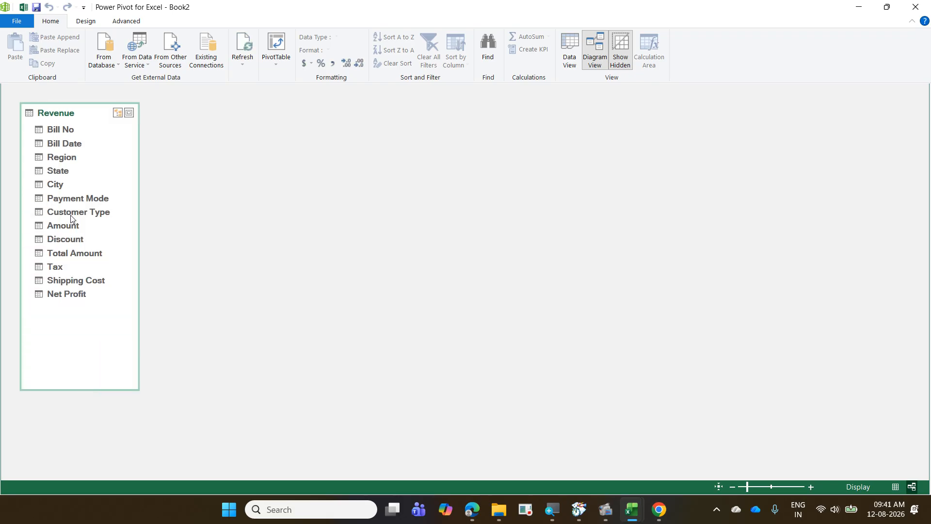
pyautogui.click(65, 158)
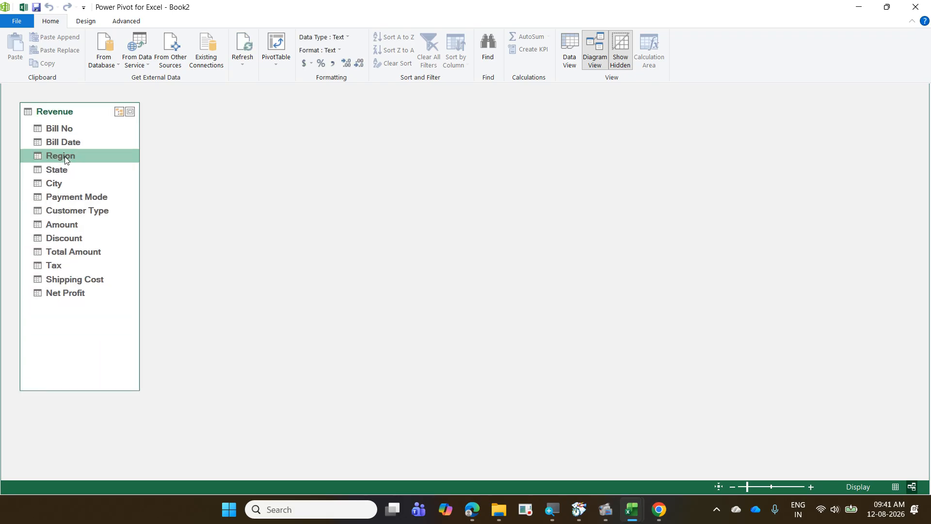
pyautogui.rightClick(65, 157)
pyautogui.click(102, 171)
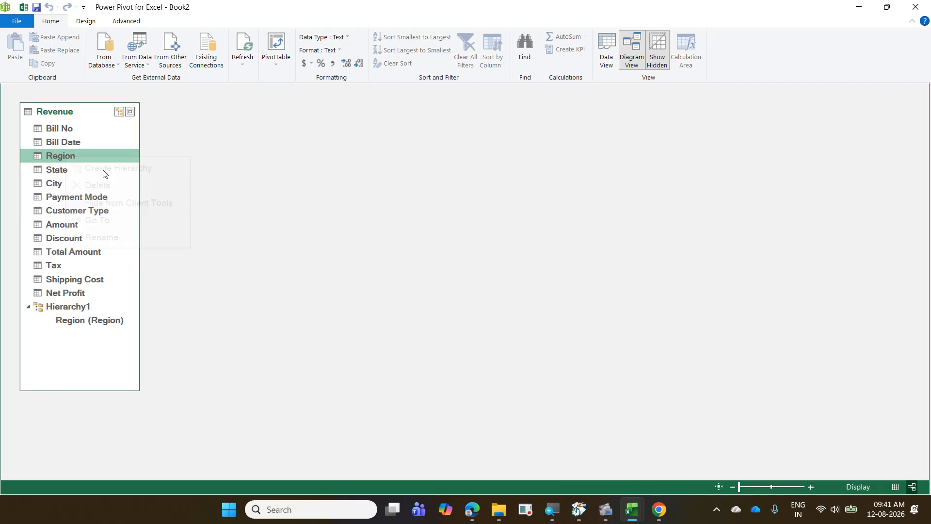
# Add State and City as levels below Region in Hierarchy1 of the Revenue table, and close the Power Pivot window.
pyautogui.click(91, 373)
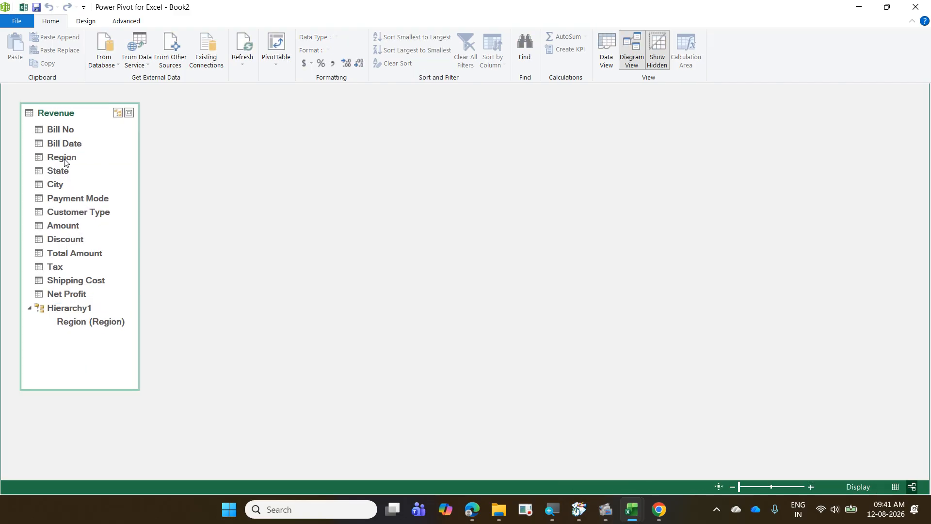
pyautogui.click(73, 174)
pyautogui.moveTo(72, 176); pyautogui.dragTo(83, 317)
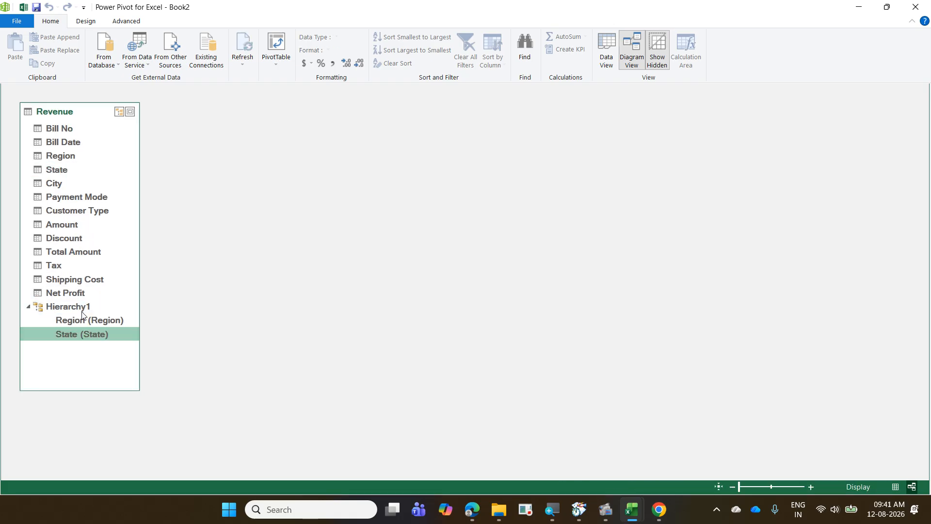
pyautogui.click(66, 184)
pyautogui.moveTo(72, 182); pyautogui.dragTo(88, 311)
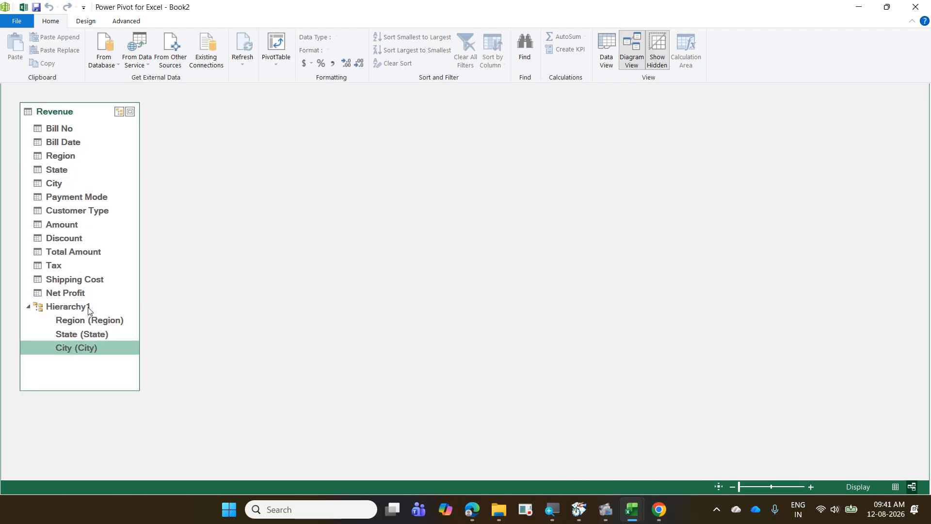
pyautogui.click(915, 6)
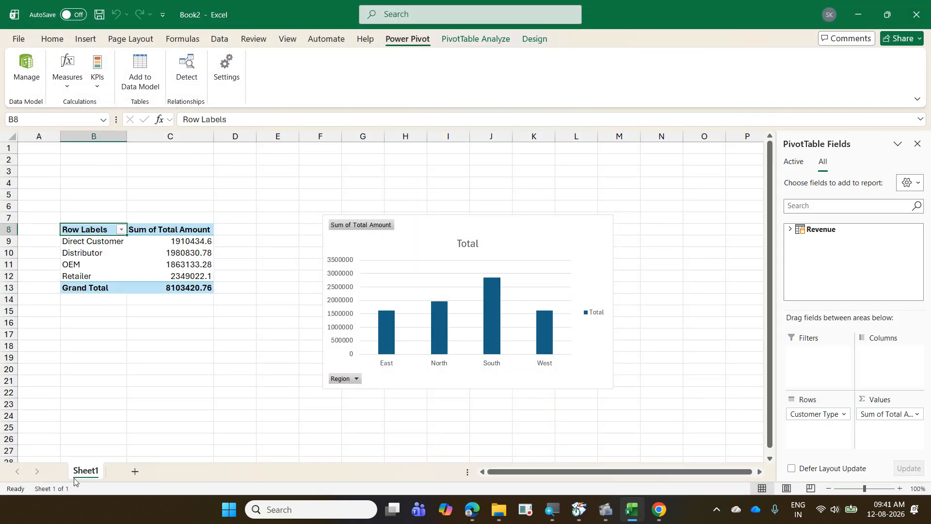
# Add a new worksheet and insert a PivotChart at cell A1 based on the workbook's Data Model.
pyautogui.click(134, 471)
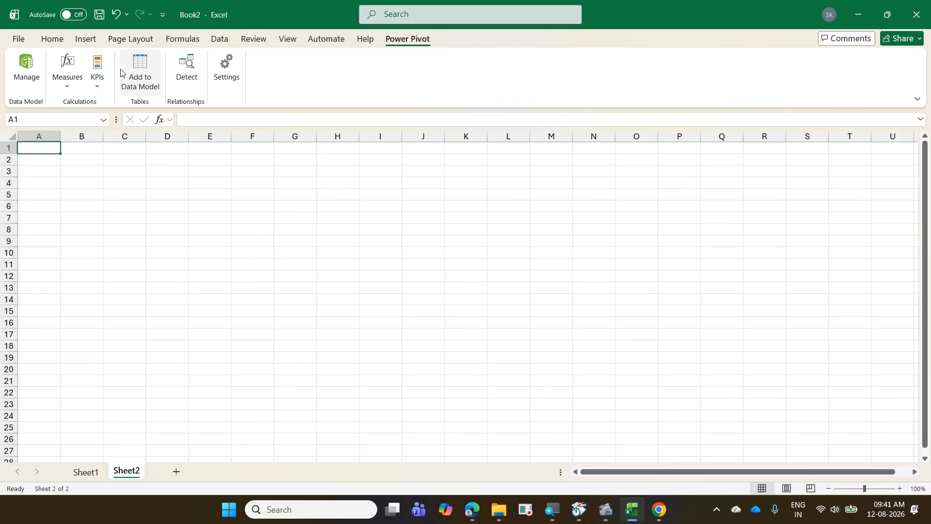
pyautogui.click(87, 38)
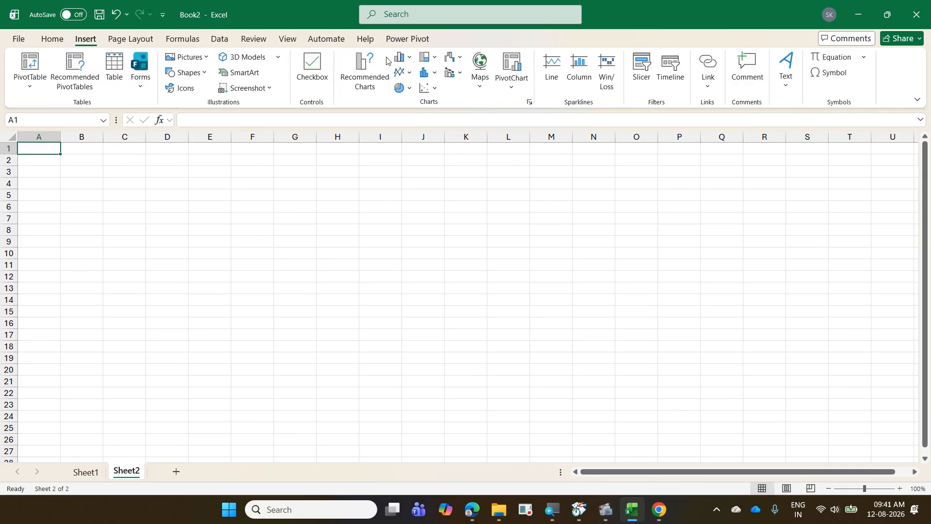
pyautogui.click(512, 89)
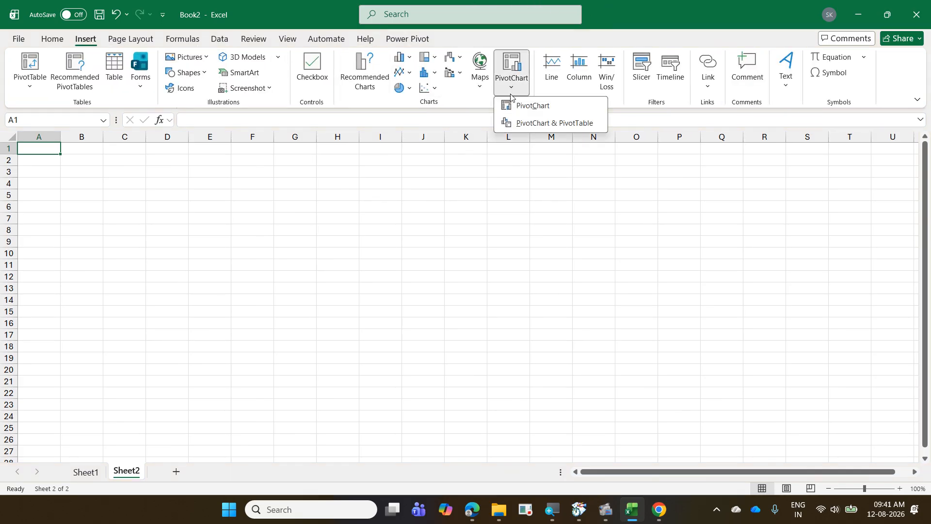
pyautogui.click(514, 106)
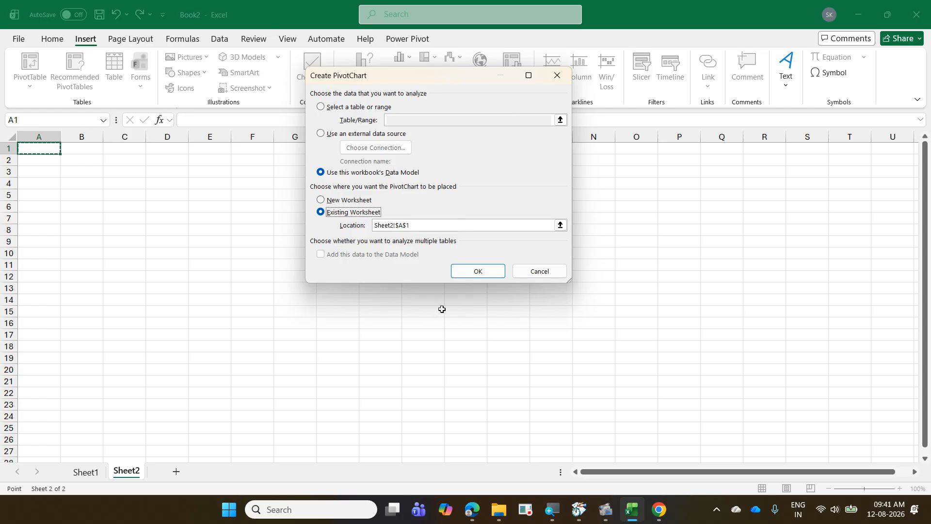
pyautogui.click(479, 275)
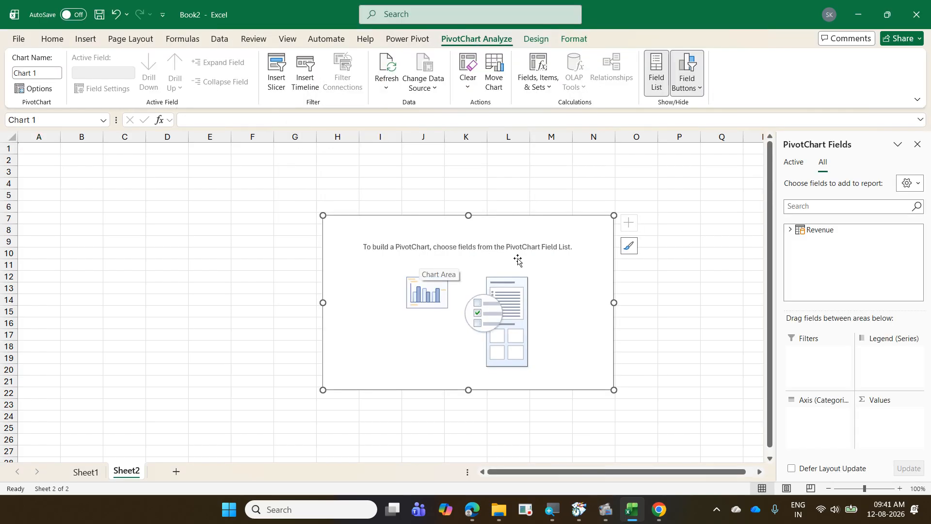
# Put Hierarchy1 on the PivotChart's axis and Total Amount in its values, and enlarge the chart to start at column E.
pyautogui.click(789, 231)
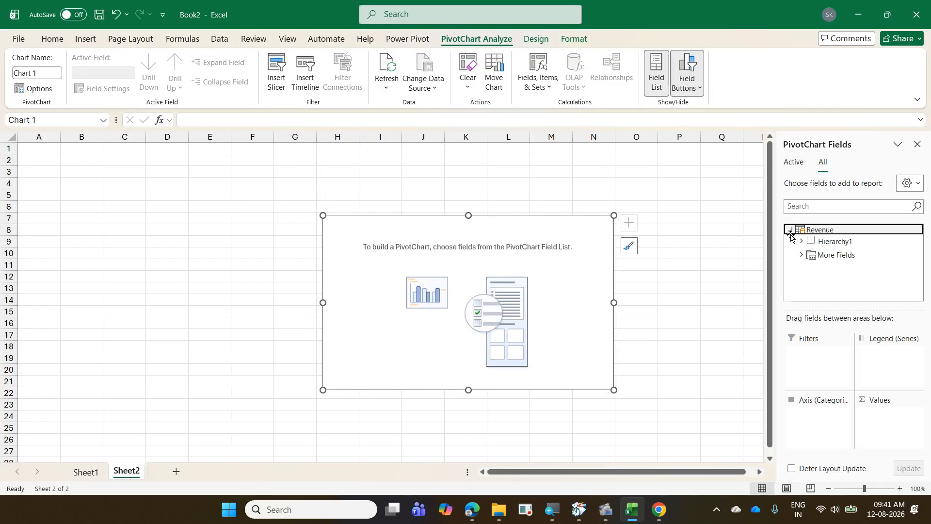
pyautogui.moveTo(830, 241); pyautogui.dragTo(801, 430)
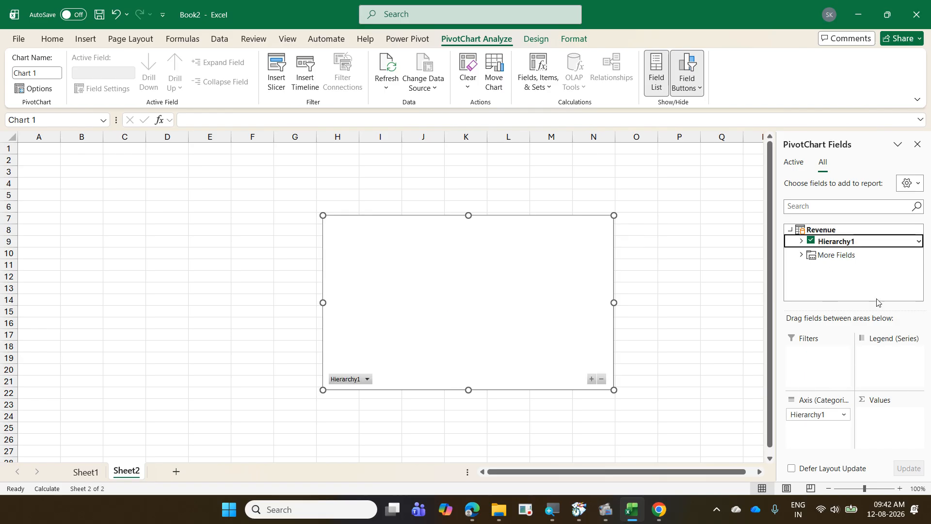
pyautogui.click(801, 254)
pyautogui.scroll(-4, 846, 257)
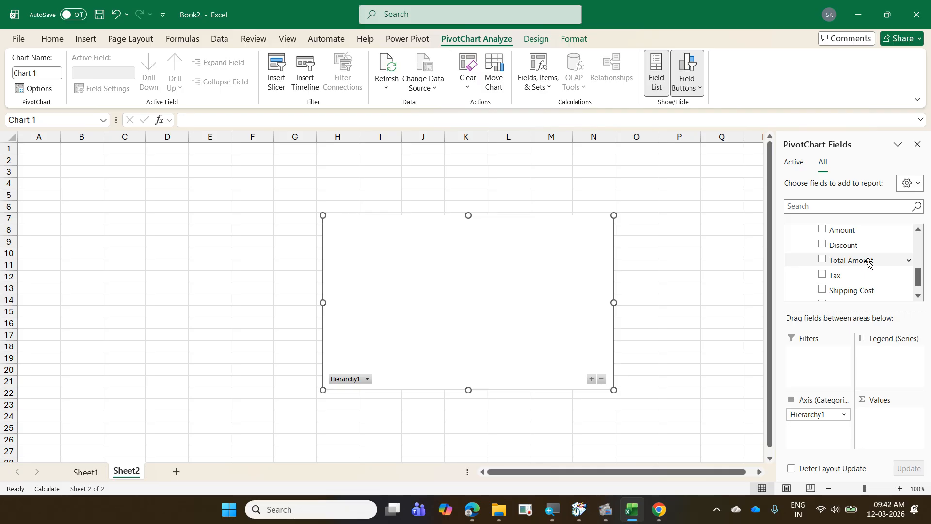
pyautogui.moveTo(868, 260)
pyautogui.mouseDown()
pyautogui.moveTo(873, 430)
pyautogui.moveTo(891, 432)
pyautogui.mouseUp()
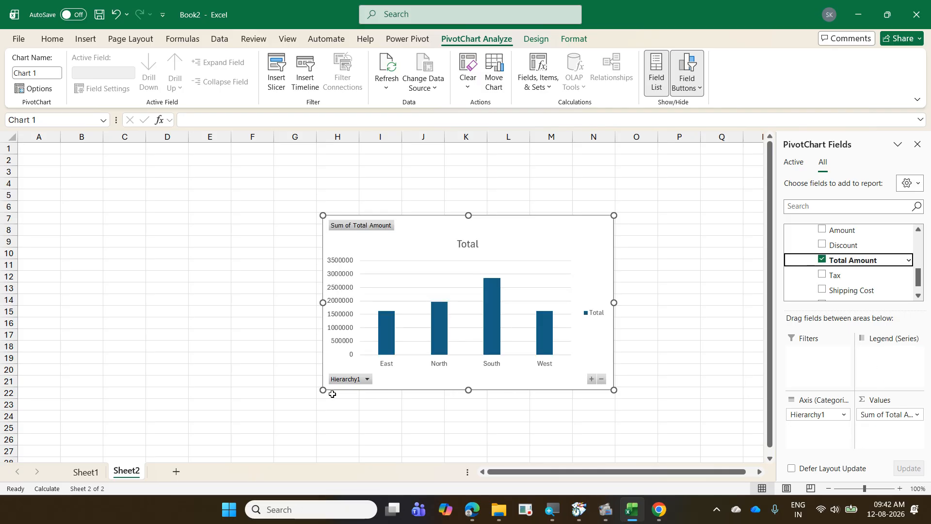
pyautogui.moveTo(323, 390); pyautogui.dragTo(204, 410)
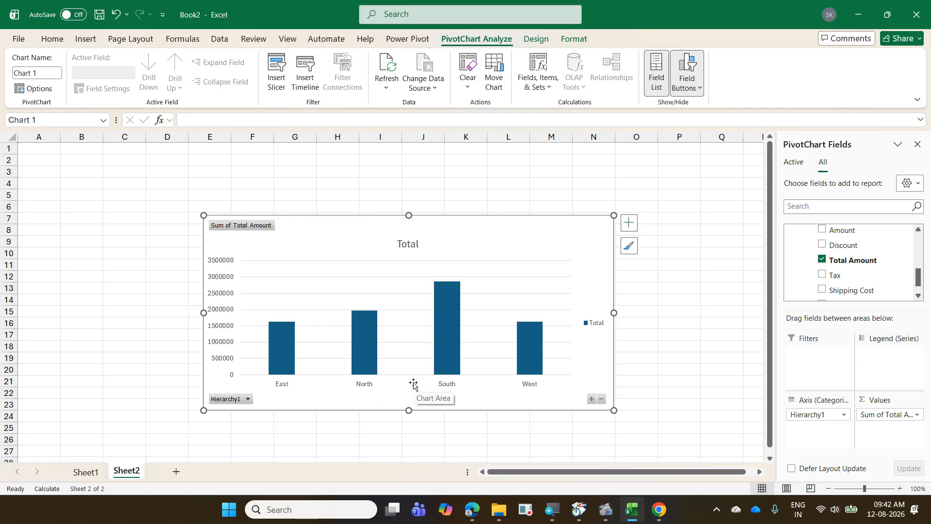
# Drill the PivotChart down from South to Karnataka's cities, and drill back up to the region level.
pyautogui.doubleClick(447, 327)
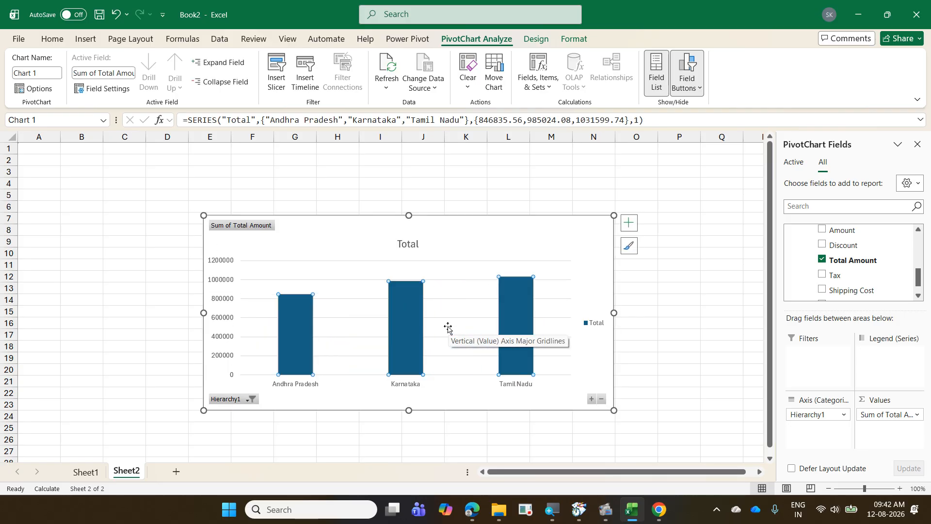
pyautogui.doubleClick(418, 311)
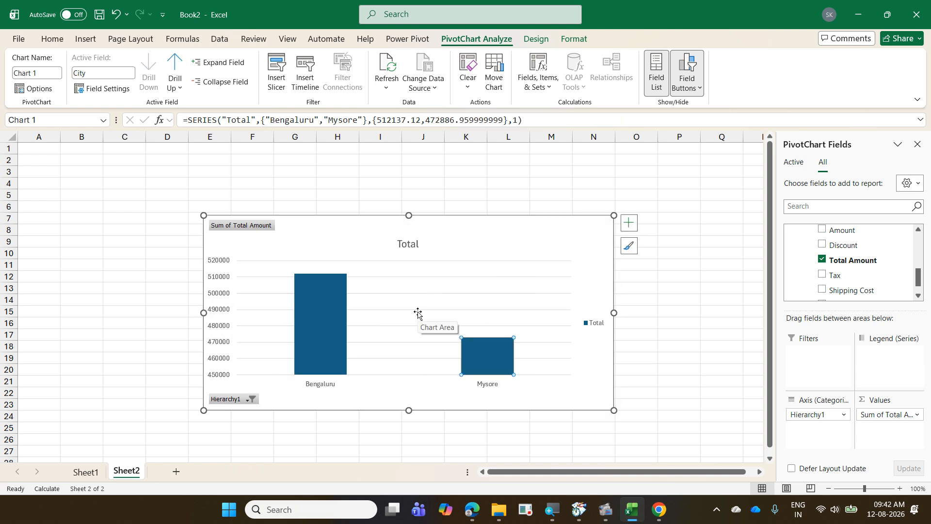
pyautogui.click(172, 66)
pyautogui.click(172, 66)
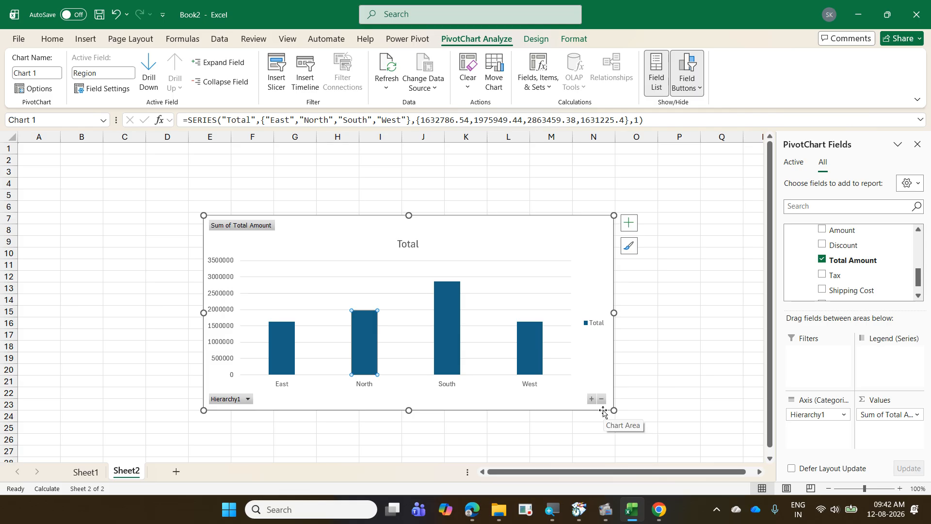
# Expand the entire PivotChart axis to state and city levels, and collapse it back to regions.
pyautogui.click(591, 399)
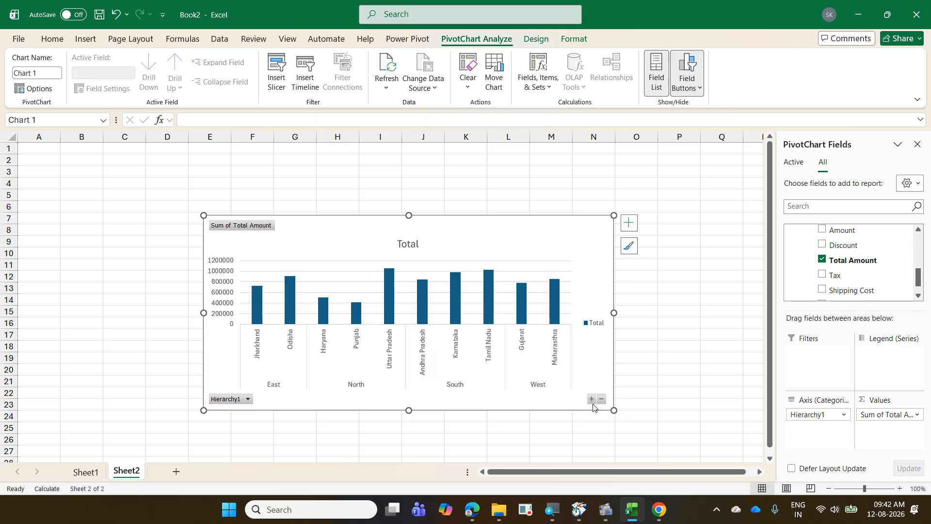
pyautogui.click(592, 400)
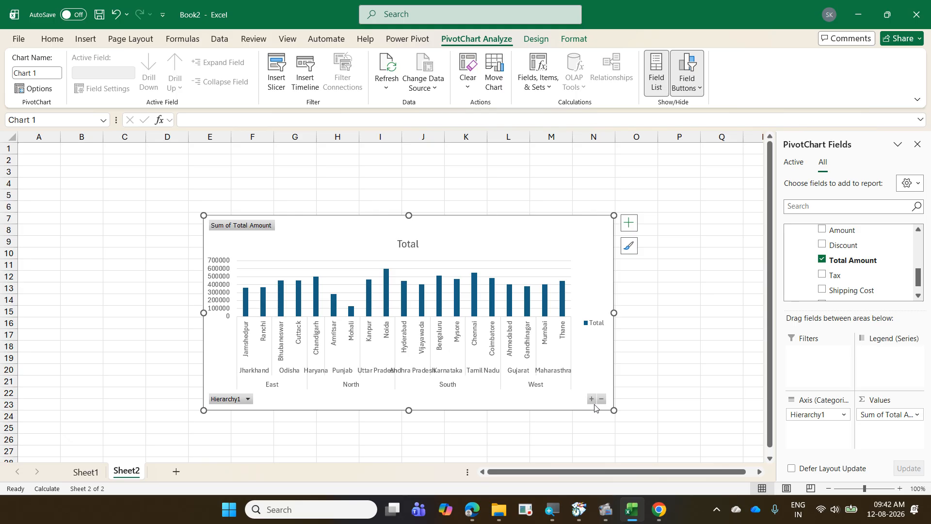
pyautogui.click(601, 400)
pyautogui.click(601, 400)
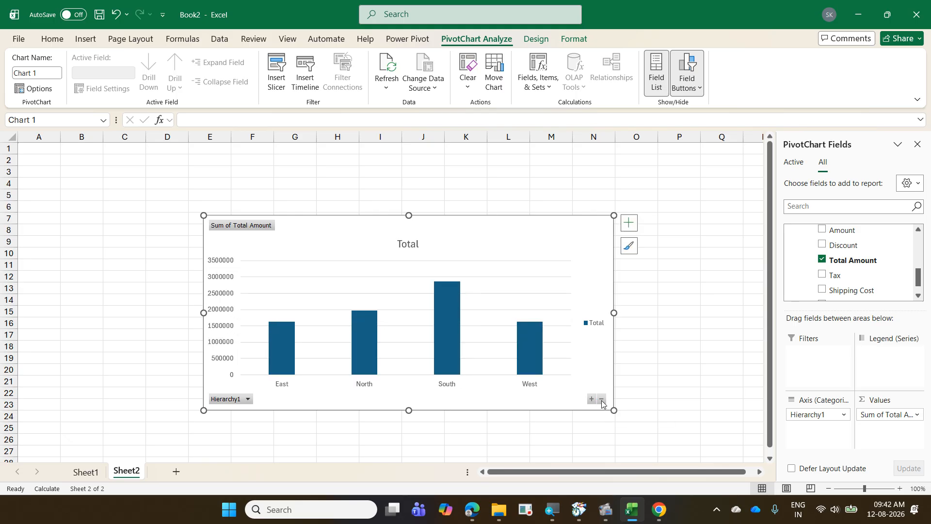
# Move the PivotChart over columns A to J and insert a PivotTable from the Data Model at cell M6 of Sheet2.
pyautogui.moveTo(536, 237); pyautogui.dragTo(366, 214)
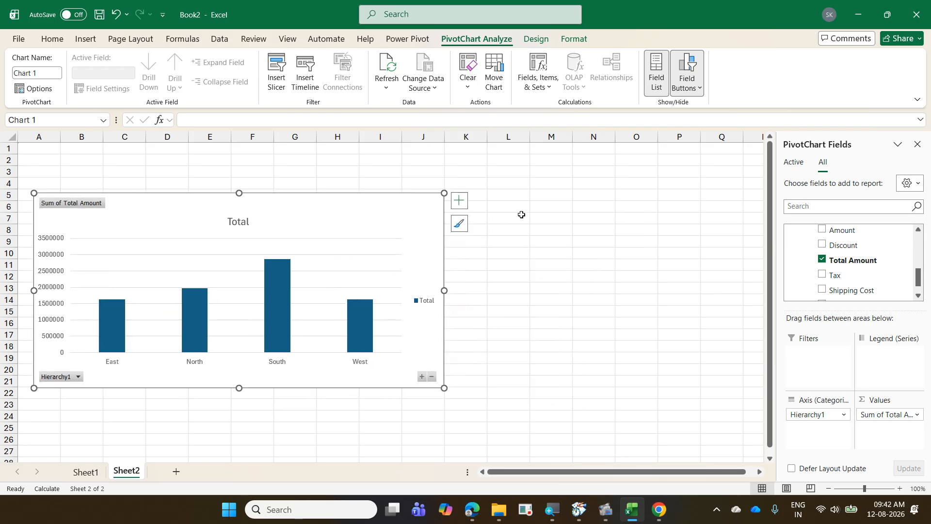
pyautogui.click(549, 207)
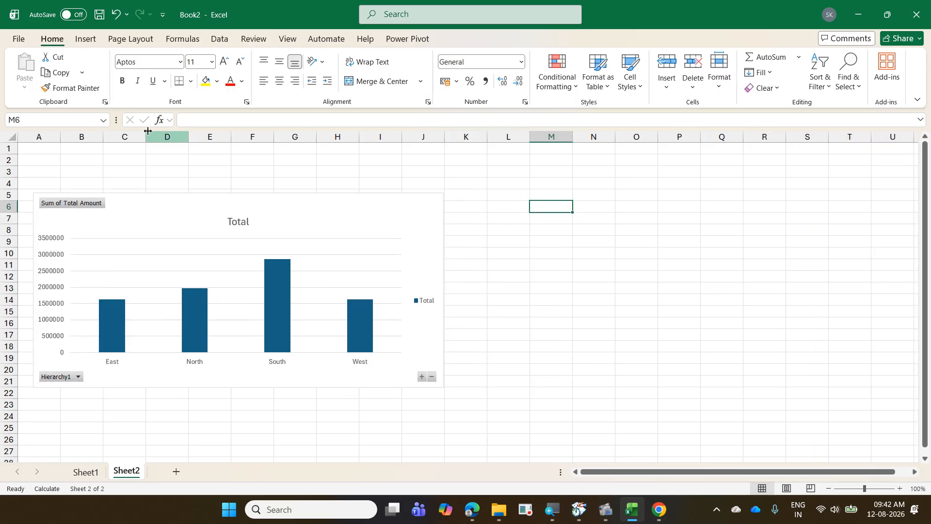
pyautogui.click(92, 40)
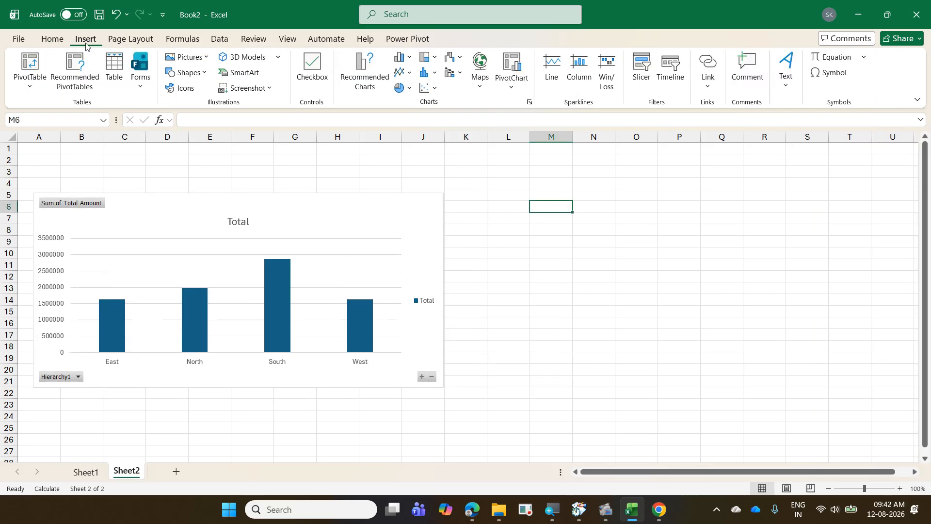
pyautogui.click(44, 88)
pyautogui.click(68, 139)
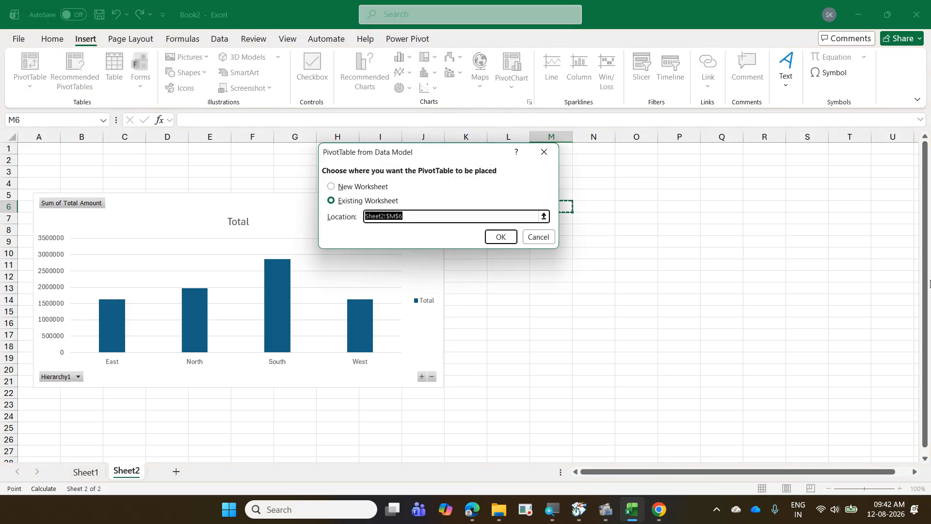
pyautogui.click(510, 241)
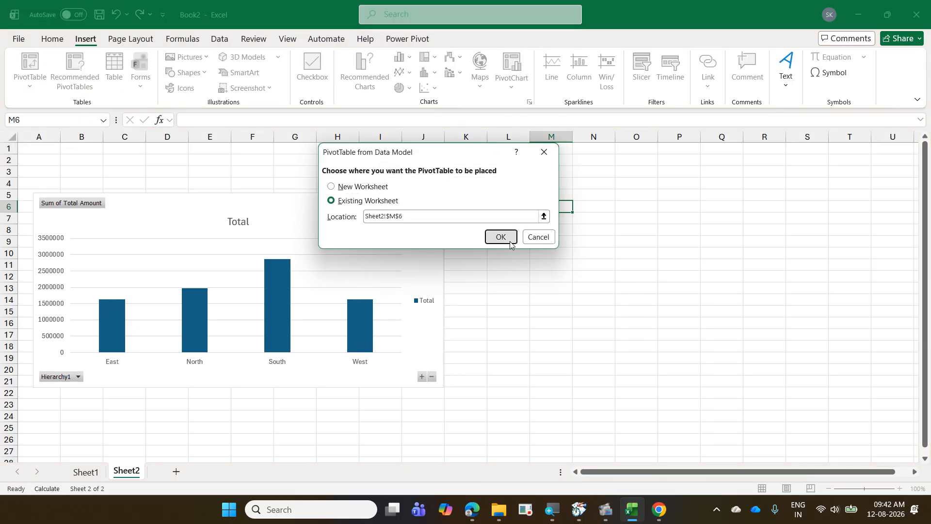
# Put Hierarchy1 in the new PivotTable's rows and Net Profit in its values.
pyautogui.click(799, 232)
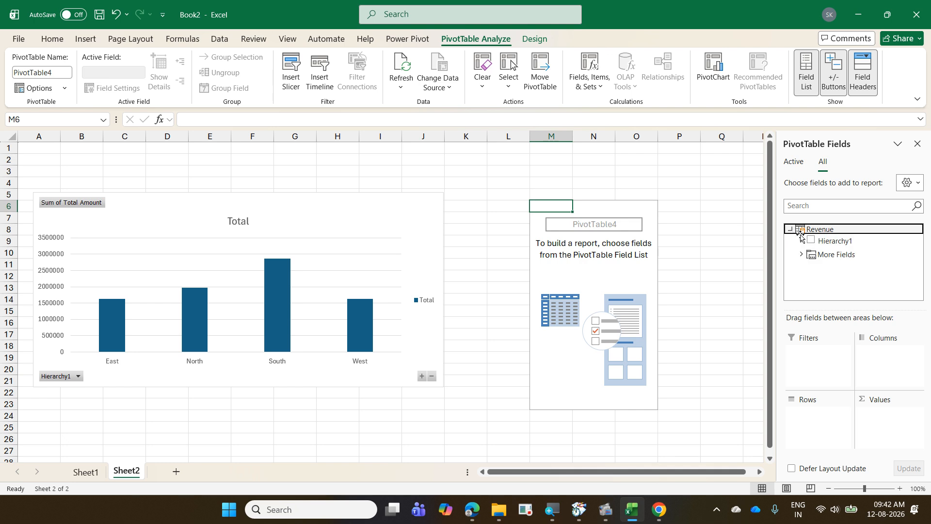
pyautogui.moveTo(843, 246); pyautogui.dragTo(806, 415)
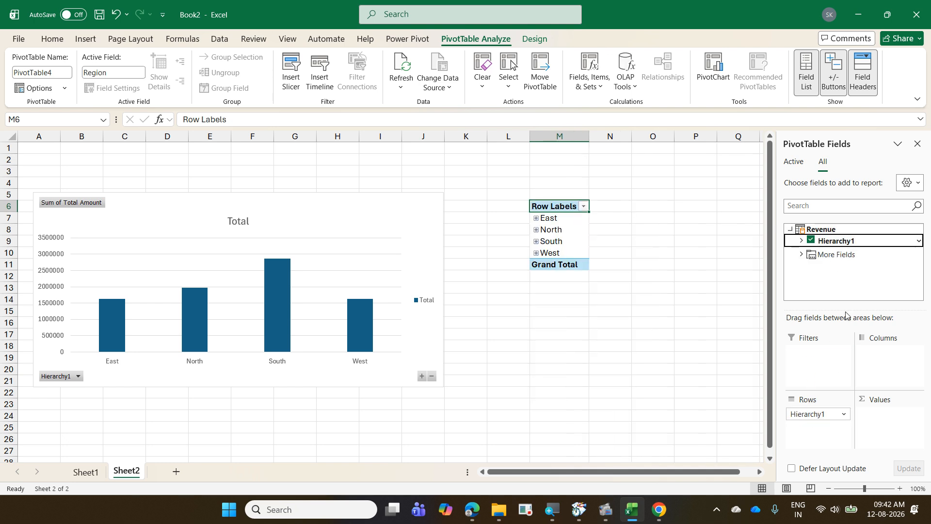
pyautogui.click(801, 255)
pyautogui.scroll(-2, 872, 261)
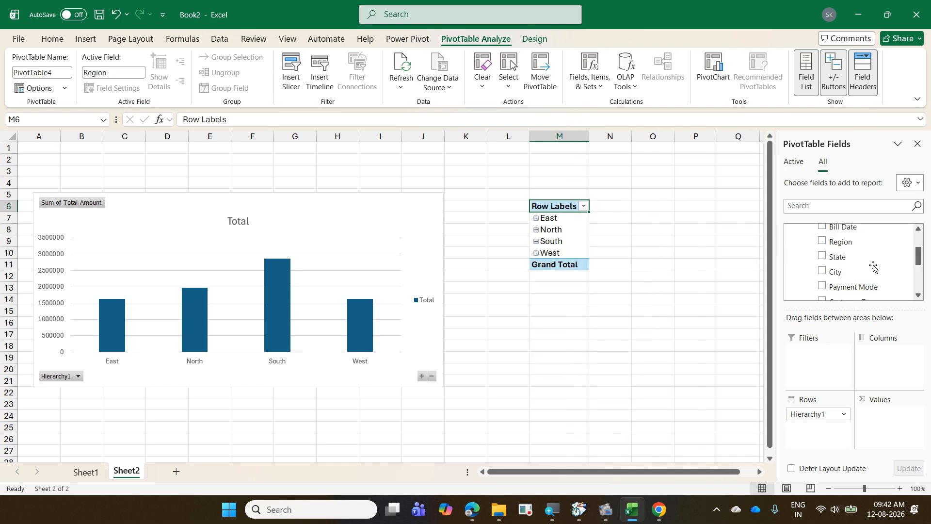
pyautogui.scroll(-3, 873, 266)
pyautogui.moveTo(851, 287); pyautogui.dragTo(869, 420)
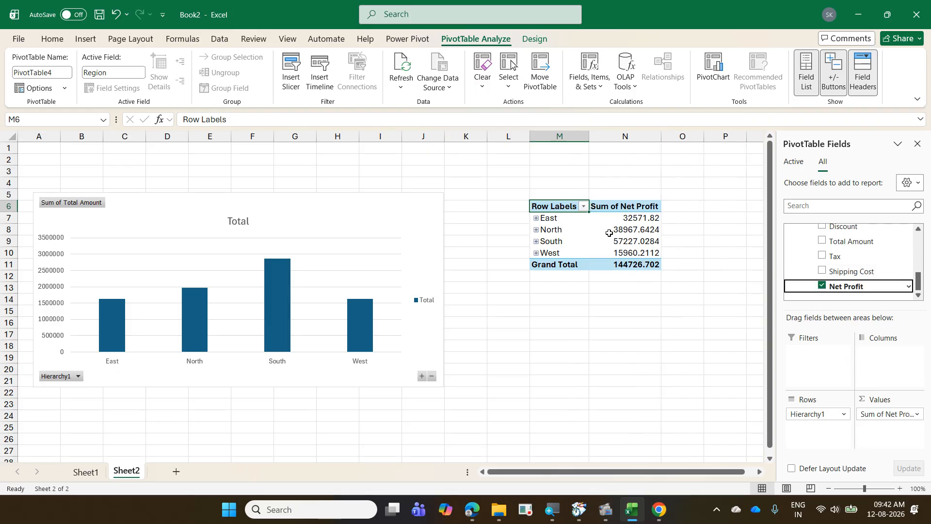
# Drill the PivotTable down from North to Punjab's cities, and drill back up to the region level.
pyautogui.doubleClick(566, 229)
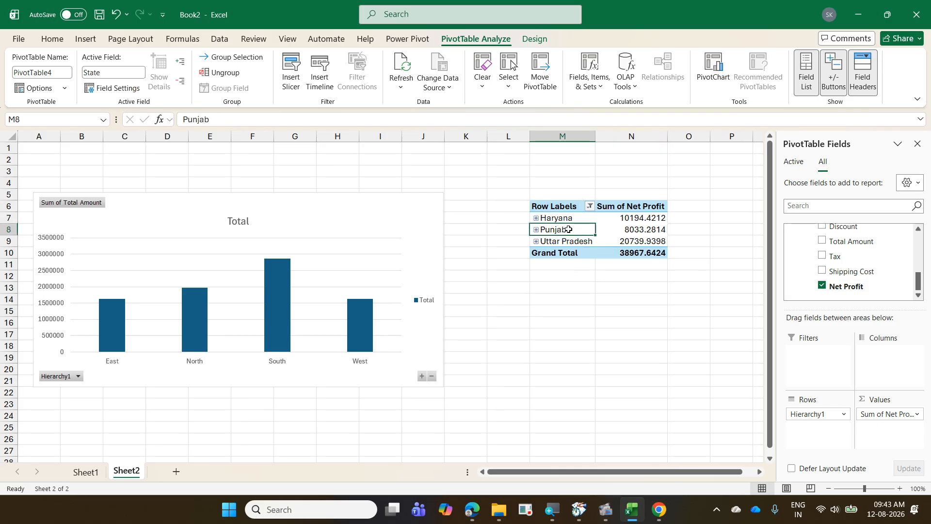
pyautogui.doubleClick(568, 229)
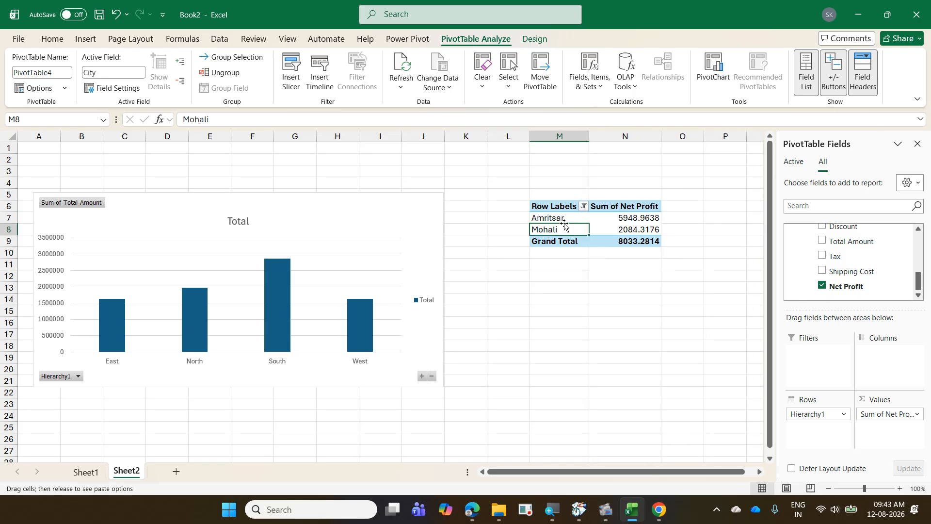
pyautogui.rightClick(557, 233)
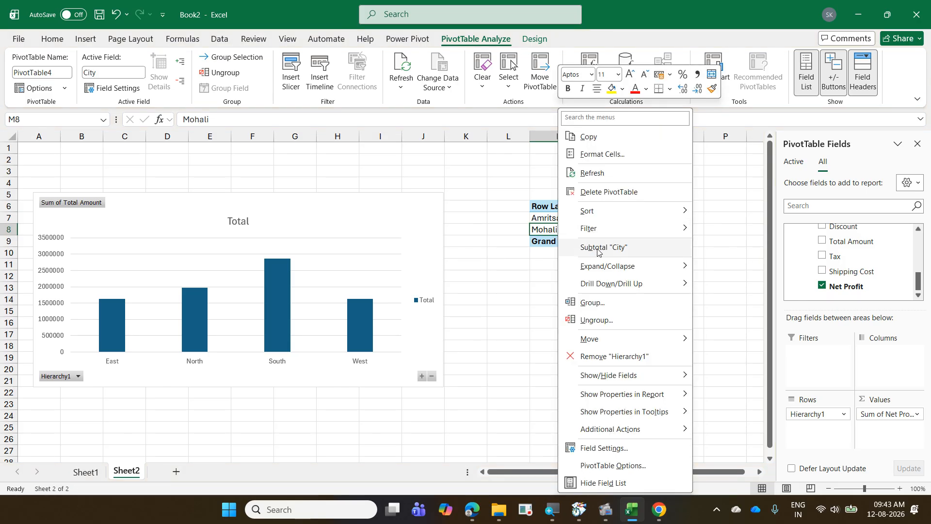
pyautogui.moveTo(630, 283)
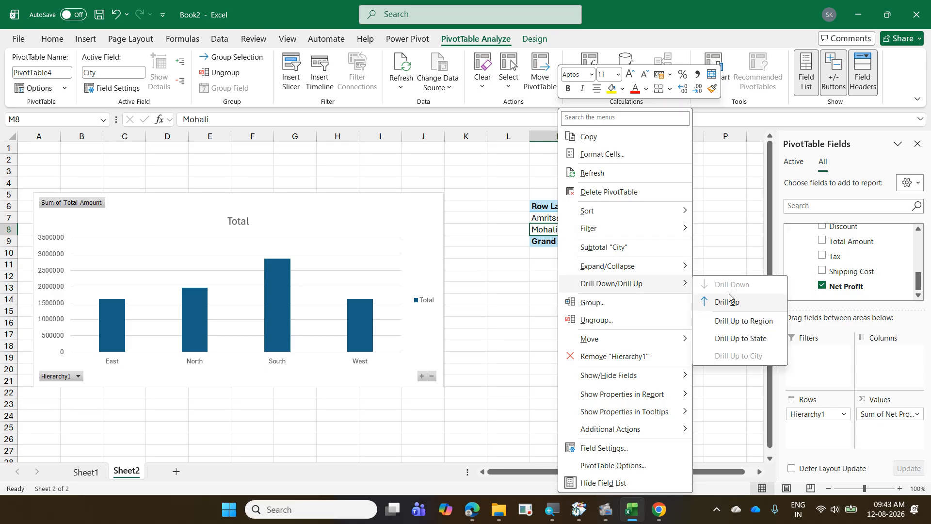
pyautogui.click(742, 303)
pyautogui.rightClick(557, 231)
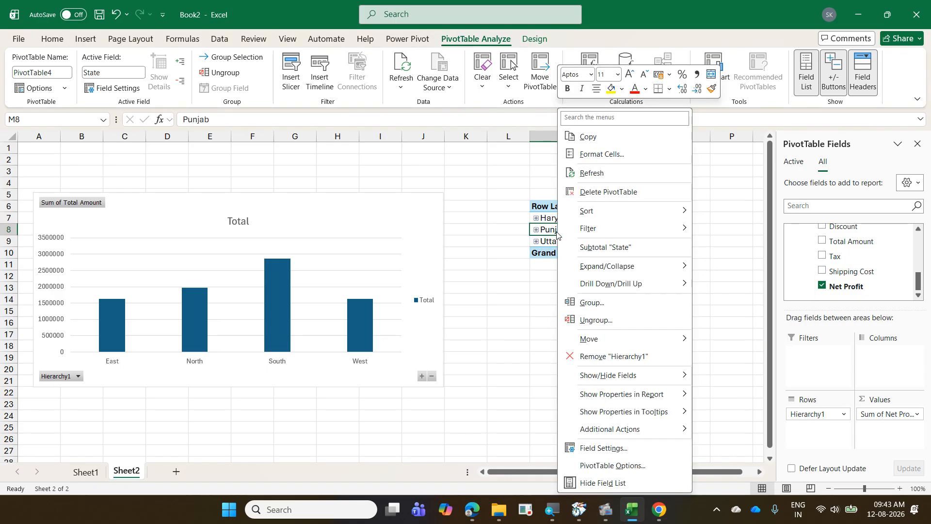
pyautogui.moveTo(633, 285)
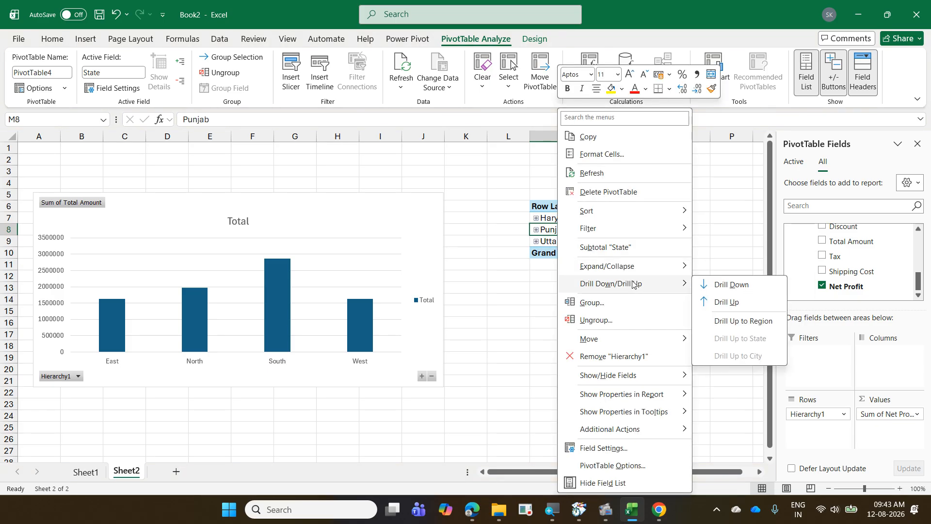
pyautogui.click(742, 303)
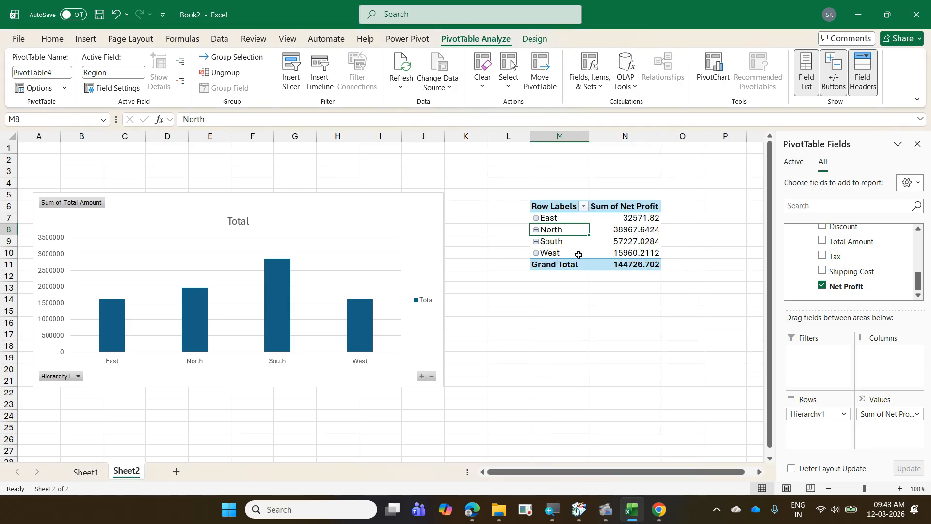
# Expand East and its state Jharkhand in the PivotTable, and close the workbook without saving.
pyautogui.click(536, 219)
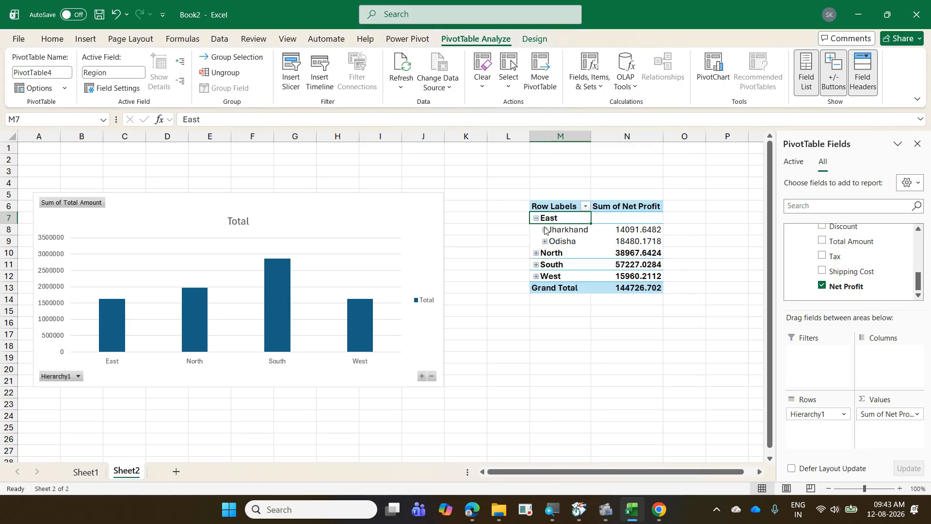
pyautogui.click(545, 230)
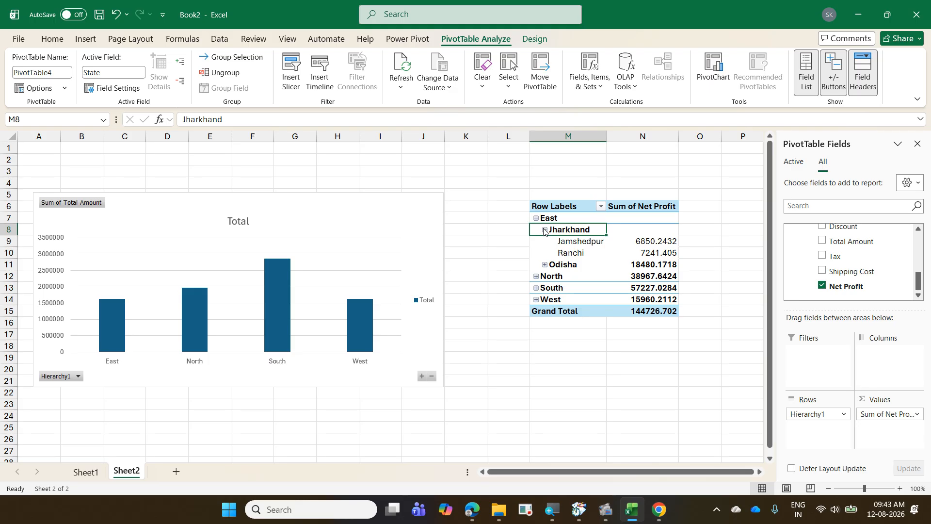
pyautogui.click(913, 14)
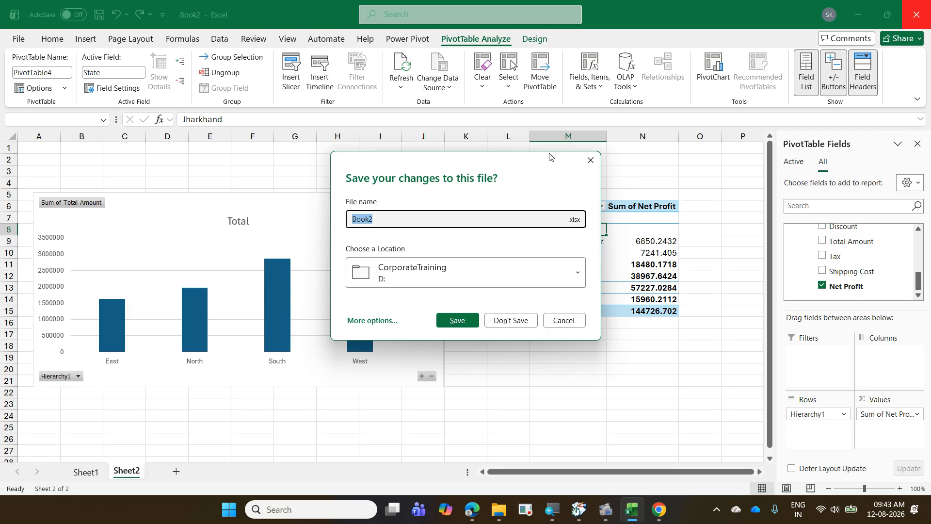
pyautogui.click(515, 321)
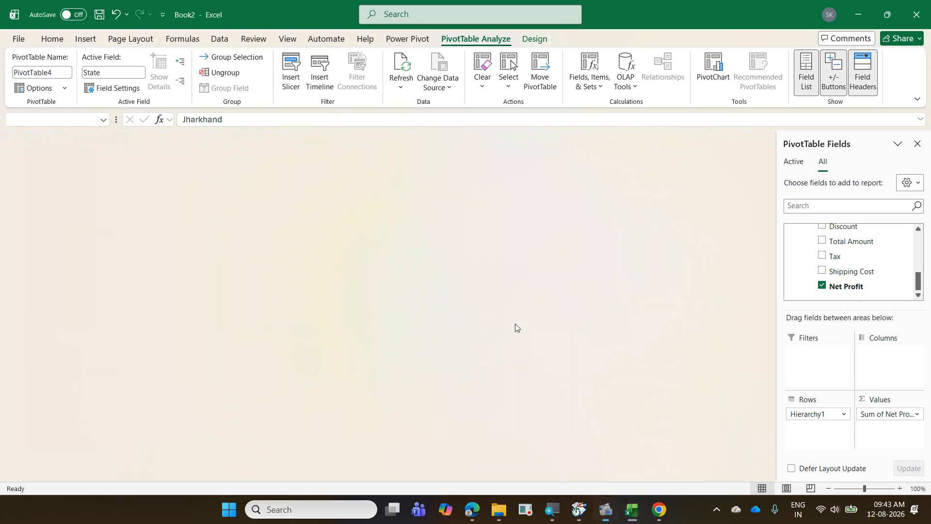
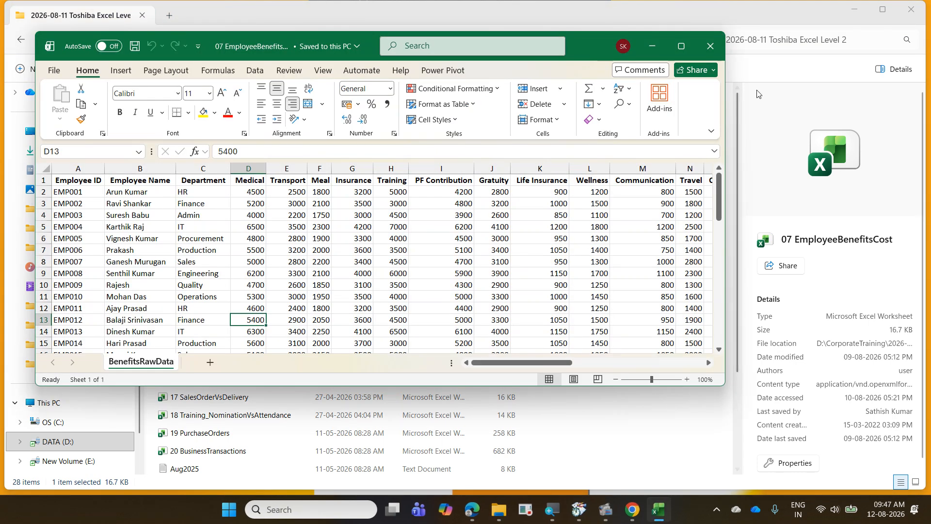
# Maximize the 07 EmployeeBenefitsCost workbook and review its column headers from Medical through Mobile Allowance, returning to the Department header.
pyautogui.click(689, 46)
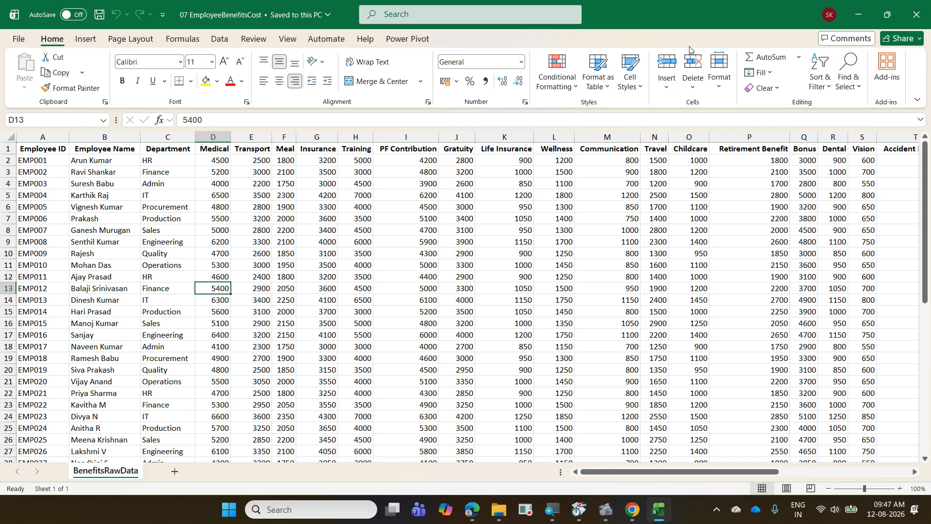
pyautogui.hotkey('ctrl', 'Up')
pyautogui.press('Right')
pyautogui.press('Right')
pyautogui.press('Right')
pyautogui.press('Right')
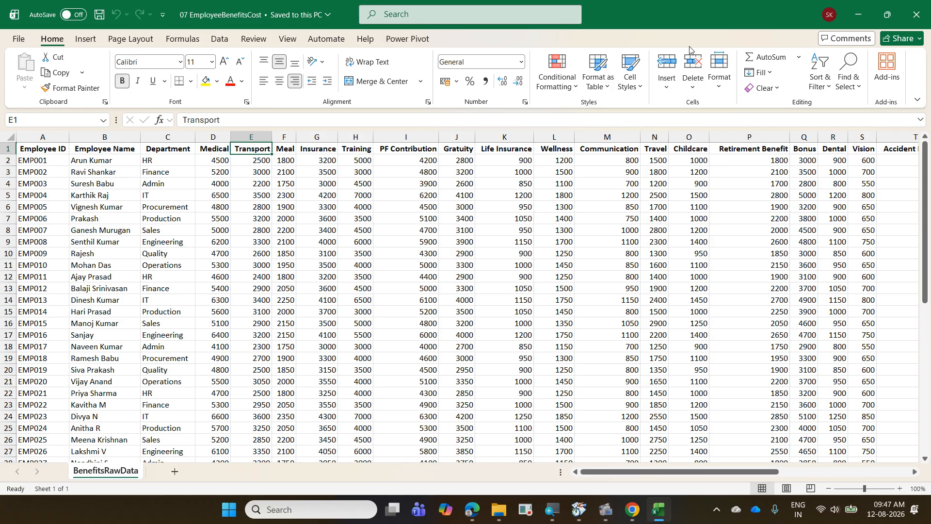
pyautogui.press('Right')
pyautogui.press('Right')
pyautogui.press('Right')
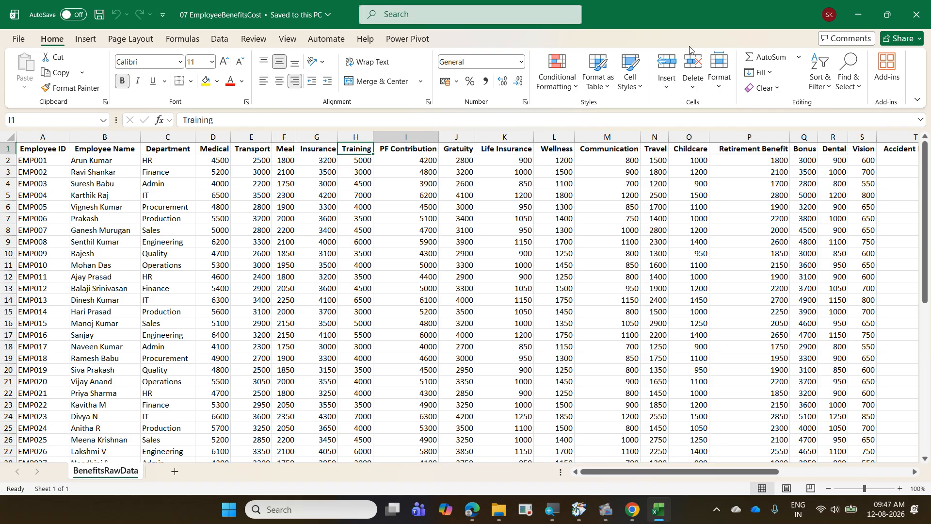
pyautogui.press('Right')
pyautogui.press('Right')
pyautogui.press('Right')
pyautogui.press('Right')
pyautogui.press('Right')
pyautogui.press('Right')
pyautogui.press('Right')
pyautogui.press('Right')
pyautogui.press('Right')
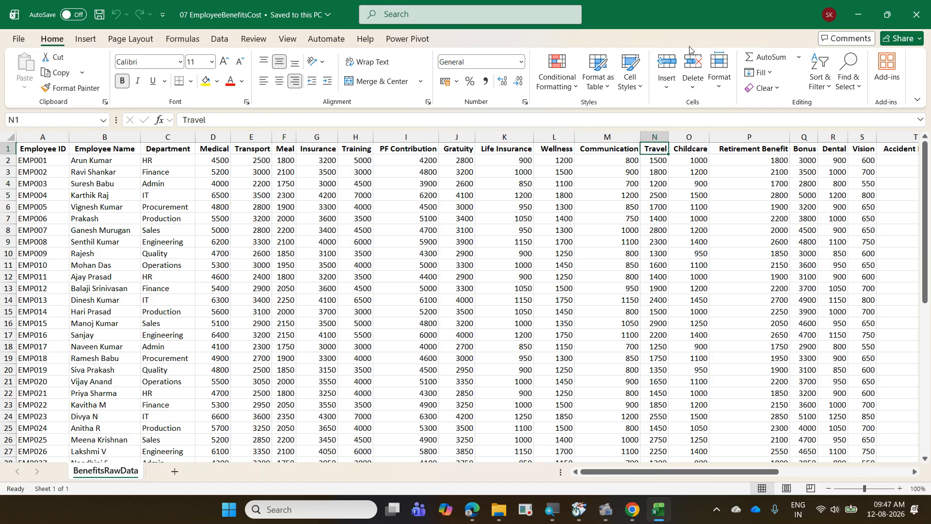
pyautogui.press('Right')
pyautogui.press('Right')
pyautogui.press('Right')
pyautogui.press('Right')
pyautogui.press('Right')
pyautogui.press('Right')
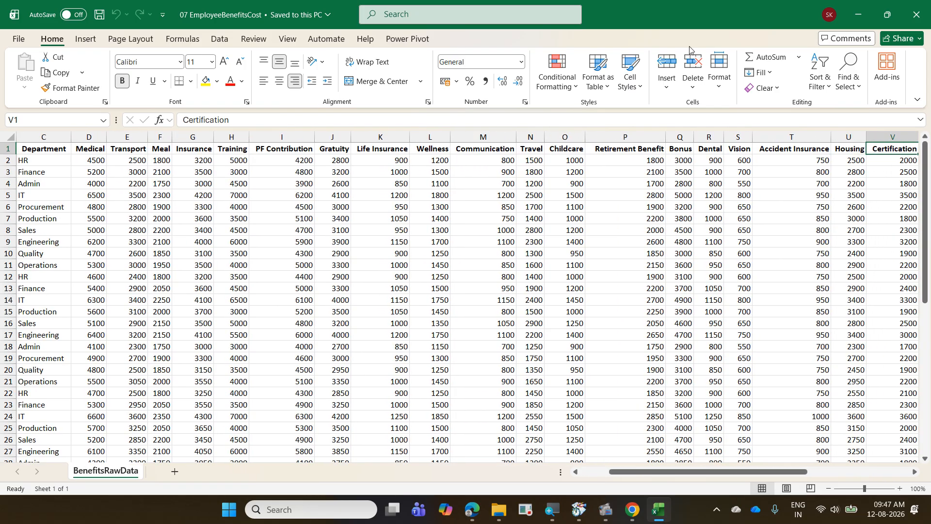
pyautogui.press('Right')
pyautogui.press('Right')
pyautogui.press('Right')
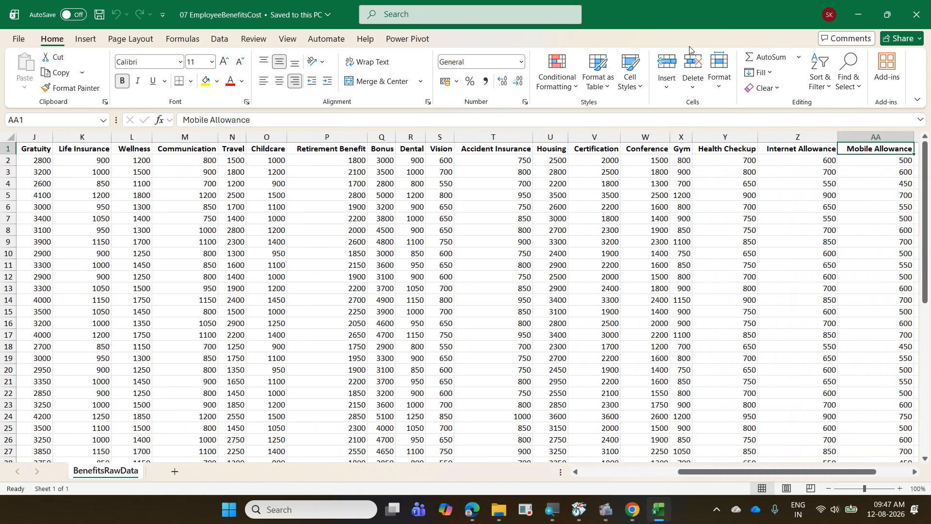
pyautogui.hotkey('ctrl', 'Home')
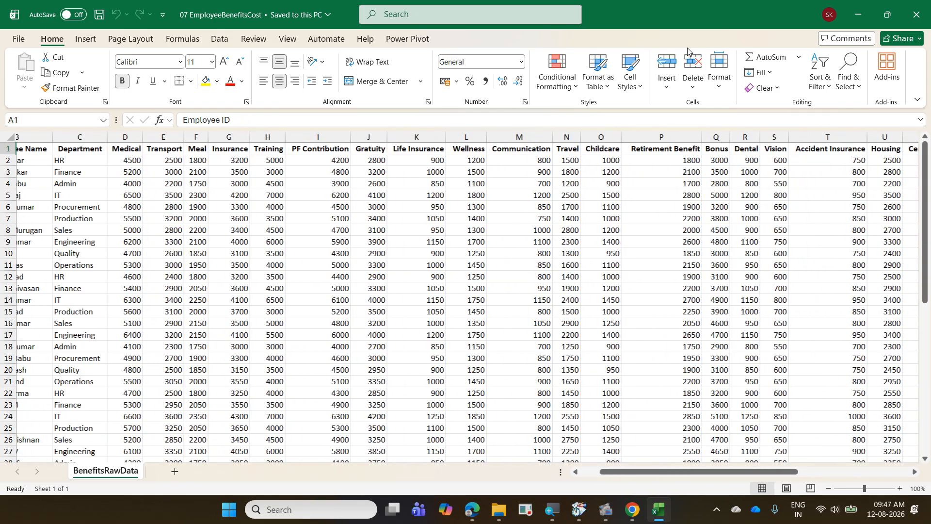
pyautogui.press('Right')
pyautogui.press('Right')
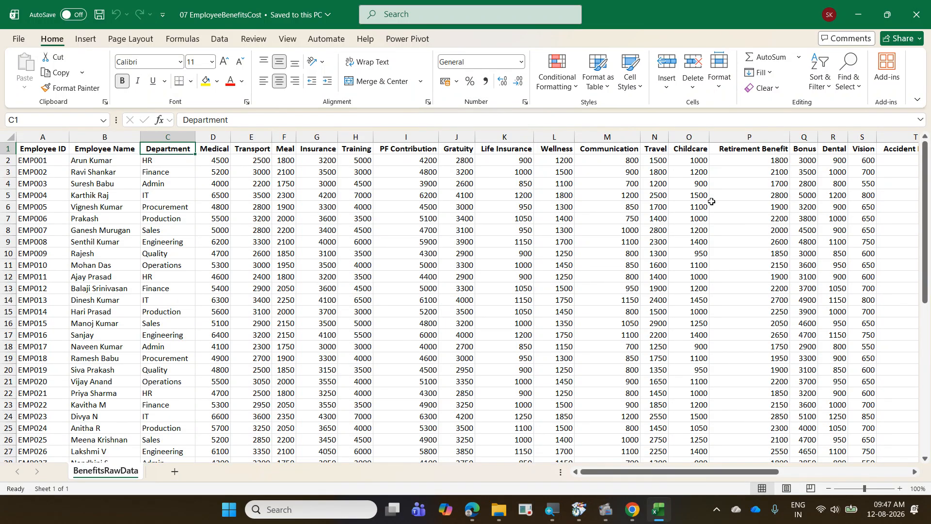
# Examine how the BenefitsRawData sheet lists each employee's name and department, with every benefit cost in a separate column from Medical onward.
pyautogui.click(181, 162)
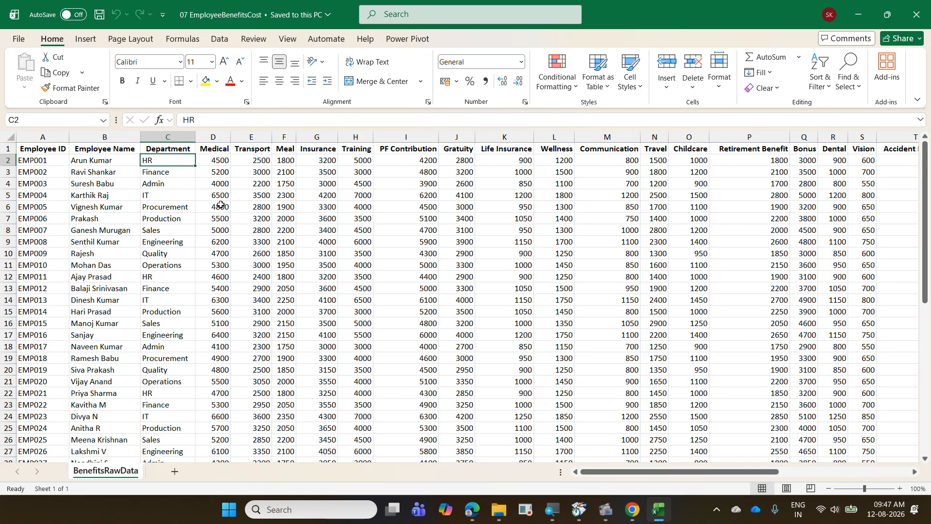
pyautogui.click(168, 175)
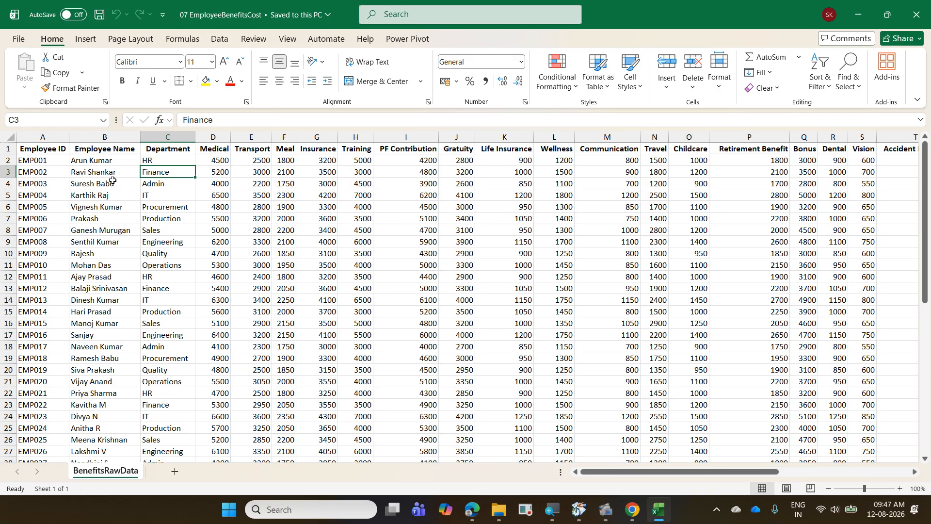
pyautogui.click(123, 169)
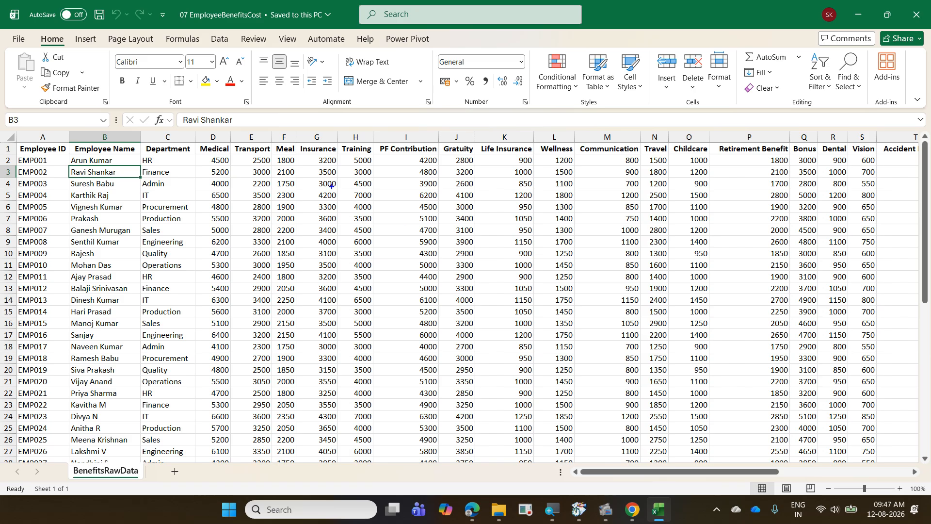
pyautogui.moveTo(196, 140)
pyautogui.mouseDown()
pyautogui.moveTo(323, 152)
pyautogui.moveTo(913, 158)
pyautogui.mouseUp()
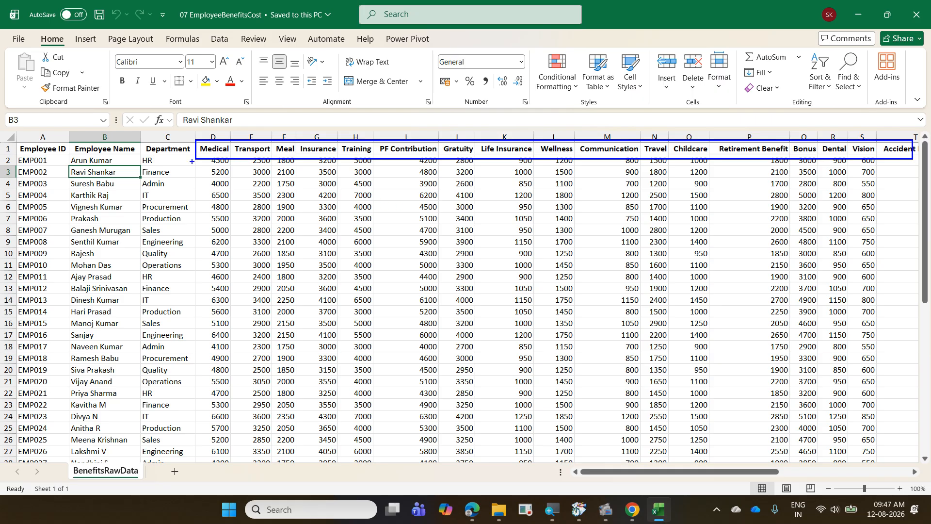
pyautogui.moveTo(192, 162)
pyautogui.mouseDown()
pyautogui.moveTo(235, 163)
pyautogui.moveTo(192, 133)
pyautogui.moveTo(190, 166)
pyautogui.moveTo(201, 168)
pyautogui.moveTo(227, 122)
pyautogui.moveTo(356, 133)
pyautogui.mouseUp()
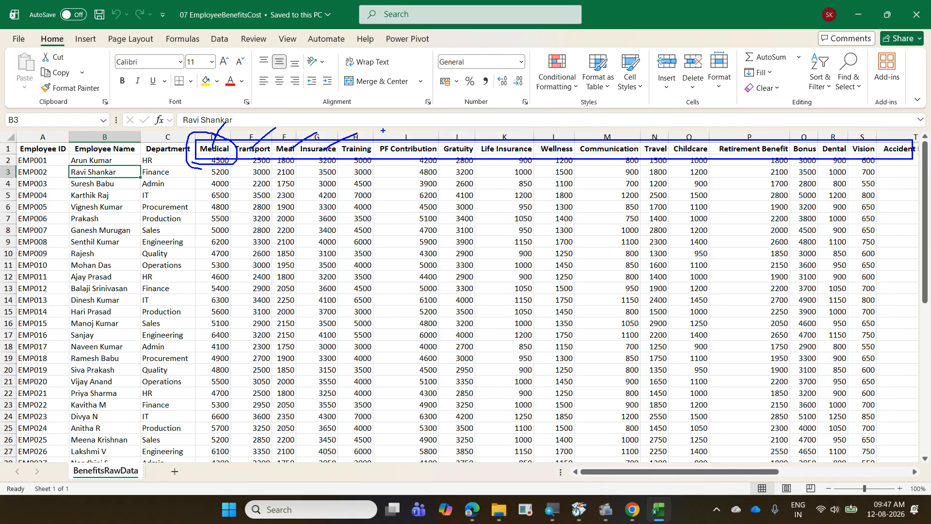
pyautogui.press('Escape')
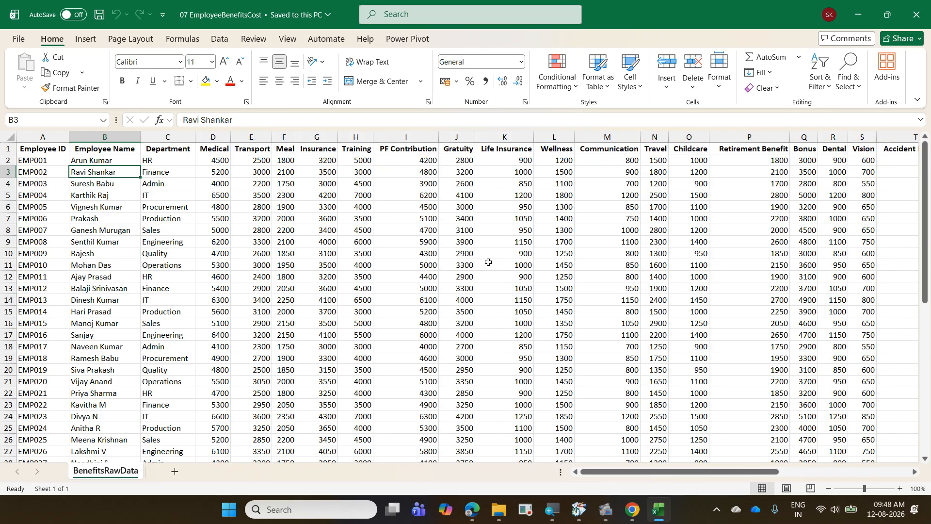
pyautogui.click(57, 158)
pyautogui.click(82, 159)
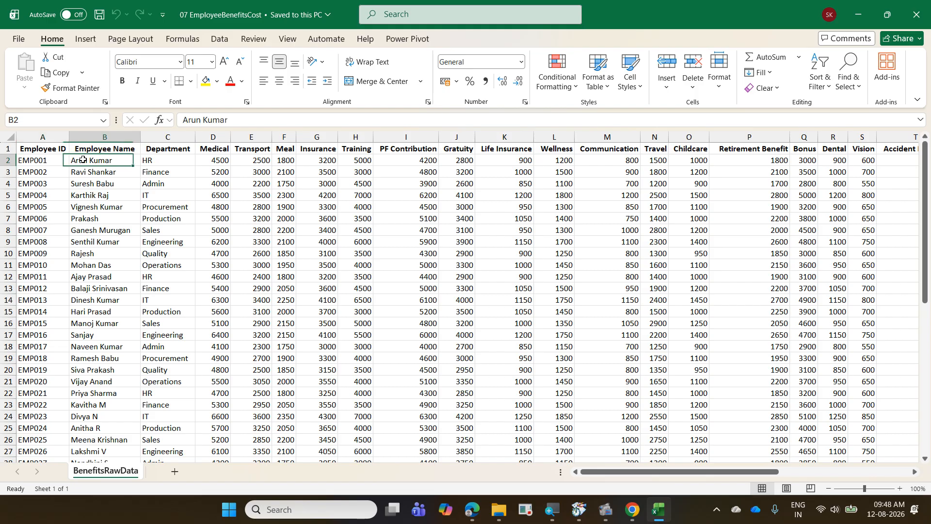
pyautogui.click(152, 161)
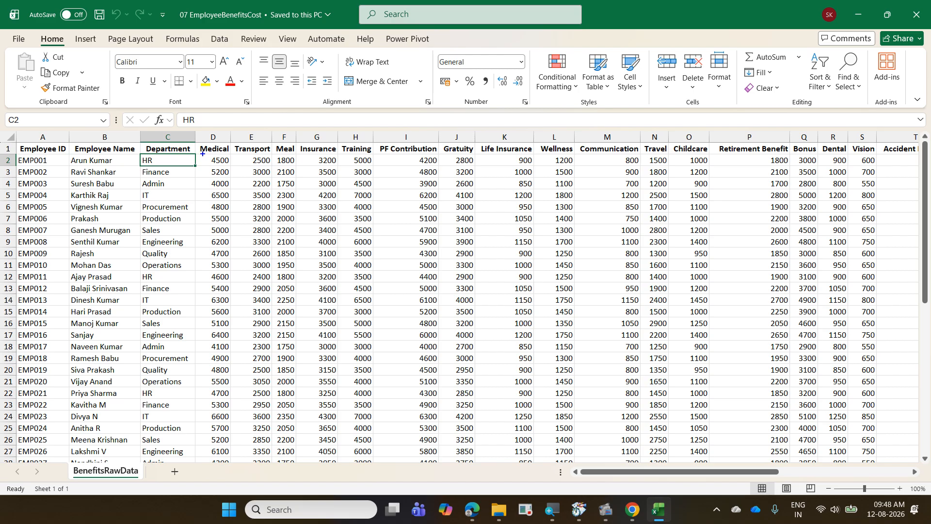
pyautogui.moveTo(202, 154); pyautogui.dragTo(224, 166)
pyautogui.moveTo(203, 129)
pyautogui.mouseDown()
pyautogui.moveTo(221, 142)
pyautogui.moveTo(226, 113)
pyautogui.mouseUp()
pyautogui.moveTo(247, 161); pyautogui.dragTo(260, 155)
pyautogui.moveTo(226, 206); pyautogui.dragTo(927, 206)
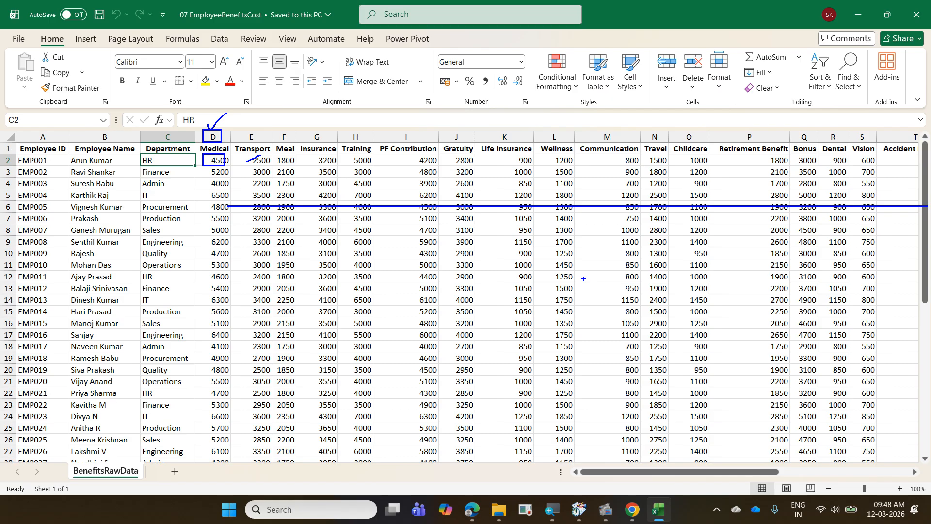
pyautogui.press('Escape')
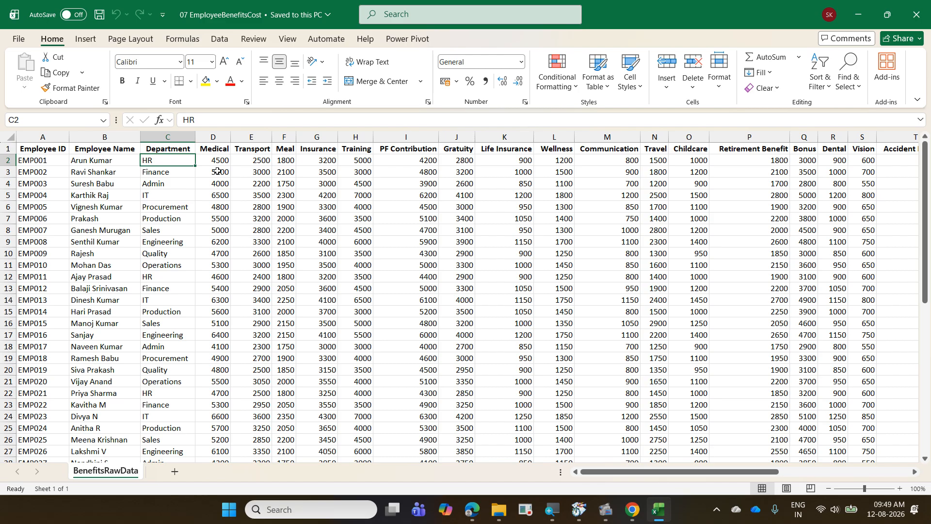
# Close the 07 EmployeeBenefitsCost workbook and create a new blank workbook.
pyautogui.hotkey('ctrl', 'w')
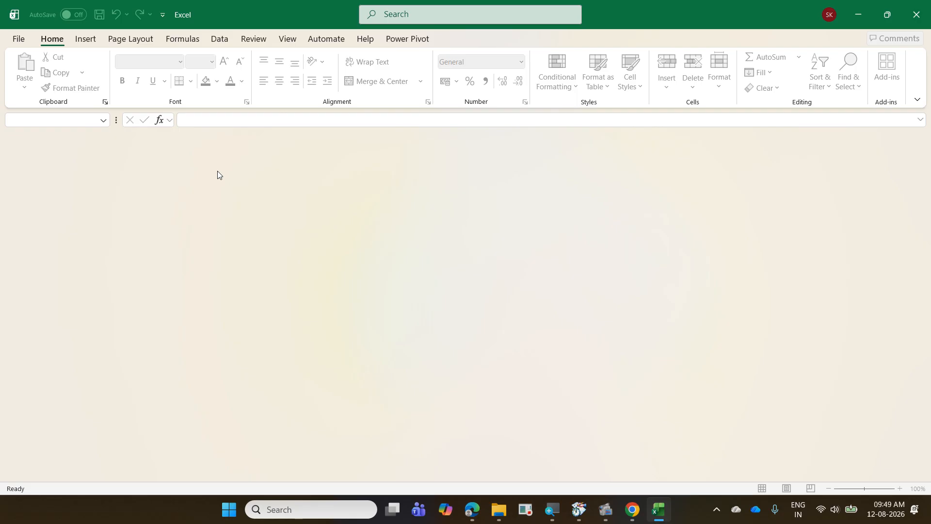
pyautogui.hotkey('ctrl', 'n')
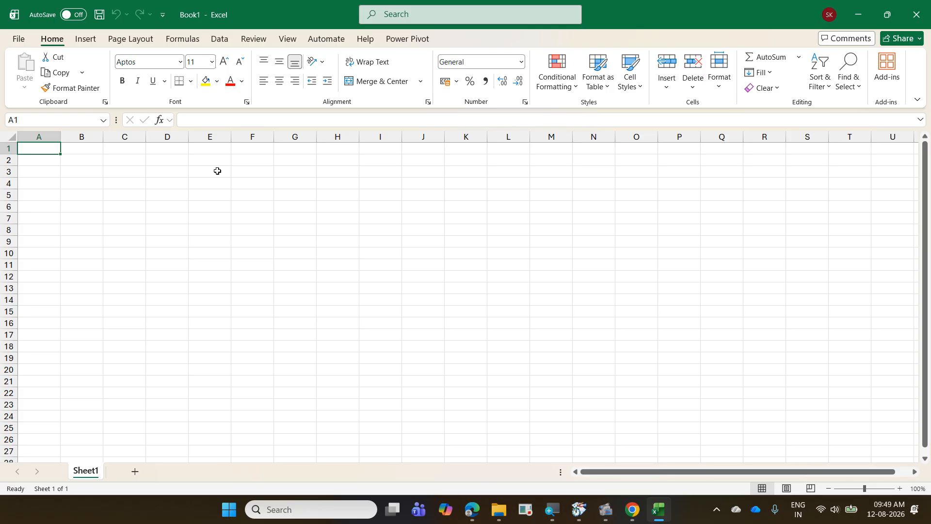
# Import the BenefitsRawData sheet of 07 EmployeeBenefitsCost from the 2026-08-11 Toshiba Excel Level 2 folder, opening it for transformation in the Power Query Editor.
pyautogui.click(219, 41)
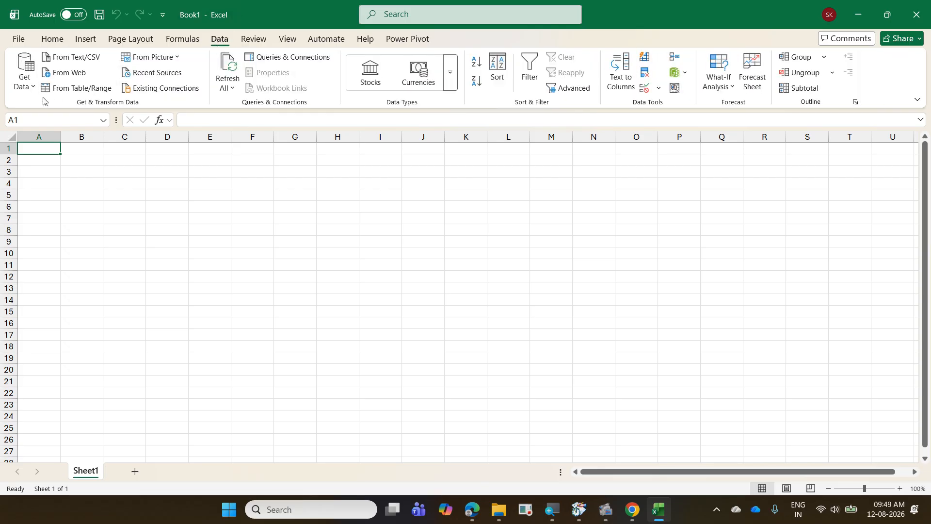
pyautogui.click(31, 87)
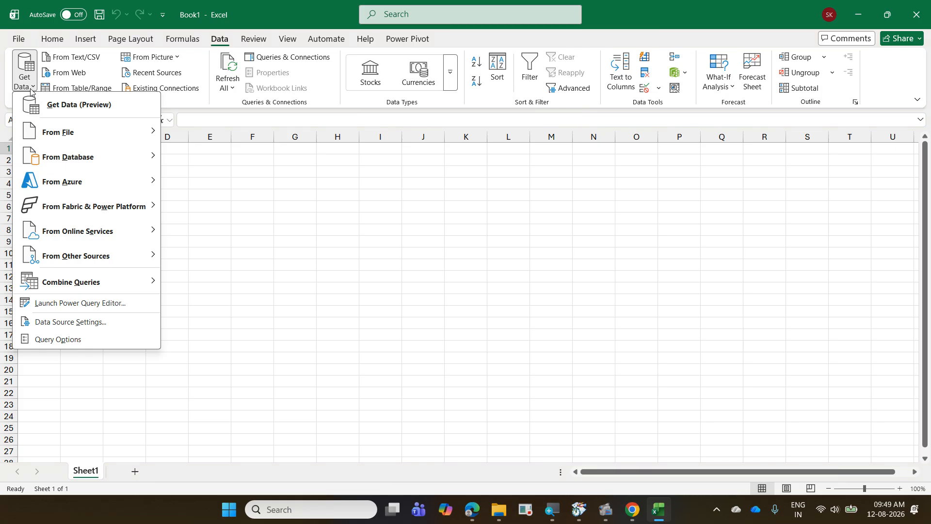
pyautogui.moveTo(68, 132)
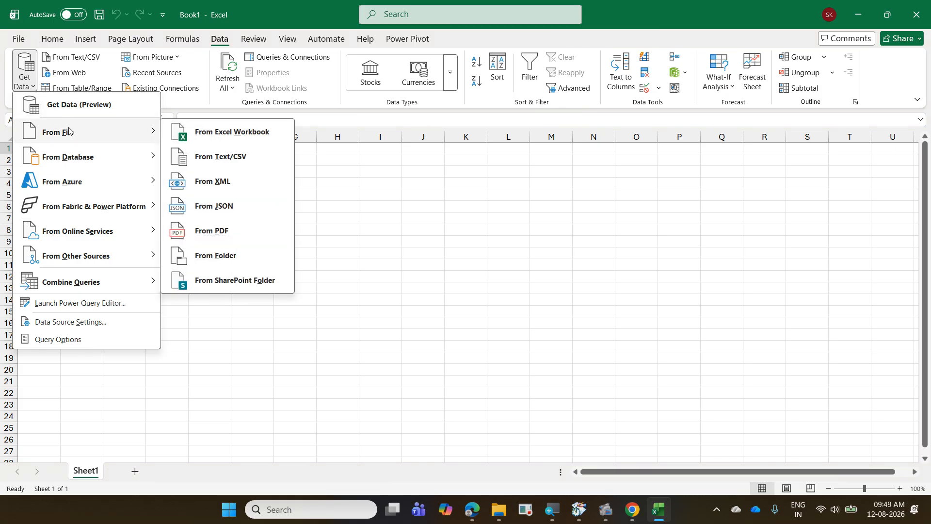
pyautogui.click(233, 142)
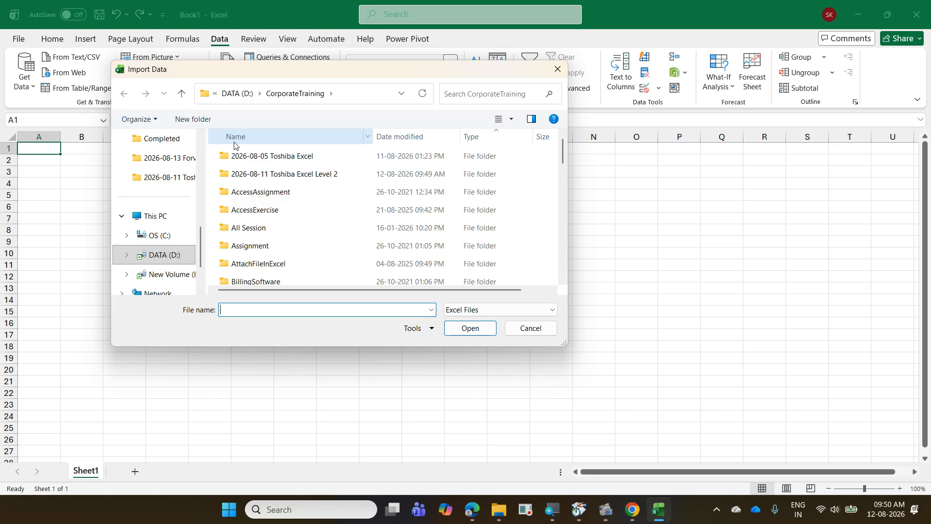
pyautogui.doubleClick(300, 174)
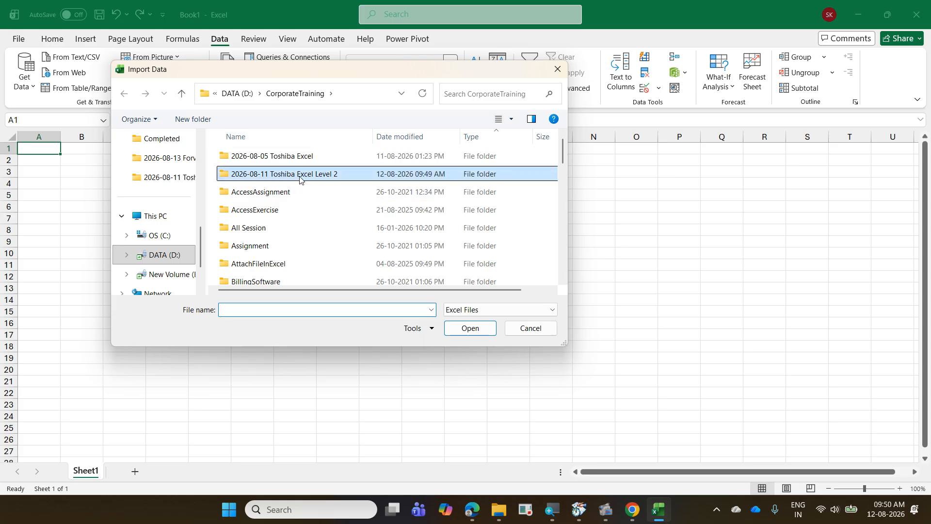
pyautogui.scroll(-2, 301, 180)
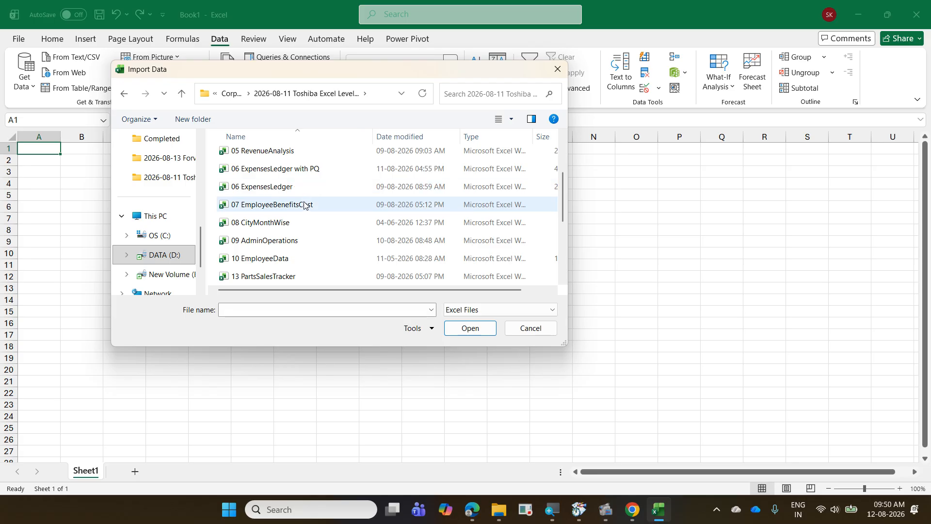
pyautogui.click(304, 206)
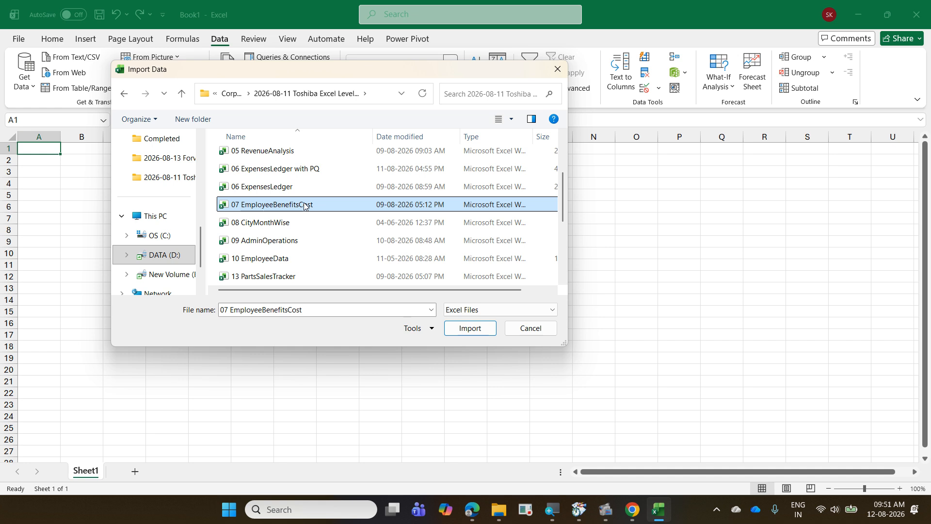
pyautogui.click(469, 328)
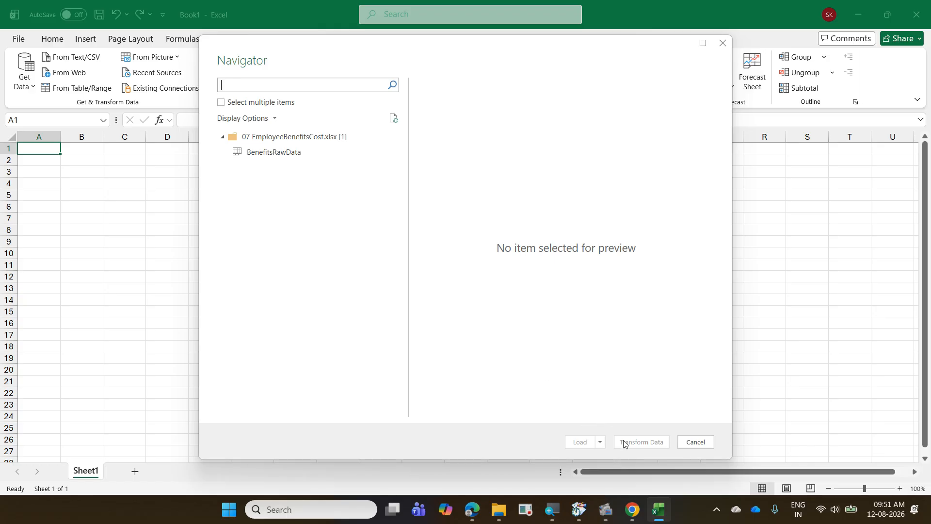
pyautogui.click(280, 150)
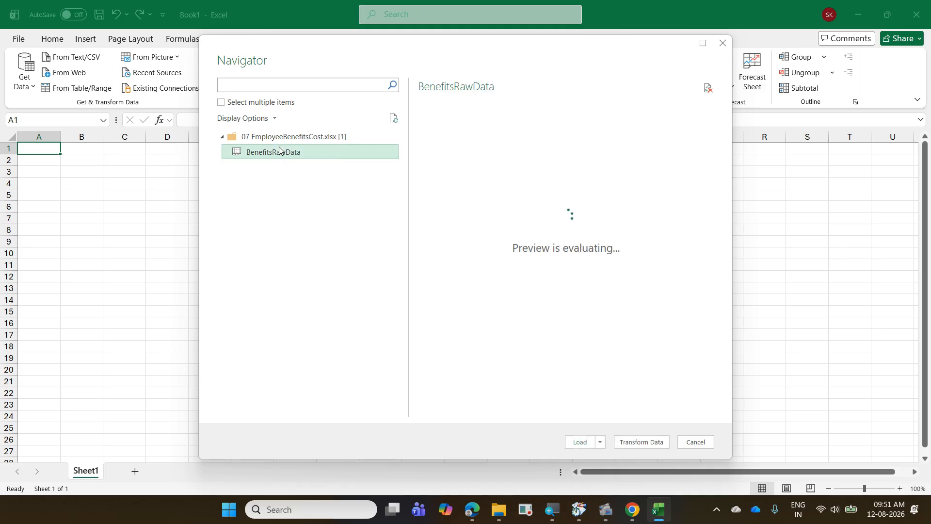
pyautogui.click(654, 442)
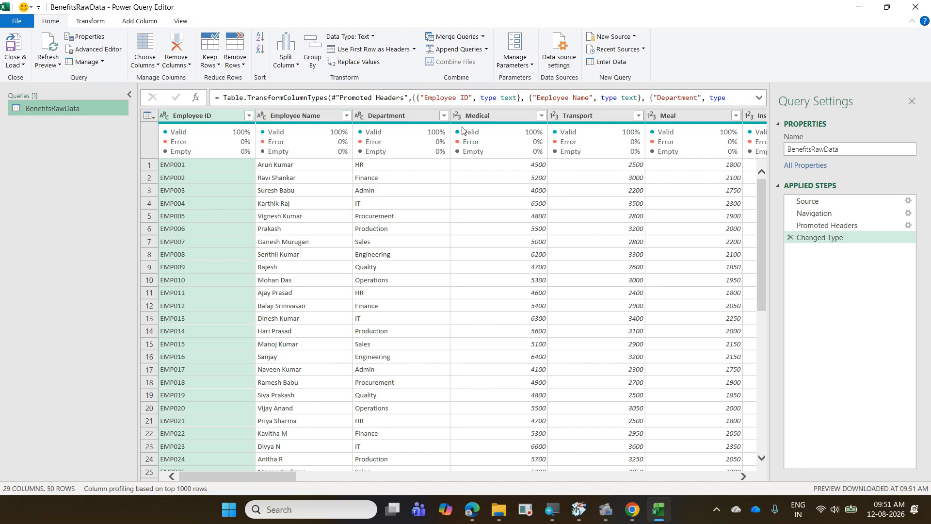
# Examine how the Employee ID, Employee Name and Department columns relate to the separate benefit columns and their amounts from Medical onward.
pyautogui.moveTo(635, 132)
pyautogui.moveTo(347, 135)
pyautogui.moveTo(458, 127)
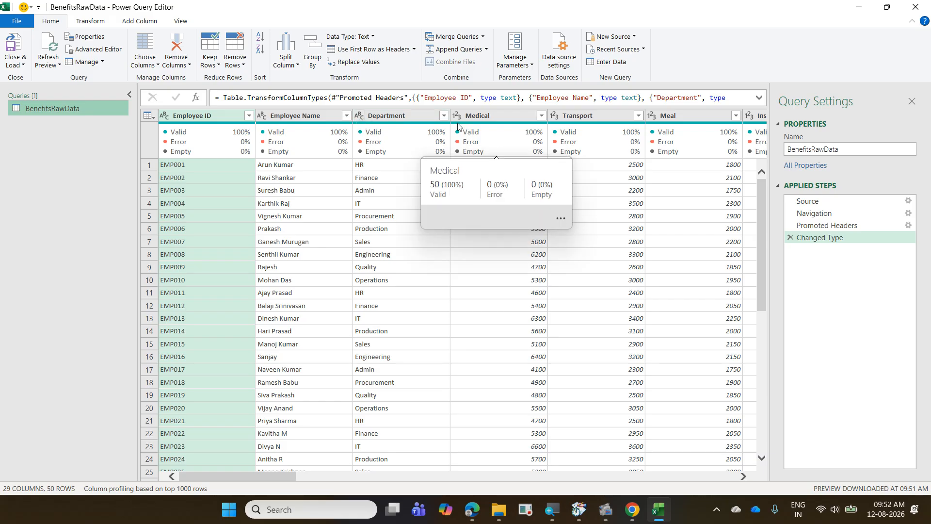
pyautogui.moveTo(694, 127)
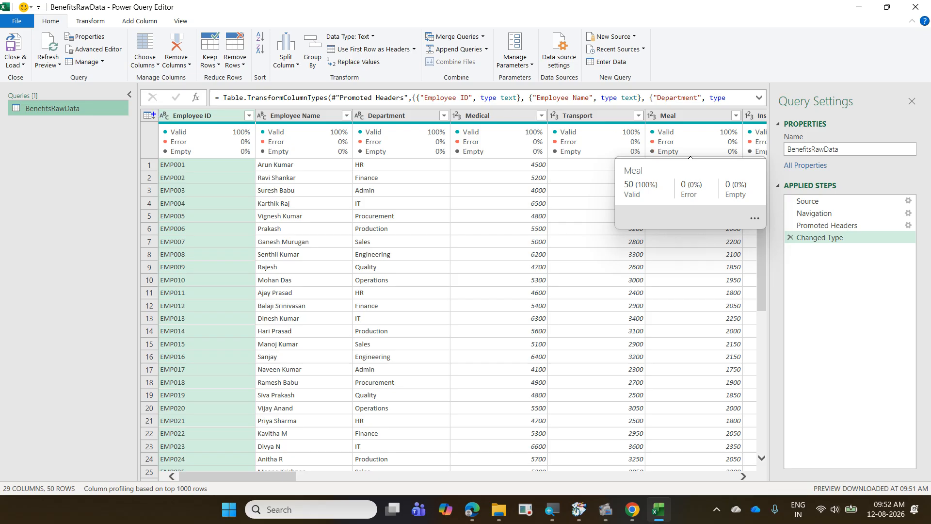
pyautogui.moveTo(156, 109)
pyautogui.mouseDown()
pyautogui.moveTo(189, 122)
pyautogui.moveTo(418, 140)
pyautogui.mouseUp()
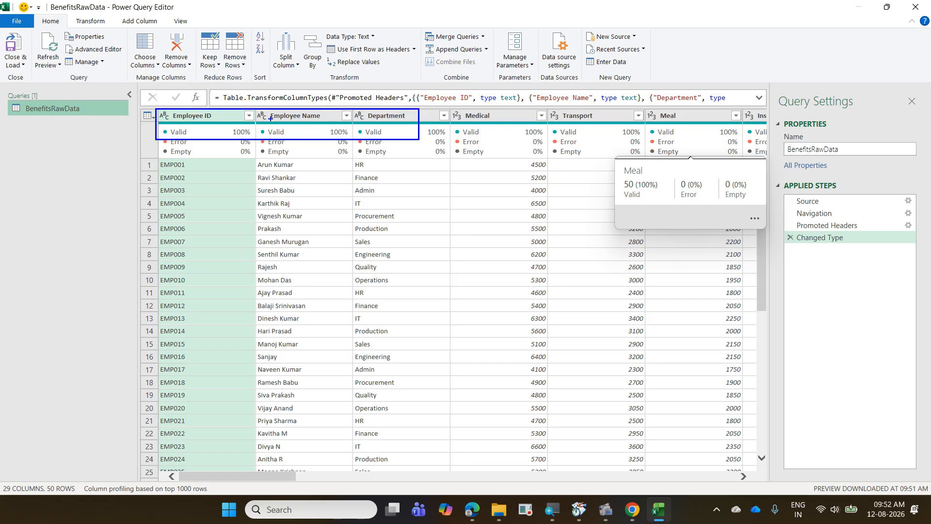
pyautogui.moveTo(216, 108); pyautogui.dragTo(248, 74)
pyautogui.moveTo(287, 123); pyautogui.dragTo(332, 92)
pyautogui.moveTo(354, 124); pyautogui.dragTo(387, 93)
pyautogui.moveTo(438, 136); pyautogui.dragTo(474, 440)
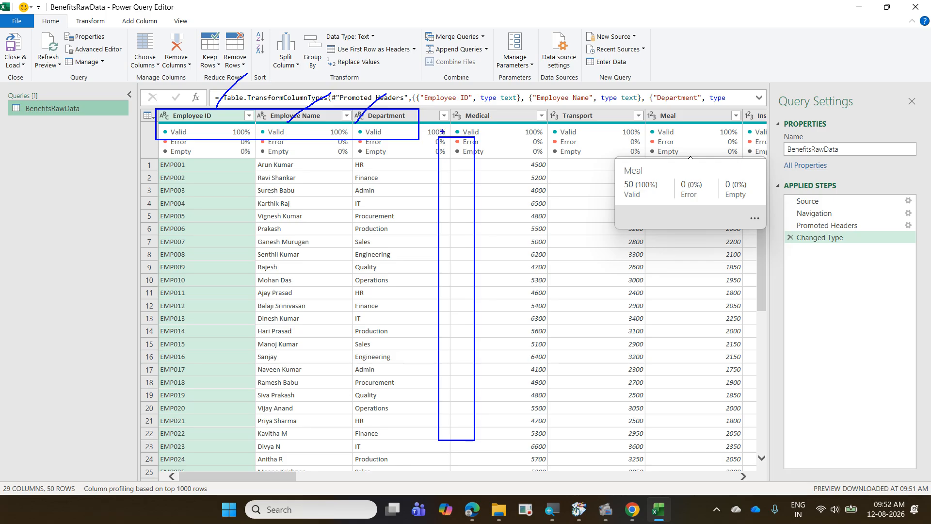
pyautogui.moveTo(442, 128); pyautogui.dragTo(458, 90)
pyautogui.moveTo(443, 150)
pyautogui.mouseDown()
pyautogui.moveTo(470, 138)
pyautogui.moveTo(466, 158)
pyautogui.moveTo(473, 152)
pyautogui.mouseUp()
pyautogui.moveTo(448, 192); pyautogui.dragTo(474, 171)
pyautogui.moveTo(493, 138)
pyautogui.mouseDown()
pyautogui.moveTo(513, 166)
pyautogui.moveTo(551, 428)
pyautogui.moveTo(549, 412)
pyautogui.mouseUp()
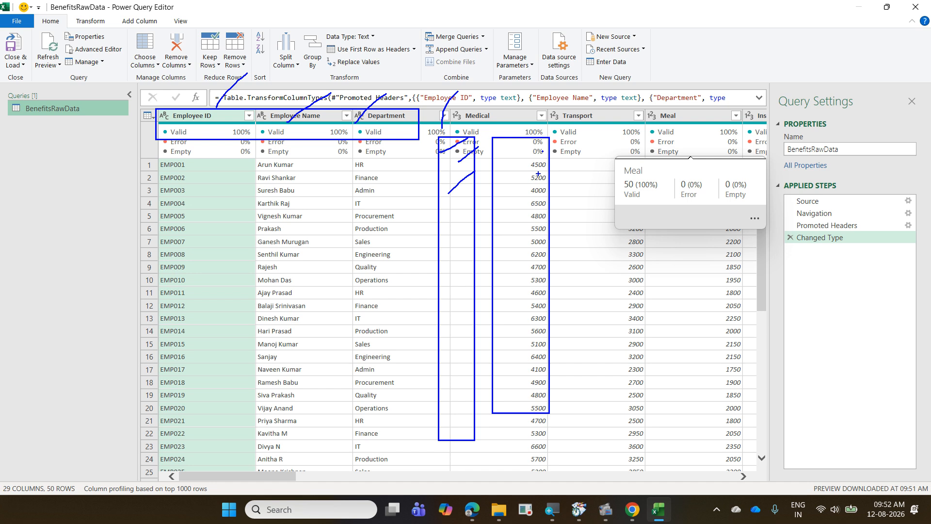
pyautogui.press('Escape')
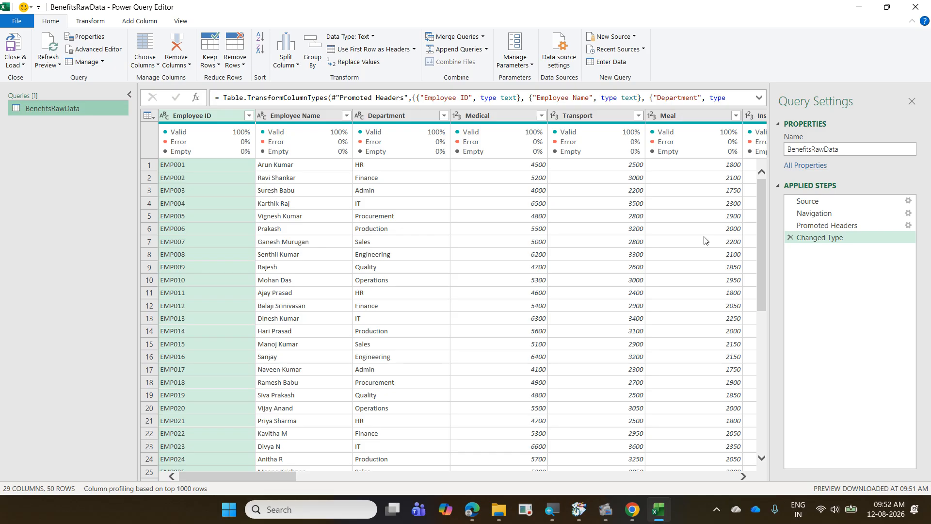
# Select all benefit columns from Medical through Safety Equipment in the BenefitsRawData query.
pyautogui.click(493, 116)
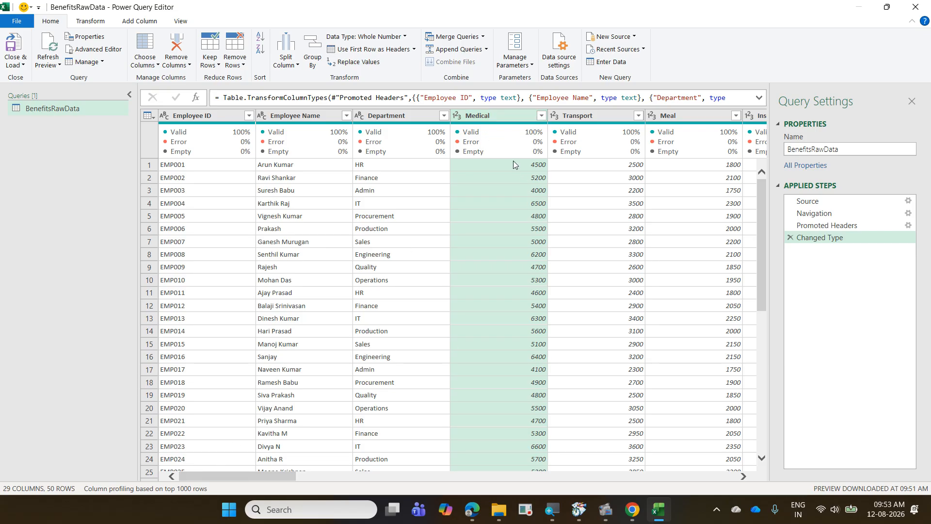
pyautogui.moveTo(275, 476); pyautogui.dragTo(824, 498)
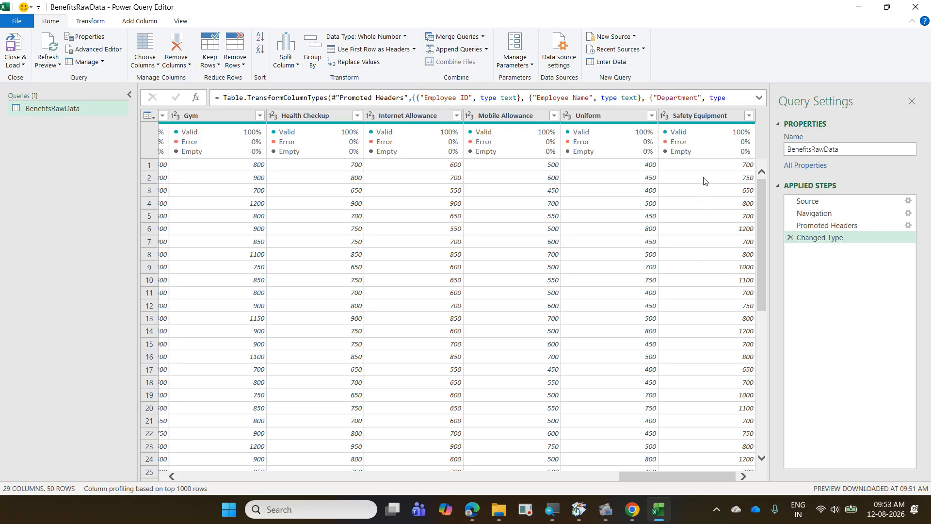
pyautogui.keyDown('shift'); pyautogui.click(707, 121); pyautogui.keyUp('shift')
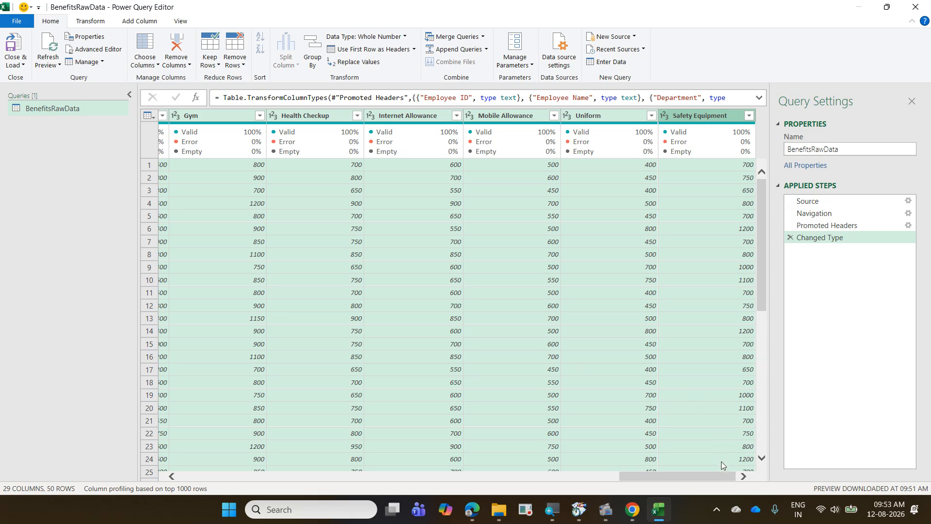
pyautogui.moveTo(708, 472); pyautogui.dragTo(267, 475)
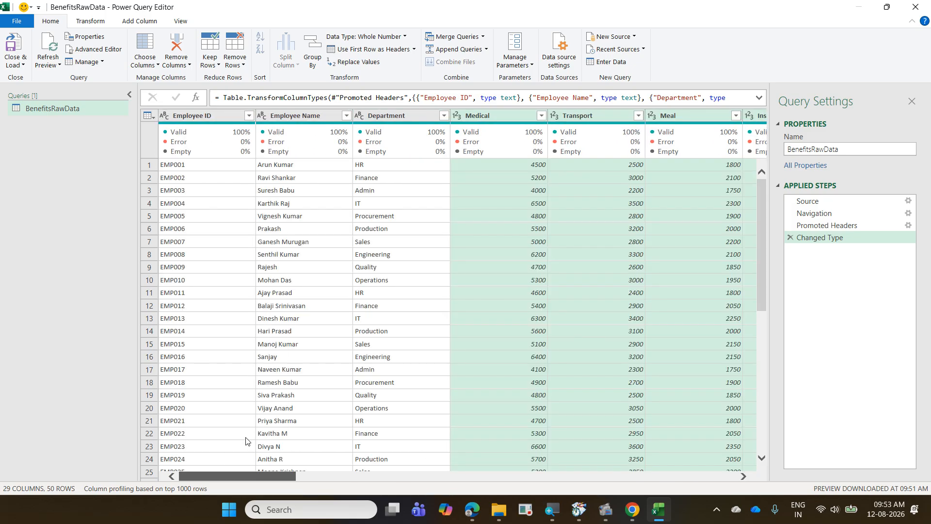
pyautogui.click(486, 116)
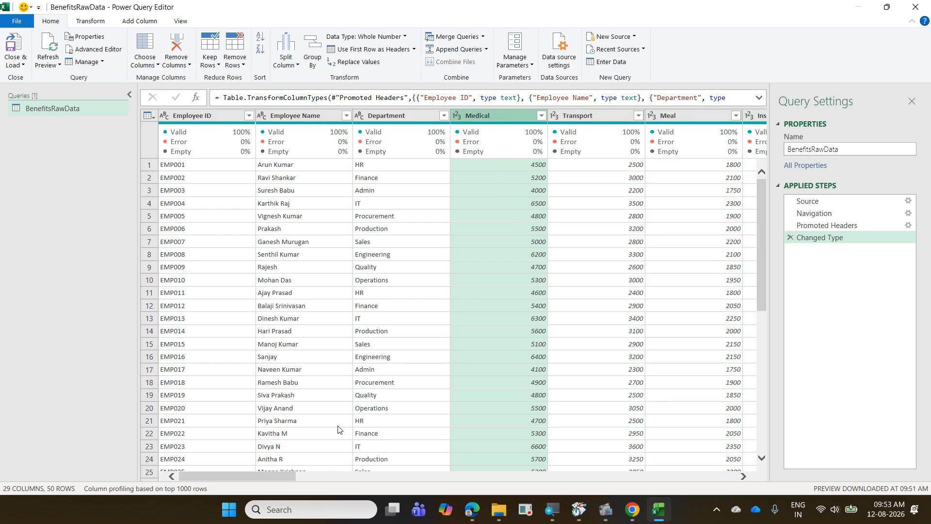
pyautogui.moveTo(289, 476); pyautogui.dragTo(818, 466)
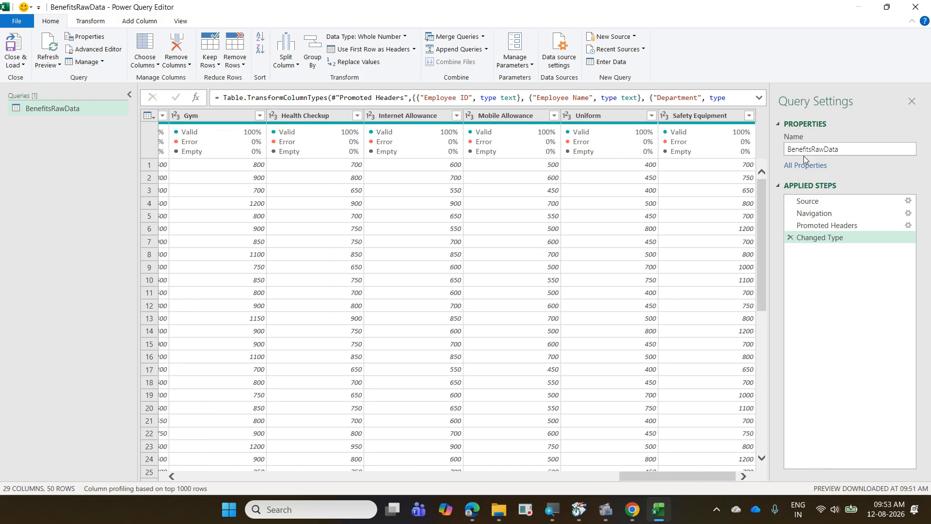
pyautogui.keyDown('shift'); pyautogui.click(699, 117); pyautogui.keyUp('shift')
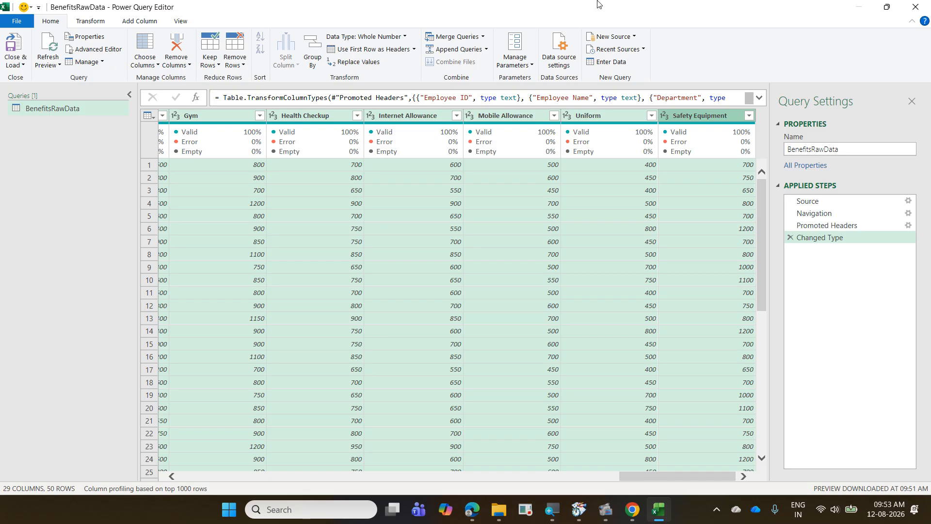
# Examine the Unpivot Columns, Unpivot Other Columns and Unpivot Only Selected Columns options for the selected benefit columns.
pyautogui.click(102, 22)
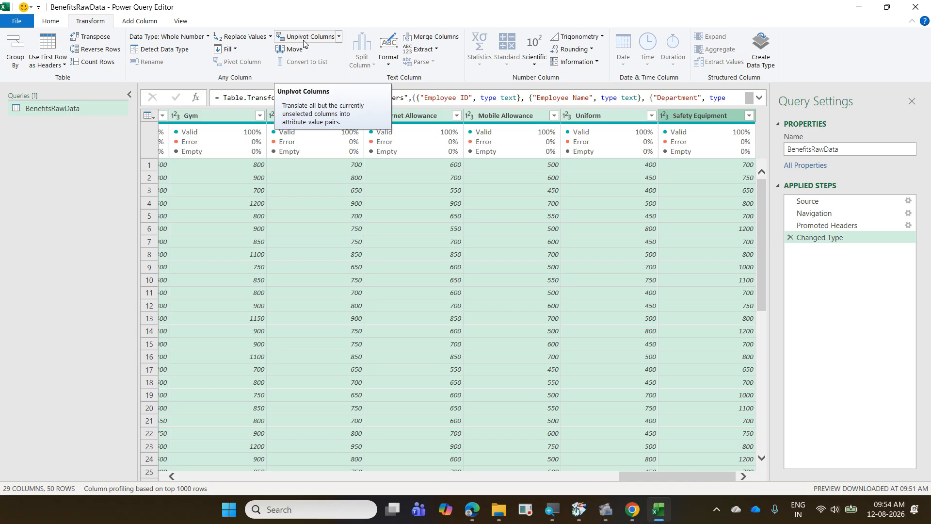
pyautogui.click(339, 42)
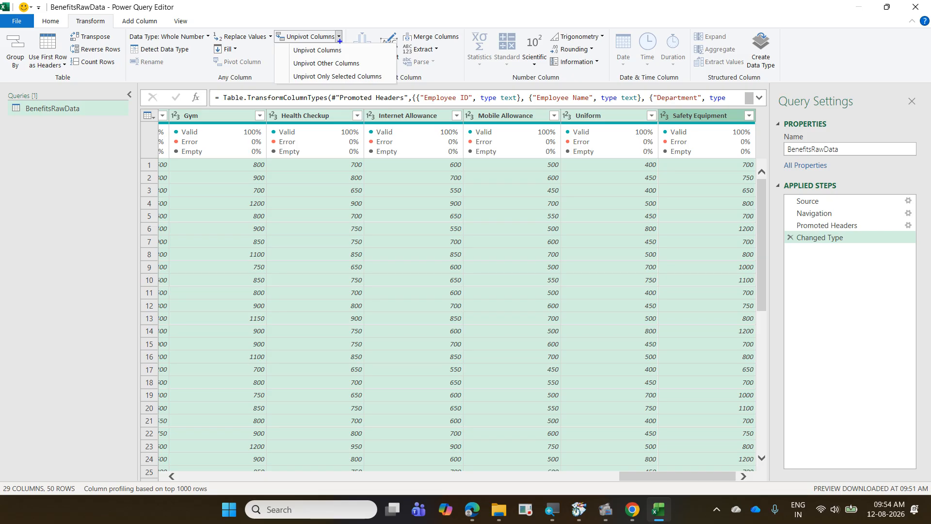
pyautogui.moveTo(149, 111); pyautogui.dragTo(761, 154)
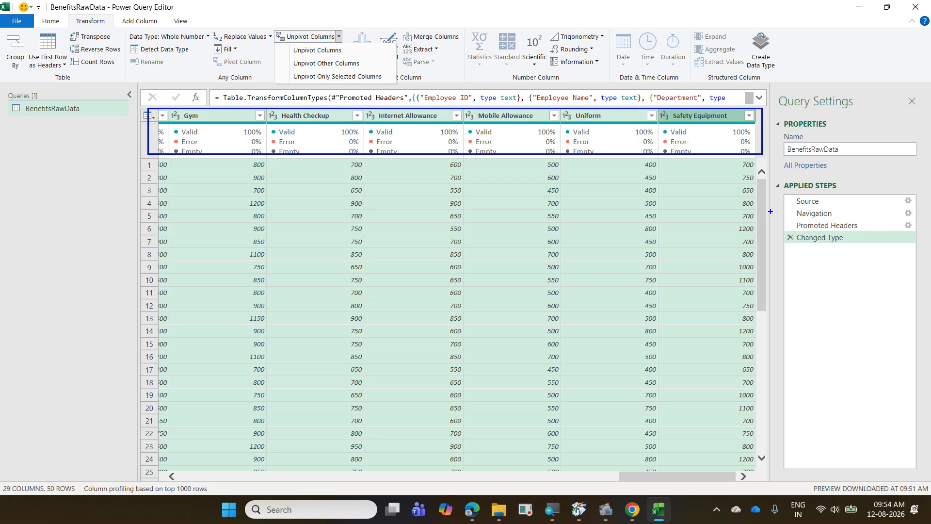
pyautogui.moveTo(286, 73); pyautogui.dragTo(389, 85)
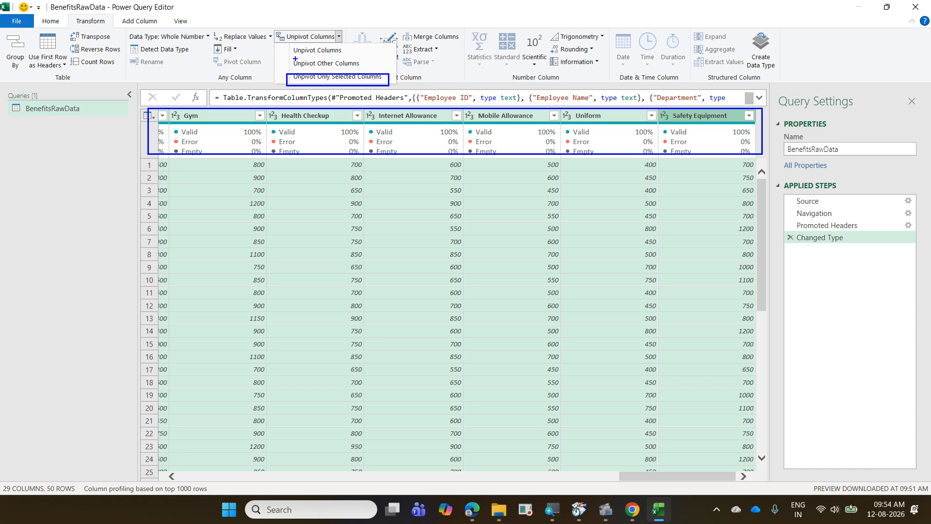
pyautogui.moveTo(293, 57); pyautogui.dragTo(395, 67)
pyautogui.moveTo(454, 136); pyautogui.dragTo(562, 136)
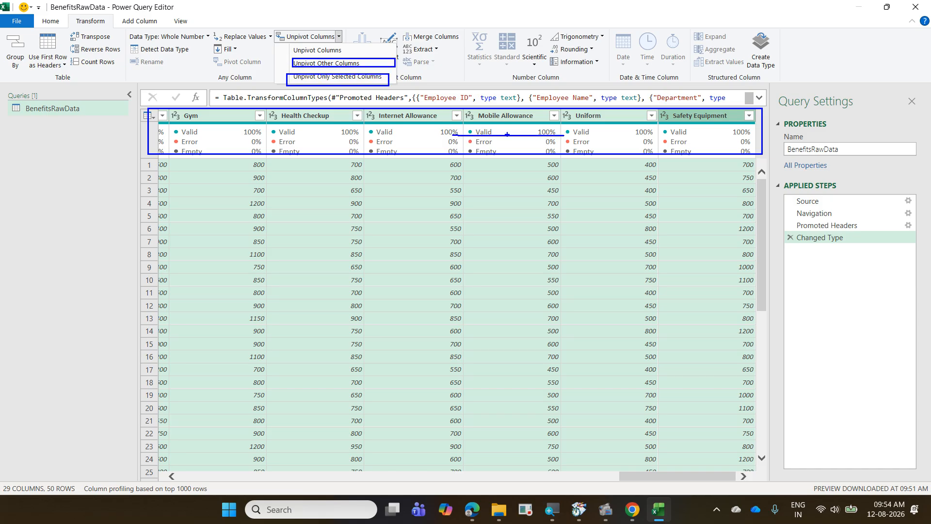
pyautogui.moveTo(327, 103); pyautogui.dragTo(354, 103)
pyautogui.press('Escape')
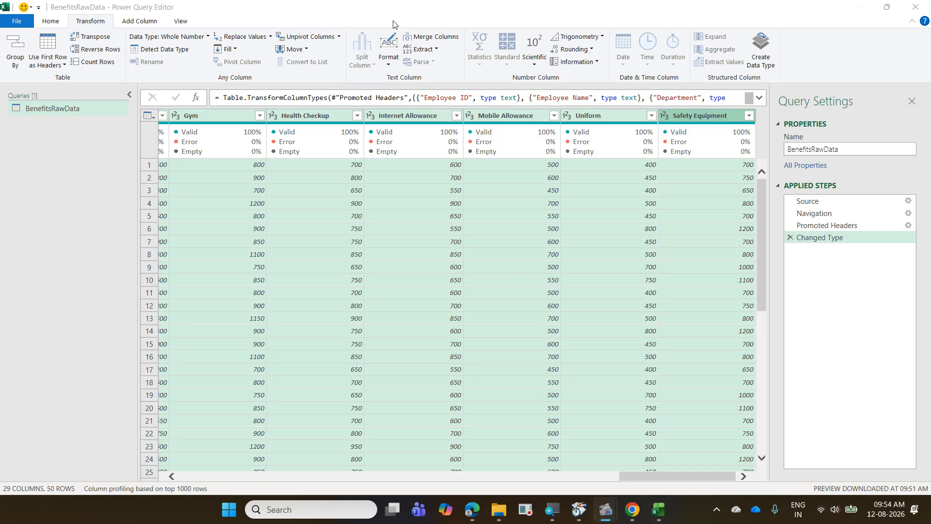
# Try unpivoting the selected benefit columns into attribute-value pairs with Unpivot Columns, and remove the Unpivoted Columns step from the query.
pyautogui.click(338, 38)
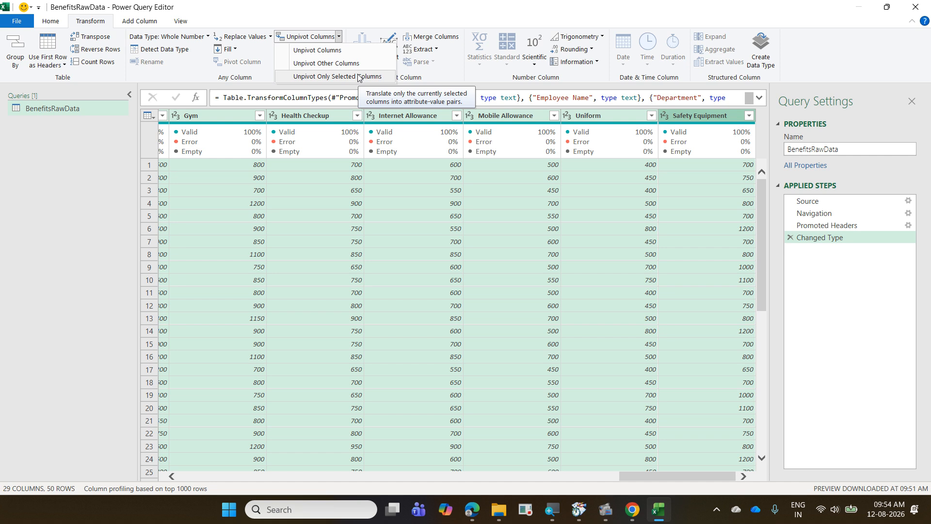
pyautogui.click(348, 51)
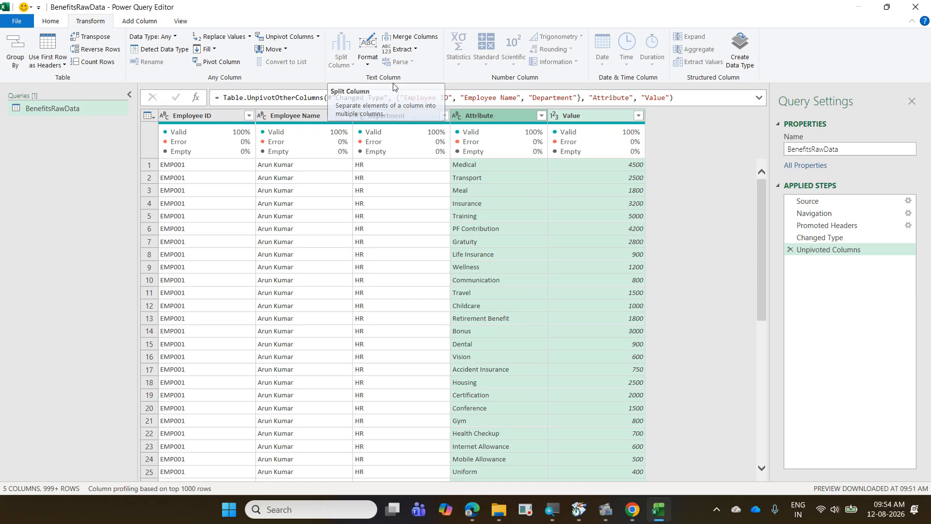
pyautogui.click(492, 112)
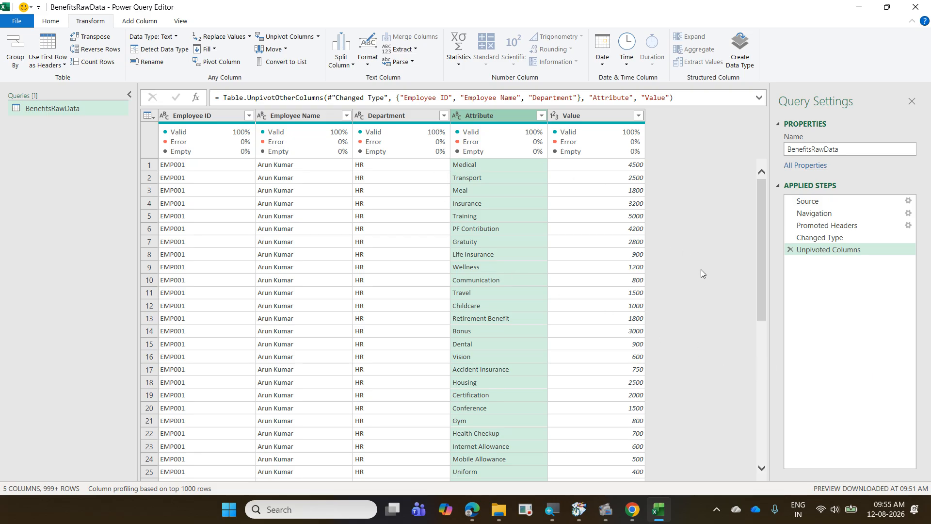
pyautogui.click(790, 251)
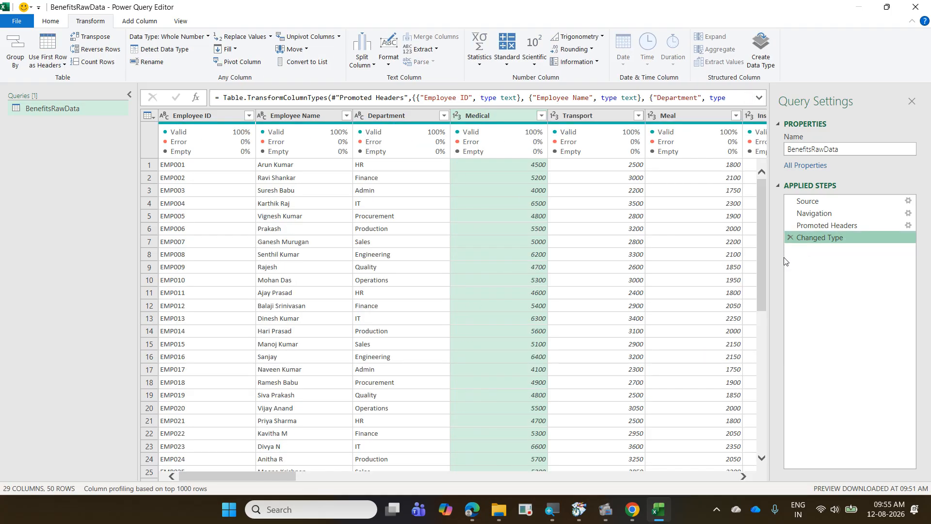
# Select the Employee ID, Employee Name and Department columns together in the BenefitsRawData query.
pyautogui.click(490, 116)
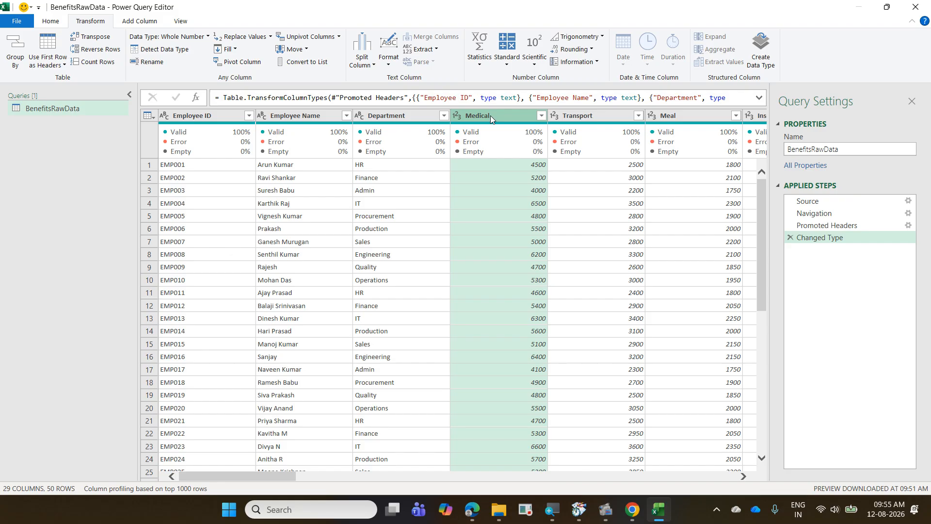
pyautogui.click(188, 120)
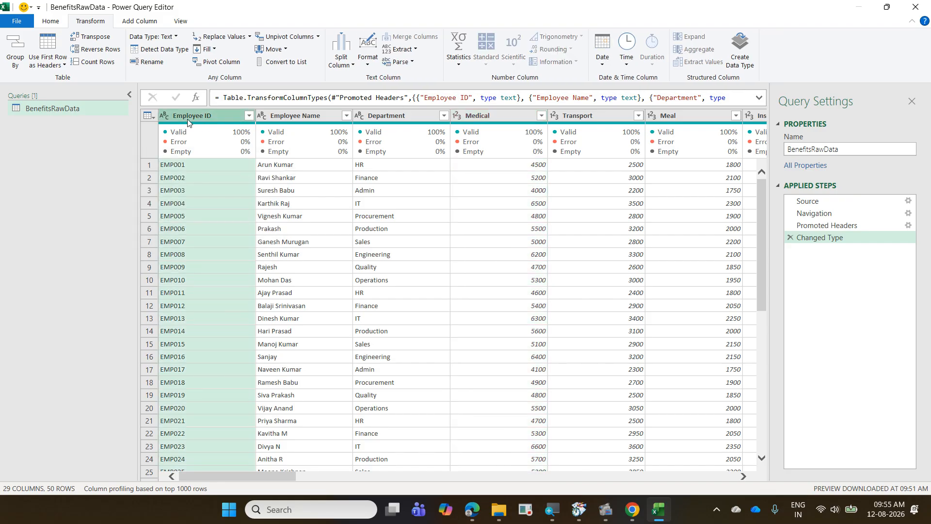
pyautogui.keyDown('shift'); pyautogui.click(390, 116); pyautogui.keyUp('shift')
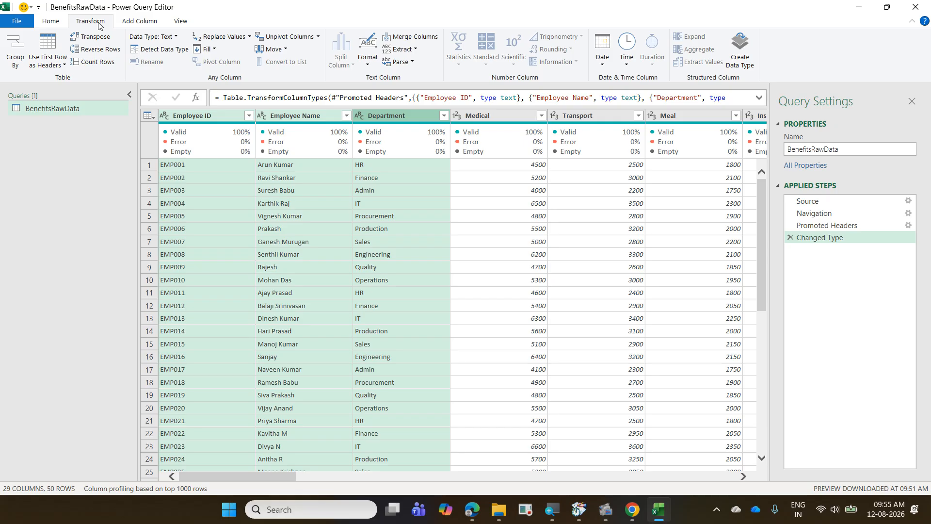
# Examine how Unpivot Columns and Unpivot Other Columns apply to the three selected employee columns and the benefit columns from Medical onward.
pyautogui.click(319, 37)
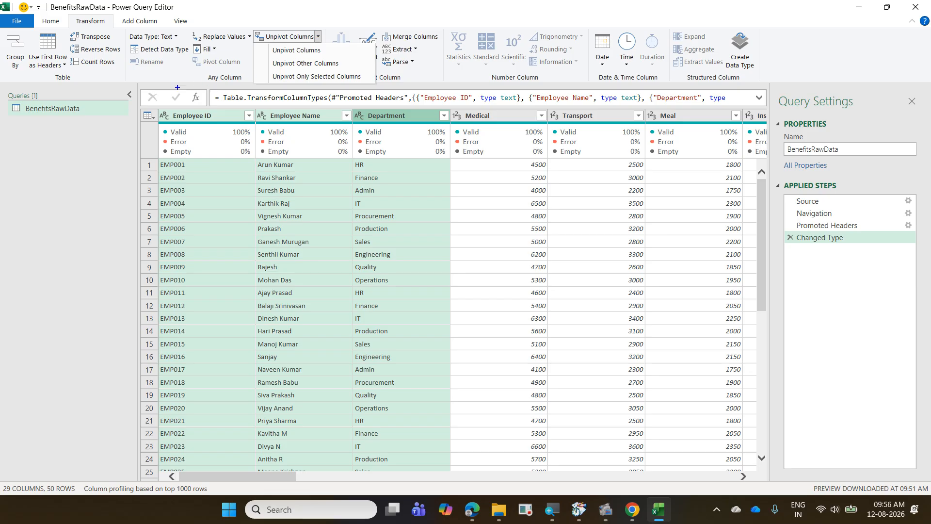
pyautogui.moveTo(161, 103); pyautogui.dragTo(378, 147)
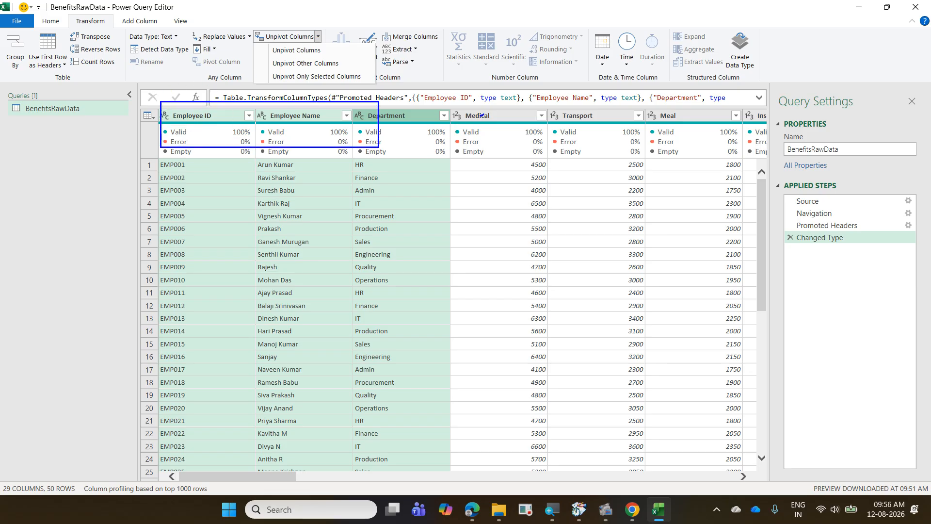
pyautogui.moveTo(481, 114); pyautogui.dragTo(914, 122)
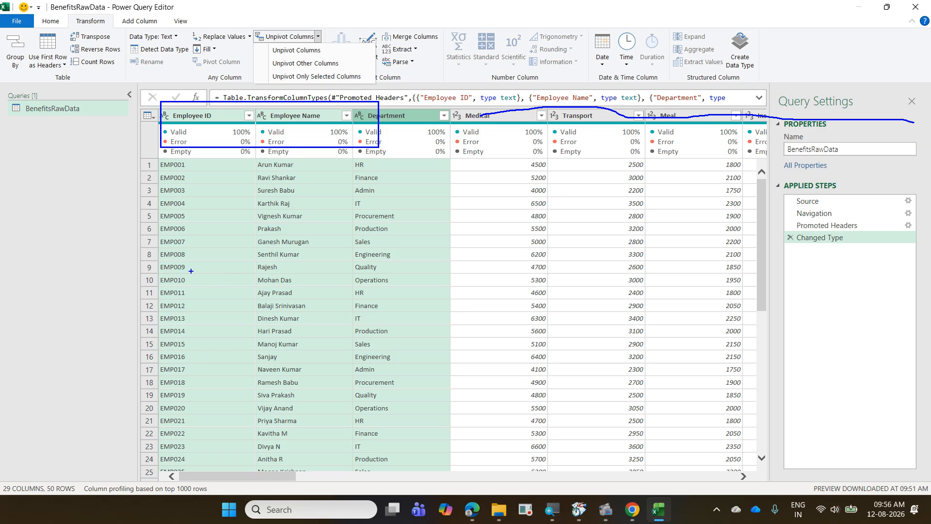
pyautogui.moveTo(177, 267); pyautogui.dragTo(456, 270)
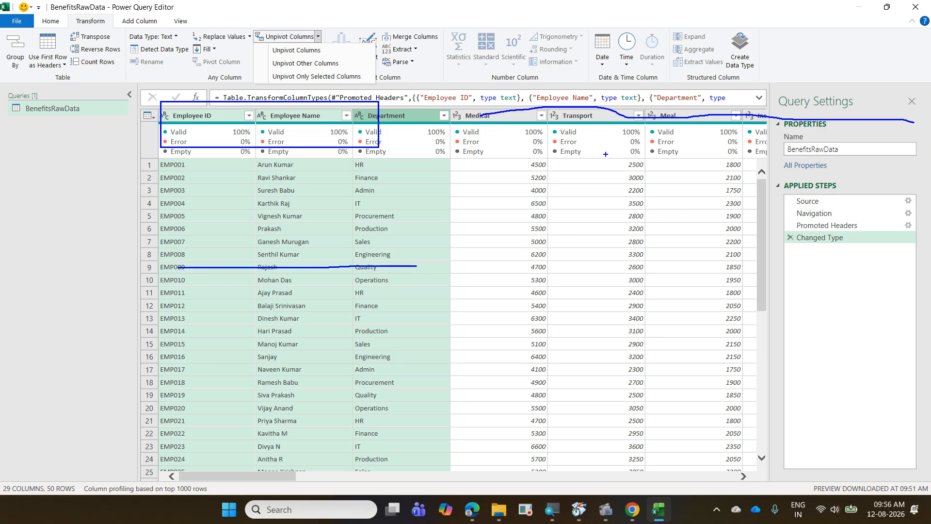
pyautogui.moveTo(505, 112)
pyautogui.mouseDown()
pyautogui.moveTo(580, 125)
pyautogui.moveTo(834, 131)
pyautogui.mouseUp()
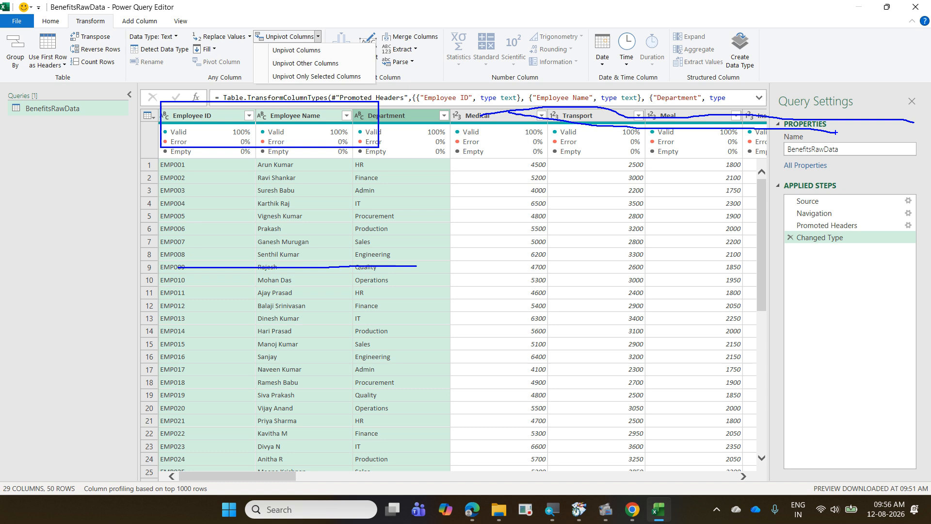
pyautogui.moveTo(330, 51); pyautogui.dragTo(363, 20)
pyautogui.moveTo(166, 214)
pyautogui.mouseDown()
pyautogui.moveTo(349, 248)
pyautogui.moveTo(265, 193)
pyautogui.moveTo(200, 198)
pyautogui.mouseUp()
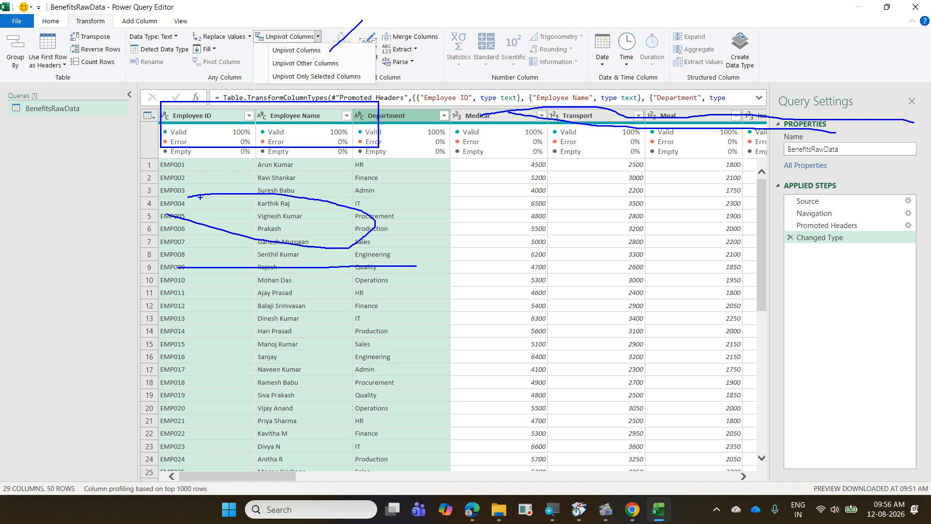
pyautogui.moveTo(350, 67); pyautogui.dragTo(391, 40)
pyautogui.press('Escape')
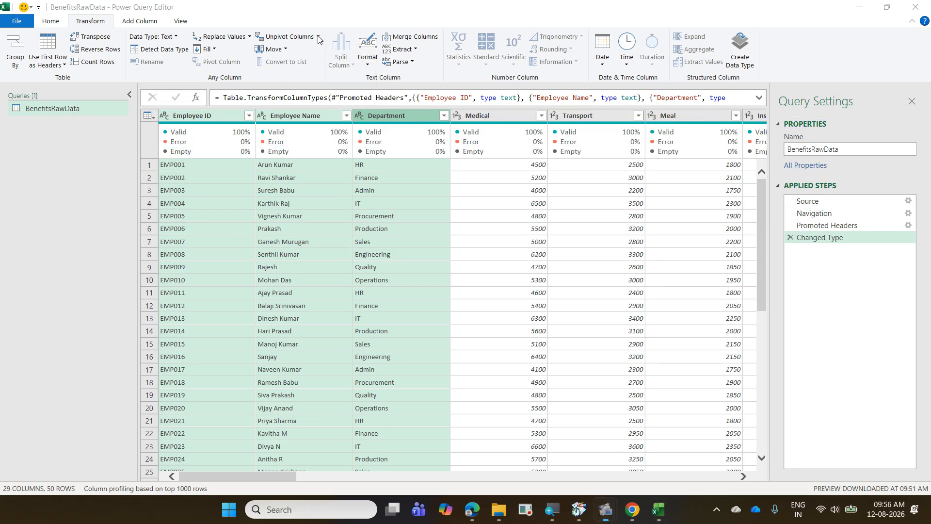
# Unpivot all columns other than Employee ID, Employee Name and Department into attribute-value rows.
pyautogui.click(317, 37)
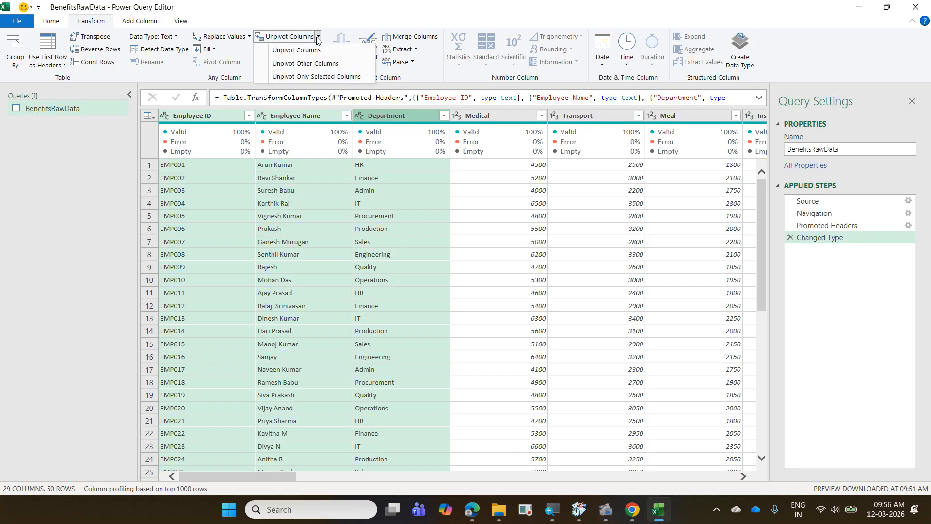
pyautogui.click(329, 62)
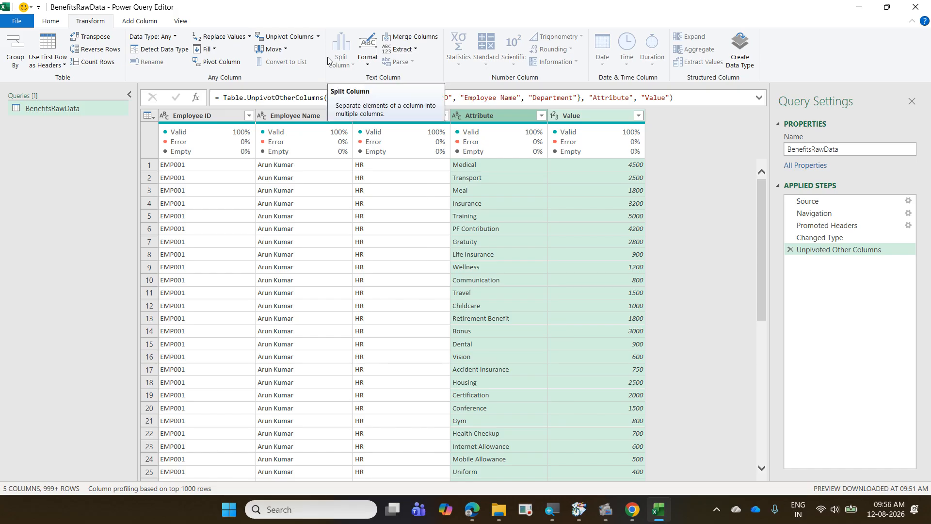
# Rename the Attribute column as Employee Benefits.
pyautogui.click(493, 115)
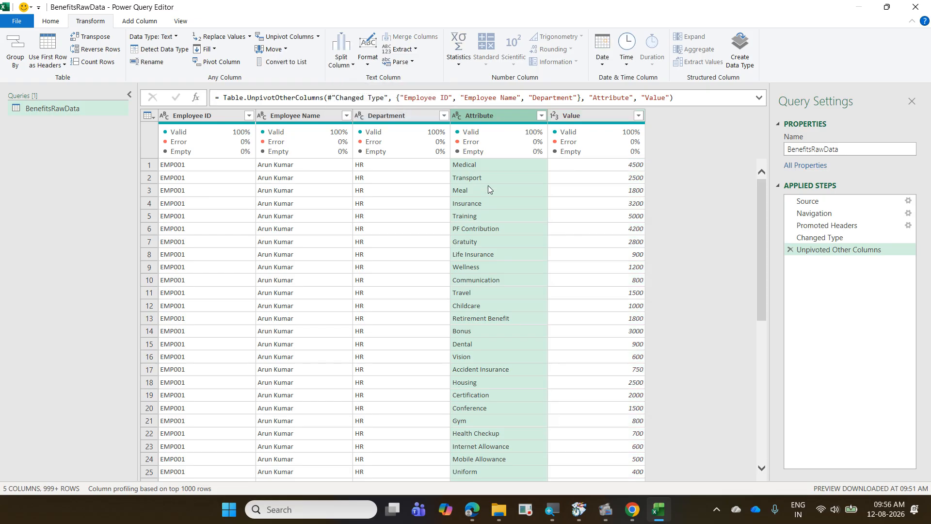
pyautogui.rightClick(498, 116)
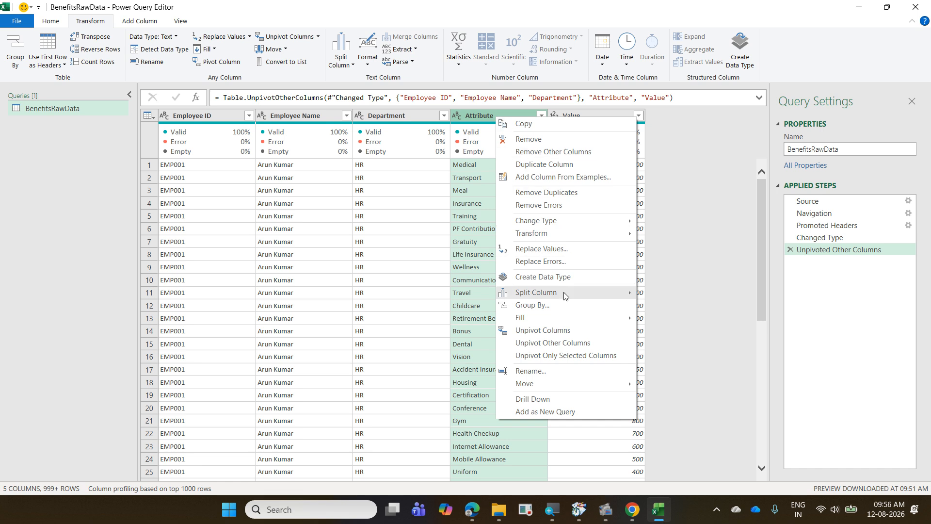
pyautogui.click(581, 371)
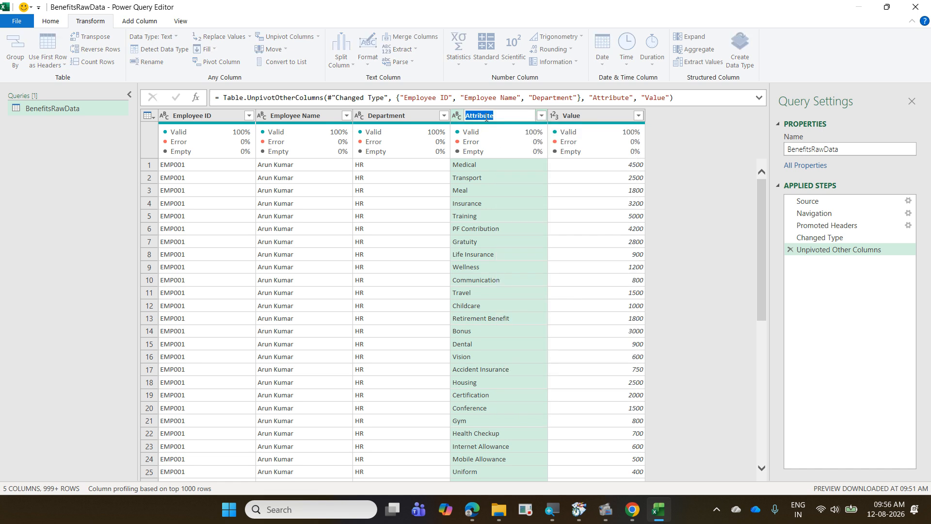
pyautogui.write('Employee Benefits')
pyautogui.press('Return')
# Rename the Value column as Amount.
pyautogui.click(592, 114)
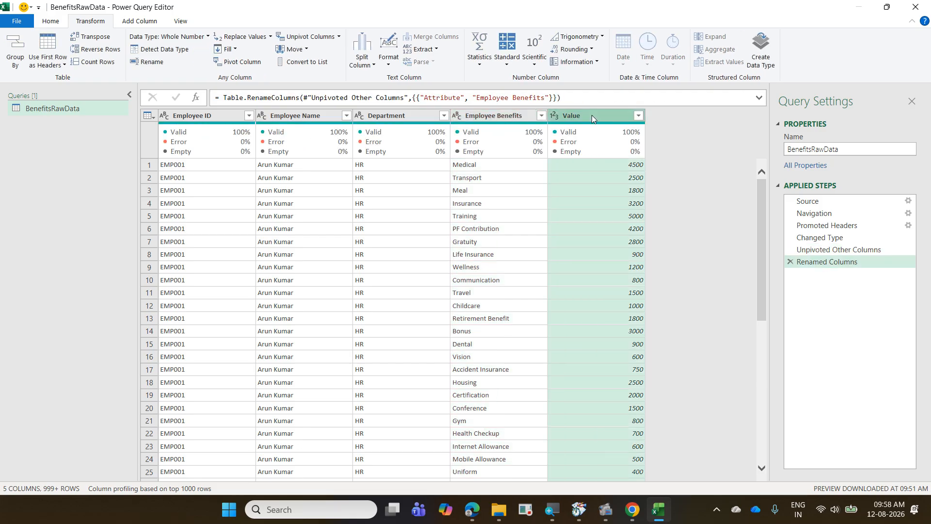
pyautogui.doubleClick(592, 115)
pyautogui.write('Amount')
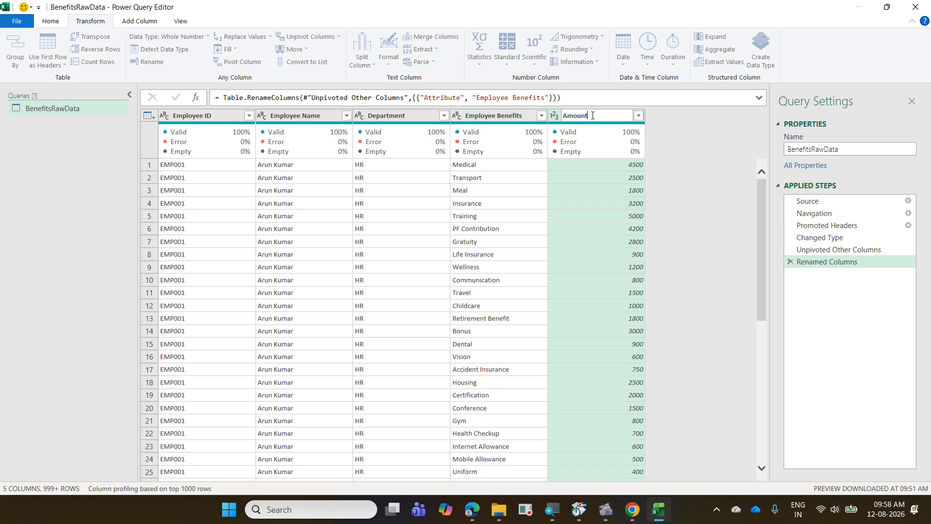
pyautogui.press('Return')
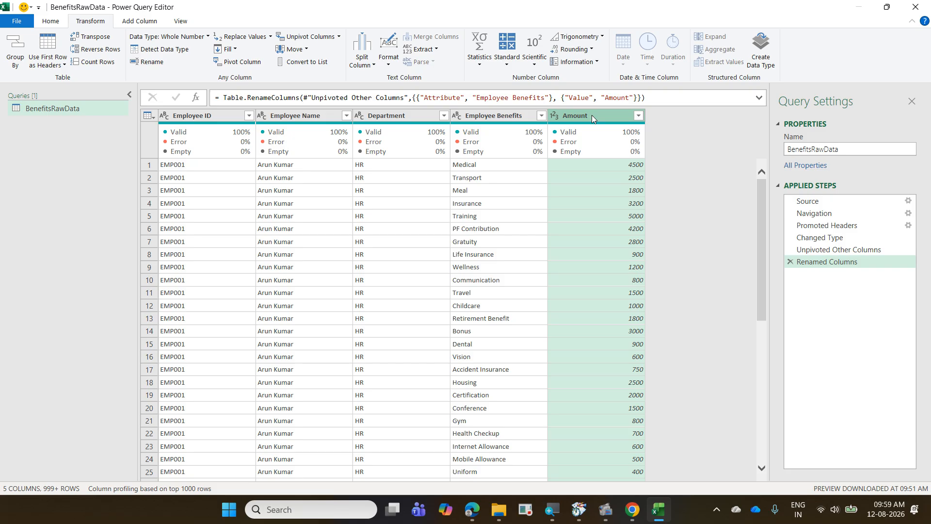
# Load the BenefitsRawData query to the workbook as a connection only, adding it to the Data Model, and select cell B3 on Sheet1.
pyautogui.moveTo(498, 125)
pyautogui.click(59, 23)
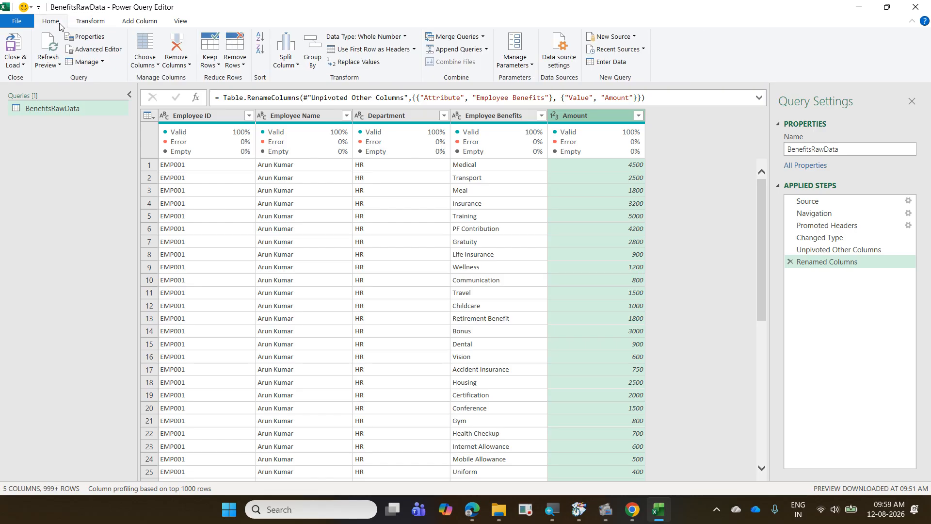
pyautogui.click(16, 63)
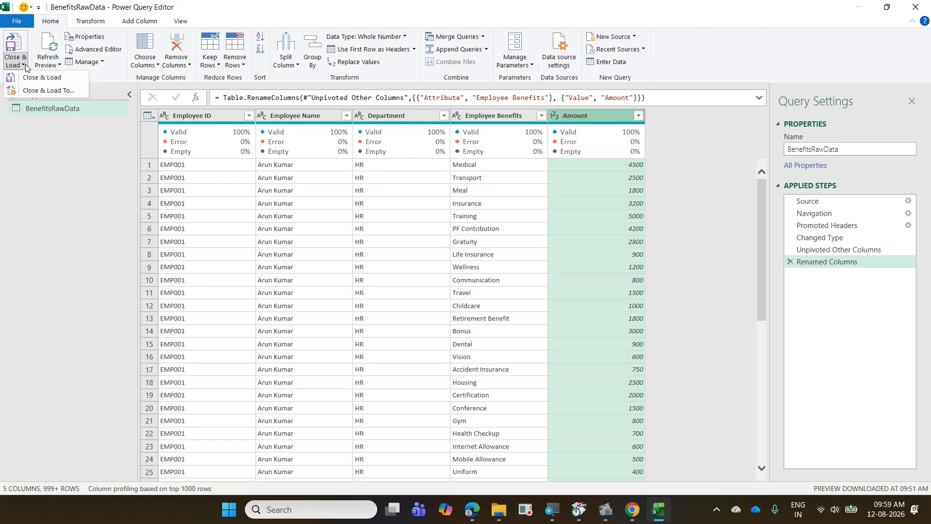
pyautogui.click(48, 91)
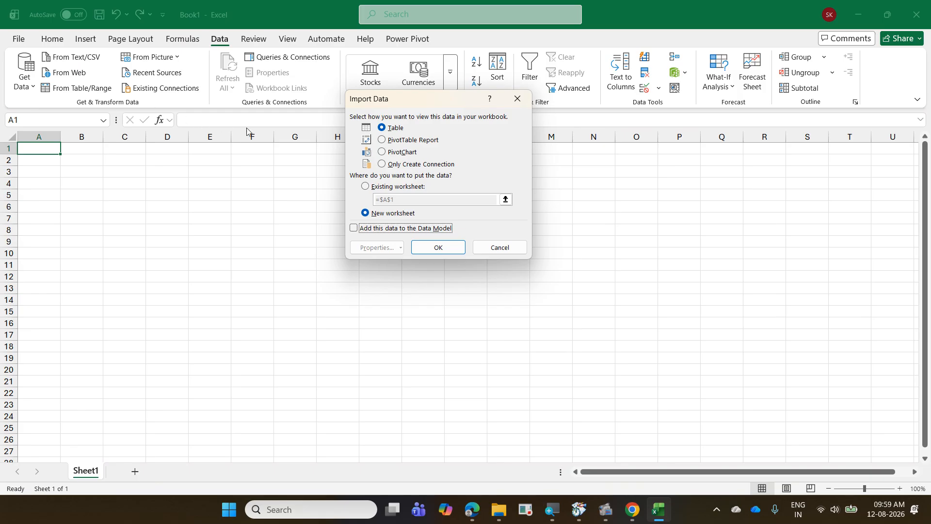
pyautogui.click(445, 165)
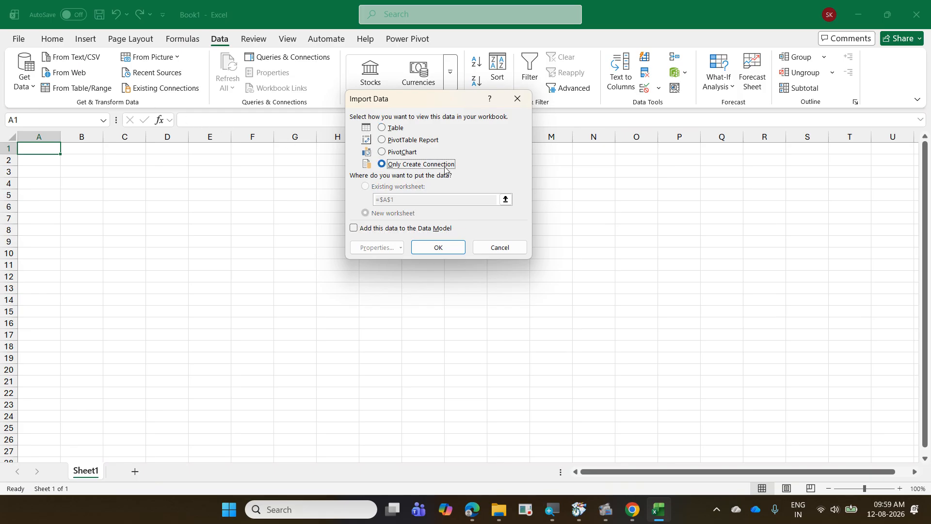
pyautogui.click(436, 228)
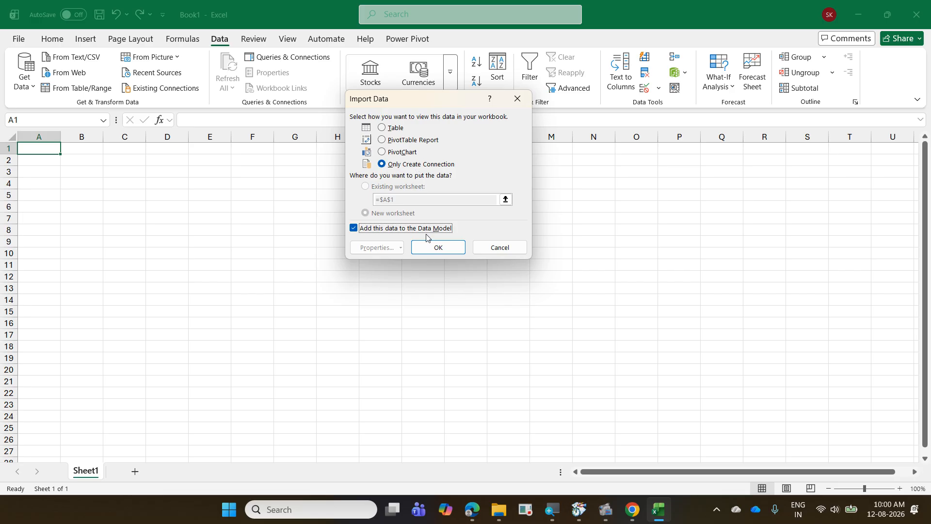
pyautogui.click(438, 248)
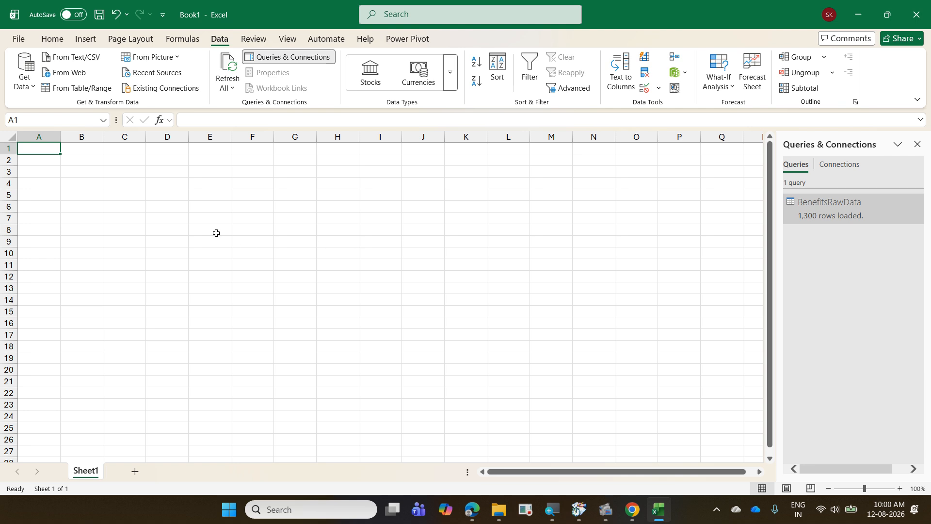
pyautogui.click(88, 175)
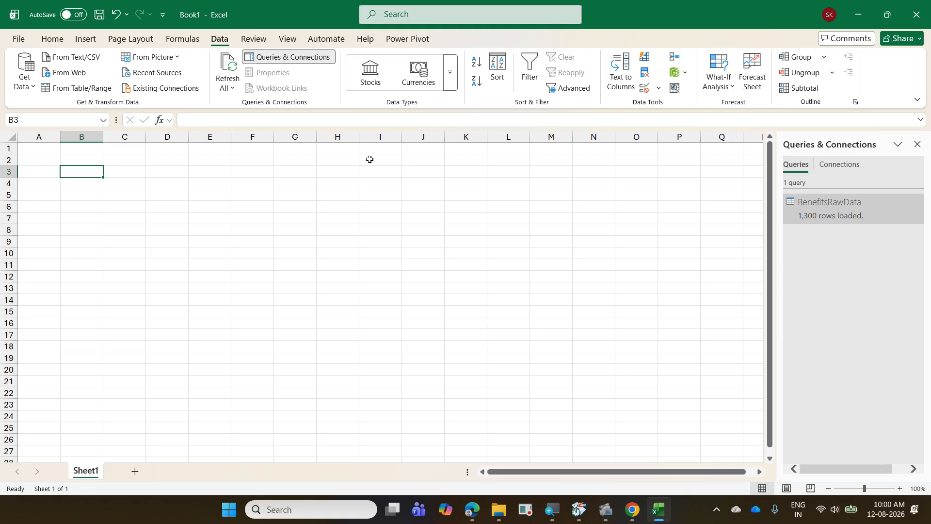
# Close the queries list and insert a PivotTable from the Data Model at cell B3 of the existing Sheet1.
pyautogui.click(916, 145)
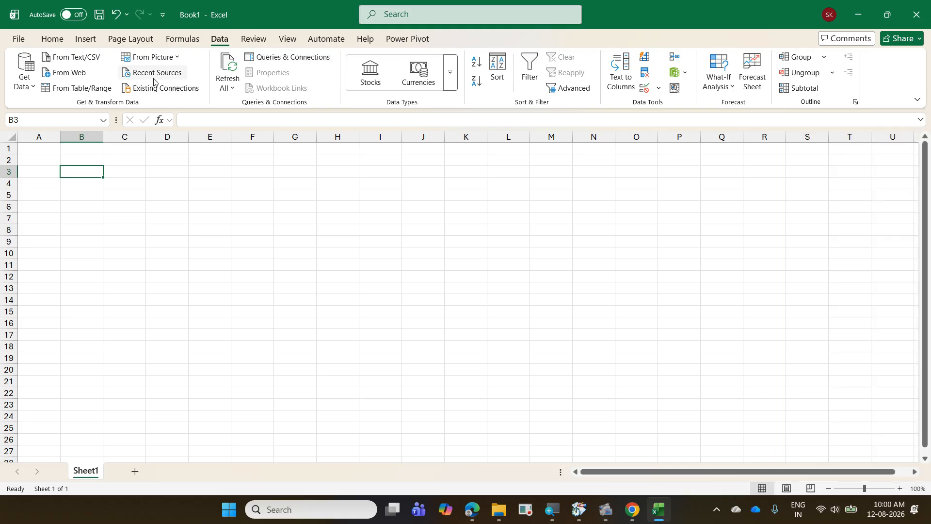
pyautogui.click(85, 39)
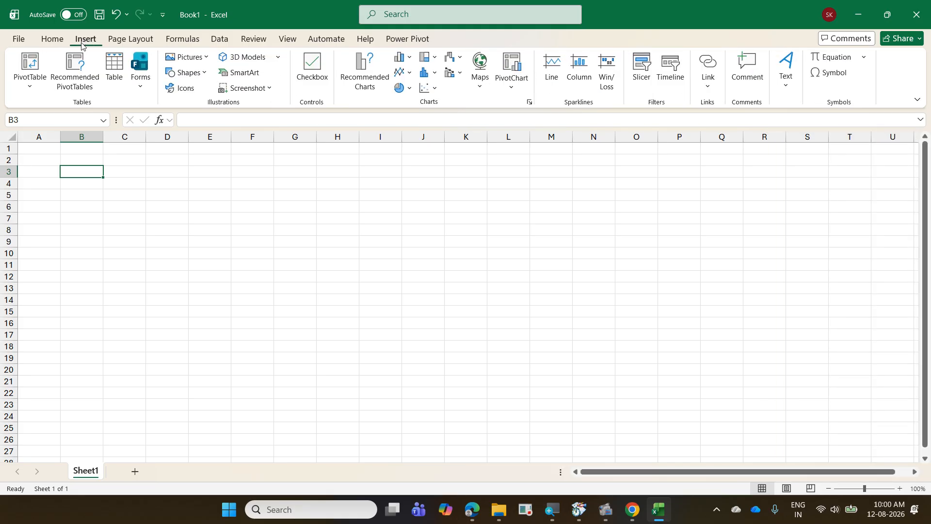
pyautogui.click(40, 86)
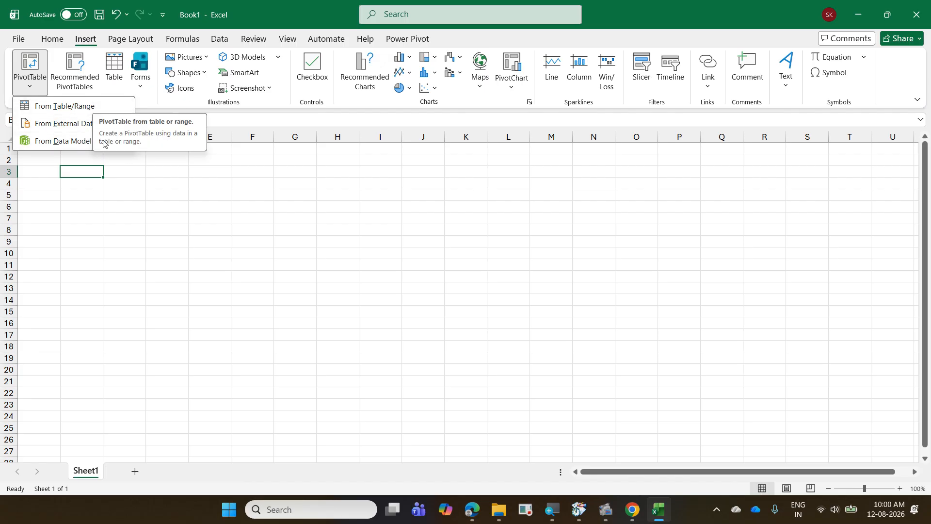
pyautogui.click(77, 141)
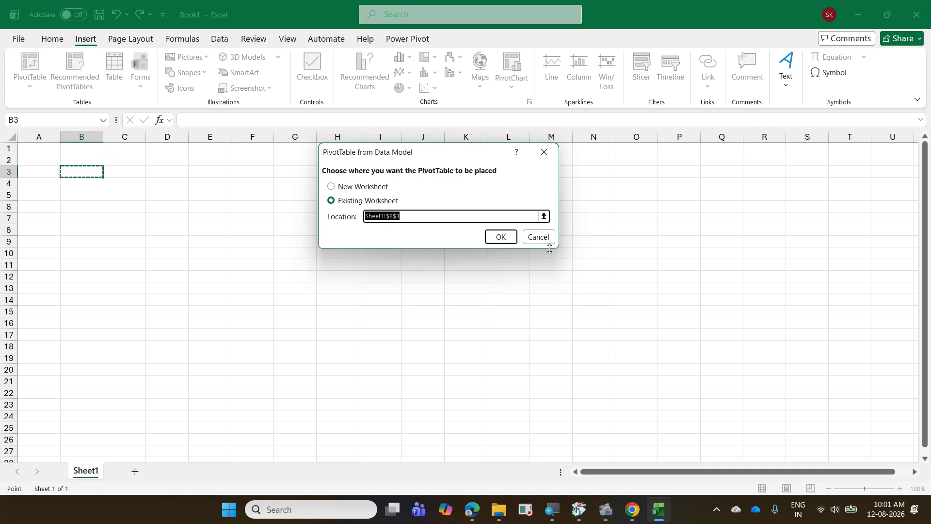
pyautogui.click(501, 237)
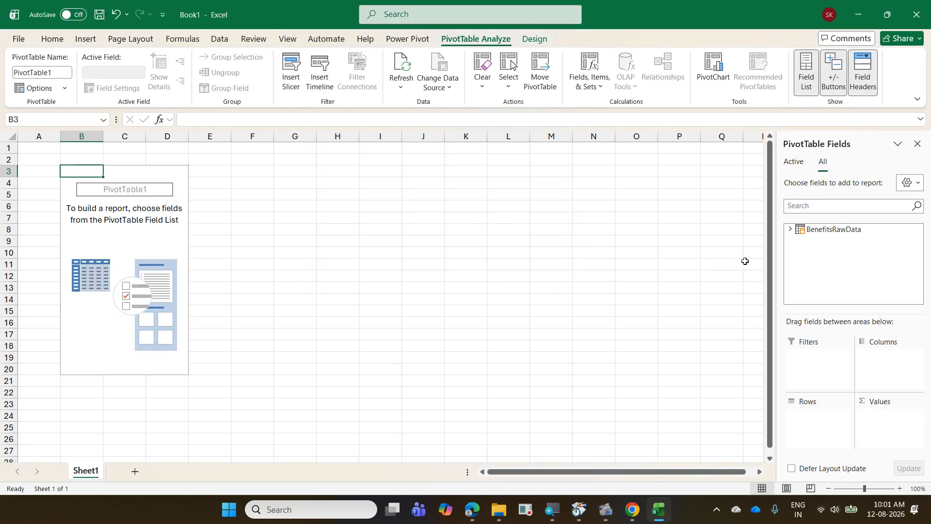
# Add the BenefitsRawData fields Department to the PivotTable rows and Amount to its values.
pyautogui.click(790, 231)
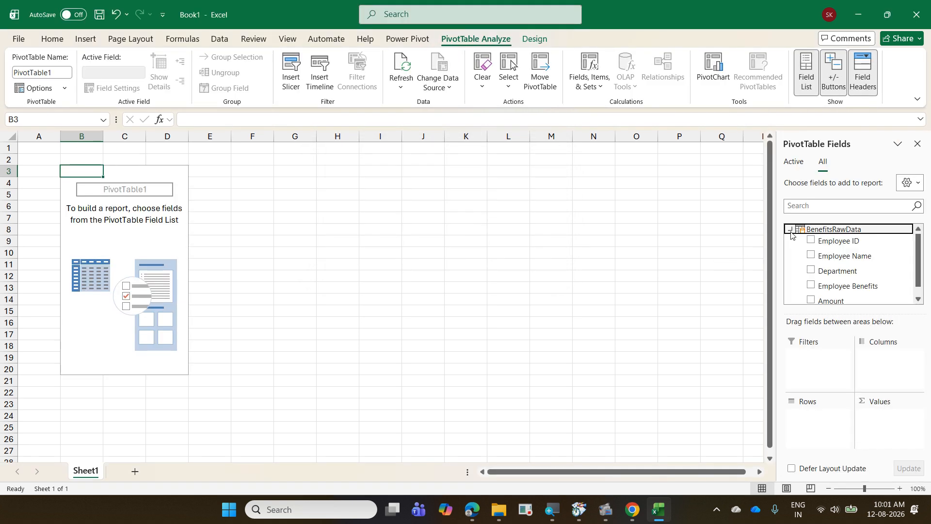
pyautogui.scroll(-1, 854, 257)
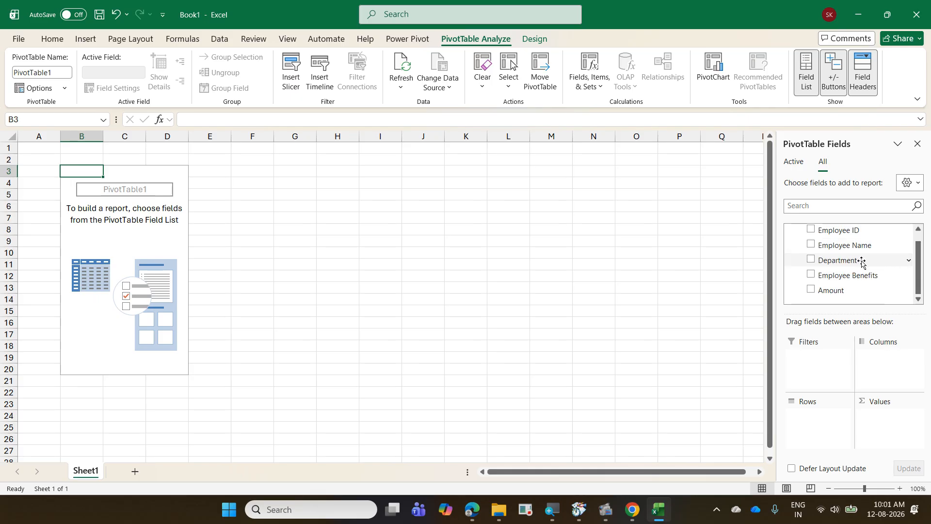
pyautogui.moveTo(853, 261); pyautogui.dragTo(808, 418)
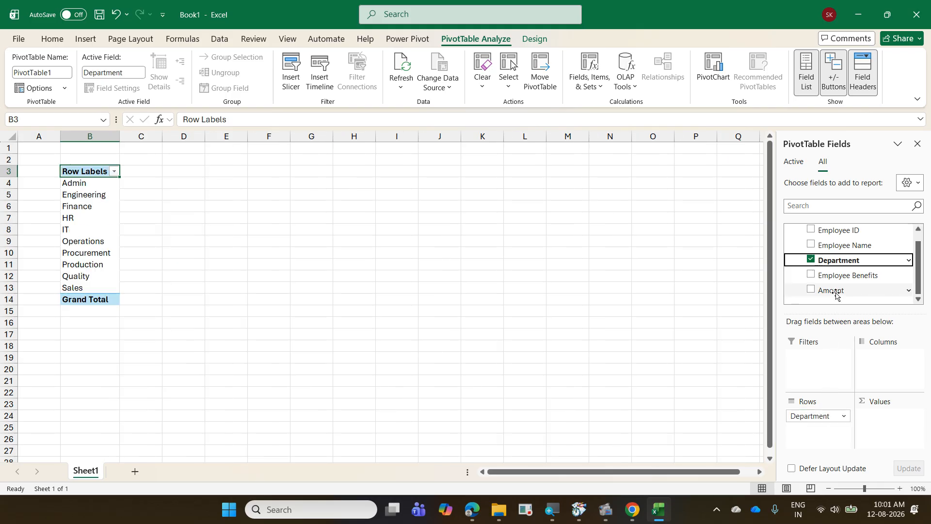
pyautogui.moveTo(831, 290); pyautogui.dragTo(883, 421)
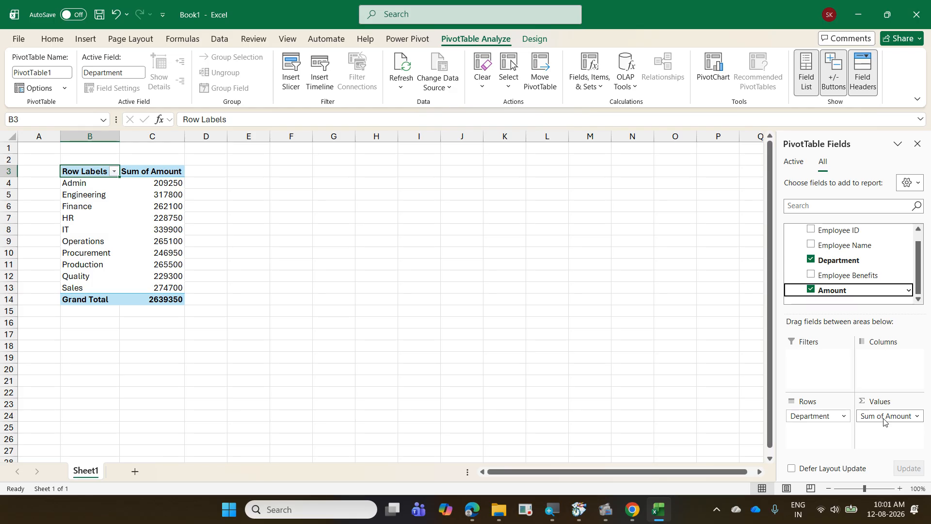
# Add Employee Benefits to the PivotTable rows beneath Department and look through the grouped breakdown.
pyautogui.moveTo(839, 274); pyautogui.dragTo(800, 429)
pyautogui.scroll(-2, 246, 263)
pyautogui.scroll(2, 138, 241)
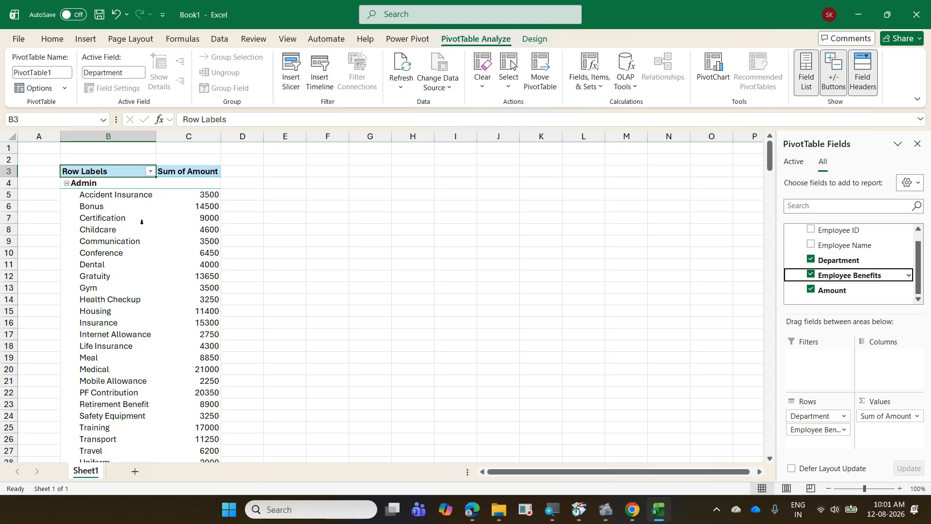
pyautogui.scroll(-10, 145, 236)
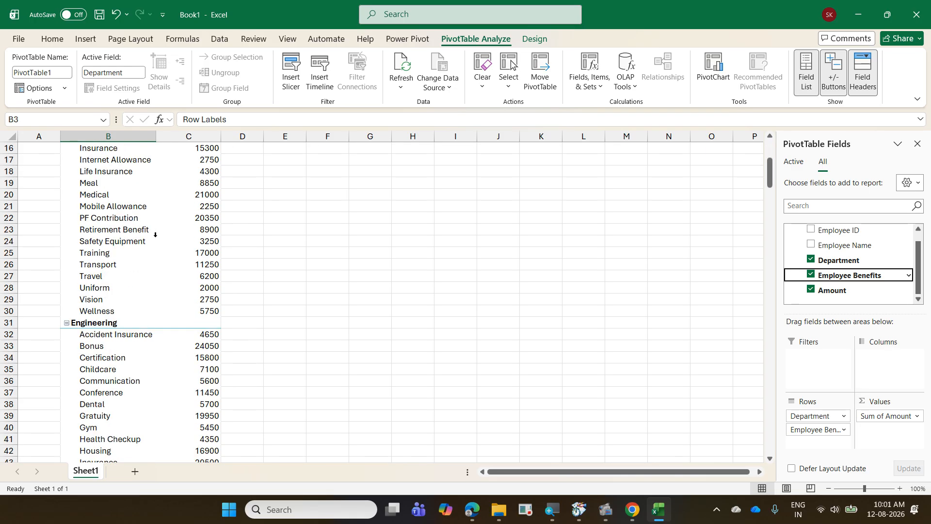
pyautogui.scroll(5, 155, 235)
pyautogui.scroll(5, 155, 235)
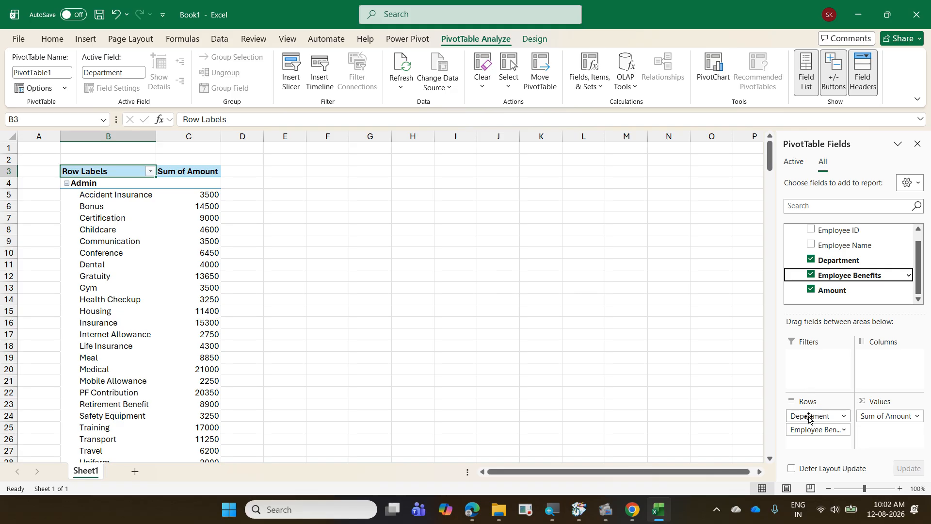
# Move the Department field from the PivotTable rows to the columns and review the resulting cross-table.
pyautogui.moveTo(808, 419); pyautogui.dragTo(873, 361)
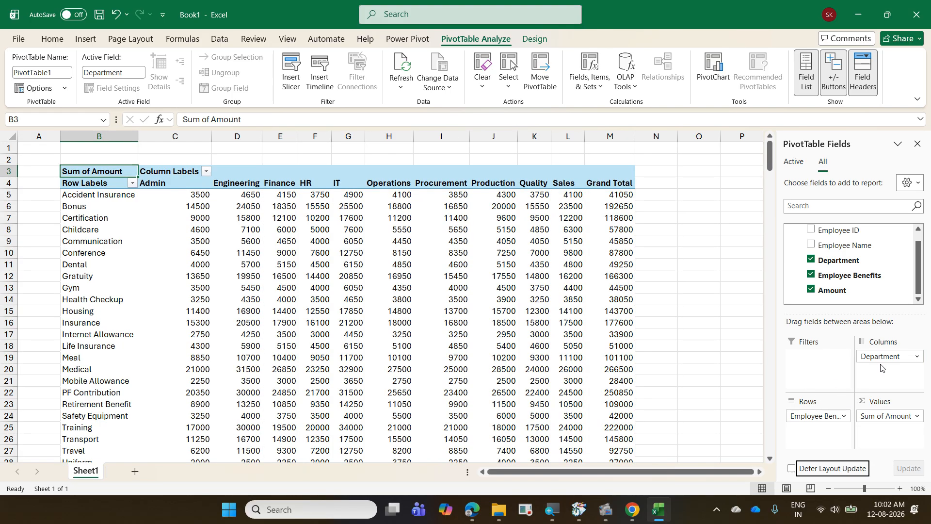
pyautogui.scroll(-1, 328, 277)
pyautogui.scroll(1, 327, 277)
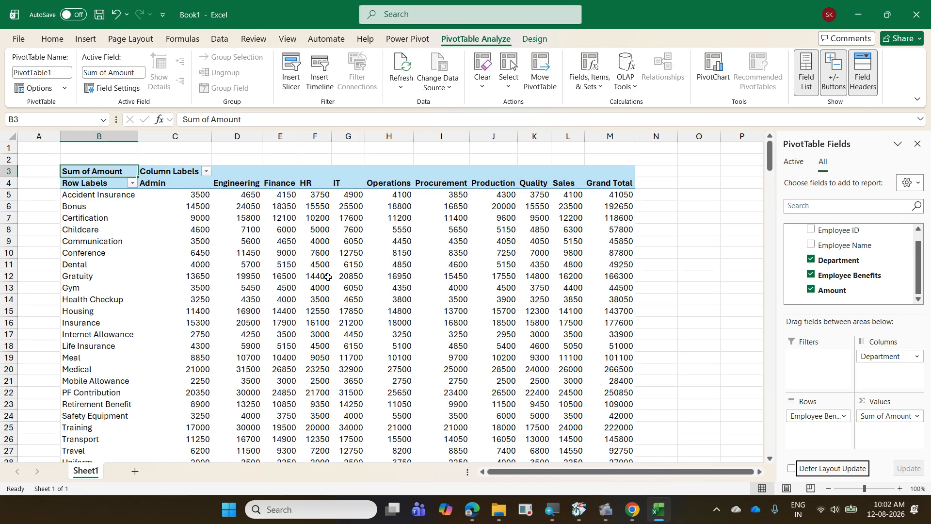
pyautogui.scroll(-1, 328, 277)
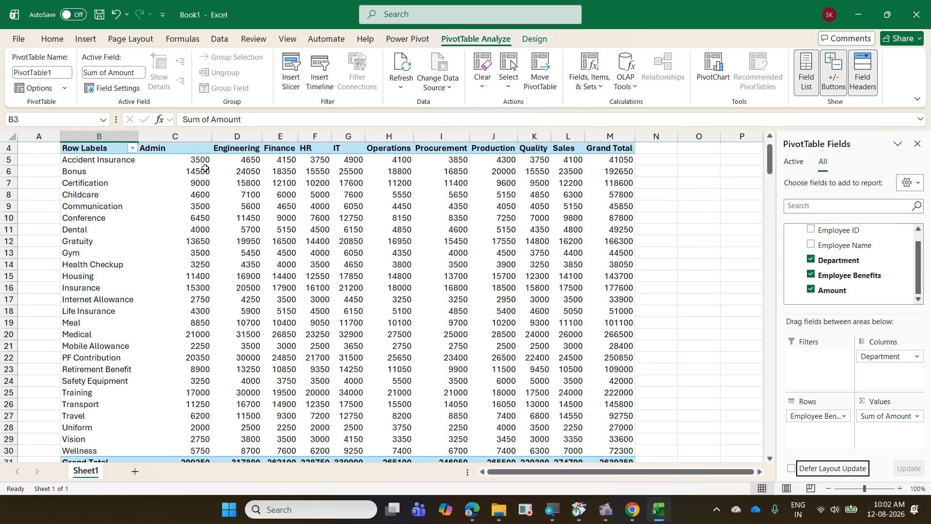
pyautogui.moveTo(203, 173)
# Start saving the workbook under a new name in the CorporateTraining subfolder 2026-08-11 Toshiba Excel Level 2.
pyautogui.click(22, 42)
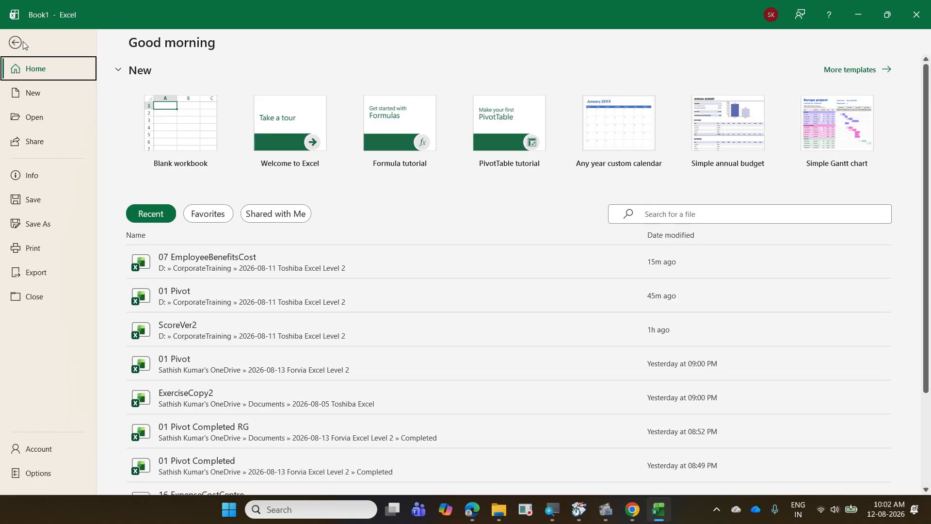
pyautogui.click(75, 228)
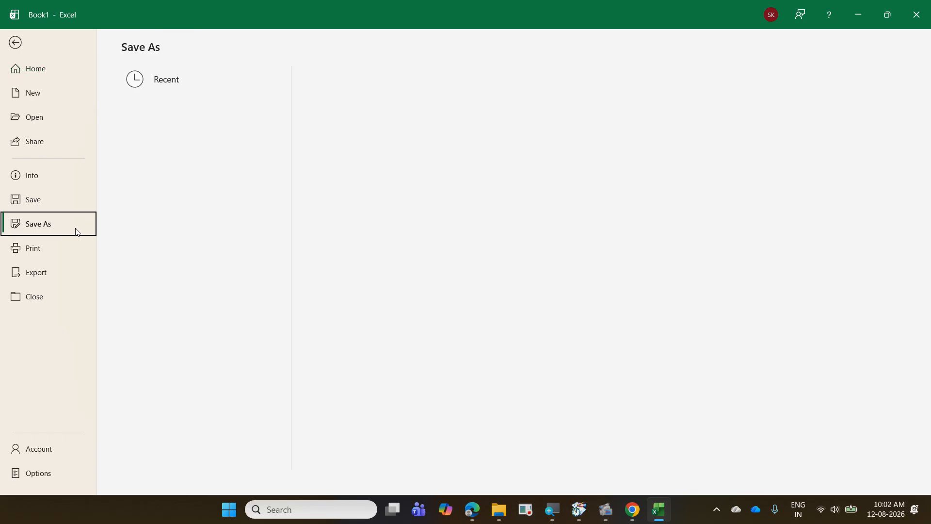
pyautogui.click(183, 289)
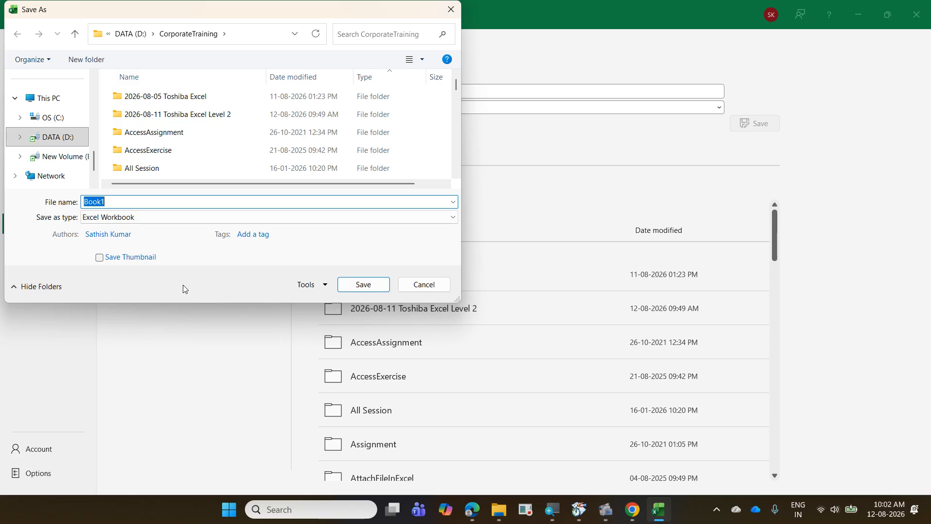
pyautogui.doubleClick(235, 116)
# Base the file name on the existing 07 EmployeeBenefitsCost file and save the workbook as 07 EmployeeBenefitsCost with PQ.
pyautogui.scroll(-5, 235, 136)
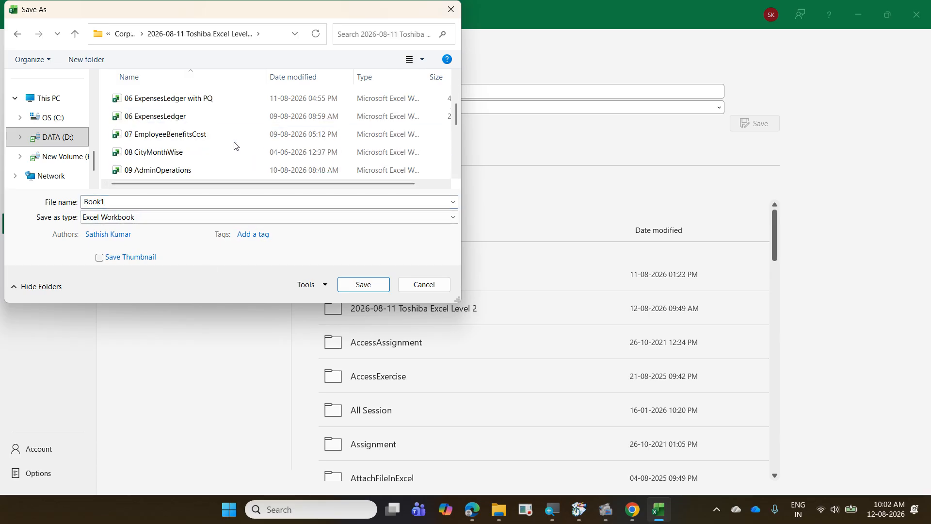
pyautogui.scroll(-1, 234, 147)
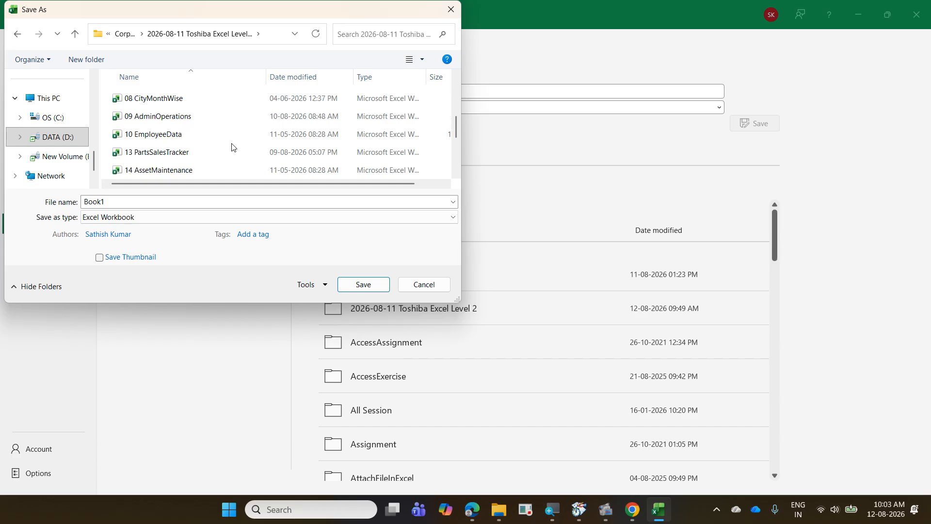
pyautogui.scroll(1, 233, 147)
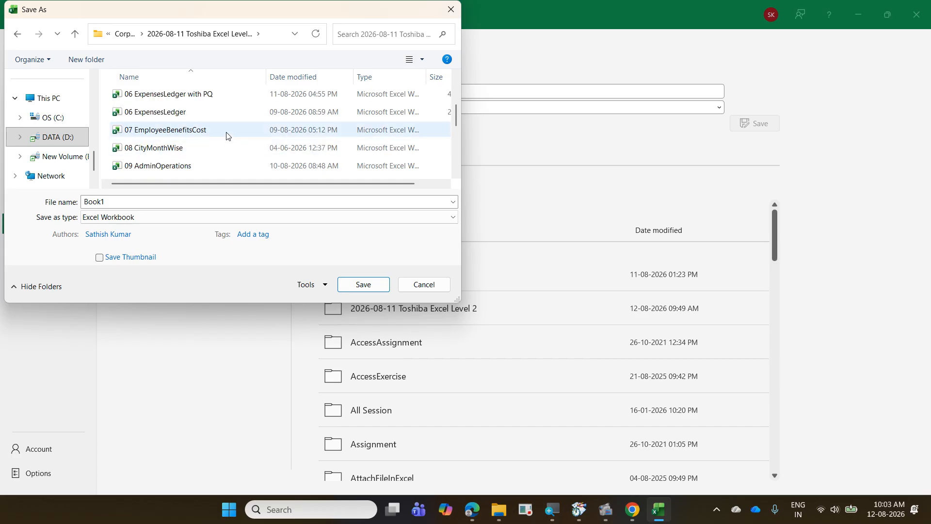
pyautogui.click(226, 130)
pyautogui.click(237, 203)
pyautogui.click(238, 203)
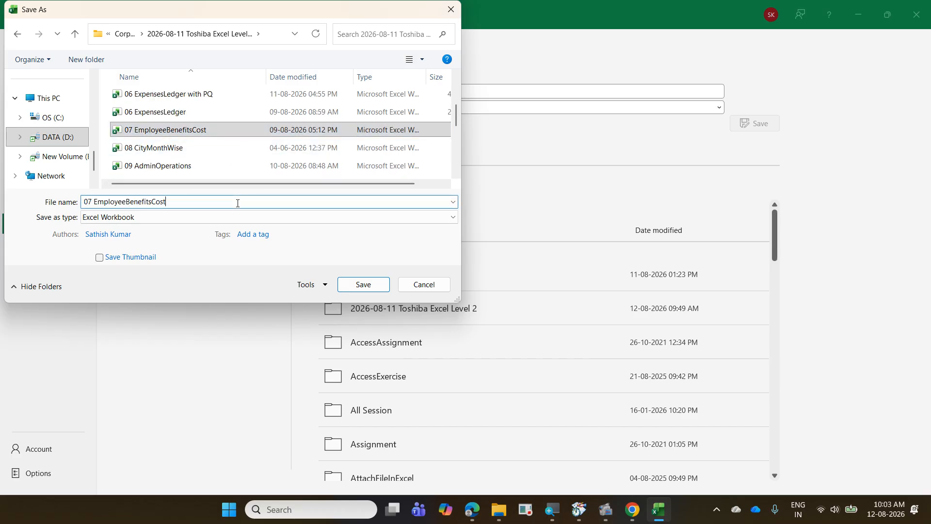
pyautogui.write('wi')
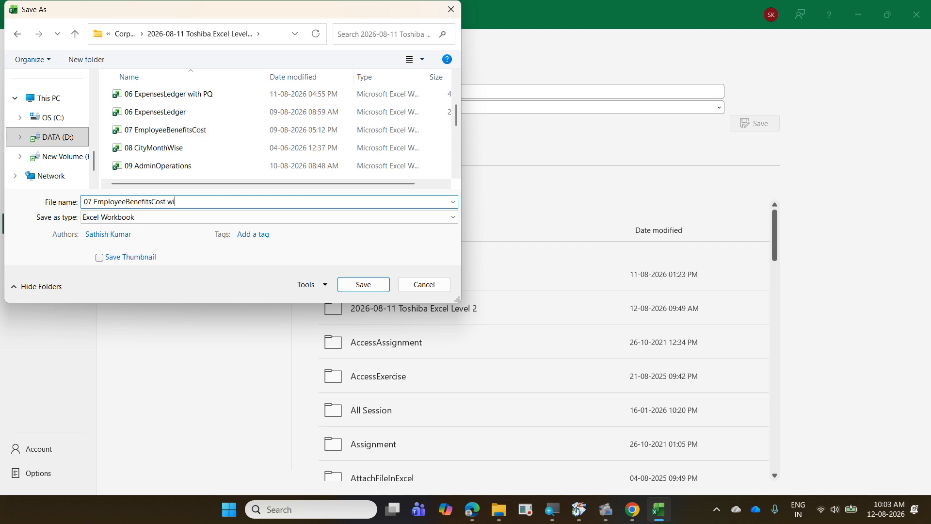
pyautogui.write('th PQ')
pyautogui.press('Return')
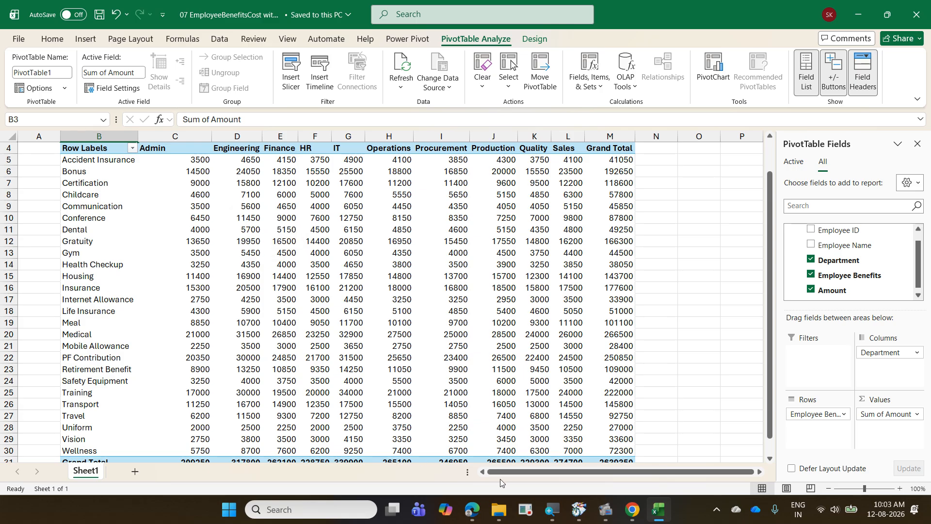
# Check the files in the 2026-08-11 Toshiba Excel Level 2 folder in File Explorer, then return to the PivotTable in Excel.
pyautogui.moveTo(502, 516)
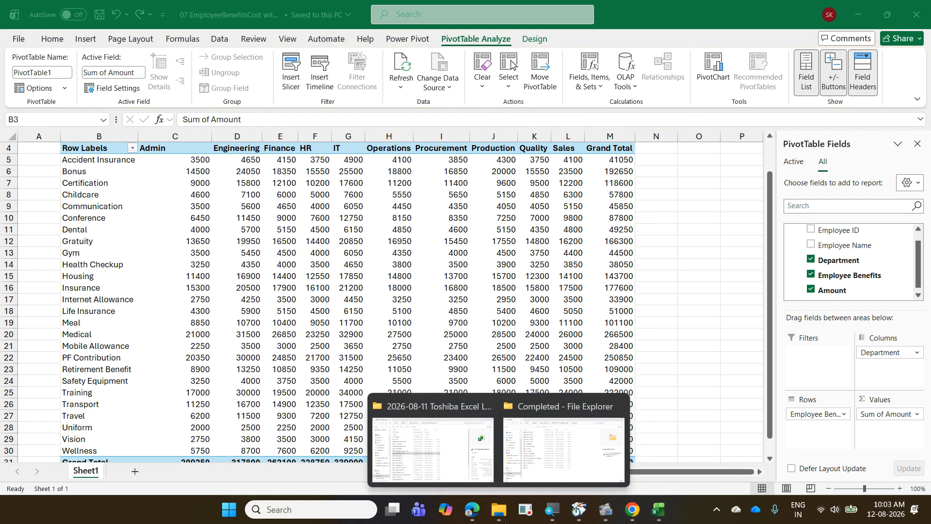
pyautogui.click(455, 463)
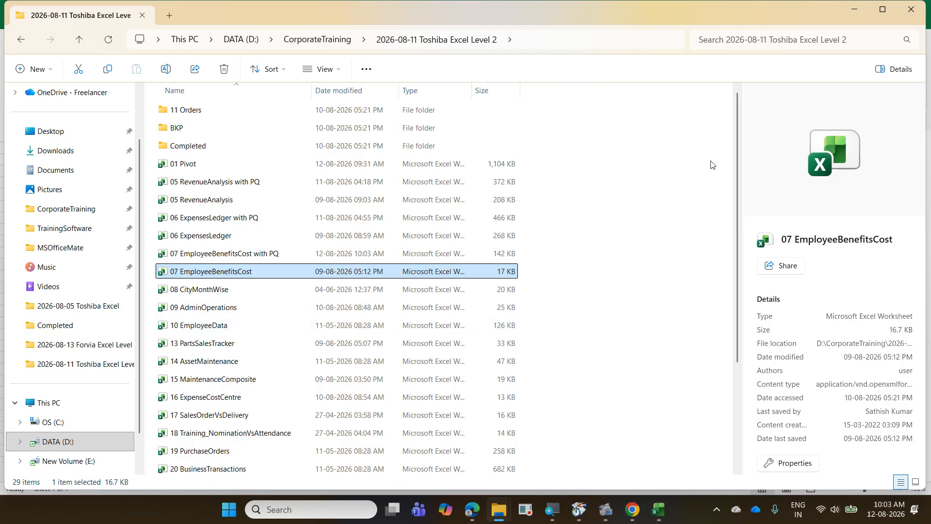
pyautogui.click(853, 9)
pyautogui.moveTo(410, 160)
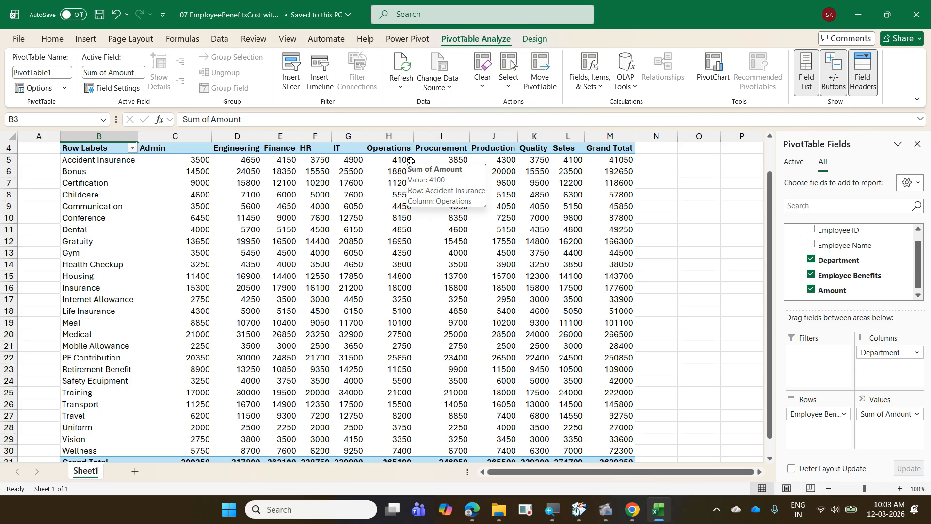
pyautogui.moveTo(610, 346)
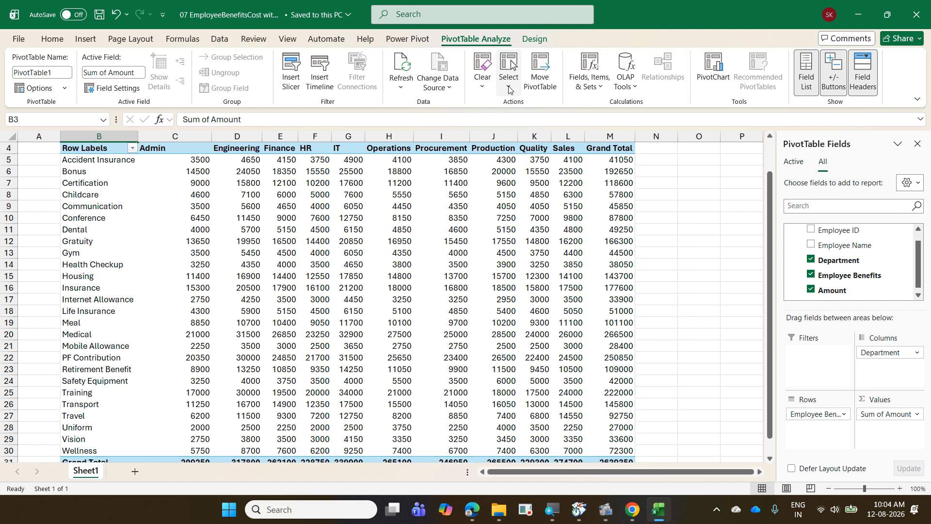
# Close the PivotTable workbook and open the source file 07 EmployeeBenefitsCost from its folder in File Explorer.
pyautogui.hotkey('ctrl', 'w')
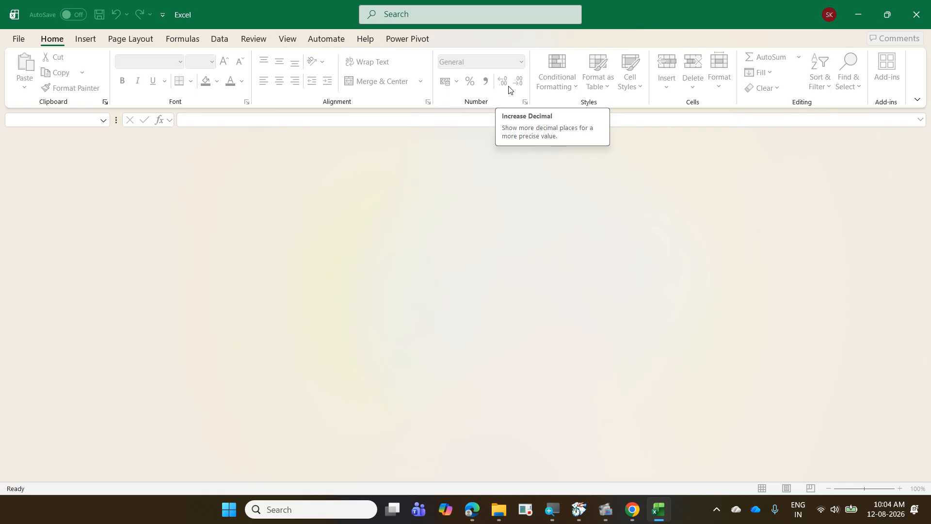
pyautogui.moveTo(506, 519)
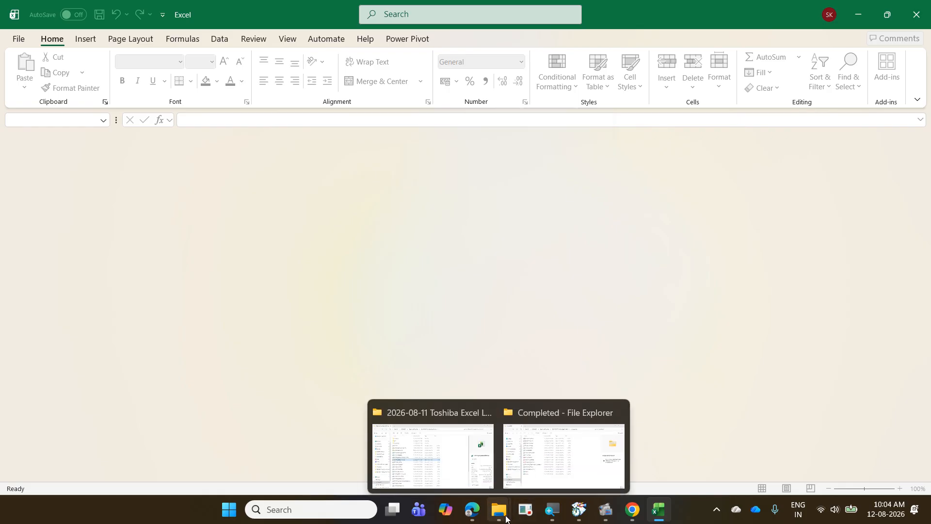
pyautogui.click(460, 473)
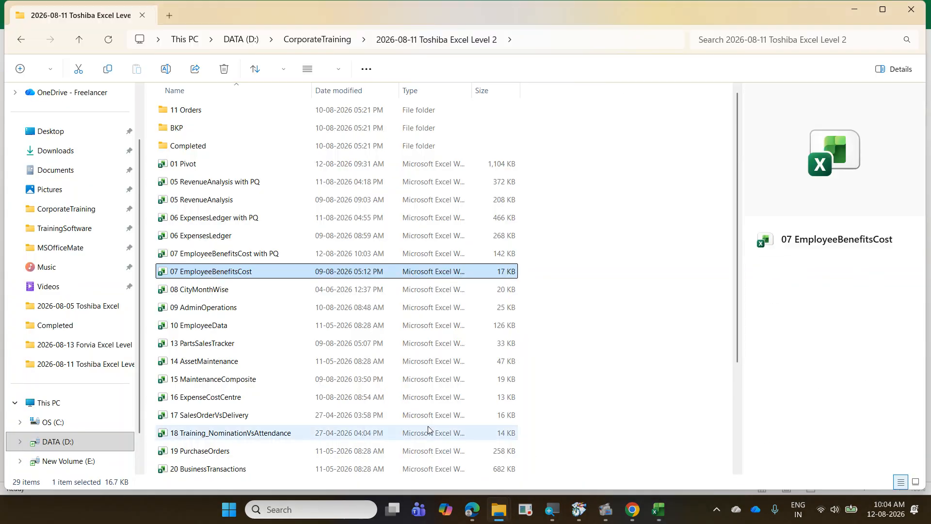
pyautogui.doubleClick(252, 274)
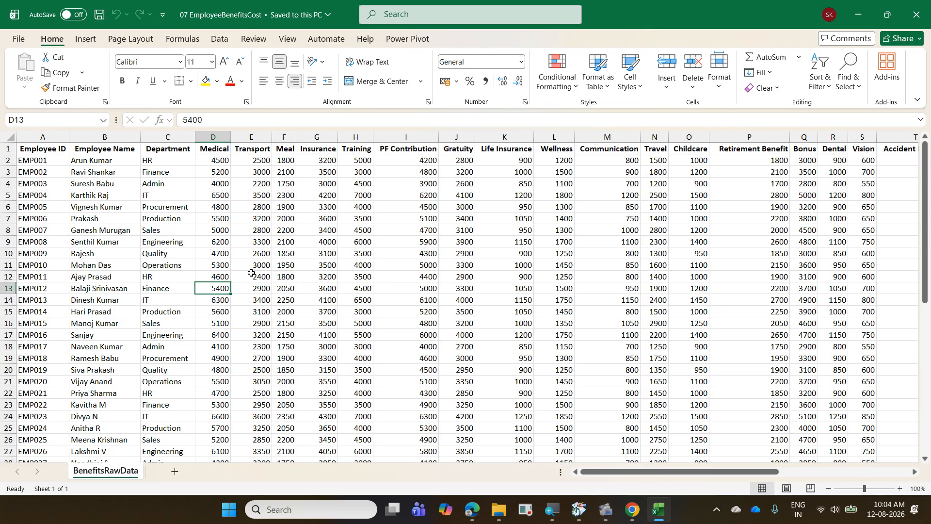
# Add a new column headed Sample in the first empty column after Safety Equipment.
pyautogui.hotkey('ctrl', 'Up')
pyautogui.press('Right')
pyautogui.press('Right')
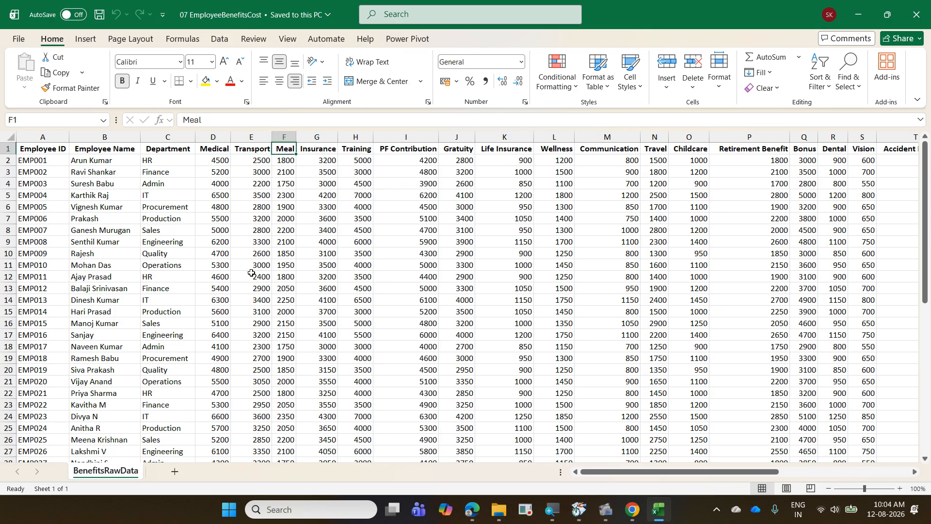
pyautogui.hotkey('ctrl', 'Right')
pyautogui.press('Right')
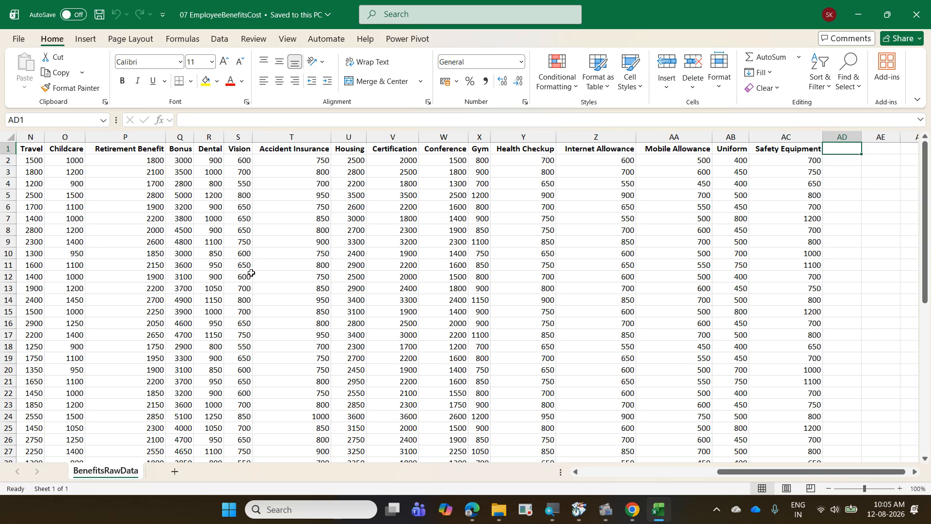
pyautogui.write('Sample')
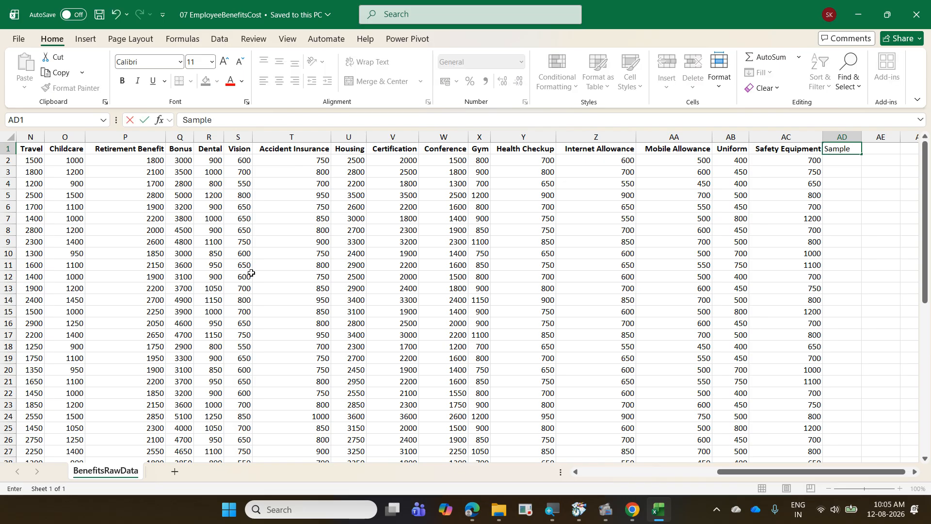
pyautogui.press('Return')
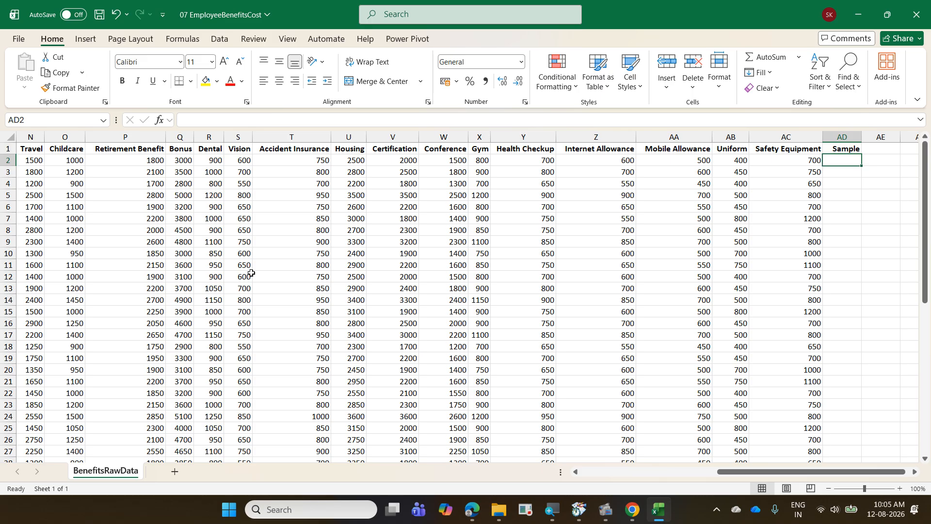
# Enter 100 and 200 in the first two Sample rows and fill the series down to the last employee.
pyautogui.write('100')
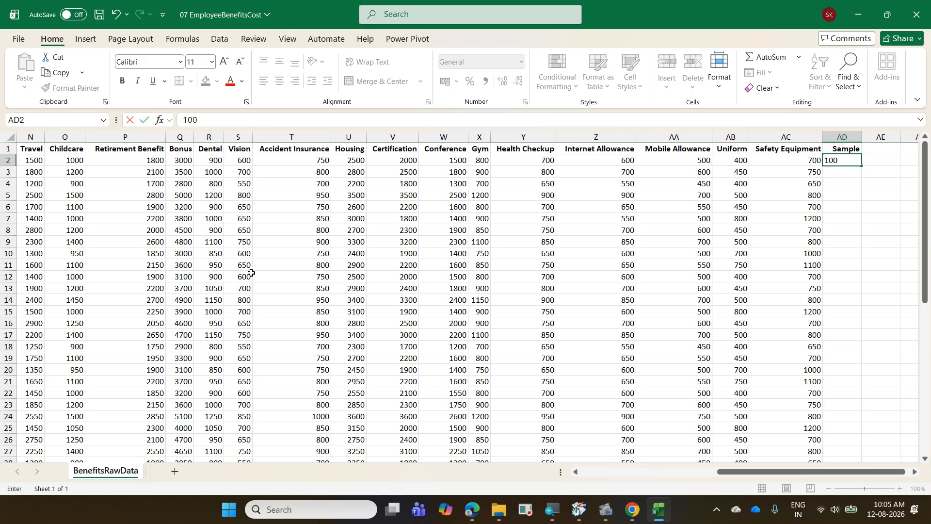
pyautogui.press('Return')
pyautogui.write('200')
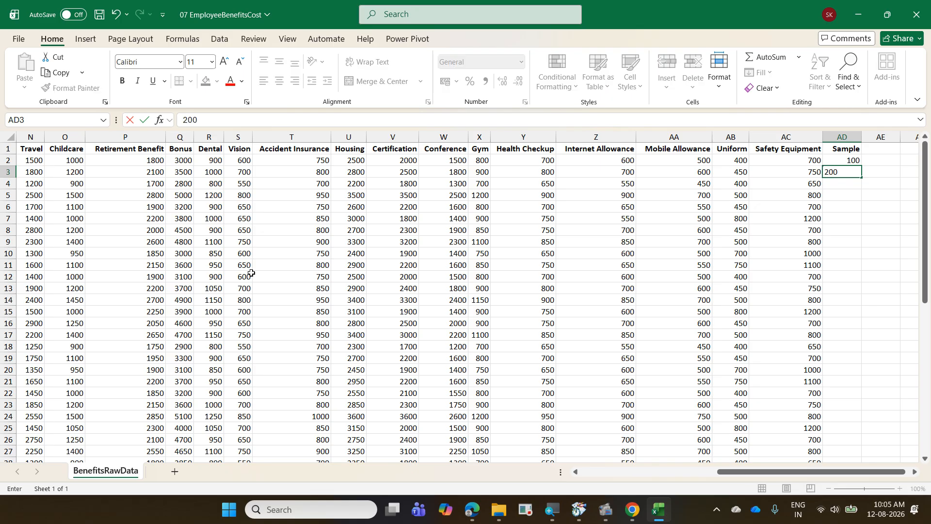
pyautogui.press('Return')
pyautogui.press('Up')
pyautogui.press('Up')
pyautogui.hotkey('shift', 'Down')
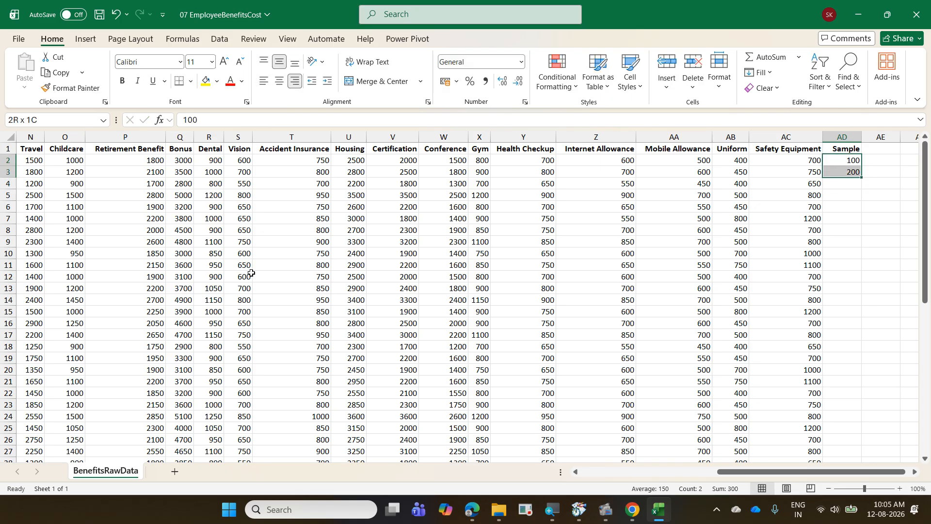
pyautogui.doubleClick(866, 173)
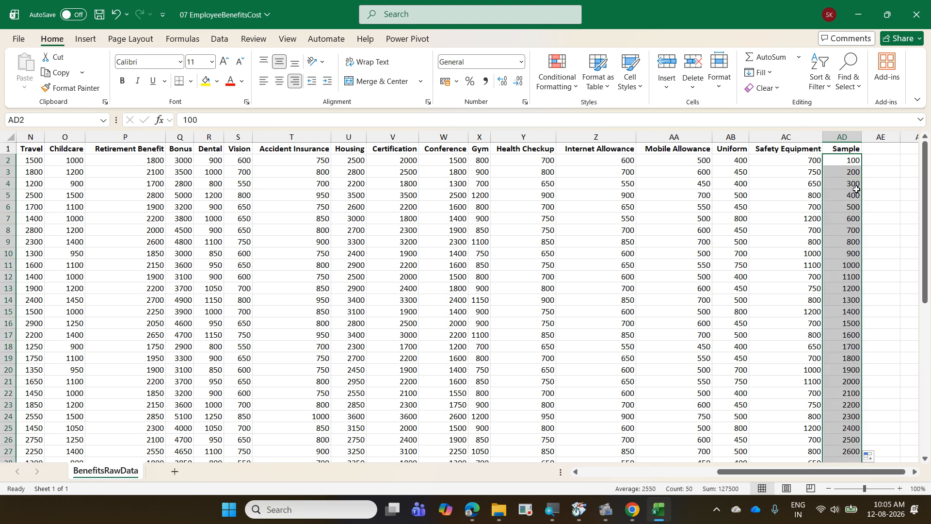
pyautogui.scroll(-9, 861, 236)
pyautogui.scroll(9, 862, 242)
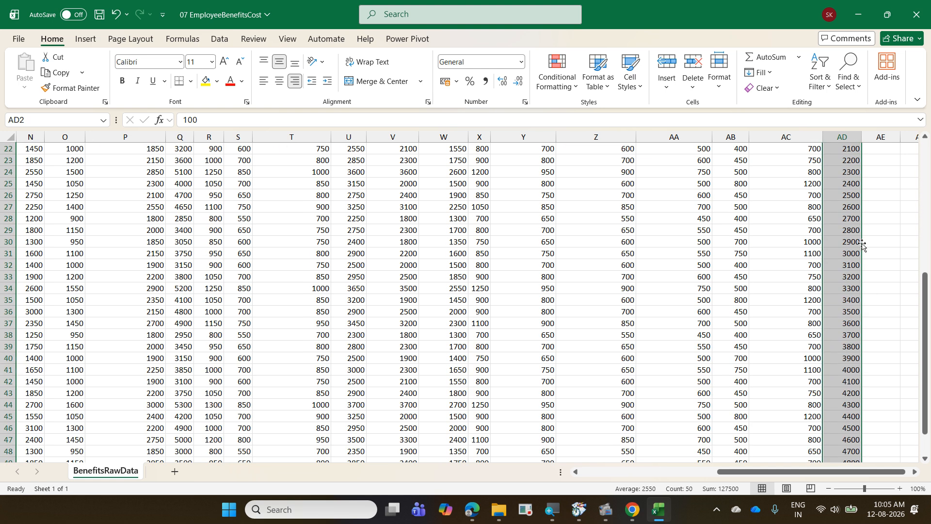
# Check the extent of the source data, then save and close the 07 EmployeeBenefitsCost workbook.
pyautogui.click(839, 227)
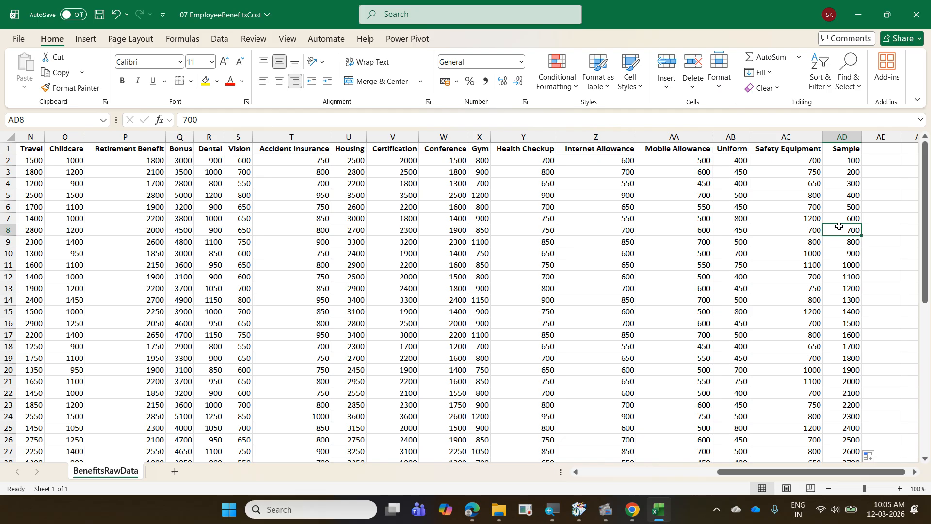
pyautogui.hotkey('ctrl', 'Down')
pyautogui.hotkey('ctrl', 'Left')
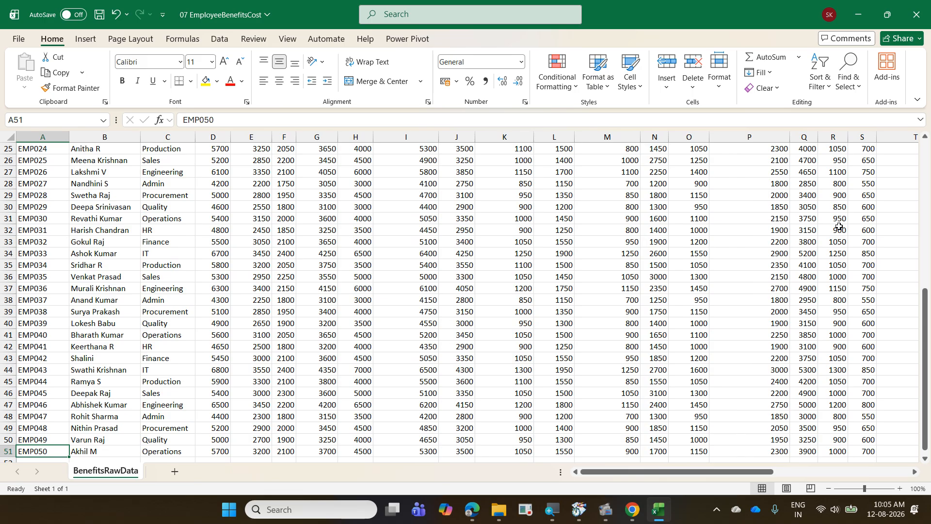
pyautogui.press('Down')
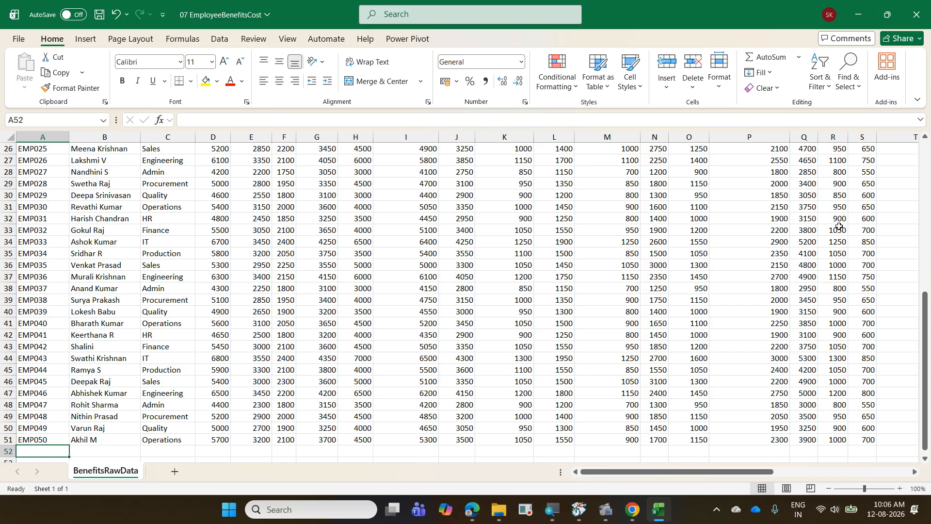
pyautogui.hotkey('ctrl', 'Home')
pyautogui.hotkey('ctrl', 'Right')
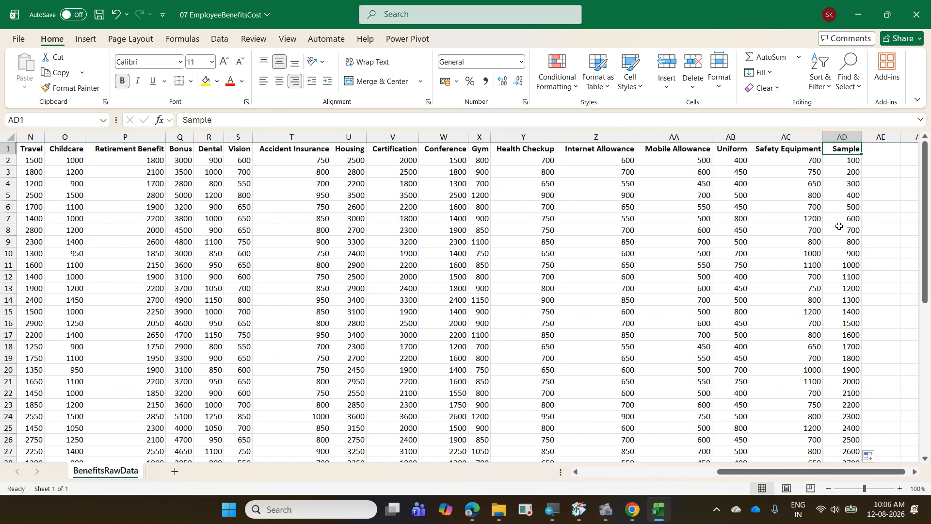
pyautogui.hotkey('ctrl', 's')
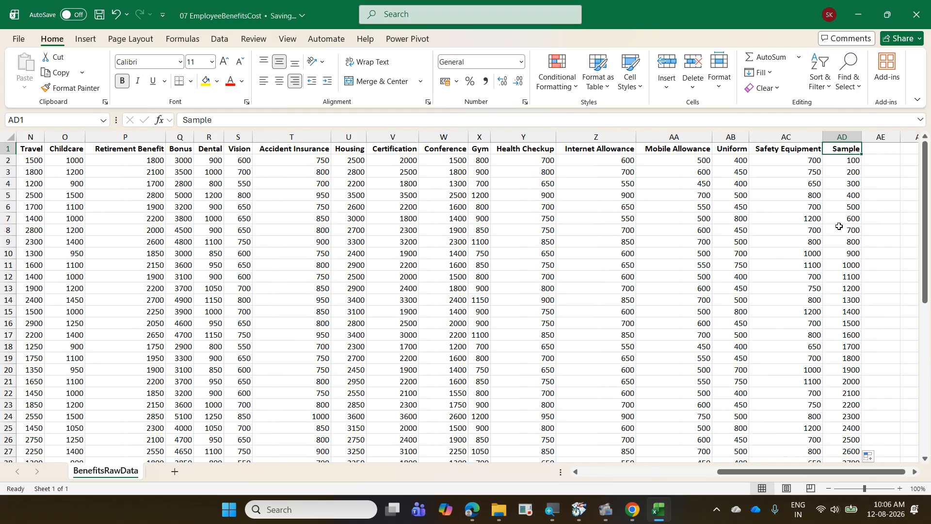
pyautogui.hotkey('ctrl', 'w')
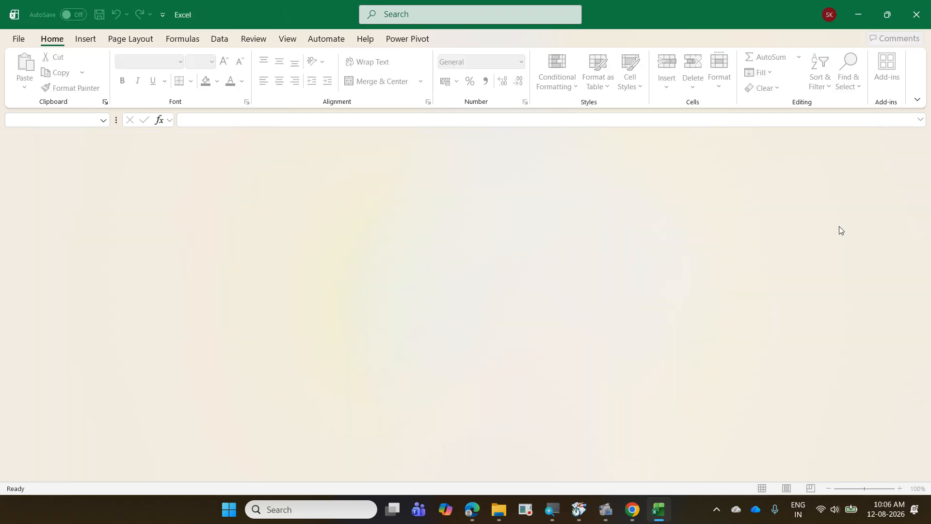
# Reopen the recent workbook 07 EmployeeBenefitsCost with PQ and enable its external data connections.
pyautogui.click(30, 40)
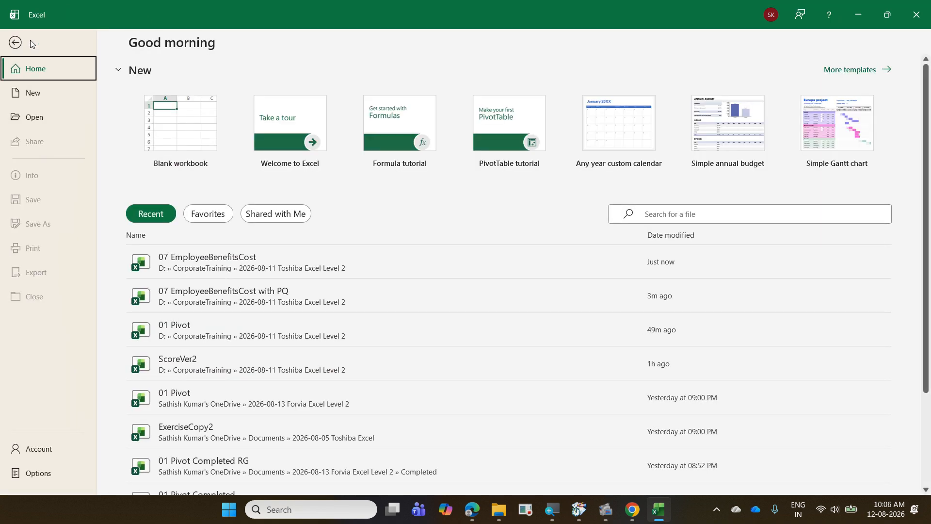
pyautogui.click(233, 299)
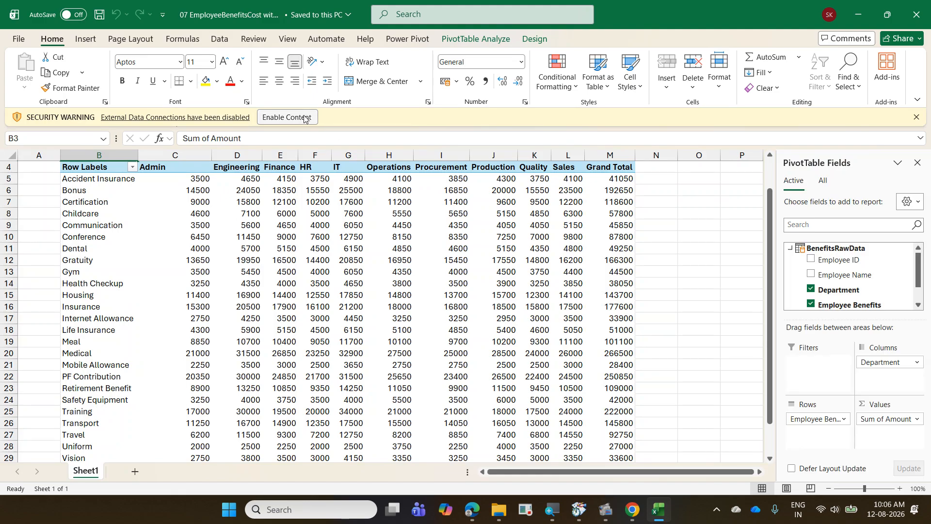
pyautogui.click(304, 118)
pyautogui.scroll(-2, 238, 253)
pyautogui.scroll(3, 238, 253)
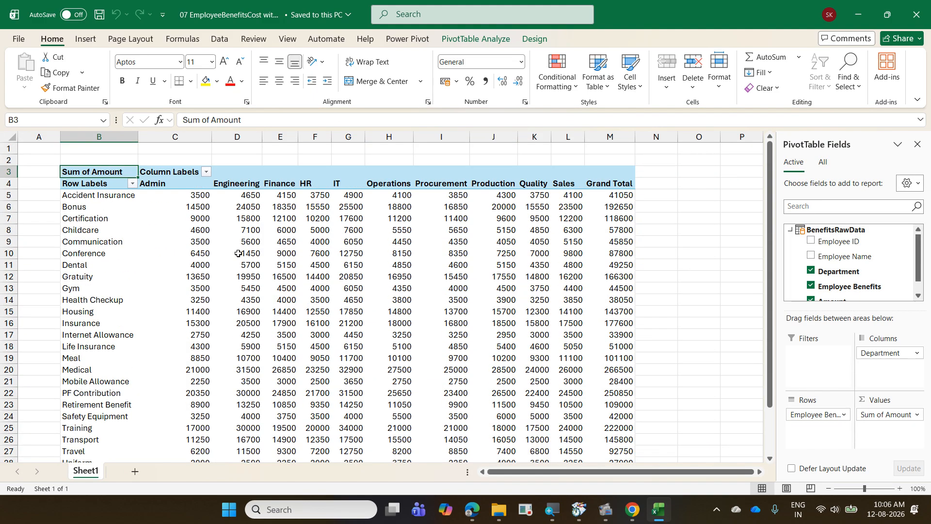
pyautogui.scroll(-1, 238, 253)
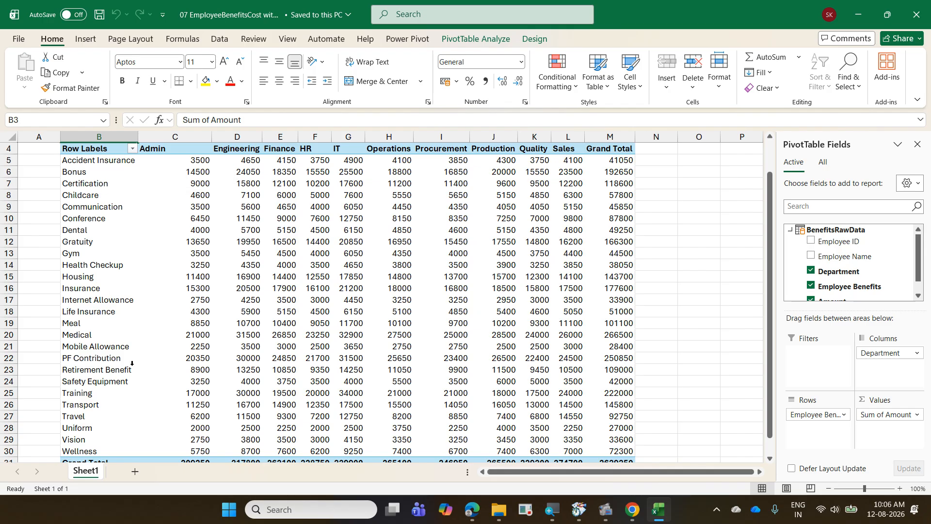
# Refresh the PivotTable from its source and look through the benefit rows for Sample.
pyautogui.click(487, 42)
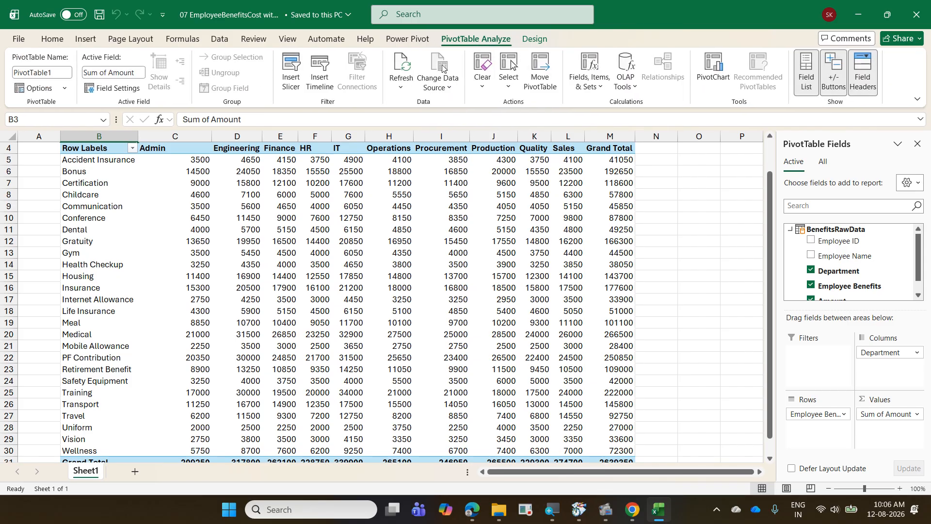
pyautogui.click(397, 65)
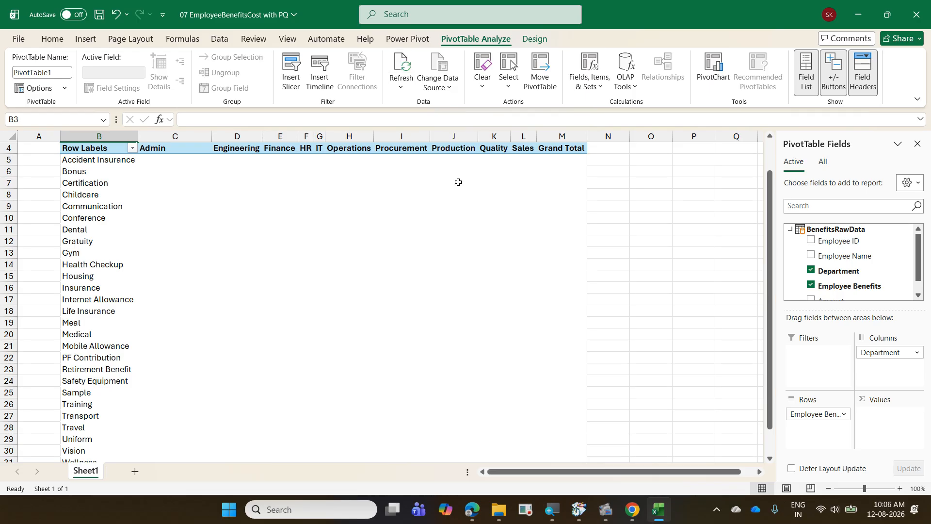
pyautogui.scroll(-3, 458, 182)
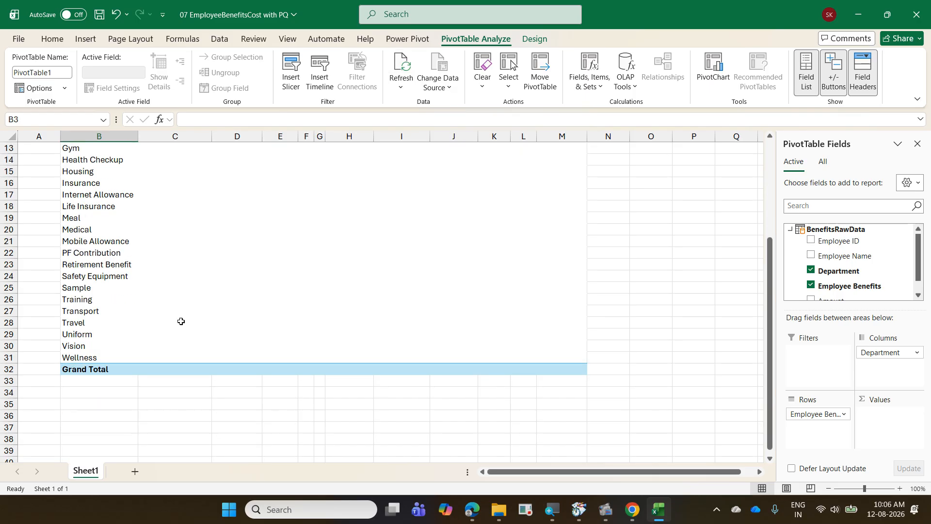
# Add the Amount field back to the PivotTable's Values area and review the results for each benefit.
pyautogui.scroll(-1, 878, 273)
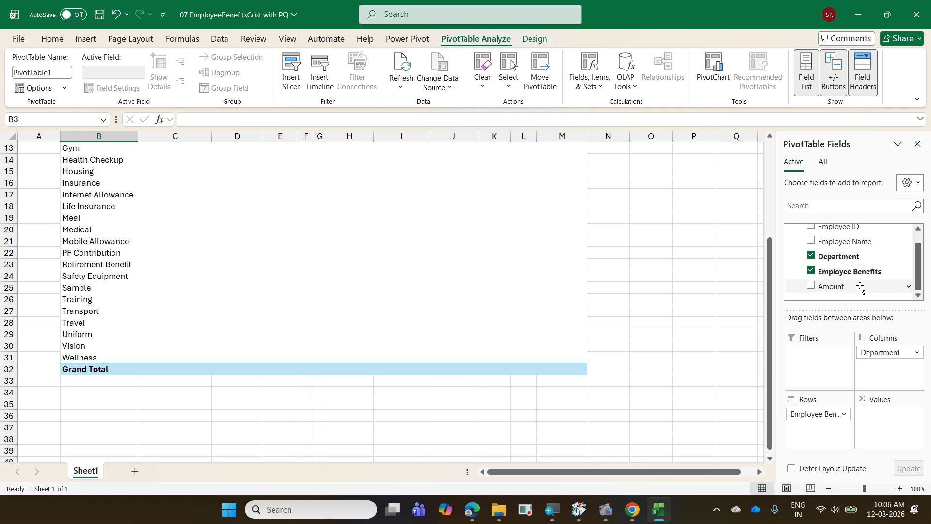
pyautogui.moveTo(860, 288); pyautogui.dragTo(899, 429)
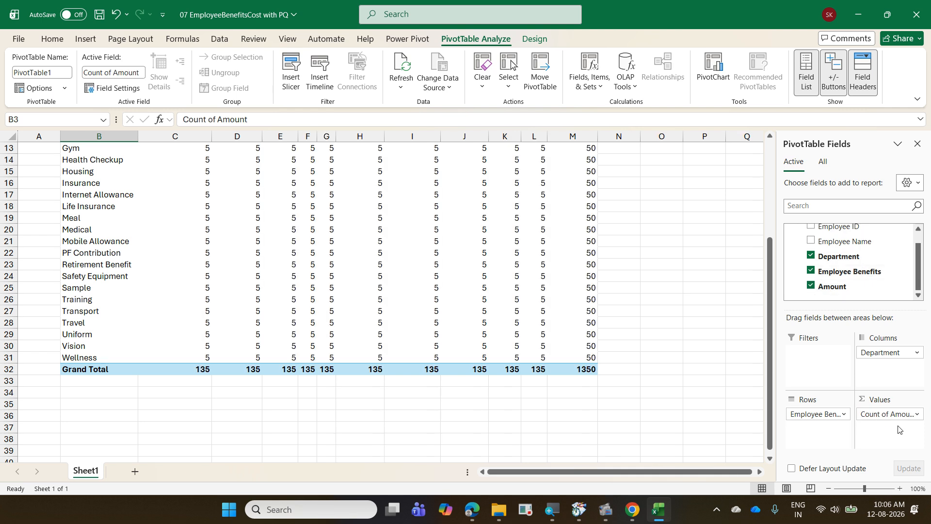
pyautogui.scroll(4, 243, 342)
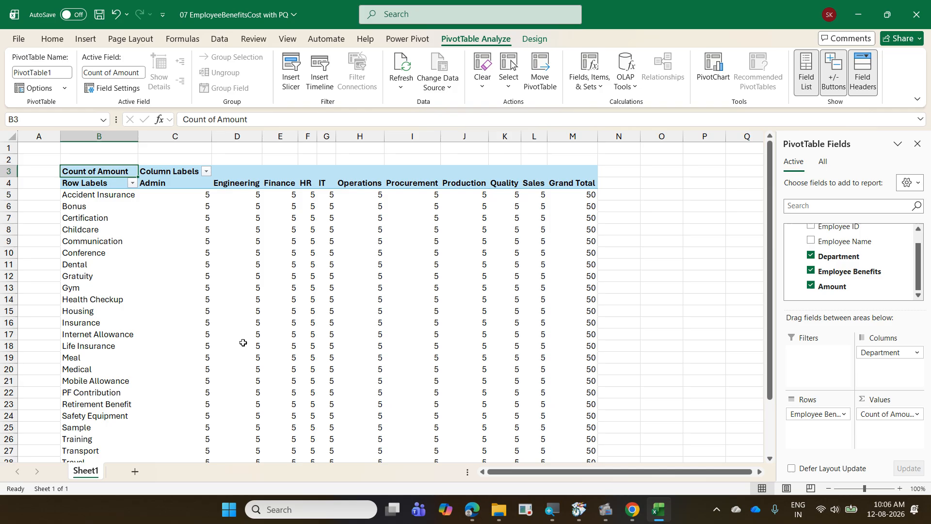
pyautogui.scroll(-3, 243, 343)
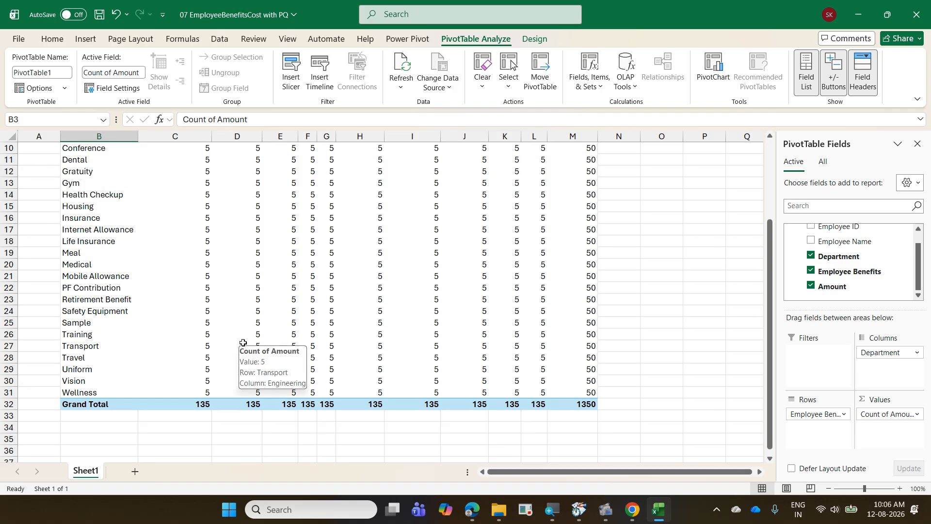
pyautogui.scroll(2, 243, 342)
pyautogui.scroll(-1, 243, 342)
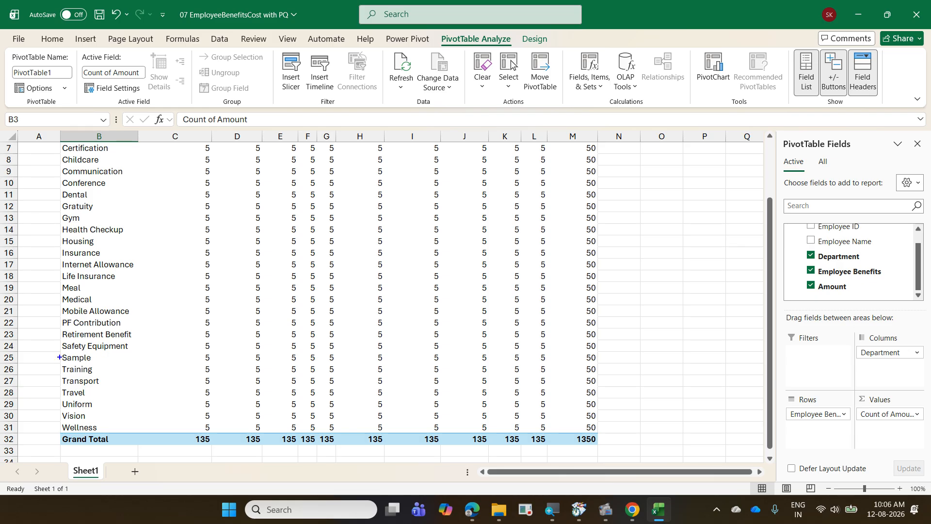
pyautogui.moveTo(60, 357); pyautogui.dragTo(60, 364)
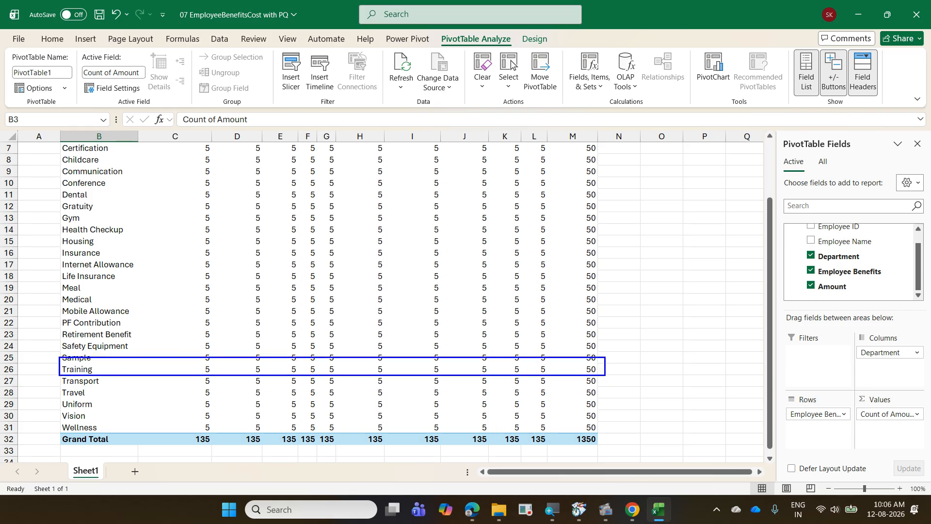
pyautogui.click(111, 270)
pyautogui.click(324, 275)
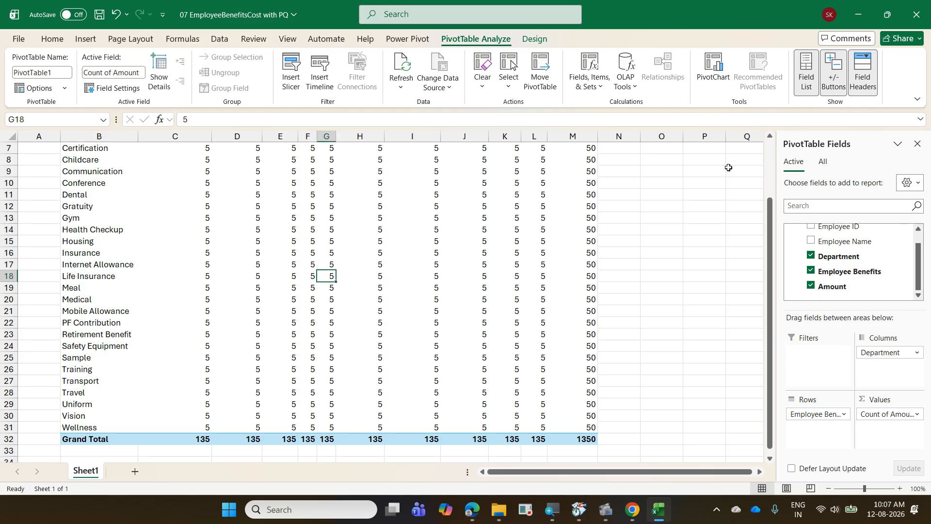
pyautogui.click(544, 230)
pyautogui.scroll(2, 546, 223)
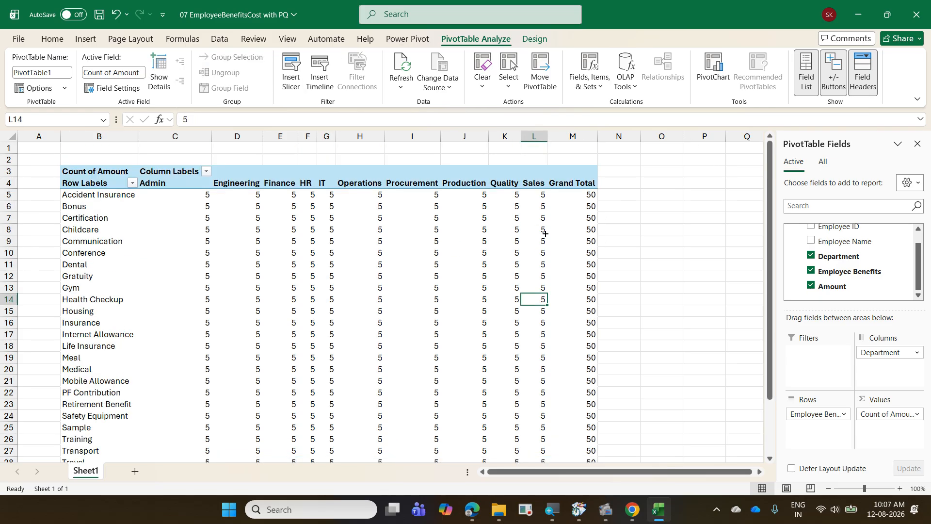
# Hide the PivotTable field list and open the BenefitsRawData query in the Power Query Editor.
pyautogui.click(534, 40)
pyautogui.click(491, 42)
pyautogui.click(918, 143)
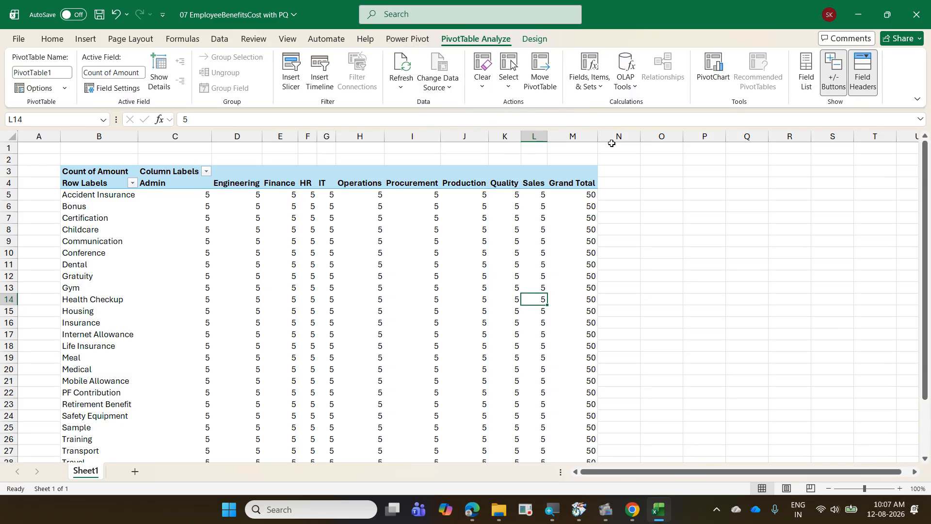
pyautogui.click(219, 39)
pyautogui.click(269, 58)
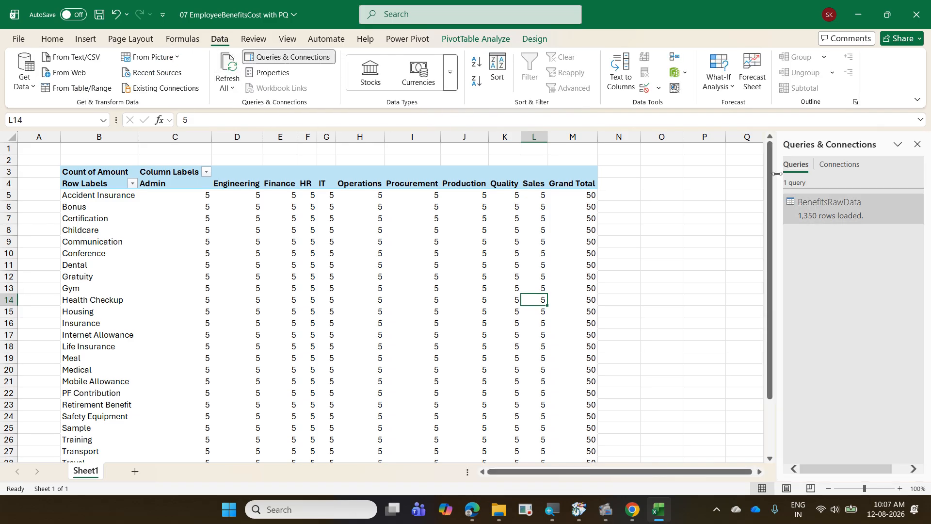
pyautogui.doubleClick(836, 217)
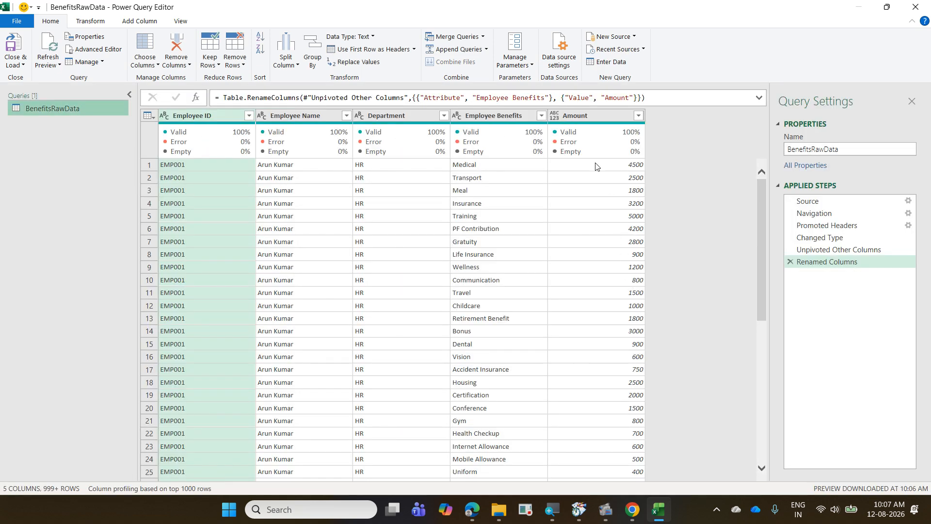
# Detect the data type of the Amount column in the BenefitsRawData query so it becomes Whole Number.
pyautogui.scroll(-8, 594, 203)
pyautogui.scroll(8, 594, 203)
pyautogui.moveTo(562, 106)
pyautogui.mouseDown()
pyautogui.moveTo(544, 111)
pyautogui.moveTo(550, 128)
pyautogui.moveTo(556, 99)
pyautogui.moveTo(556, 127)
pyautogui.moveTo(548, 103)
pyautogui.moveTo(528, 116)
pyautogui.moveTo(545, 127)
pyautogui.mouseUp()
pyautogui.press('Escape')
pyautogui.click(566, 117)
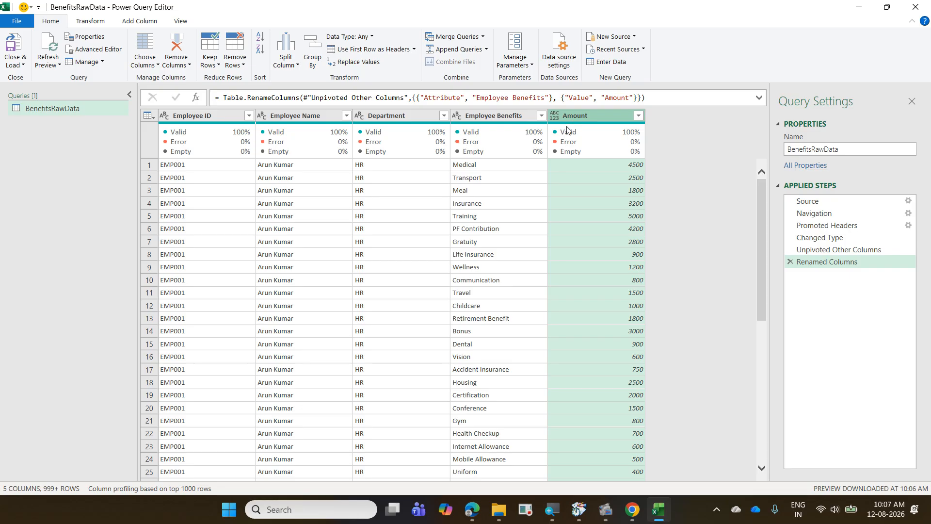
pyautogui.moveTo(560, 127)
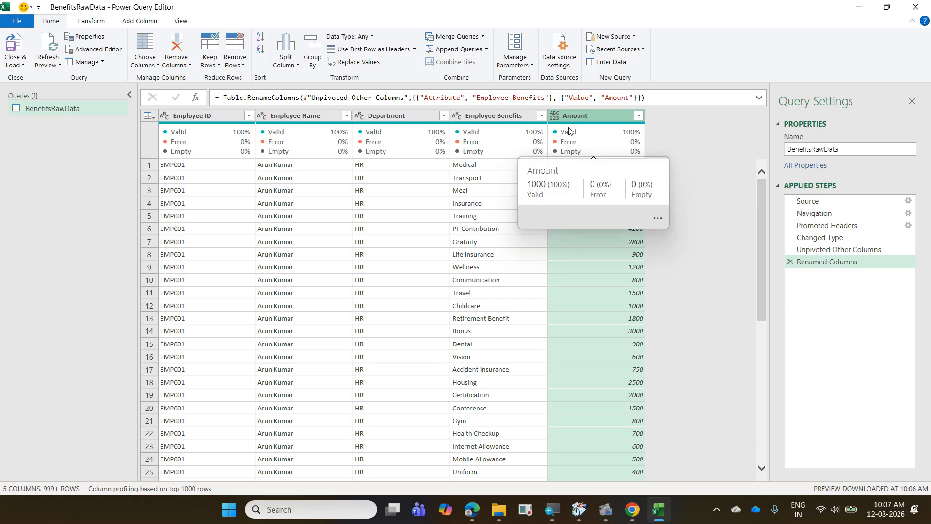
pyautogui.click(96, 20)
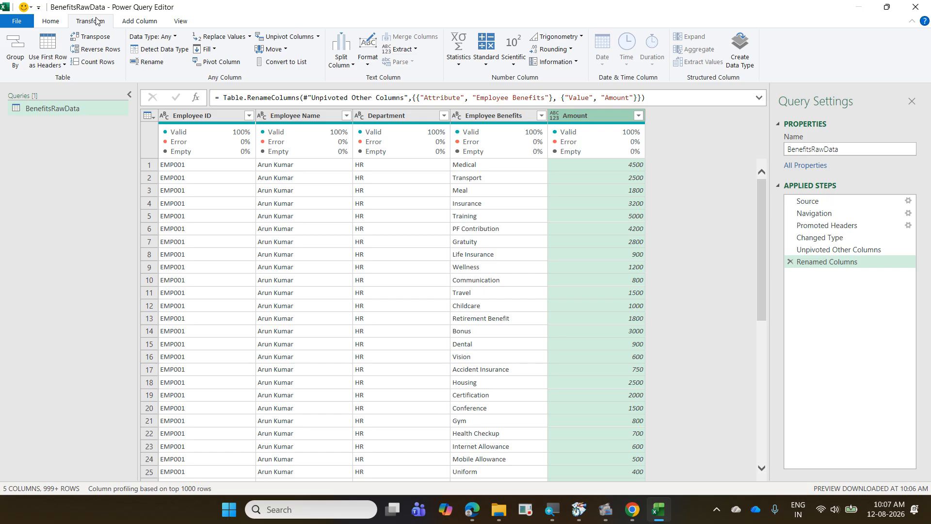
pyautogui.click(164, 50)
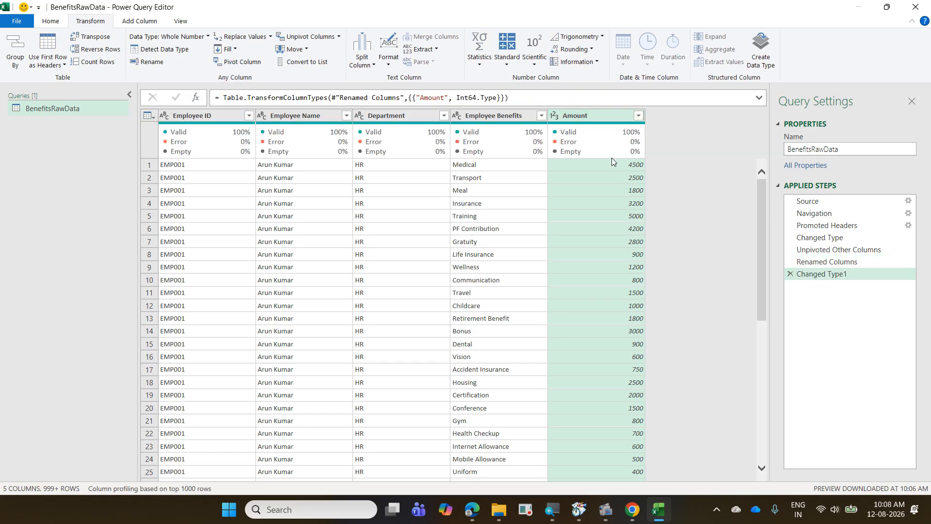
# Close the Power Query Editor, loading the query back to the workbook, and hide the Queries & Connections pane.
pyautogui.moveTo(563, 128)
pyautogui.click(50, 24)
pyautogui.click(25, 41)
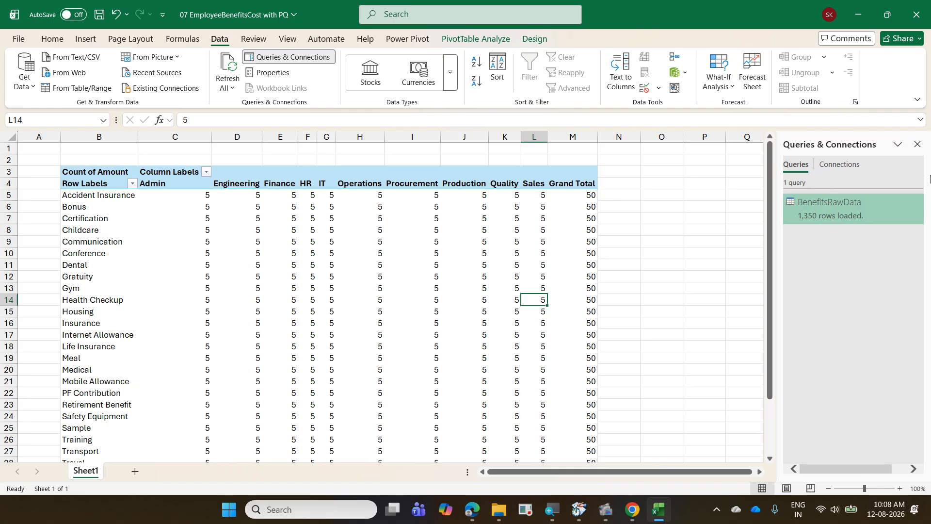
pyautogui.click(917, 144)
pyautogui.click(462, 222)
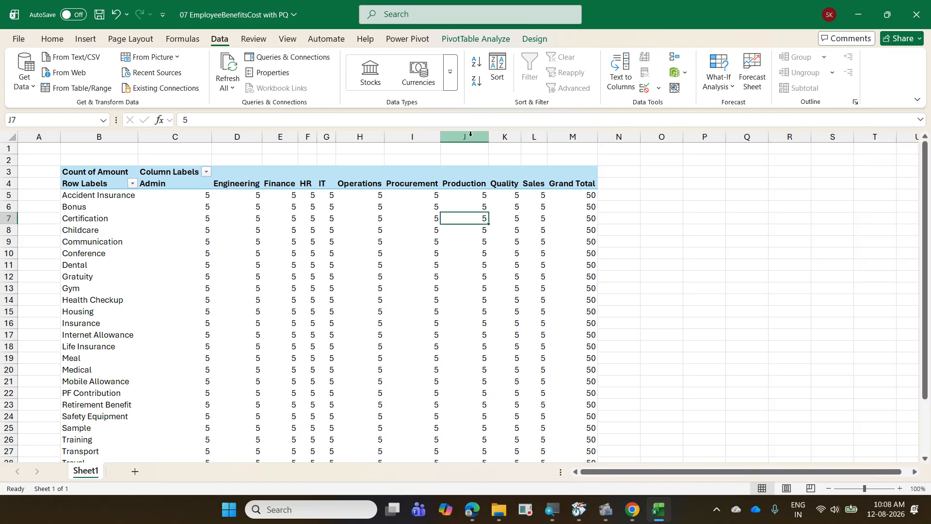
# Show the PivotTable field list, use Sum of Amount in the Values area, and check the Sample row.
pyautogui.rightClick(471, 216)
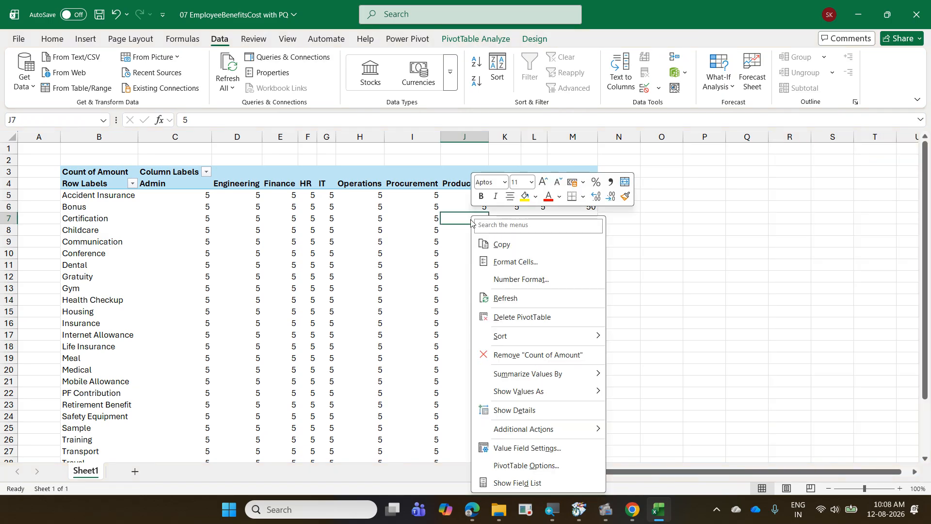
pyautogui.click(570, 480)
pyautogui.moveTo(885, 418)
pyautogui.mouseDown()
pyautogui.moveTo(871, 269)
pyautogui.moveTo(857, 353)
pyautogui.moveTo(880, 423)
pyautogui.mouseUp()
pyautogui.scroll(-1, 868, 270)
pyautogui.scroll(-2, 319, 309)
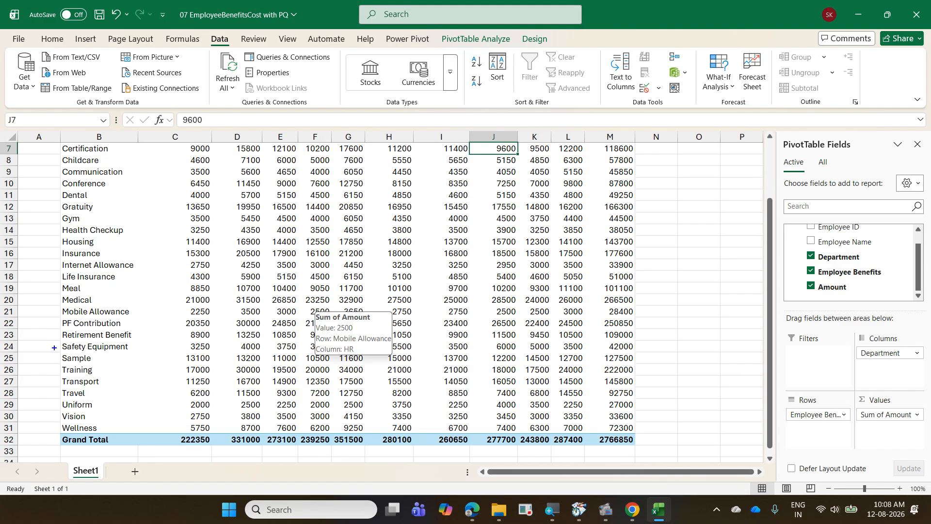
pyautogui.moveTo(54, 347)
pyautogui.mouseDown()
pyautogui.moveTo(290, 364)
pyautogui.moveTo(636, 364)
pyautogui.mouseUp()
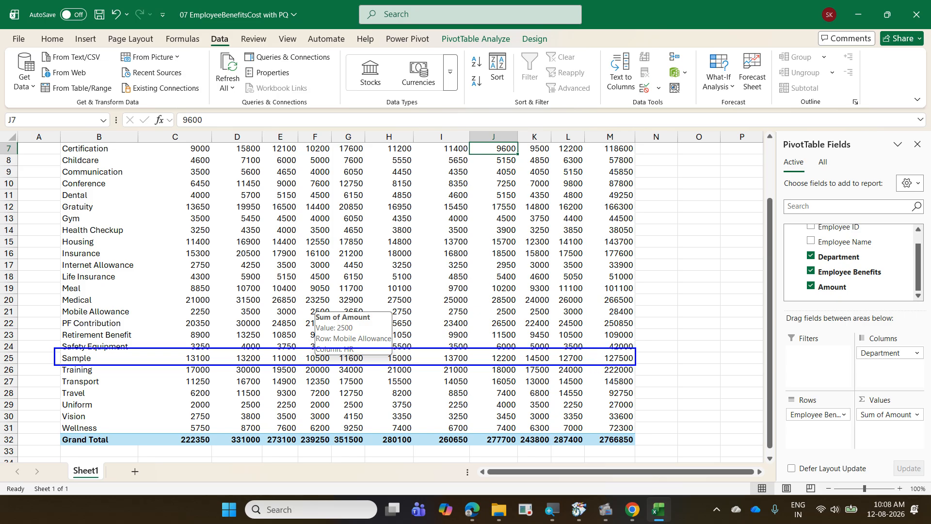
pyautogui.press('Escape')
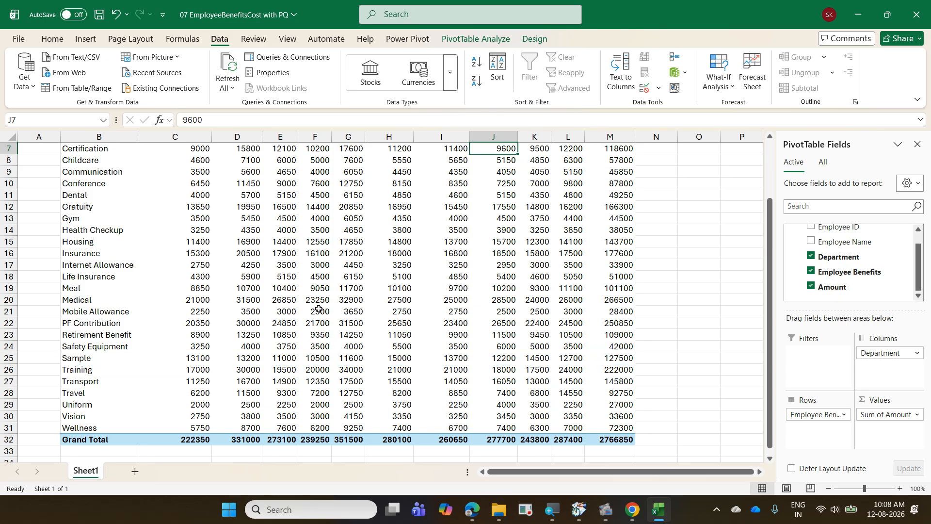
# Reopen the BenefitsRawData query in the Power Query Editor and examine the Amount column's data type and the Detect Data Type command.
pyautogui.moveTo(319, 309)
pyautogui.click(26, 77)
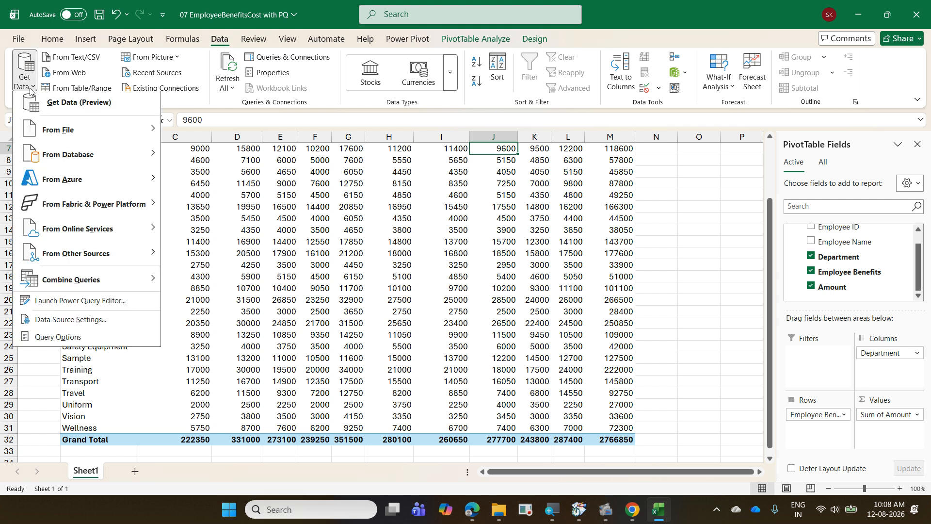
pyautogui.click(118, 308)
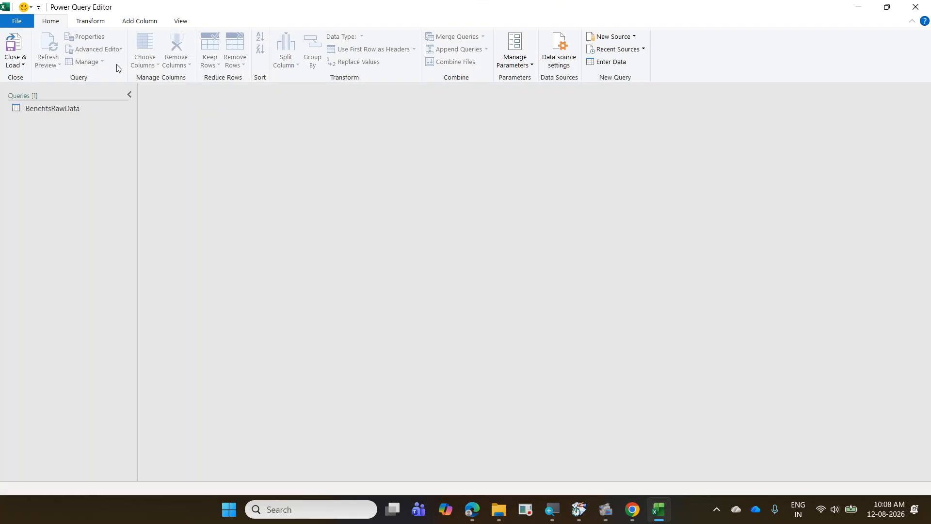
pyautogui.click(97, 104)
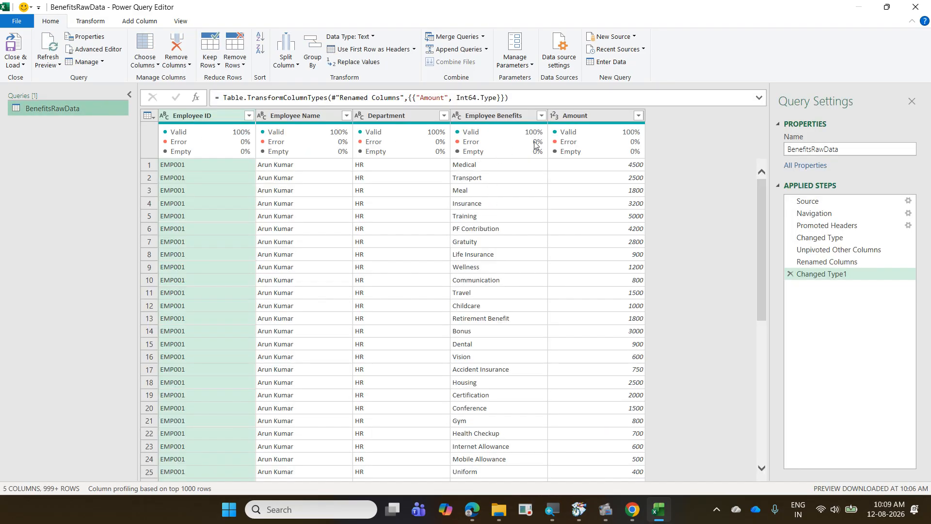
pyautogui.click(586, 118)
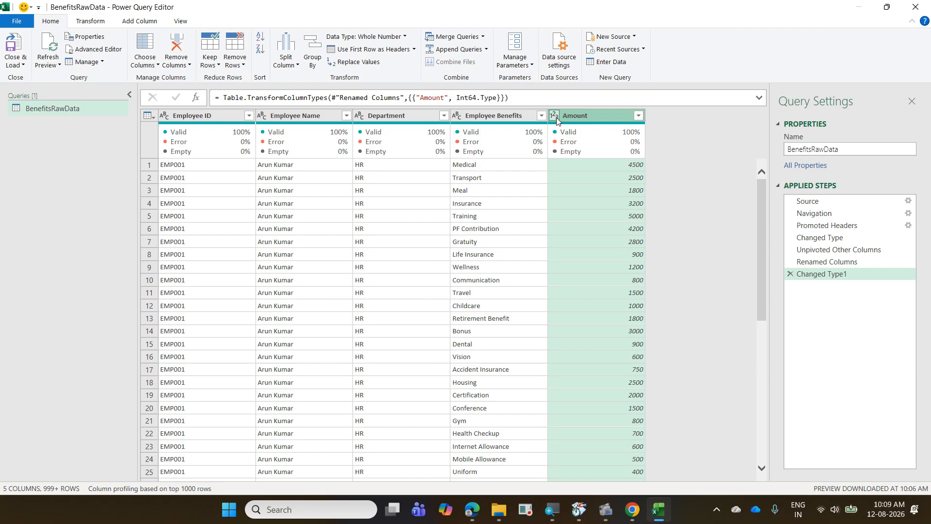
pyautogui.click(87, 22)
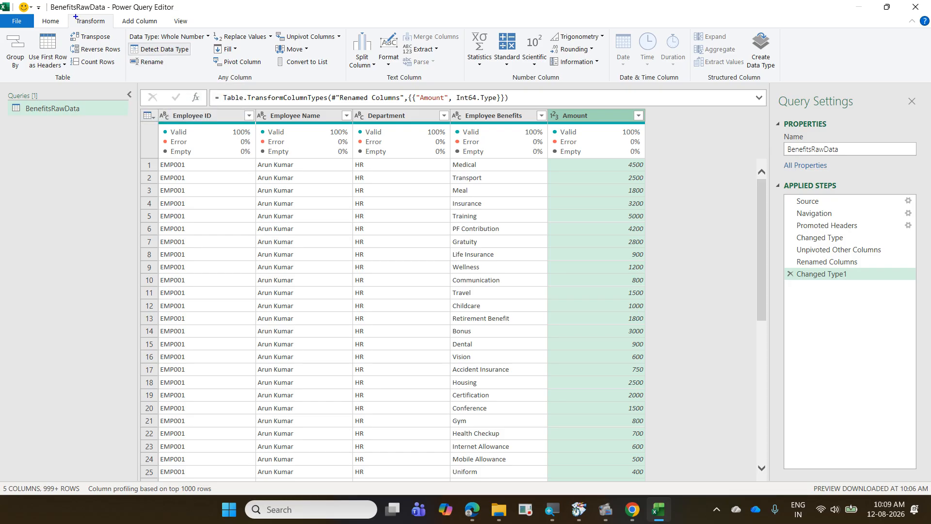
pyautogui.moveTo(74, 16); pyautogui.dragTo(201, 57)
pyautogui.moveTo(122, 49); pyautogui.dragTo(99, 37)
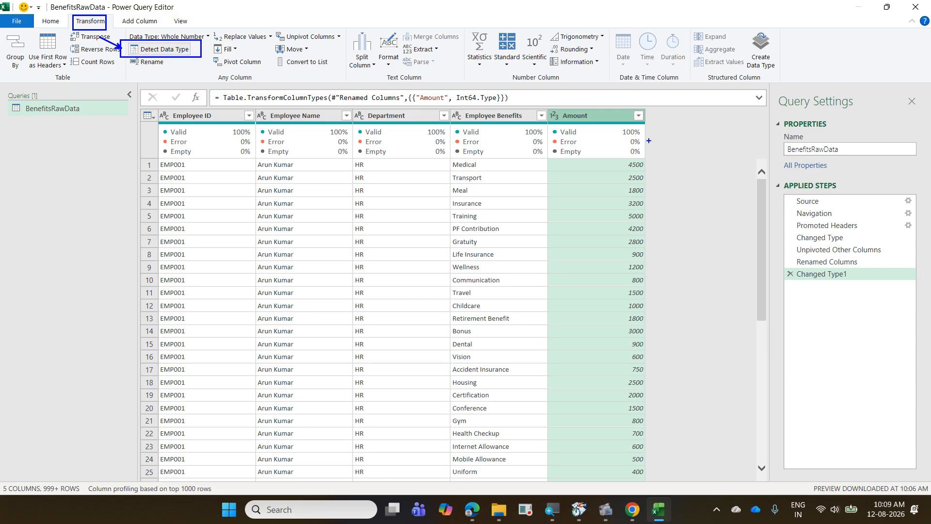
pyautogui.moveTo(535, 118)
pyautogui.mouseDown()
pyautogui.moveTo(553, 124)
pyautogui.moveTo(539, 104)
pyautogui.moveTo(562, 132)
pyautogui.mouseUp()
pyautogui.press('Escape')
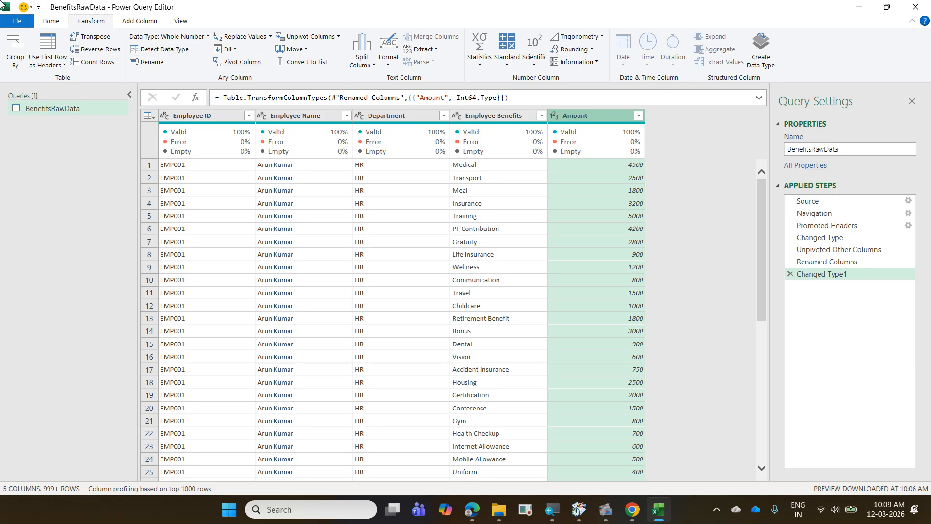
# Close and load the BenefitsRawData query, and hide the PivotTable field list on the worksheet.
pyautogui.click(51, 22)
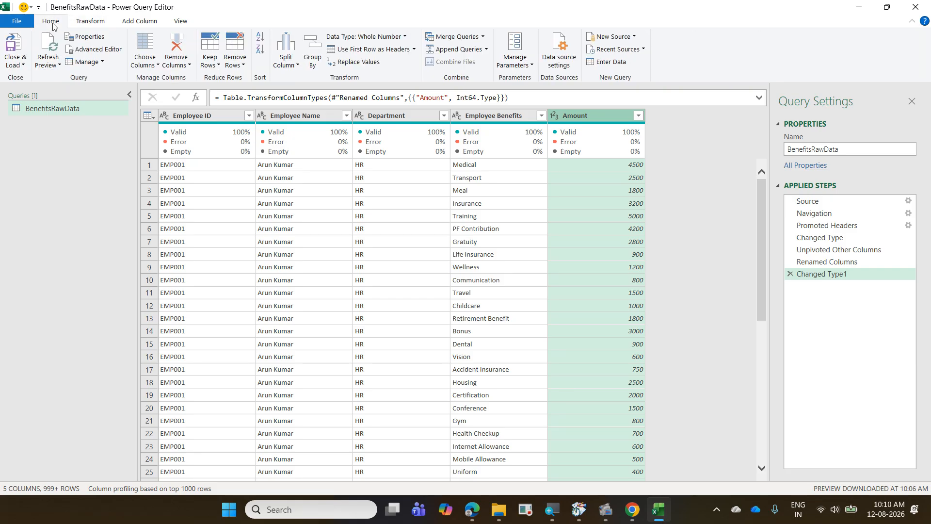
pyautogui.click(15, 41)
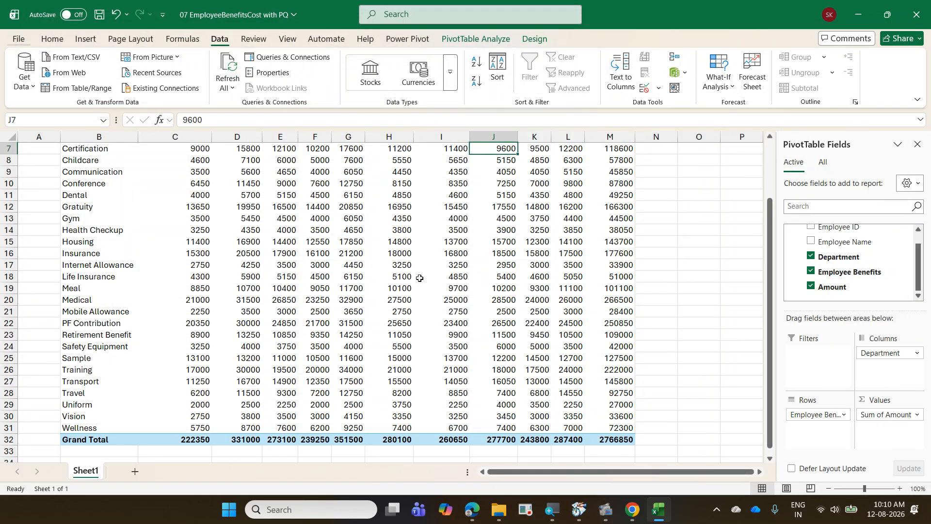
pyautogui.scroll(2, 648, 296)
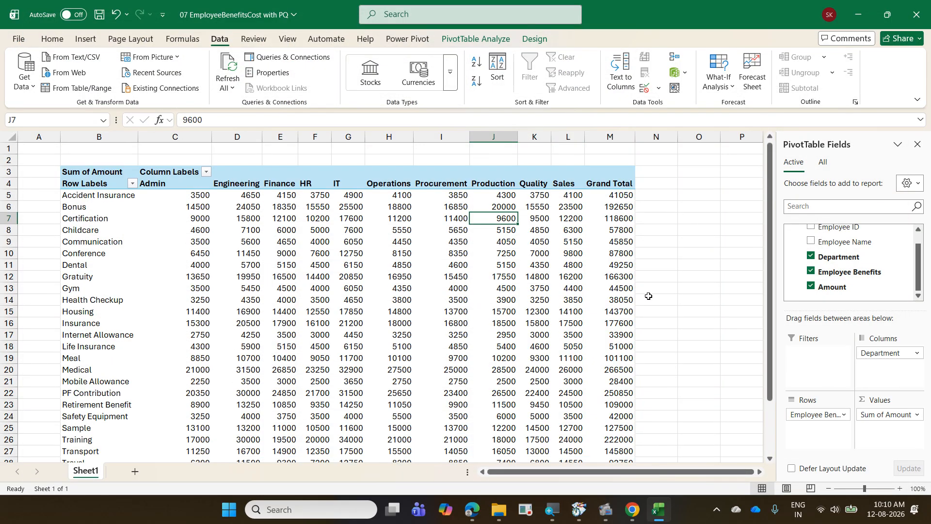
pyautogui.click(916, 145)
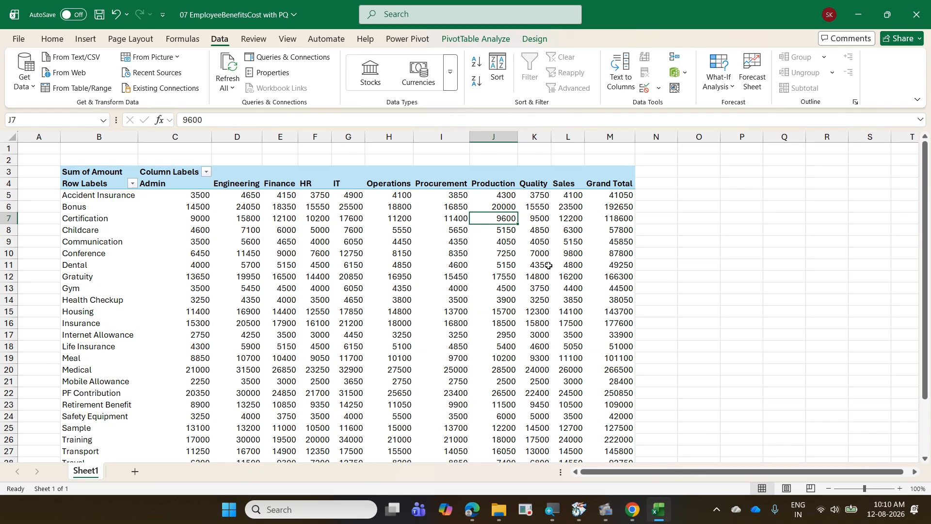
pyautogui.click(554, 230)
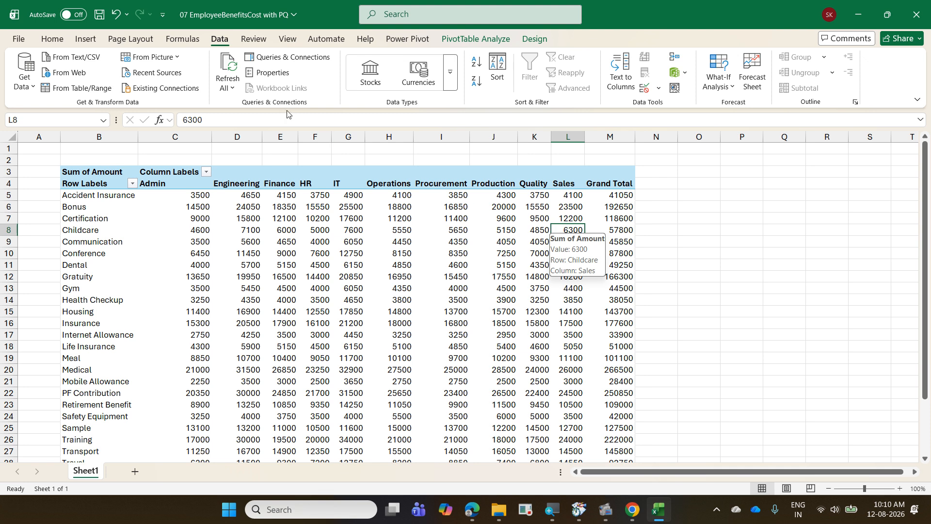
# Set the BenefitsRawData query's properties to refresh every 60 minutes.
pyautogui.click(281, 57)
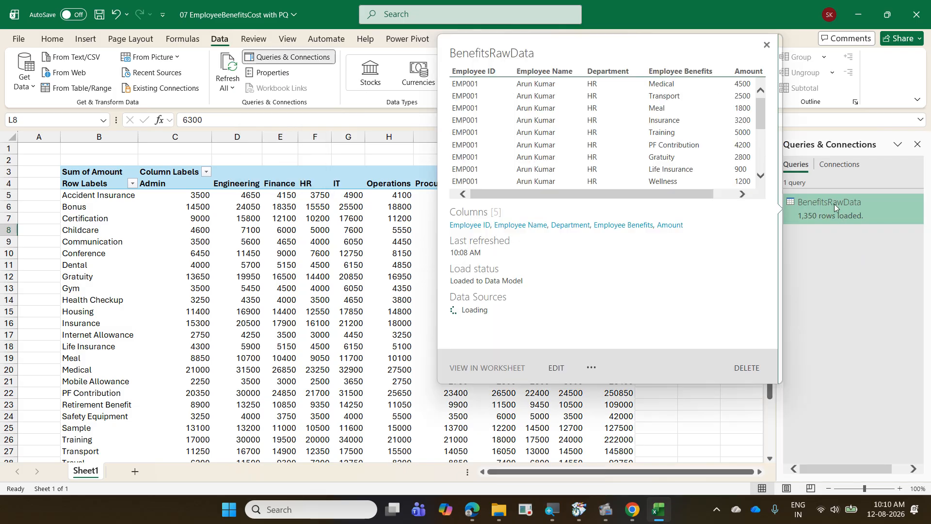
pyautogui.rightClick(835, 206)
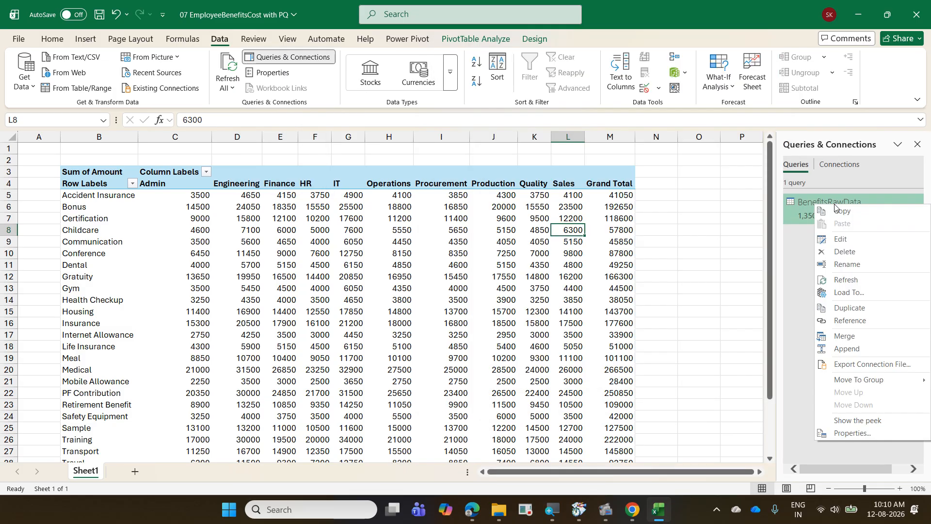
pyautogui.click(889, 428)
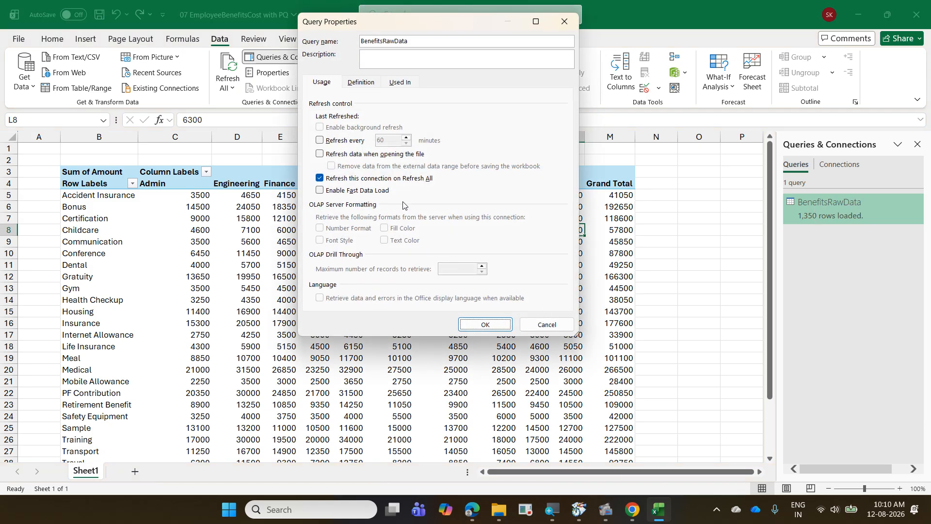
pyautogui.click(351, 142)
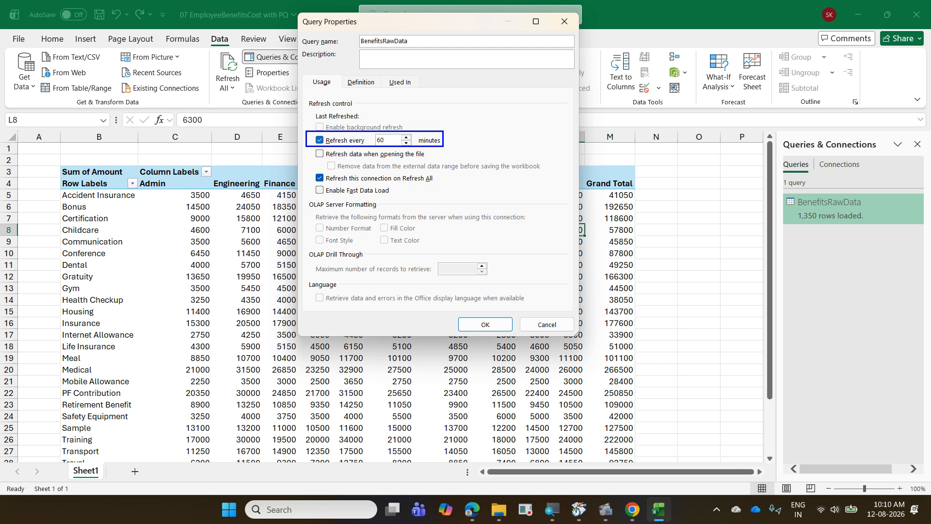
pyautogui.press('Return')
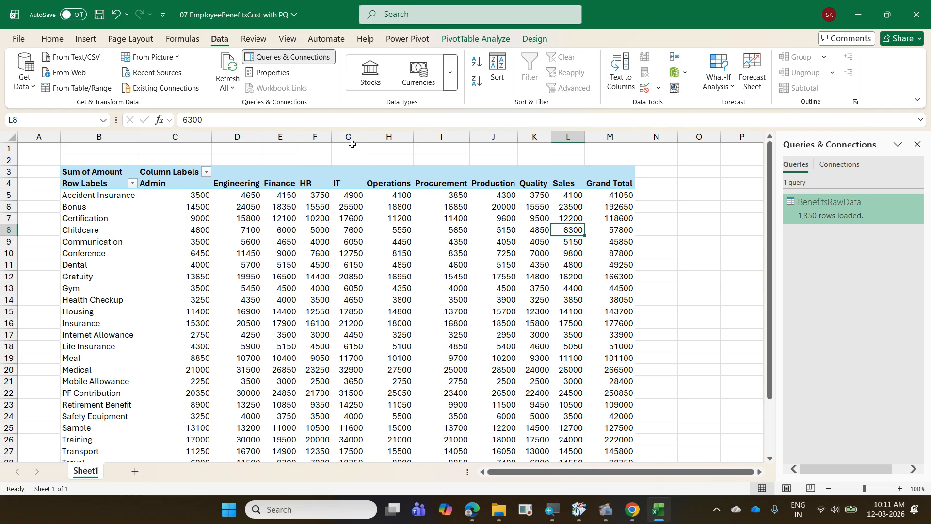
# Save and close the workbook, and minimize the open windows to show the desktop.
pyautogui.hotkey('ctrl', 's')
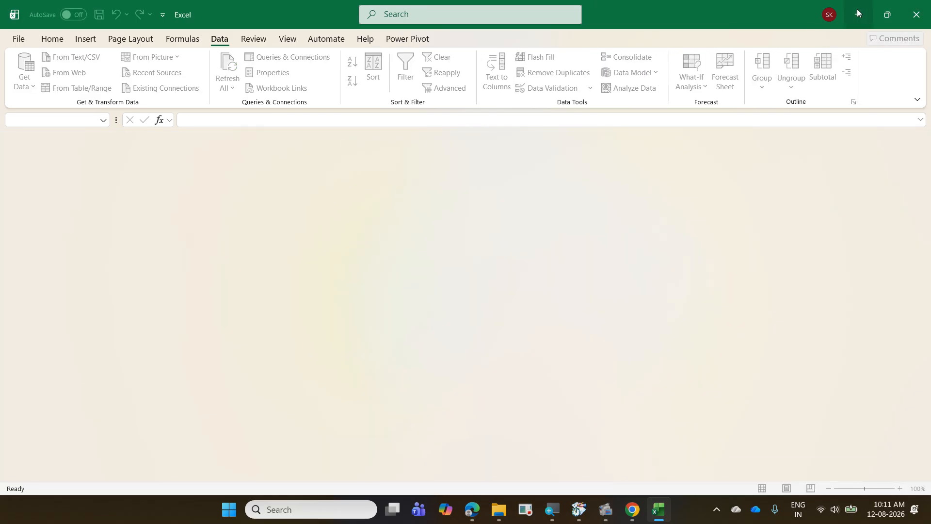
pyautogui.click(857, 13)
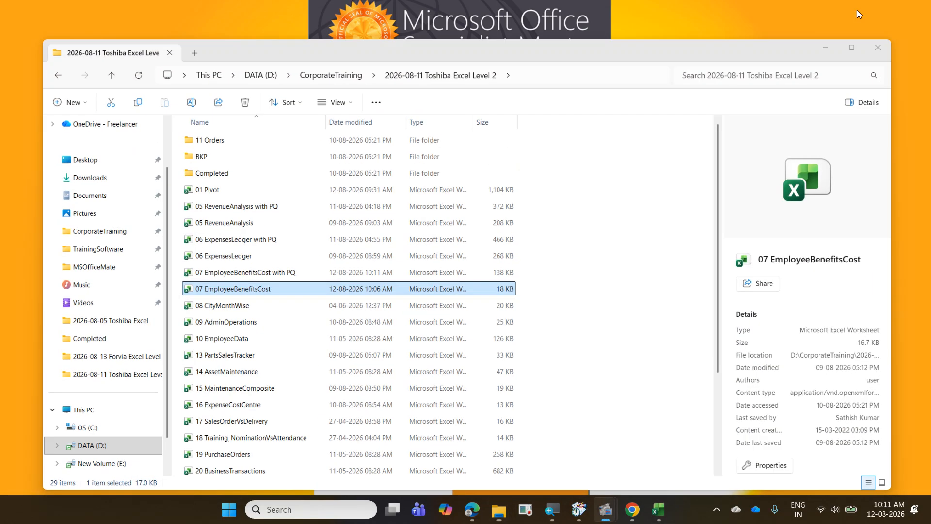
pyautogui.press('super+d')
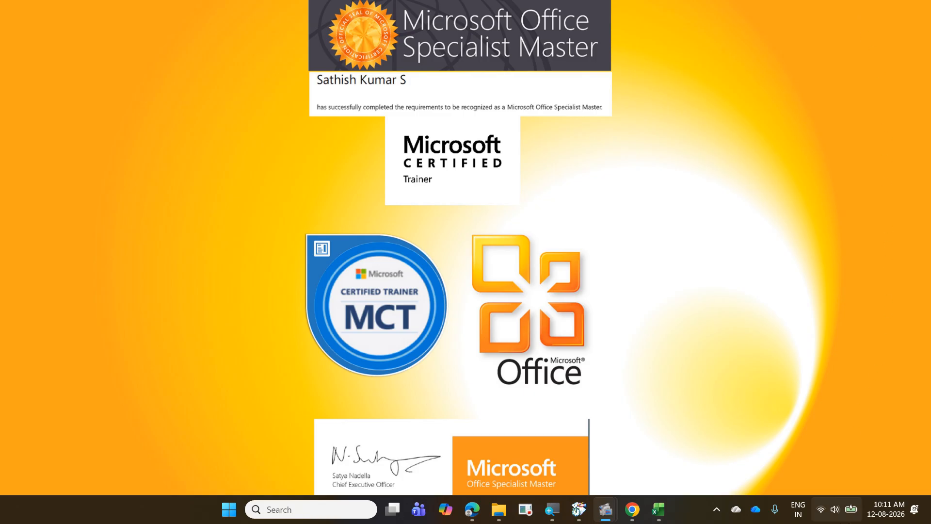
pyautogui.moveTo(602, 518)
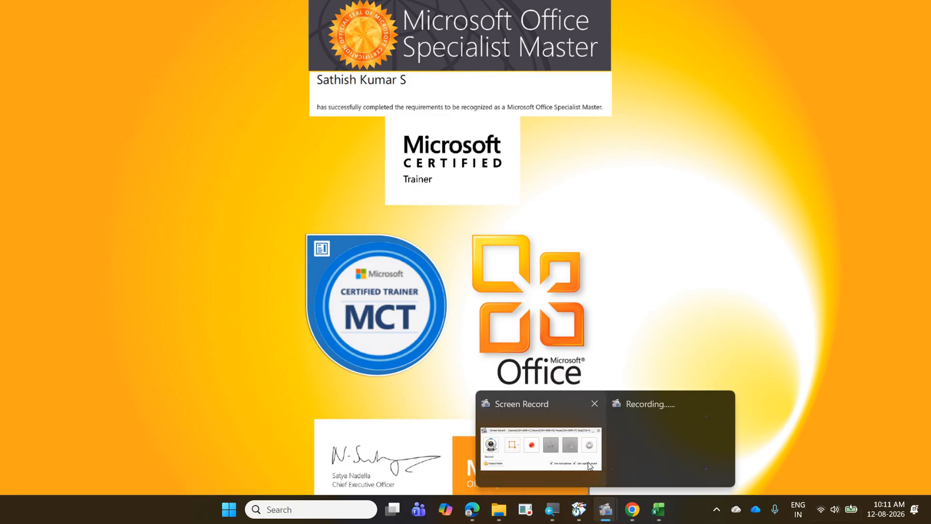
pyautogui.click(582, 456)
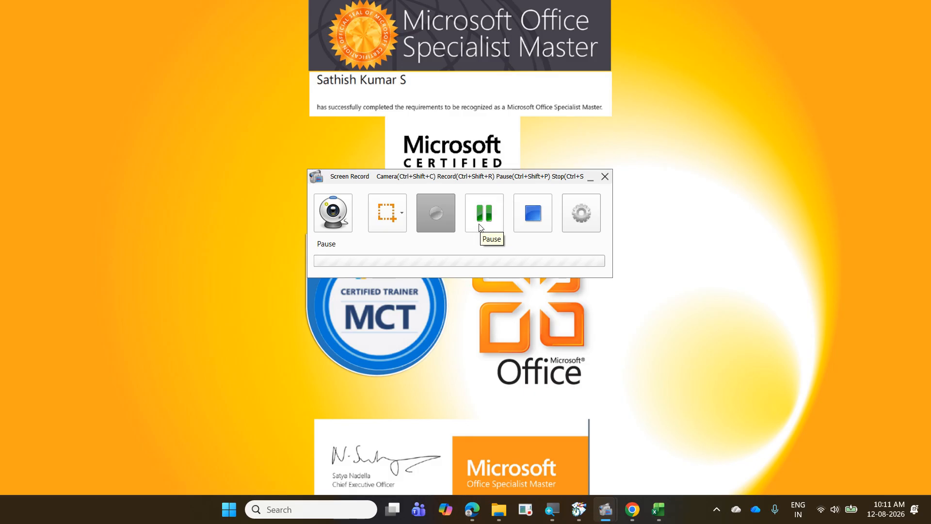
pyautogui.click(479, 227)
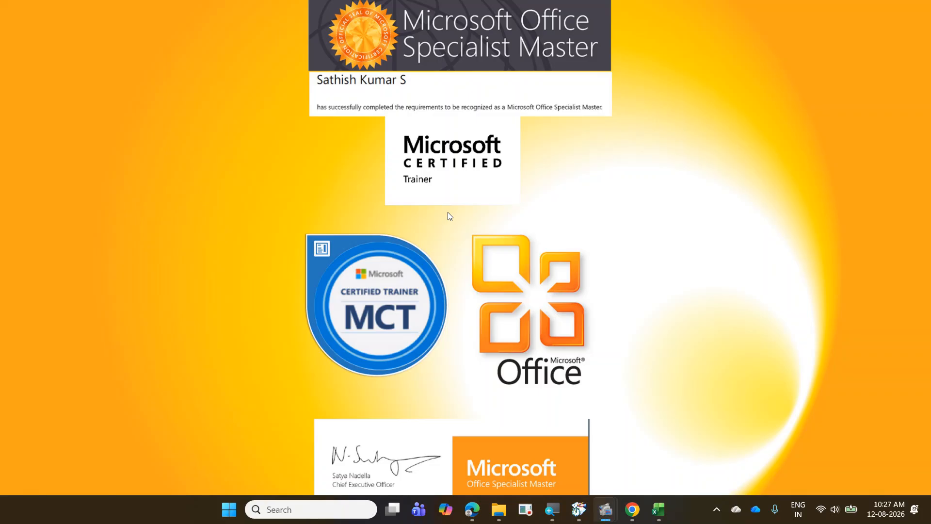
# Open the 08 CityMonthWise workbook from the 2026-08-11 Toshiba Excel Level 2 folder.
pyautogui.click(502, 512)
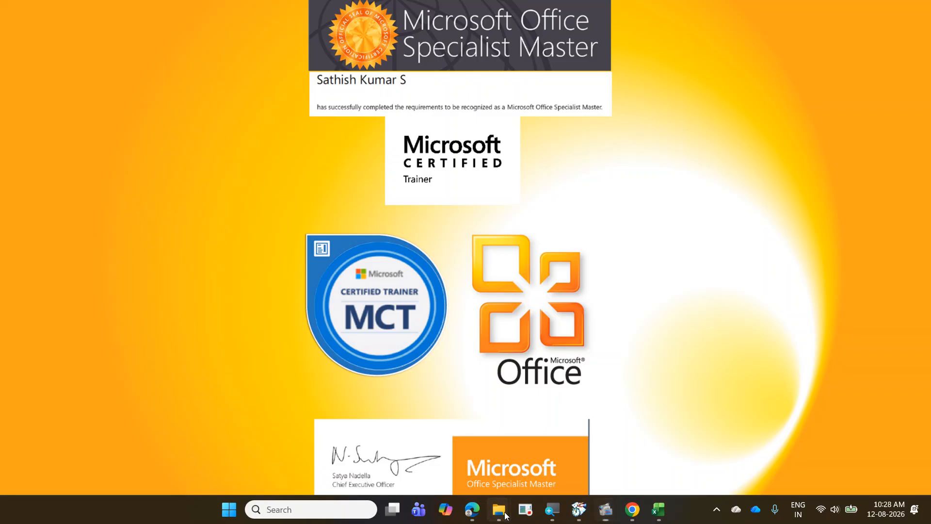
pyautogui.click(432, 448)
pyautogui.scroll(-2, 354, 380)
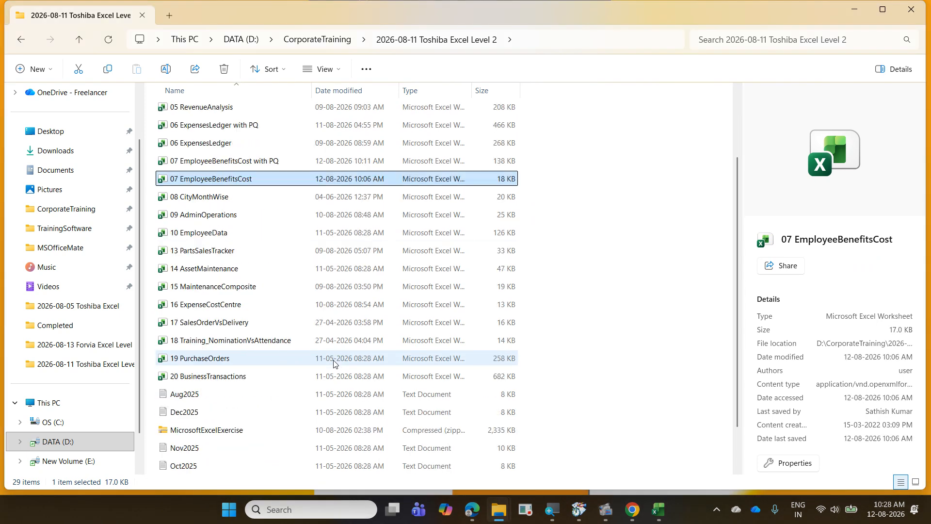
pyautogui.doubleClick(229, 202)
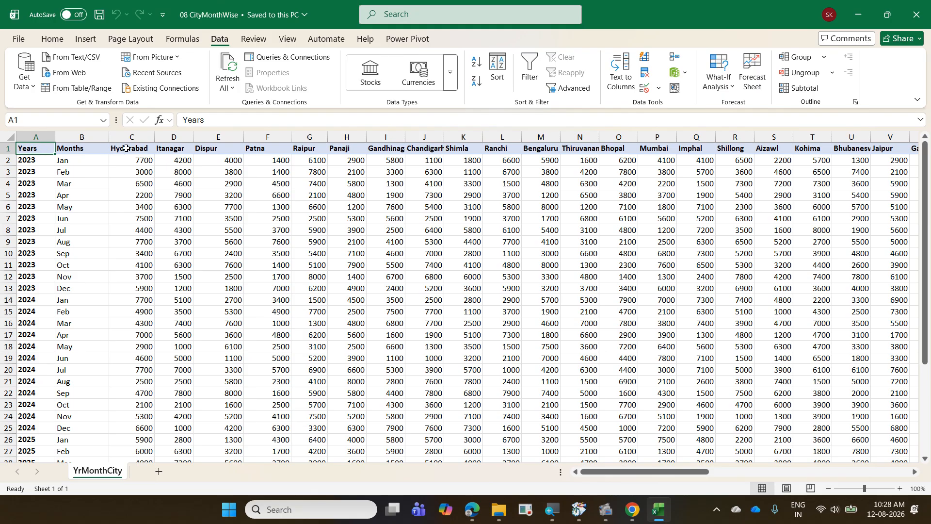
# Examine the city headers and the monthly values by year on the YrMonthCity sheet.
pyautogui.moveTo(126, 148); pyautogui.dragTo(612, 154)
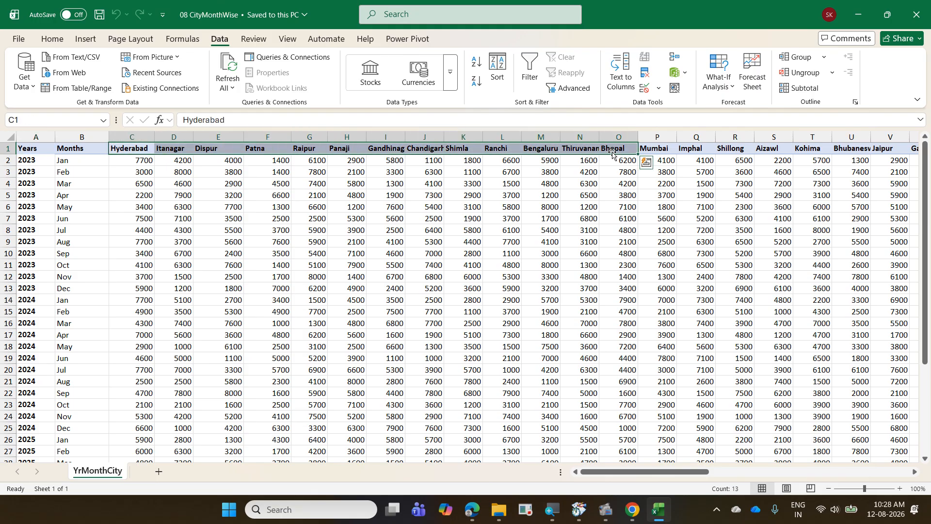
pyautogui.click(579, 216)
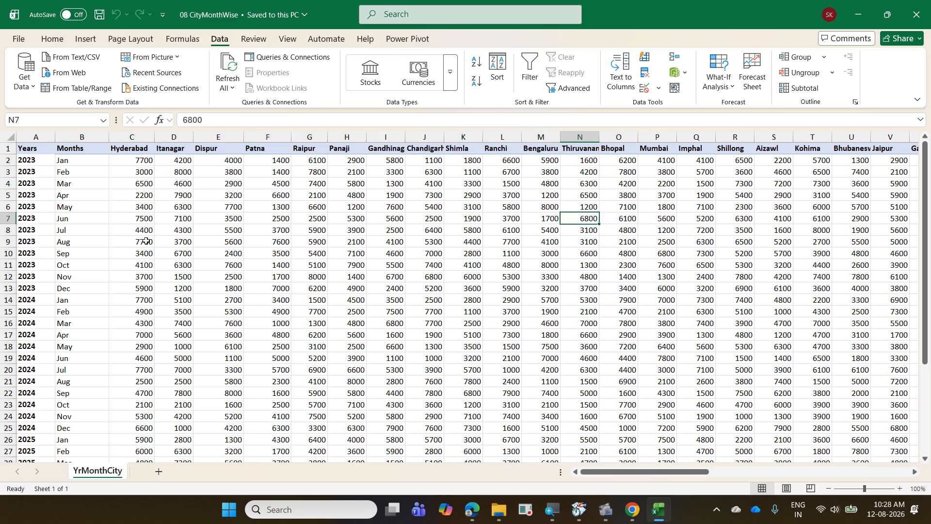
pyautogui.click(144, 161)
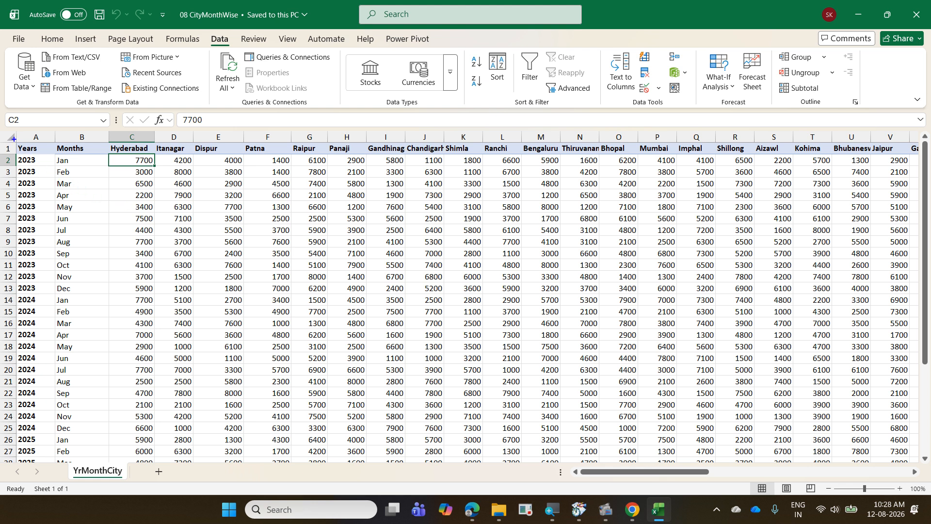
pyautogui.moveTo(14, 138)
pyautogui.mouseDown()
pyautogui.moveTo(35, 149)
pyautogui.moveTo(282, 154)
pyautogui.mouseUp()
pyautogui.press('Escape')
# Bring the YrMonthCity sheet of 08 CityMonthWise.xlsx into the Power Query Editor for transformation.
pyautogui.moveTo(501, 517)
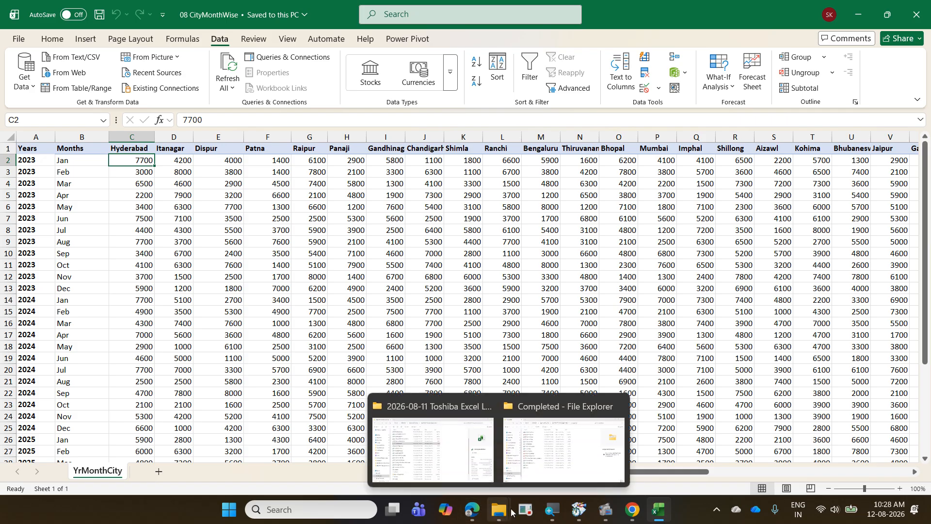
pyautogui.moveTo(562, 482)
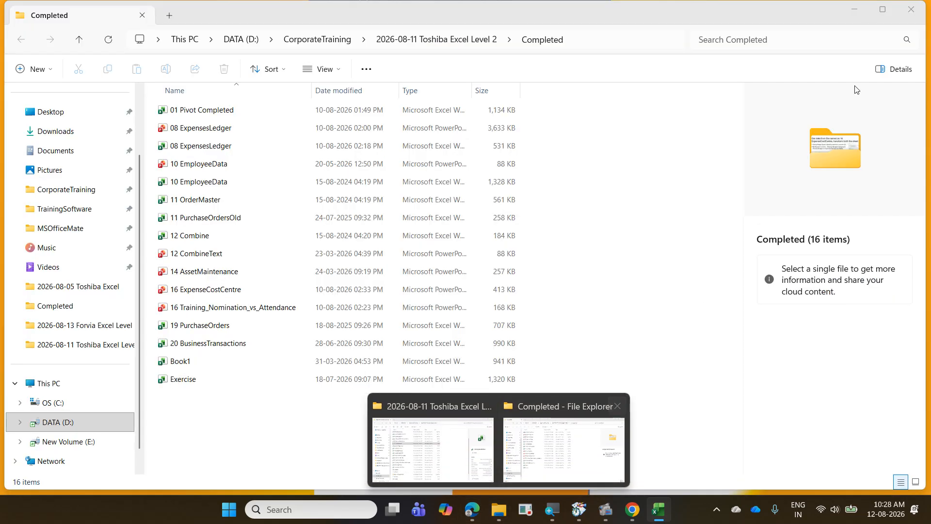
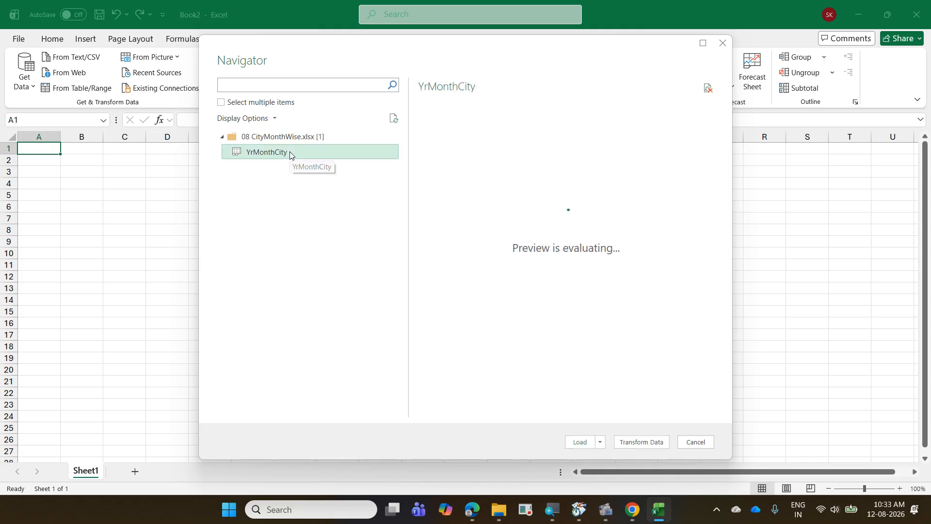
pyautogui.click(663, 442)
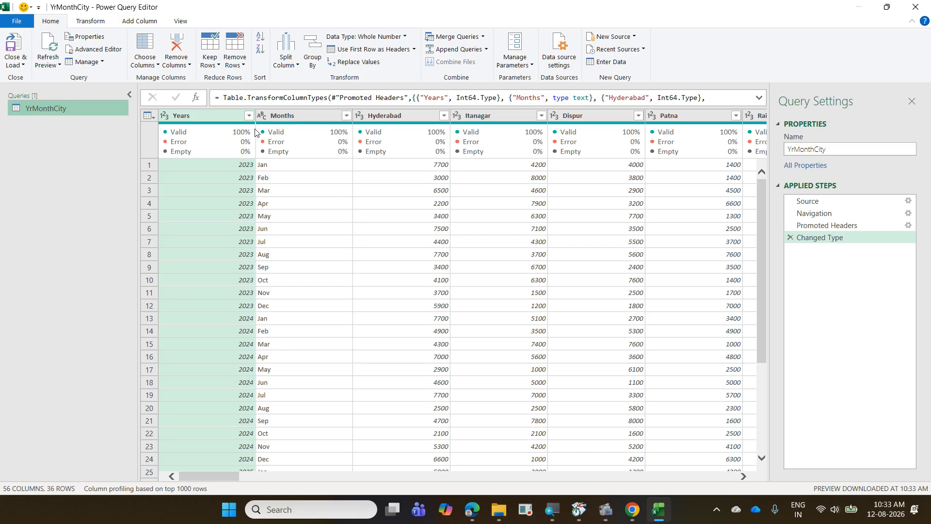
# Unpivot all columns of the YrMonthCity query other than Years and Months.
pyautogui.moveTo(234, 122)
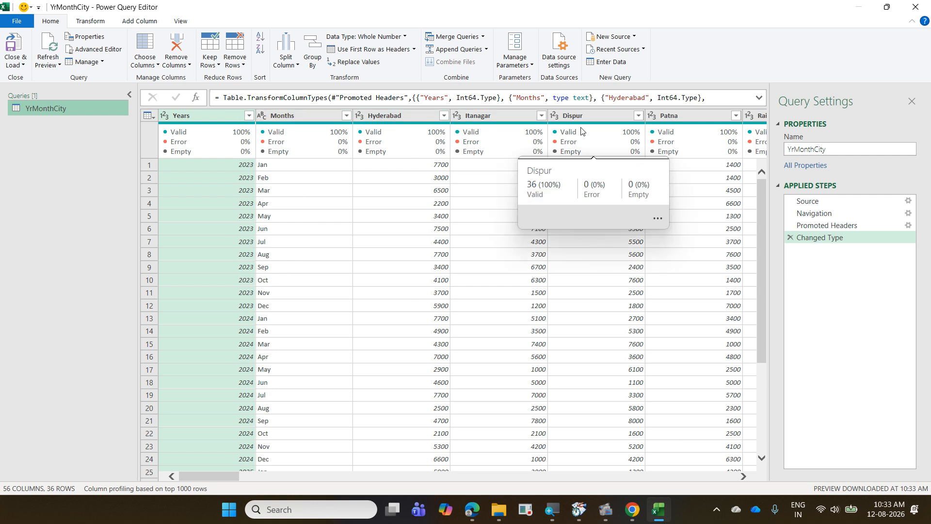
pyautogui.keyDown('ctrl'); pyautogui.click(285, 118); pyautogui.keyUp('ctrl')
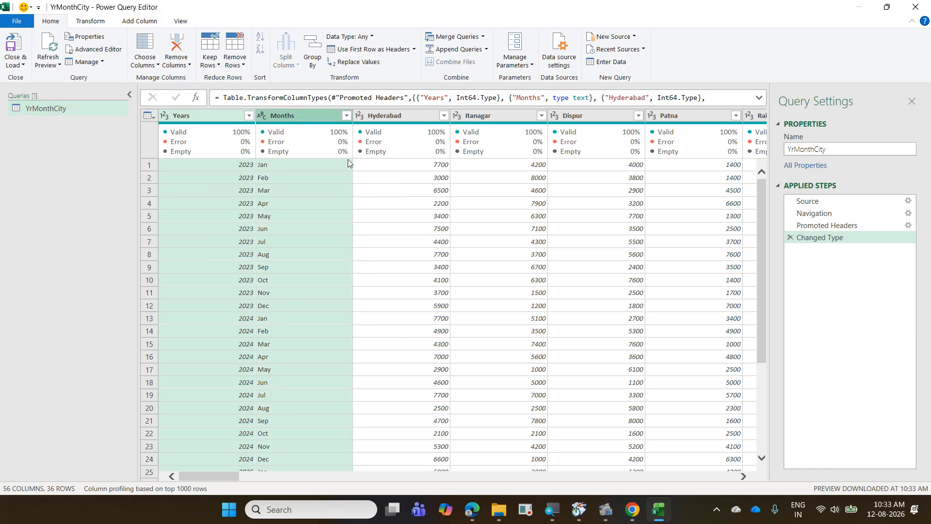
pyautogui.click(96, 21)
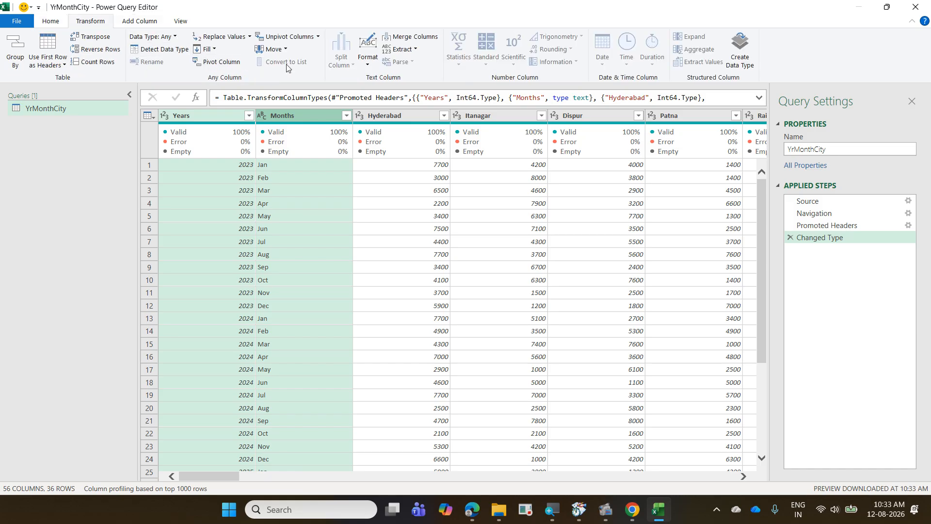
pyautogui.click(318, 39)
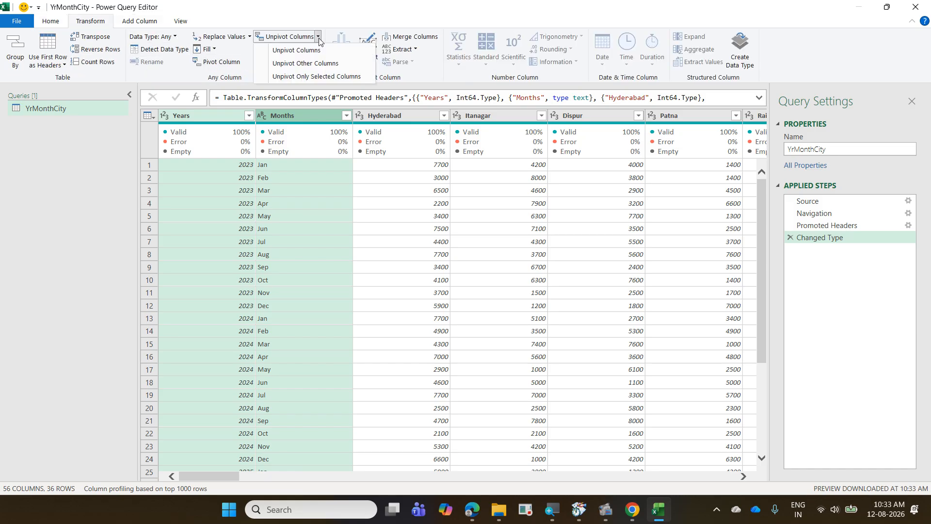
pyautogui.click(329, 63)
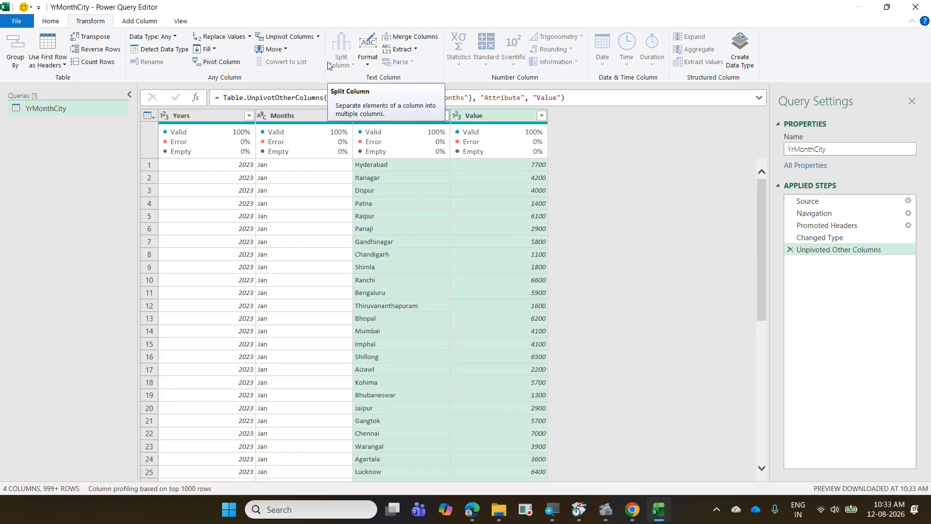
# Rename the Attribute column to City and the Value column to Amount.
pyautogui.doubleClick(394, 115)
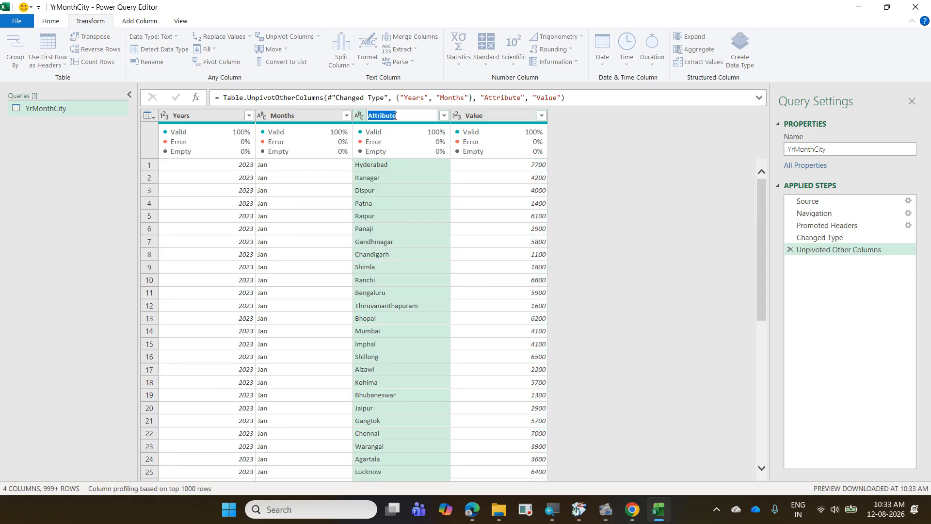
pyautogui.write('City')
pyautogui.press('Return')
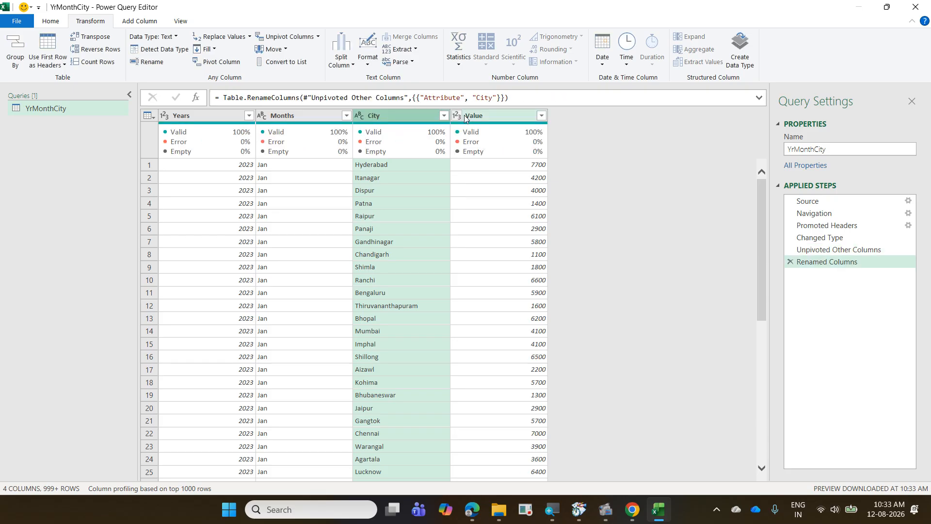
pyautogui.doubleClick(483, 116)
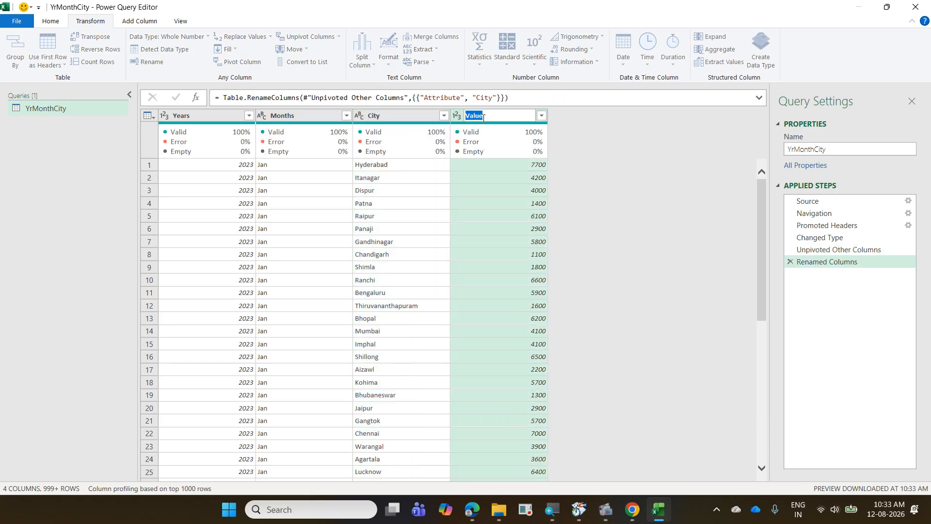
pyautogui.write('Amount')
pyautogui.press('Return')
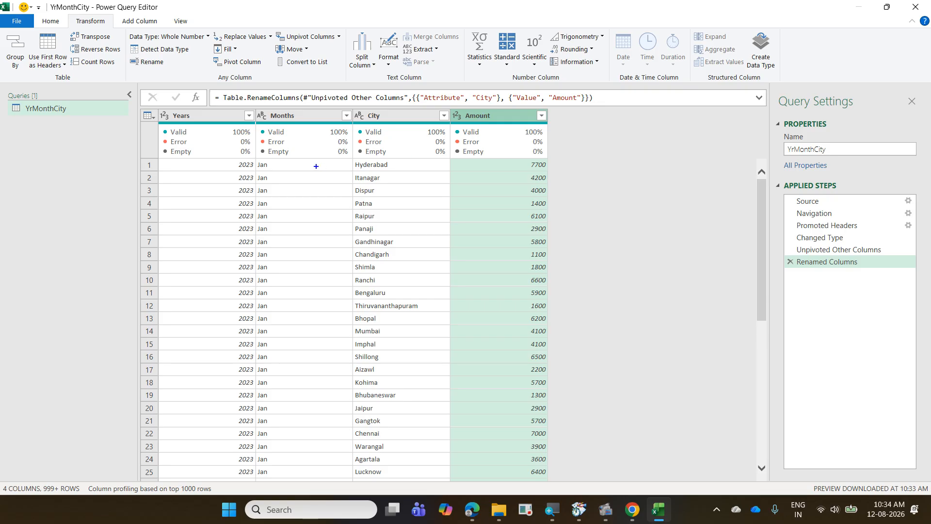
pyautogui.moveTo(160, 111); pyautogui.dragTo(311, 126)
pyautogui.moveTo(207, 119)
pyautogui.mouseDown()
pyautogui.moveTo(234, 98)
pyautogui.moveTo(272, 111)
pyautogui.mouseUp()
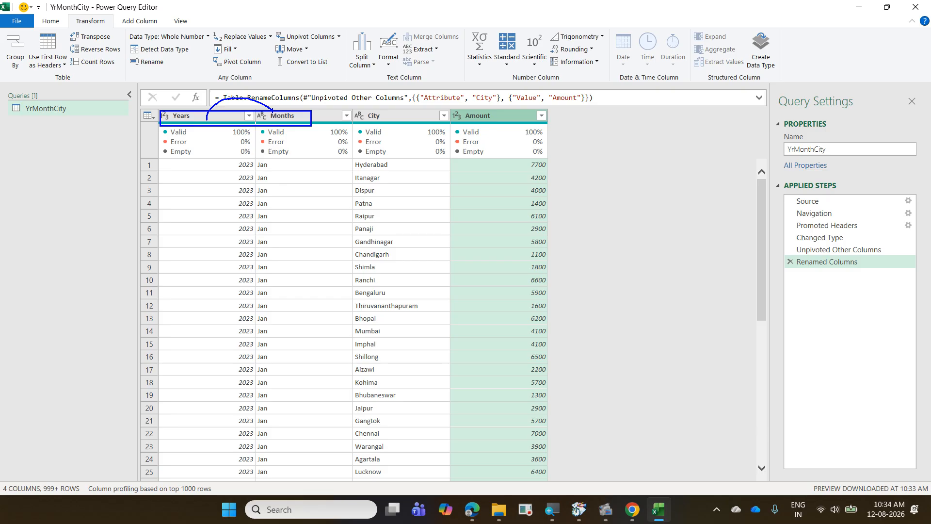
pyautogui.moveTo(219, 171)
pyautogui.mouseDown()
pyautogui.moveTo(284, 168)
pyautogui.moveTo(245, 145)
pyautogui.moveTo(226, 171)
pyautogui.mouseUp()
pyautogui.press('Escape')
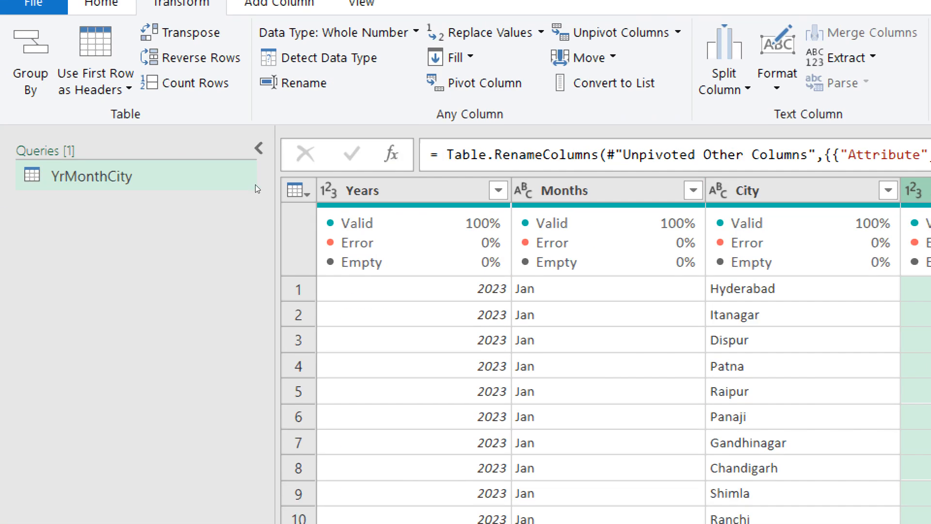
# Select the Months column first and add the Years column to the selection.
pyautogui.click(280, 208)
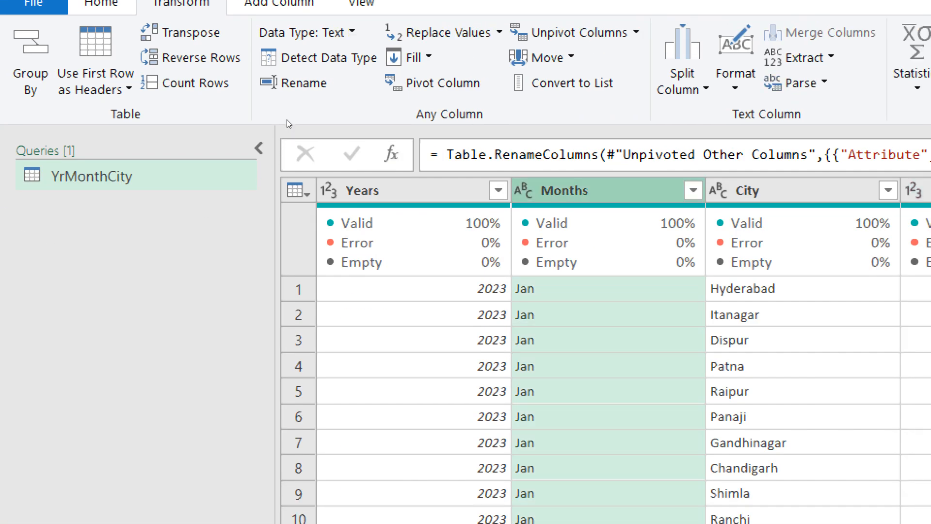
pyautogui.keyDown('ctrl'); pyautogui.click(212, 119); pyautogui.keyUp('ctrl')
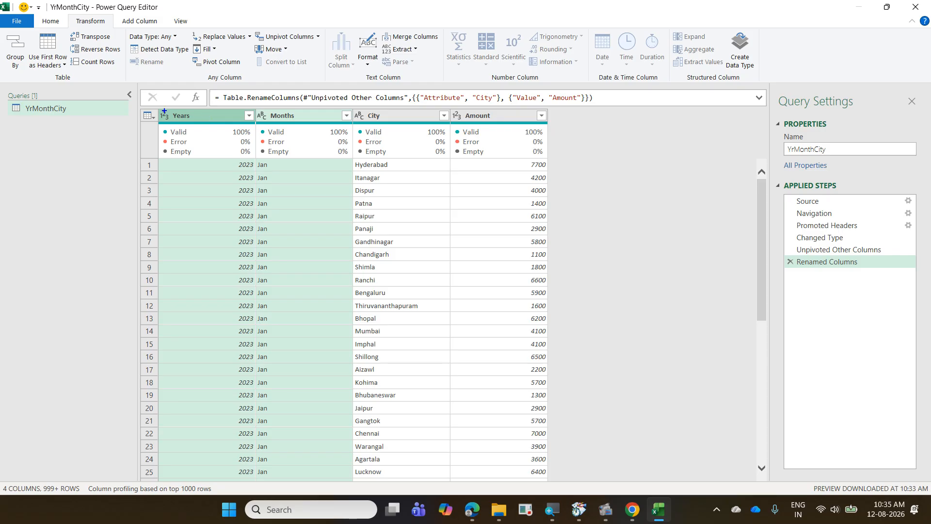
pyautogui.moveTo(156, 107)
pyautogui.mouseDown()
pyautogui.moveTo(320, 128)
pyautogui.moveTo(274, 95)
pyautogui.moveTo(224, 110)
pyautogui.moveTo(468, 37)
pyautogui.moveTo(552, 93)
pyautogui.moveTo(569, 122)
pyautogui.mouseUp()
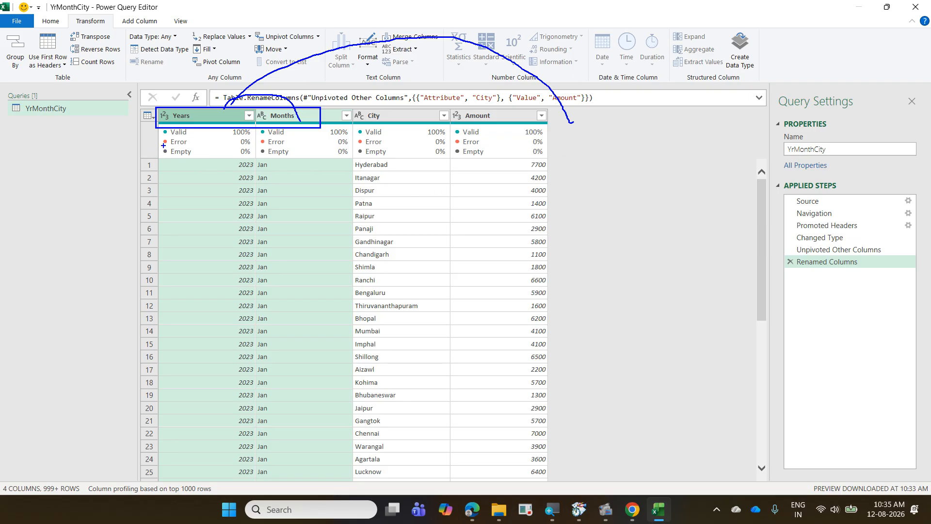
pyautogui.moveTo(210, 158)
pyautogui.mouseDown()
pyautogui.moveTo(290, 264)
pyautogui.moveTo(304, 461)
pyautogui.mouseUp()
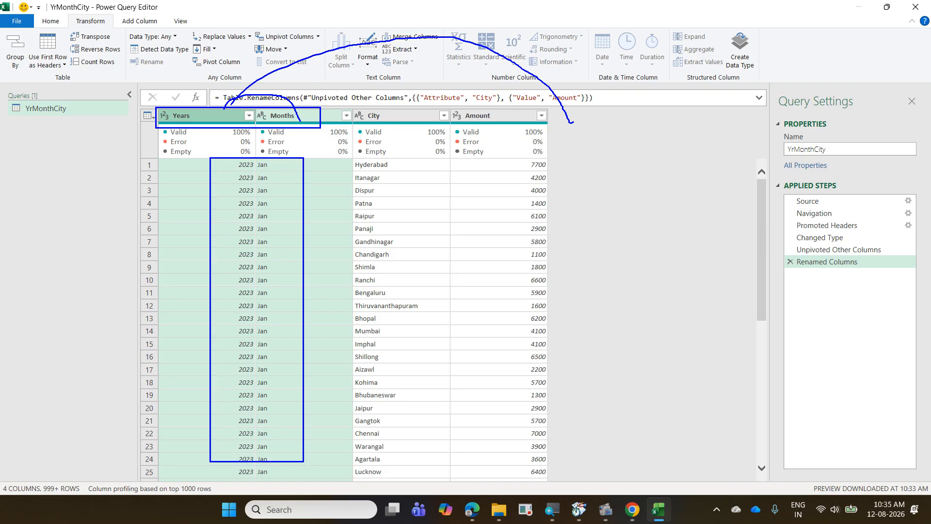
pyautogui.press('Escape')
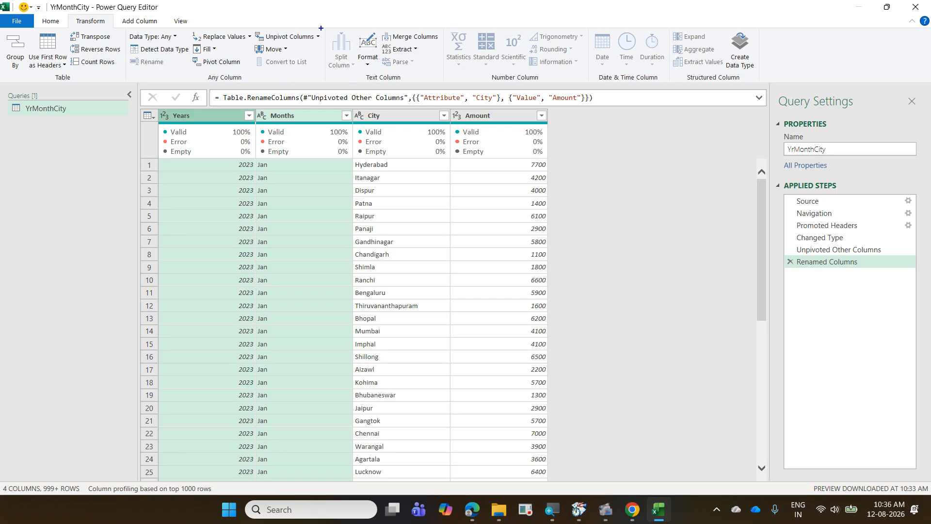
# Examine the text, number, and date and time commands available for transforming existing columns.
pyautogui.moveTo(321, 27); pyautogui.dragTo(441, 84)
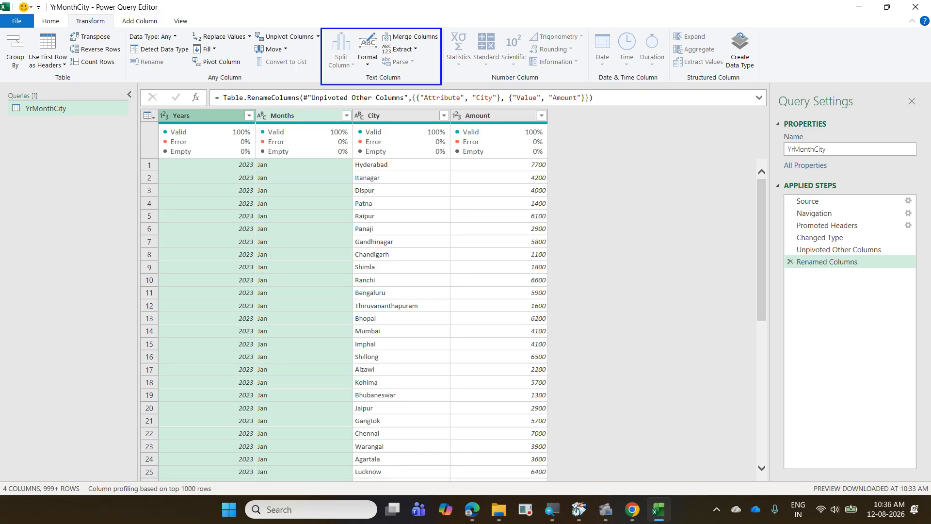
pyautogui.moveTo(441, 85); pyautogui.dragTo(589, 86)
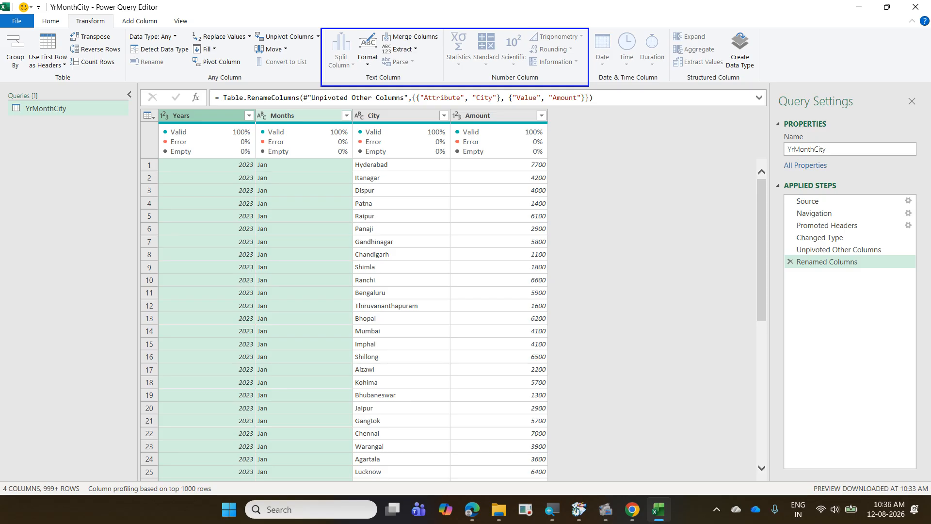
pyautogui.moveTo(589, 86); pyautogui.dragTo(678, 87)
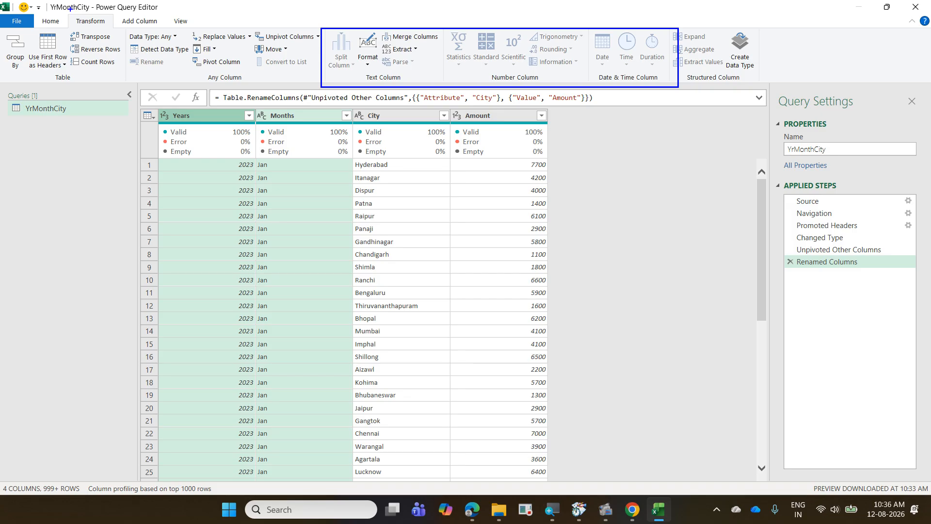
pyautogui.moveTo(70, 9); pyautogui.dragTo(111, 28)
pyautogui.moveTo(402, 84); pyautogui.dragTo(431, 74)
pyautogui.moveTo(548, 76); pyautogui.dragTo(570, 81)
pyautogui.moveTo(627, 79); pyautogui.dragTo(697, 66)
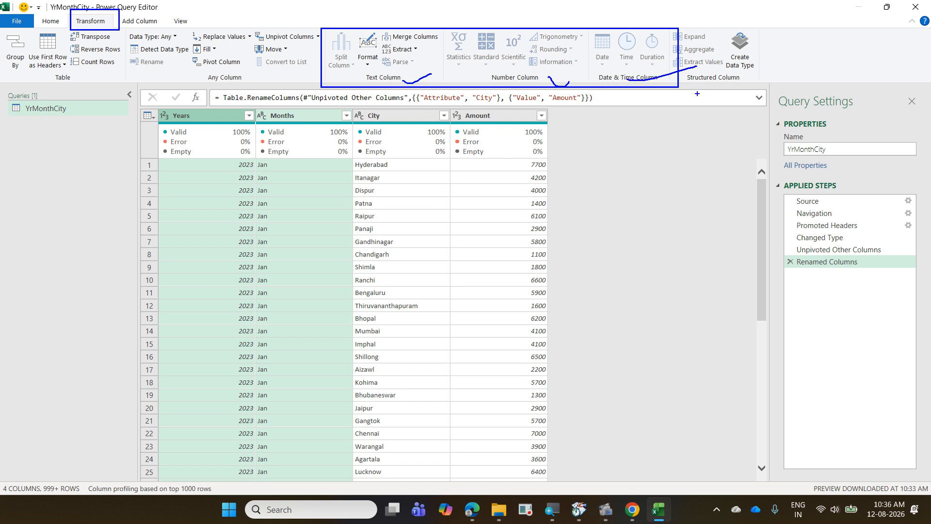
pyautogui.press('Escape')
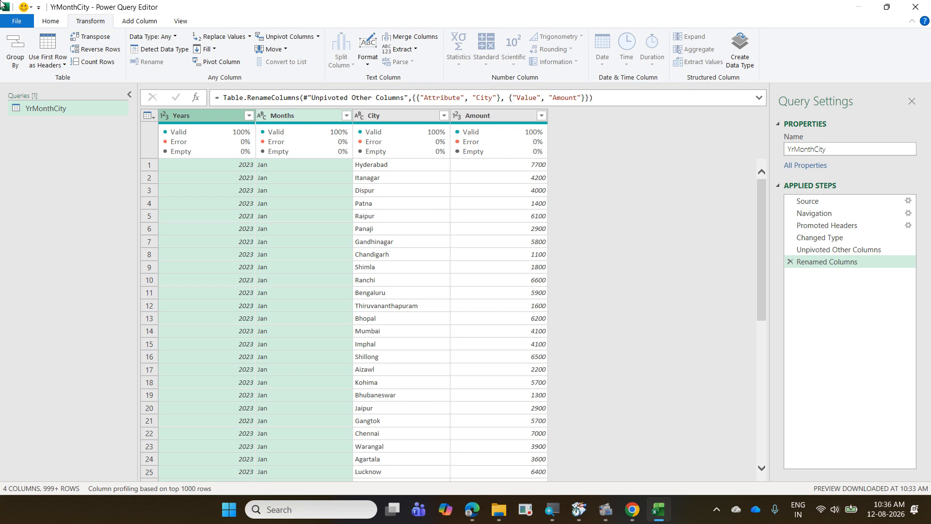
# Display the commands for adding new columns and examine the text, number, and date and time groups.
pyautogui.click(149, 21)
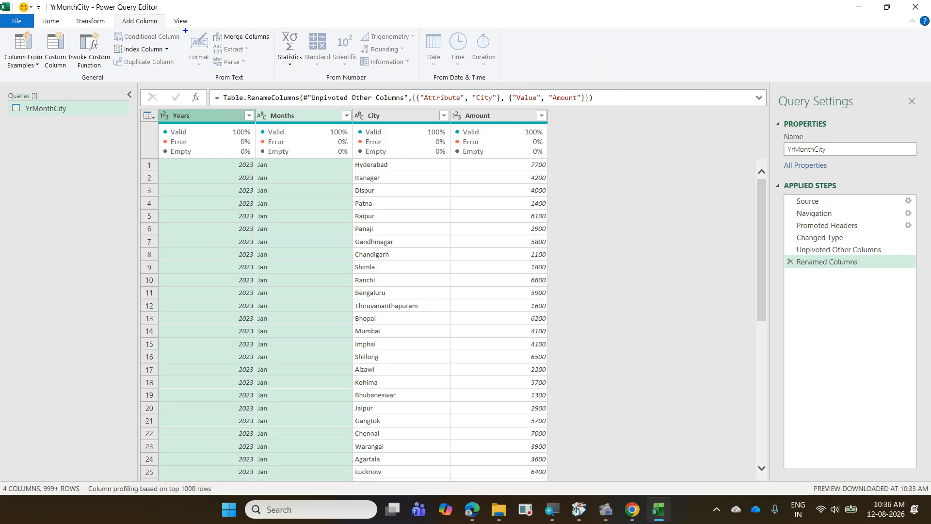
pyautogui.moveTo(185, 30)
pyautogui.mouseDown()
pyautogui.moveTo(268, 84)
pyautogui.moveTo(294, 89)
pyautogui.moveTo(272, 89)
pyautogui.mouseUp()
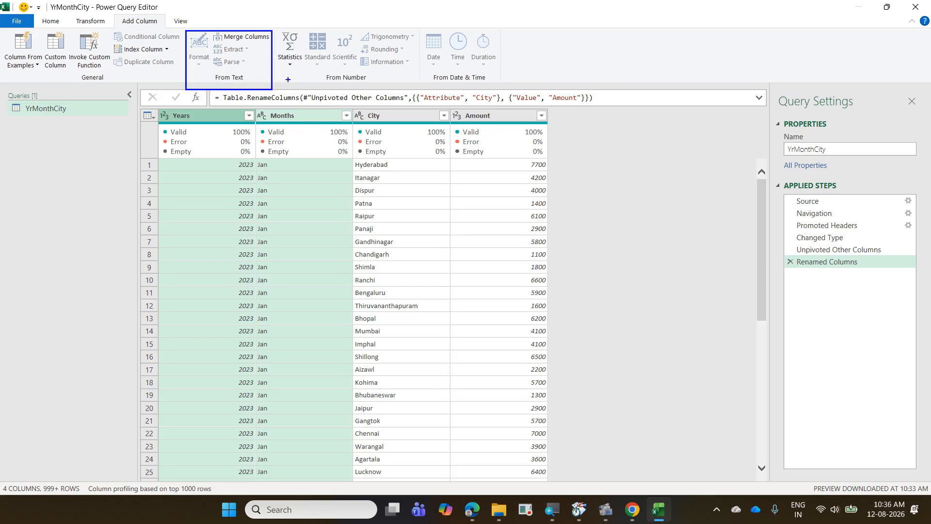
pyautogui.moveTo(274, 34); pyautogui.dragTo(390, 91)
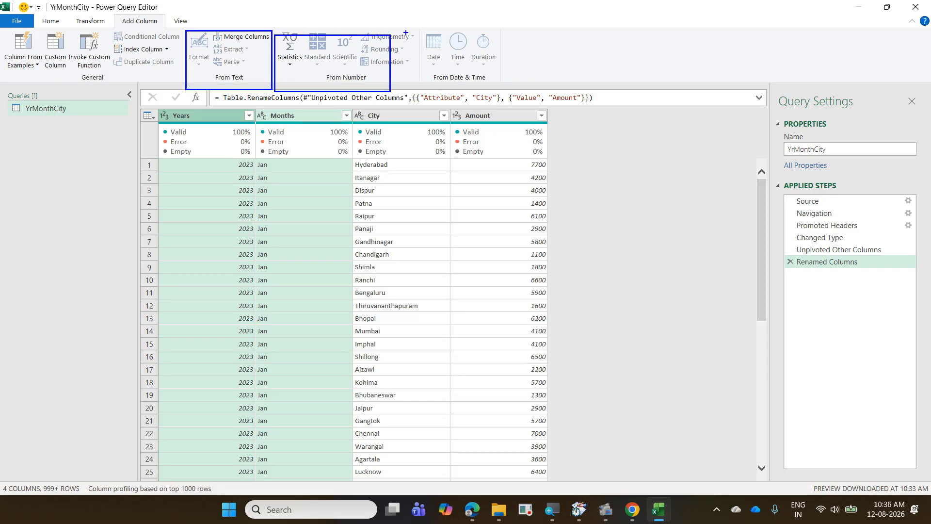
pyautogui.moveTo(415, 30); pyautogui.dragTo(524, 92)
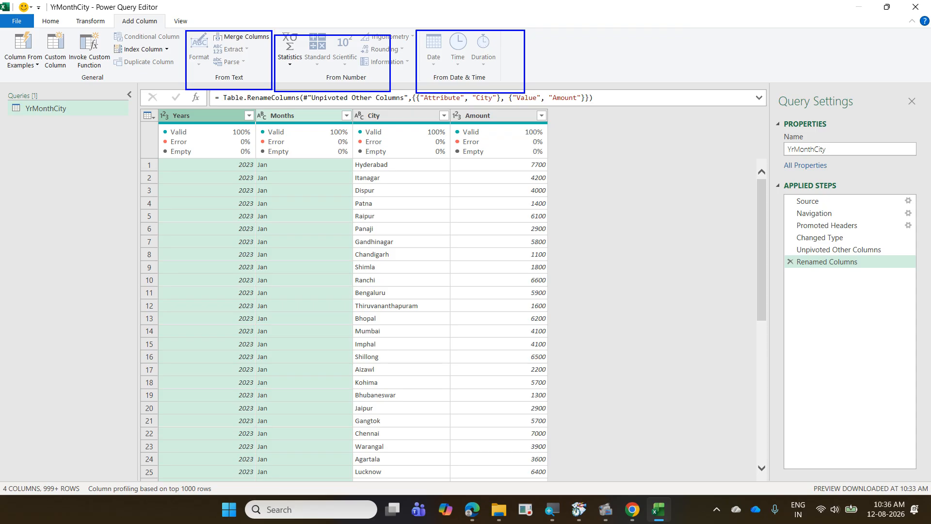
# Compare the commands for transforming existing columns with those for adding new columns, keeping the Months and Years columns selected.
pyautogui.press('Escape')
pyautogui.click(81, 21)
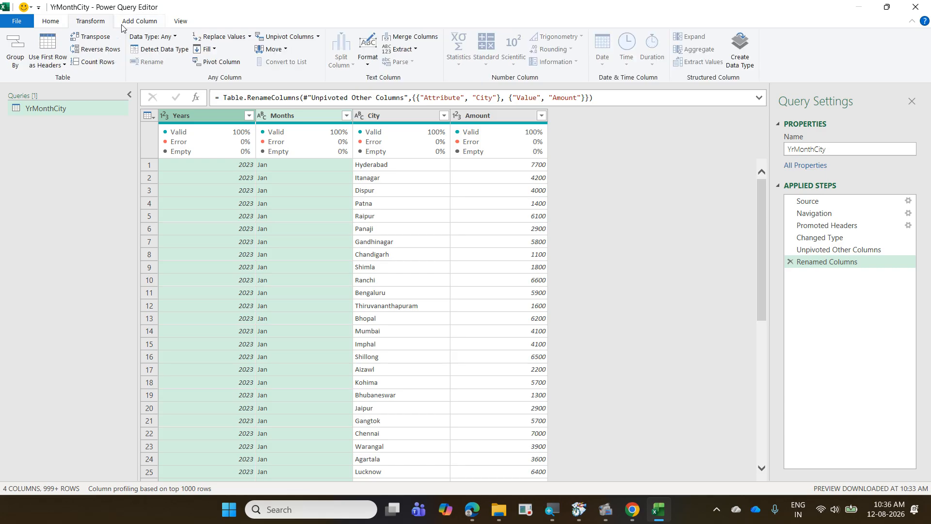
pyautogui.click(123, 24)
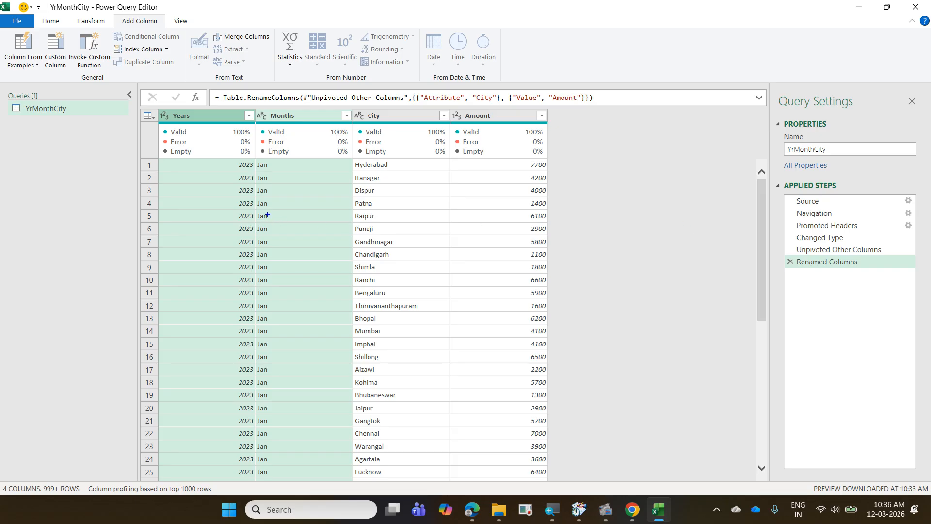
pyautogui.moveTo(182, 115)
pyautogui.mouseDown()
pyautogui.moveTo(232, 87)
pyautogui.moveTo(290, 113)
pyautogui.mouseUp()
pyautogui.moveTo(228, 147)
pyautogui.mouseDown()
pyautogui.moveTo(271, 192)
pyautogui.moveTo(298, 405)
pyautogui.mouseUp()
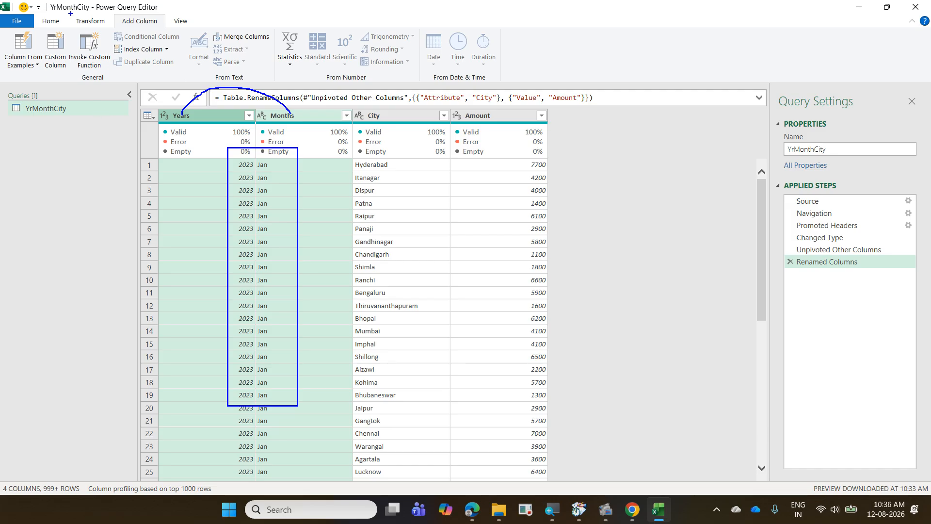
pyautogui.moveTo(71, 14)
pyautogui.mouseDown()
pyautogui.moveTo(104, 32)
pyautogui.moveTo(171, 33)
pyautogui.mouseUp()
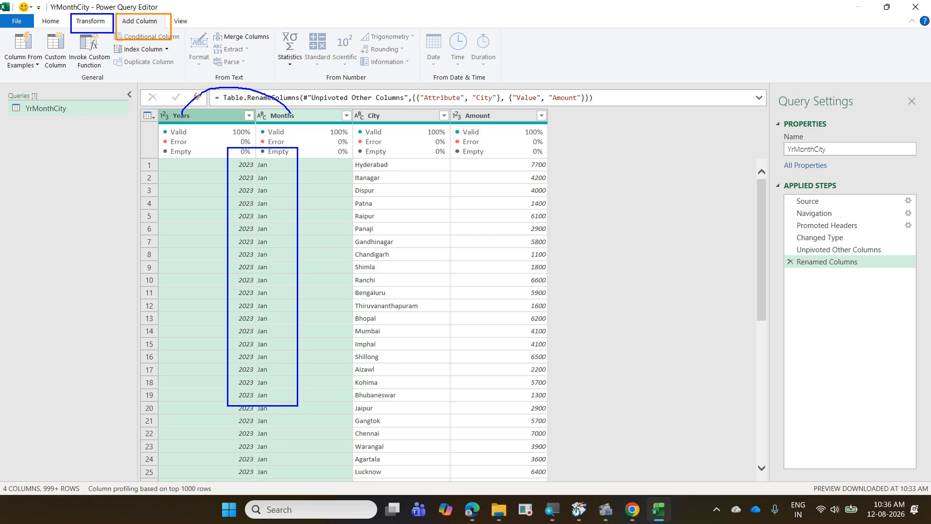
pyautogui.moveTo(206, 126)
pyautogui.mouseDown()
pyautogui.moveTo(253, 97)
pyautogui.moveTo(280, 109)
pyautogui.moveTo(531, 96)
pyautogui.moveTo(575, 167)
pyautogui.moveTo(648, 466)
pyautogui.mouseUp()
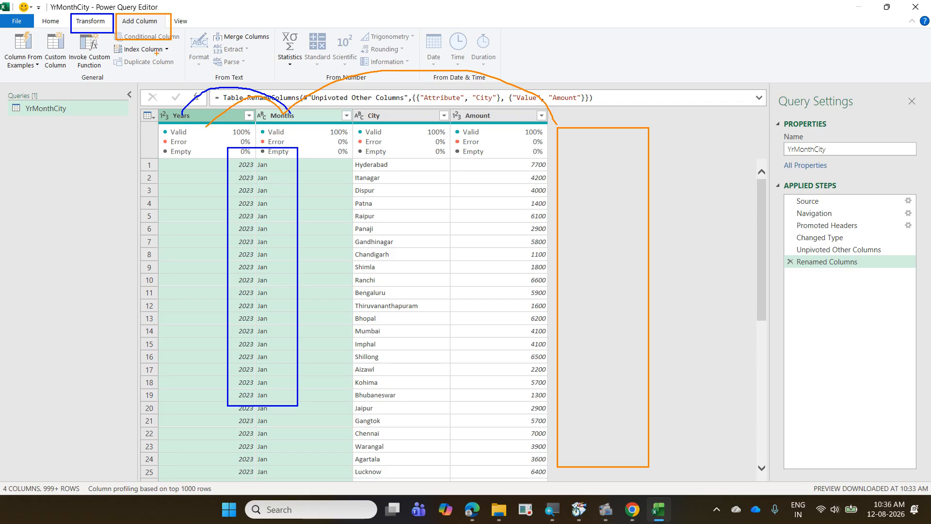
pyautogui.moveTo(165, 17); pyautogui.dragTo(192, 4)
pyautogui.press('Escape')
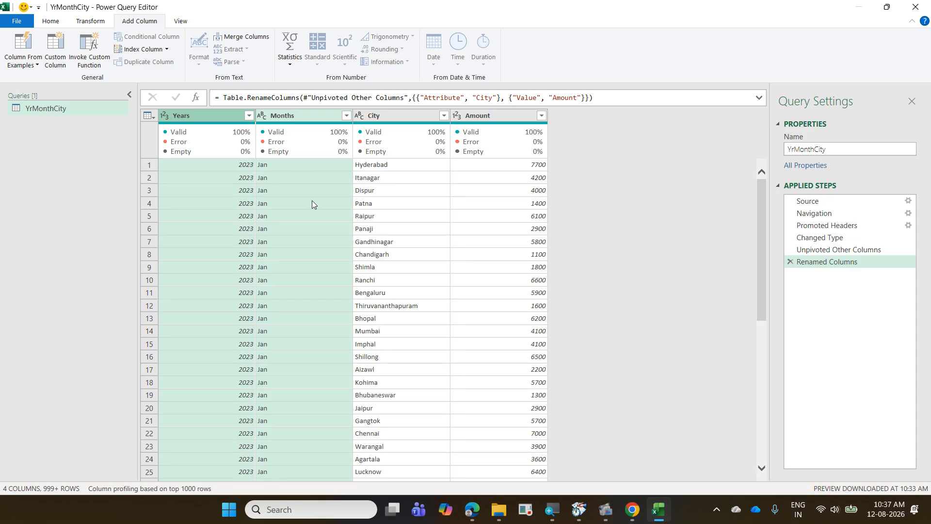
pyautogui.moveTo(215, 193); pyautogui.dragTo(289, 225)
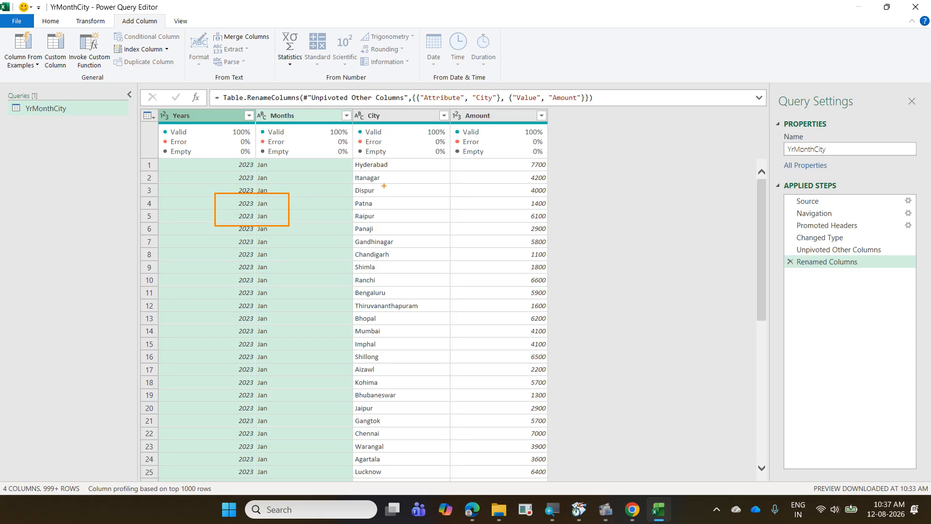
pyautogui.moveTo(370, 174); pyautogui.dragTo(428, 210)
pyautogui.moveTo(490, 181); pyautogui.dragTo(562, 230)
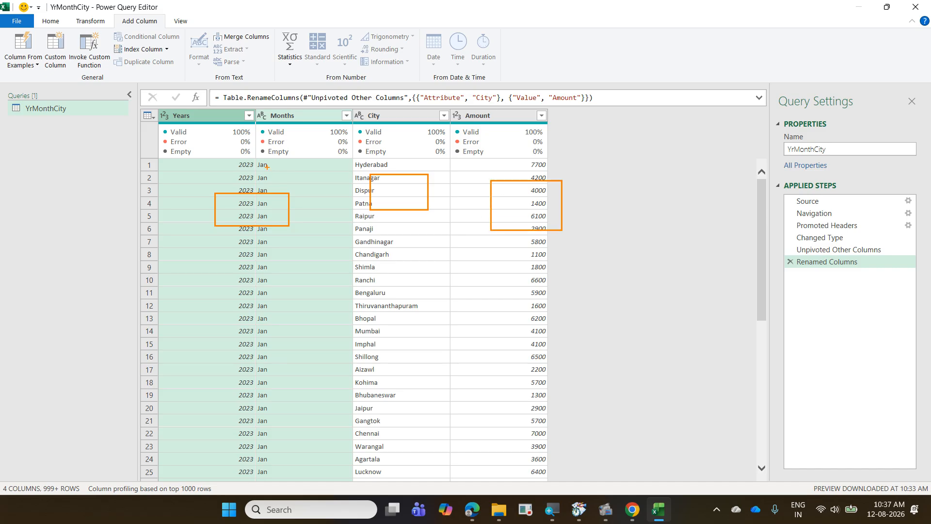
pyautogui.moveTo(197, 138)
pyautogui.mouseDown()
pyautogui.moveTo(318, 116)
pyautogui.moveTo(193, 91)
pyautogui.moveTo(160, 122)
pyautogui.moveTo(178, 131)
pyautogui.mouseUp()
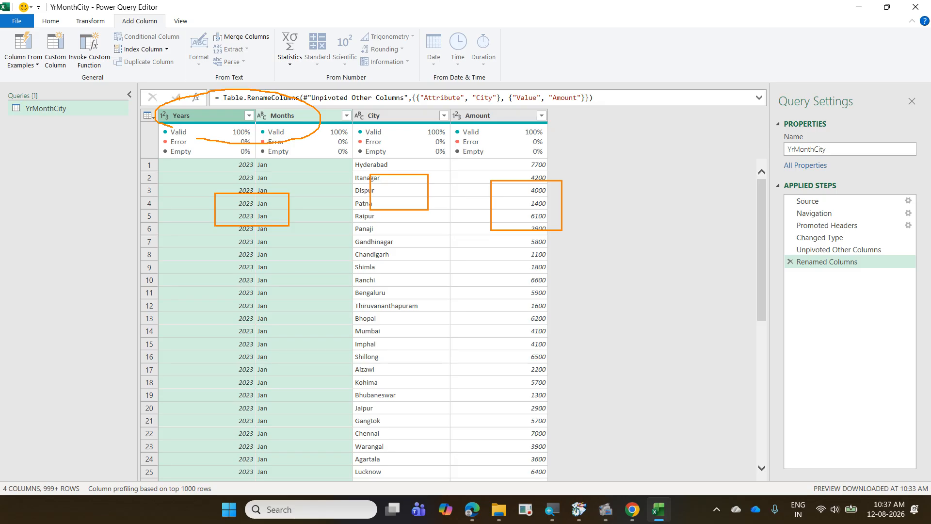
pyautogui.press('Escape')
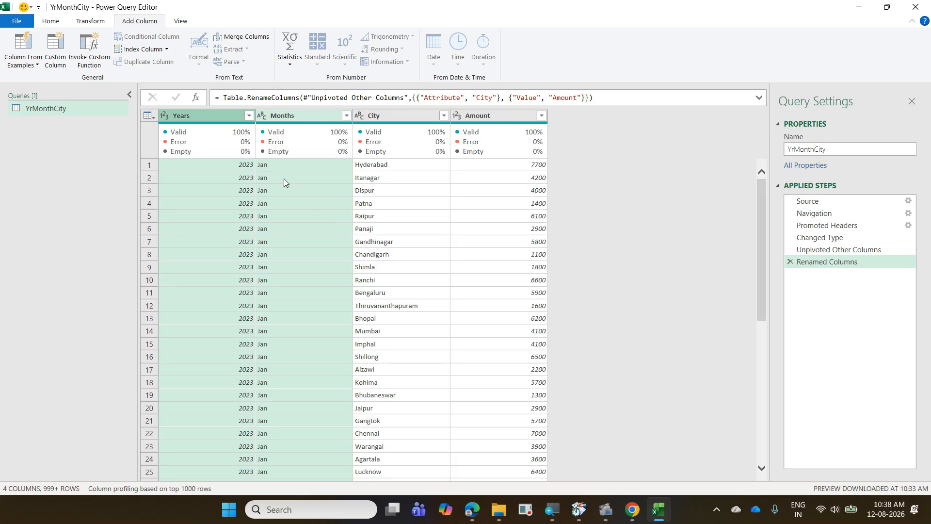
# Set up an in-place merge of the selected Months and Years columns with a hyphen (-) as the custom separator.
pyautogui.click(96, 24)
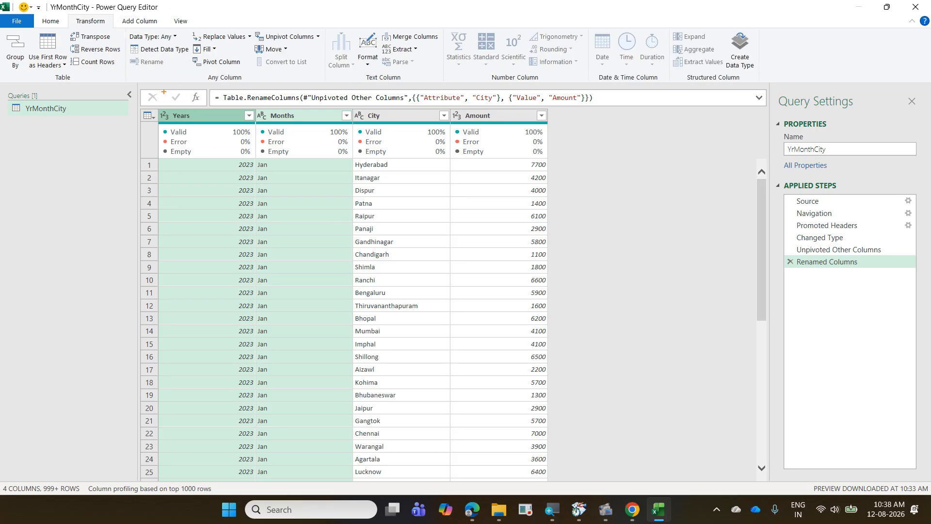
pyautogui.moveTo(70, 13); pyautogui.dragTo(113, 33)
pyautogui.moveTo(382, 27)
pyautogui.mouseDown()
pyautogui.moveTo(403, 46)
pyautogui.moveTo(450, 50)
pyautogui.mouseUp()
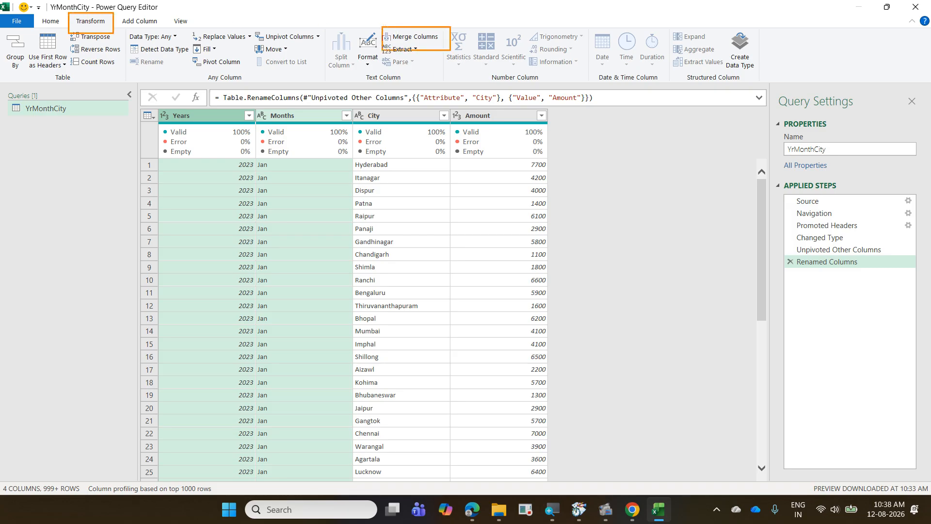
pyautogui.moveTo(381, 47)
pyautogui.mouseDown()
pyautogui.moveTo(266, 23)
pyautogui.moveTo(115, 11)
pyautogui.mouseUp()
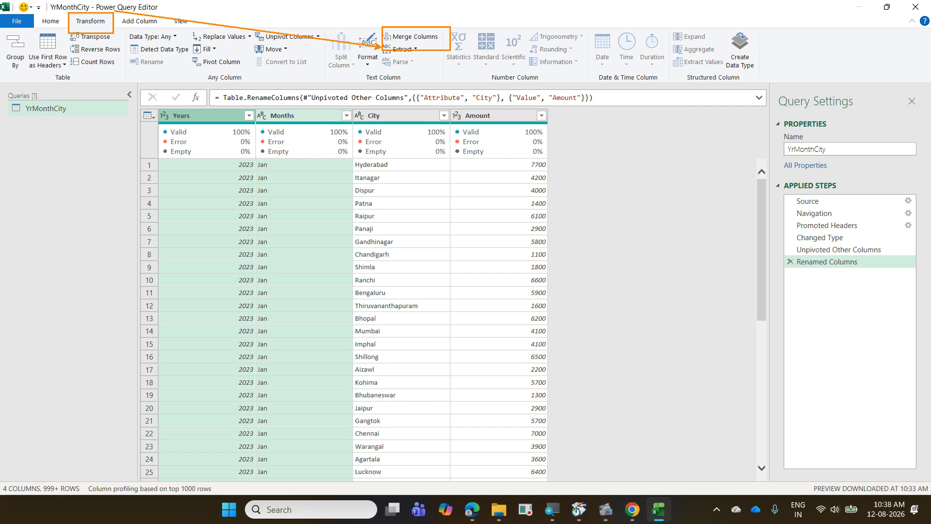
pyautogui.press('Escape')
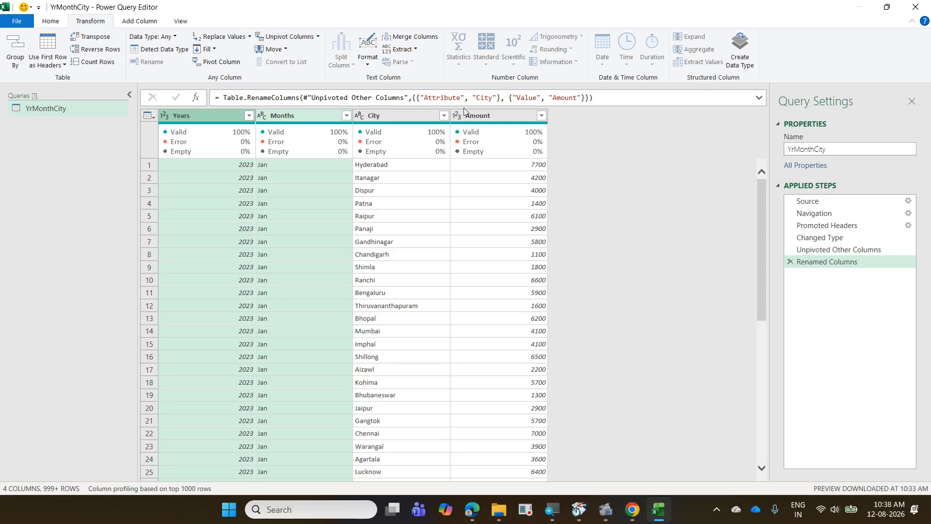
pyautogui.click(432, 39)
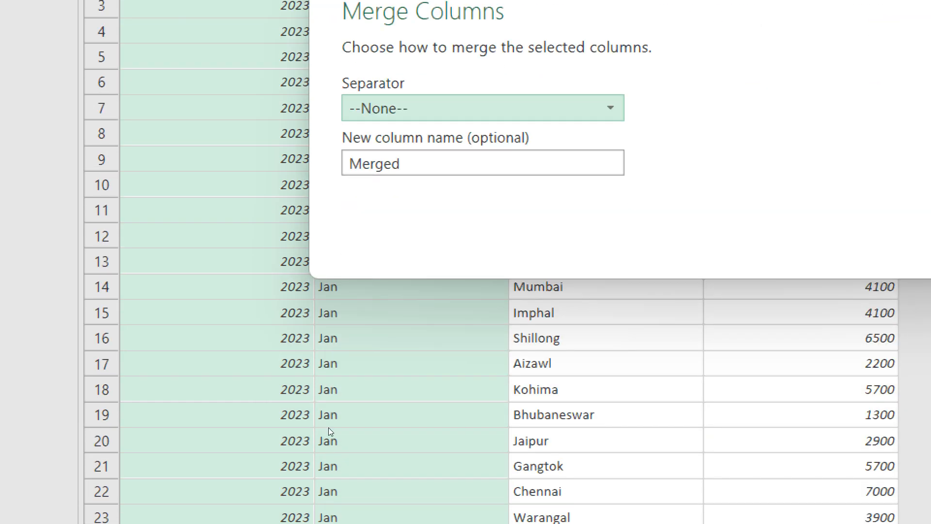
pyautogui.hotkey('alt', 'Down')
pyautogui.press('Down')
pyautogui.press('Down')
pyautogui.press('Down')
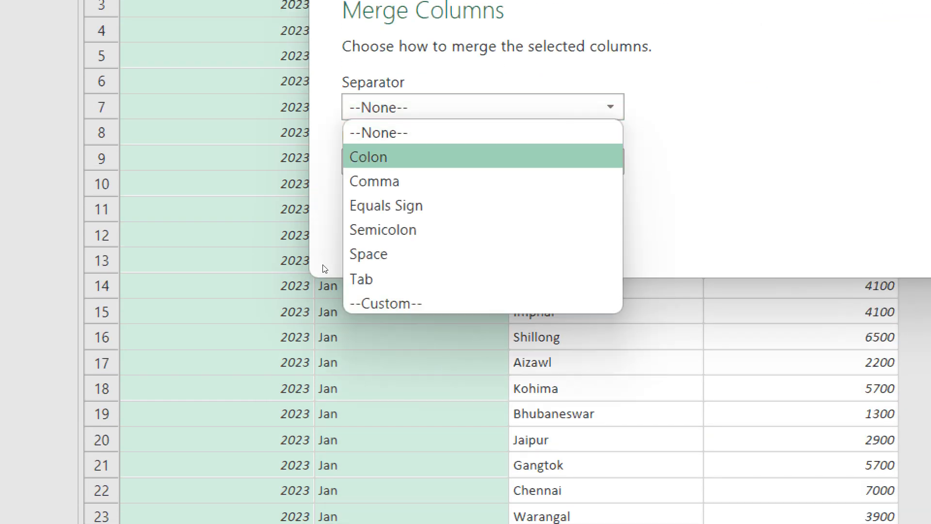
pyautogui.press('Down')
pyautogui.press('Down')
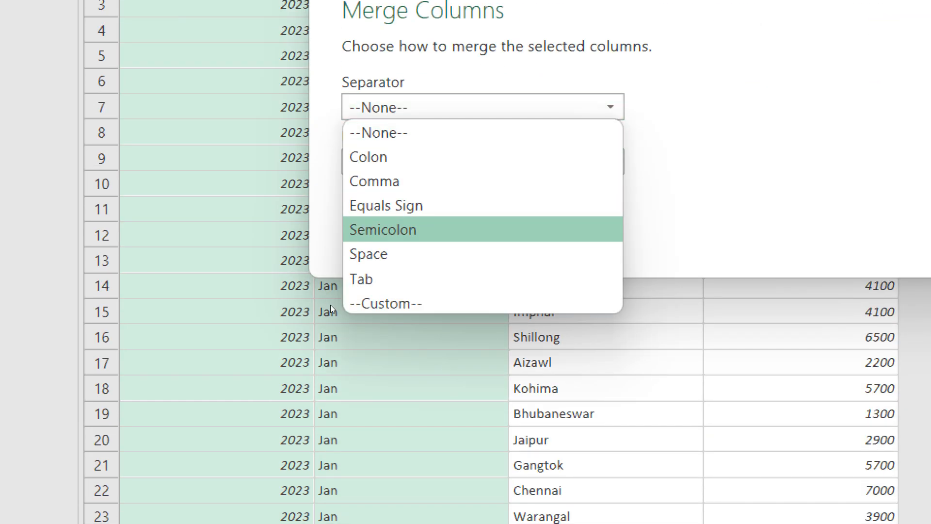
pyautogui.press('Down')
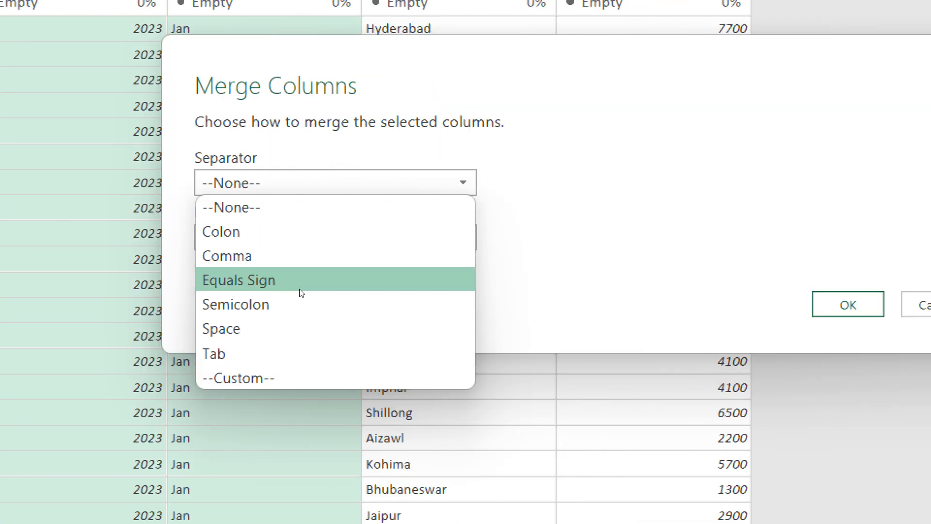
pyautogui.press('Return')
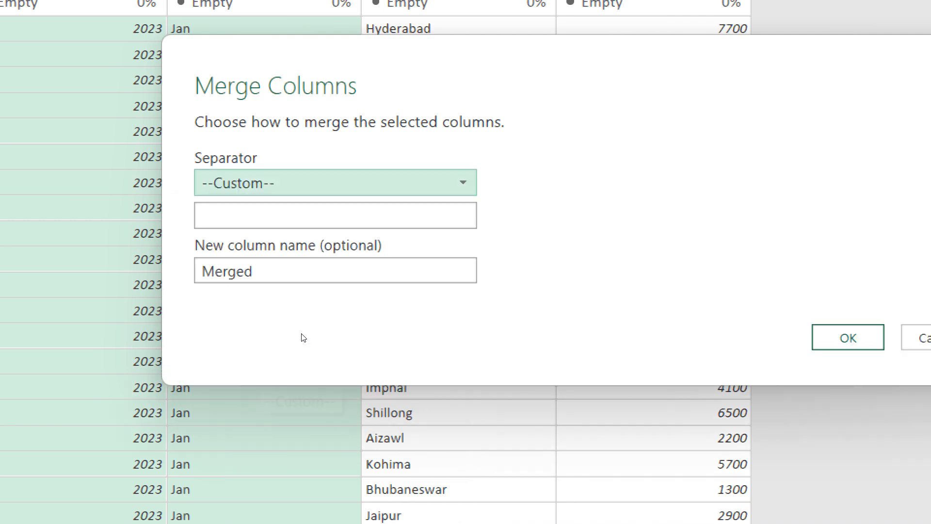
pyautogui.press('Tab')
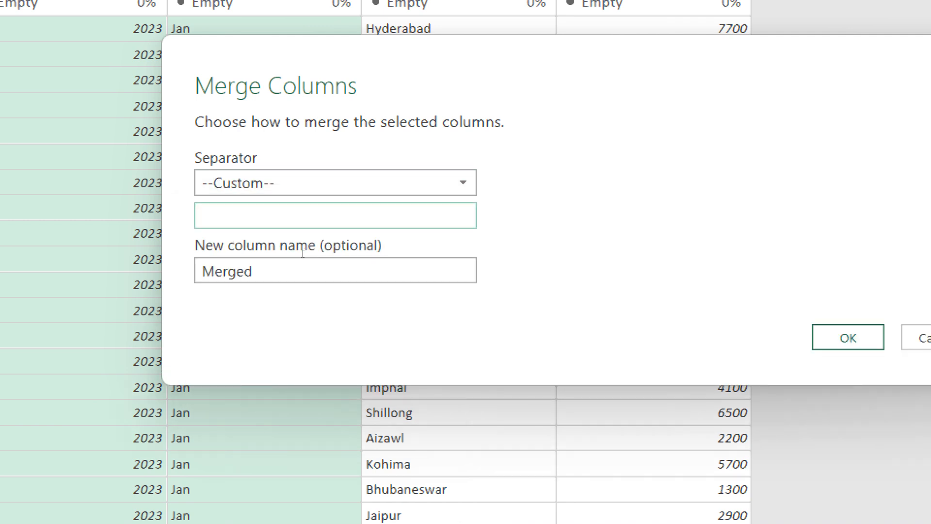
pyautogui.write('-')
# Name the merged column Sales Date and complete the merge.
pyautogui.doubleClick(299, 279)
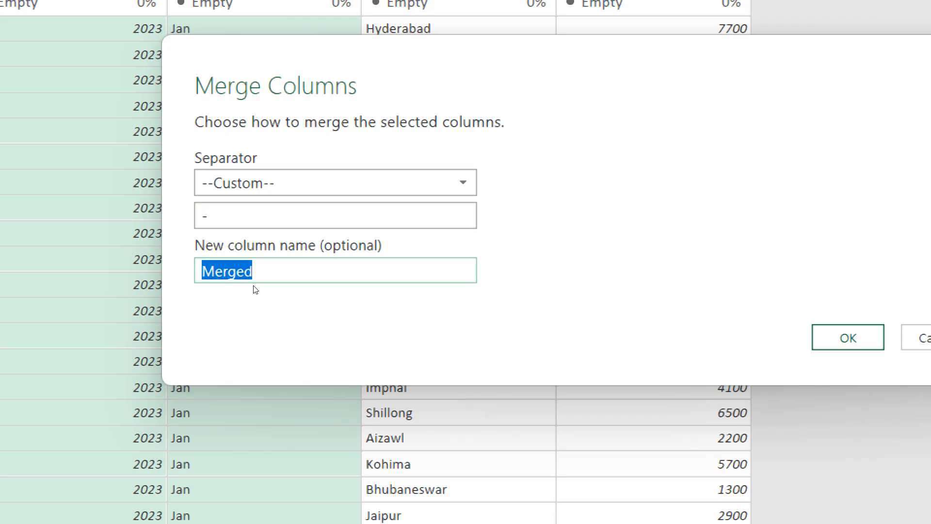
pyautogui.write('Sales Da')
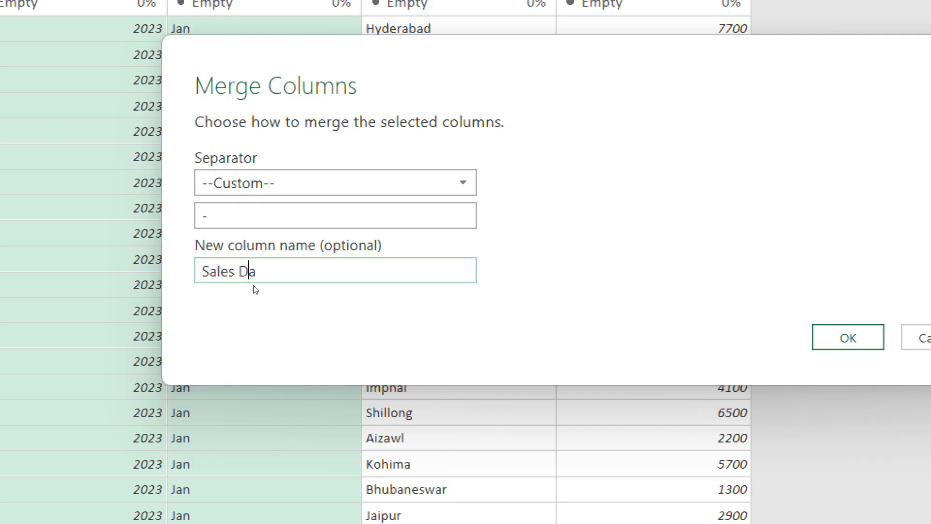
pyautogui.write('te')
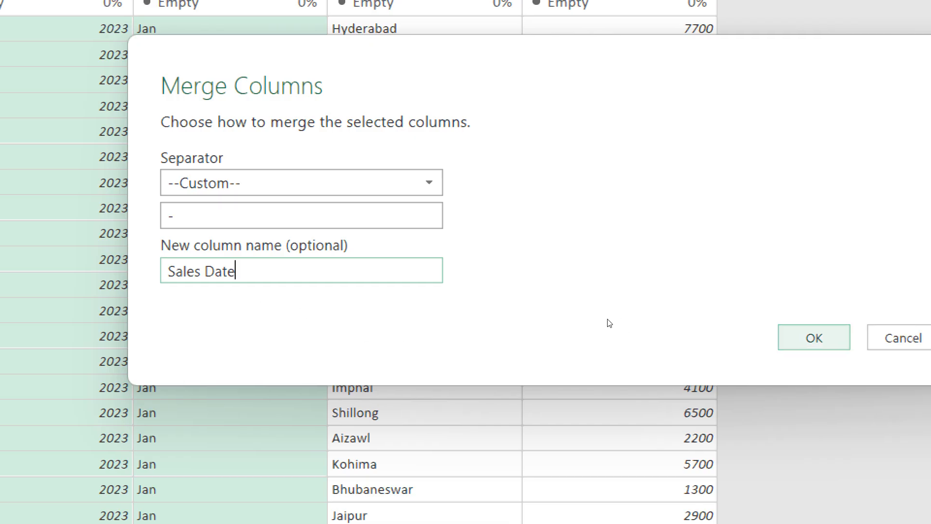
pyautogui.press('Return')
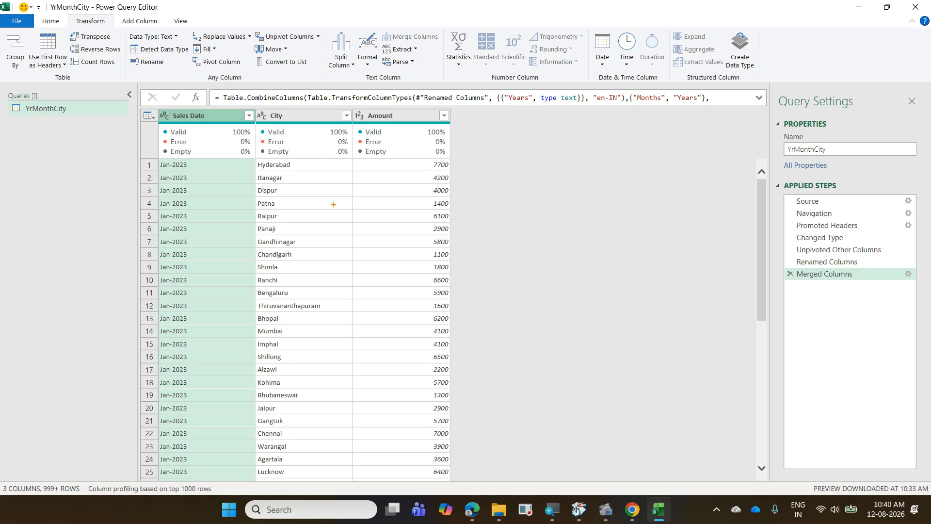
# Convert the Sales Date column from text by automatically detecting its data type.
pyautogui.moveTo(158, 104)
pyautogui.mouseDown()
pyautogui.moveTo(221, 128)
pyautogui.moveTo(157, 93)
pyautogui.moveTo(153, 115)
pyautogui.mouseUp()
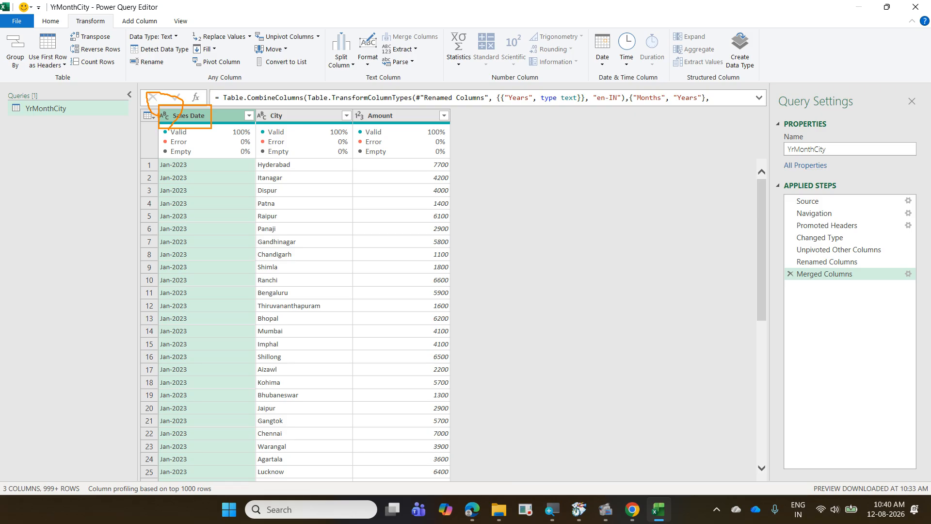
pyautogui.press('Escape')
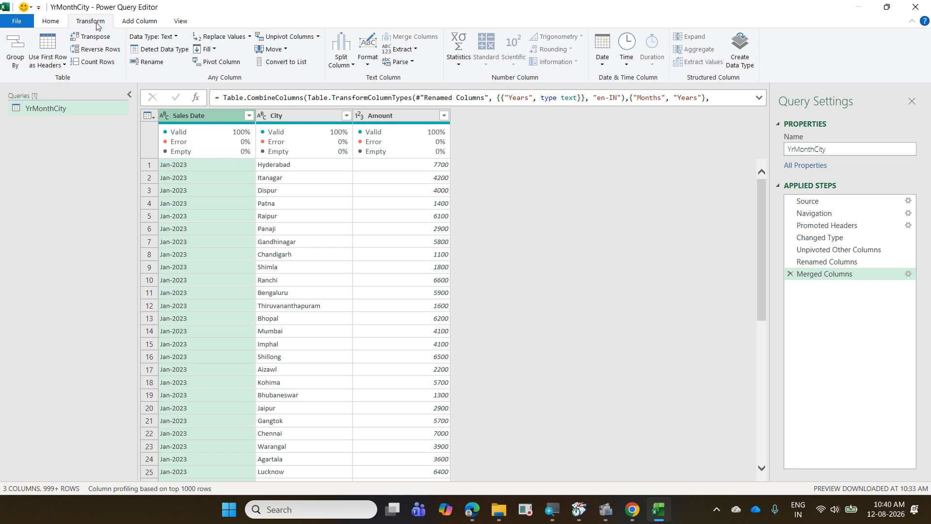
pyautogui.click(163, 49)
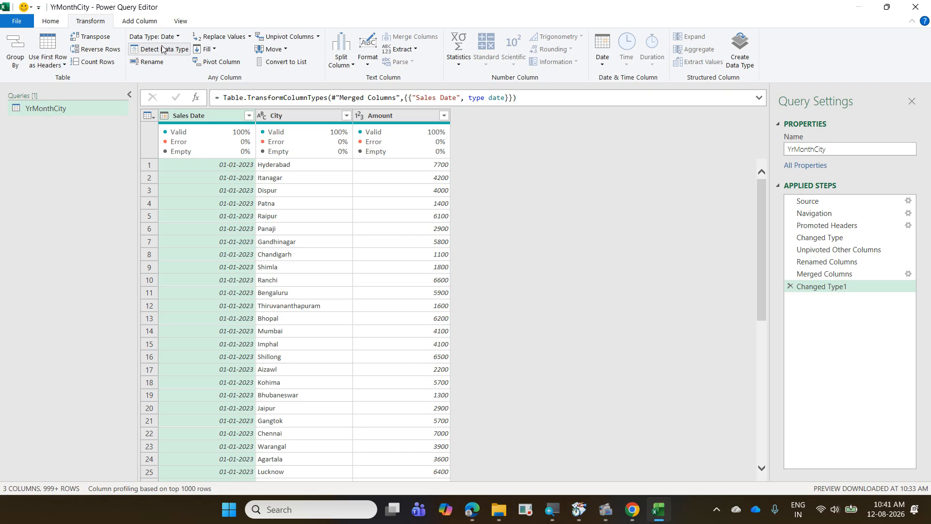
# Check the first Sales Date value and select all columns from Sales Date through Amount.
pyautogui.click(205, 164)
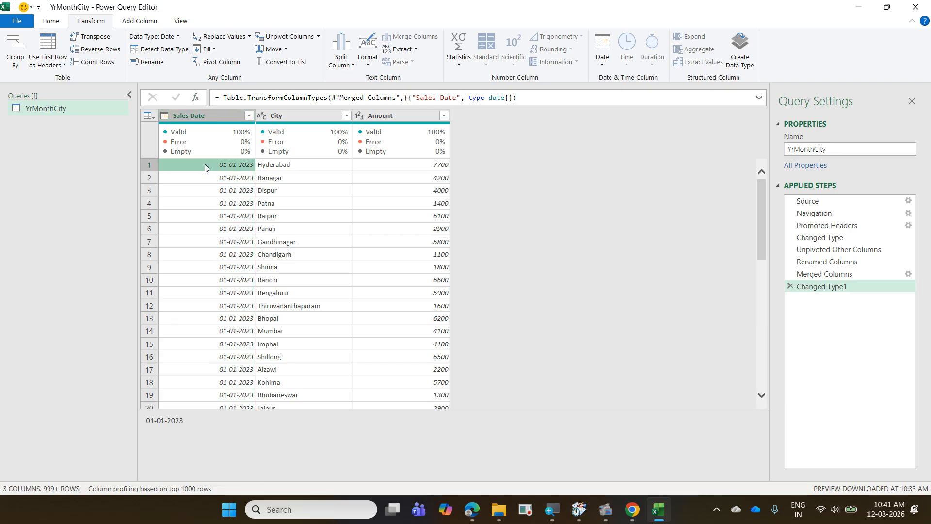
pyautogui.click(207, 115)
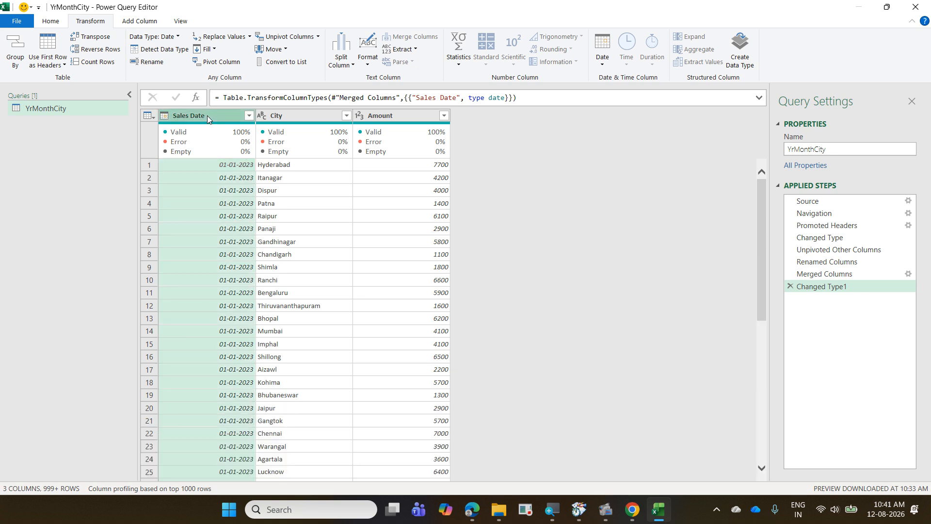
pyautogui.keyDown('shift'); pyautogui.click(388, 112); pyautogui.keyUp('shift')
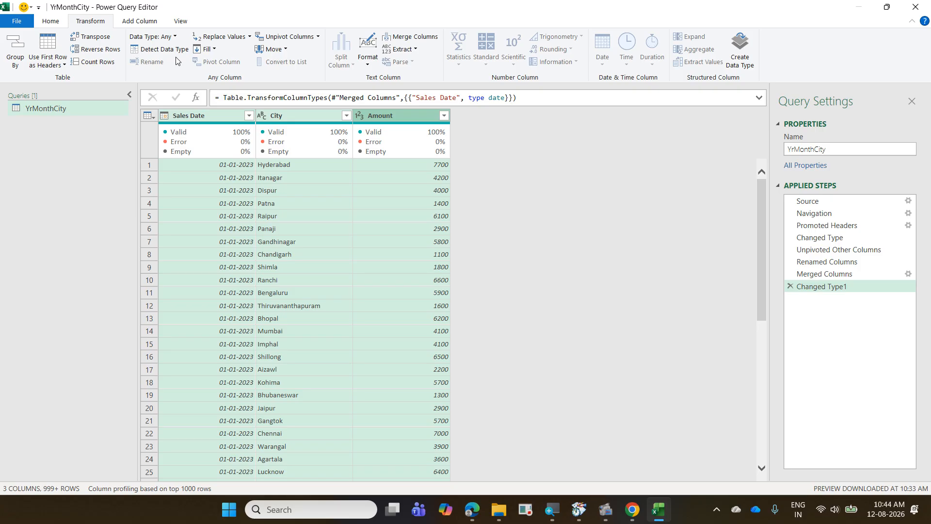
# Close the query editor and load YrMonthCity as a connection only, adding the data to the Data Model.
pyautogui.click(59, 22)
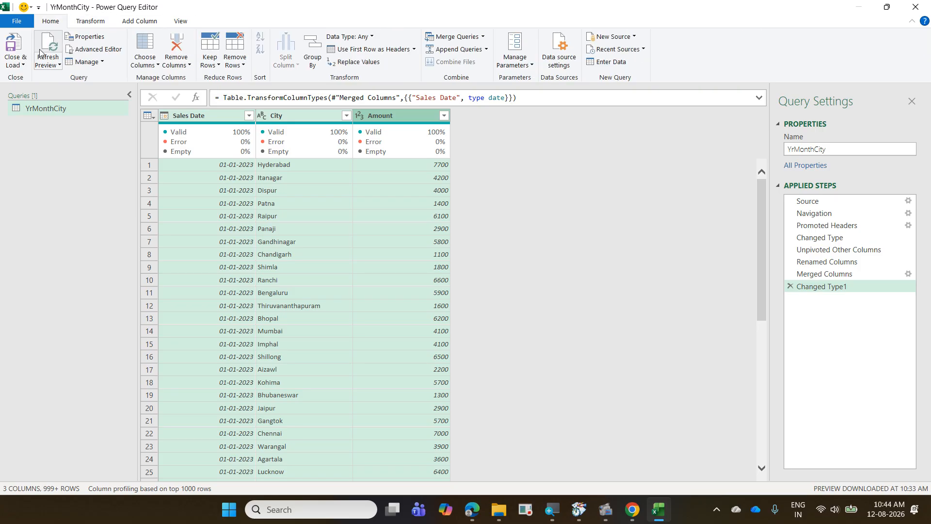
pyautogui.click(23, 61)
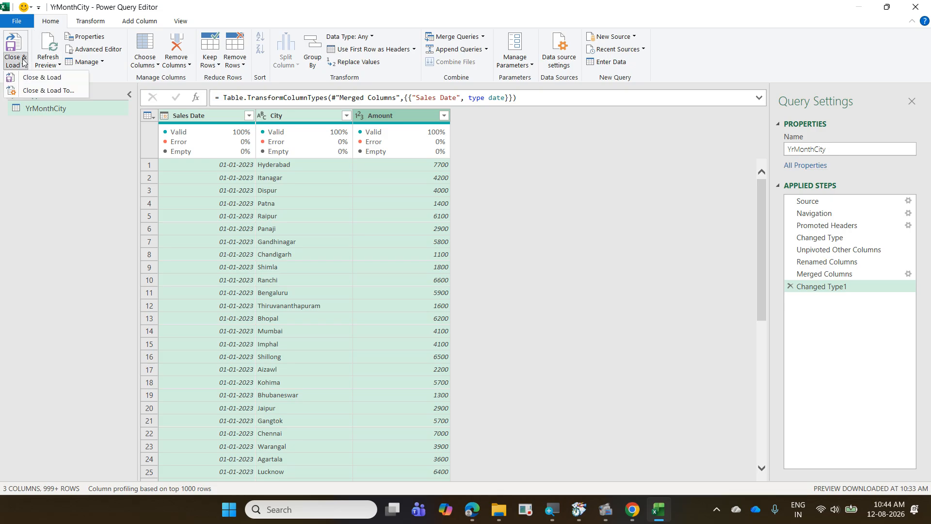
pyautogui.click(40, 91)
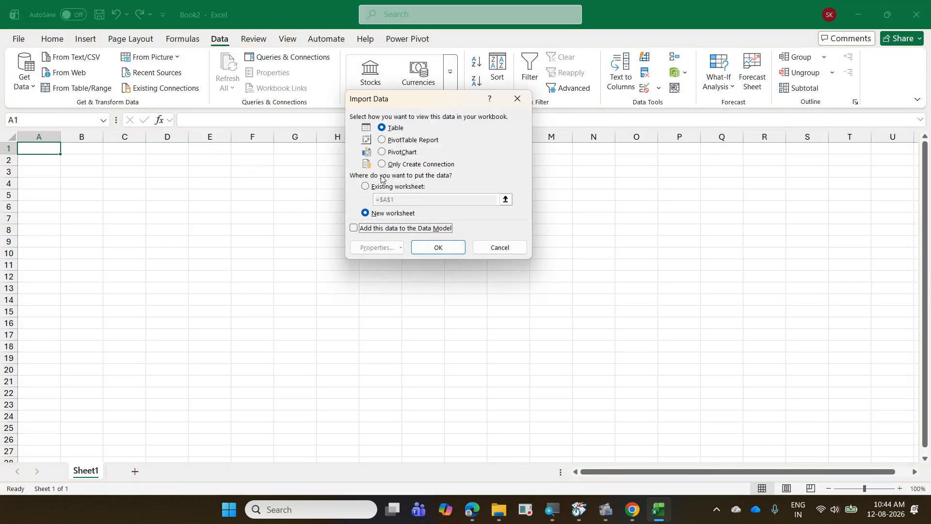
pyautogui.click(427, 166)
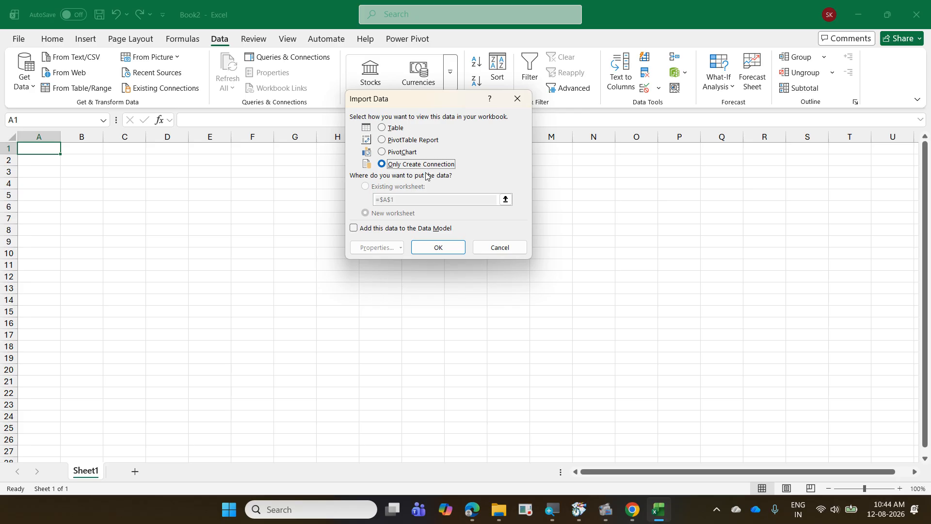
pyautogui.click(421, 232)
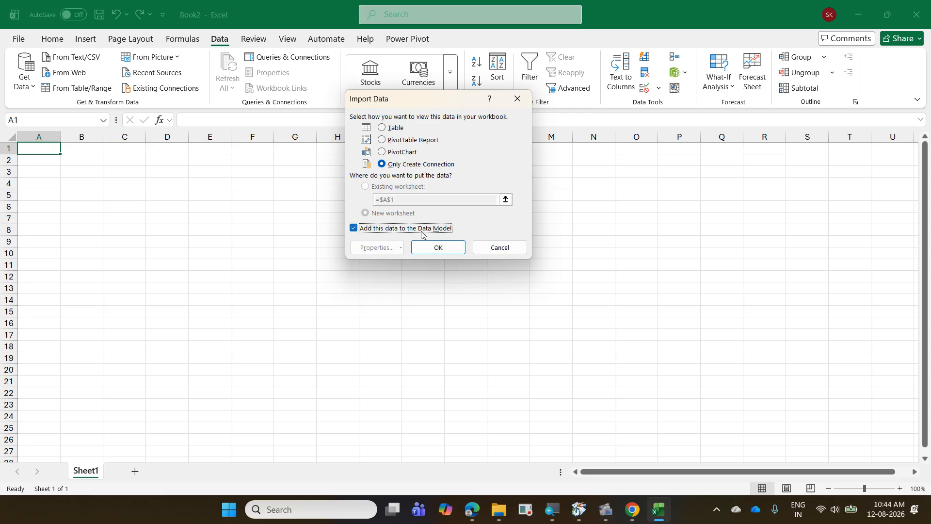
pyautogui.click(433, 249)
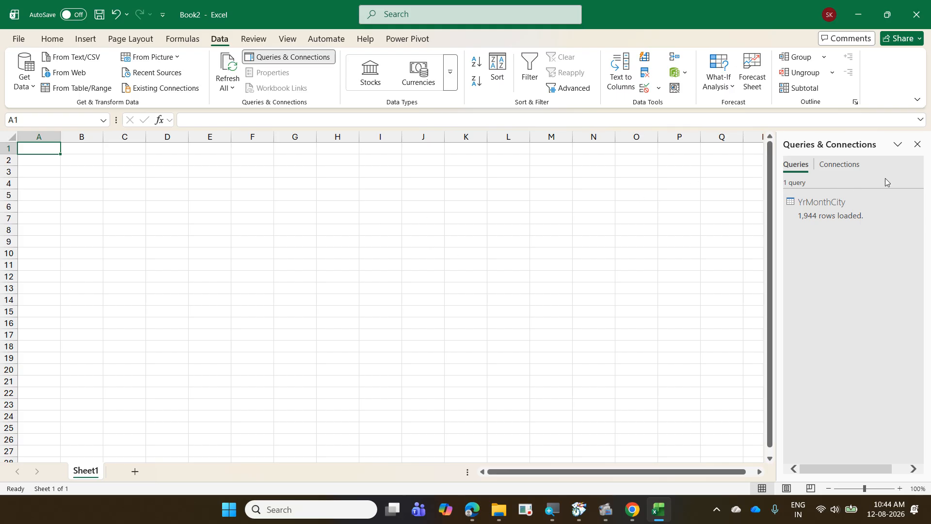
pyautogui.click(916, 147)
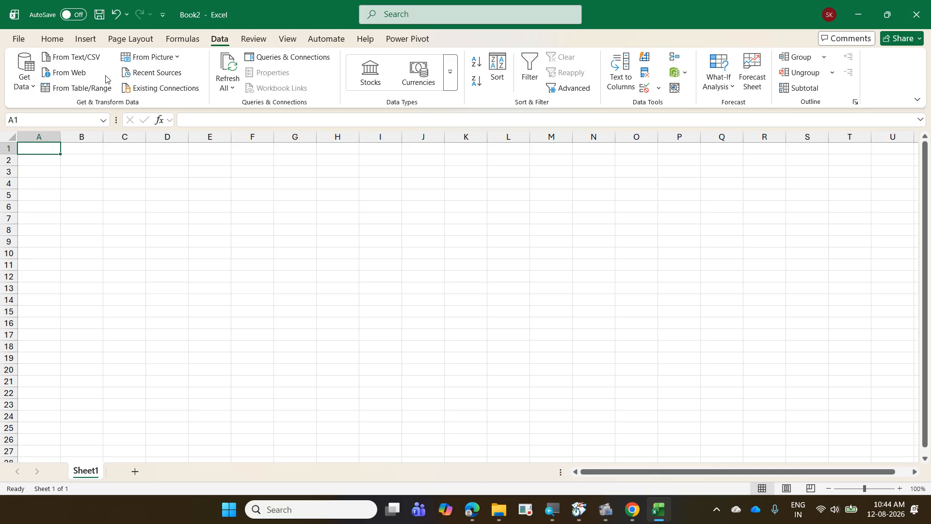
# Insert a PivotTable based on the workbook's Data Model at cell A1 of Sheet1.
pyautogui.click(98, 39)
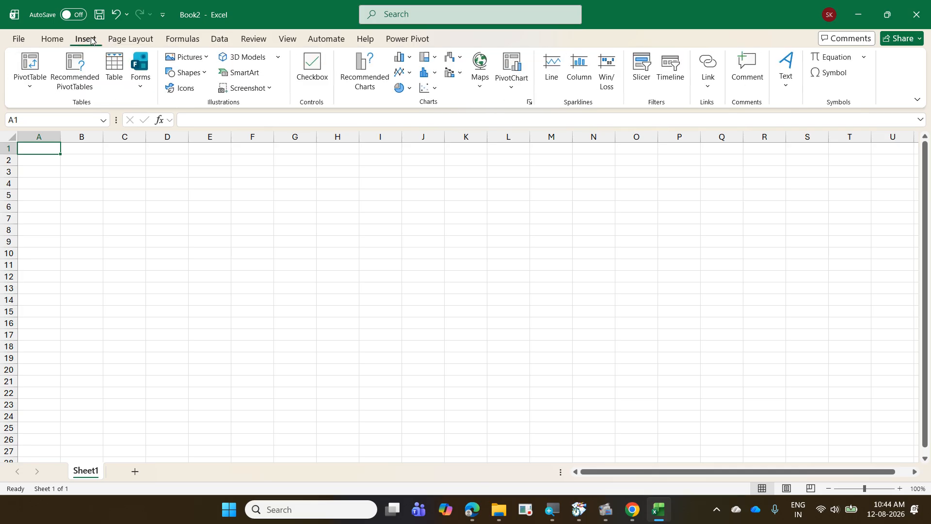
pyautogui.click(40, 88)
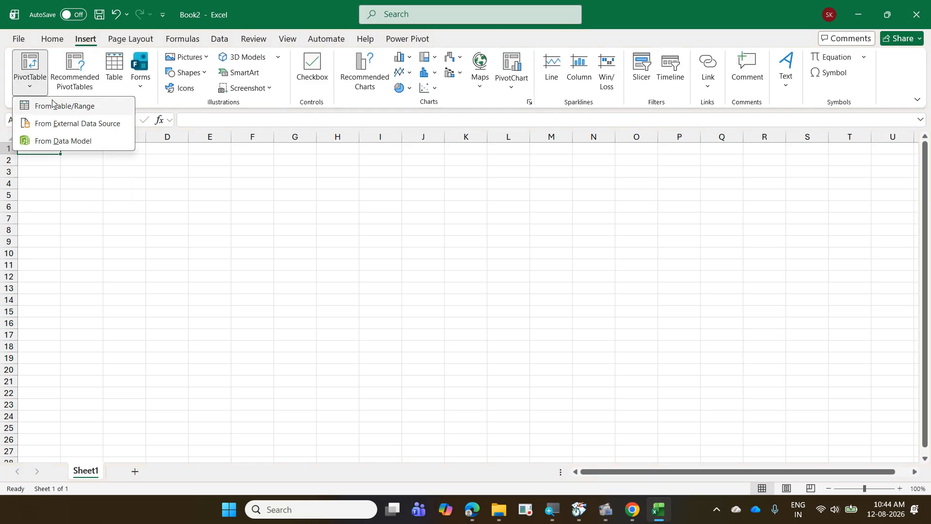
pyautogui.click(73, 141)
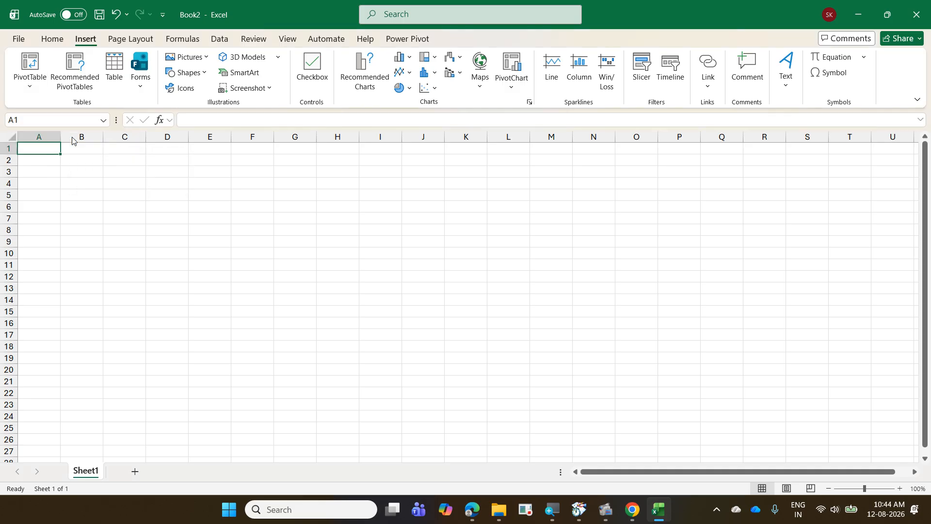
pyautogui.click(500, 237)
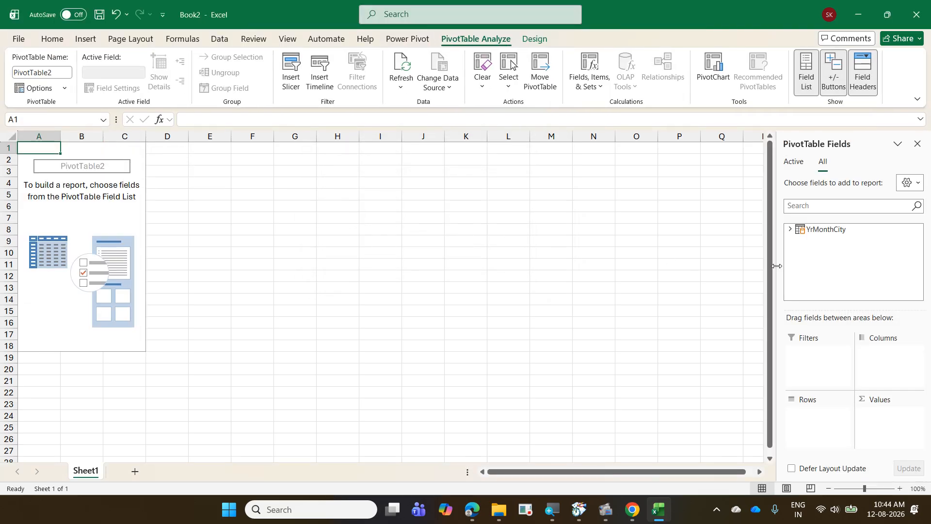
# Lay out the PivotTable with Sales Date in columns, City in rows and Amount summed in values.
pyautogui.click(790, 229)
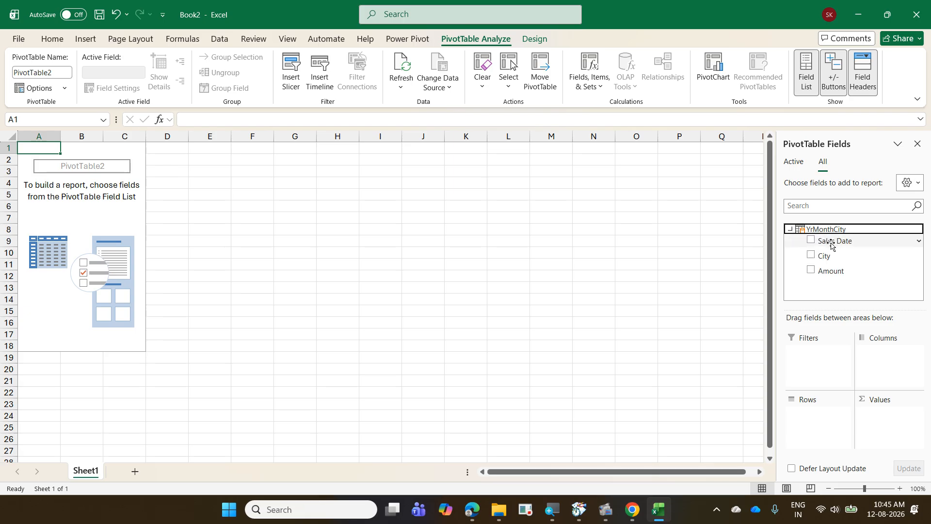
pyautogui.moveTo(830, 245); pyautogui.dragTo(889, 358)
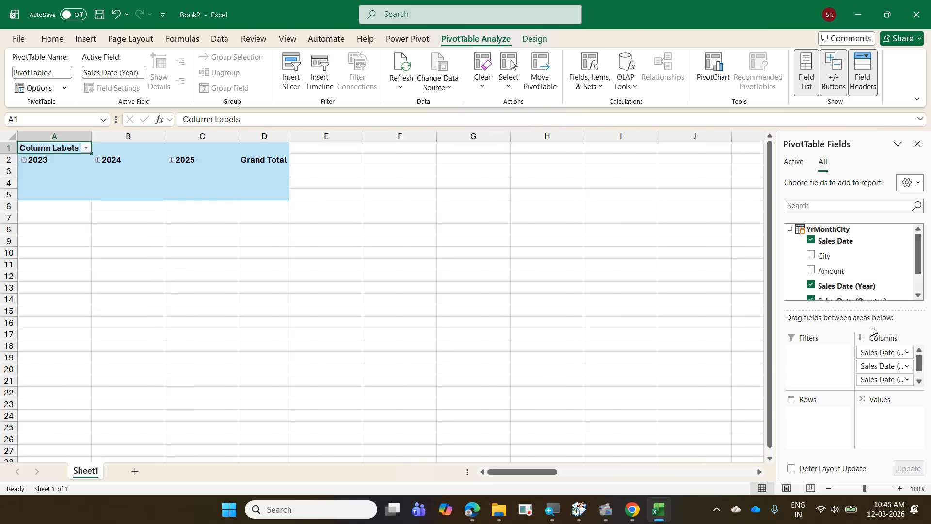
pyautogui.moveTo(827, 258); pyautogui.dragTo(818, 418)
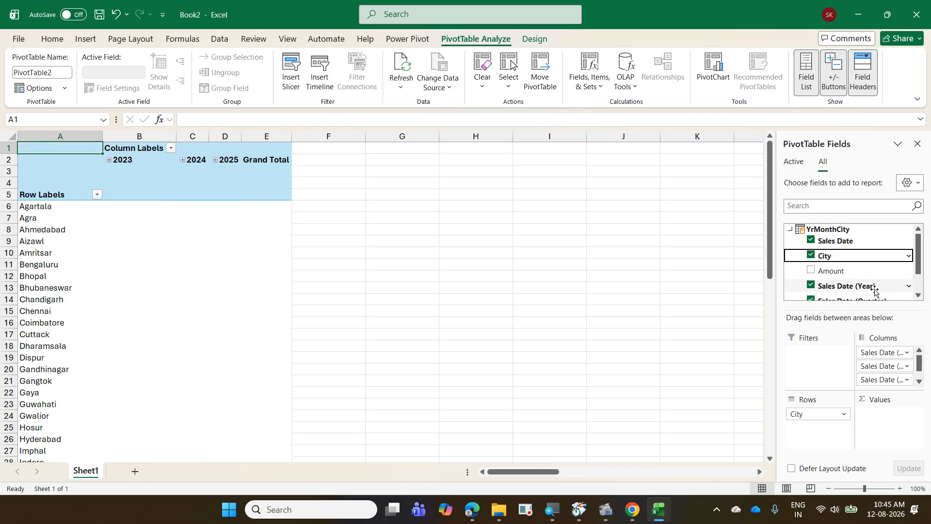
pyautogui.scroll(-1, 865, 281)
pyautogui.moveTo(831, 241); pyautogui.dragTo(885, 422)
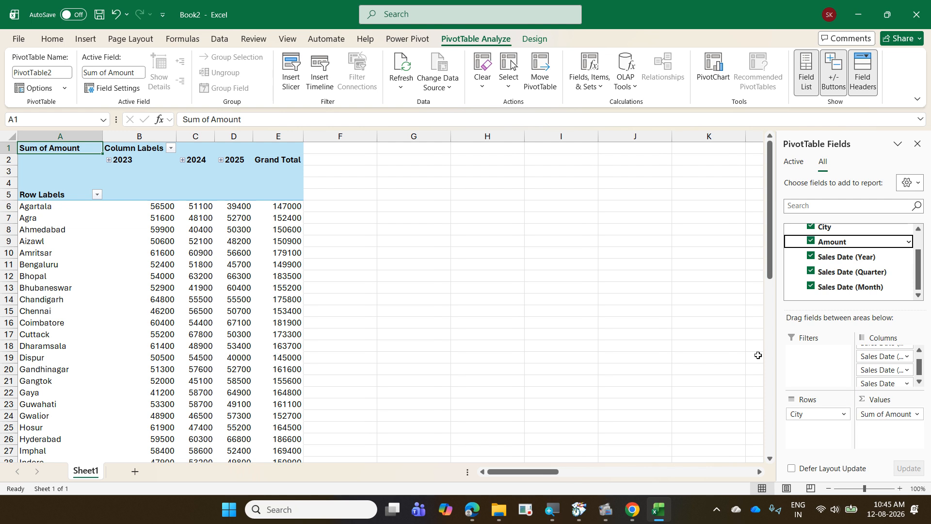
pyautogui.scroll(-11, 130, 238)
pyautogui.scroll(13, 129, 238)
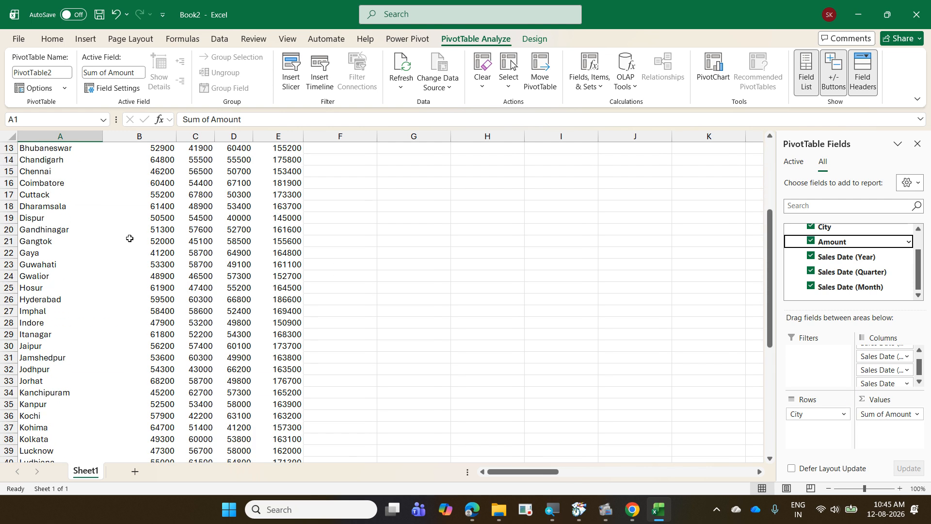
pyautogui.moveTo(130, 238)
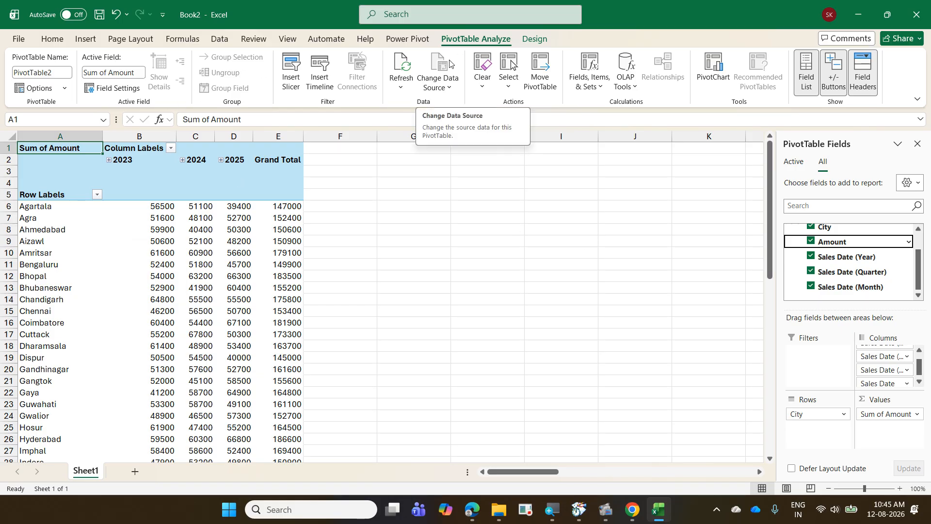
# Hide the PivotTable field list and check the YrMonthCity query's load settings without changing them.
pyautogui.click(917, 143)
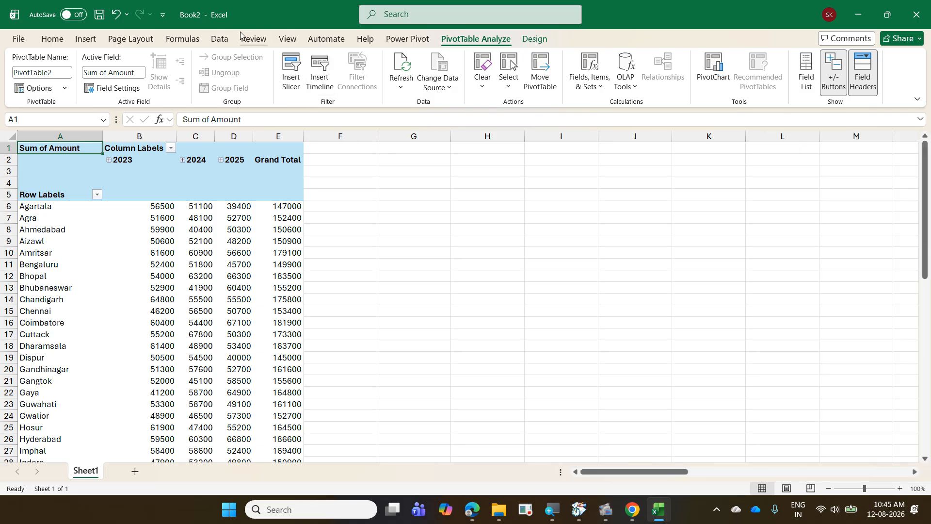
pyautogui.click(219, 38)
pyautogui.click(289, 56)
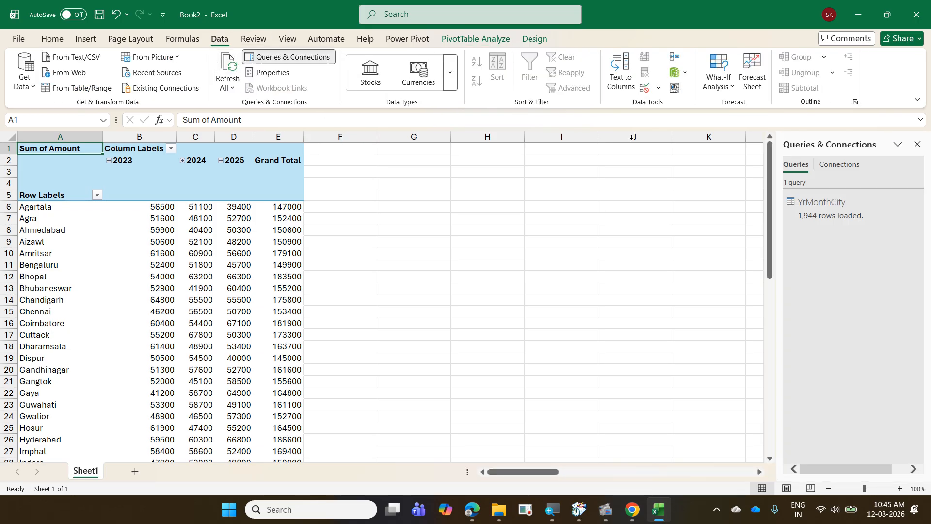
pyautogui.rightClick(822, 219)
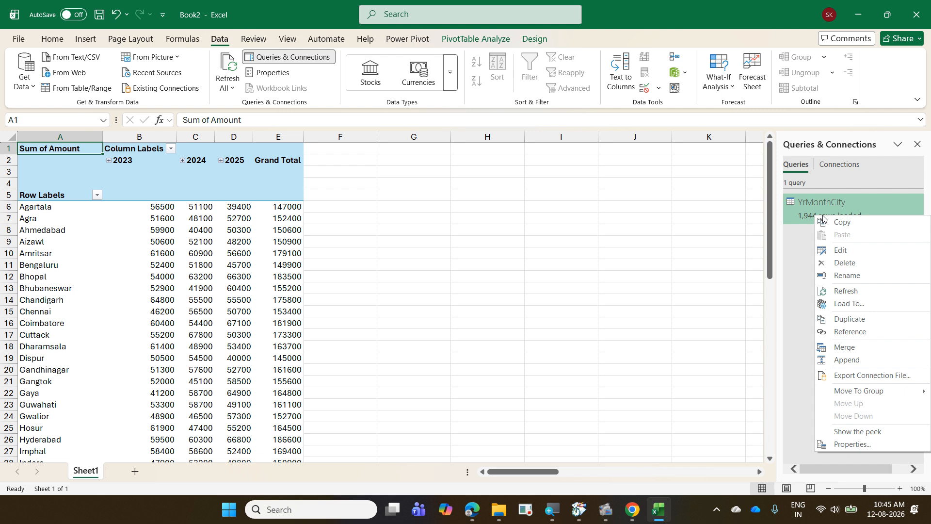
pyautogui.click(857, 303)
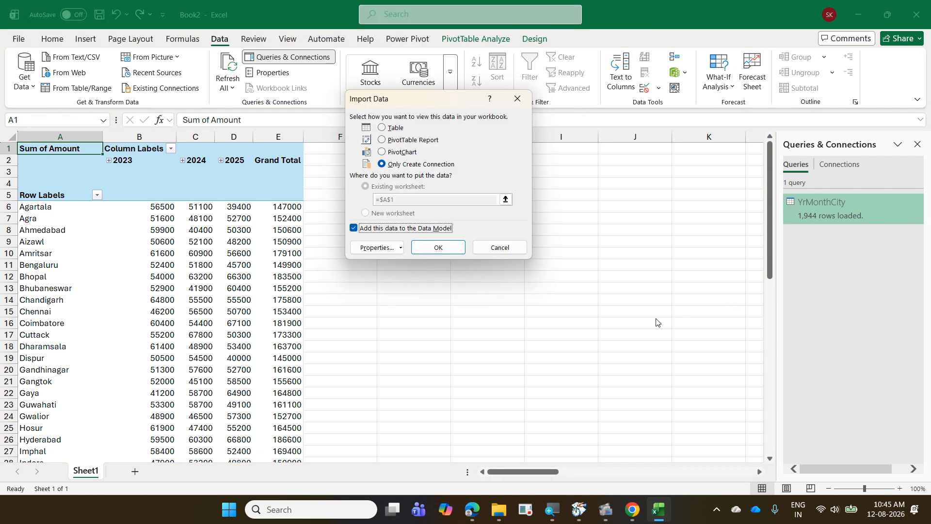
pyautogui.click(499, 247)
# Filter the PivotTable's cities to the top 10 items by Sum of Amount.
pyautogui.scroll(-2, 189, 275)
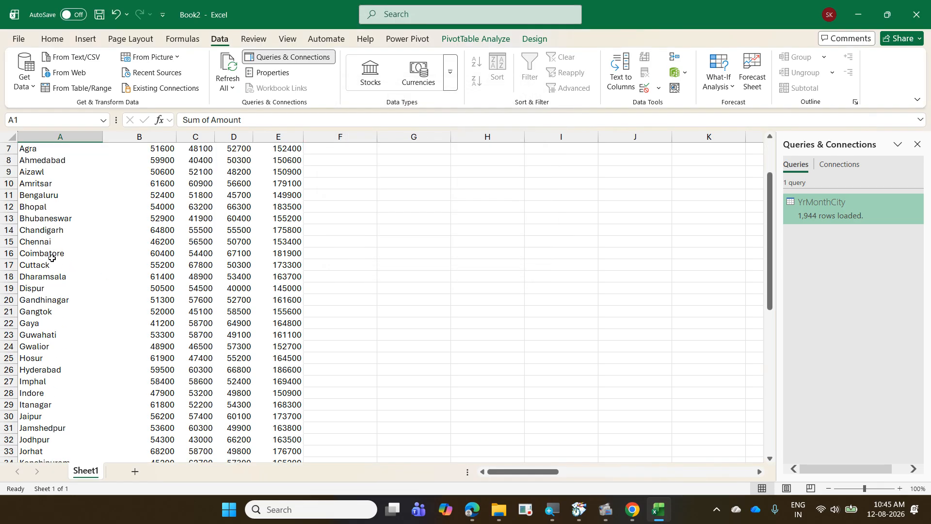
pyautogui.scroll(2, 53, 257)
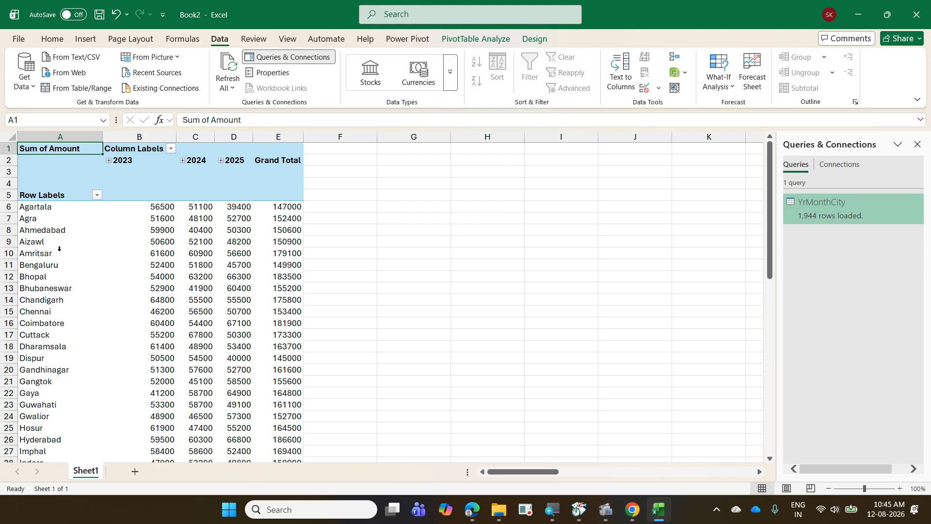
pyautogui.rightClick(60, 255)
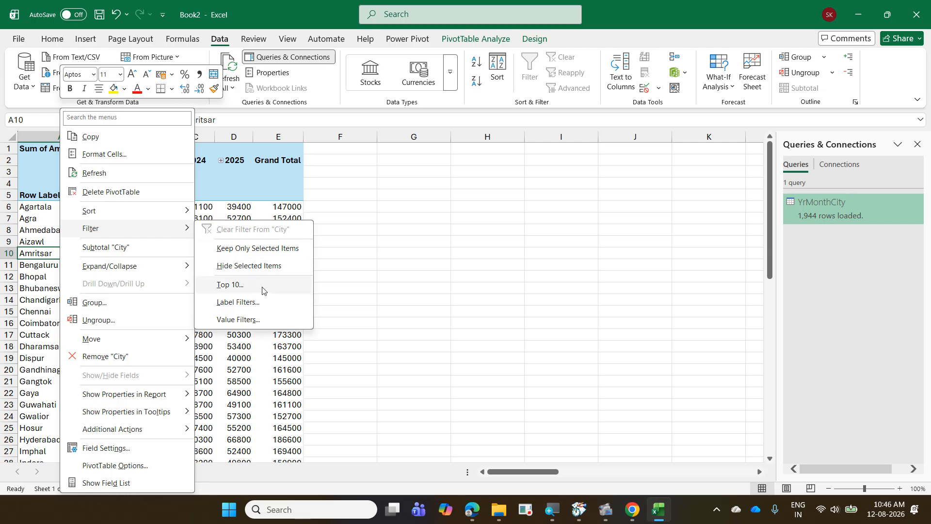
pyautogui.click(263, 290)
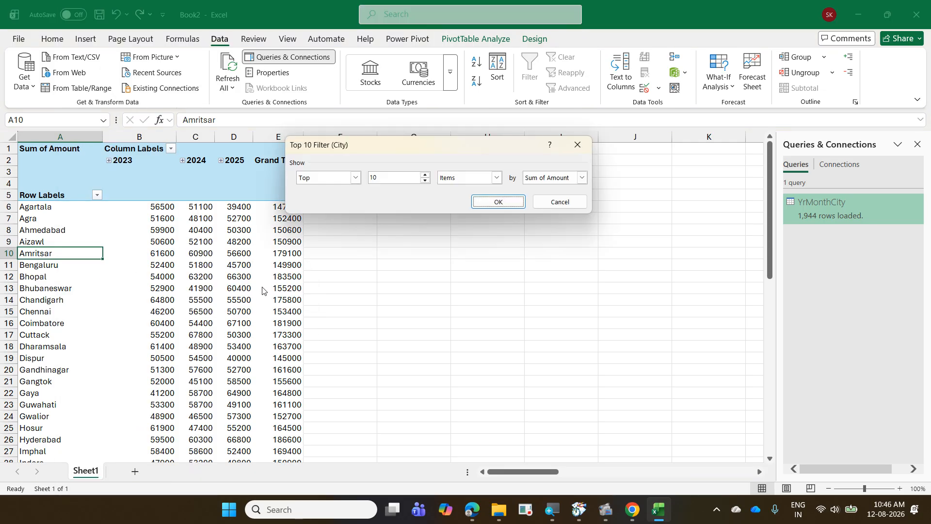
pyautogui.click(487, 200)
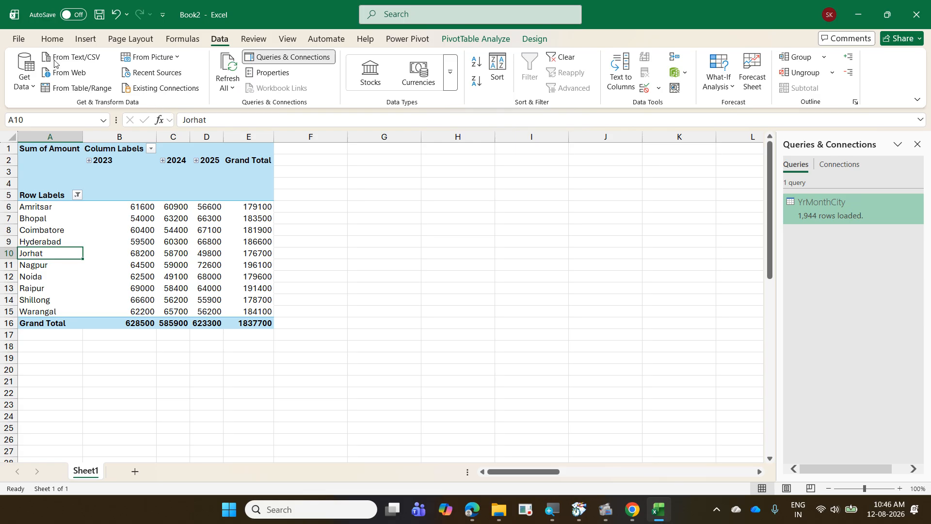
# Save the workbook as 08 CityMonthWise with PQ in the 2026-08-11 Toshiba Excel Level 2 folder.
pyautogui.click(17, 39)
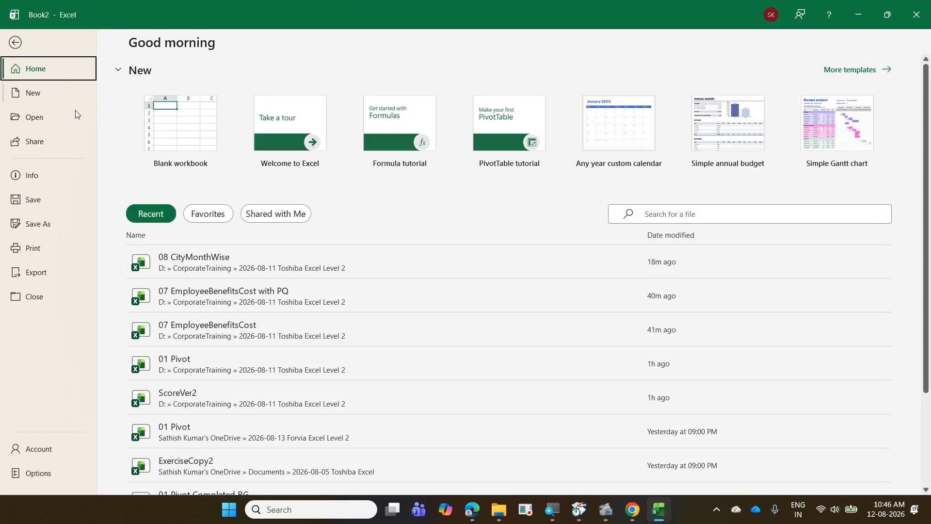
pyautogui.click(68, 222)
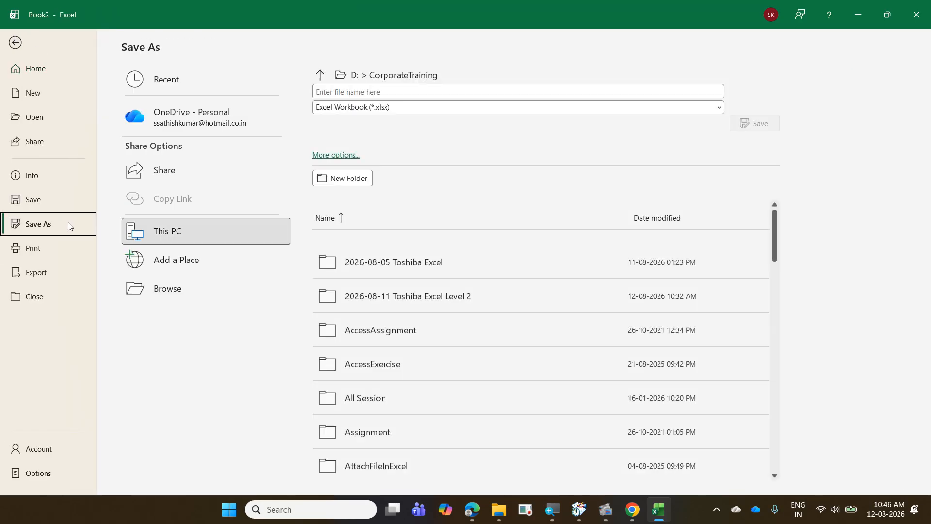
pyautogui.click(204, 287)
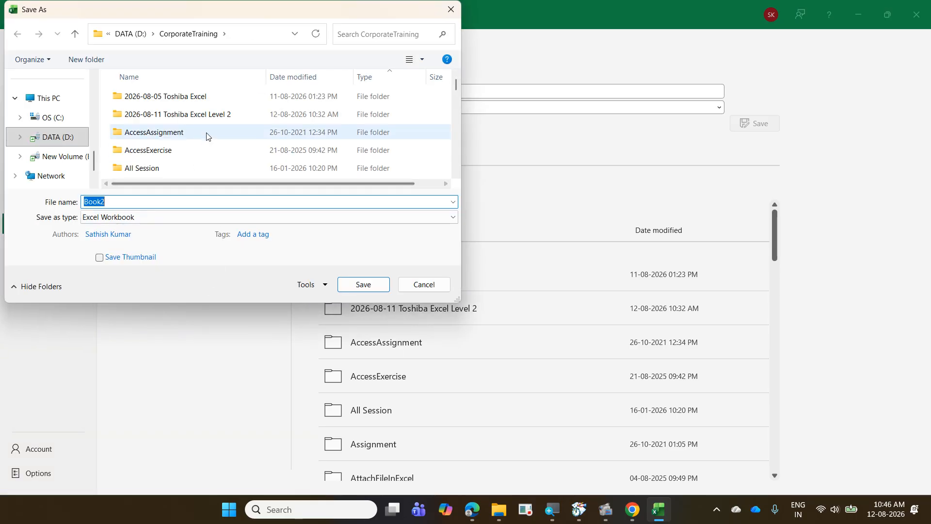
pyautogui.doubleClick(212, 117)
pyautogui.scroll(-3, 214, 124)
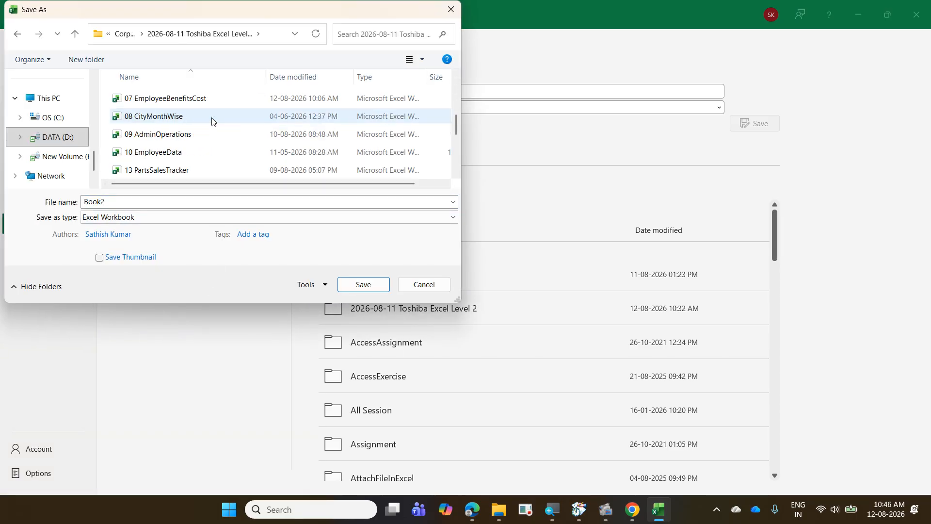
pyautogui.click(215, 122)
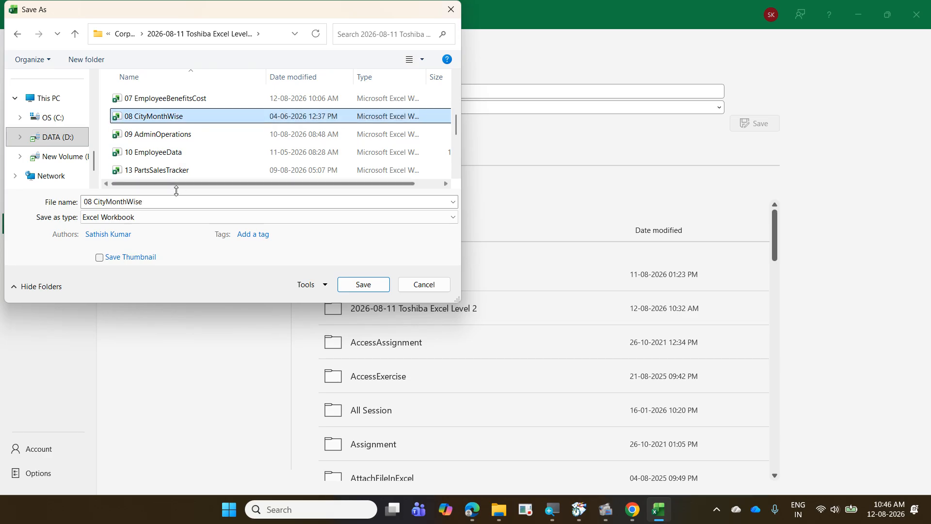
pyautogui.doubleClick(161, 202)
pyautogui.click(162, 202)
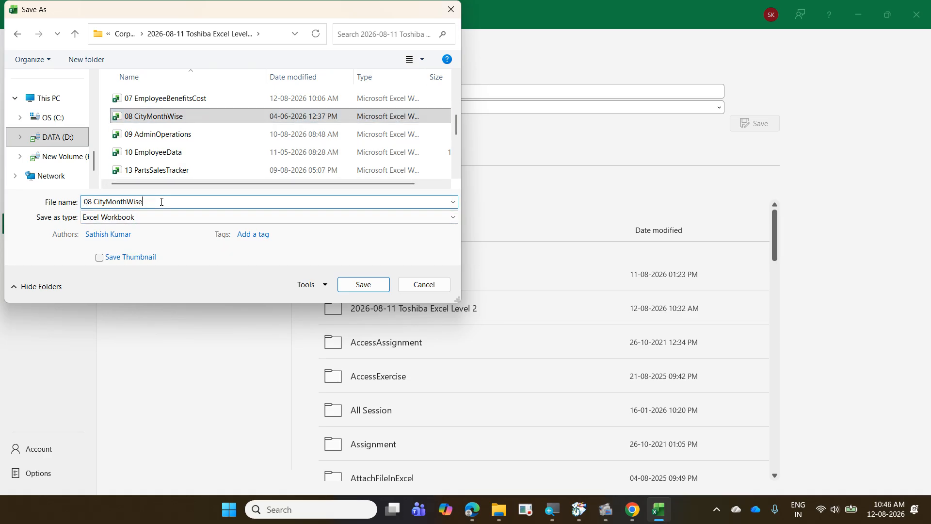
pyautogui.write('with ')
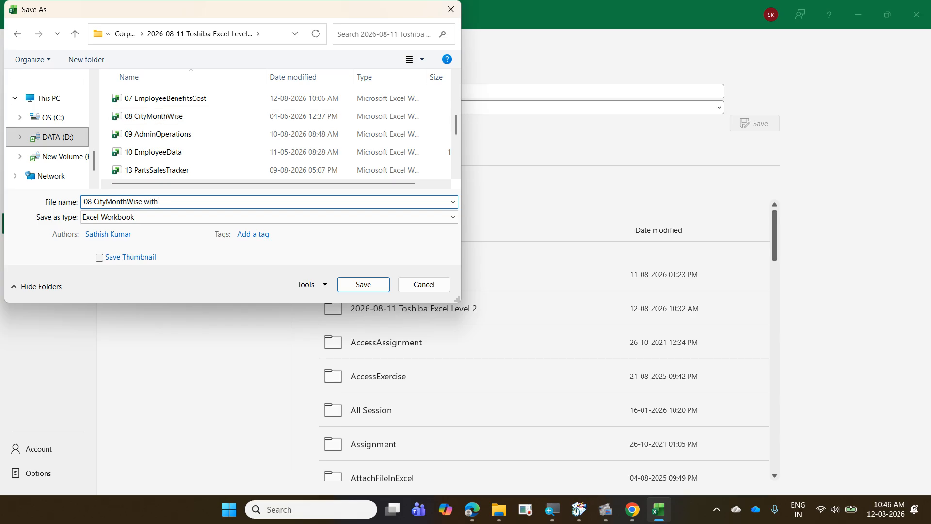
pyautogui.write('PQ')
pyautogui.press('Return')
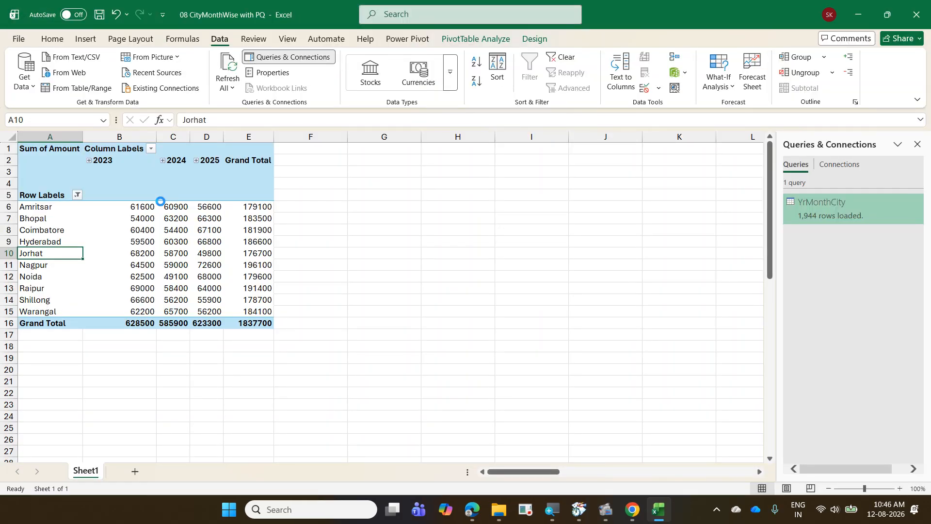
pyautogui.moveTo(160, 201)
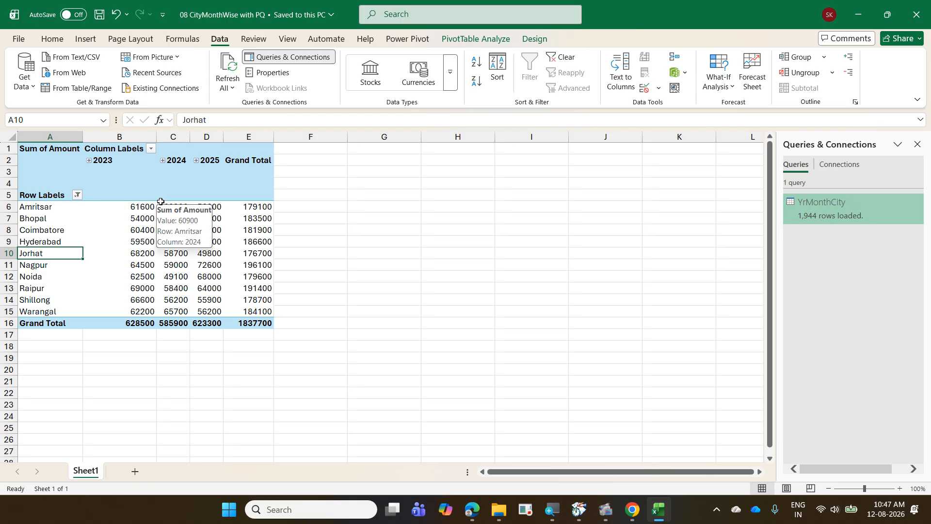
# Close the current workbook and open 09 AdminOperations from the 2026-08-11 Toshiba Excel Level 2 folder.
pyautogui.hotkey('ctrl', 'w')
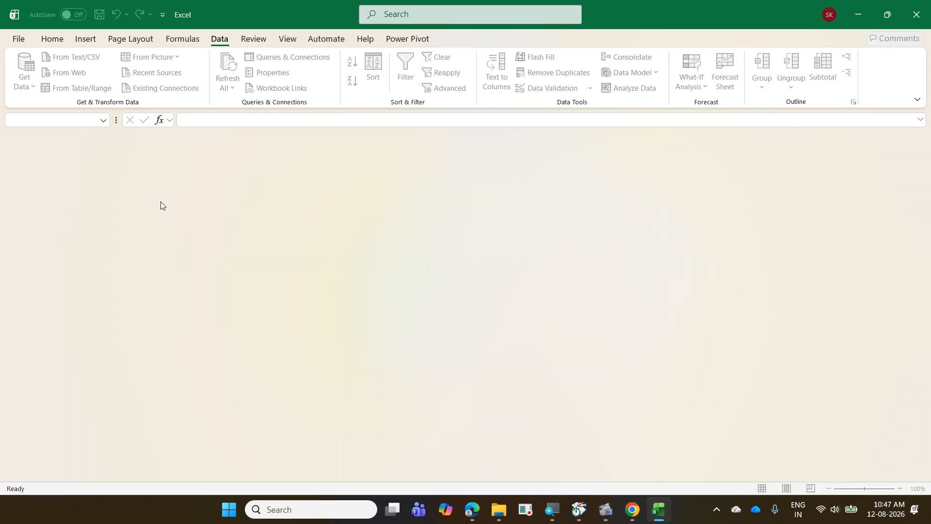
pyautogui.click(499, 510)
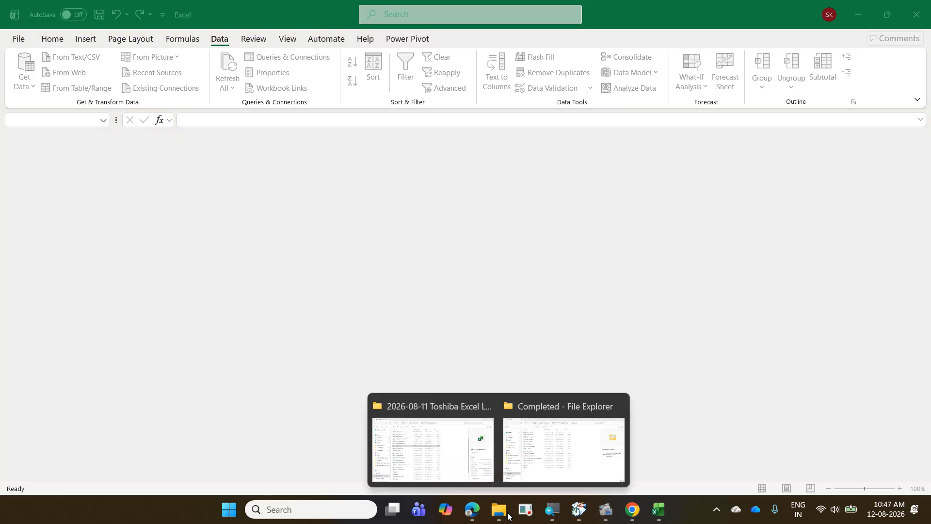
pyautogui.click(441, 460)
pyautogui.scroll(-1, 379, 372)
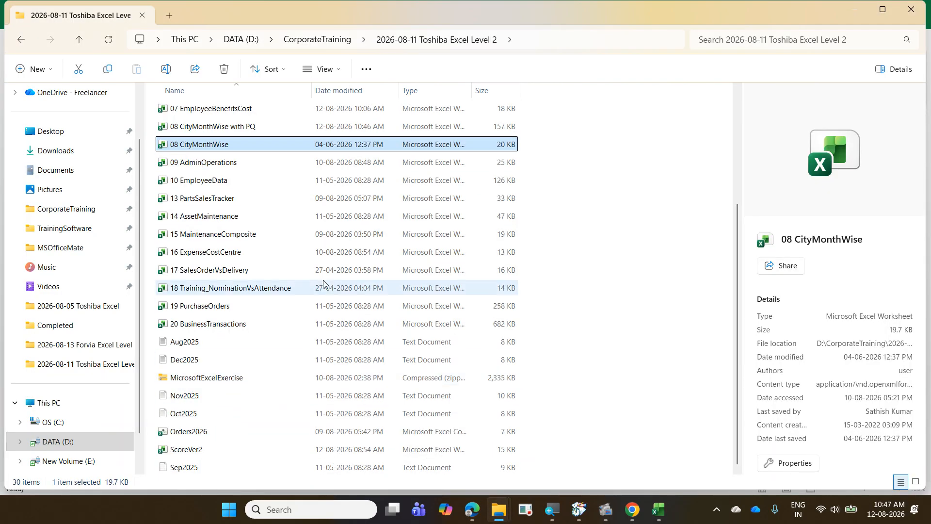
pyautogui.click(241, 166)
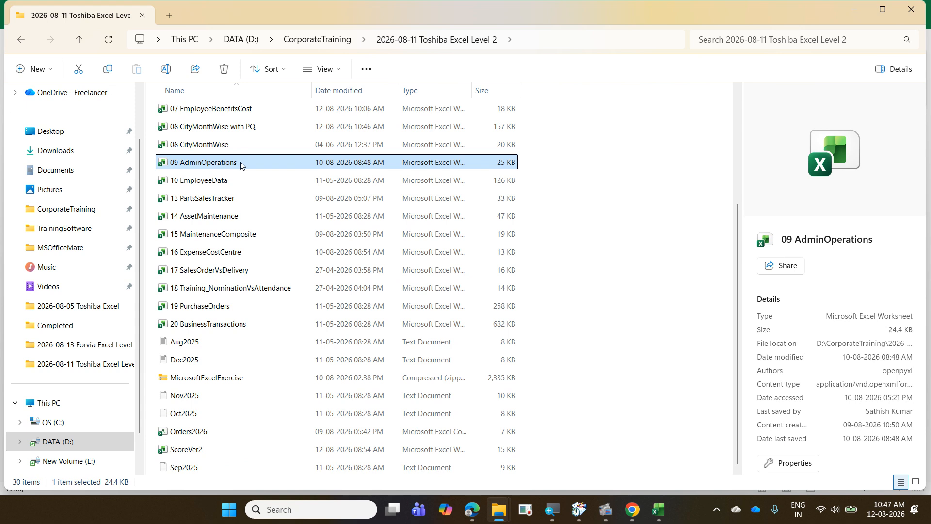
pyautogui.doubleClick(241, 165)
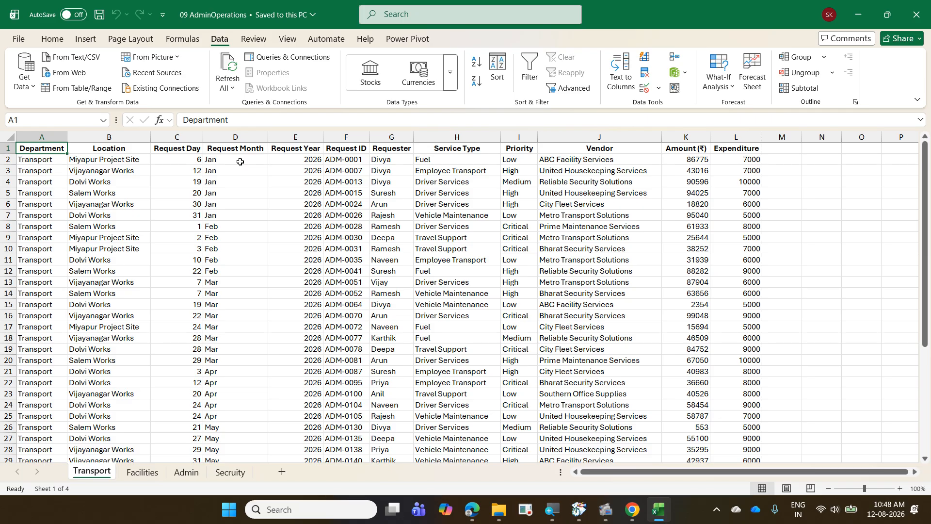
# Compare the column headers of the Transport and Facilities sheets by switching between them.
pyautogui.hotkey('ctrl', 'pagedown')
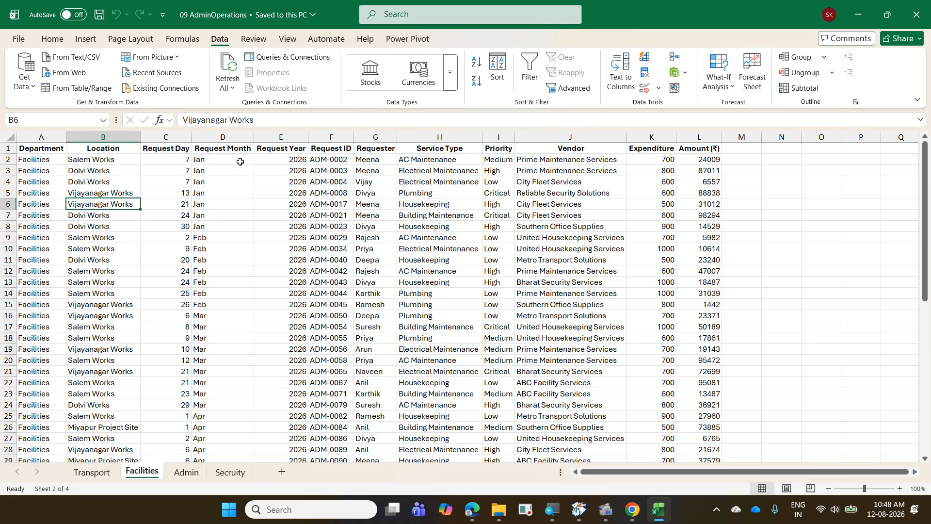
pyautogui.hotkey('ctrl', 'pageup')
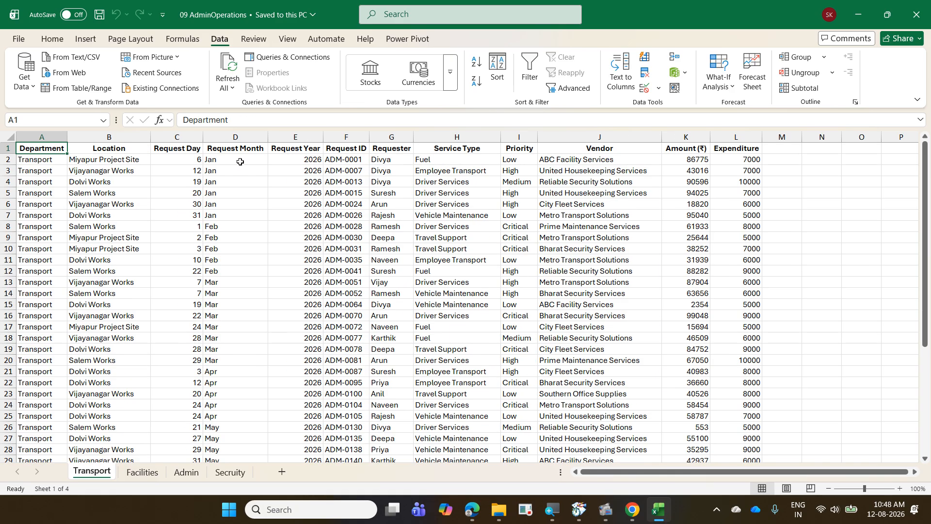
pyautogui.hotkey('ctrl', 'pagedown')
pyautogui.hotkey('ctrl', 'pageup')
pyautogui.hotkey('ctrl', 'pagedown')
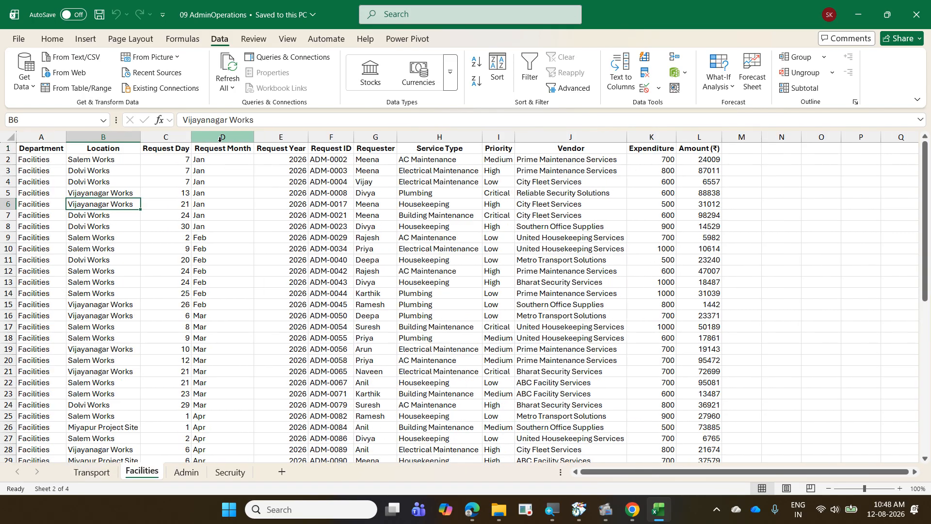
pyautogui.hotkey('ctrl', 'pageup')
pyautogui.hotkey('ctrl', 'pagedown')
pyautogui.hotkey('ctrl', 'pageup')
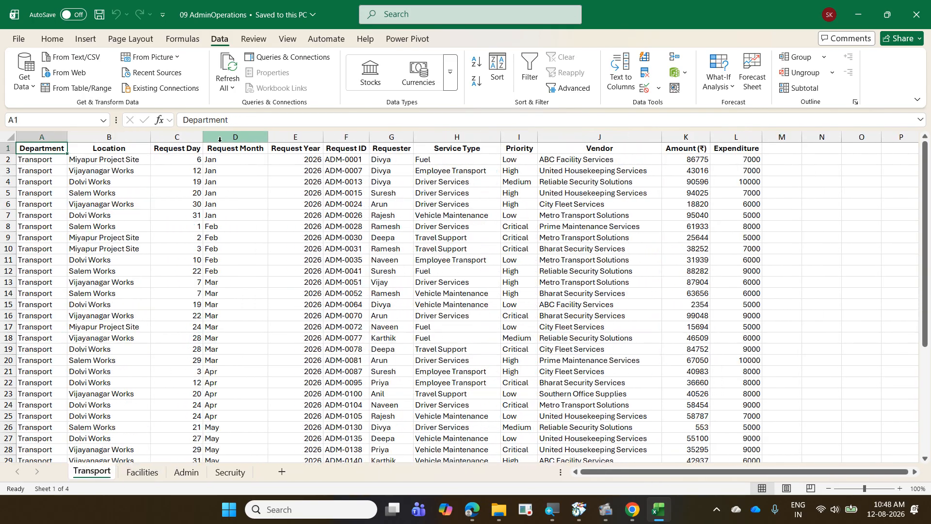
pyautogui.hotkey('ctrl', 'pagedown')
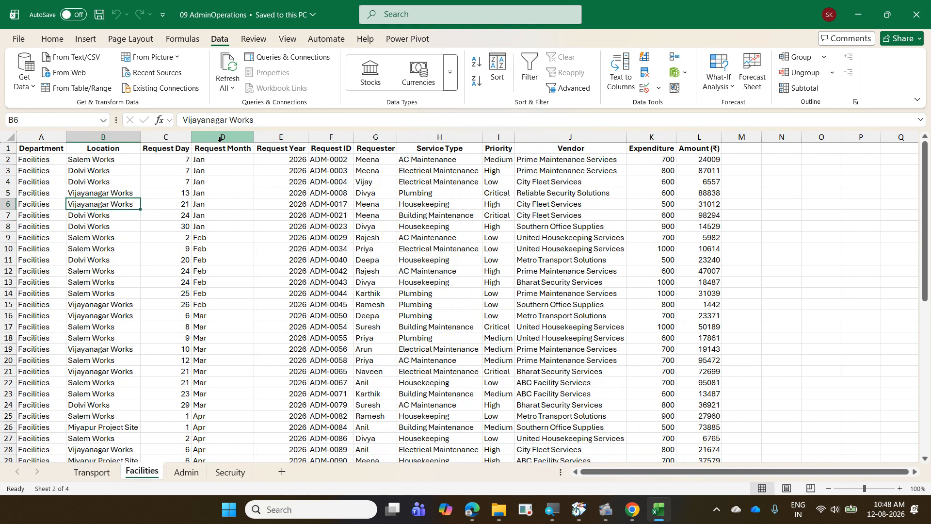
pyautogui.hotkey('ctrl', 'pagedown')
pyautogui.hotkey('ctrl', 'pageup')
pyautogui.hotkey('ctrl', 'pageup')
# Go through the Transport sheet's header row and examine the order of the Amount and Expenditure columns.
pyautogui.press('Right')
pyautogui.press('Right')
pyautogui.press('Right')
pyautogui.press('Right')
pyautogui.press('Right')
pyautogui.press('Right')
pyautogui.press('Right')
pyautogui.press('Right')
pyautogui.press('Right')
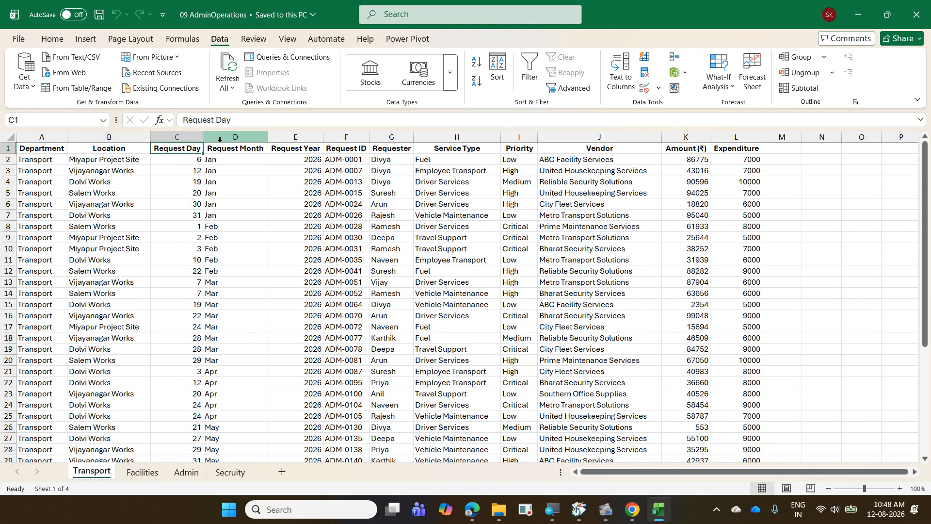
pyautogui.press('Right')
pyautogui.press('Right')
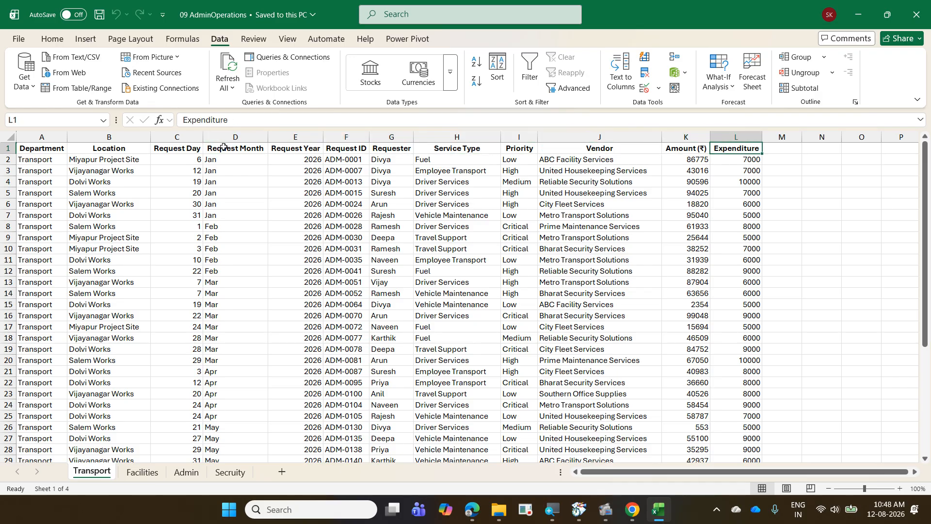
pyautogui.press('Left')
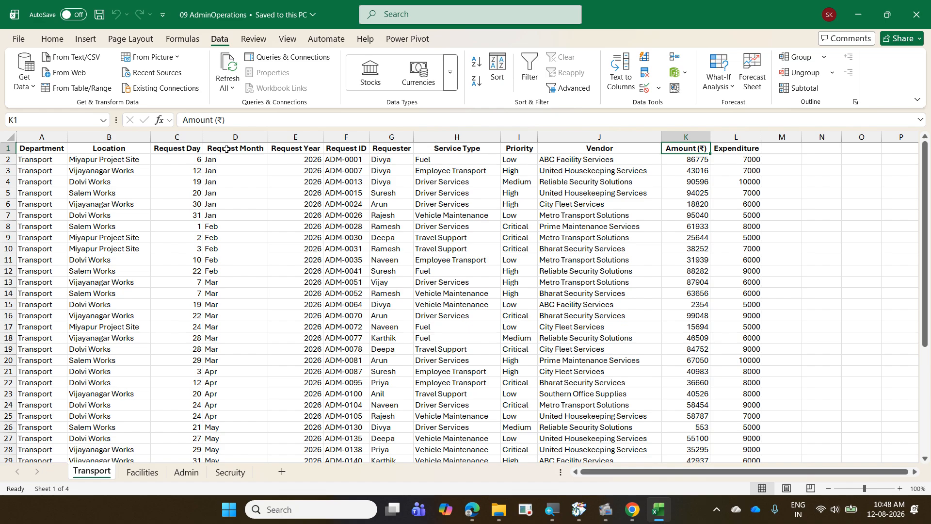
# Examine the column order and available columns on the Facilities, Admin and Secruity sheets.
pyautogui.hotkey('ctrl', 'pagedown')
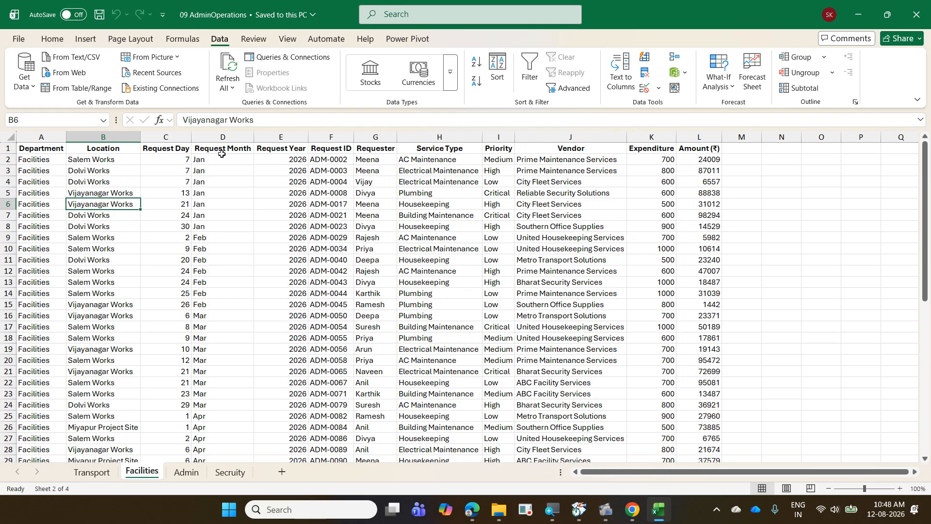
pyautogui.hotkey('ctrl', 'pagedown')
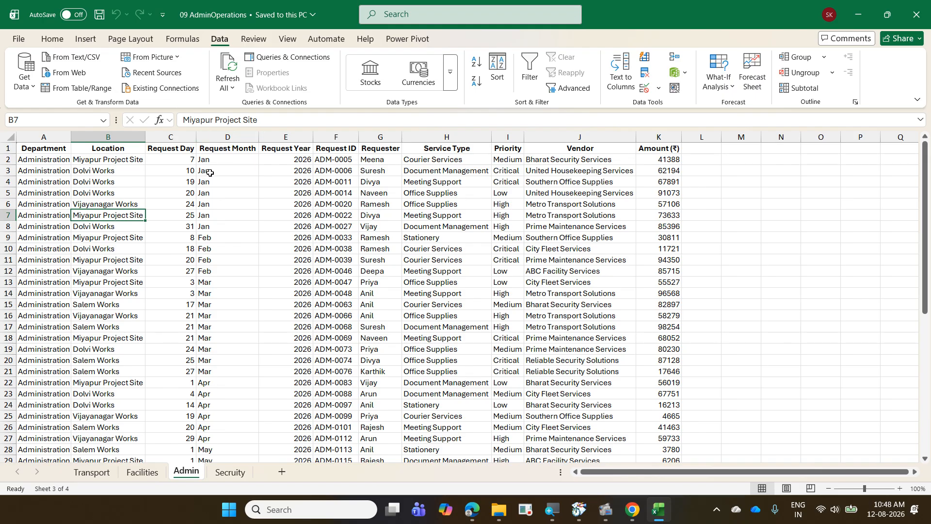
pyautogui.hotkey('ctrl', 'pagedown')
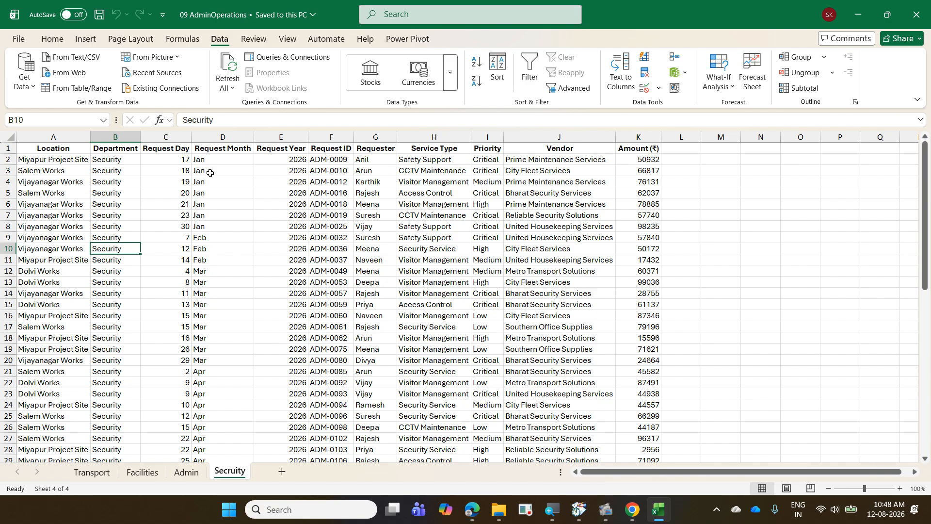
pyautogui.hotkey('ctrl', 'pageup')
pyautogui.hotkey('ctrl', 'pagedown')
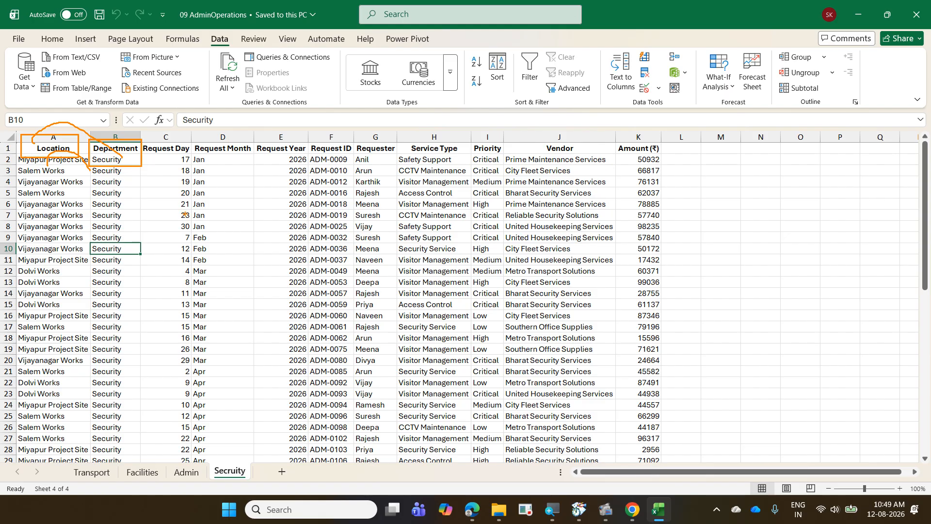
pyautogui.press('Escape')
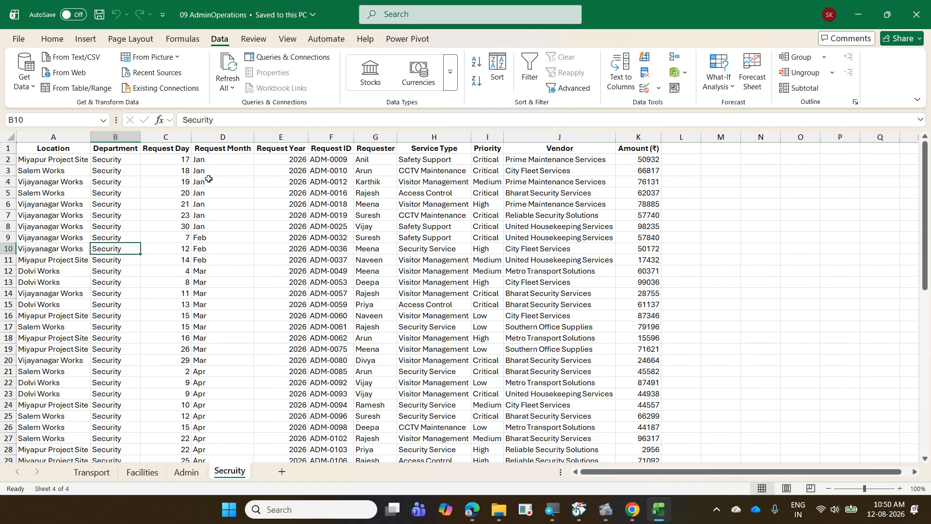
# Check where the data ends on the Secruity and Transport sheets and review the Facilities sheet.
pyautogui.hotkey('ctrl', 'Down')
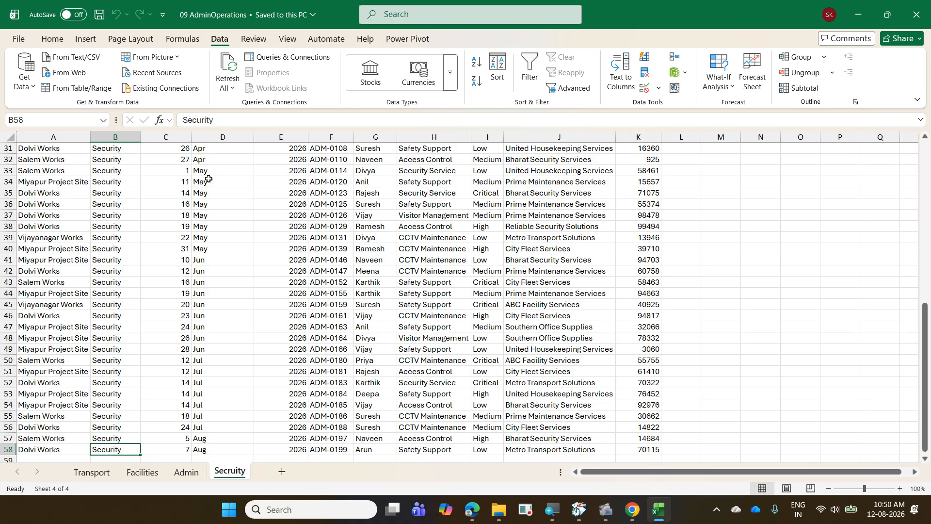
pyautogui.scroll(-9, 235, 235)
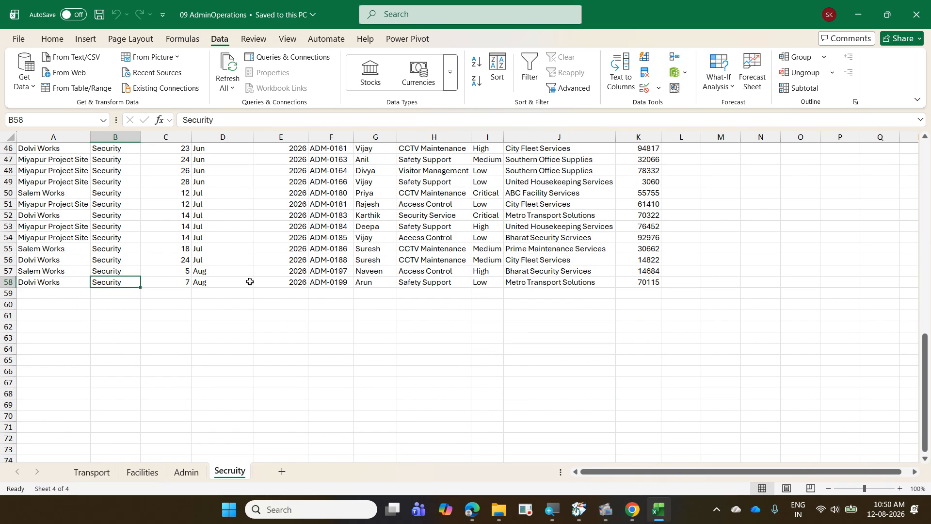
pyautogui.click(113, 471)
pyautogui.scroll(-9, 95, 446)
pyautogui.click(30, 317)
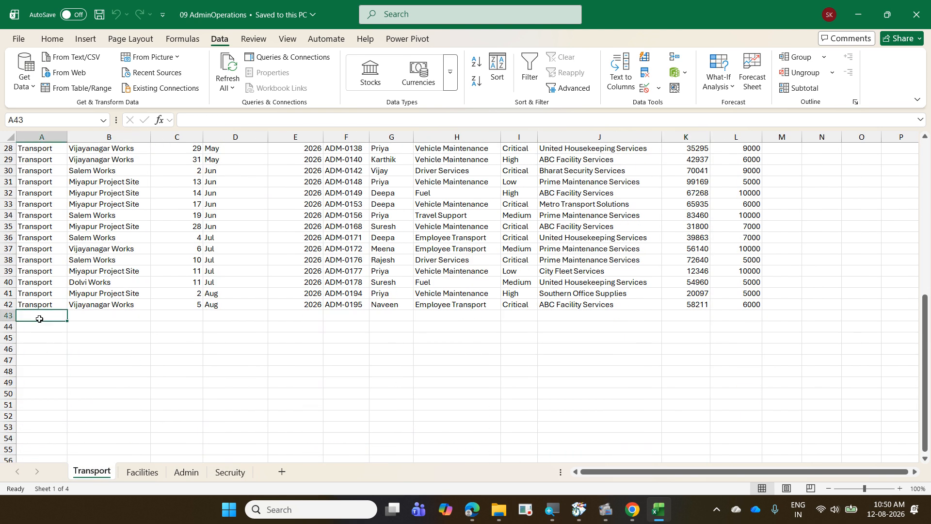
pyautogui.click(142, 471)
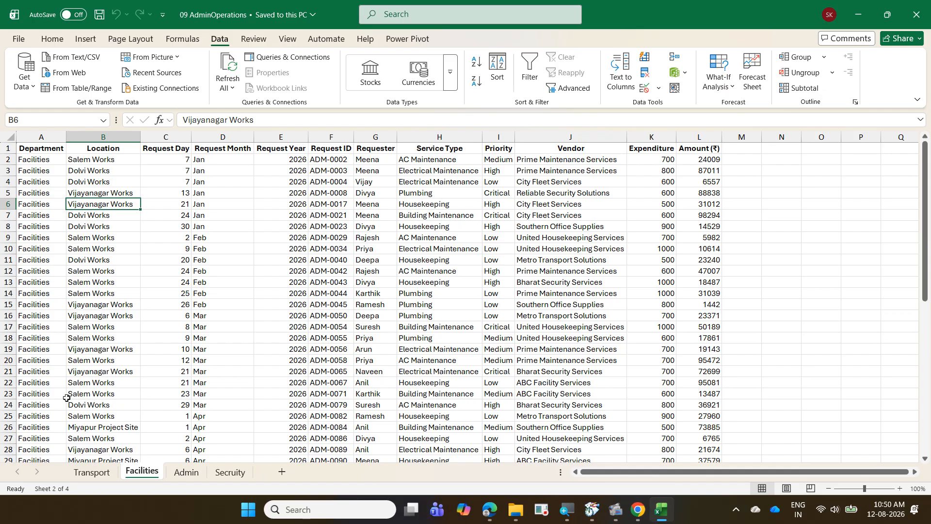
pyautogui.click(91, 472)
pyautogui.scroll(5, 120, 368)
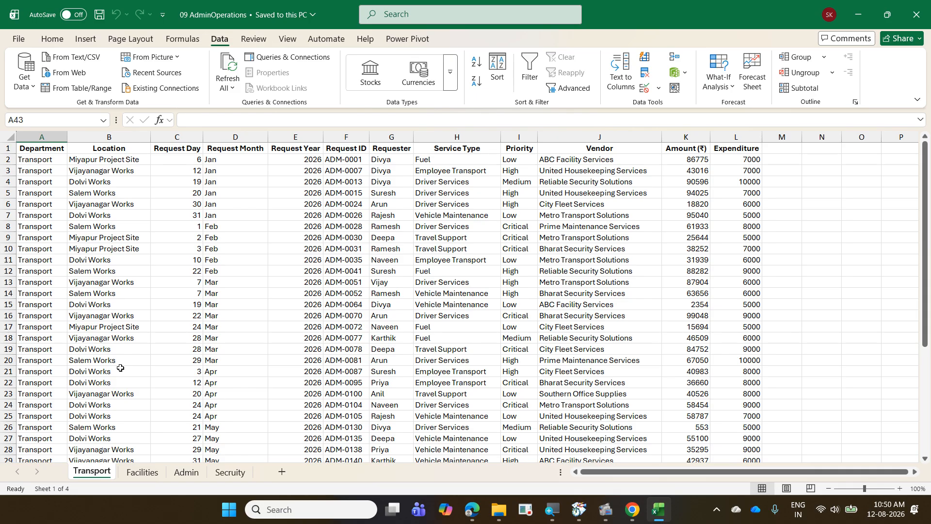
# Close 09 AdminOperations and import it as an Excel workbook data source into a new blank workbook.
pyautogui.hotkey('ctrl', 'w')
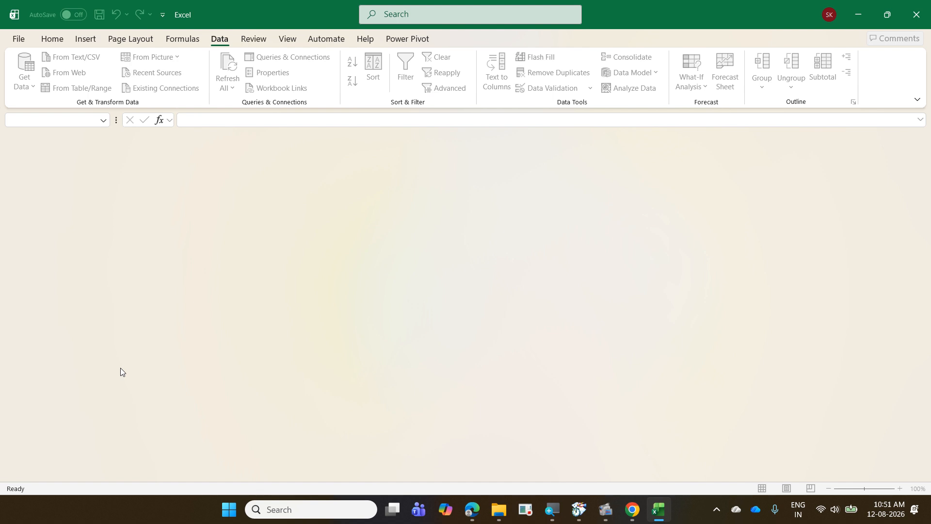
pyautogui.hotkey('ctrl', 'n')
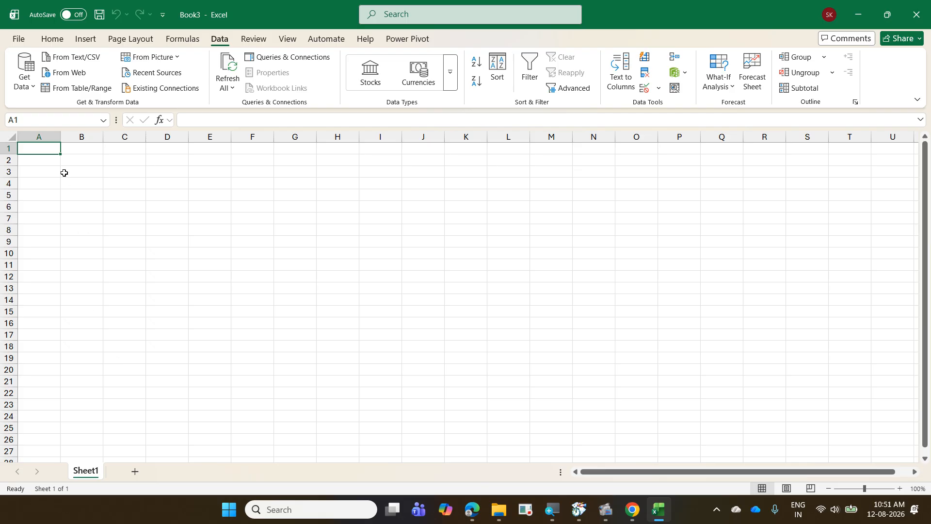
pyautogui.click(26, 83)
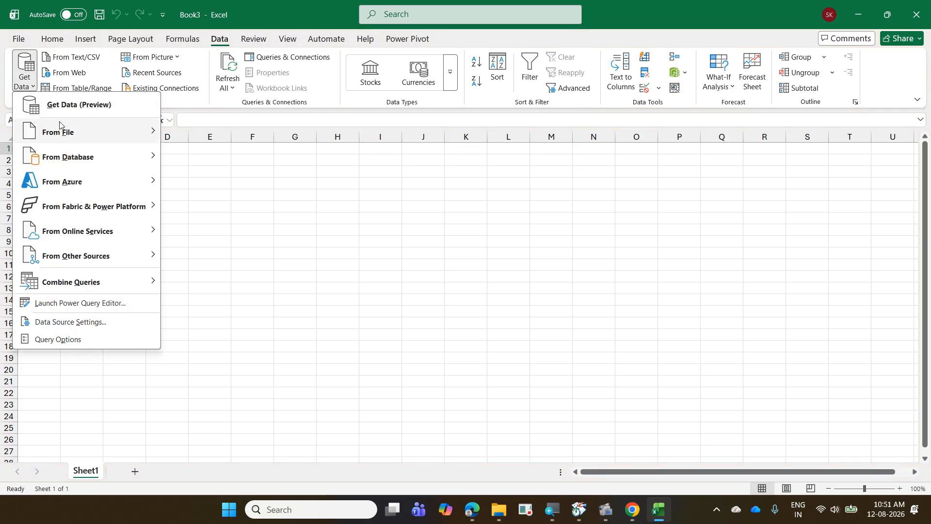
pyautogui.moveTo(60, 125)
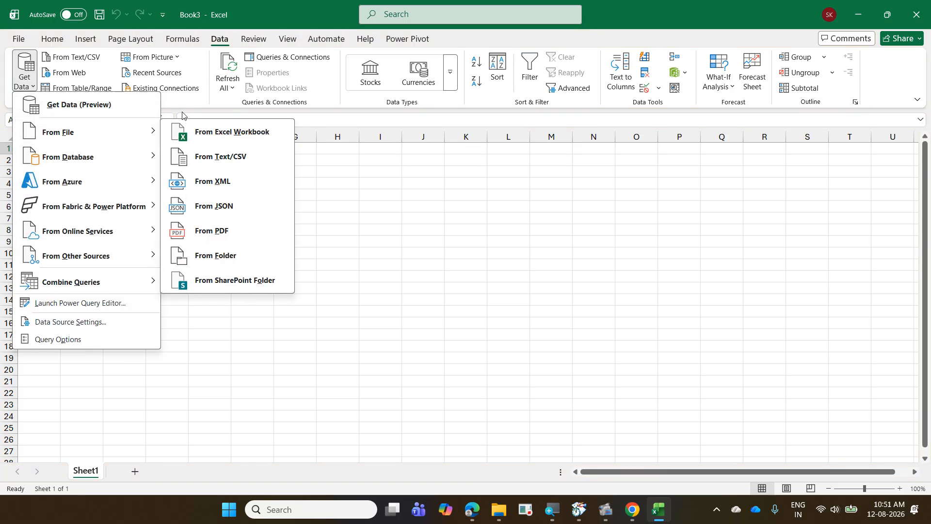
pyautogui.click(218, 139)
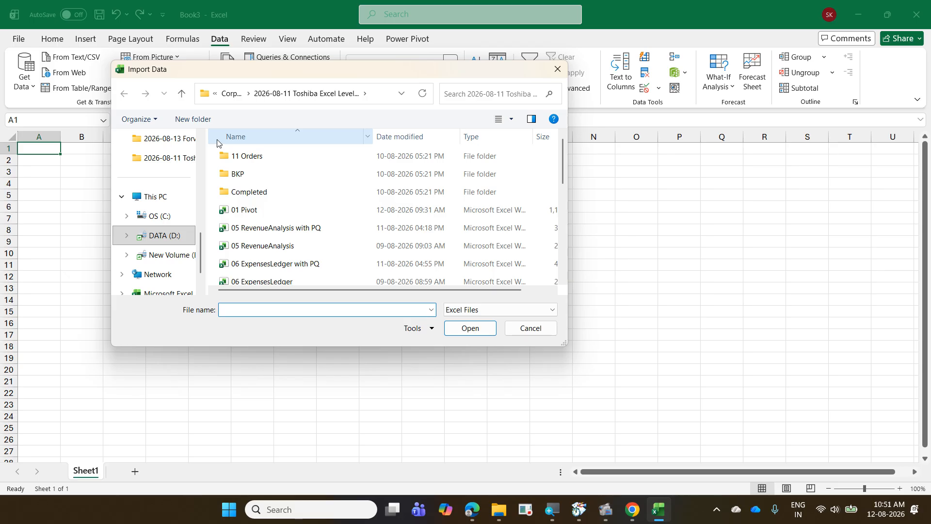
pyautogui.scroll(-2, 274, 182)
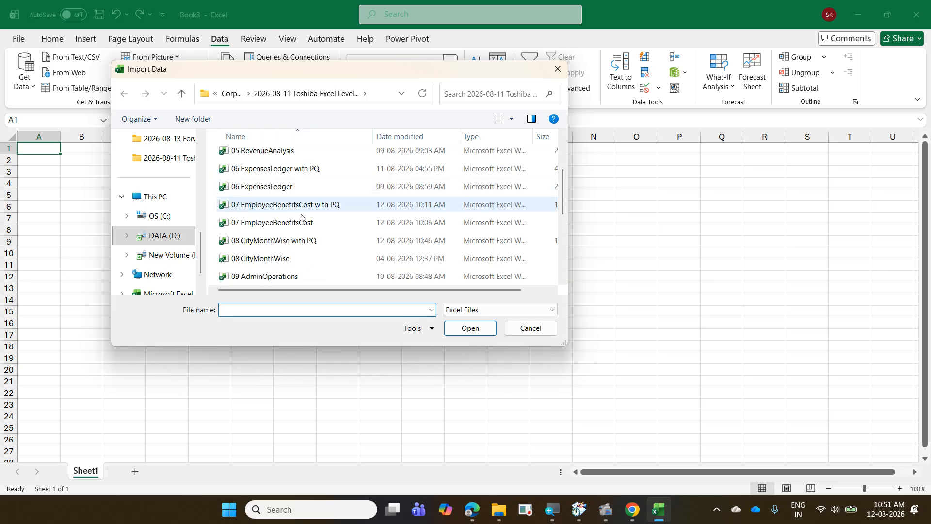
pyautogui.click(306, 273)
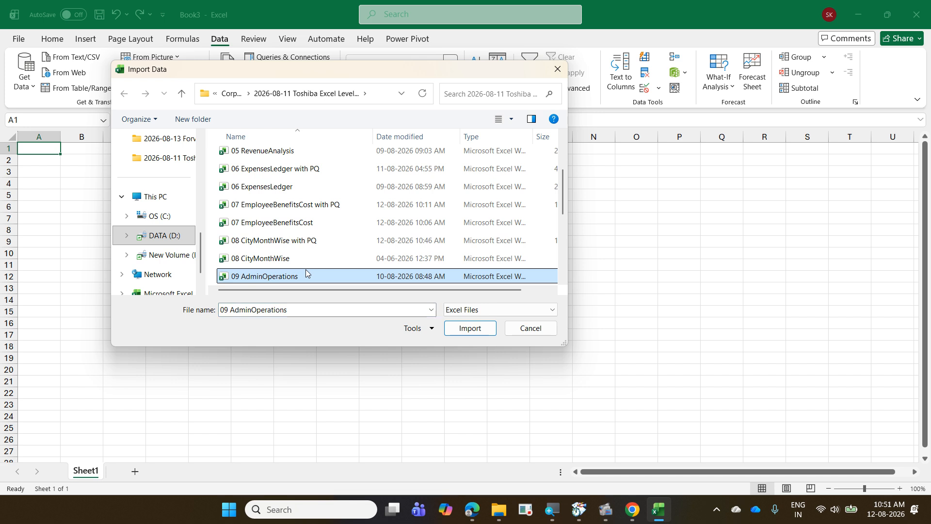
pyautogui.click(470, 328)
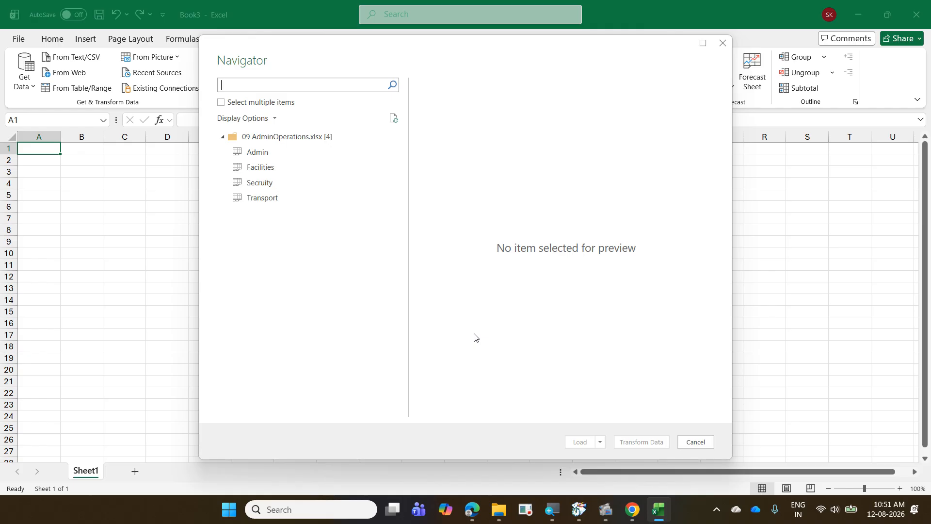
# Enable selection of multiple items and select the Admin, Facilities, Secruity and Transport sheets for import.
pyautogui.click(221, 103)
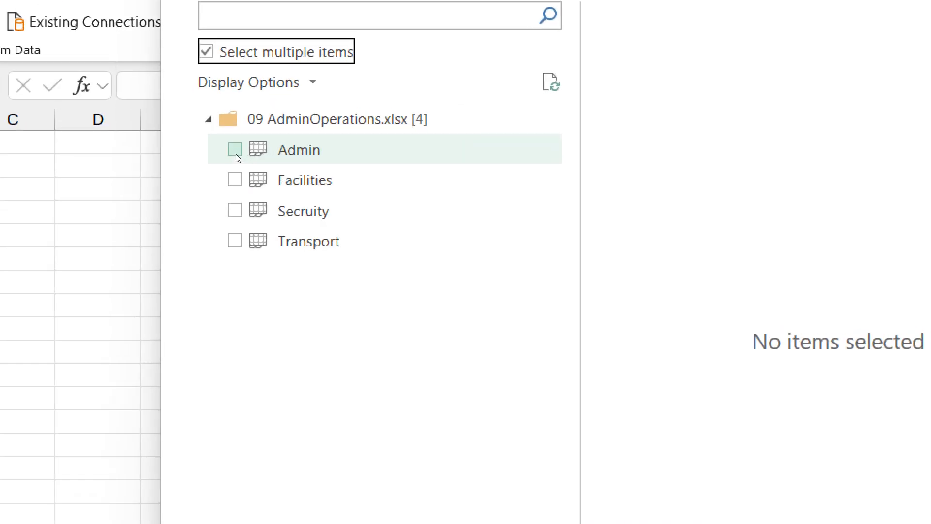
pyautogui.click(267, 157)
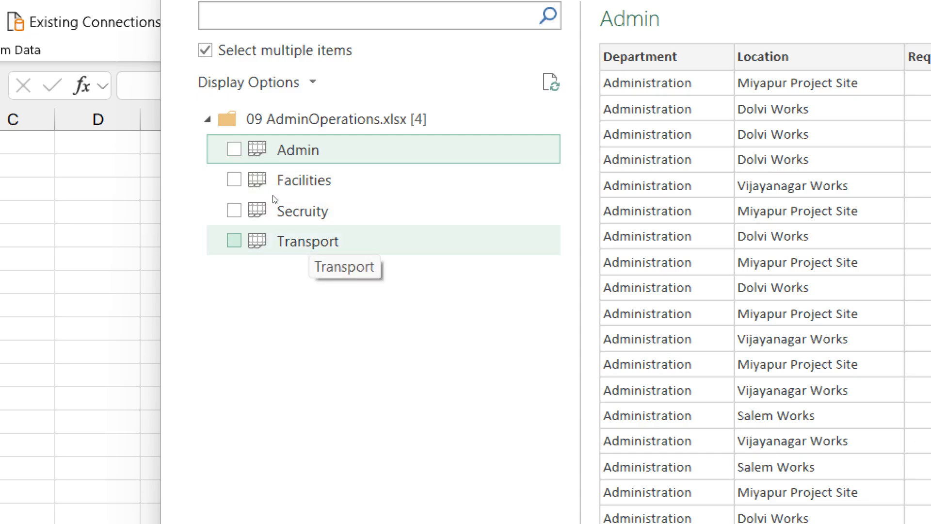
pyautogui.keyDown('shift'); pyautogui.click(308, 240); pyautogui.keyUp('shift')
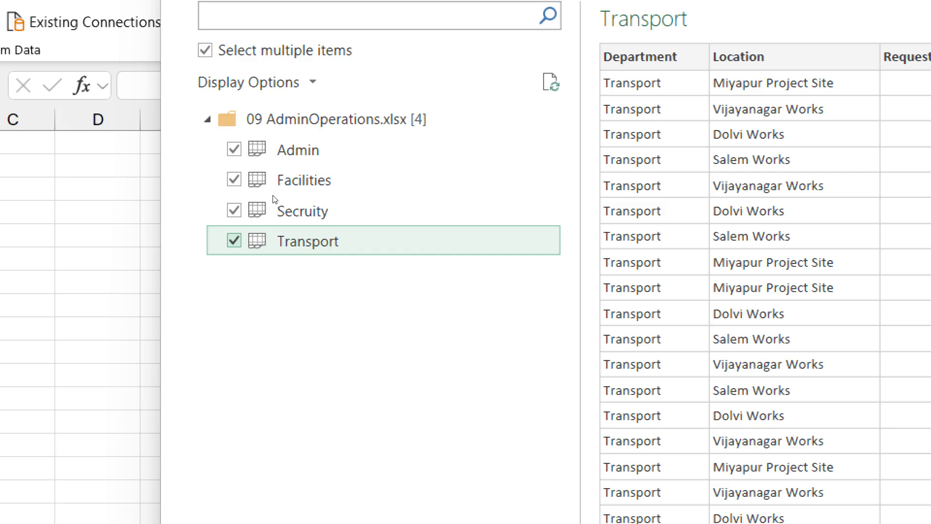
pyautogui.click(236, 159)
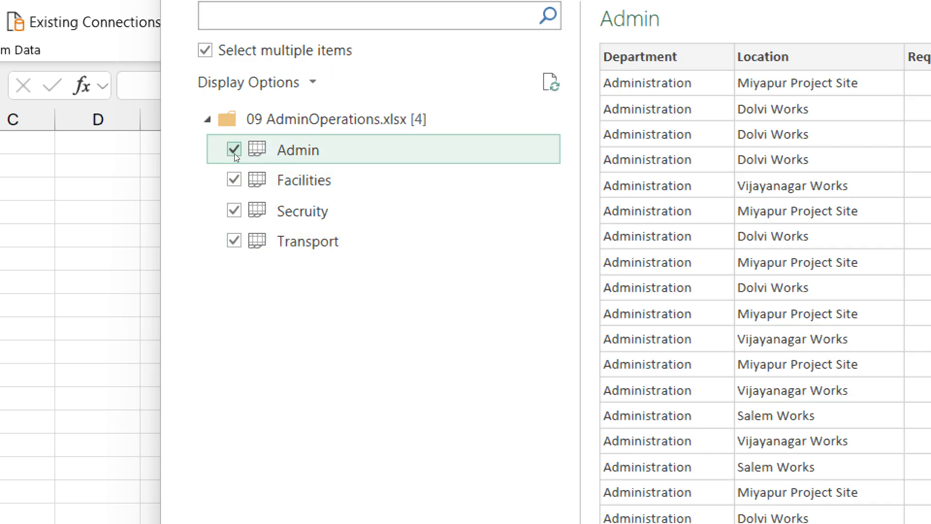
# Deselect the Admin, Facilities, Secruity and Transport sheets.
pyautogui.click(234, 149)
pyautogui.click(234, 179)
pyautogui.click(235, 210)
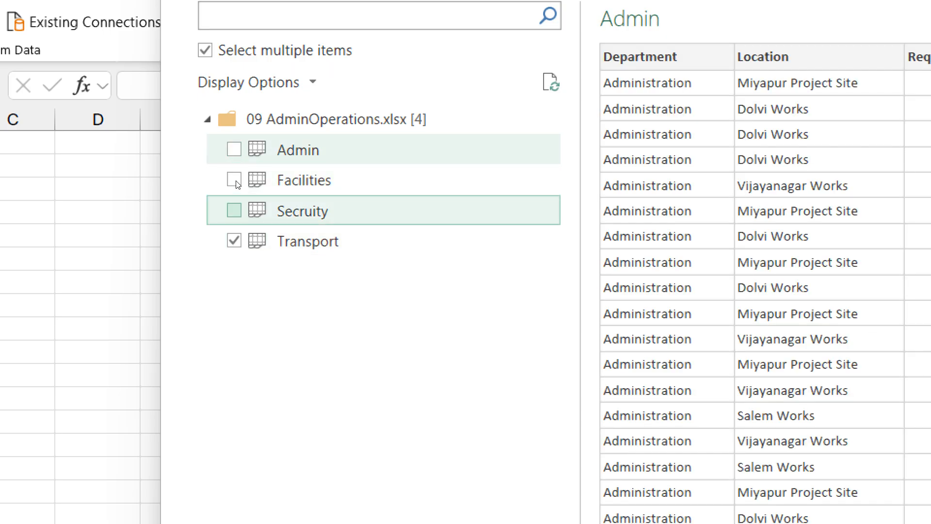
pyautogui.click(234, 240)
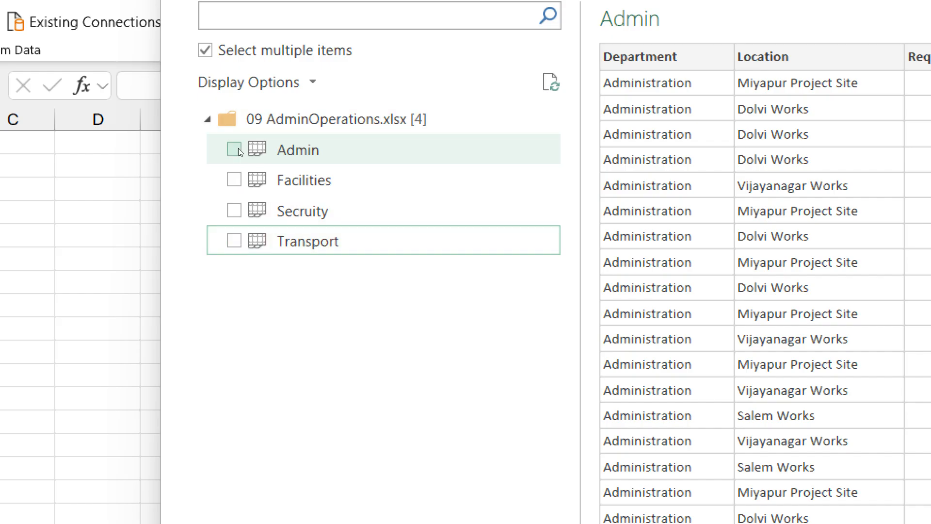
pyautogui.click(237, 151)
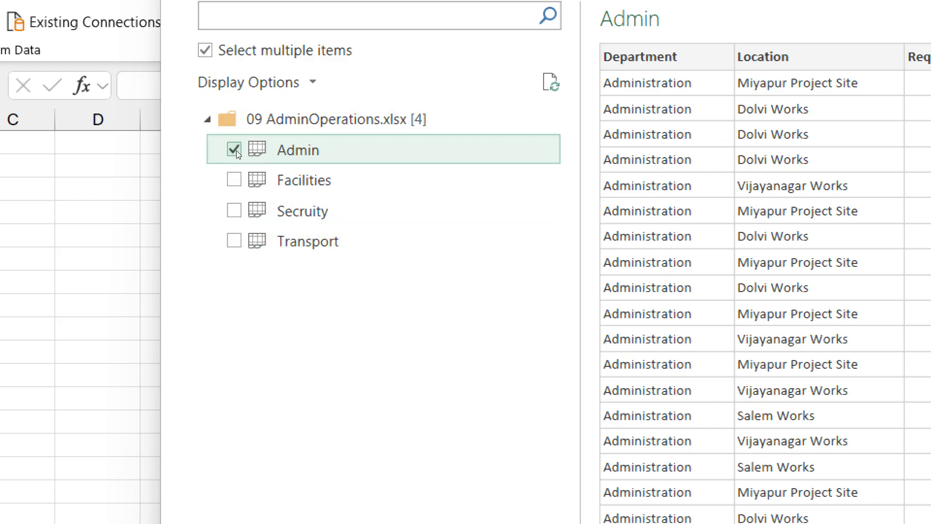
pyautogui.keyDown('shift'); pyautogui.click(235, 203); pyautogui.keyUp('shift')
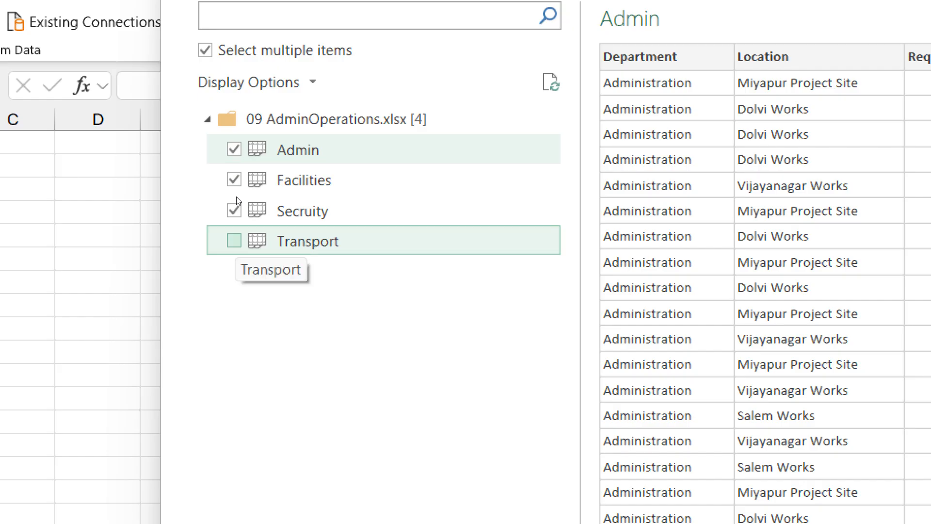
pyautogui.click(237, 196)
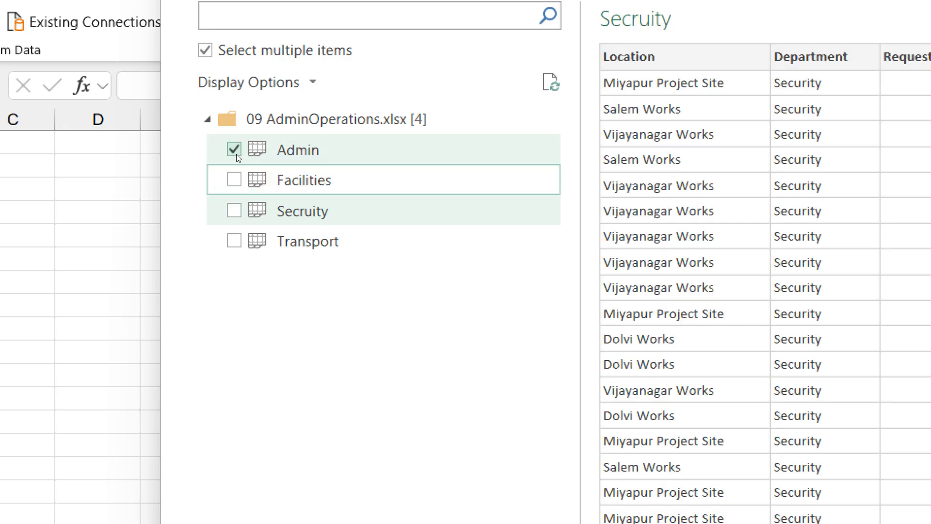
pyautogui.click(235, 152)
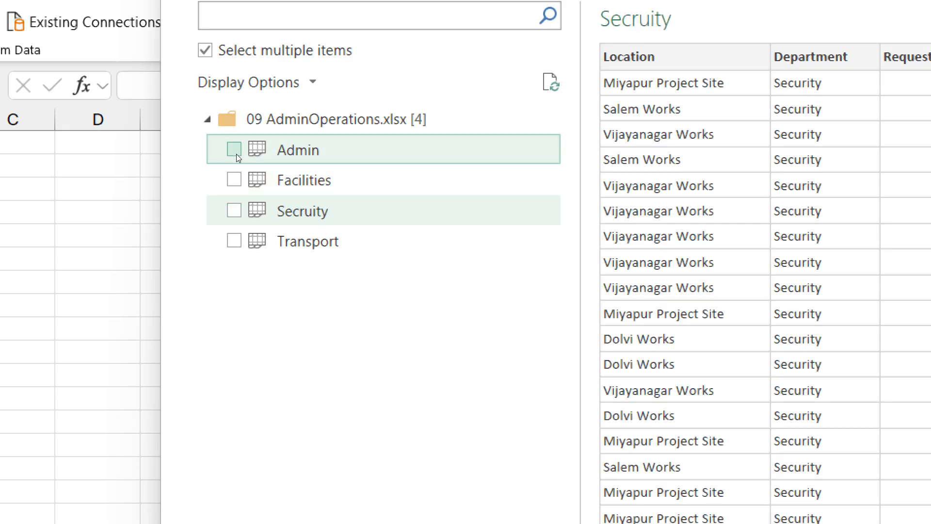
# Select all four sheets of 09 AdminOperations.xlsx together and open them for transformation in the Power Query Editor.
pyautogui.click(280, 158)
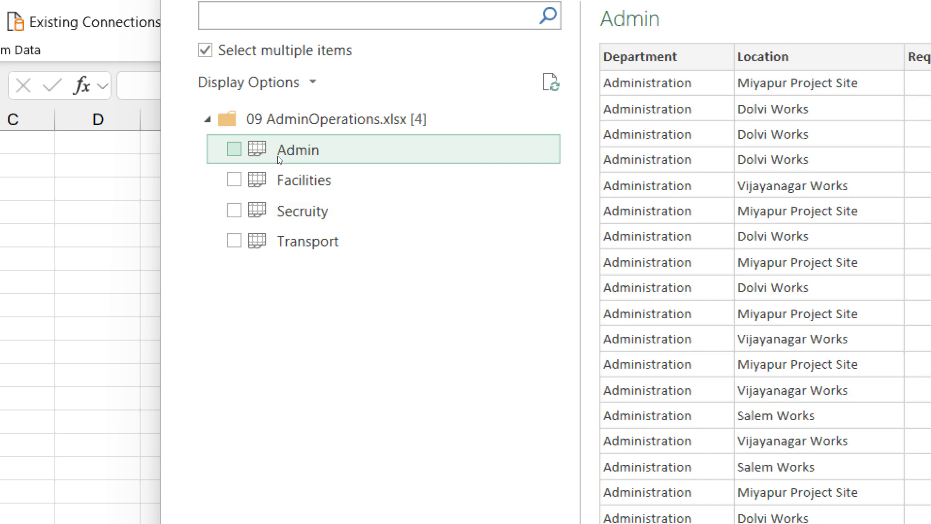
pyautogui.press('Down')
pyautogui.press('Down')
pyautogui.press('Down')
pyautogui.hotkey('ctrl', 'a')
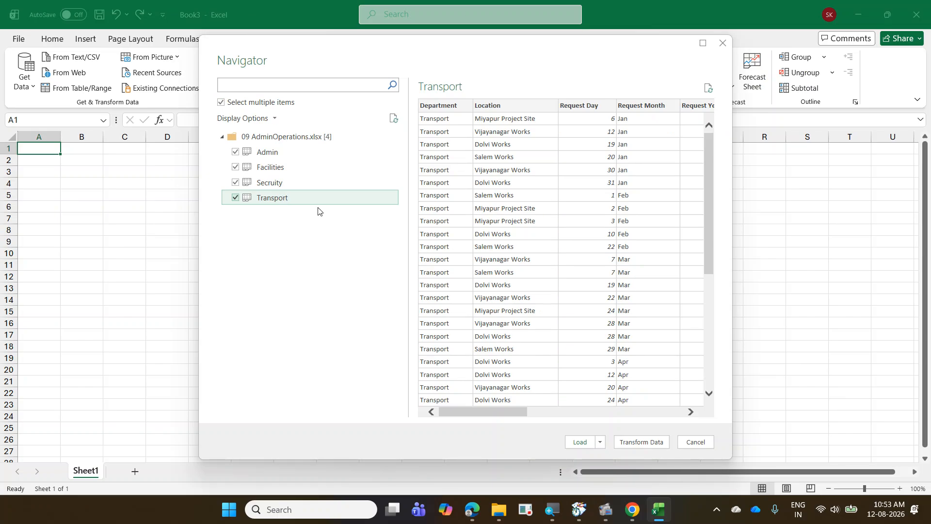
pyautogui.click(635, 445)
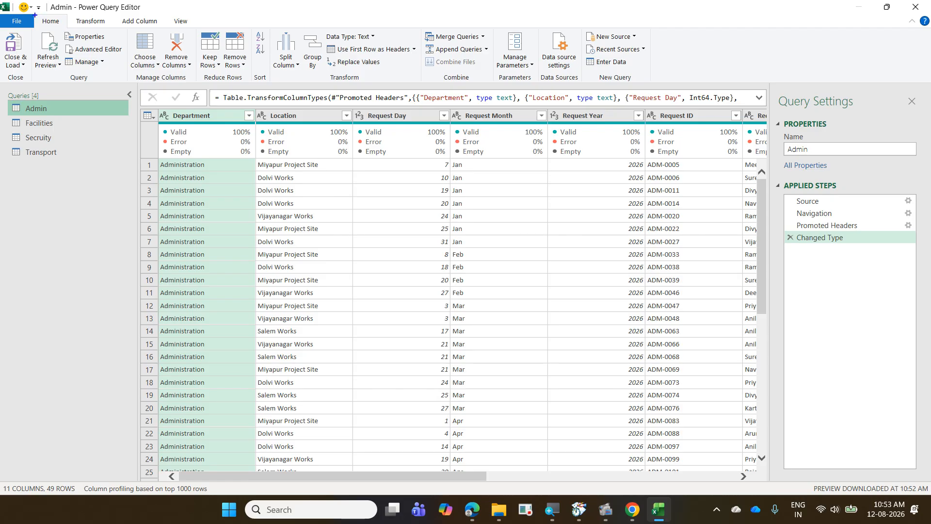
pyautogui.moveTo(34, 14); pyautogui.dragTo(66, 33)
pyautogui.moveTo(419, 26)
pyautogui.mouseDown()
pyautogui.moveTo(487, 71)
pyautogui.moveTo(497, 90)
pyautogui.mouseUp()
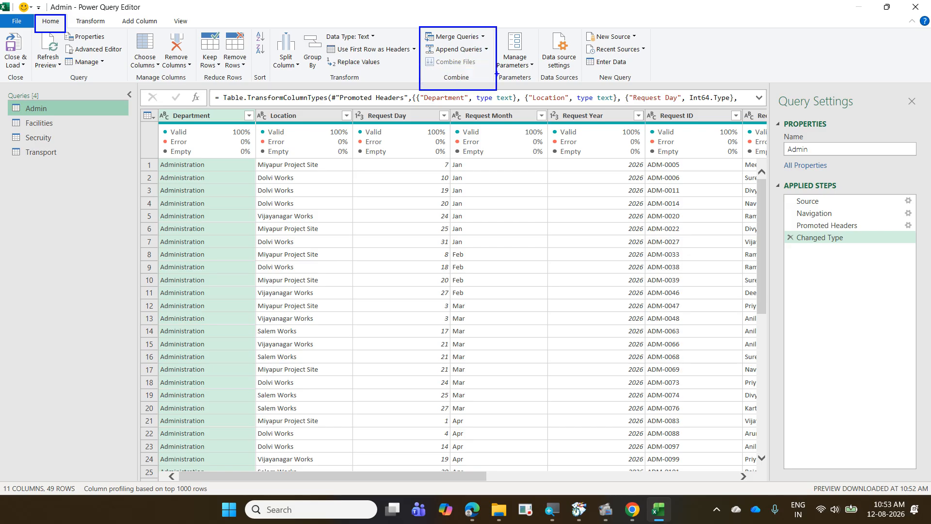
pyautogui.moveTo(484, 31)
pyautogui.mouseDown()
pyautogui.moveTo(502, 22)
pyautogui.moveTo(513, 33)
pyautogui.mouseUp()
pyautogui.moveTo(479, 62); pyautogui.dragTo(516, 49)
pyautogui.press('Escape')
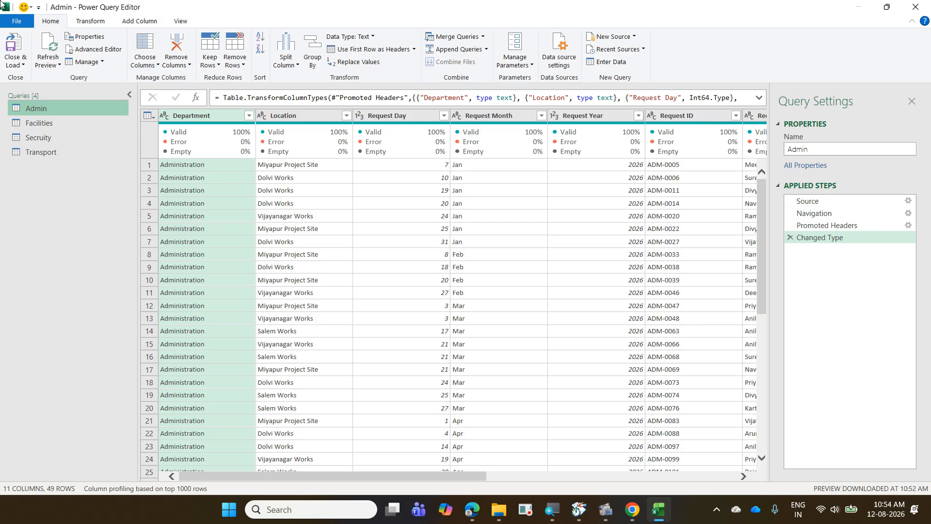
pyautogui.click(485, 52)
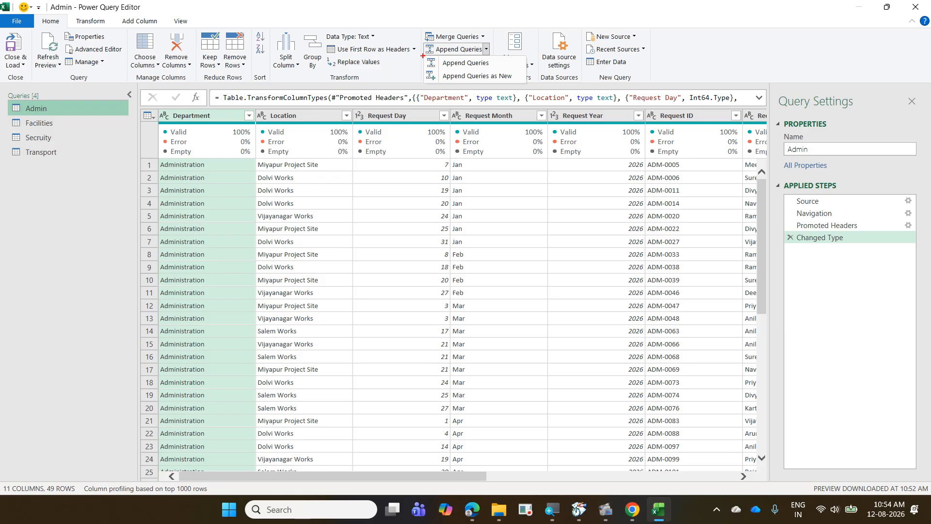
pyautogui.moveTo(423, 57); pyautogui.dragTo(499, 71)
pyautogui.moveTo(7, 96)
pyautogui.mouseDown()
pyautogui.moveTo(72, 115)
pyautogui.moveTo(132, 116)
pyautogui.mouseUp()
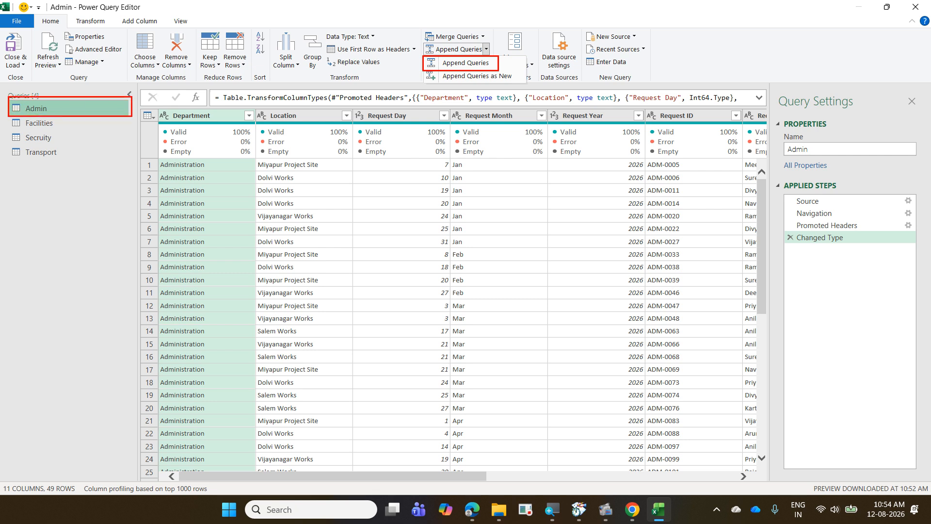
pyautogui.moveTo(56, 129)
pyautogui.mouseDown()
pyautogui.moveTo(87, 132)
pyautogui.moveTo(91, 122)
pyautogui.moveTo(74, 146)
pyautogui.moveTo(90, 138)
pyautogui.moveTo(87, 156)
pyautogui.moveTo(92, 151)
pyautogui.mouseUp()
pyautogui.moveTo(504, 59)
pyautogui.mouseDown()
pyautogui.moveTo(512, 64)
pyautogui.moveTo(535, 46)
pyautogui.mouseUp()
pyautogui.moveTo(424, 71); pyautogui.dragTo(524, 85)
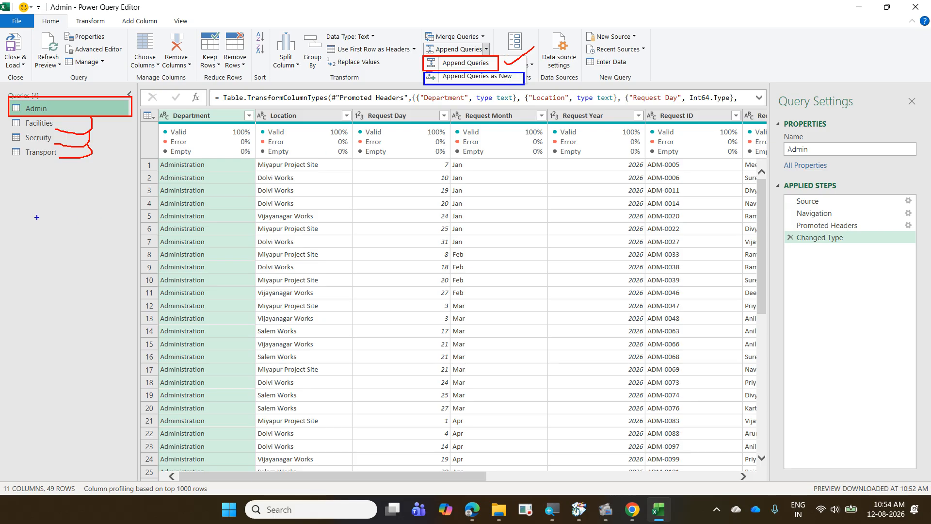
pyautogui.moveTo(11, 163)
pyautogui.mouseDown()
pyautogui.moveTo(38, 182)
pyautogui.moveTo(101, 179)
pyautogui.mouseUp()
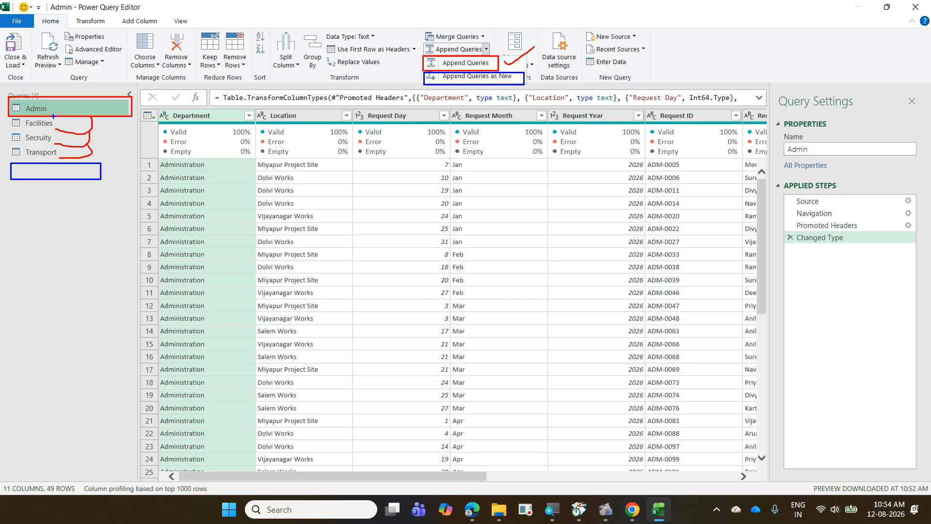
pyautogui.moveTo(54, 117); pyautogui.dragTo(86, 162)
pyautogui.moveTo(54, 118); pyautogui.dragTo(86, 164)
pyautogui.moveTo(528, 74); pyautogui.dragTo(555, 65)
pyautogui.press('Escape')
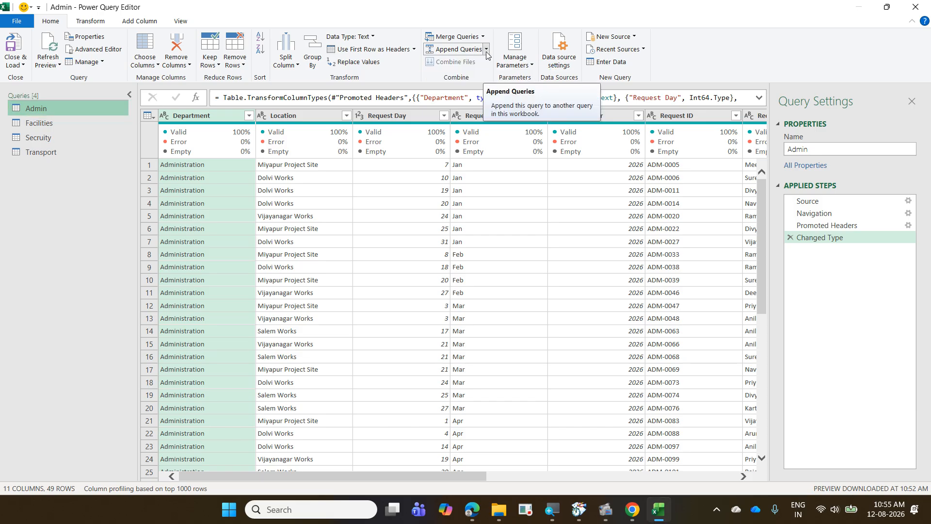
# Set up an append as a new query for three or more tables, adding Admin, Facilities, Secruity and Transport.
pyautogui.click(486, 50)
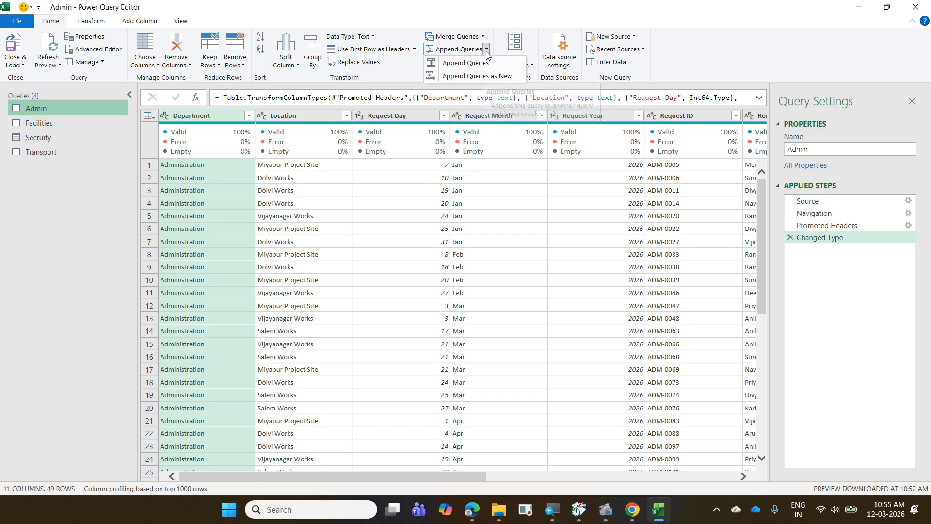
pyautogui.click(497, 77)
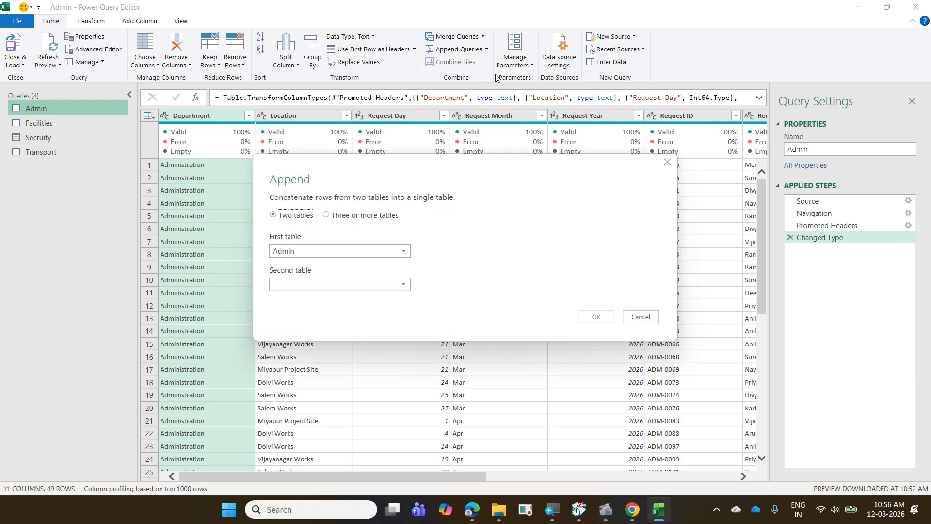
pyautogui.click(395, 217)
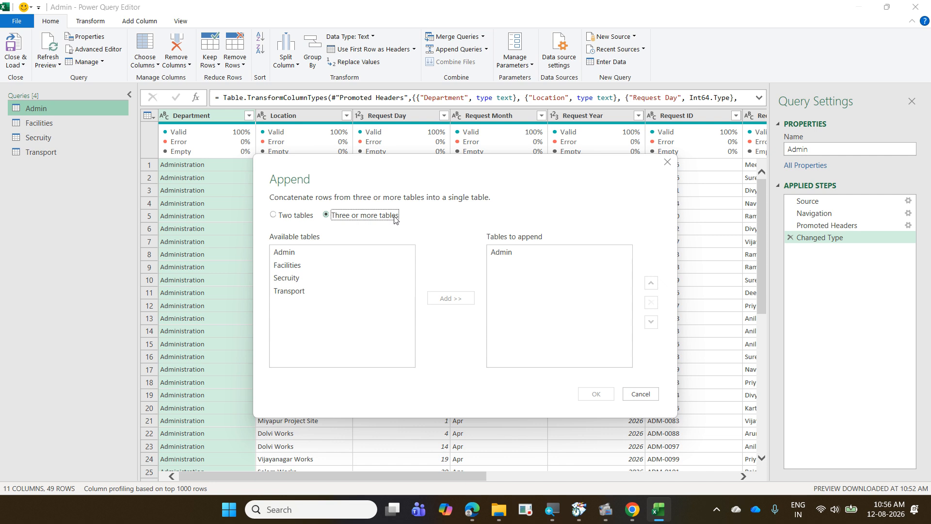
pyautogui.click(333, 266)
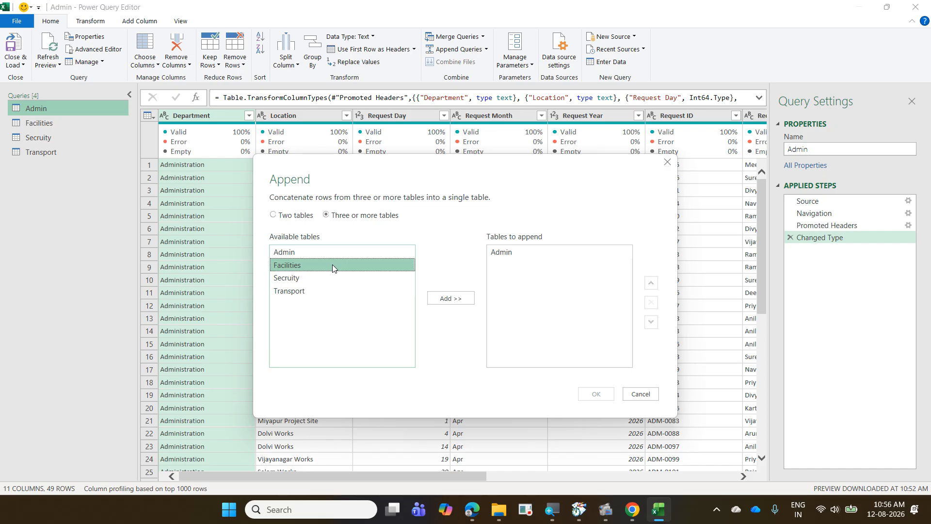
pyautogui.keyDown('shift'); pyautogui.click(343, 292); pyautogui.keyUp('shift')
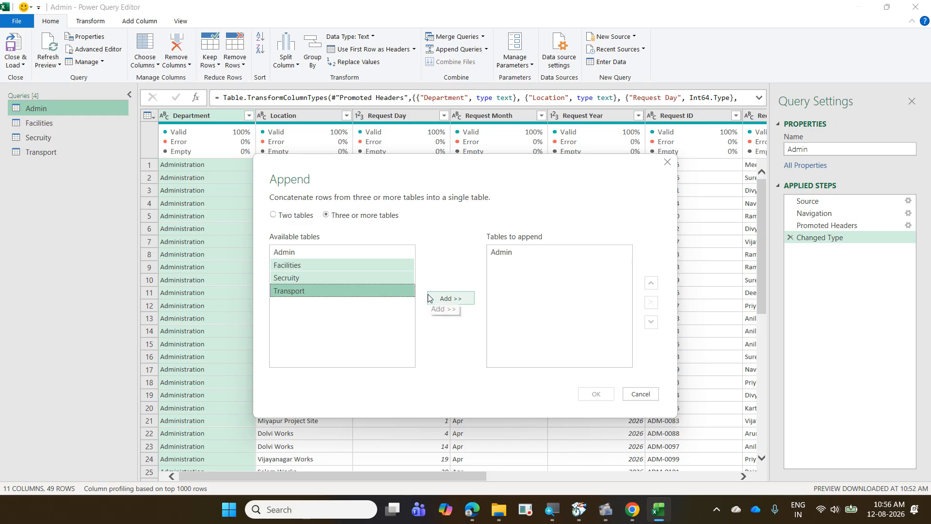
pyautogui.click(365, 251)
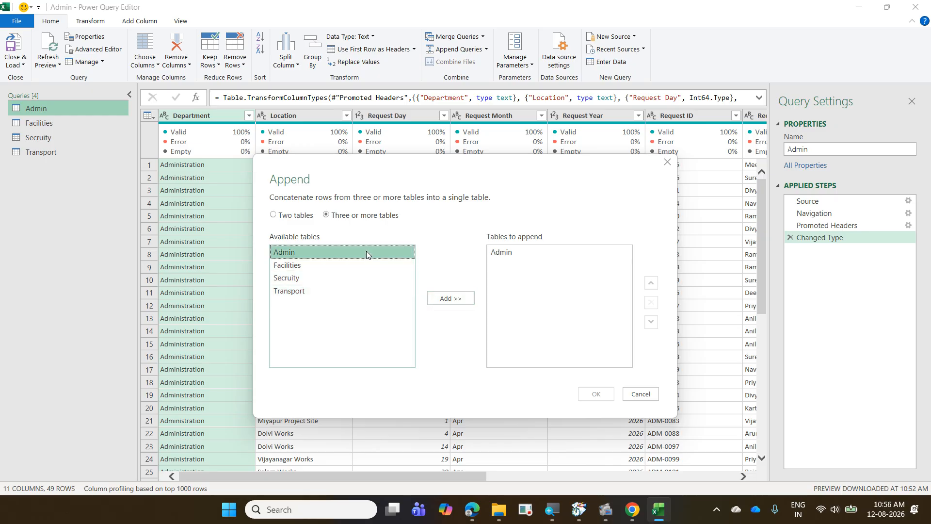
pyautogui.keyDown('shift'); pyautogui.click(356, 295); pyautogui.keyUp('shift')
pyautogui.click(458, 299)
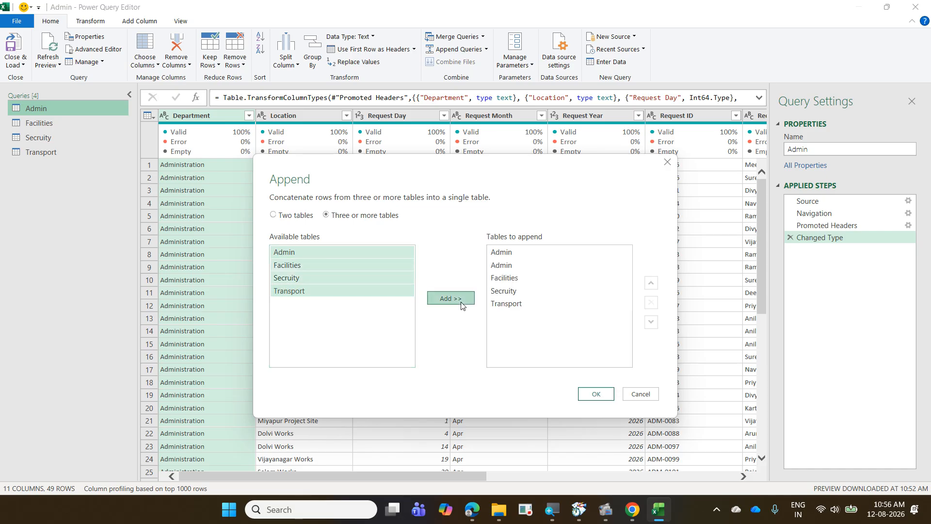
# Remove the duplicate Admin entry from the tables to append.
pyautogui.click(502, 265)
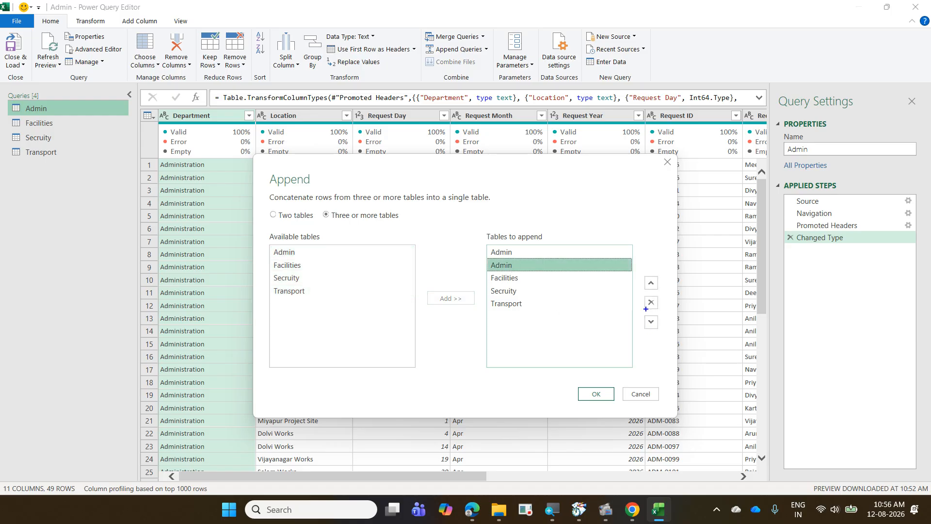
pyautogui.moveTo(659, 295)
pyautogui.mouseDown()
pyautogui.moveTo(639, 307)
pyautogui.moveTo(661, 307)
pyautogui.mouseUp()
pyautogui.press('Escape')
pyautogui.click(655, 303)
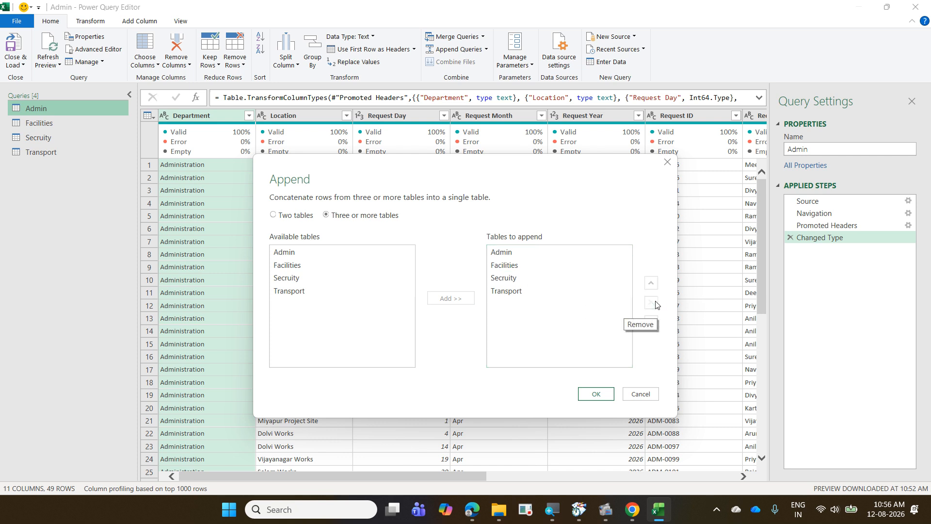
# Move Transport above Secruity in the append order and return it to the end.
pyautogui.click(515, 292)
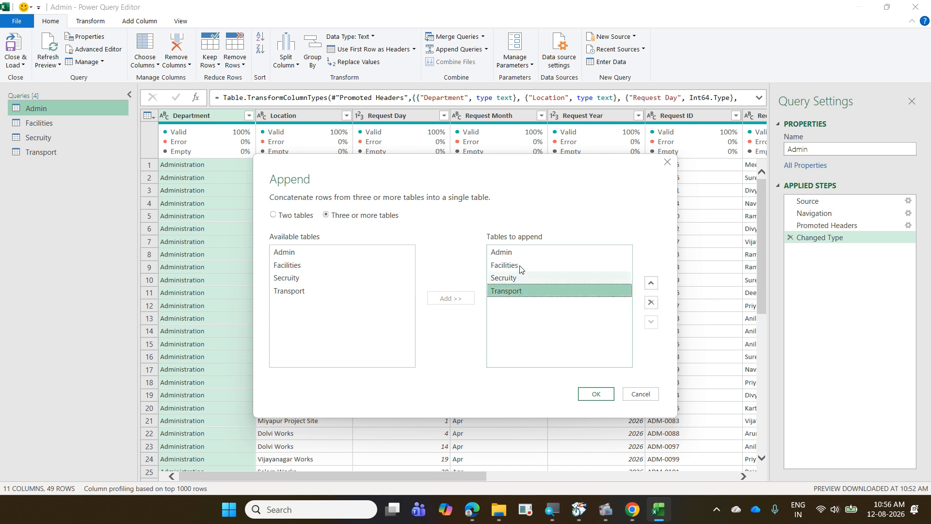
pyautogui.click(651, 282)
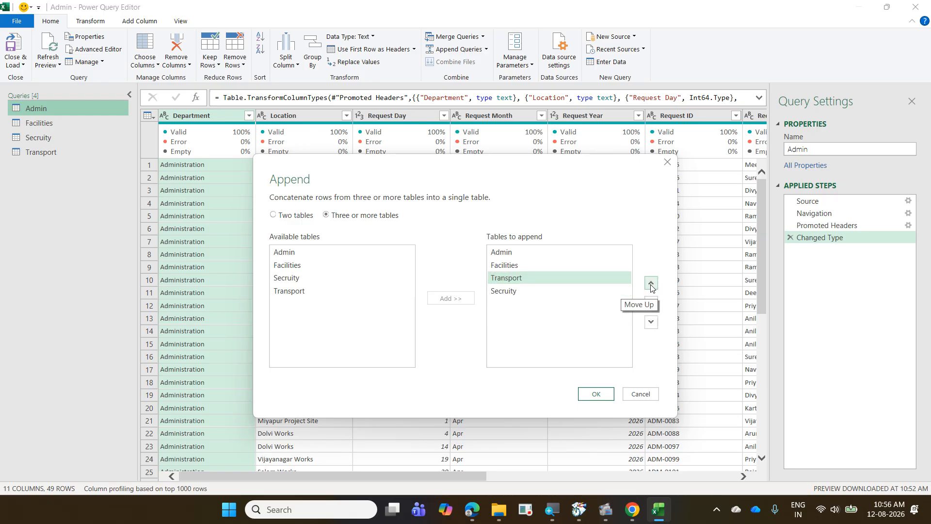
pyautogui.click(651, 321)
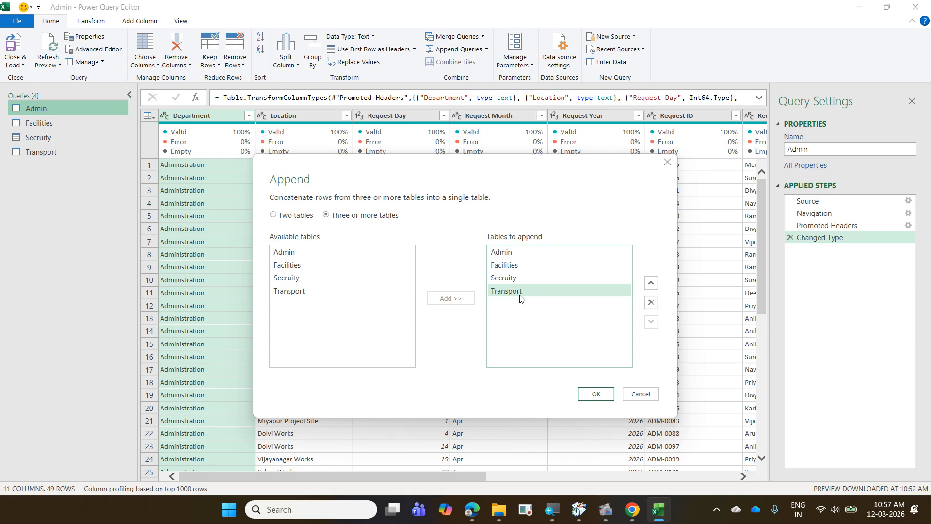
# Create the new appended query from the Admin, Facilities, Secruity and Transport tables.
pyautogui.click(297, 292)
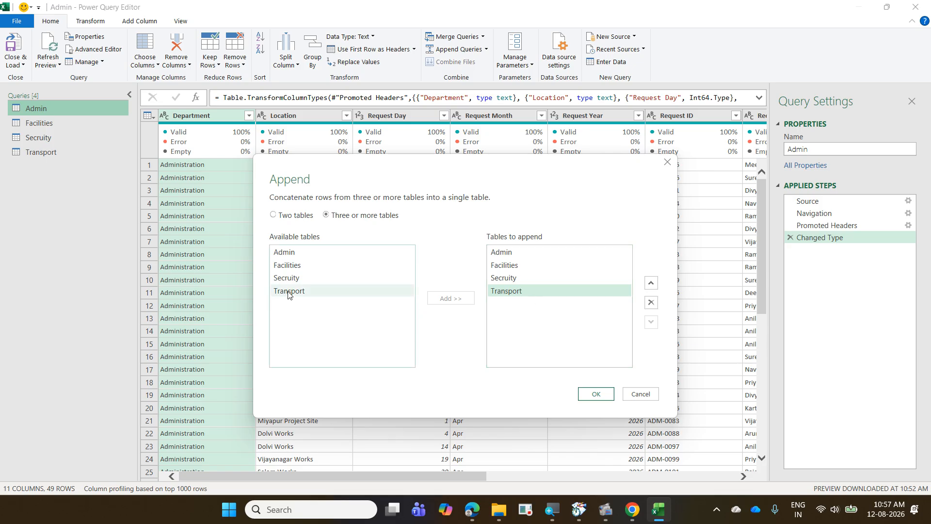
pyautogui.click(603, 340)
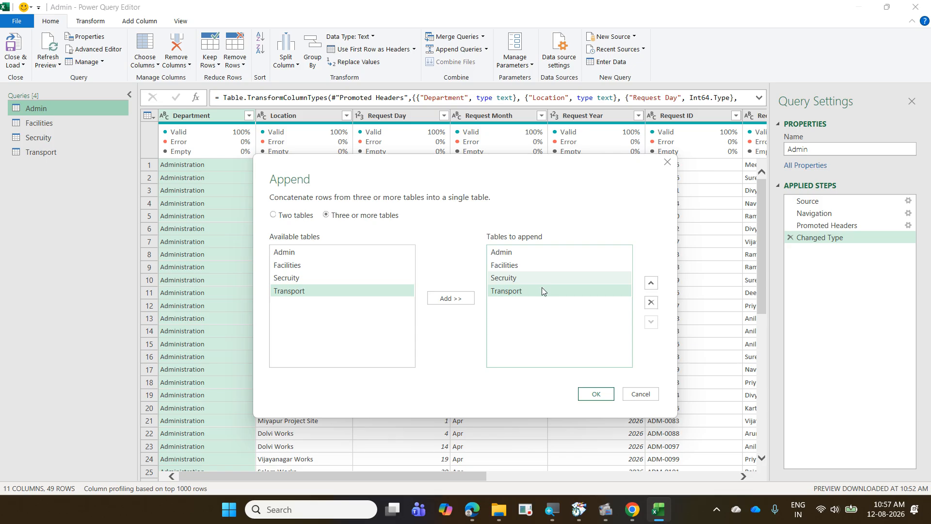
pyautogui.click(597, 393)
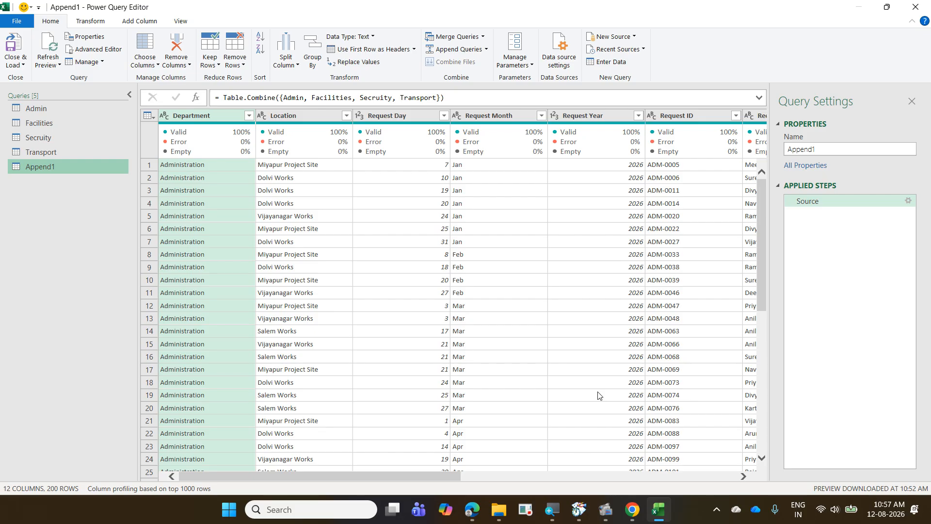
# Examine the appended query's rows and the Department filter values to check that all four departments are included.
pyautogui.moveTo(414, 475)
pyautogui.mouseDown()
pyautogui.moveTo(624, 483)
pyautogui.moveTo(733, 503)
pyautogui.moveTo(630, 485)
pyautogui.moveTo(412, 477)
pyautogui.mouseUp()
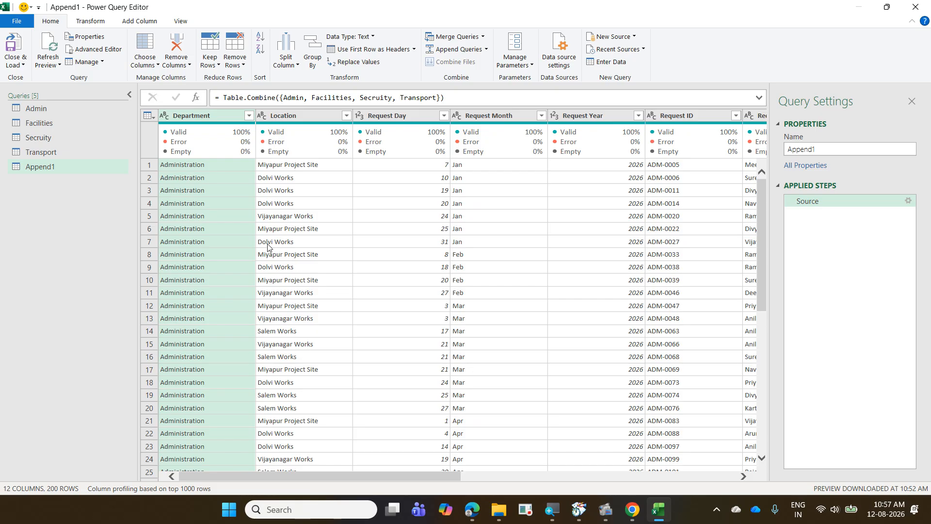
pyautogui.scroll(-9, 267, 247)
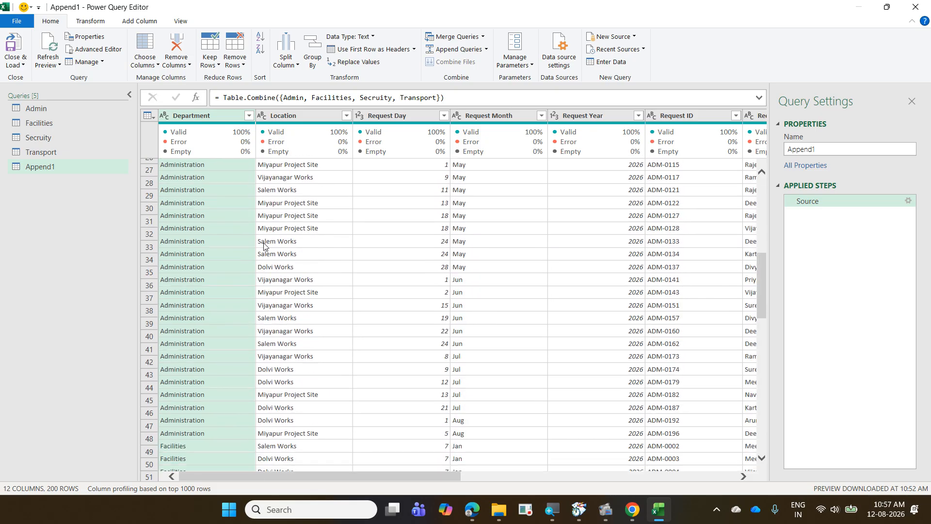
pyautogui.scroll(-5, 264, 246)
pyautogui.scroll(-20, 264, 245)
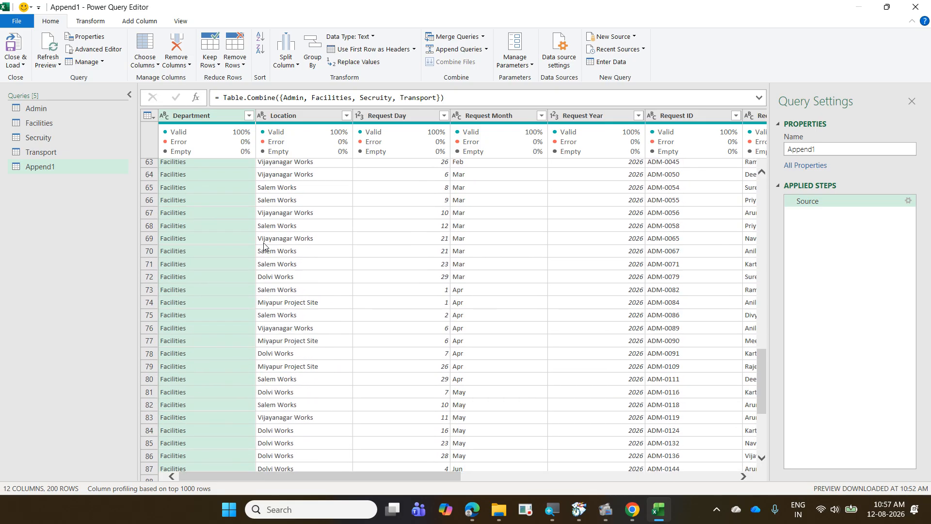
pyautogui.scroll(-20, 263, 246)
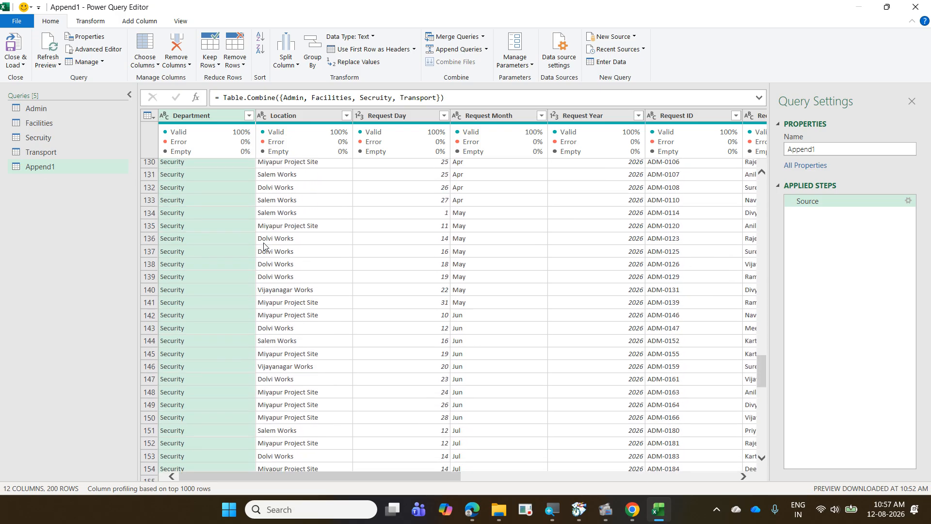
pyautogui.scroll(20, 263, 246)
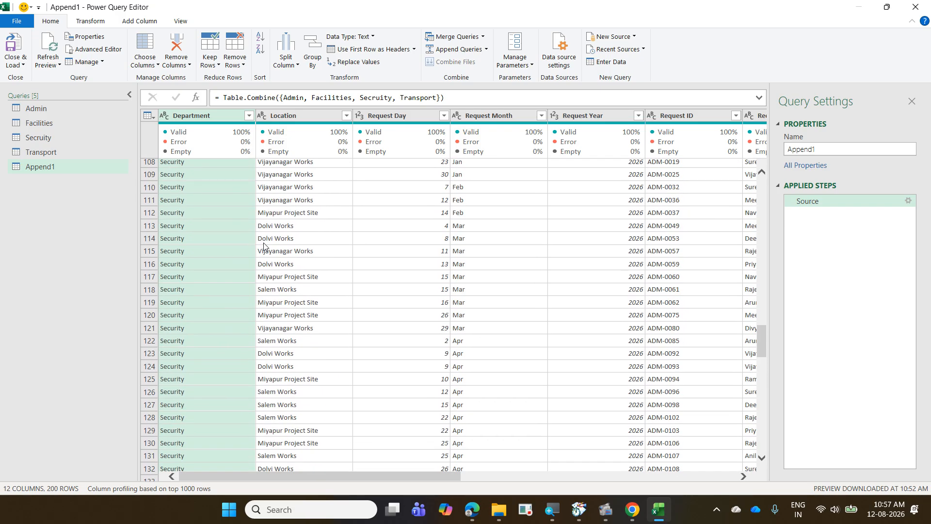
pyautogui.scroll(17, 264, 246)
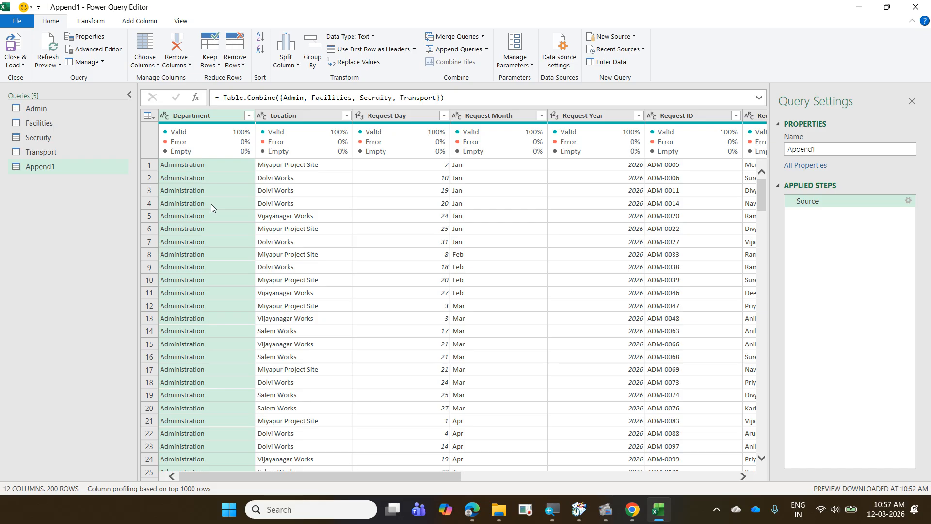
pyautogui.moveTo(196, 125)
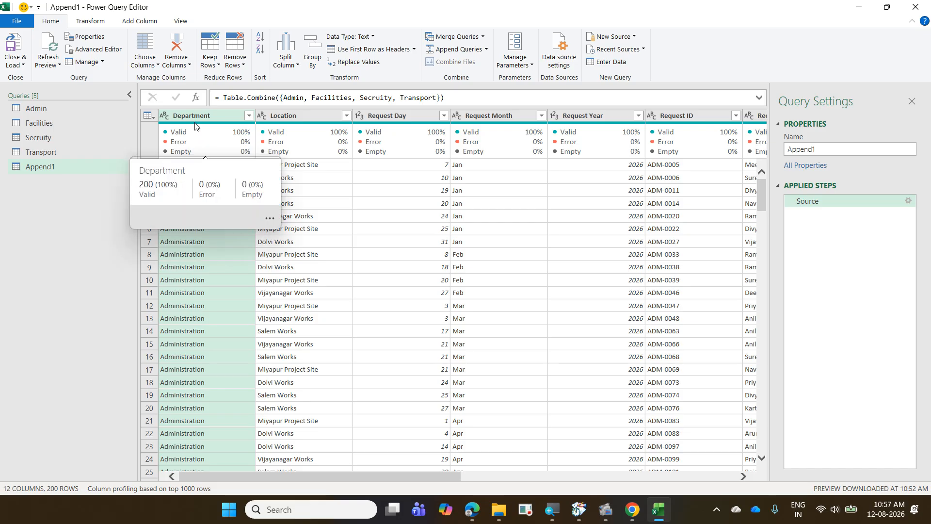
pyautogui.click(249, 115)
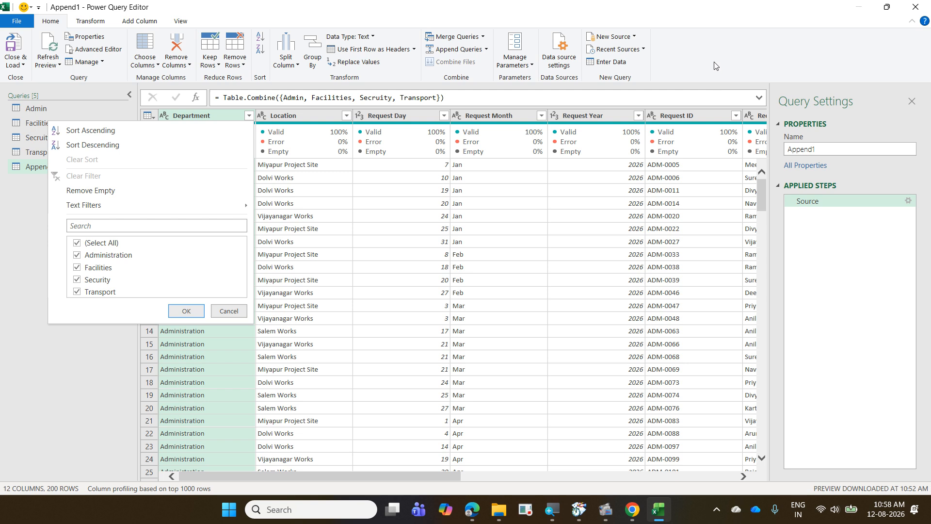
pyautogui.click(225, 311)
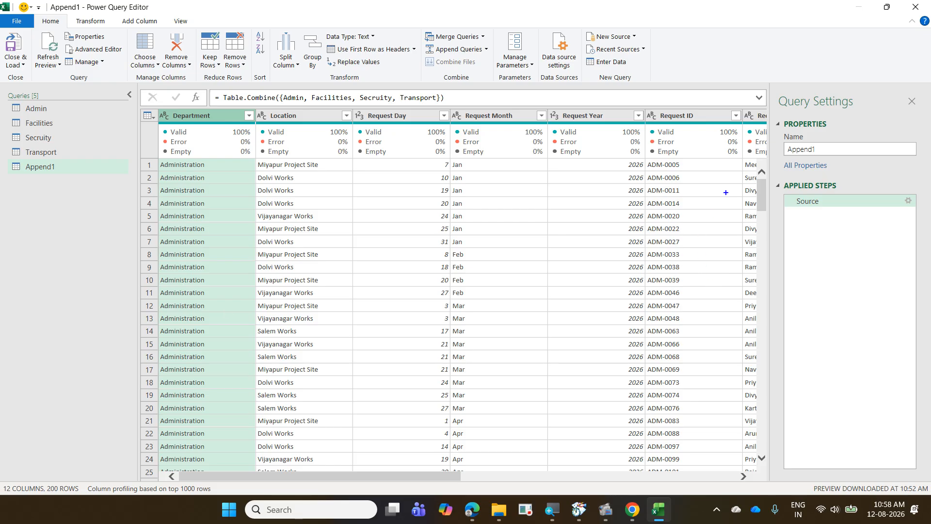
pyautogui.moveTo(771, 93); pyautogui.dragTo(874, 112)
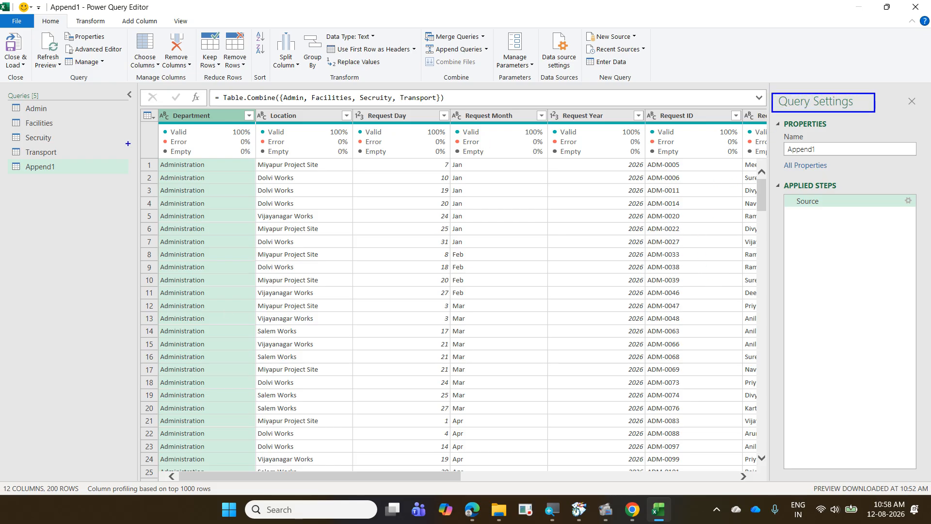
pyautogui.moveTo(4, 160); pyautogui.dragTo(81, 173)
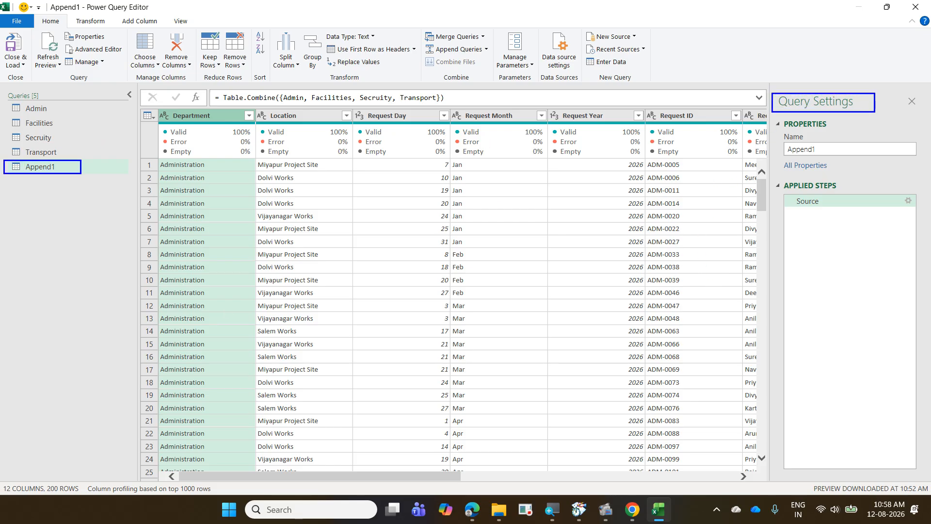
pyautogui.moveTo(785, 189)
pyautogui.mouseDown()
pyautogui.moveTo(900, 216)
pyautogui.moveTo(916, 217)
pyautogui.moveTo(920, 194)
pyautogui.moveTo(915, 209)
pyautogui.moveTo(888, 198)
pyautogui.moveTo(909, 211)
pyautogui.mouseUp()
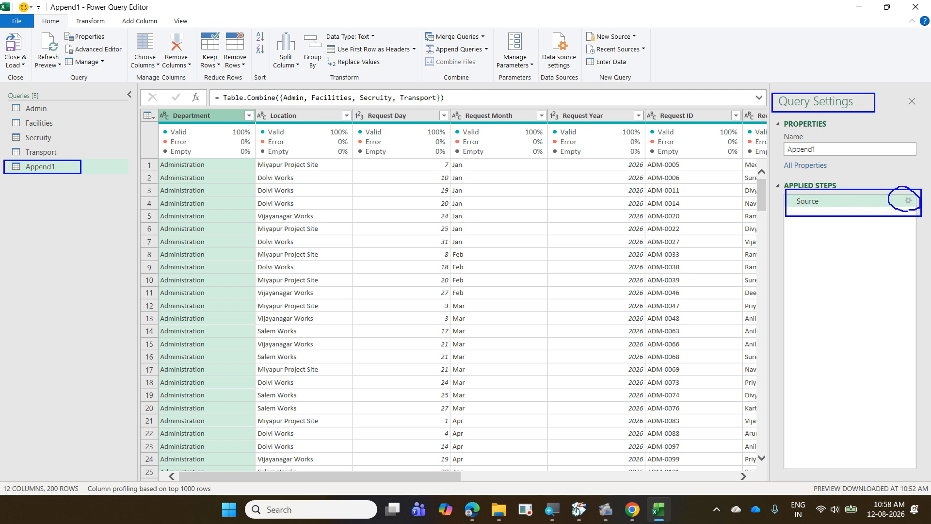
pyautogui.press('Escape')
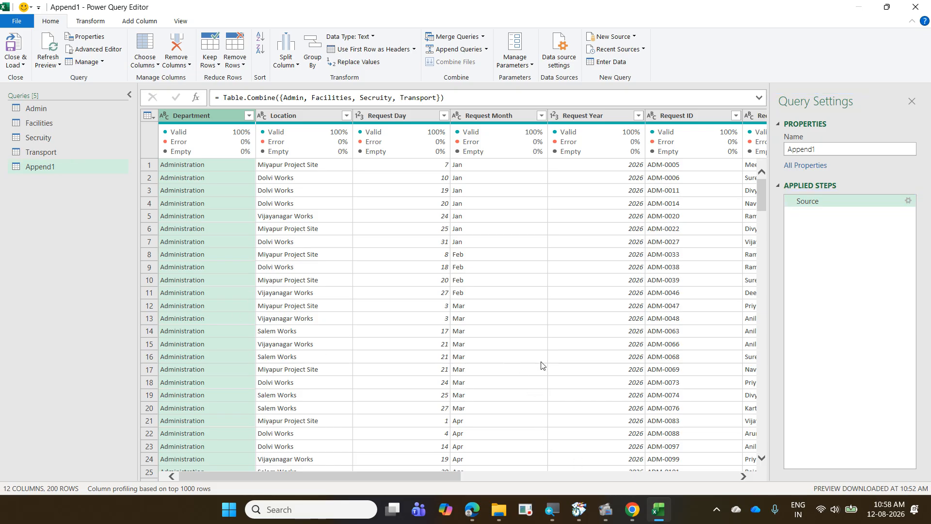
# Review the append settings behind the combined query's Source step and leave them without changes.
pyautogui.click(908, 200)
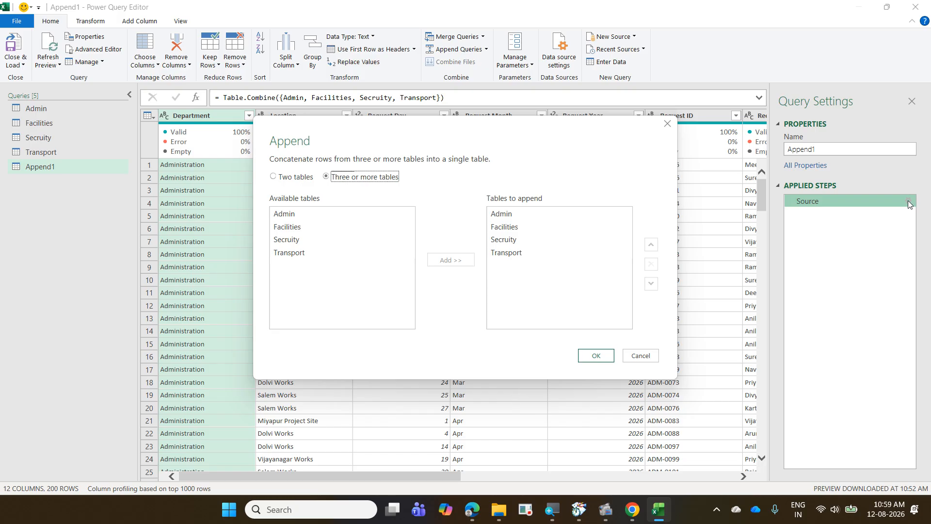
pyautogui.click(641, 356)
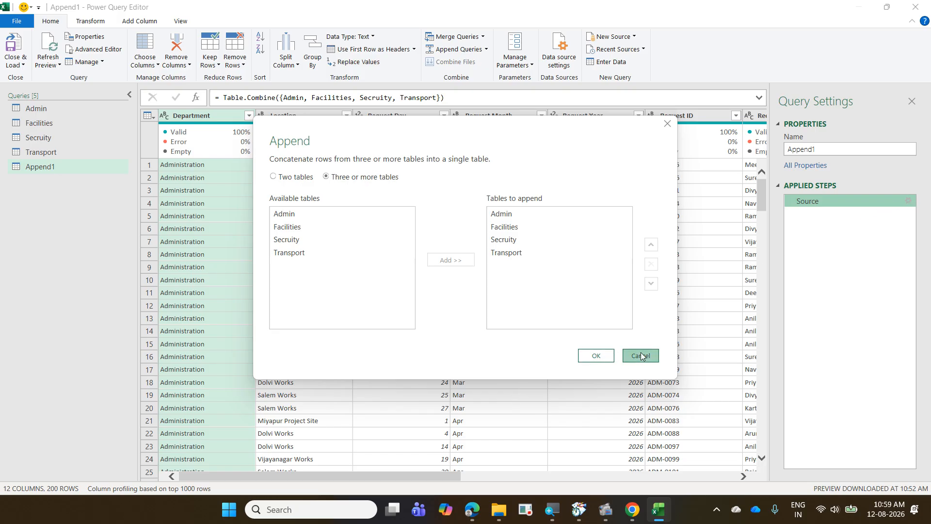
# Rename the appended query as AllDeptWise.
pyautogui.rightClick(46, 169)
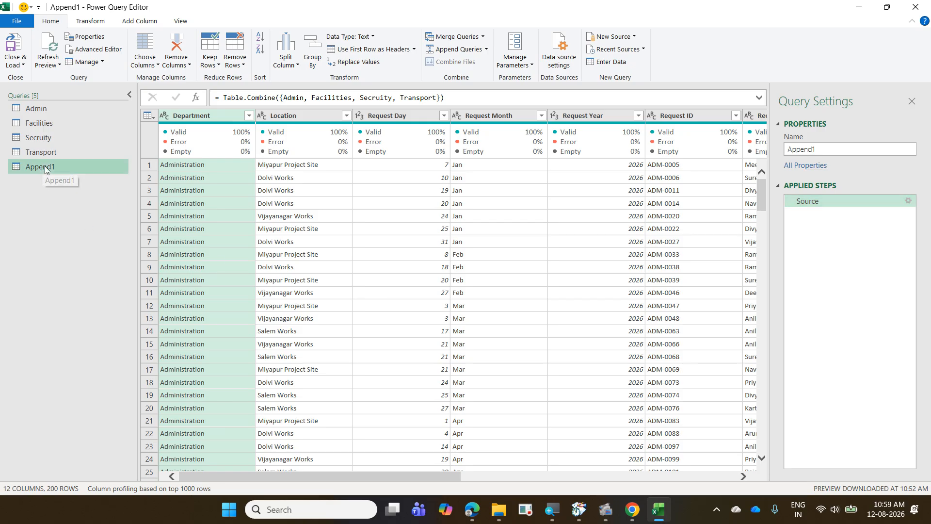
pyautogui.click(80, 216)
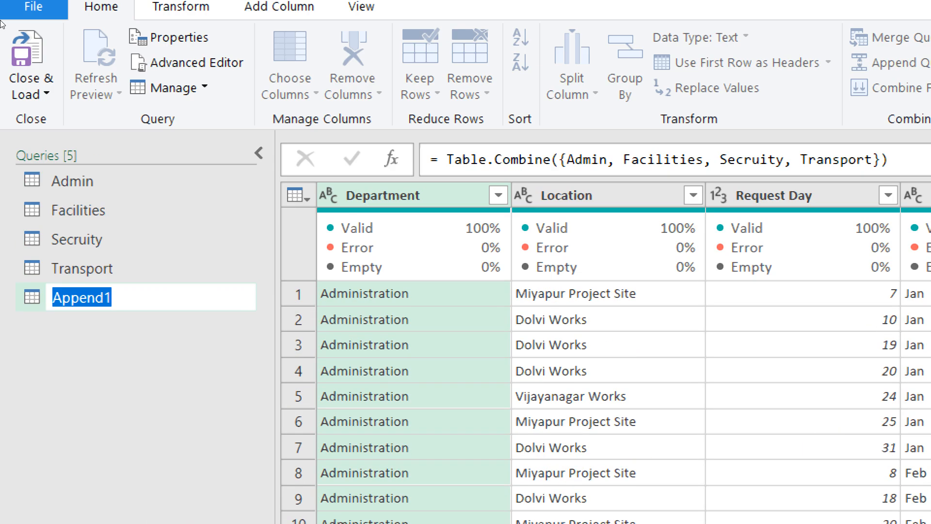
pyautogui.write('A')
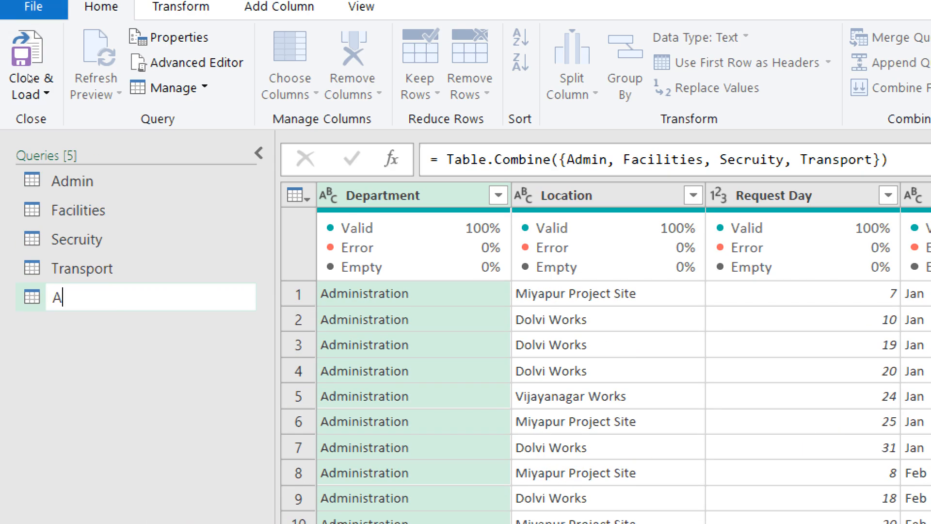
pyautogui.write('llDeptWise')
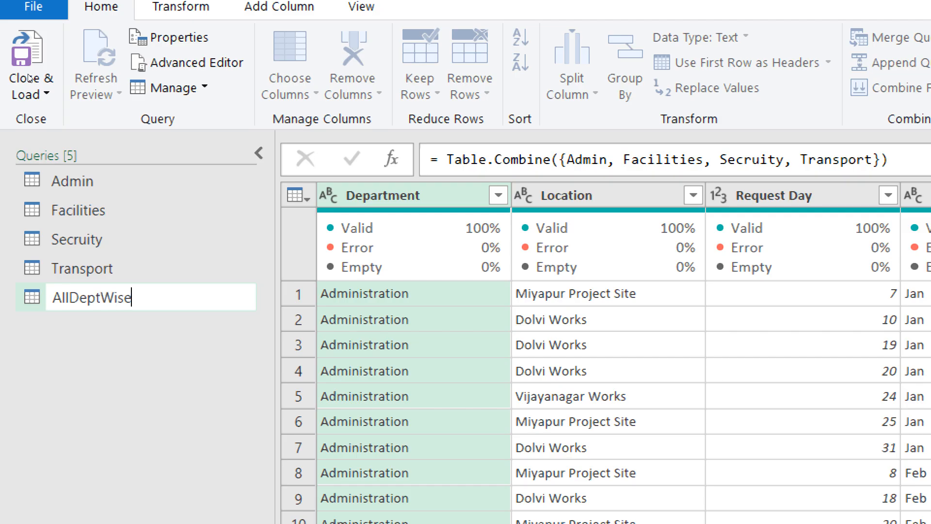
pyautogui.press('Return')
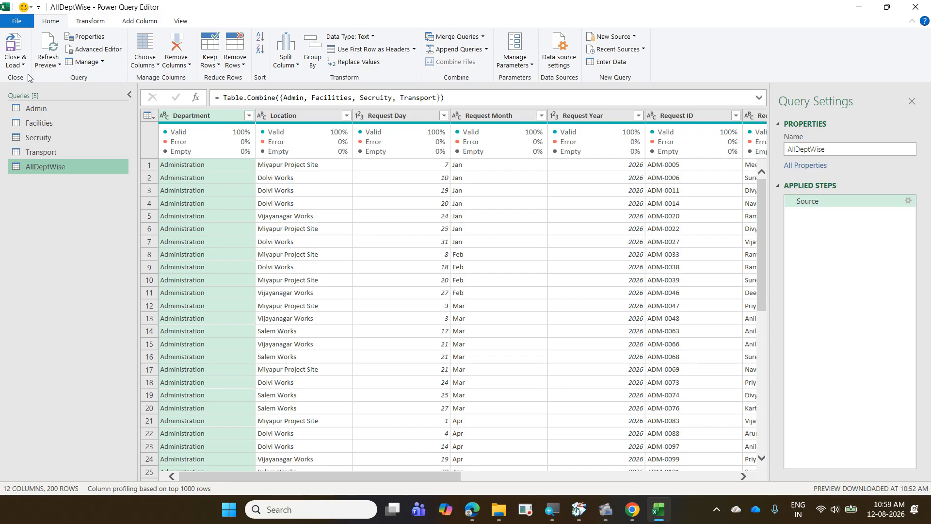
# Compare the last columns of the Admin, Facilities, Secruity and Transport queries with those of the AllDeptWise query.
pyautogui.click(77, 109)
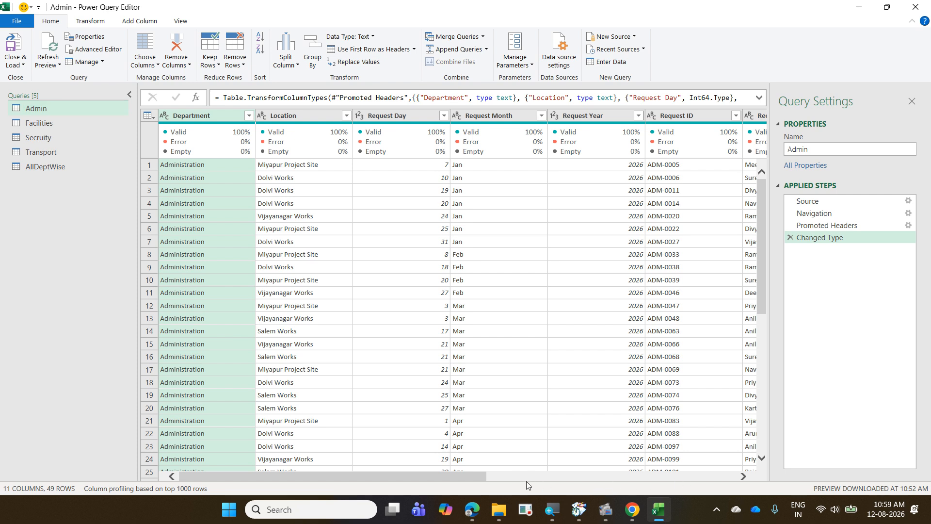
pyautogui.moveTo(473, 475); pyautogui.dragTo(722, 476)
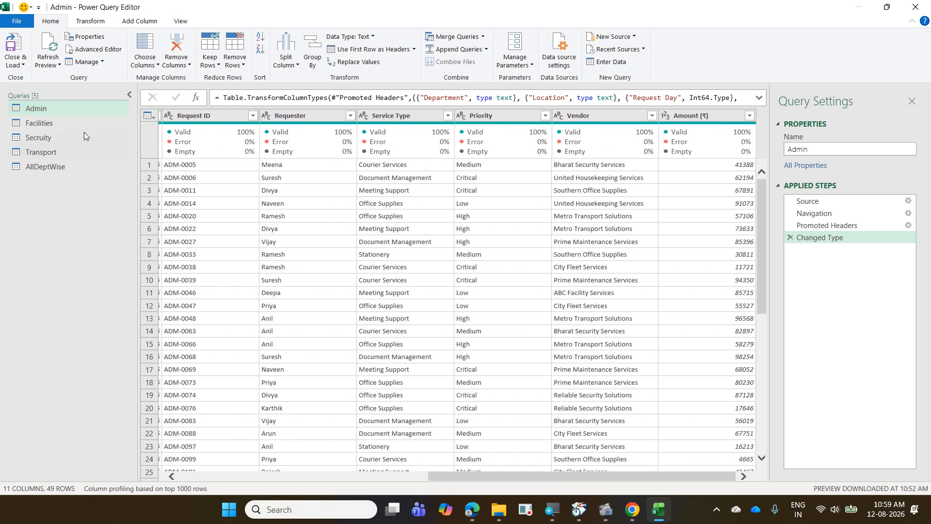
pyautogui.click(65, 124)
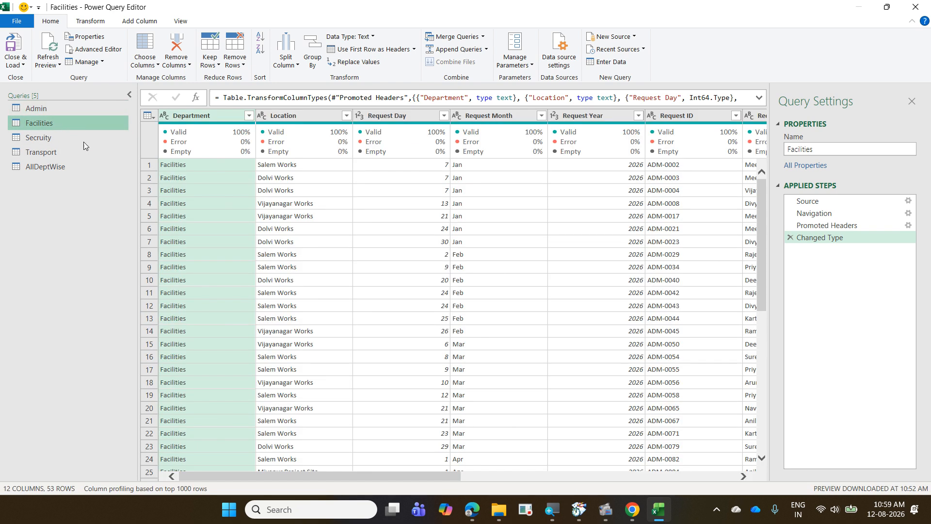
pyautogui.moveTo(427, 475); pyautogui.dragTo(649, 484)
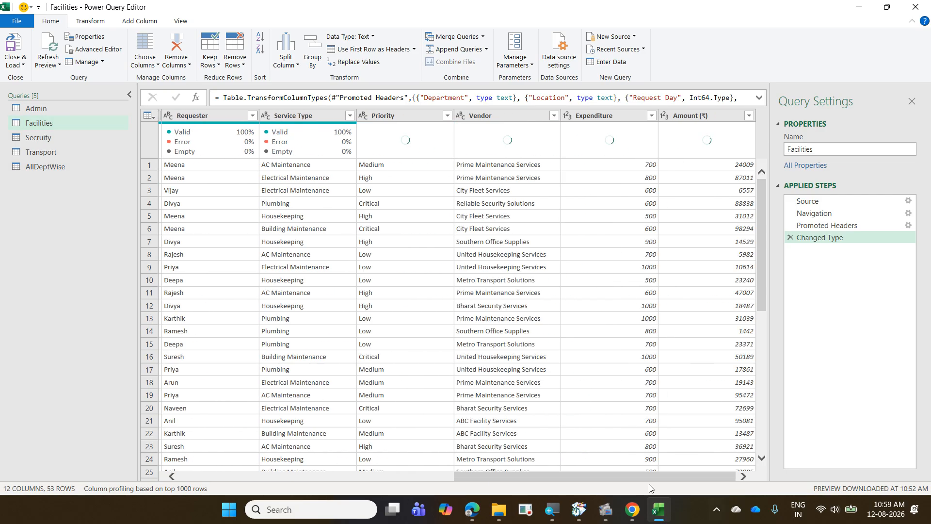
pyautogui.click(51, 135)
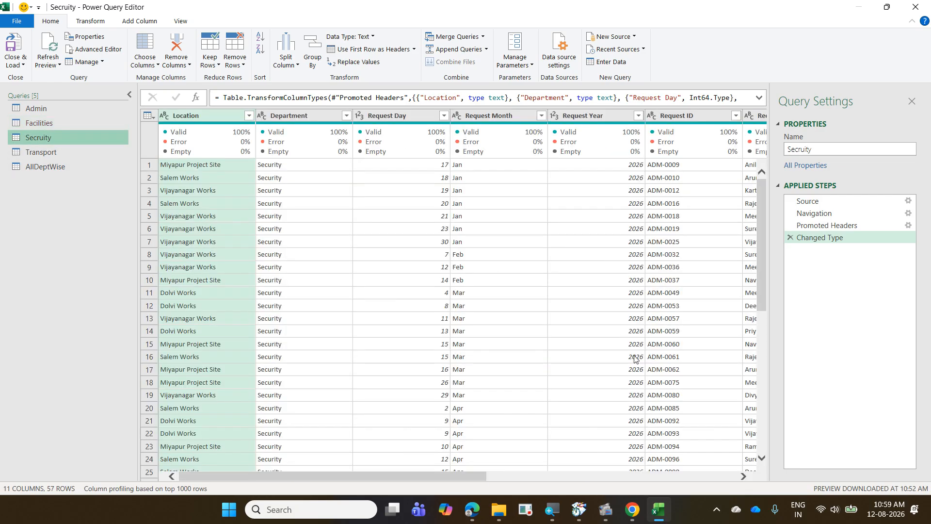
pyautogui.moveTo(459, 475); pyautogui.dragTo(708, 476)
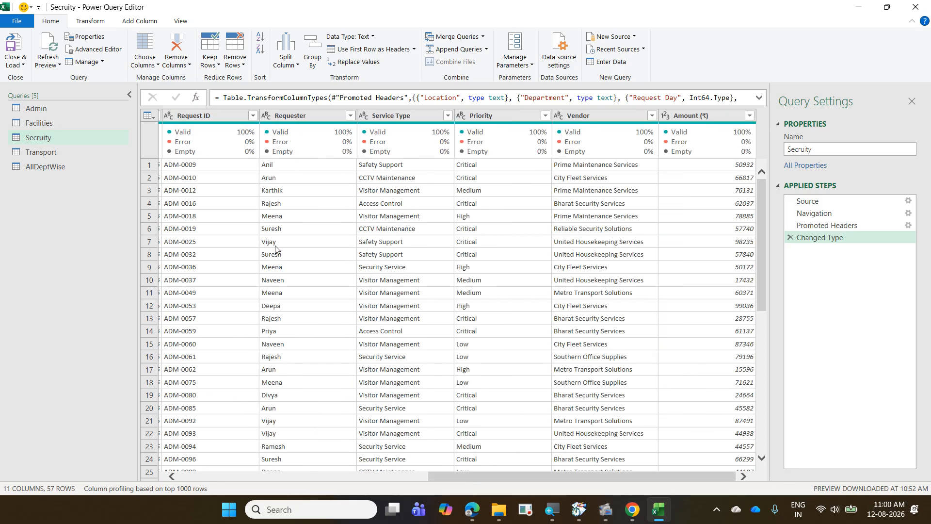
pyautogui.click(87, 155)
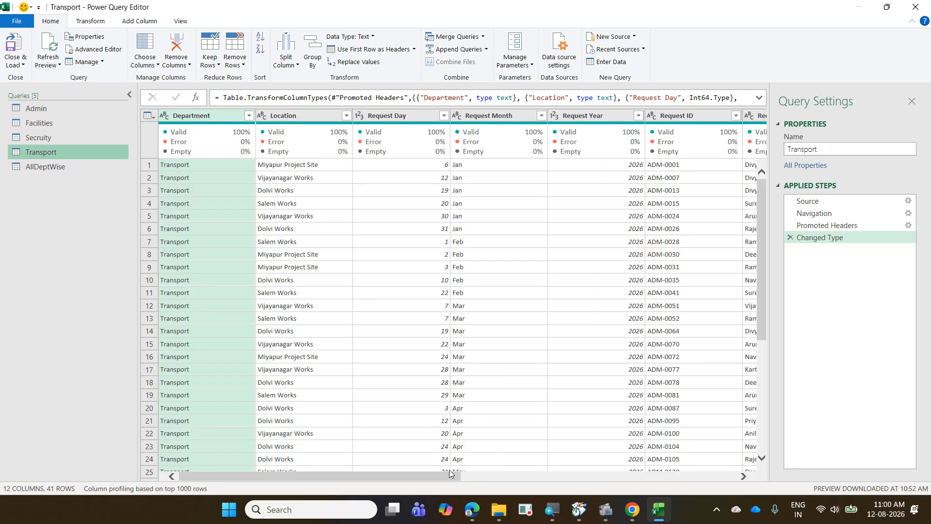
pyautogui.moveTo(456, 477); pyautogui.dragTo(842, 474)
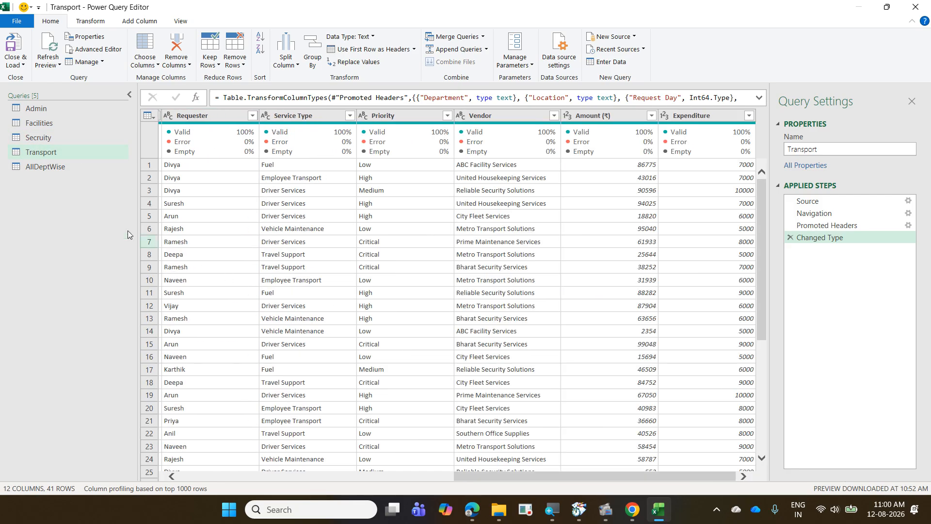
pyautogui.click(68, 170)
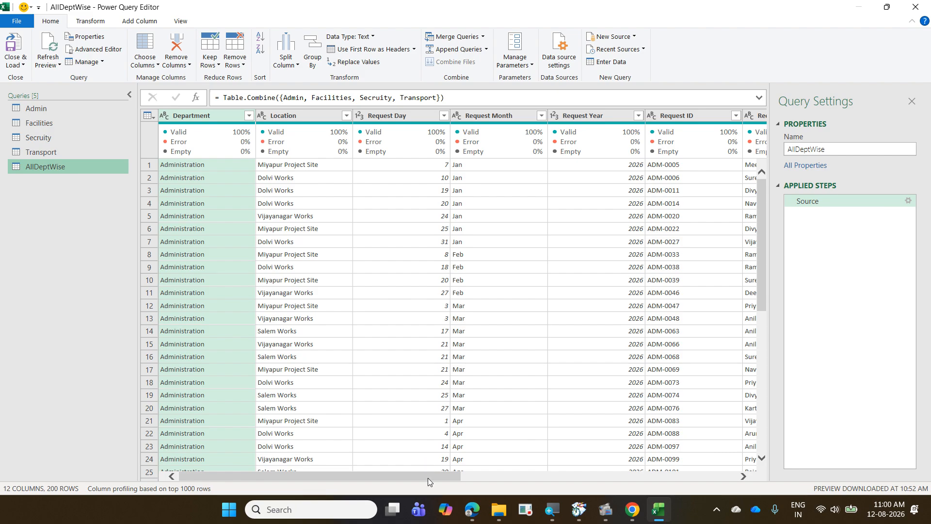
pyautogui.moveTo(427, 478); pyautogui.dragTo(708, 480)
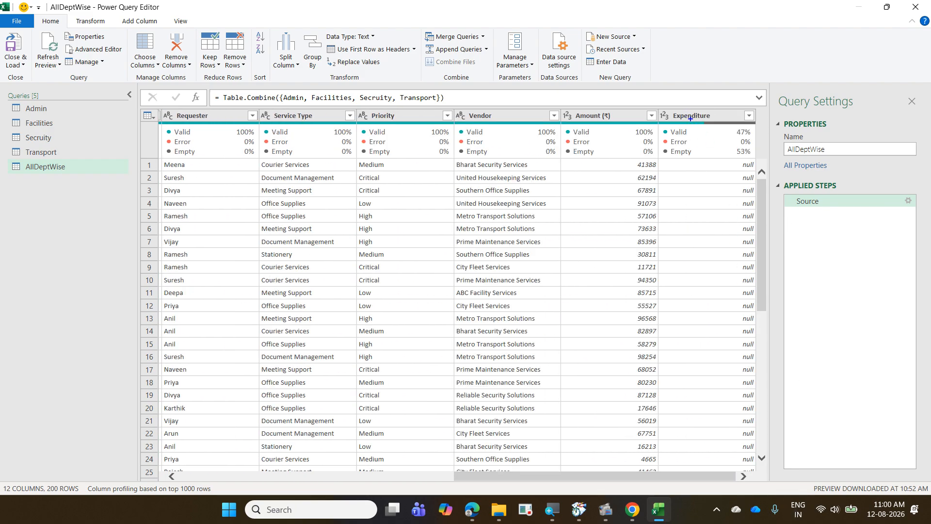
pyautogui.moveTo(694, 119); pyautogui.dragTo(757, 134)
pyautogui.moveTo(740, 160)
pyautogui.mouseDown()
pyautogui.moveTo(755, 278)
pyautogui.moveTo(757, 469)
pyautogui.mouseUp()
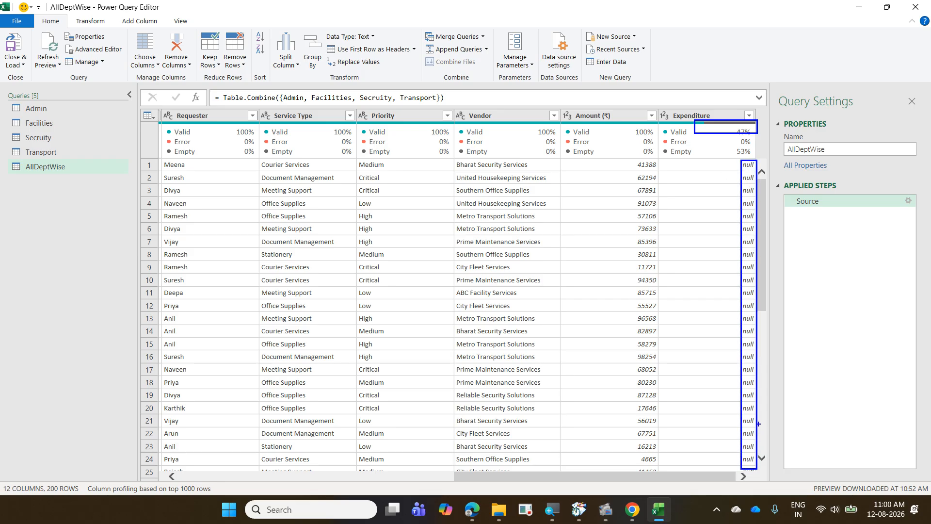
pyautogui.press('Escape')
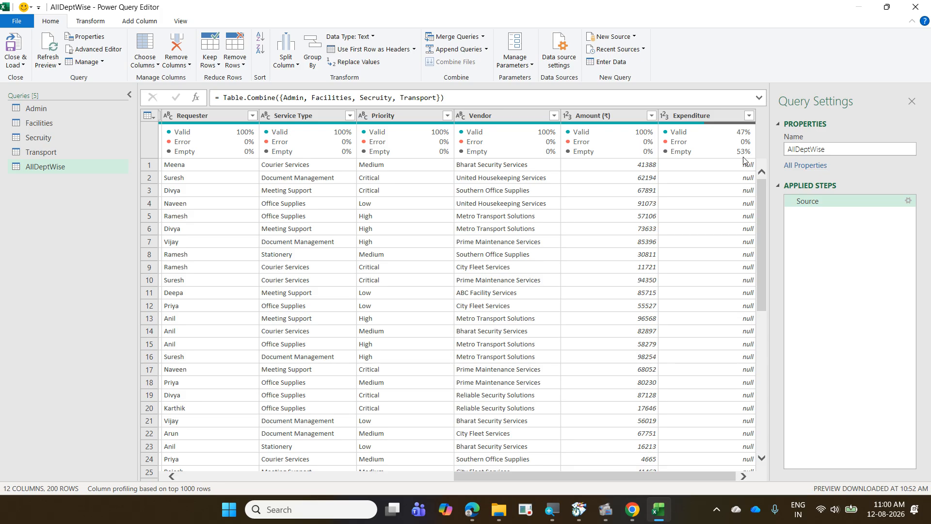
# Replace null values with 0 in the Expenditure column of the AllDeptWise query.
pyautogui.rightClick(700, 114)
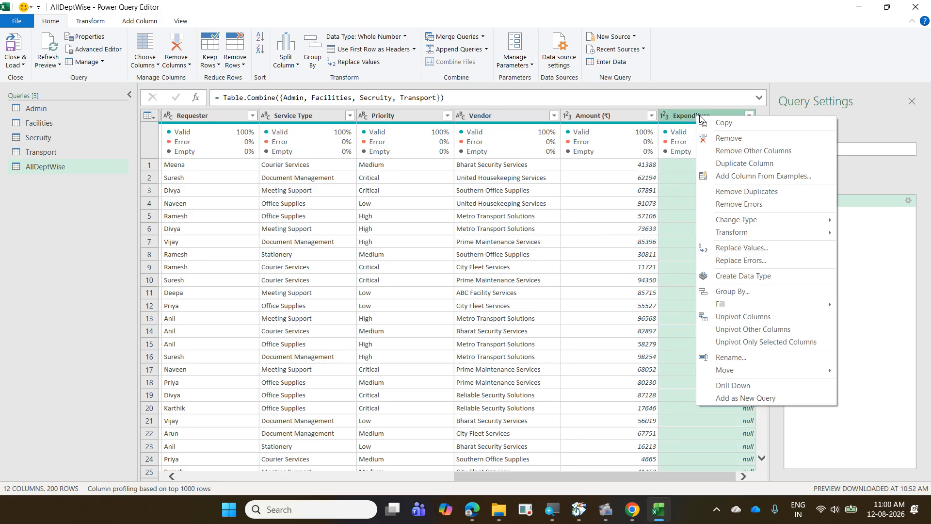
pyautogui.click(765, 248)
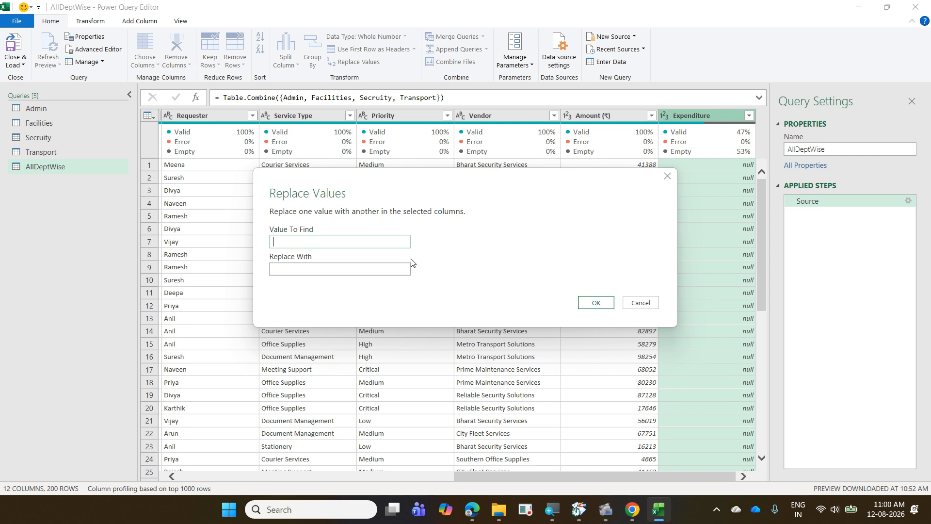
pyautogui.write('null')
pyautogui.press('Tab')
pyautogui.write('sdf')
pyautogui.moveTo(342, 271); pyautogui.dragTo(270, 268)
pyautogui.write('0')
pyautogui.click(588, 302)
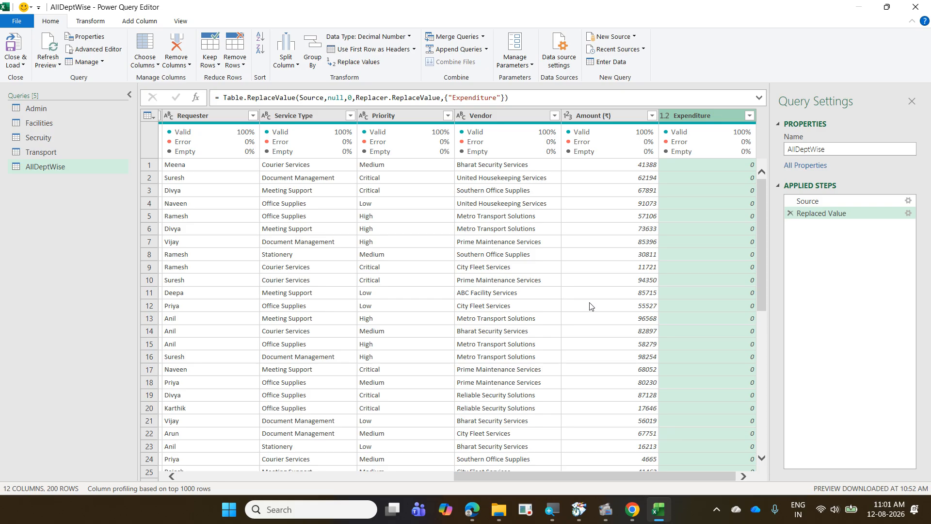
pyautogui.moveTo(586, 474); pyautogui.dragTo(256, 484)
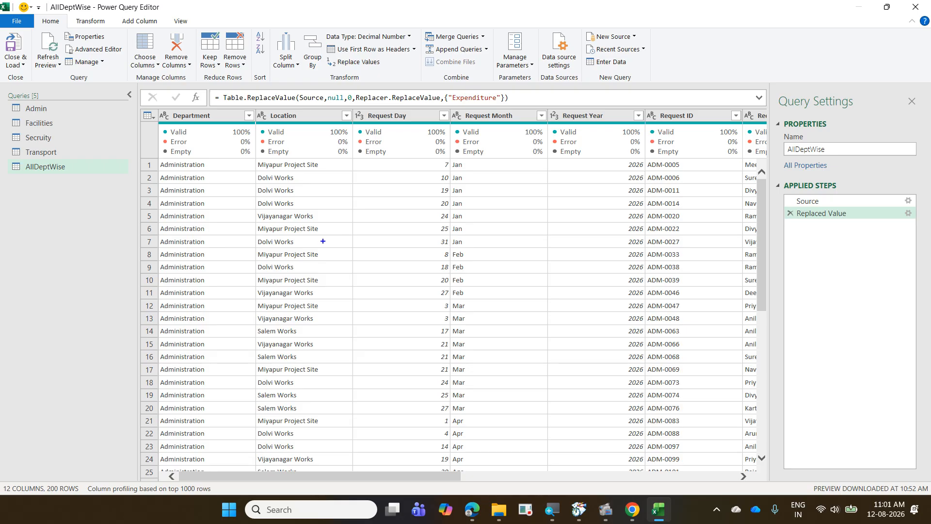
pyautogui.moveTo(348, 103)
pyautogui.mouseDown()
pyautogui.moveTo(612, 132)
pyautogui.moveTo(584, 146)
pyautogui.moveTo(531, 241)
pyautogui.mouseUp()
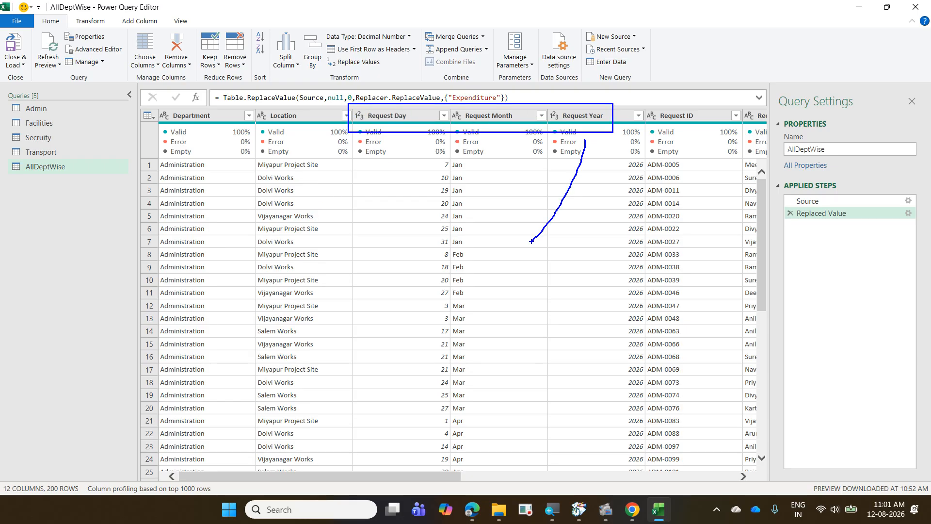
pyautogui.click(494, 256)
pyautogui.write('Reques')
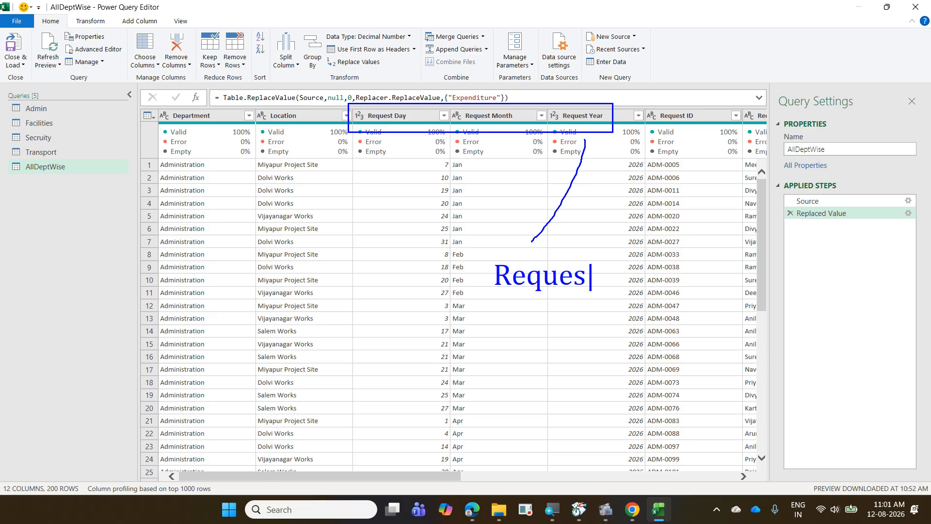
pyautogui.write('t Date')
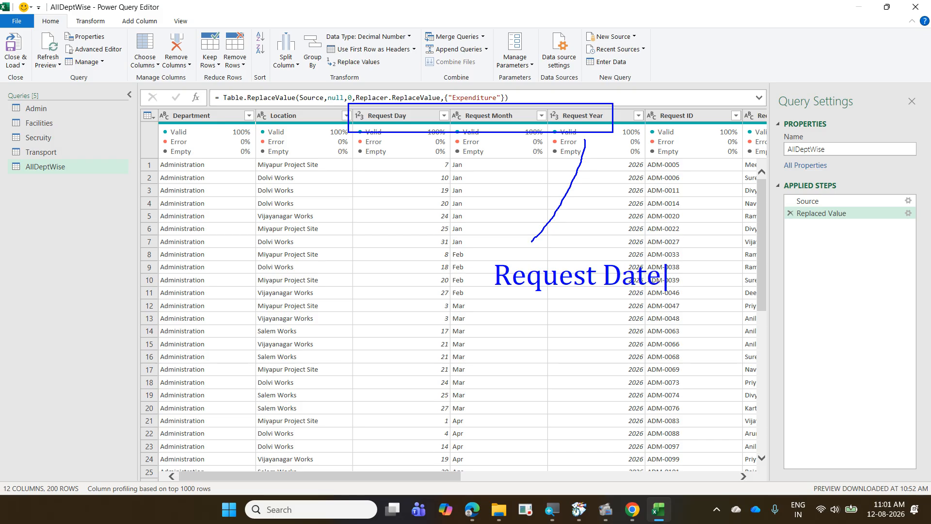
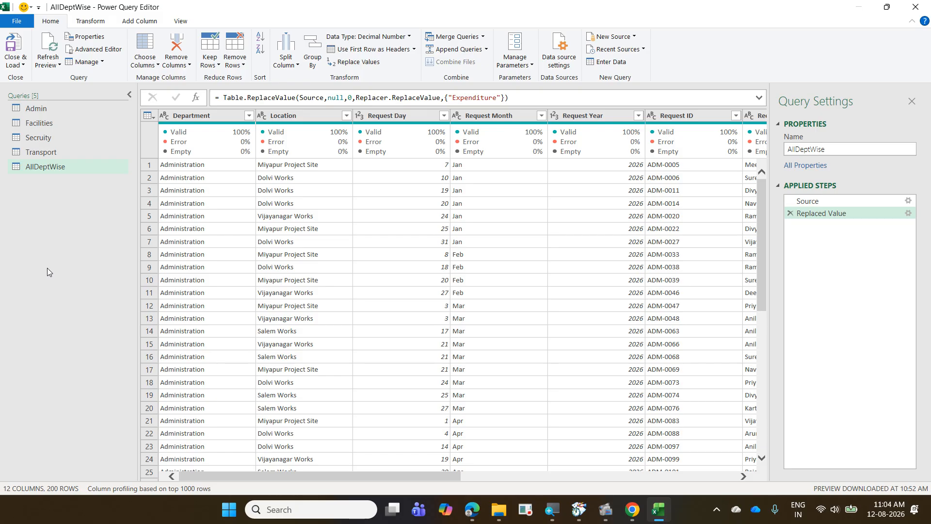
# Check the column headers of the Transport and Admin queries without renaming any column.
pyautogui.click(34, 153)
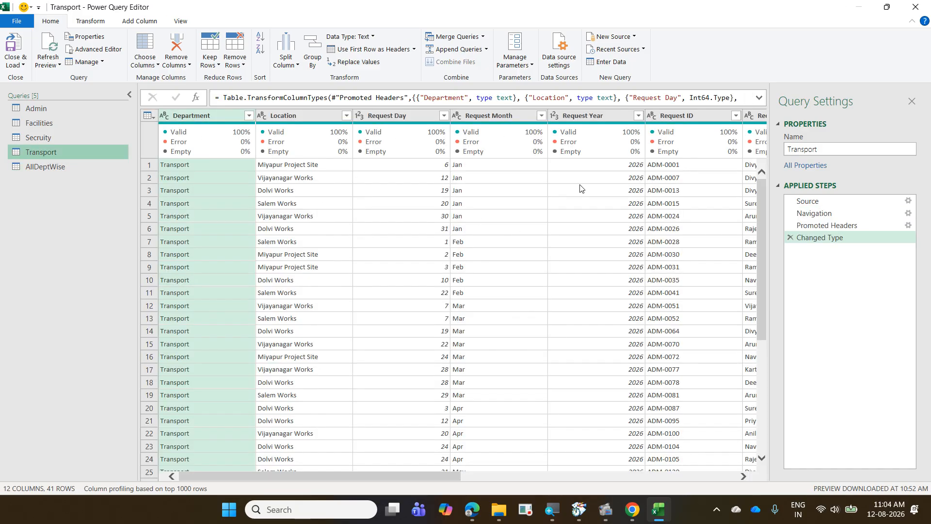
pyautogui.click(504, 116)
pyautogui.doubleClick(505, 115)
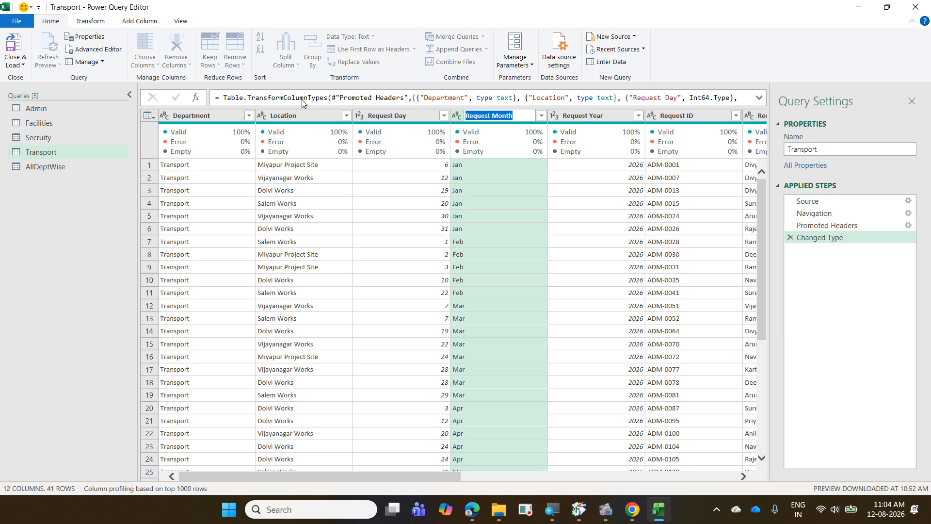
pyautogui.click(88, 107)
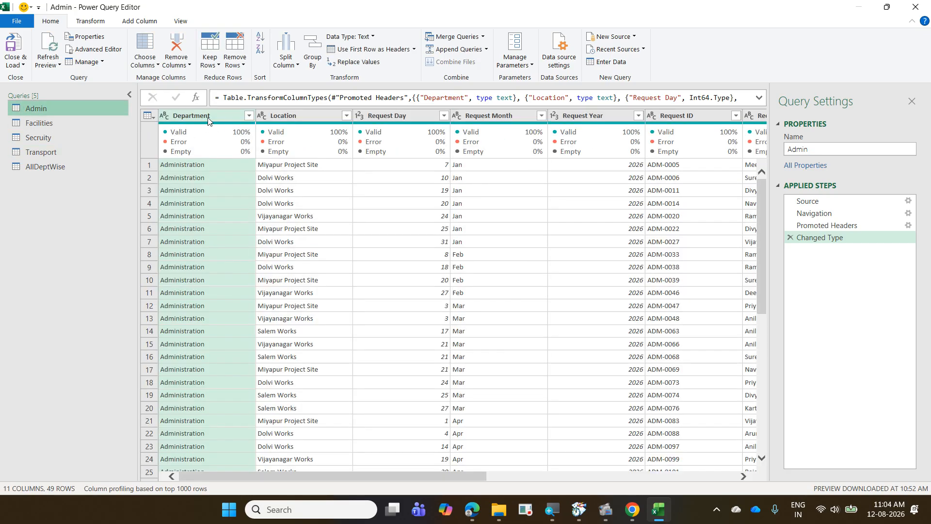
pyautogui.doubleClick(208, 117)
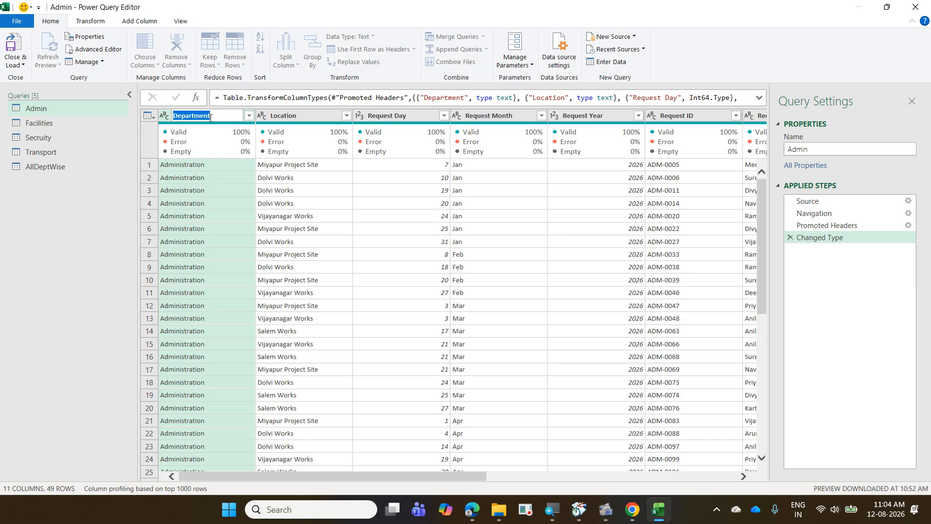
pyautogui.press('Return')
# Start merging the Request Day, Request Month and Request Year columns of the AllDeptWise query with a custom hyphen separator.
pyautogui.click(102, 167)
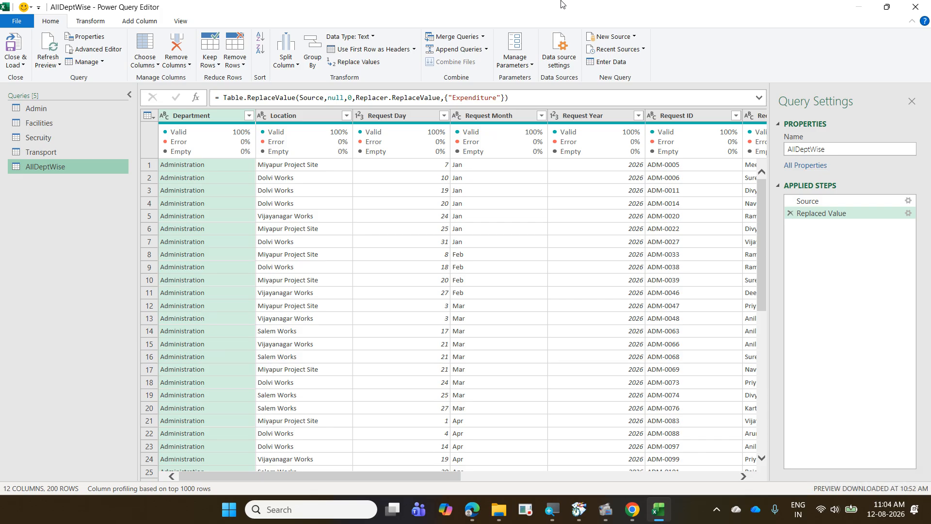
pyautogui.click(406, 115)
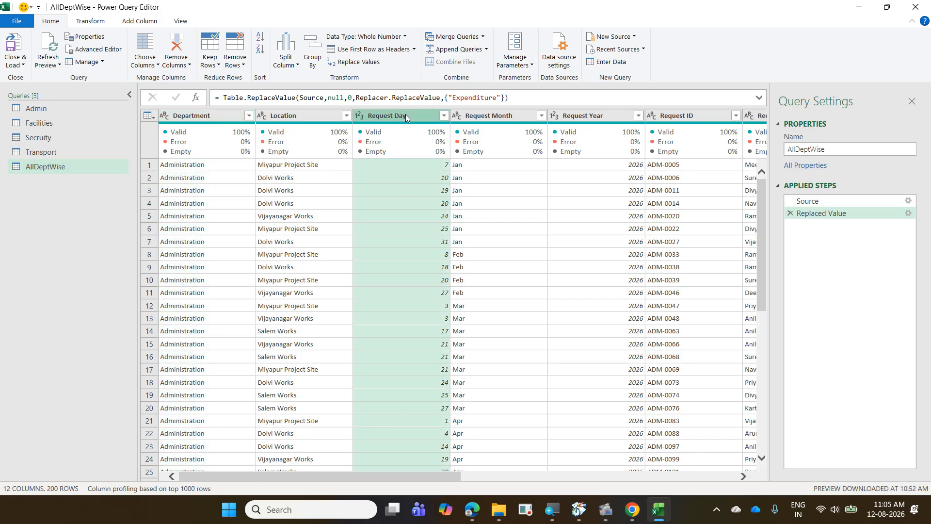
pyautogui.keyDown('ctrl'); pyautogui.click(495, 119); pyautogui.keyUp('ctrl')
pyautogui.keyDown('ctrl'); pyautogui.click(575, 119); pyautogui.keyUp('ctrl')
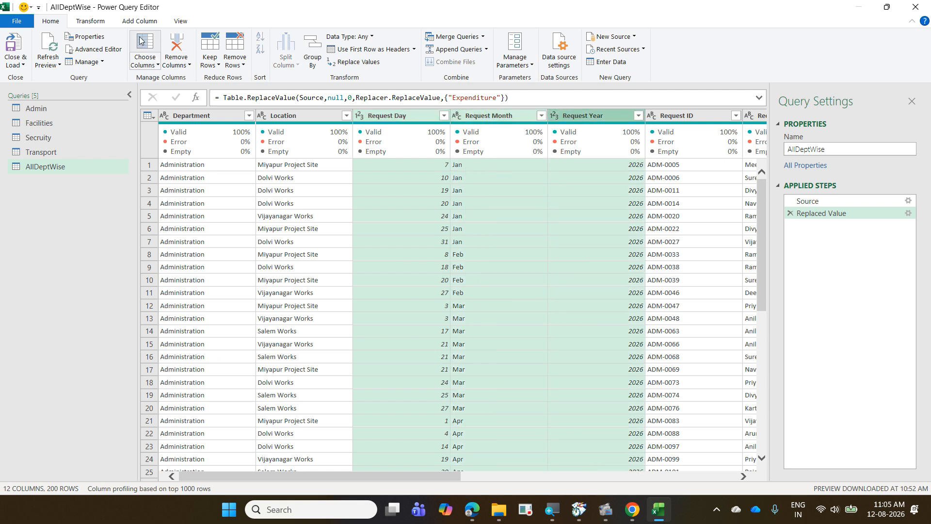
pyautogui.click(90, 21)
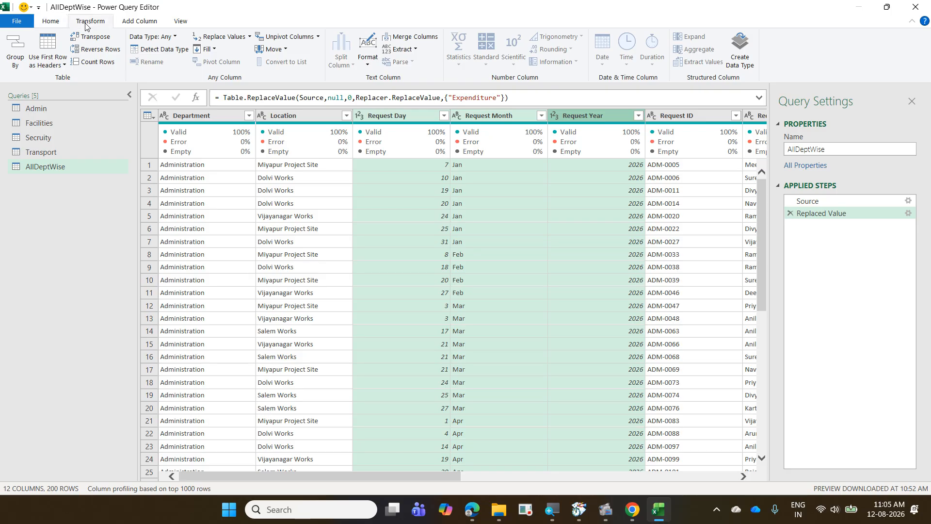
pyautogui.click(424, 38)
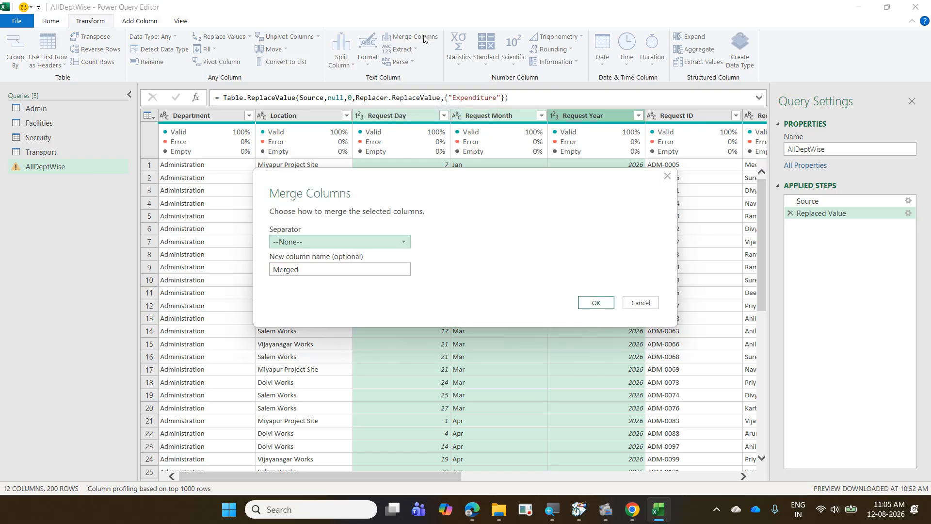
pyautogui.click(393, 240)
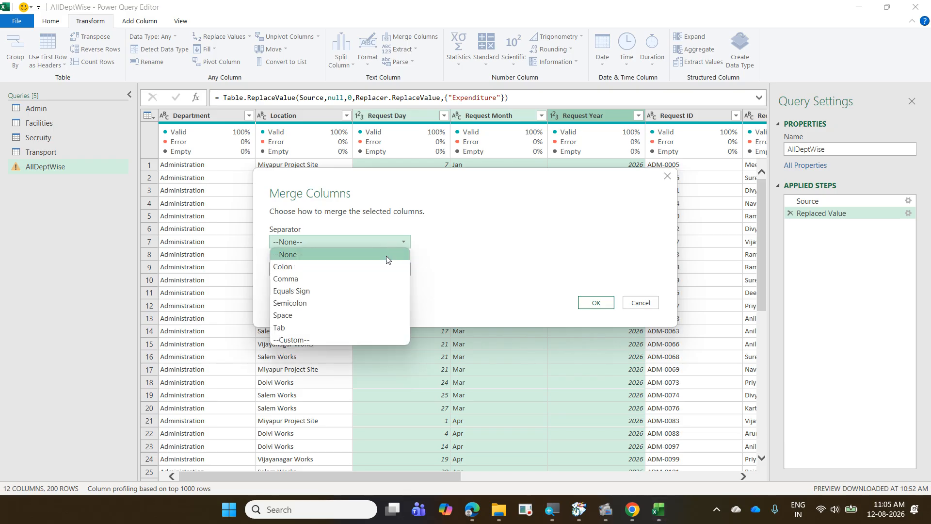
pyautogui.click(350, 338)
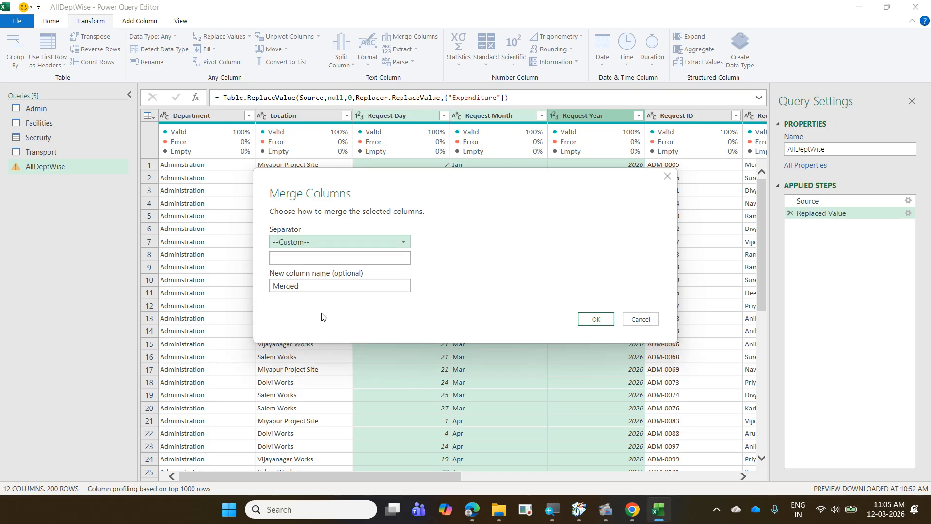
pyautogui.click(300, 261)
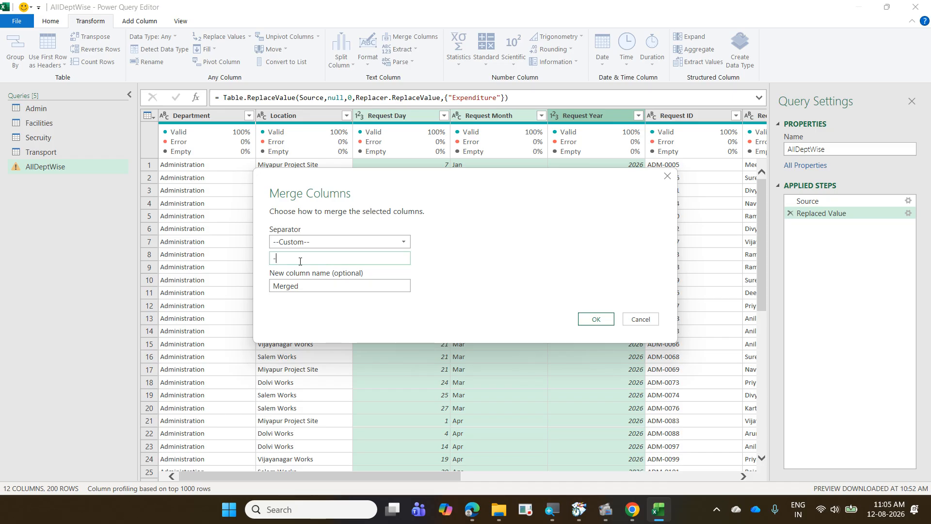
# Name the merged column Request Date and complete the merge.
pyautogui.hotkey('shift', 'Right')
pyautogui.hotkey('shift', 'Right')
pyautogui.hotkey('shift', 'Right')
pyautogui.hotkey('shift', 'Right')
pyautogui.hotkey('shift', 'Right')
pyautogui.hotkey('shift', 'Right')
pyautogui.write('Request Date')
pyautogui.click(596, 320)
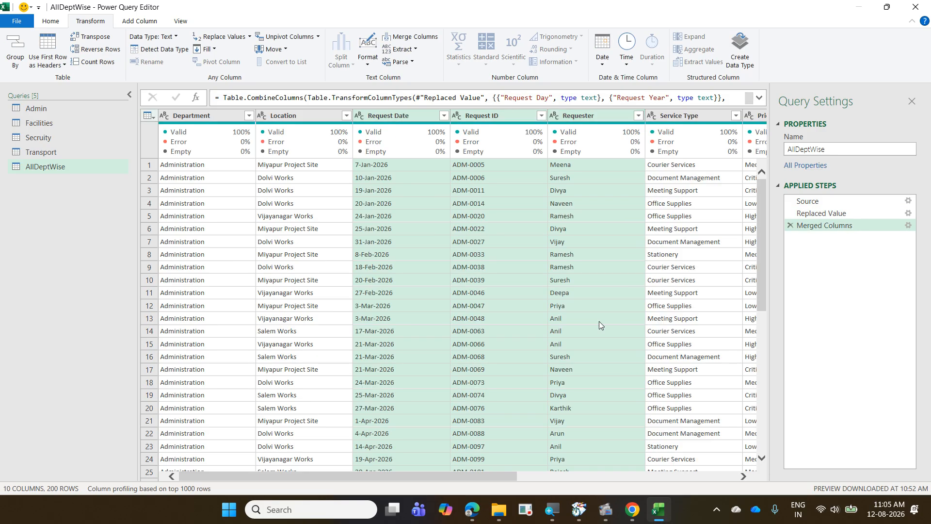
# Automatically detect the data type of the merged Request Date column.
pyautogui.click(425, 190)
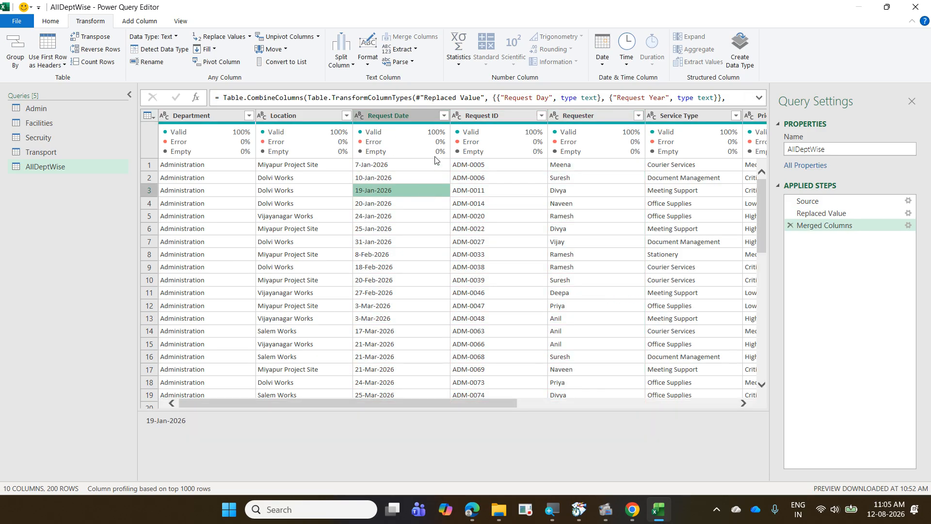
pyautogui.click(404, 110)
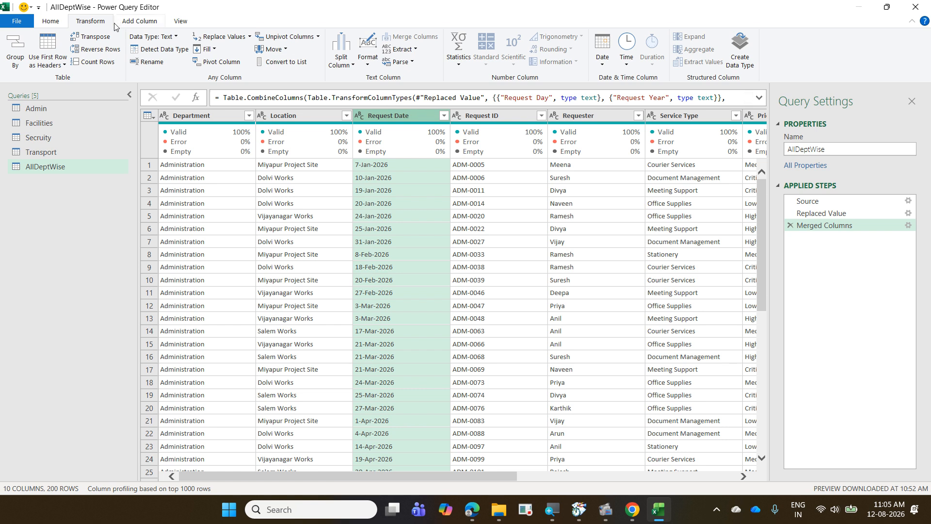
pyautogui.click(150, 49)
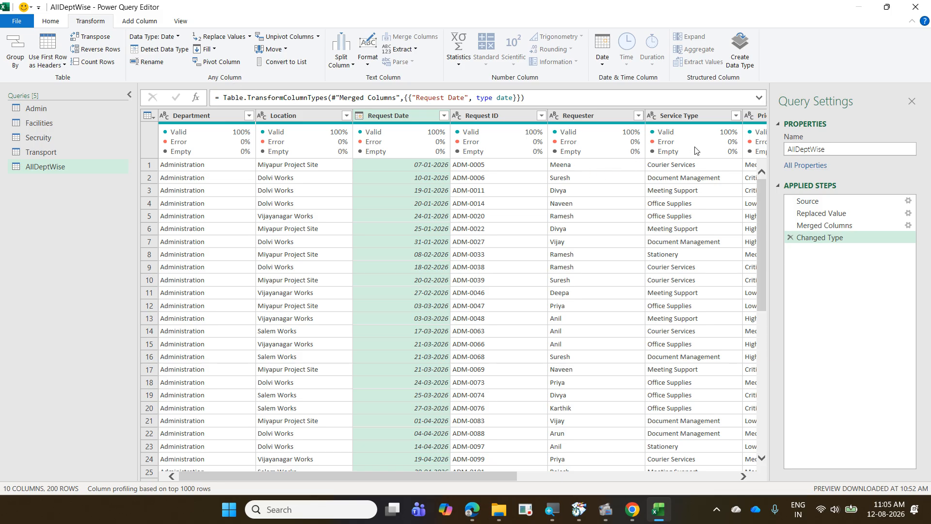
pyautogui.keyDown('shift'); pyautogui.click(699, 117); pyautogui.keyUp('shift')
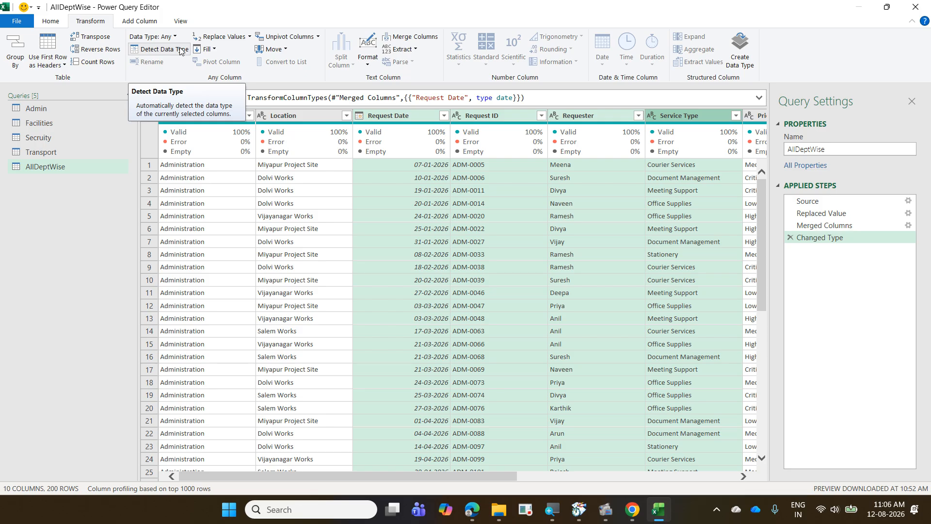
pyautogui.click(402, 114)
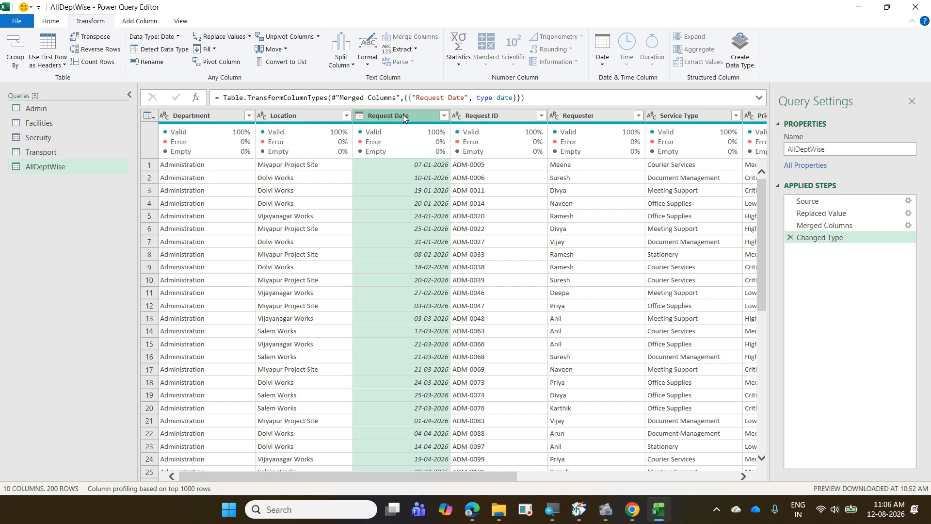
pyautogui.click(515, 117)
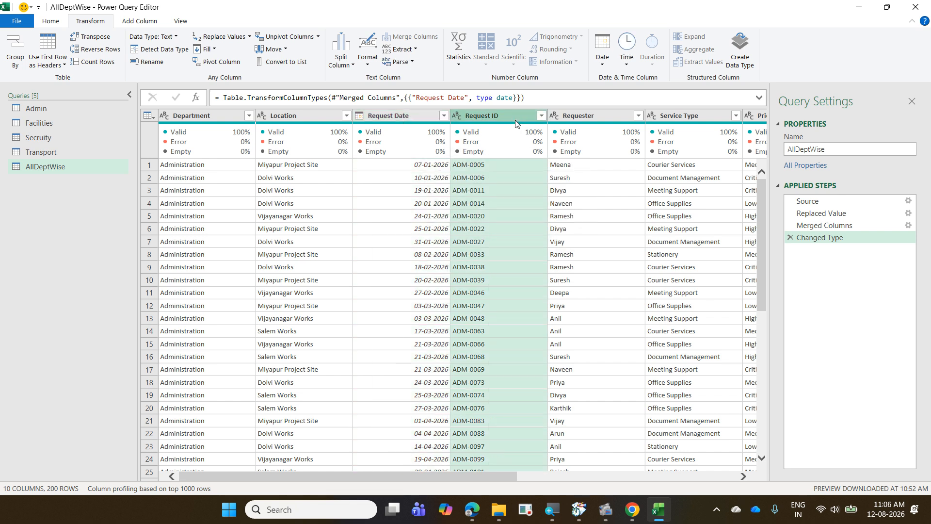
pyautogui.click(418, 115)
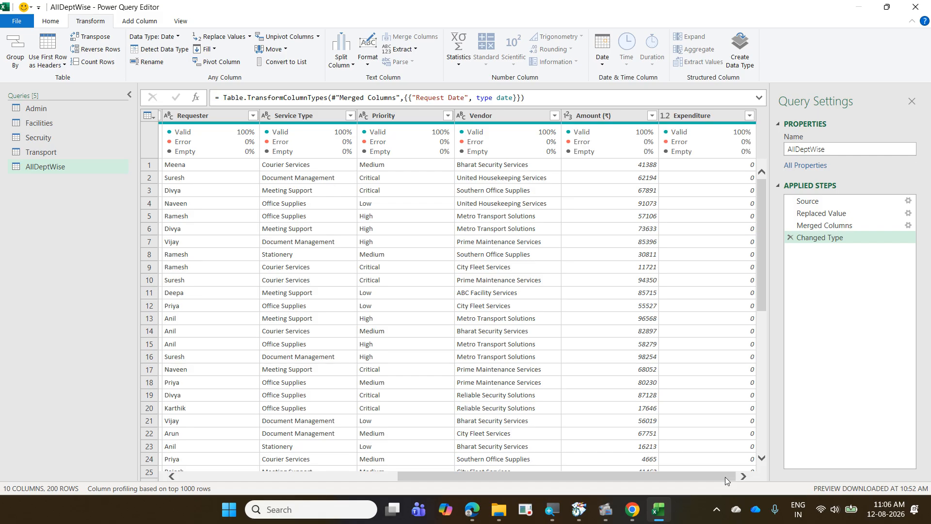
# Check the values in the Expenditure column and set its data type to Whole Number.
pyautogui.scroll(-8, 728, 295)
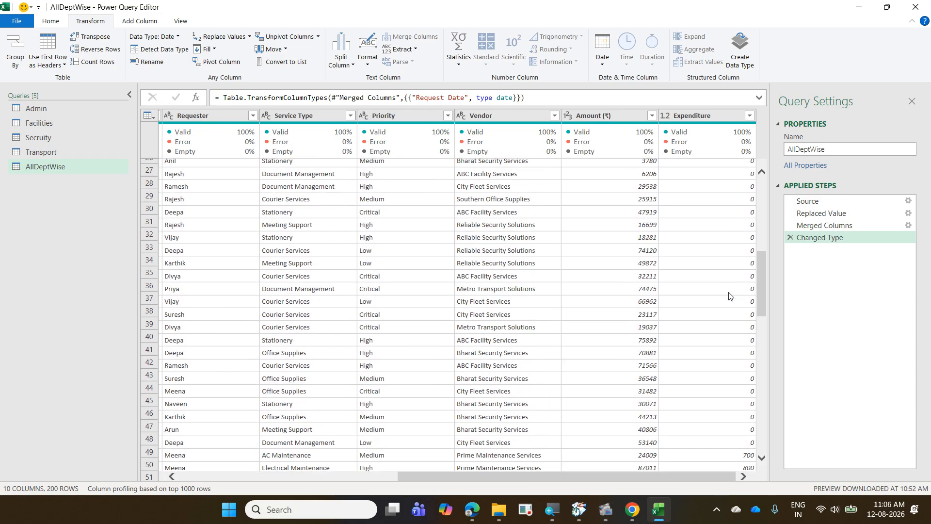
pyautogui.scroll(-20, 729, 296)
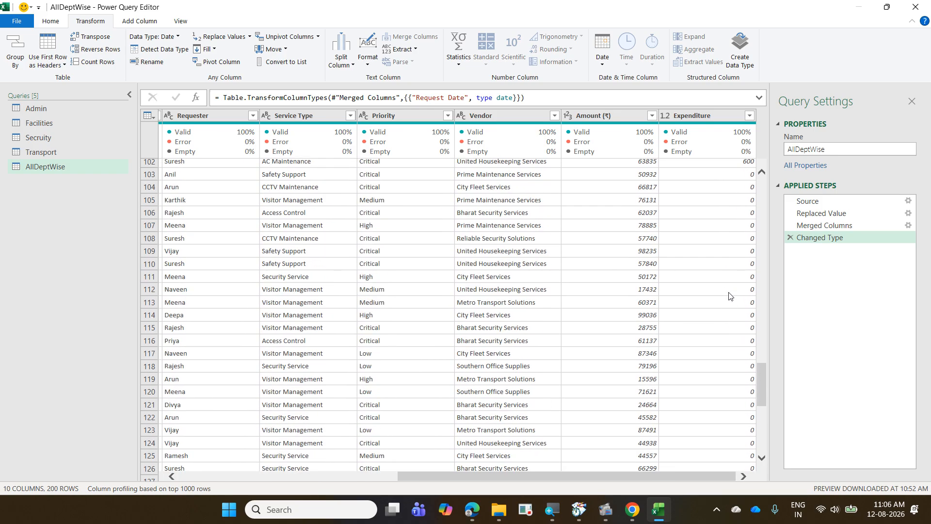
pyautogui.scroll(-20, 729, 295)
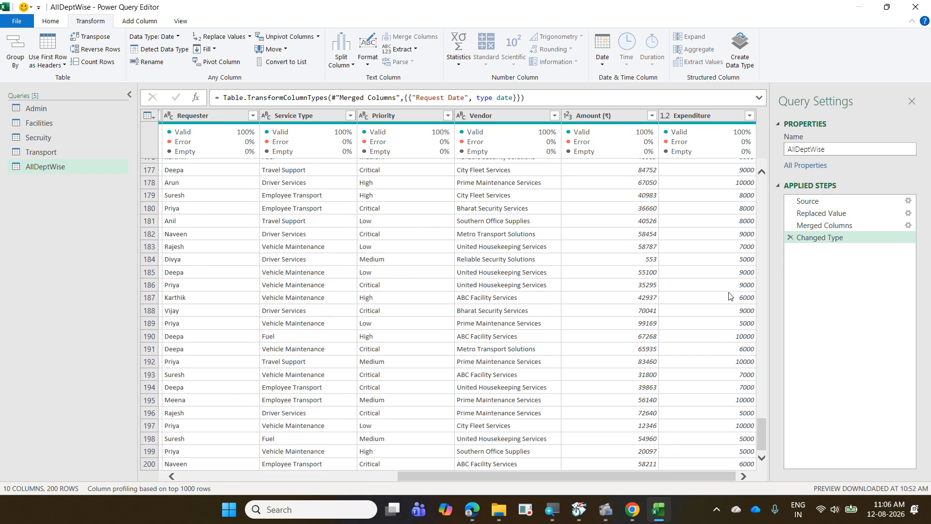
pyautogui.click(749, 117)
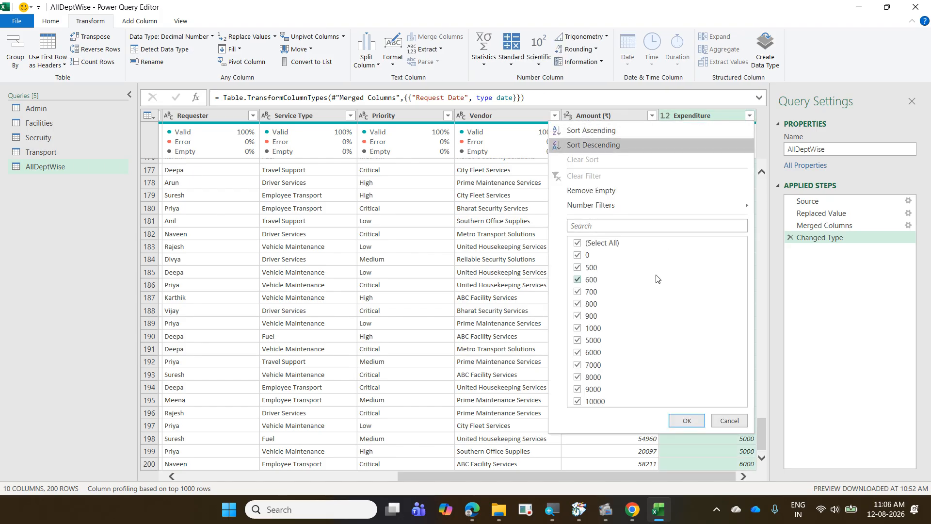
pyautogui.click(743, 424)
pyautogui.click(666, 117)
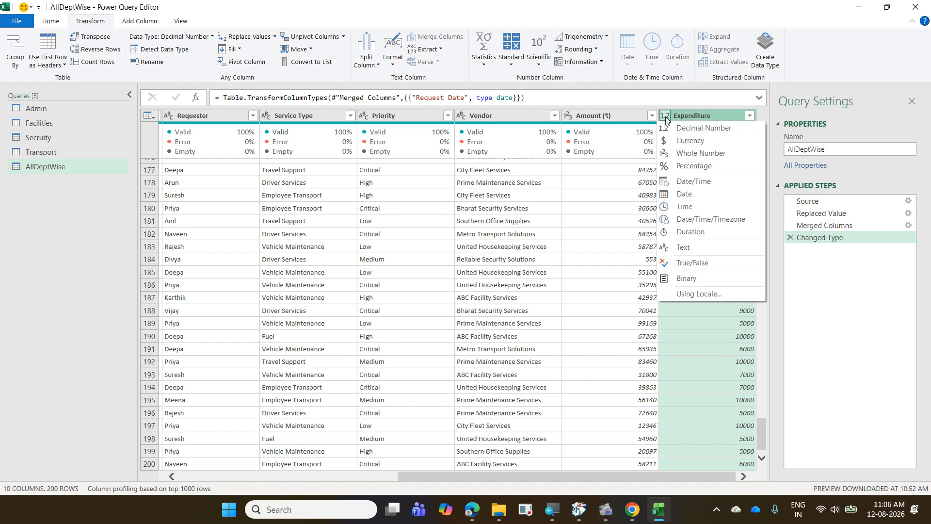
pyautogui.click(709, 153)
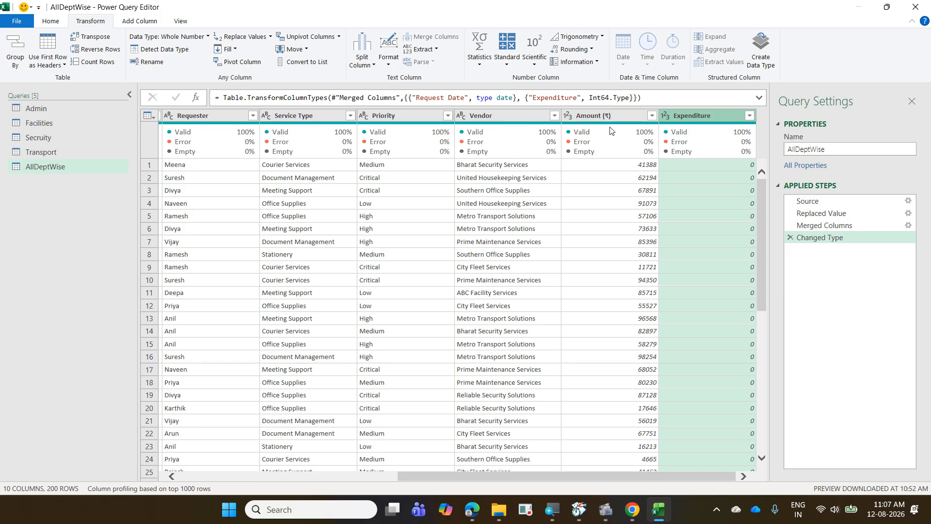
pyautogui.moveTo(610, 130)
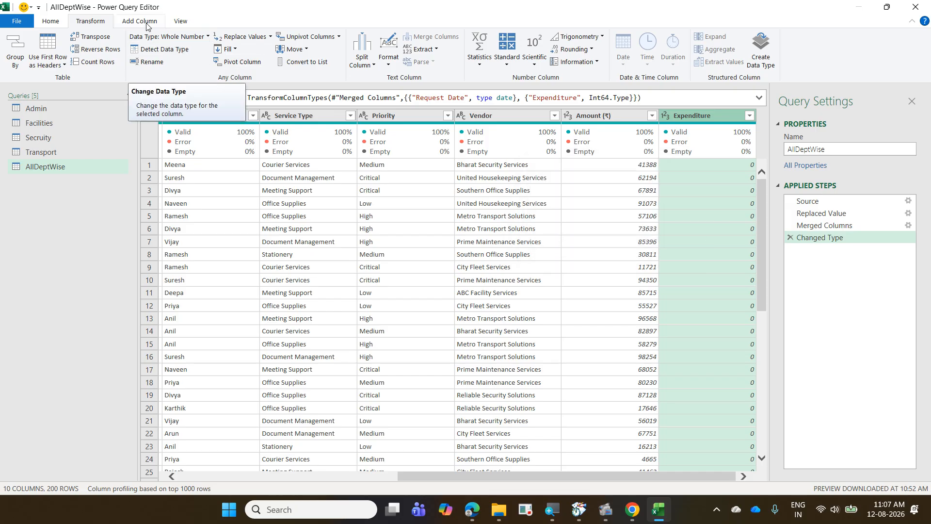
pyautogui.click(51, 21)
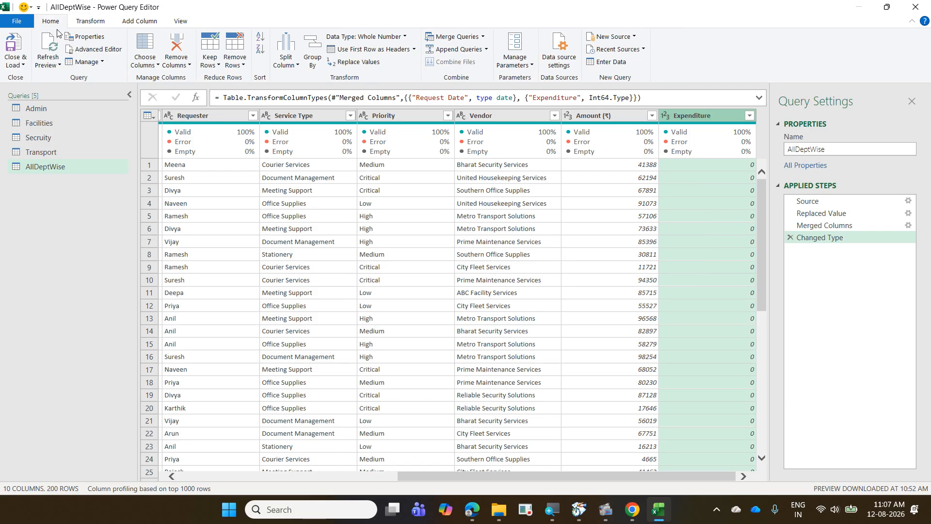
pyautogui.click(232, 65)
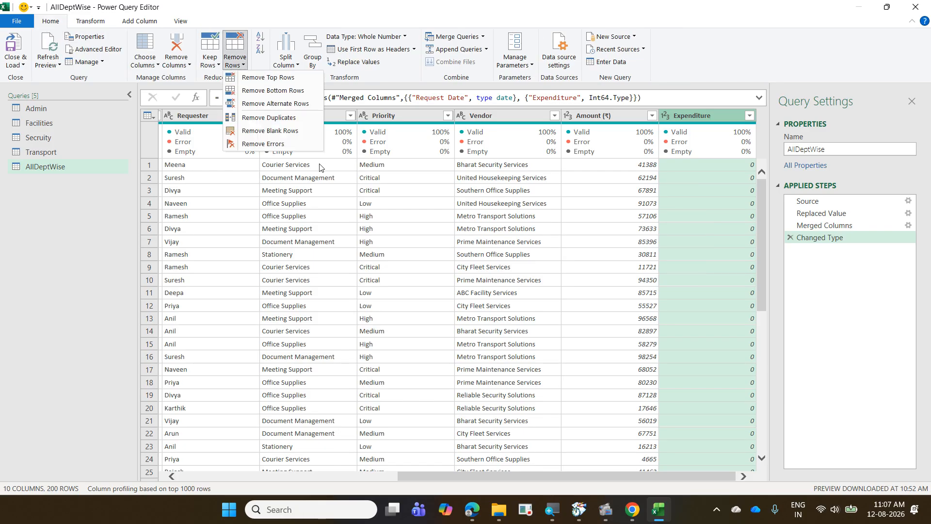
pyautogui.click(420, 13)
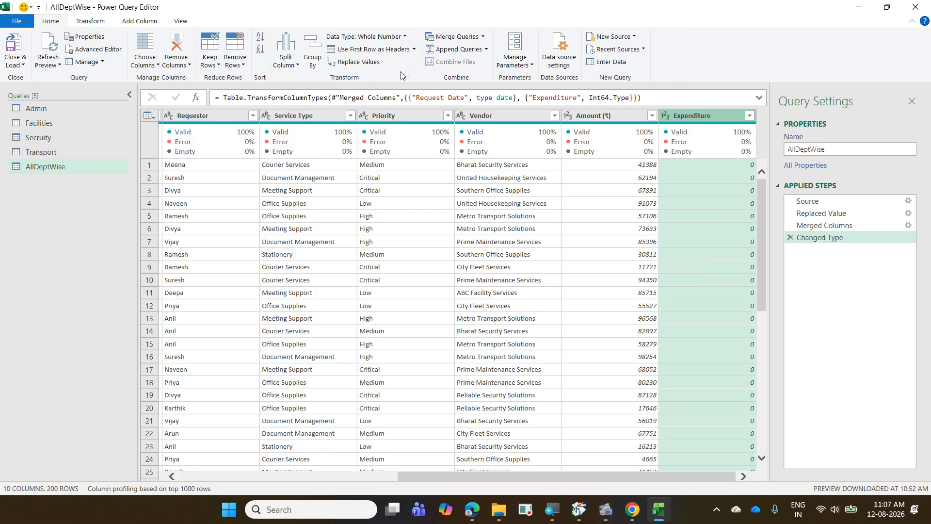
pyautogui.click(140, 47)
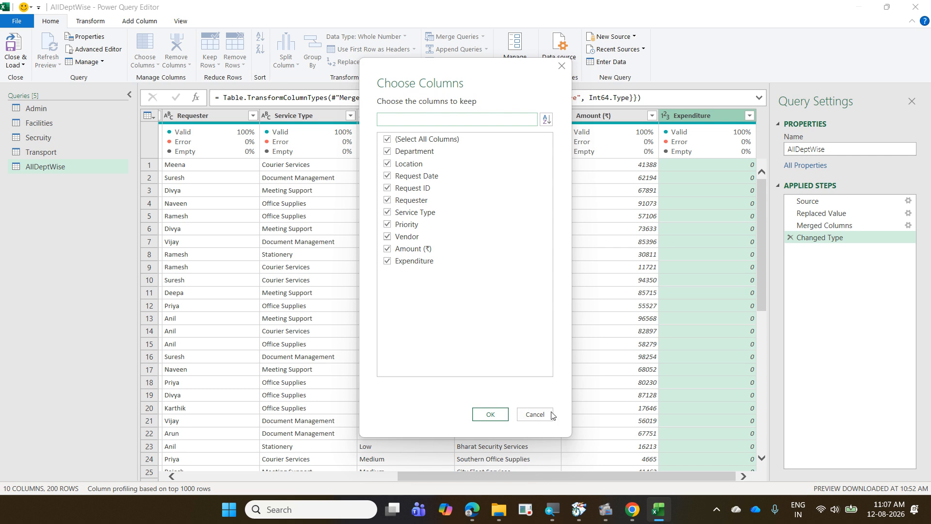
pyautogui.click(535, 415)
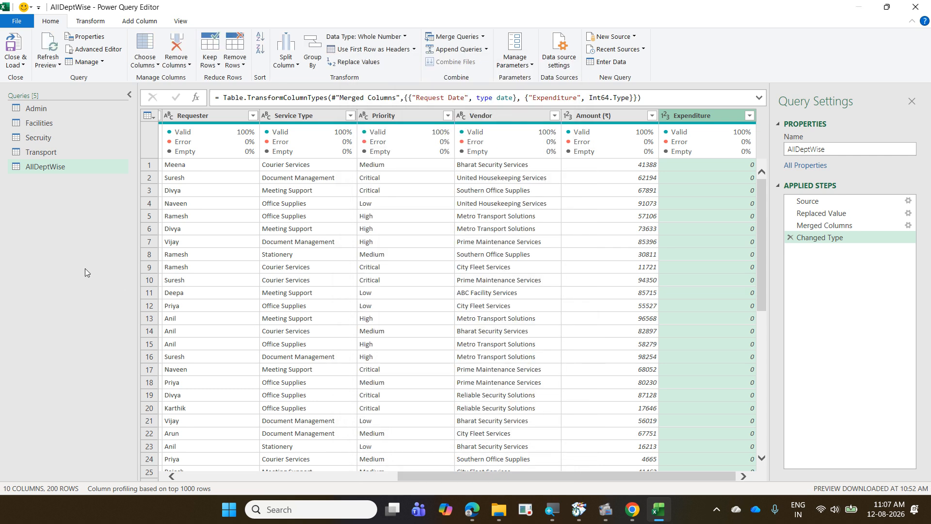
pyautogui.moveTo(2, 99)
pyautogui.mouseDown()
pyautogui.moveTo(52, 131)
pyautogui.moveTo(81, 196)
pyautogui.mouseUp()
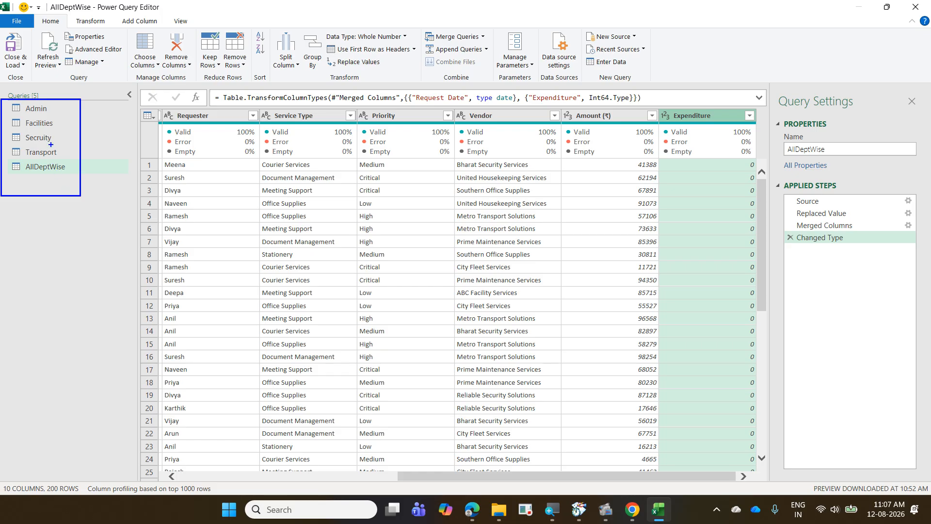
pyautogui.moveTo(7, 159); pyautogui.dragTo(74, 178)
pyautogui.moveTo(63, 108); pyautogui.dragTo(35, 159)
pyautogui.moveTo(27, 108); pyautogui.dragTo(68, 142)
pyautogui.moveTo(34, 174)
pyautogui.mouseDown()
pyautogui.moveTo(46, 183)
pyautogui.moveTo(66, 157)
pyautogui.moveTo(22, 157)
pyautogui.moveTo(14, 178)
pyautogui.moveTo(29, 182)
pyautogui.mouseUp()
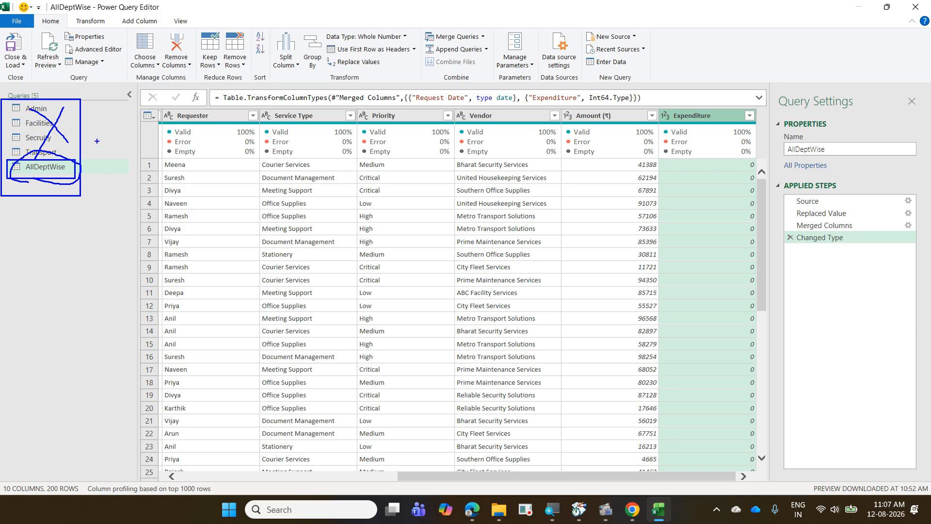
pyautogui.press('Escape')
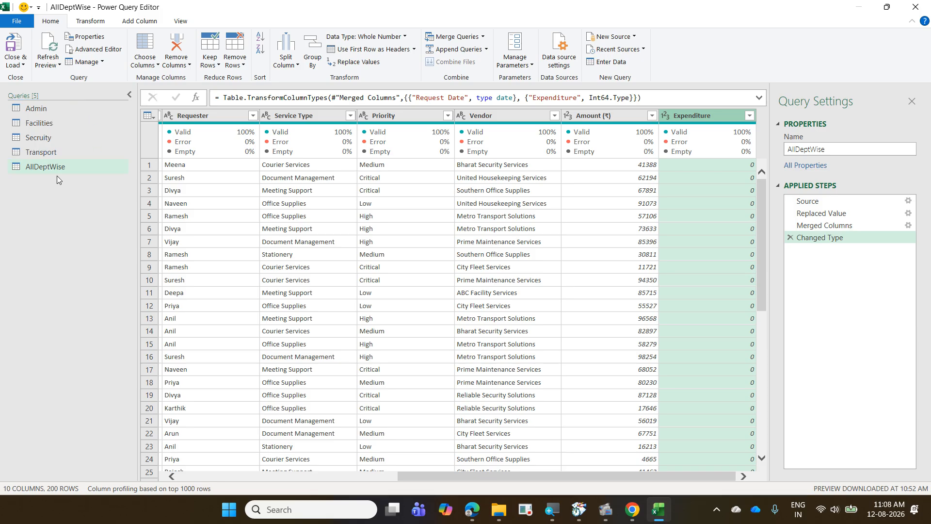
pyautogui.hotkey('ctrl', '2')
pyautogui.moveTo(5, 158); pyautogui.dragTo(82, 180)
pyautogui.moveTo(59, 103)
pyautogui.mouseDown()
pyautogui.moveTo(47, 144)
pyautogui.moveTo(73, 144)
pyautogui.mouseUp()
pyautogui.moveTo(43, 190)
pyautogui.mouseDown()
pyautogui.moveTo(74, 160)
pyautogui.moveTo(21, 155)
pyautogui.moveTo(20, 174)
pyautogui.moveTo(57, 190)
pyautogui.mouseUp()
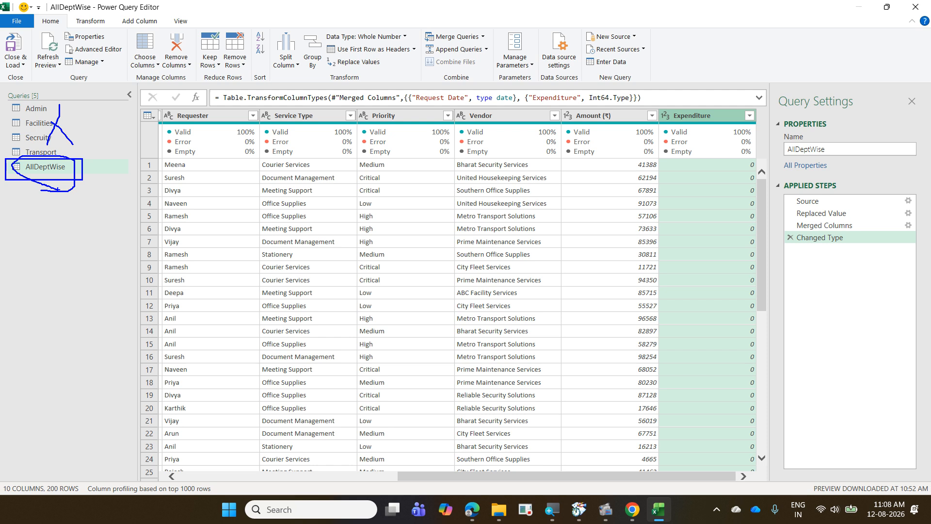
pyautogui.press('Escape')
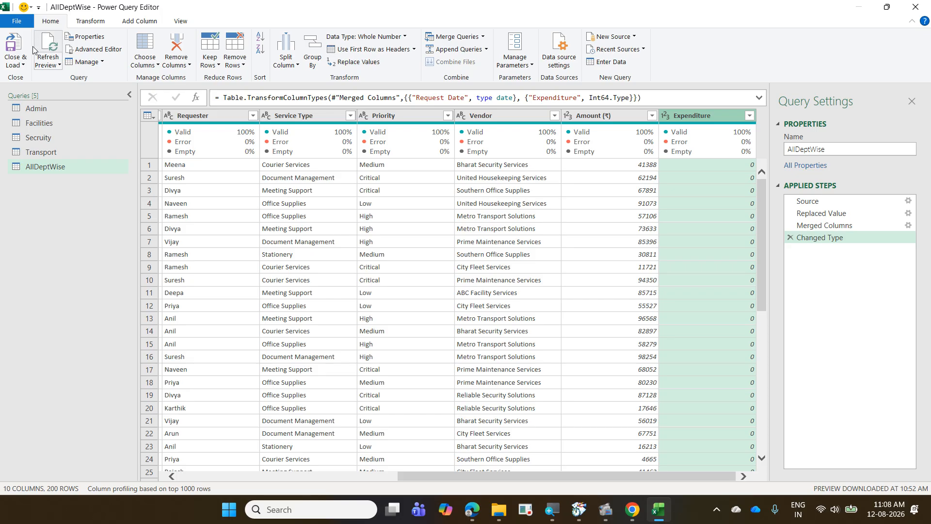
# Close the query editor and load all the queries to the workbook as Only Create Connection.
pyautogui.click(27, 62)
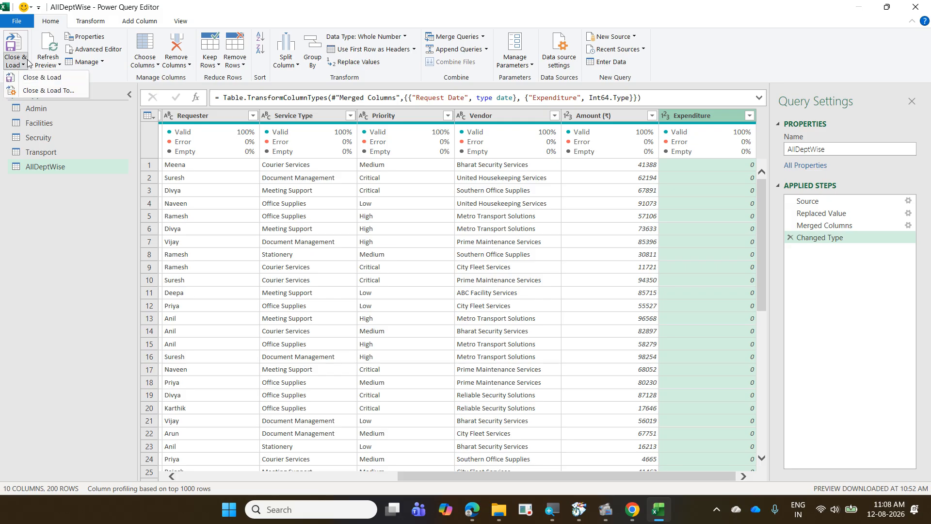
pyautogui.click(49, 91)
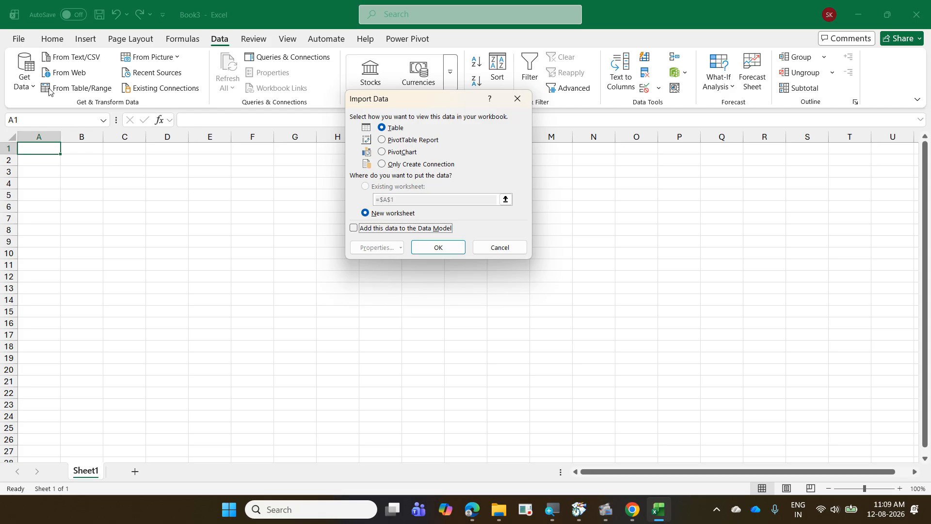
pyautogui.click(423, 168)
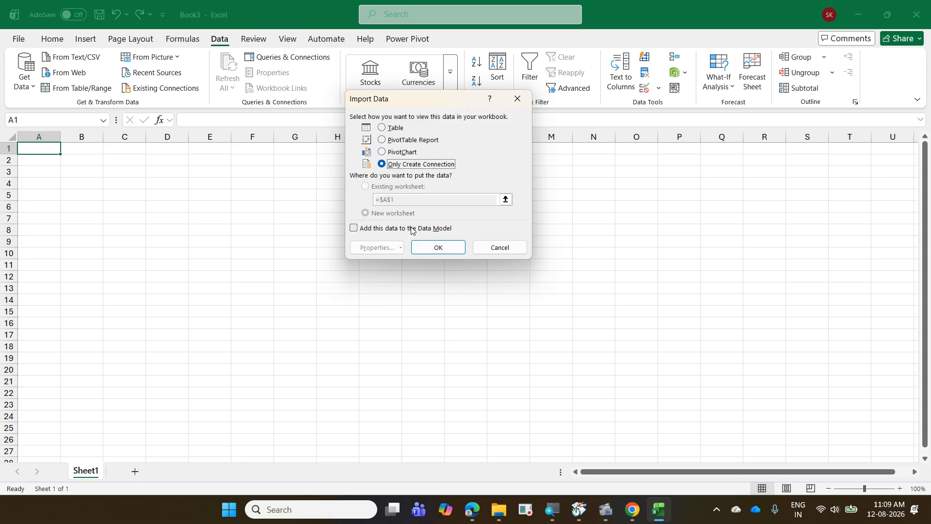
pyautogui.click(427, 245)
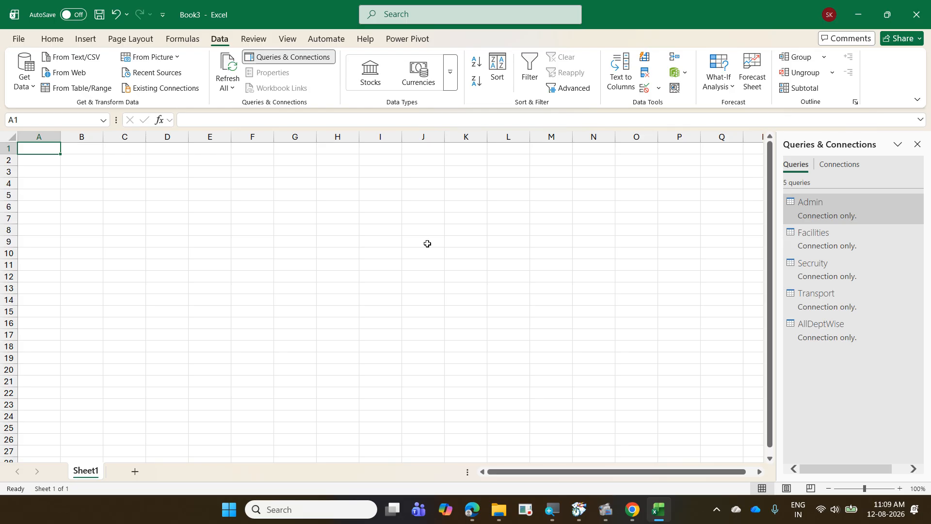
# Change the load settings of the AllDeptWise query to add its data to the Data Model, keeping it as a connection only.
pyautogui.rightClick(823, 336)
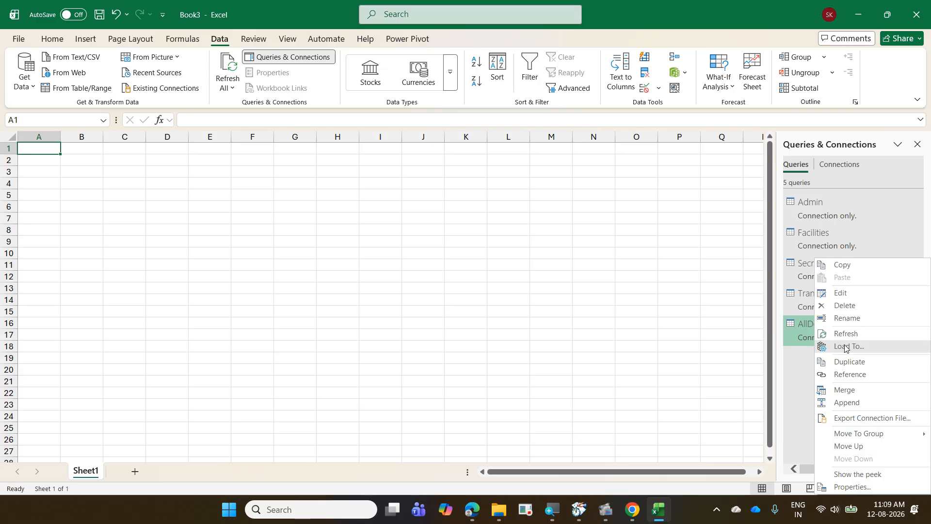
pyautogui.click(845, 347)
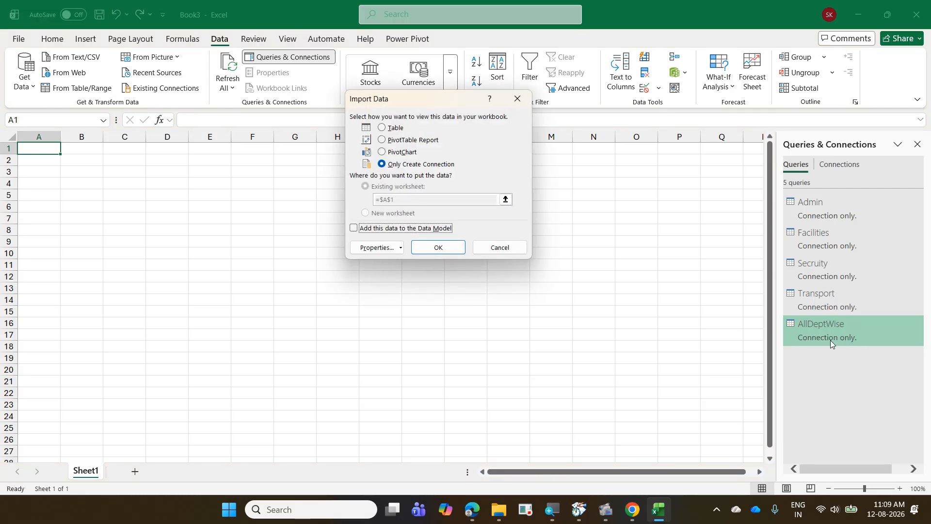
pyautogui.click(382, 235)
pyautogui.moveTo(344, 219); pyautogui.dragTo(462, 237)
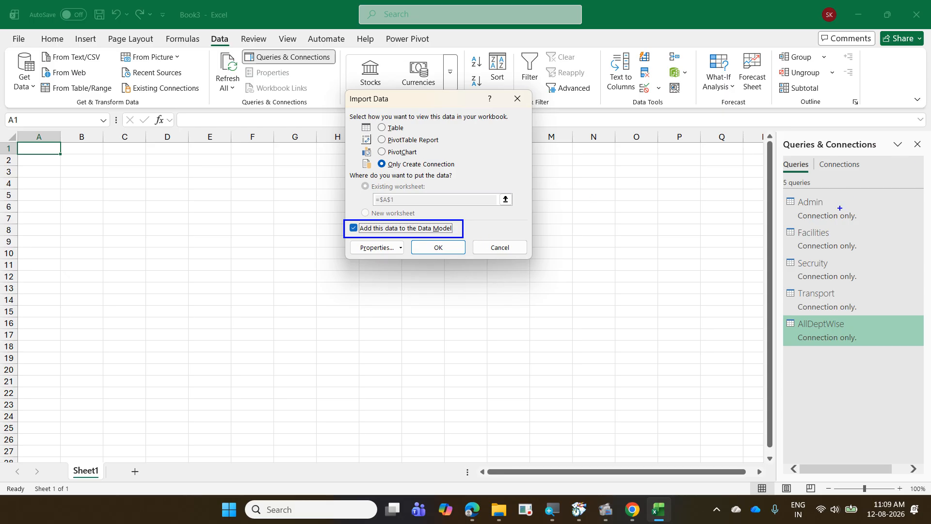
pyautogui.moveTo(830, 198); pyautogui.dragTo(866, 319)
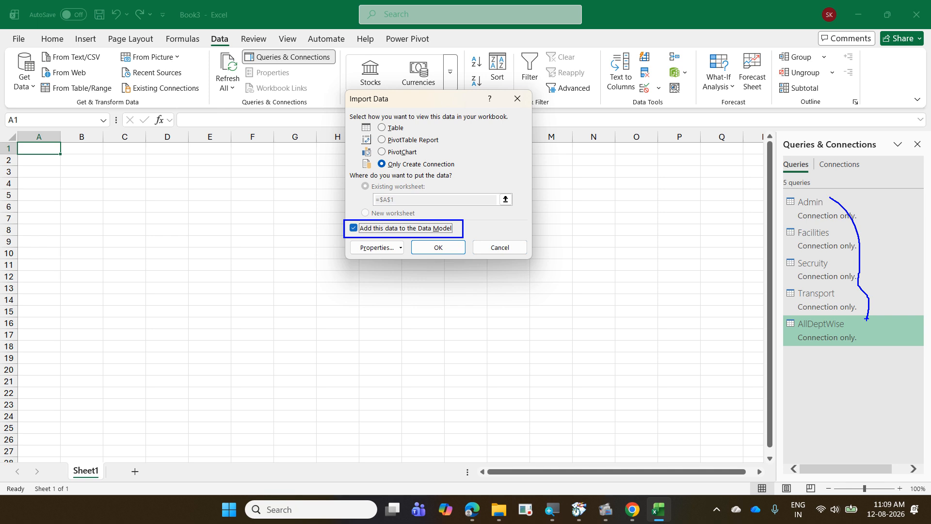
pyautogui.press('Escape')
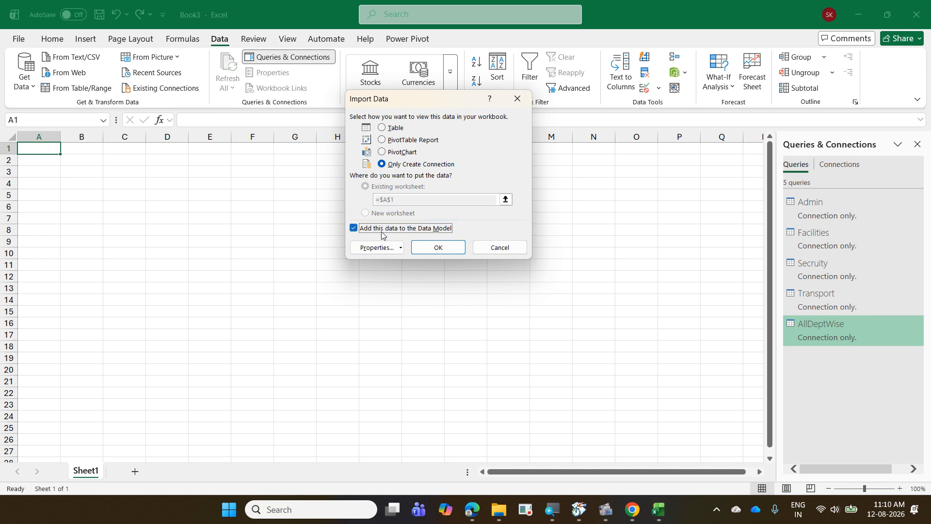
pyautogui.click(442, 250)
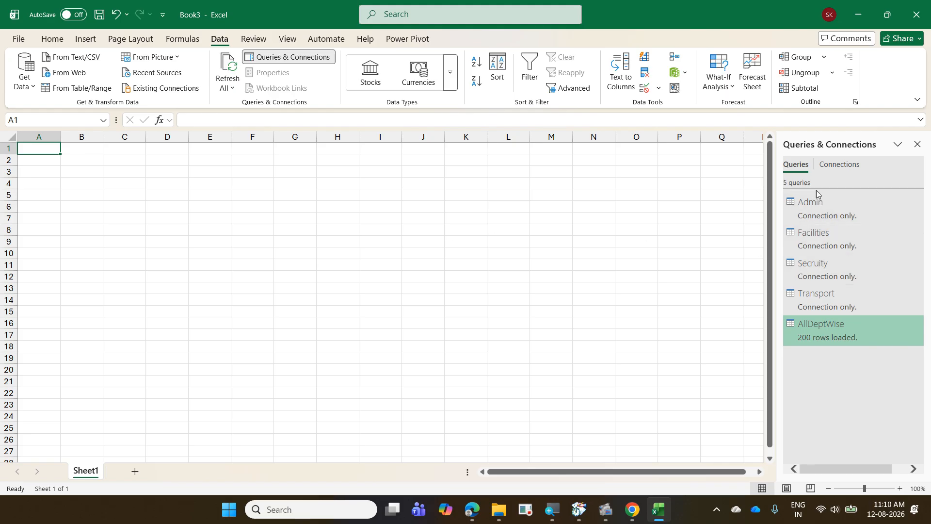
# Insert a PivotChart based on this workbook's Data Model at cell C4 of the existing Sheet1.
pyautogui.moveTo(819, 296)
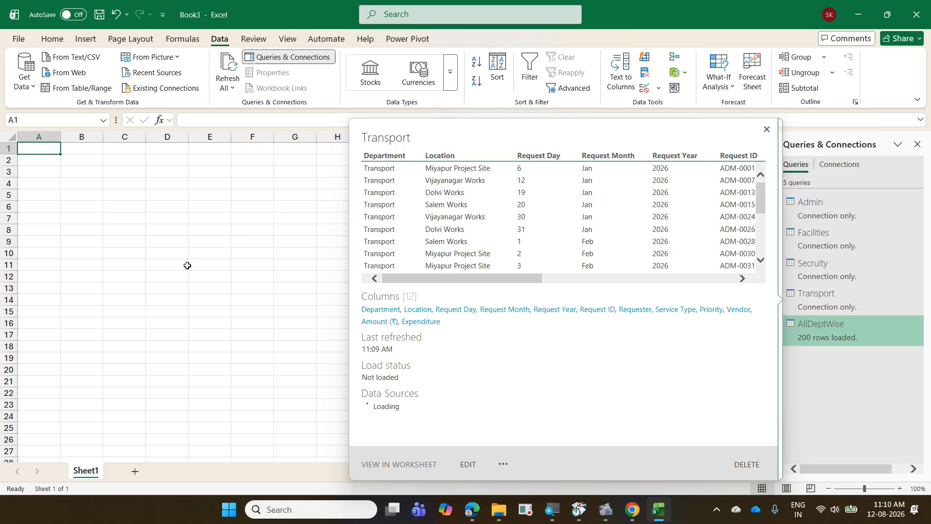
pyautogui.click(127, 183)
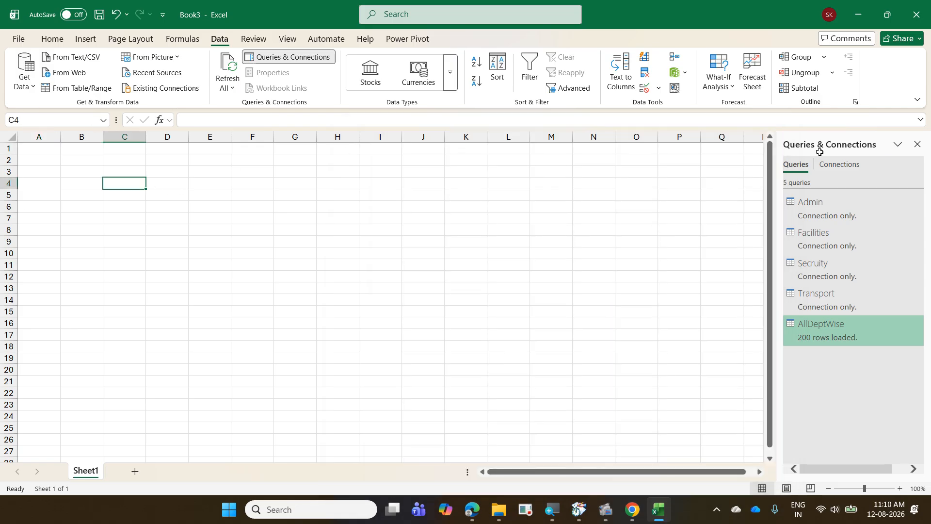
pyautogui.click(917, 145)
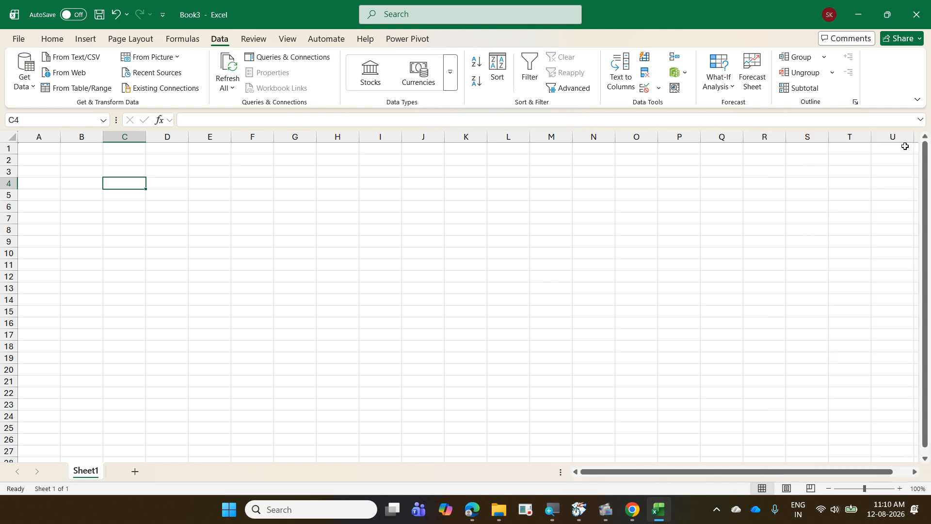
pyautogui.click(82, 39)
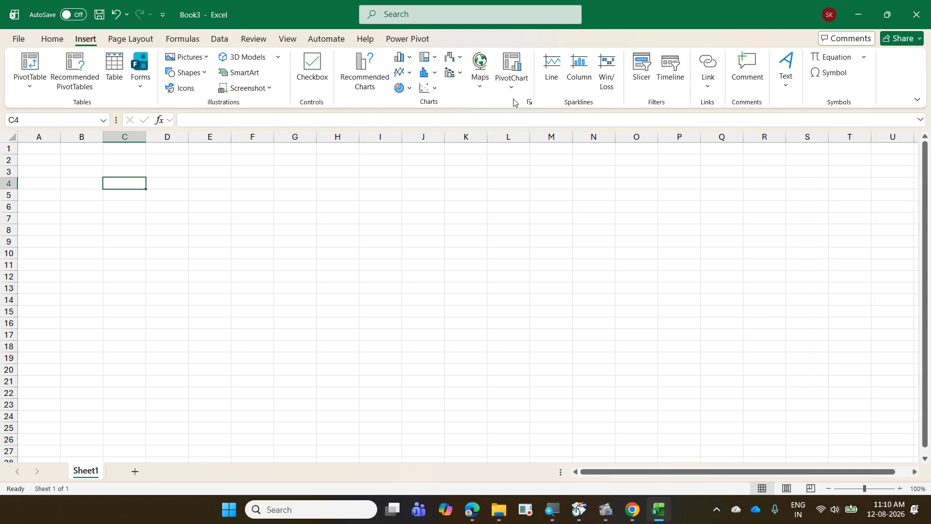
pyautogui.click(513, 96)
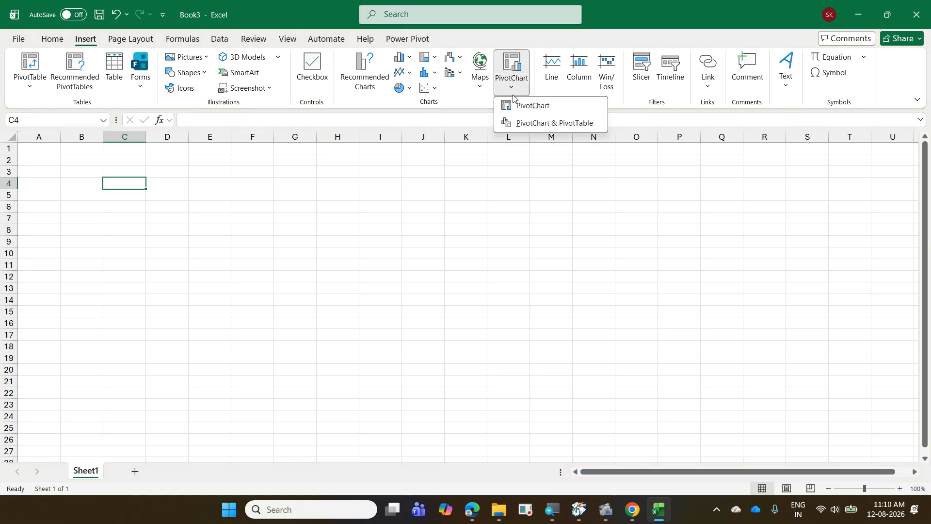
pyautogui.click(536, 106)
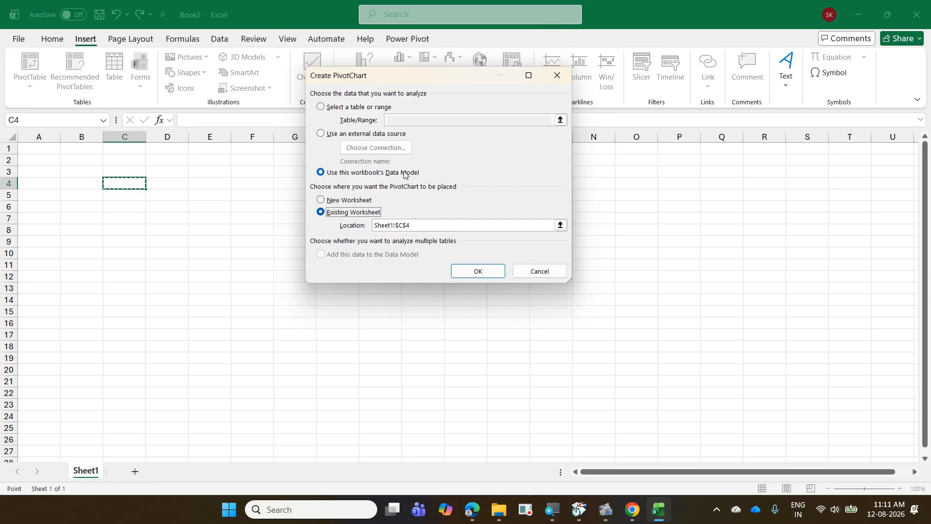
pyautogui.click(472, 270)
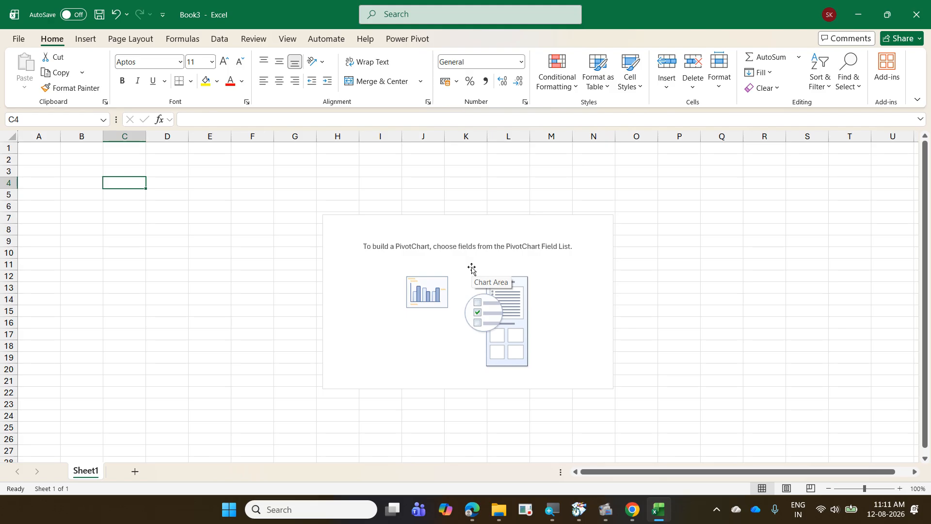
# Build the PivotChart from the AllDeptWise table with Department on the axis and Amount (₹) as the values.
pyautogui.click(472, 270)
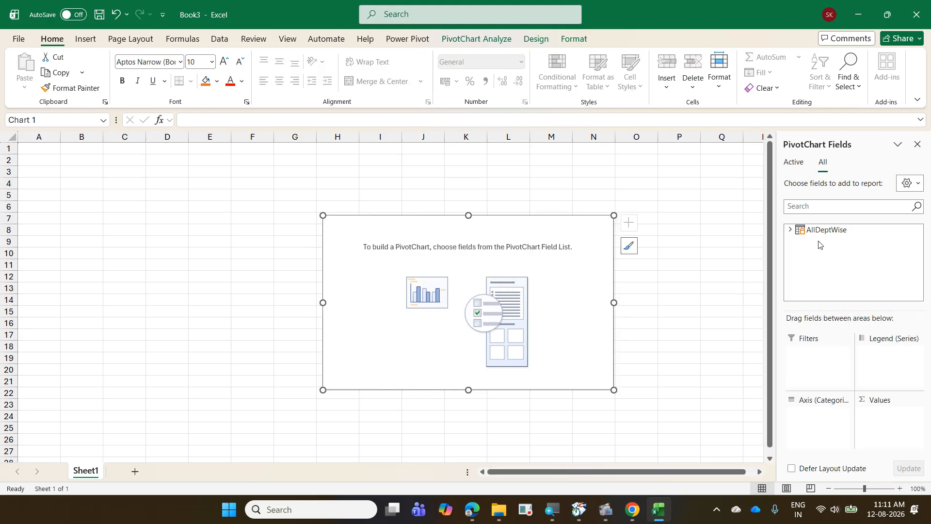
pyautogui.click(795, 228)
pyautogui.moveTo(811, 241)
pyautogui.mouseDown()
pyautogui.moveTo(853, 246)
pyautogui.moveTo(849, 214)
pyautogui.moveTo(771, 225)
pyautogui.moveTo(852, 251)
pyautogui.mouseUp()
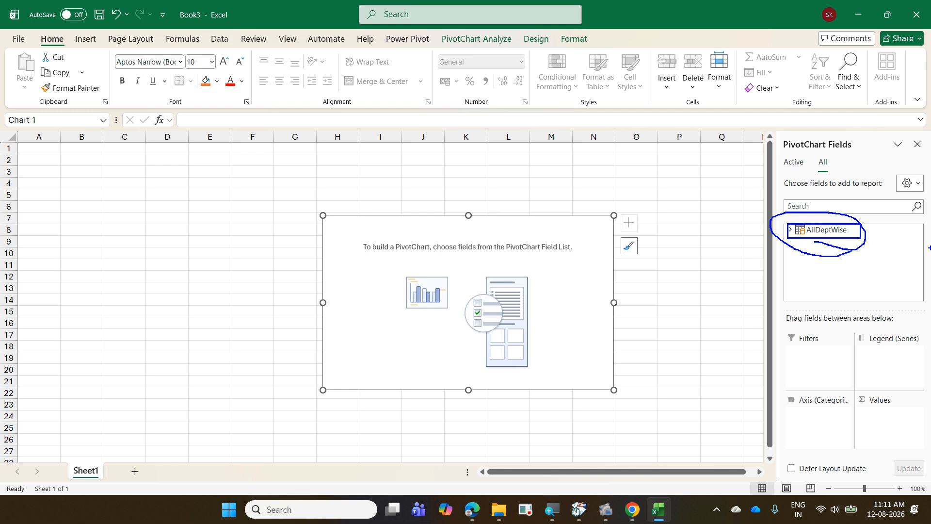
pyautogui.click(790, 229)
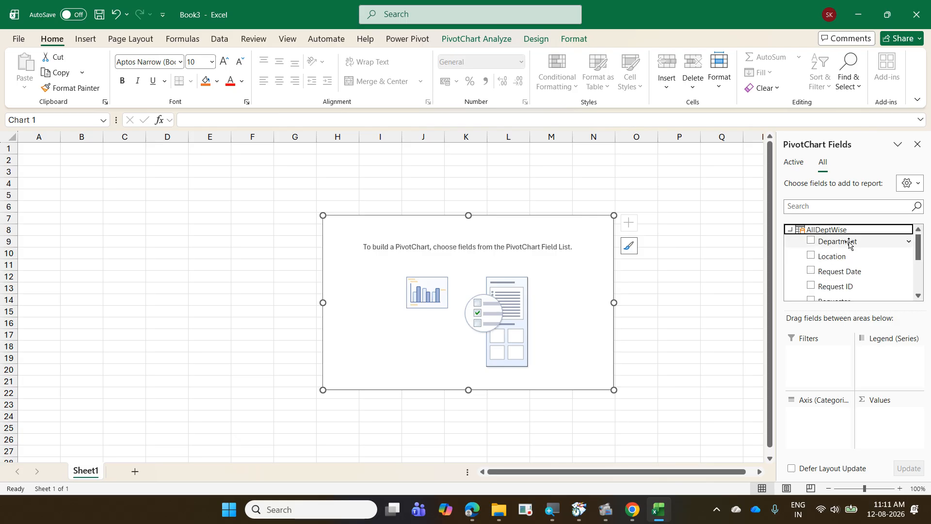
pyautogui.moveTo(848, 242); pyautogui.dragTo(813, 425)
pyautogui.scroll(-3, 868, 273)
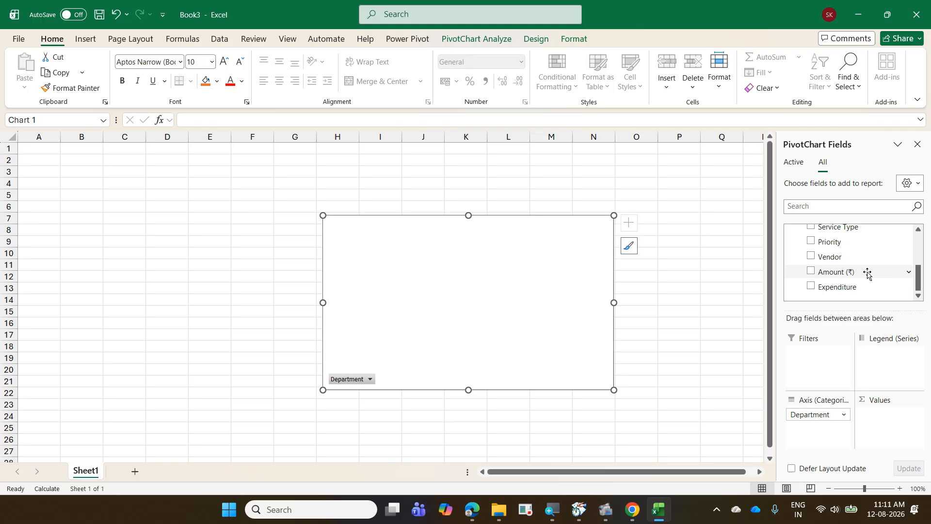
pyautogui.moveTo(868, 274)
pyautogui.mouseDown()
pyautogui.moveTo(875, 358)
pyautogui.moveTo(891, 402)
pyautogui.moveTo(882, 413)
pyautogui.mouseUp()
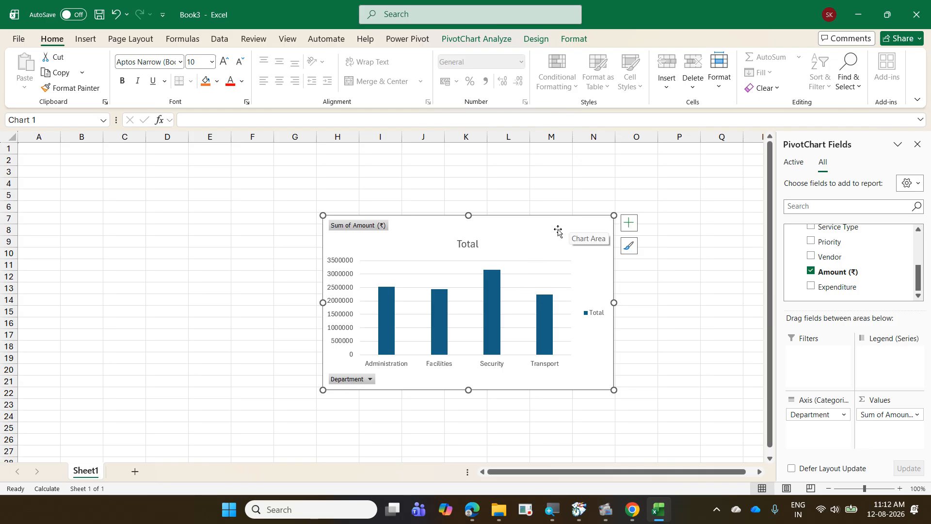
# Change the PivotChart's chart type to Pie.
pyautogui.click(534, 46)
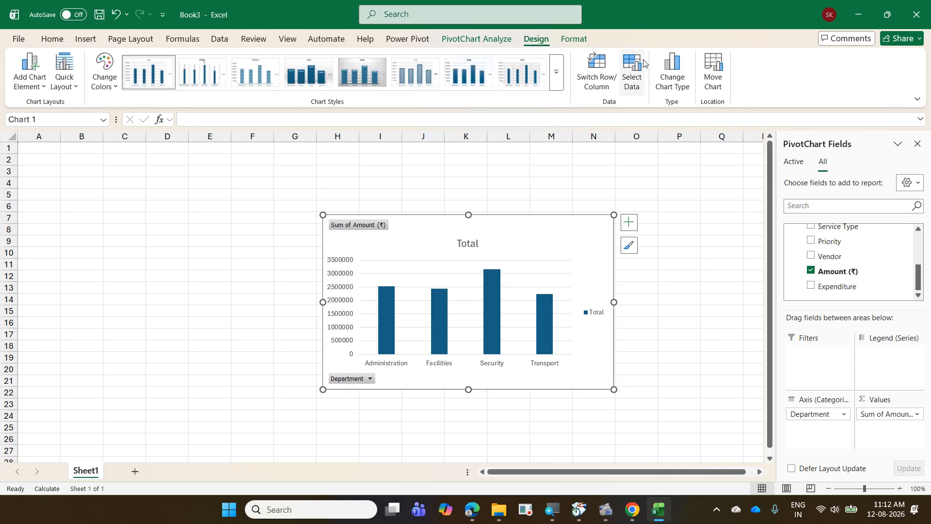
pyautogui.click(669, 83)
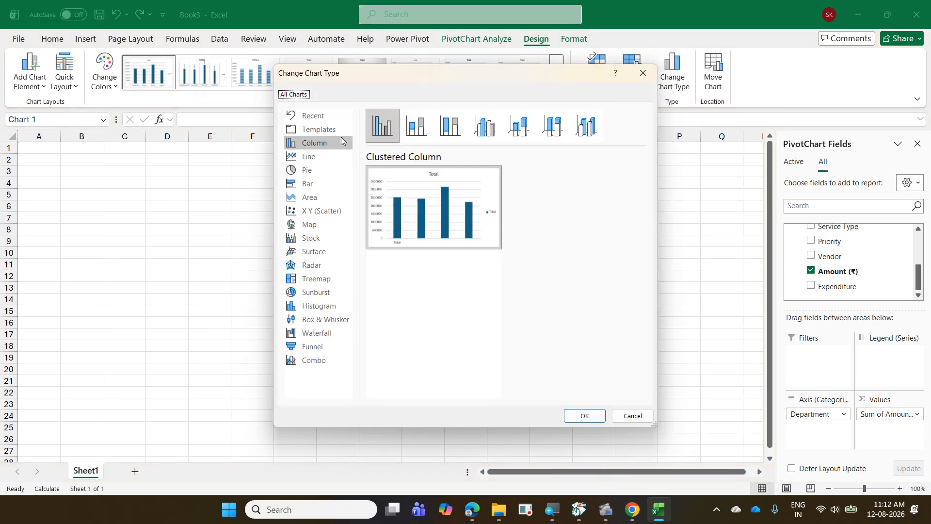
pyautogui.click(334, 176)
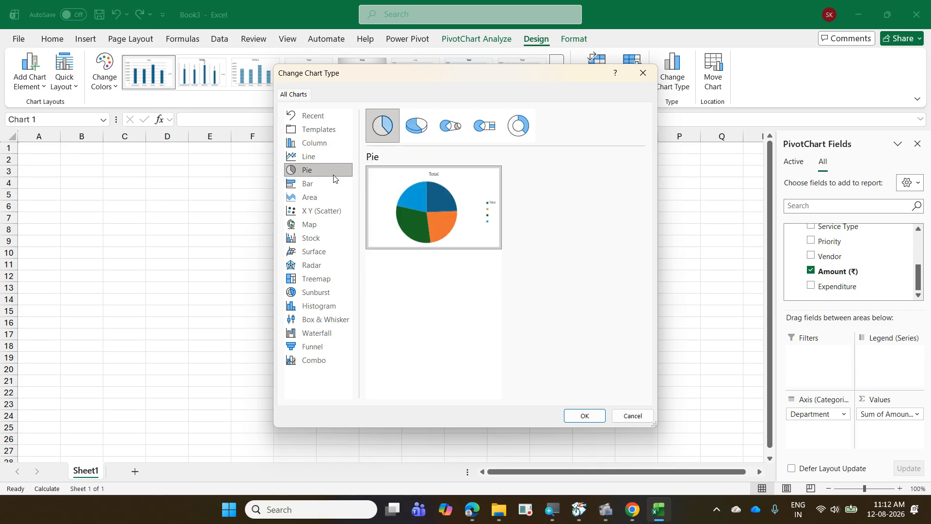
pyautogui.click(587, 418)
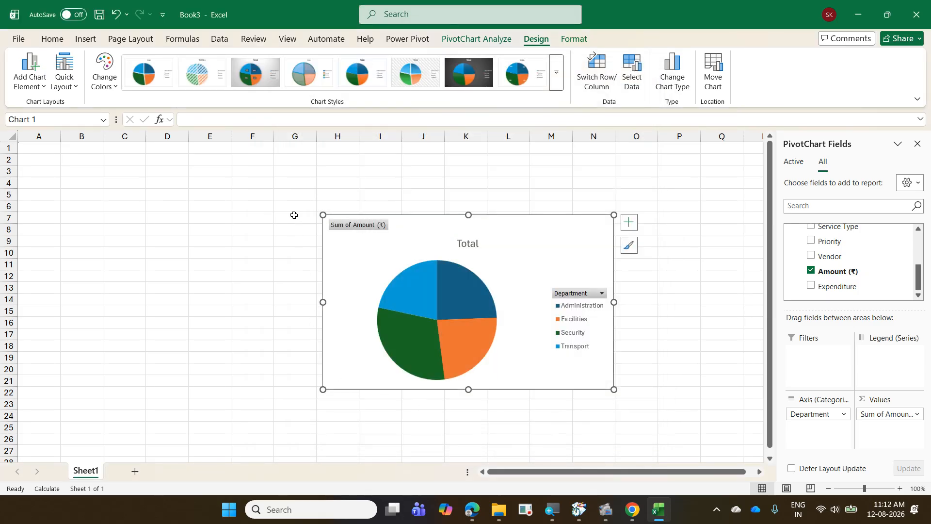
# Enlarge the pie chart to span about C3 to N21 and add data labels to its slices.
pyautogui.moveTo(322, 215); pyautogui.dragTo(111, 166)
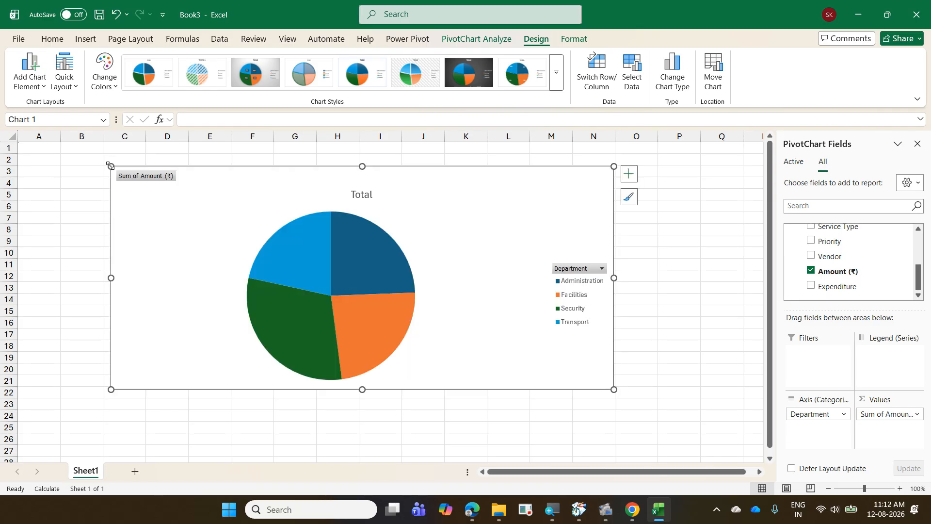
pyautogui.click(633, 175)
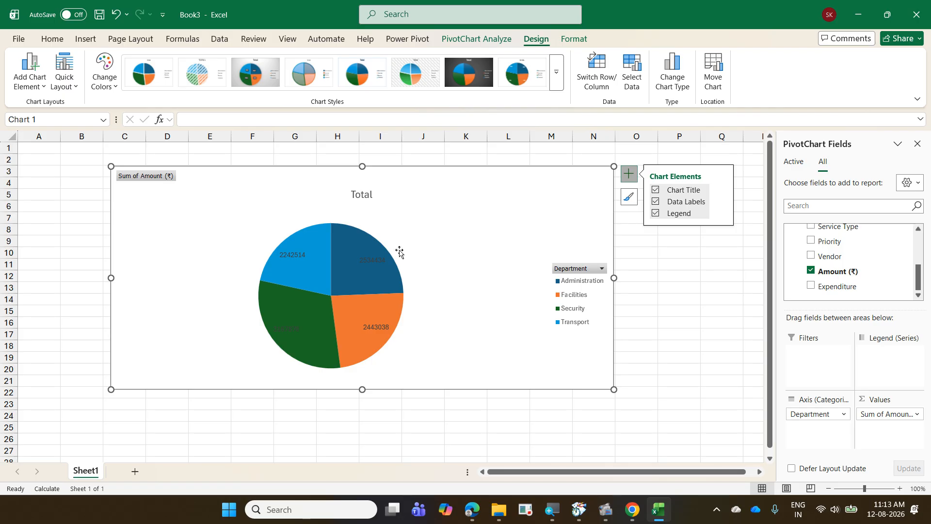
pyautogui.rightClick(367, 245)
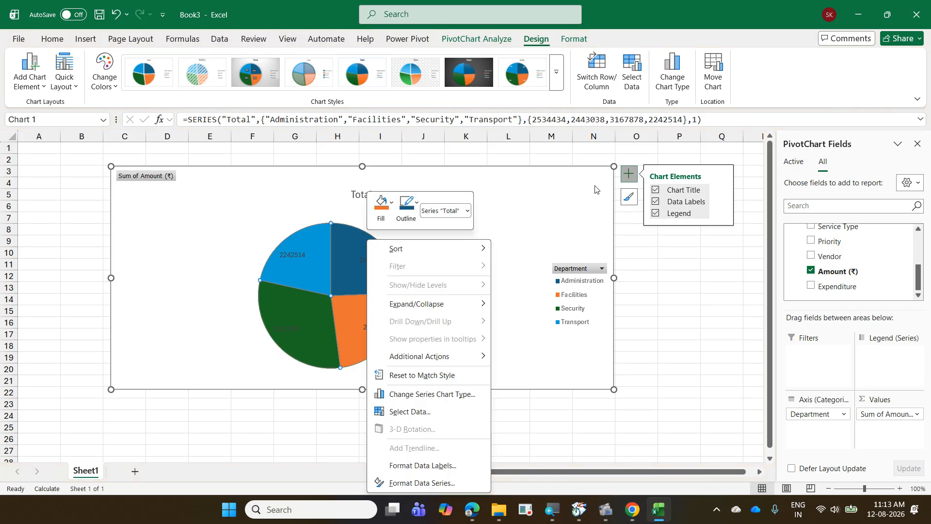
pyautogui.press('Escape')
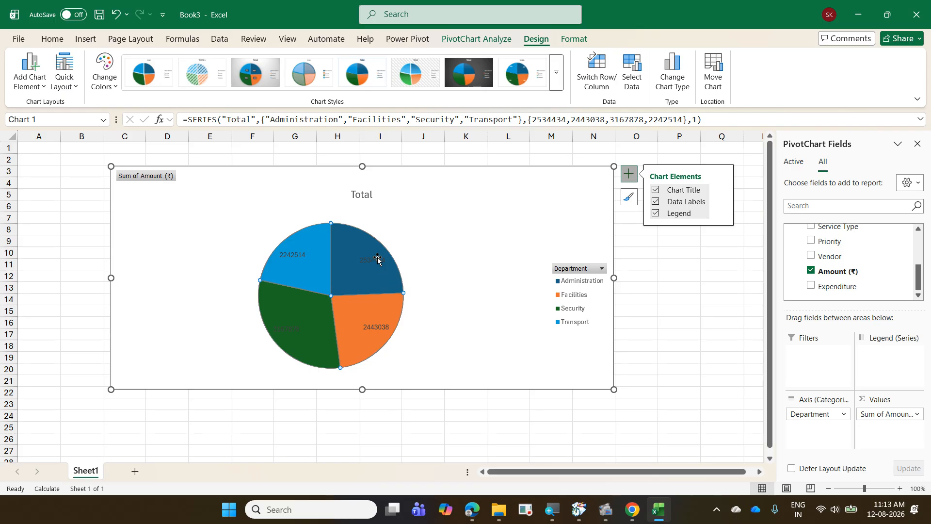
pyautogui.click(416, 379)
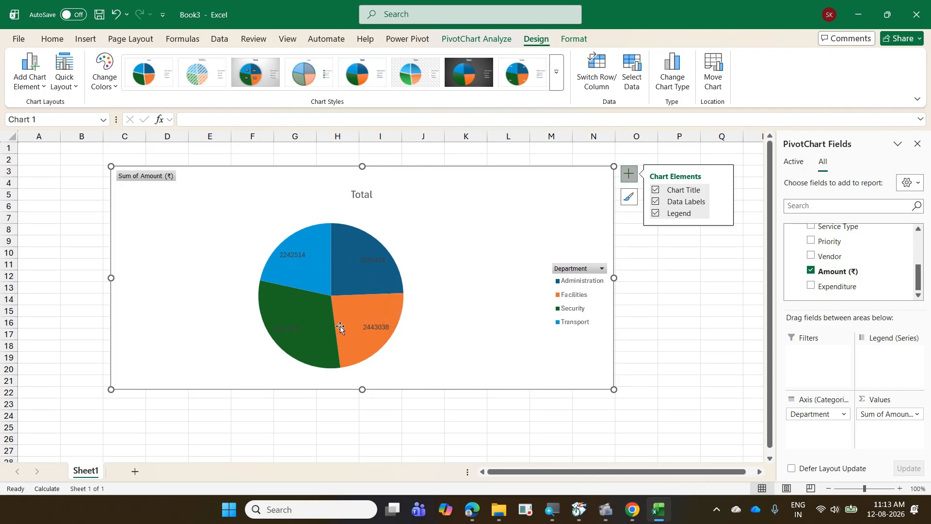
# Examine the value field settings of the chart's Sum of Amount (₹) field and the summary calculations offered, leaving them unchanged.
pyautogui.moveTo(356, 285)
pyautogui.click(917, 415)
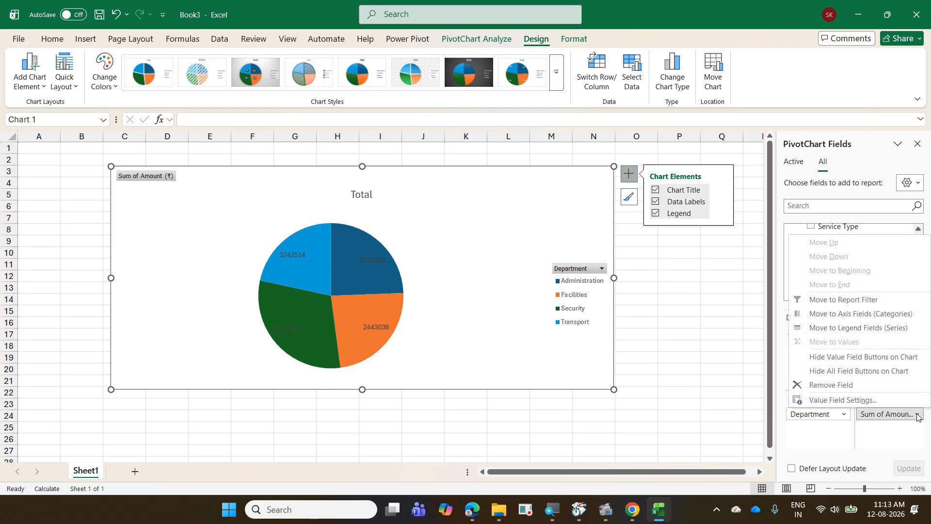
pyautogui.click(868, 406)
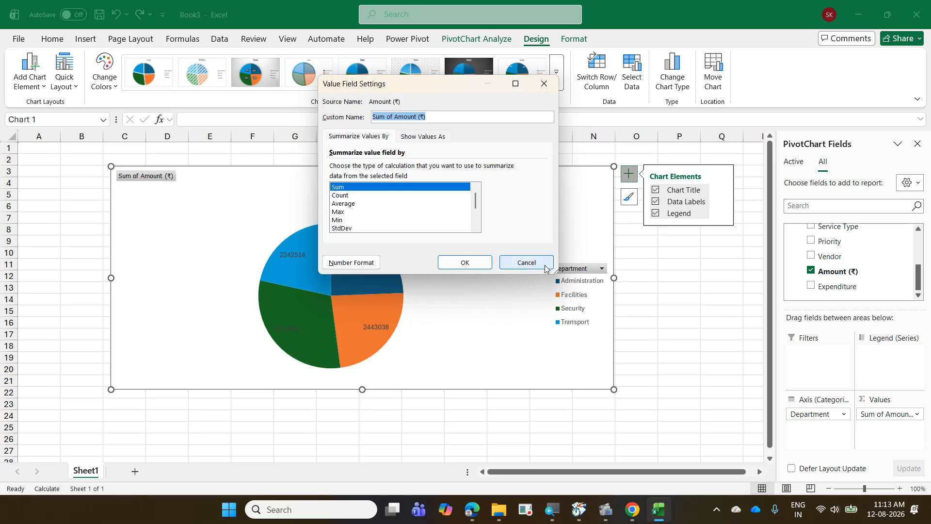
pyautogui.click(528, 263)
pyautogui.rightClick(368, 242)
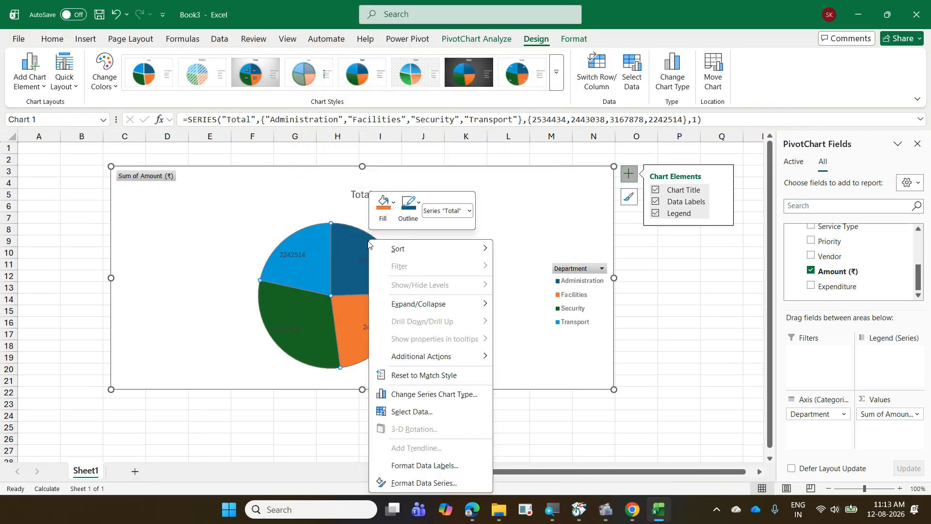
pyautogui.click(557, 208)
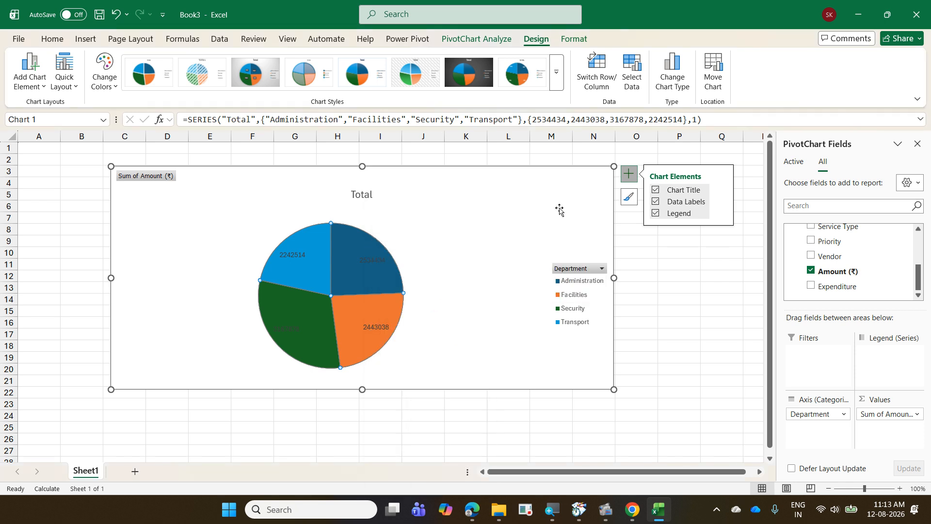
pyautogui.click(917, 413)
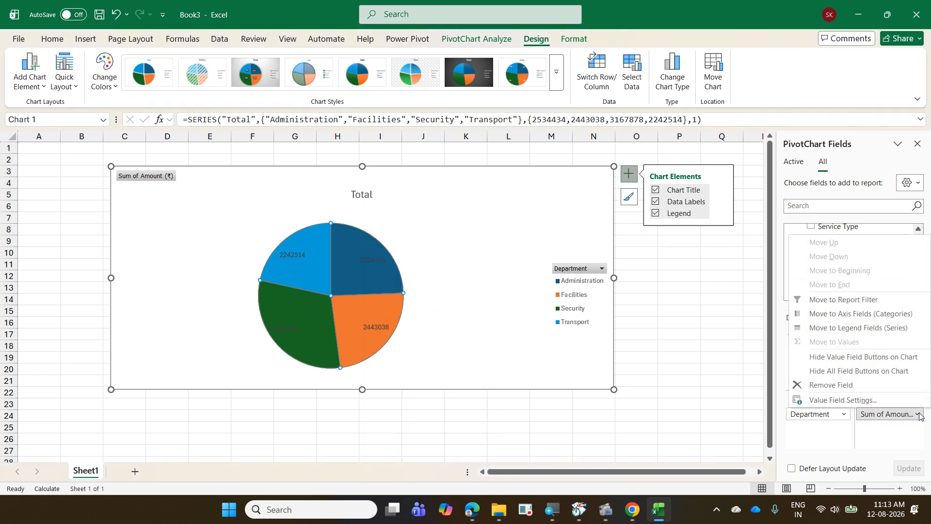
pyautogui.click(877, 401)
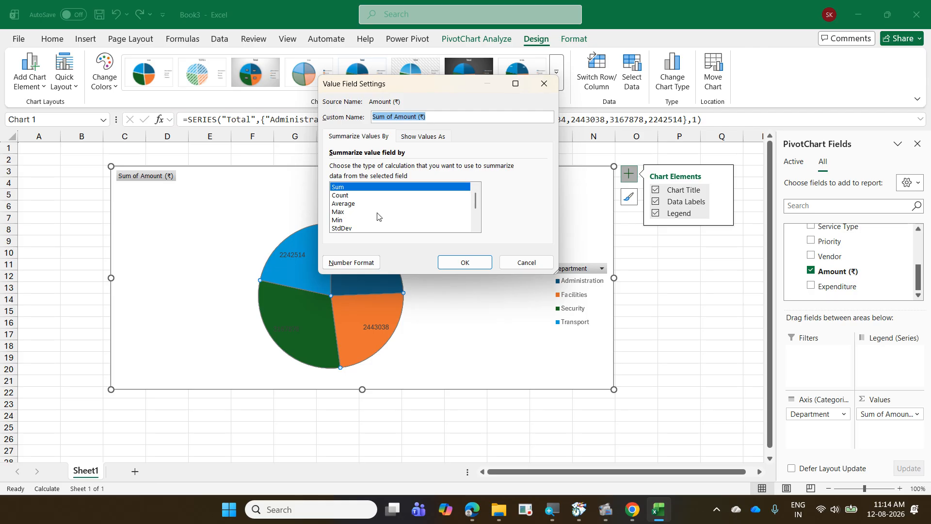
pyautogui.click(512, 266)
pyautogui.click(540, 357)
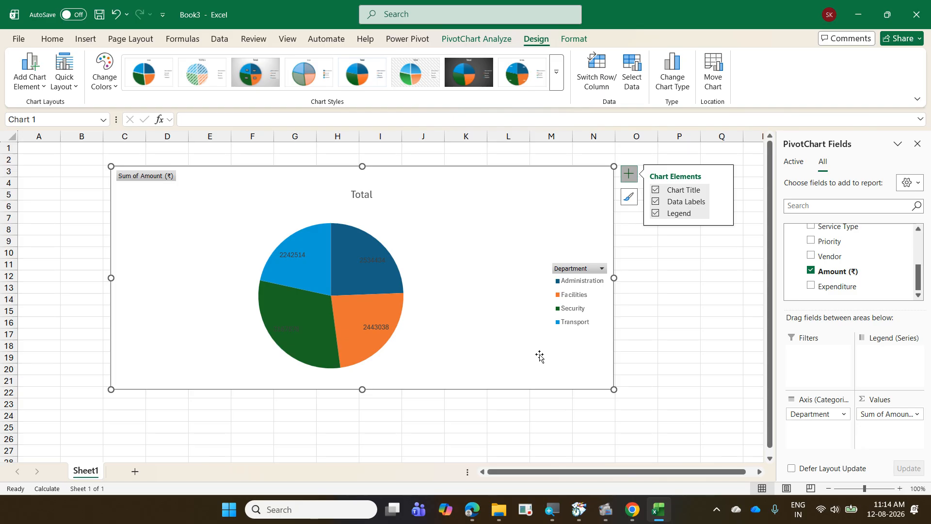
# Save the workbook as "09 AdminOperations with PQ" in the folder D:\CorporateTraining\2026-08-11 Toshiba Excel Level 2.
pyautogui.click(19, 42)
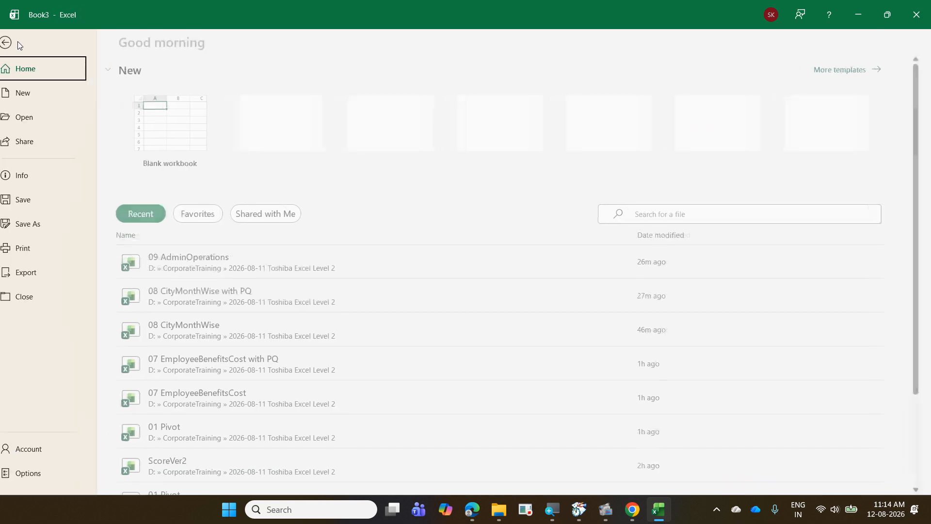
pyautogui.click(58, 226)
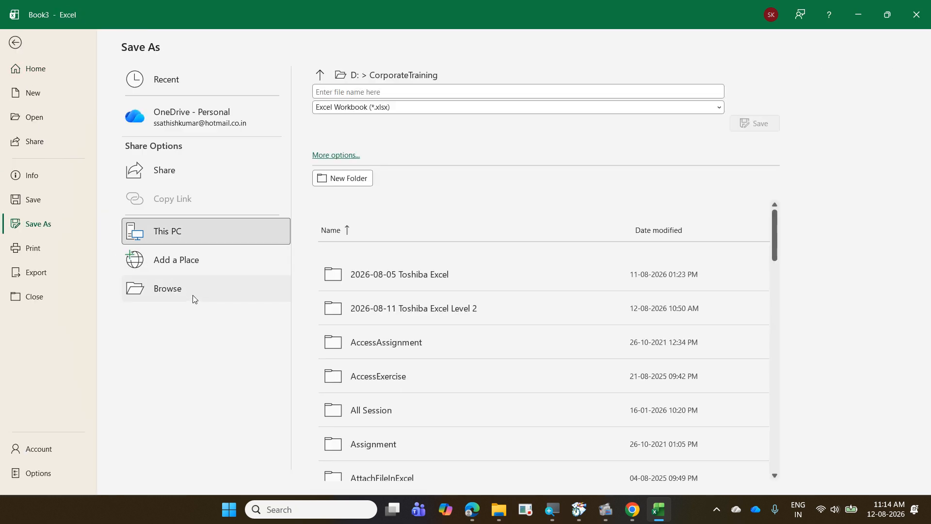
pyautogui.click(193, 299)
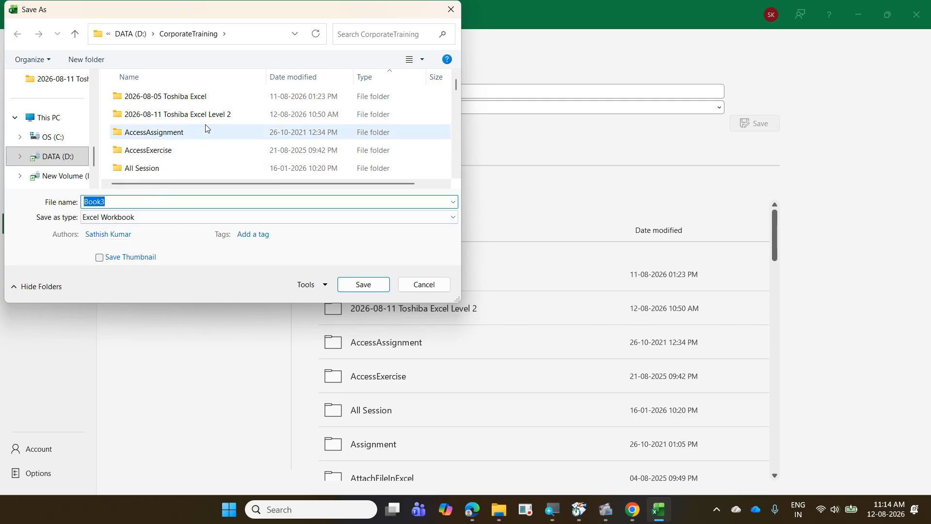
pyautogui.doubleClick(205, 115)
pyautogui.scroll(-3, 216, 132)
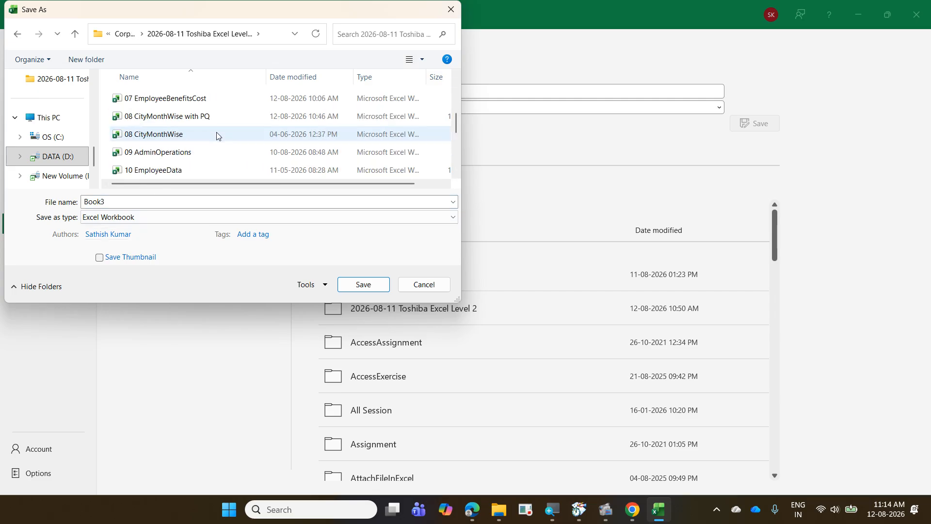
pyautogui.scroll(-1, 217, 136)
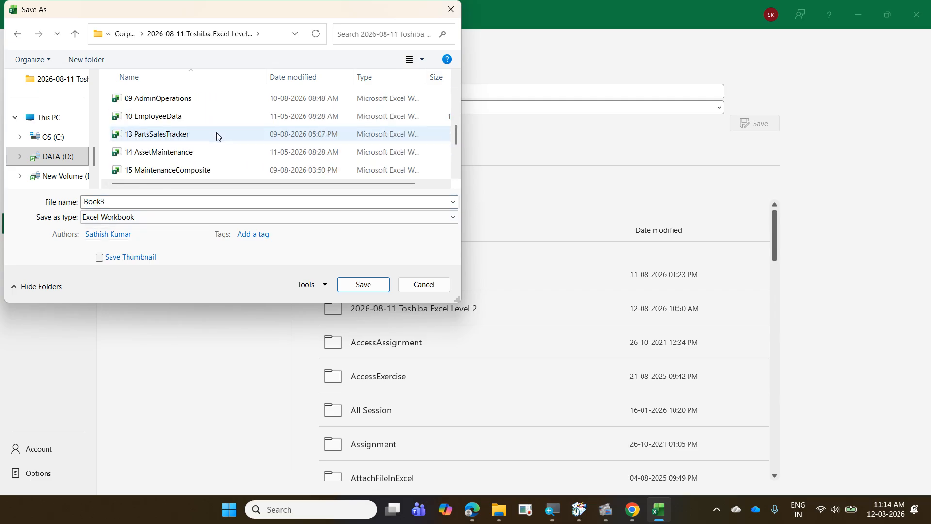
pyautogui.click(215, 100)
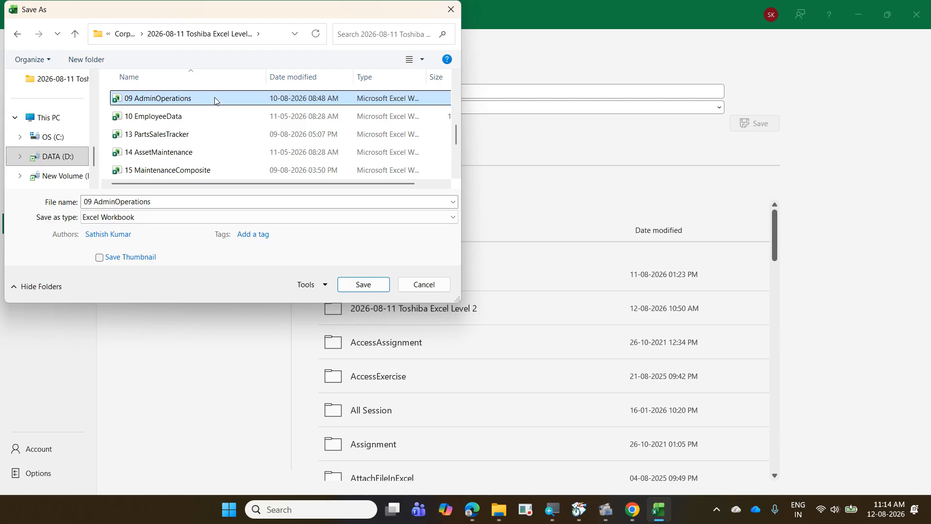
pyautogui.click(184, 201)
pyautogui.click(185, 202)
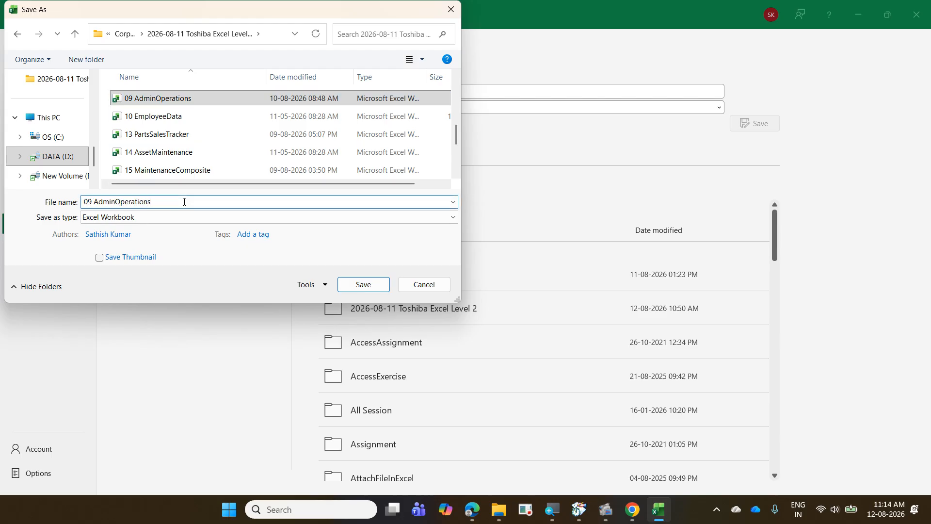
pyautogui.write('with ')
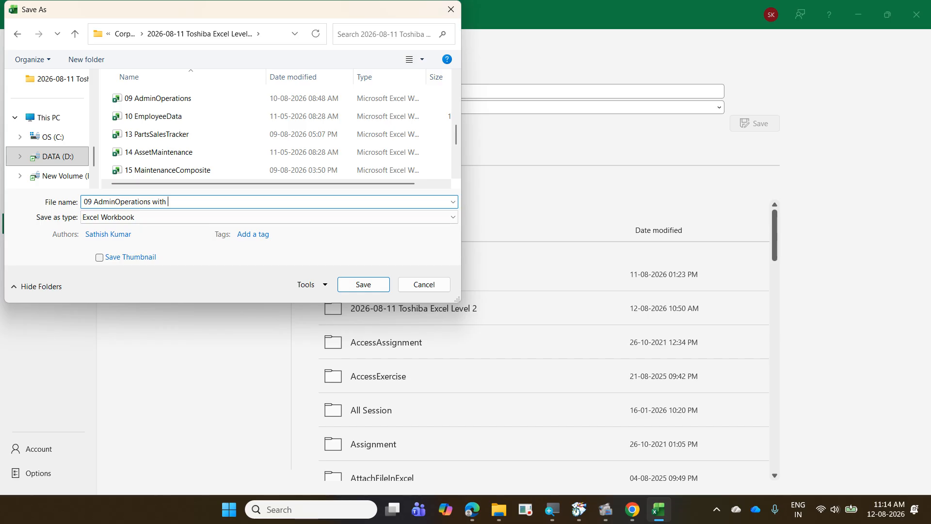
pyautogui.write('PQ')
pyautogui.press('Return')
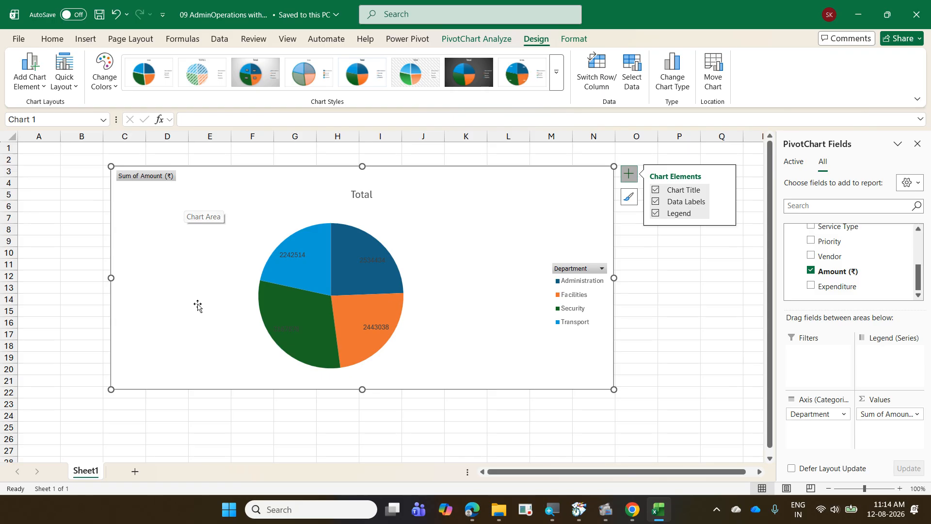
# Switch to the File Explorer window showing the 2026-08-11 Toshiba Excel Level 2 folder.
pyautogui.moveTo(500, 514)
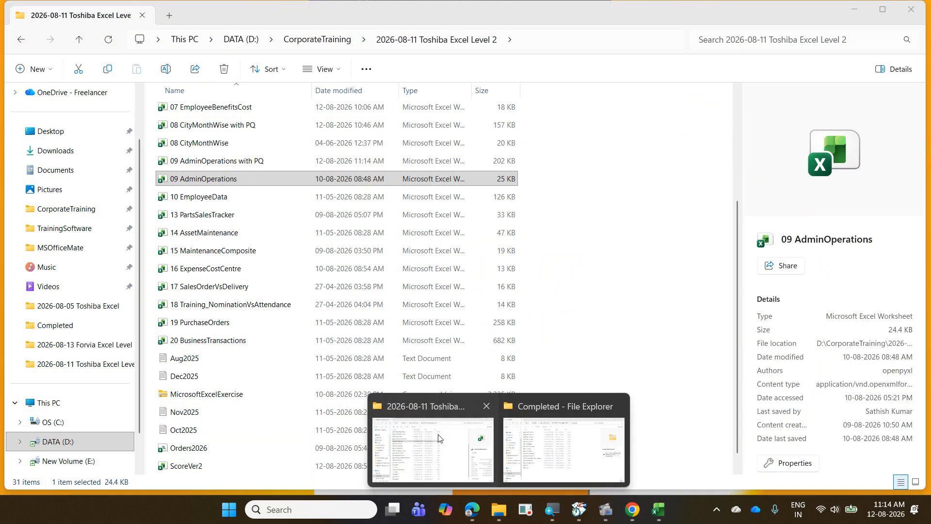
pyautogui.click(437, 439)
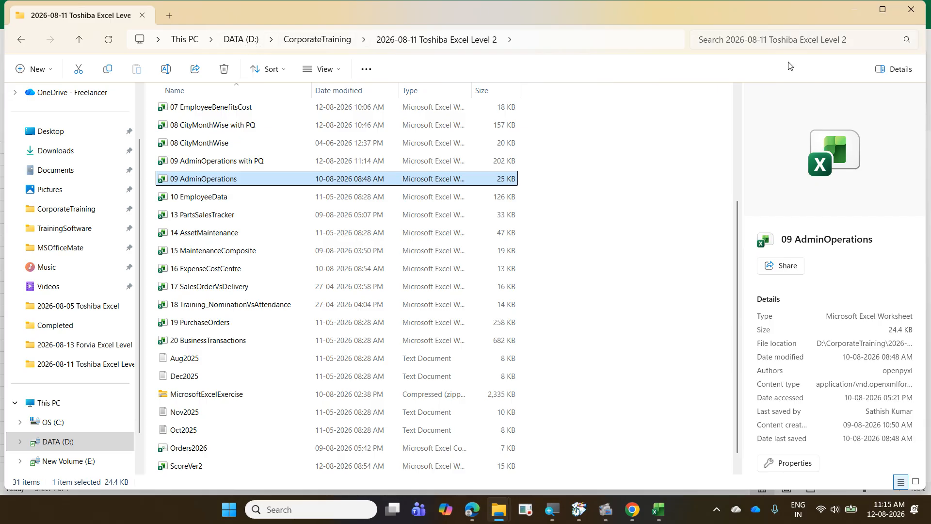
# Inspect the file path of the query's source workbook in the data source settings, then close the settings and keep the source.
pyautogui.click(851, 14)
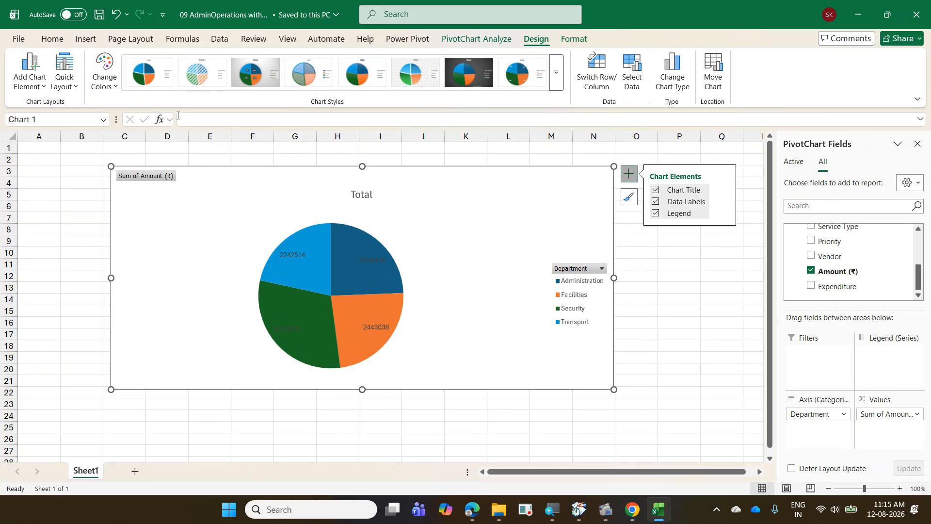
pyautogui.click(220, 39)
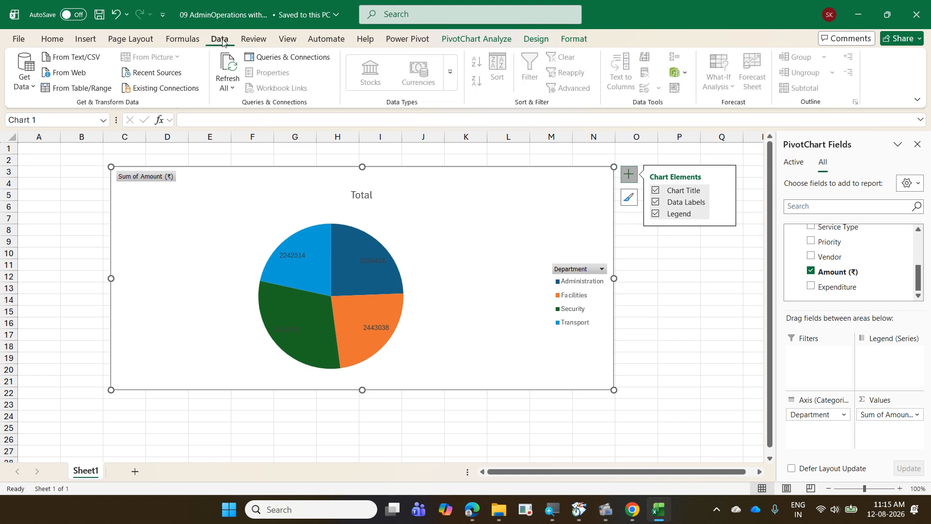
pyautogui.click(31, 87)
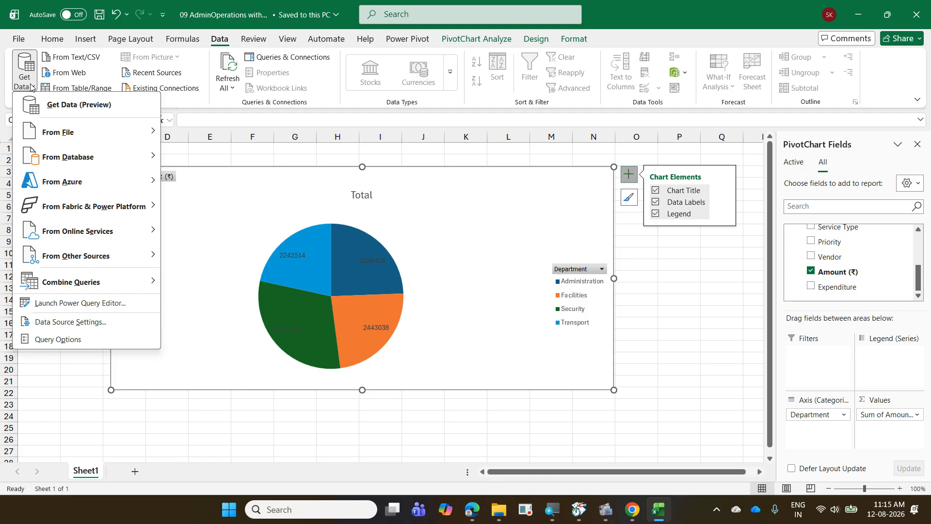
pyautogui.click(94, 332)
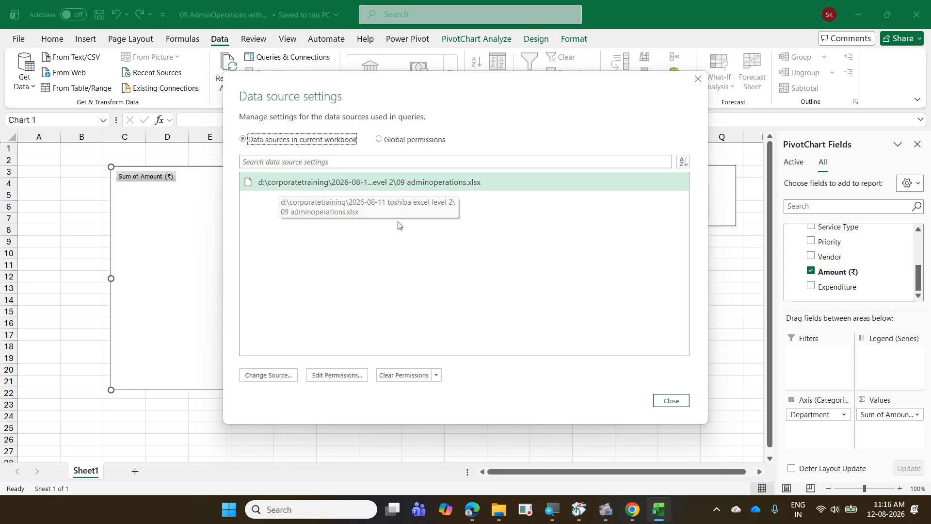
pyautogui.click(286, 376)
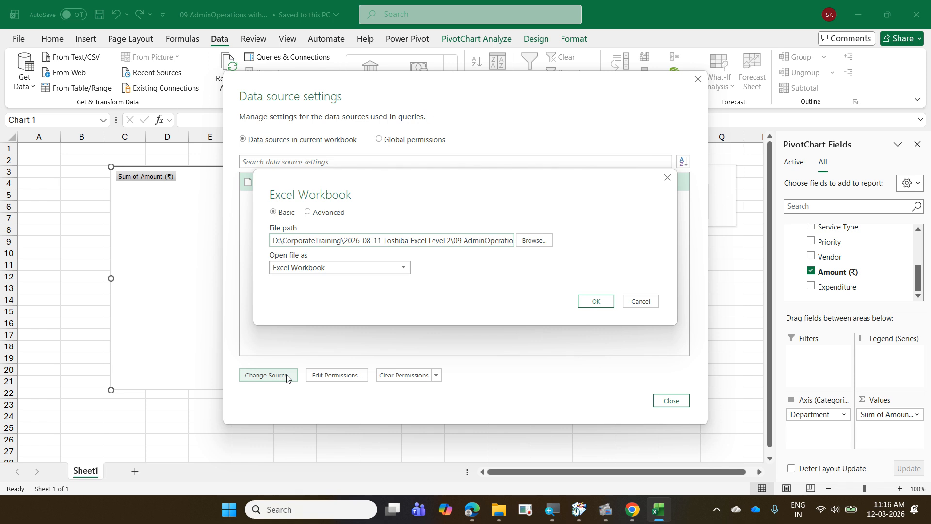
pyautogui.click(634, 302)
pyautogui.click(684, 401)
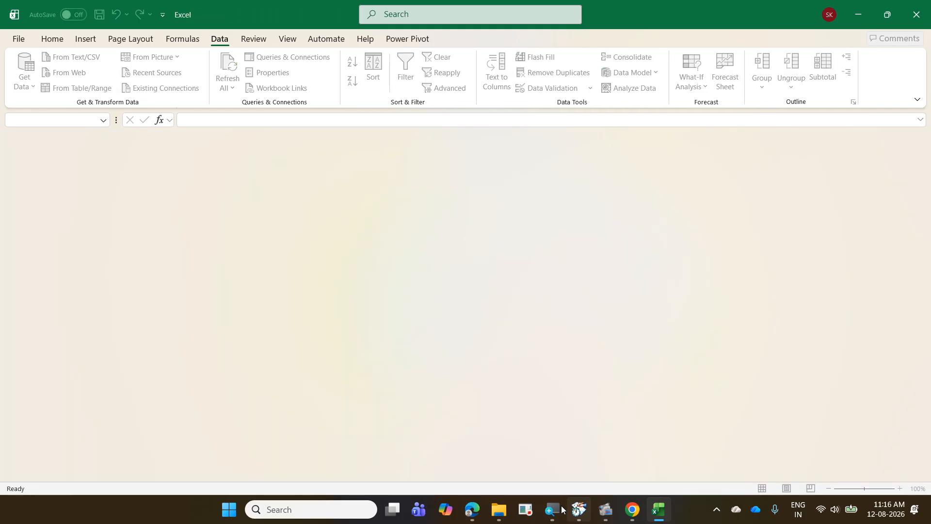
# Open the 10 EmployeeData workbook from the 2026-08-11 Toshiba Excel Level 2 folder to view its data, and close it.
pyautogui.moveTo(498, 509)
pyautogui.click(463, 443)
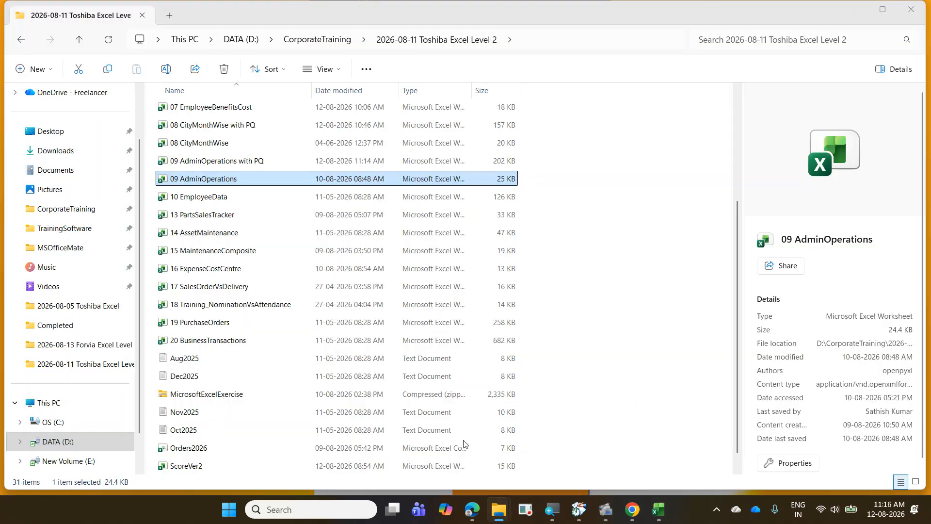
pyautogui.doubleClick(203, 196)
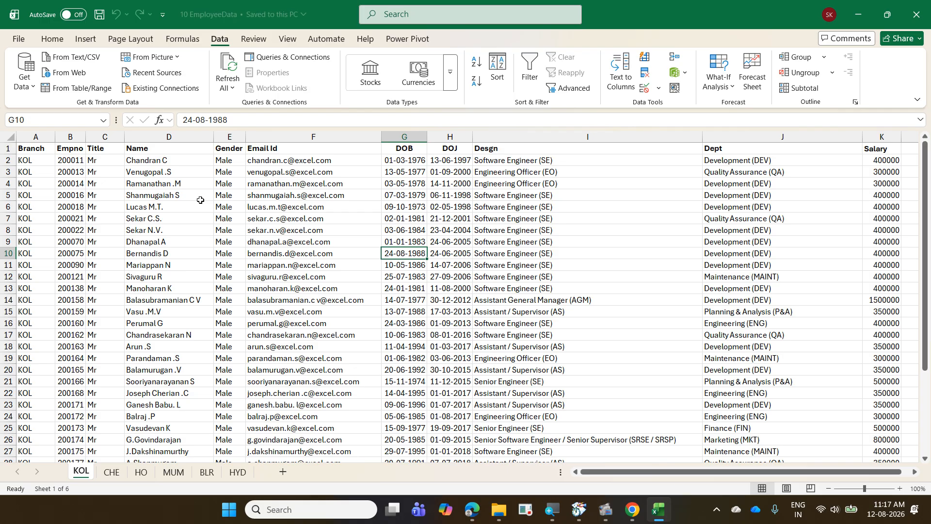
pyautogui.hotkey('ctrl', 'w')
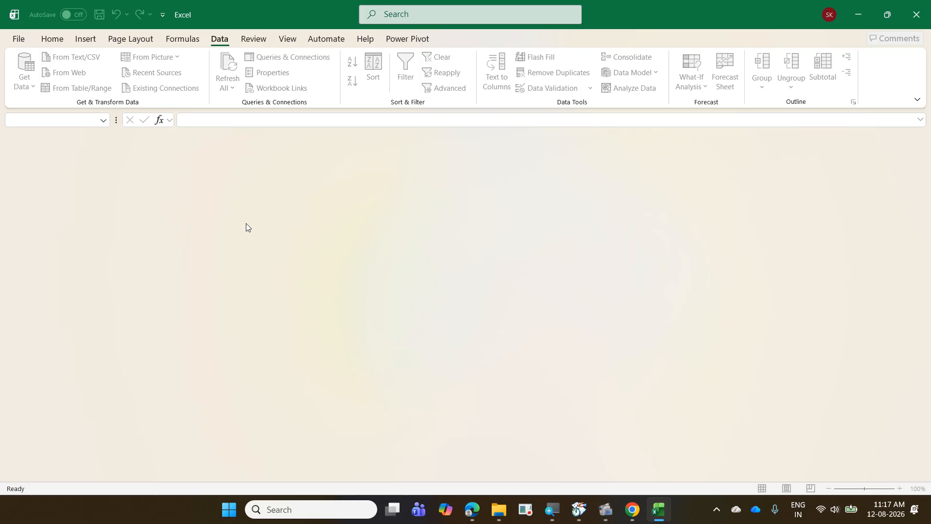
# Create a blank workbook and open the 10 EmployeeData PowerPoint presentation from the Completed folder.
pyautogui.hotkey('ctrl', 'n')
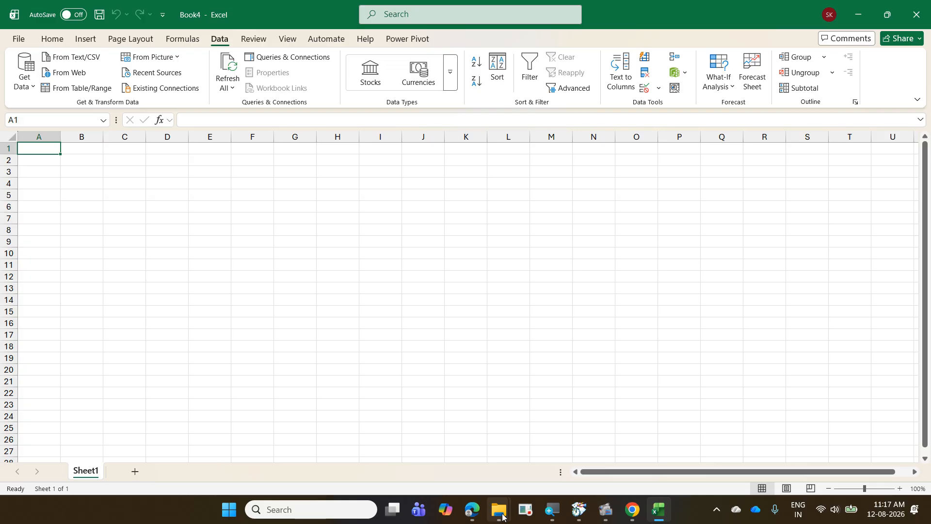
pyautogui.moveTo(498, 509)
pyautogui.click(564, 459)
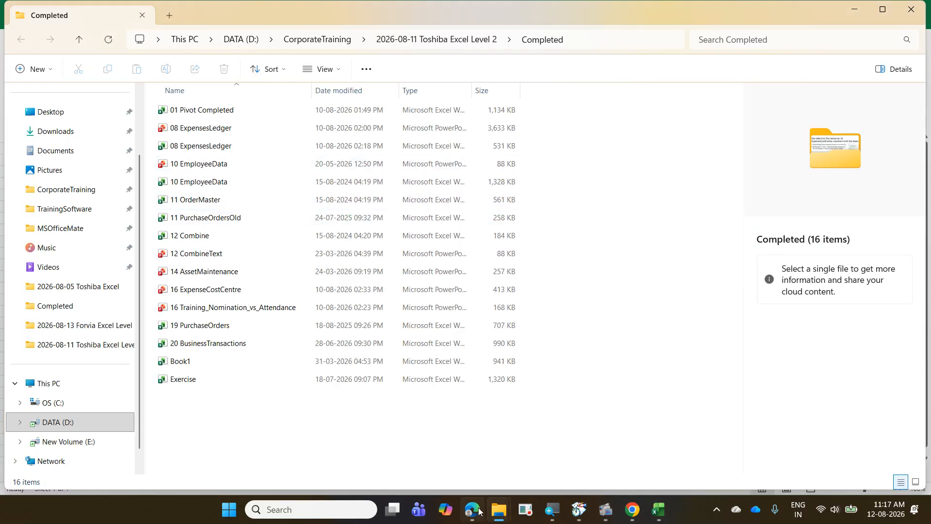
pyautogui.moveTo(499, 509)
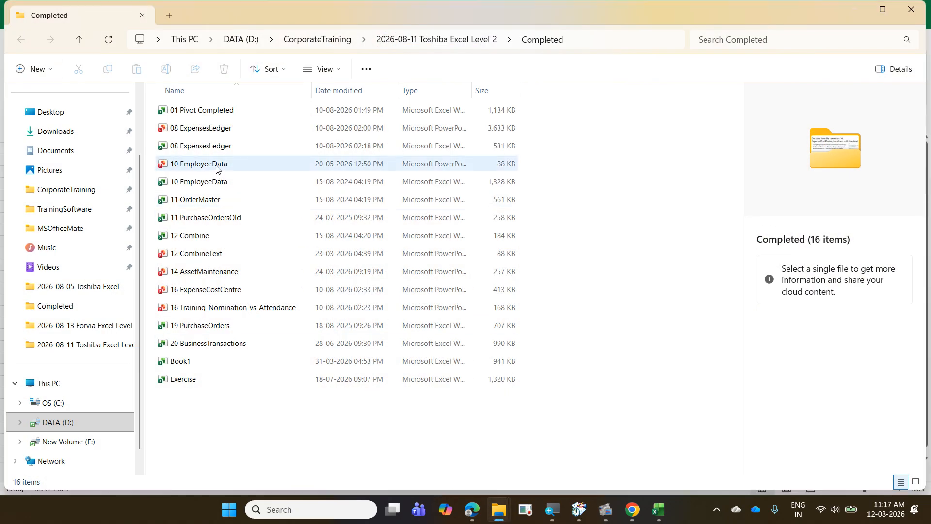
pyautogui.click(218, 166)
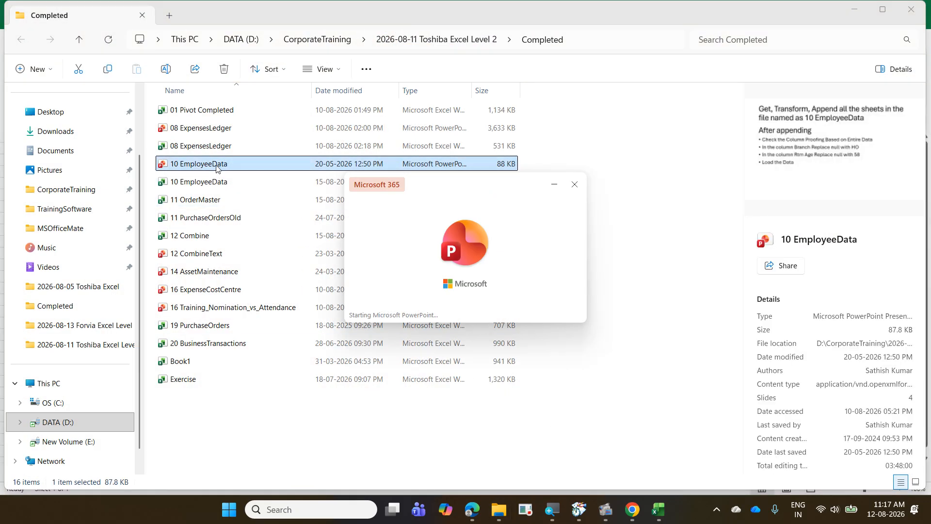
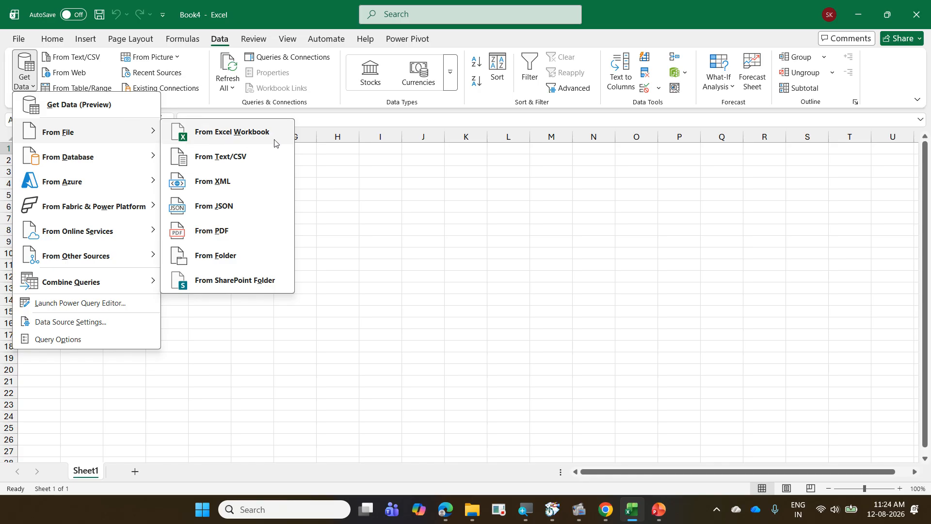
# Import the 10 EmployeeData Excel workbook as a data source into the blank workbook.
pyautogui.click(275, 143)
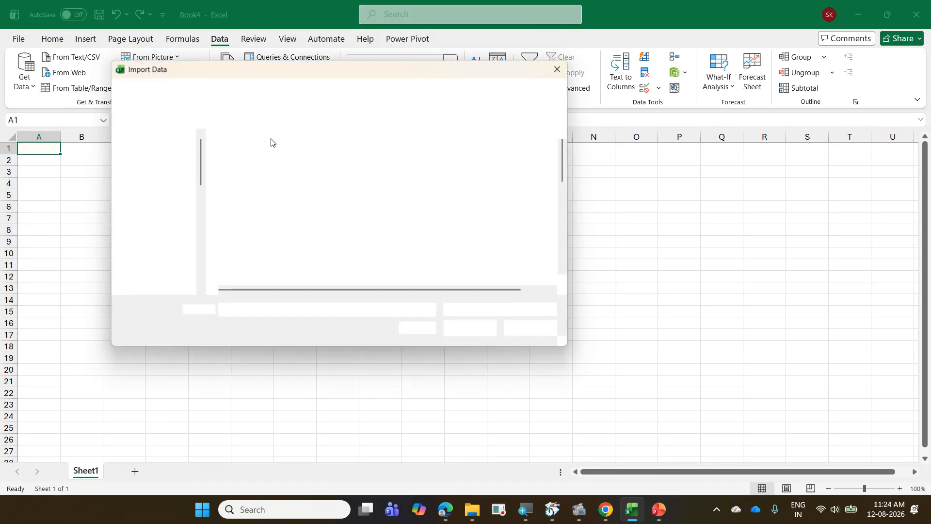
pyautogui.scroll(-2, 289, 184)
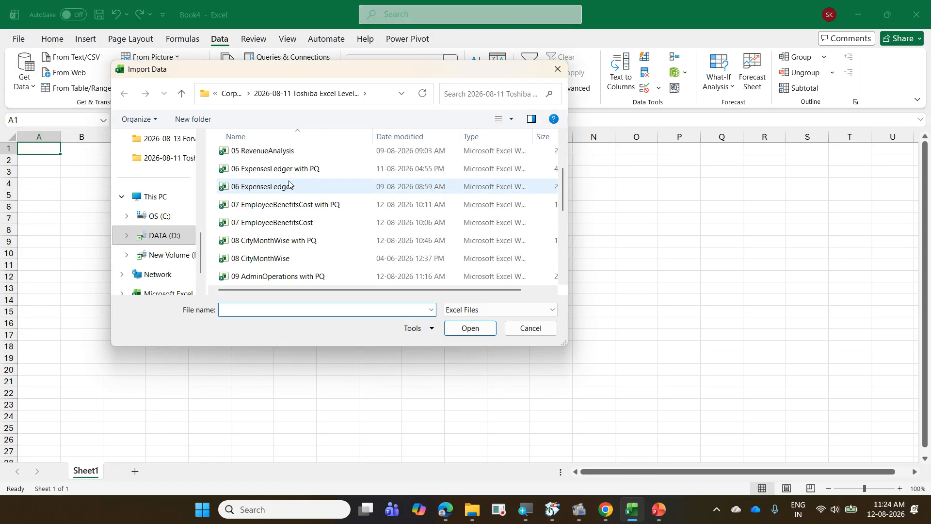
pyautogui.scroll(-1, 289, 183)
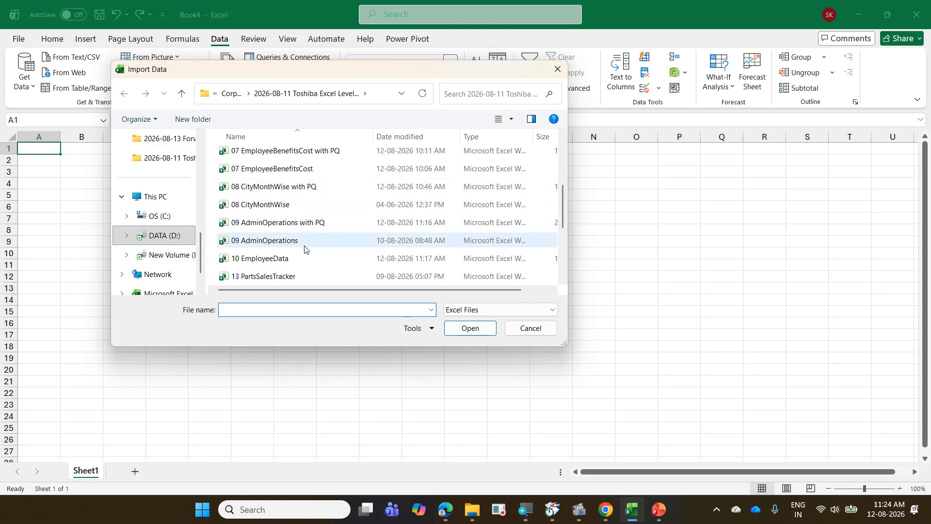
pyautogui.click(309, 261)
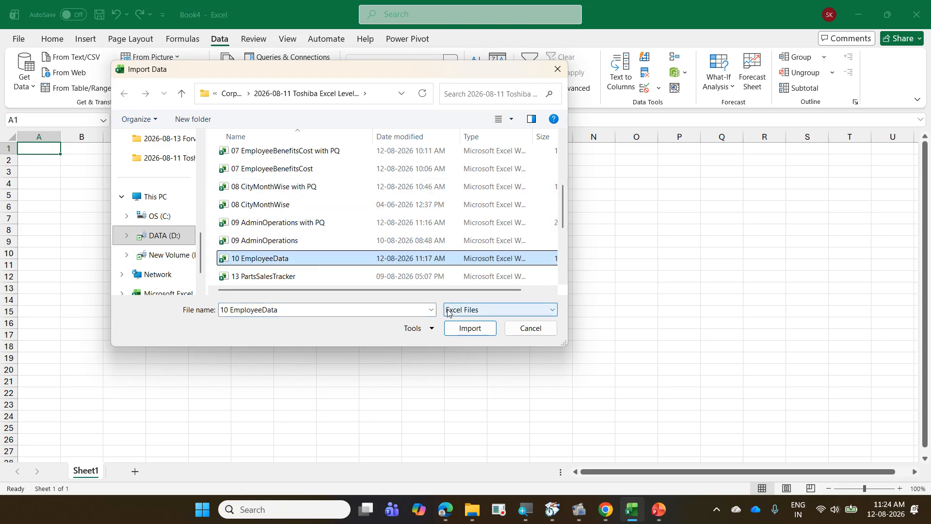
pyautogui.click(458, 327)
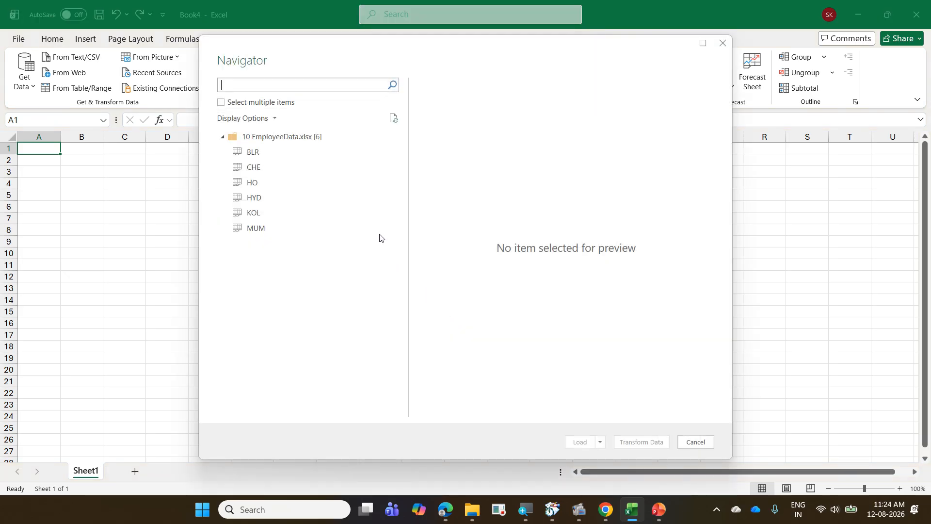
# Select all six sheets, BLR, CHE, HO, HYD, KOL and MUM, and load them for transformation in Power Query Editor.
pyautogui.click(222, 103)
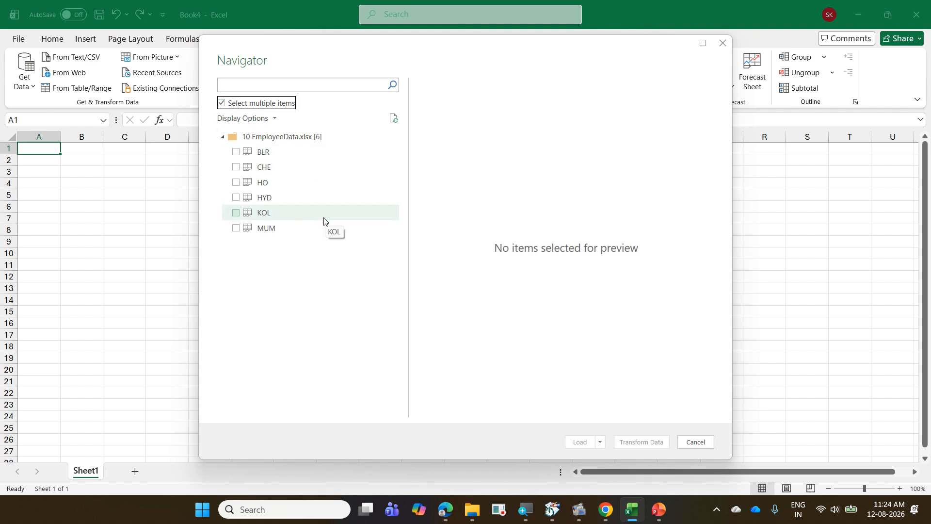
pyautogui.click(307, 158)
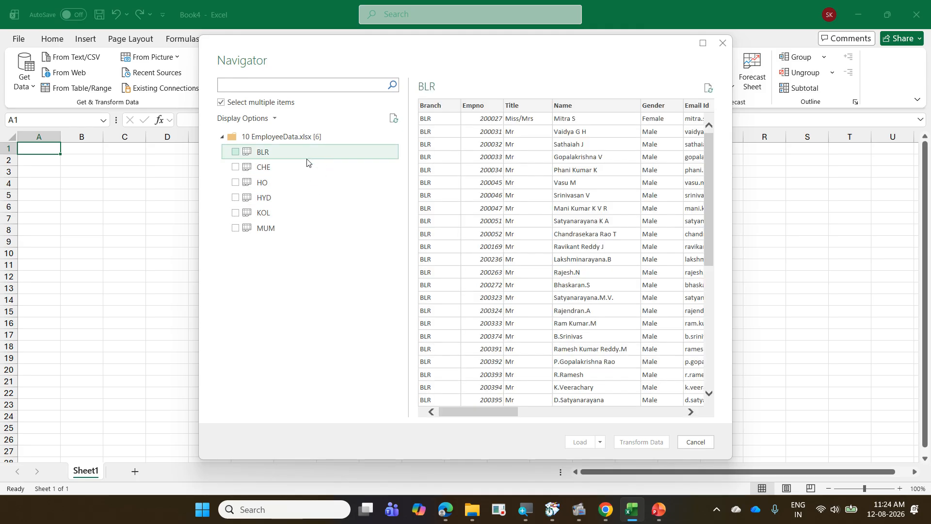
pyautogui.keyDown('shift'); pyautogui.click(318, 232); pyautogui.keyUp('shift')
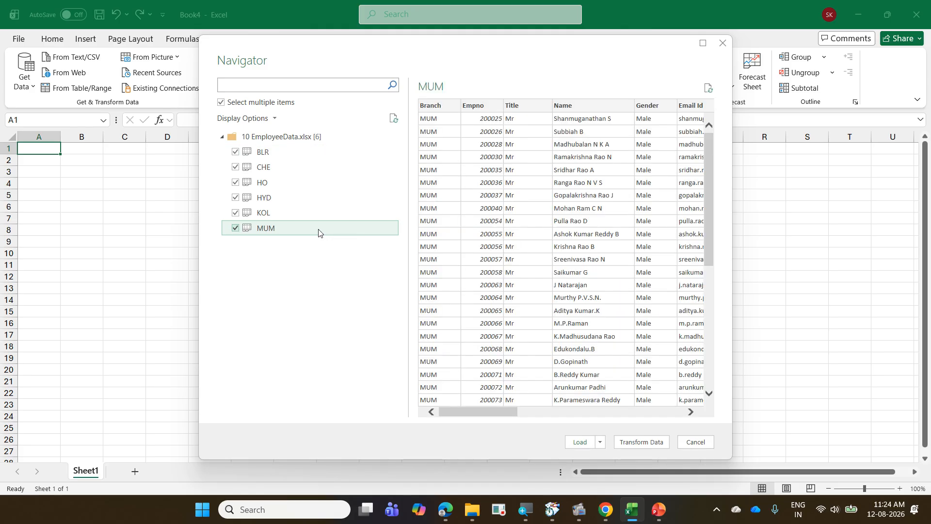
pyautogui.click(650, 443)
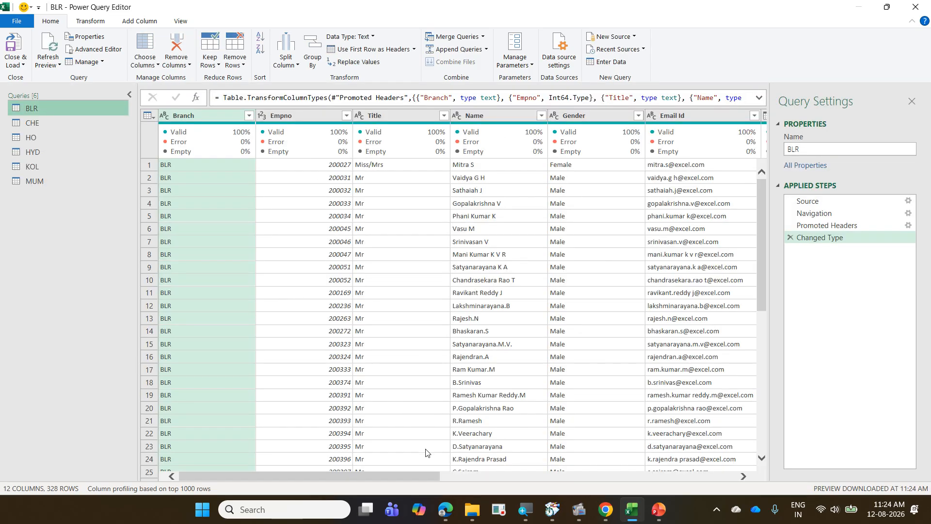
# Examine the columns of the BLR, CHE, HO, HYD, KOL and MUM queries through to Salary to compare their structure.
pyautogui.moveTo(422, 475); pyautogui.dragTo(726, 490)
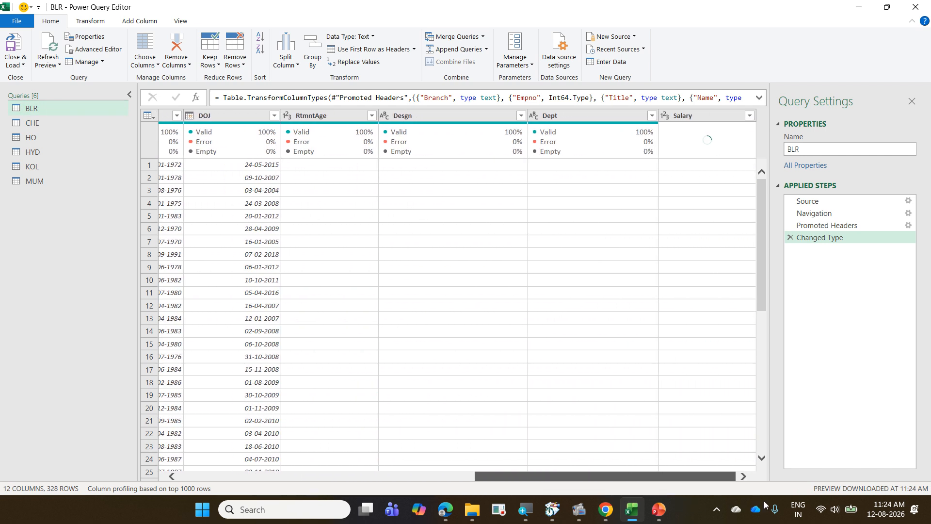
pyautogui.click(83, 121)
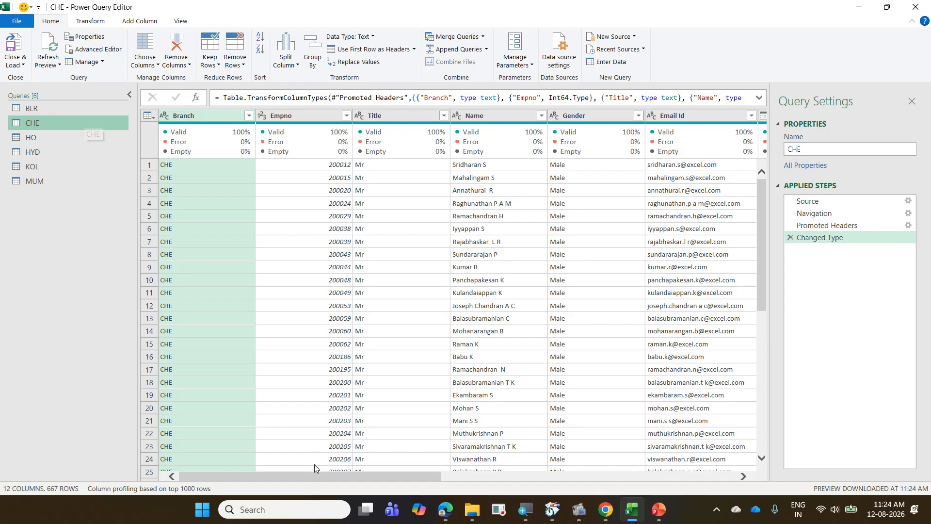
pyautogui.moveTo(318, 473); pyautogui.dragTo(735, 494)
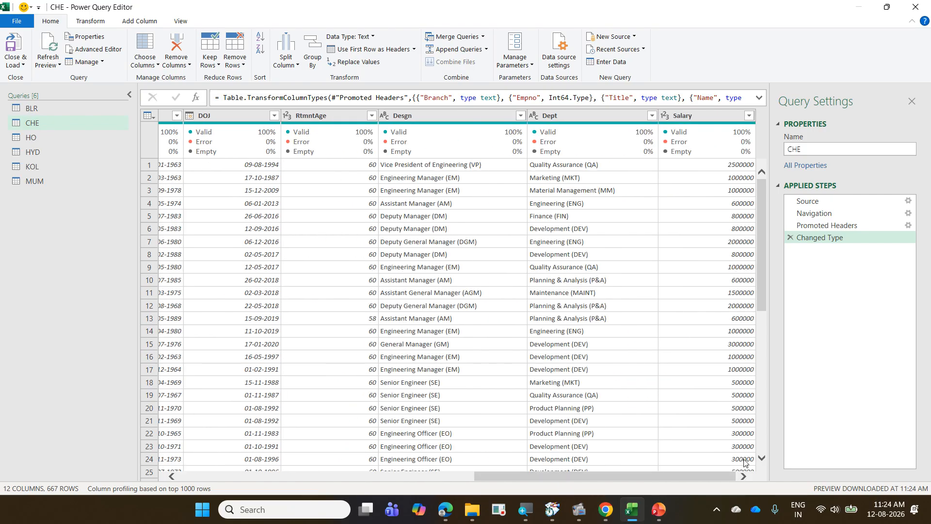
pyautogui.click(107, 136)
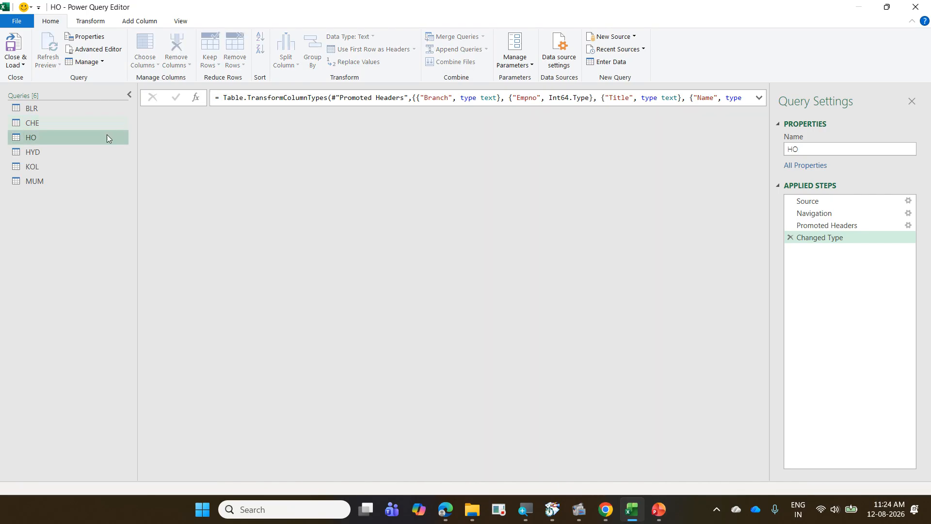
pyautogui.moveTo(386, 476); pyautogui.dragTo(674, 475)
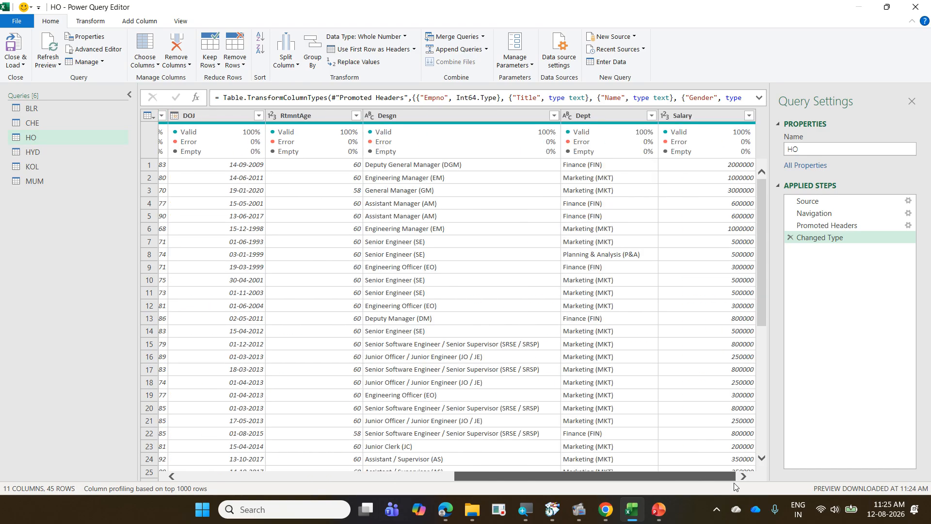
pyautogui.click(37, 152)
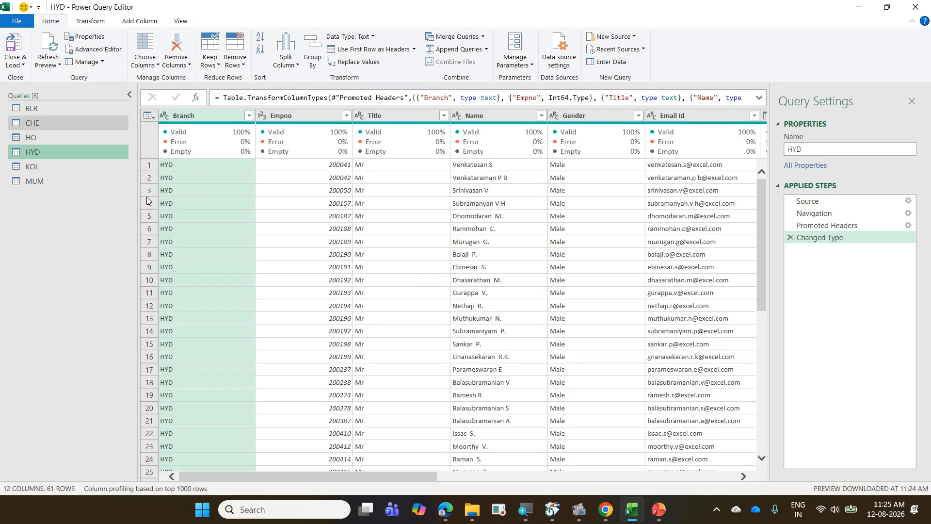
pyautogui.moveTo(377, 476); pyautogui.dragTo(817, 478)
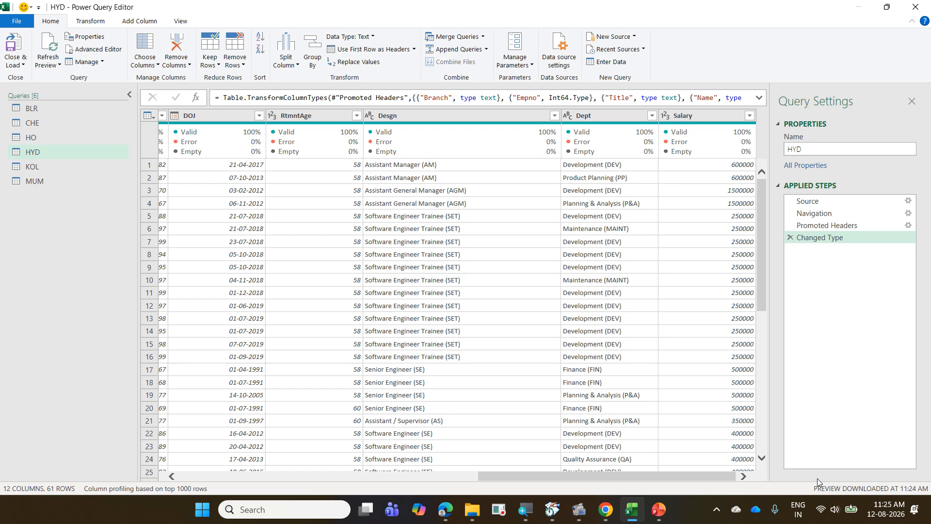
pyautogui.click(95, 169)
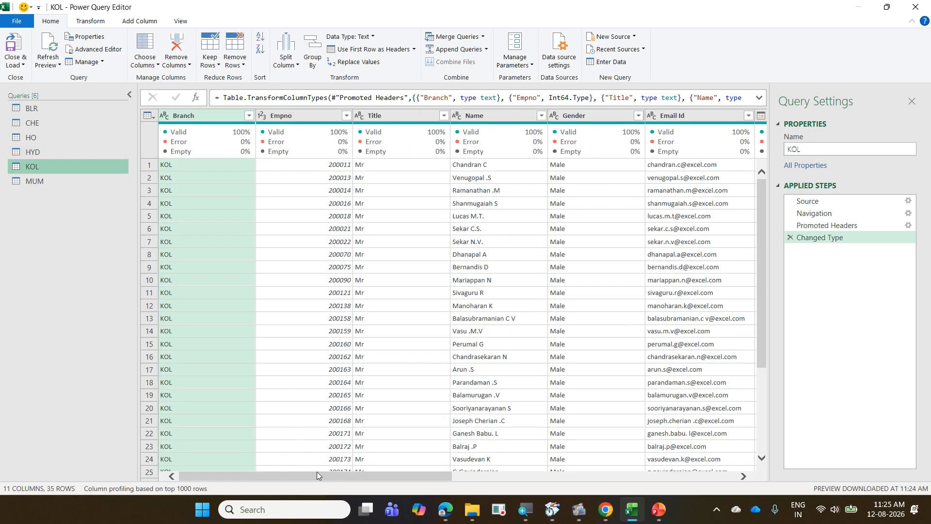
pyautogui.moveTo(319, 475); pyautogui.dragTo(758, 494)
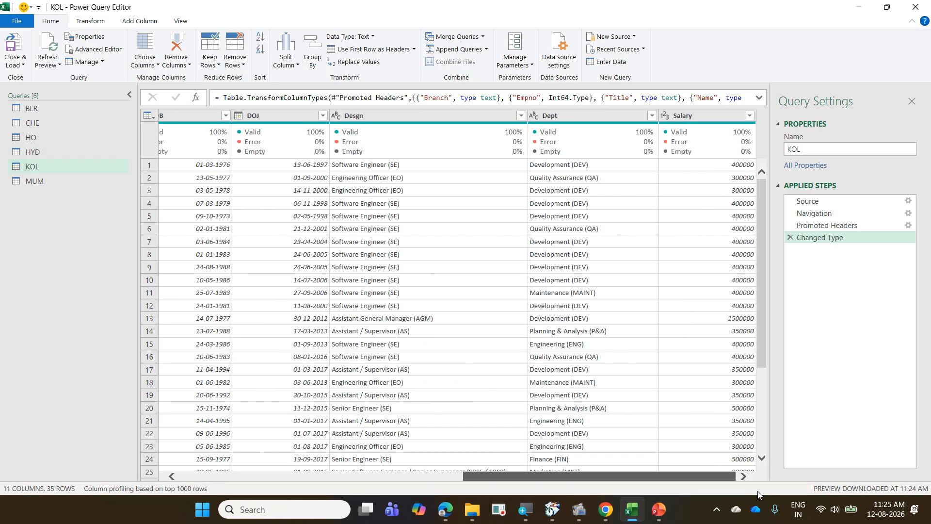
pyautogui.click(73, 182)
pyautogui.moveTo(374, 474); pyautogui.dragTo(679, 477)
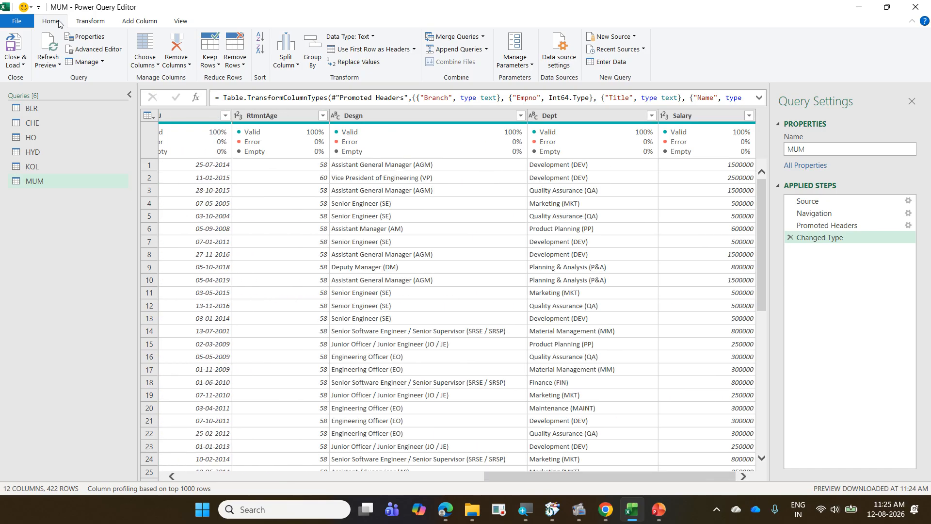
# Start appending queries as a new query with three or more tables, adding BLR, CHE, HO, HYD and KOL alongside MUM.
pyautogui.click(486, 50)
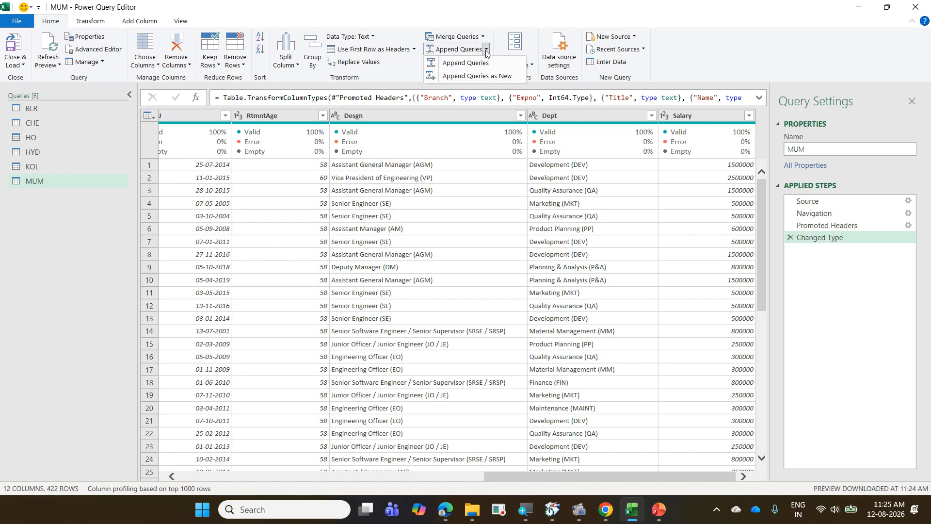
pyautogui.click(497, 76)
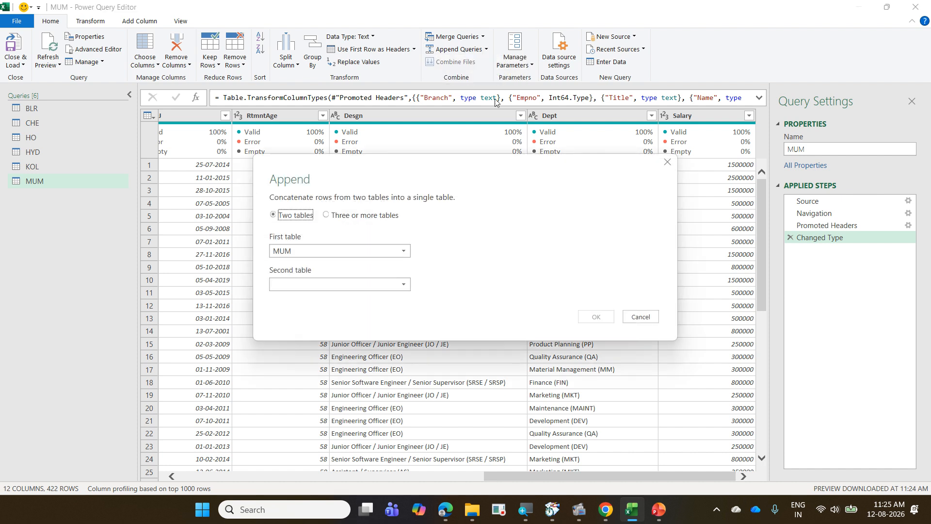
pyautogui.click(378, 218)
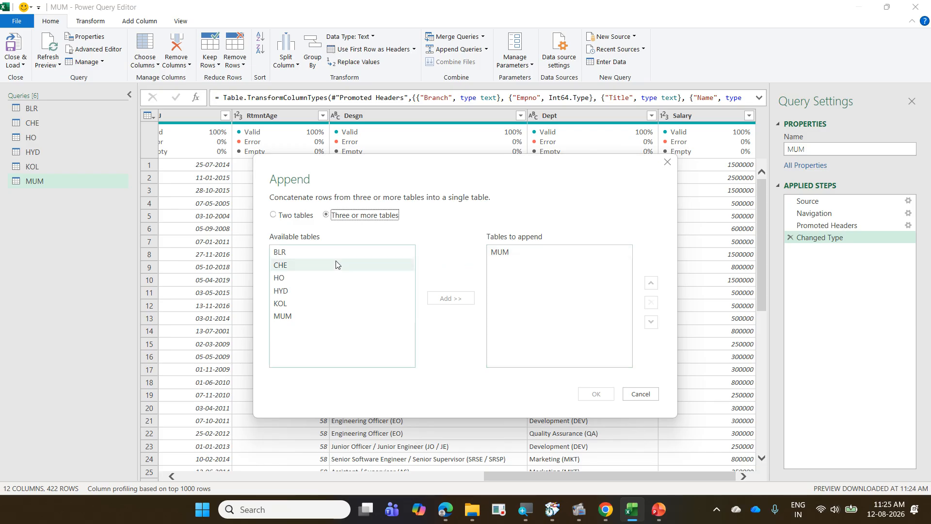
pyautogui.click(321, 253)
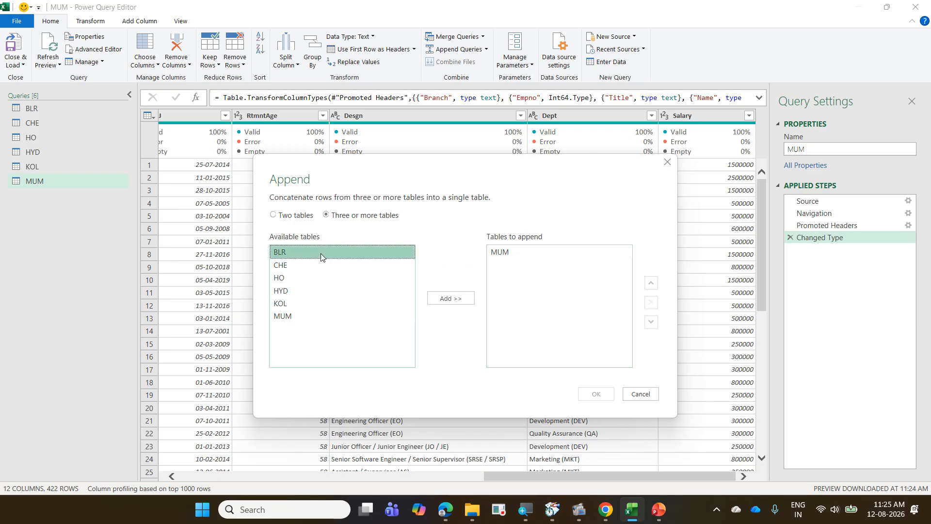
pyautogui.keyDown('shift'); pyautogui.click(331, 305); pyautogui.keyUp('shift')
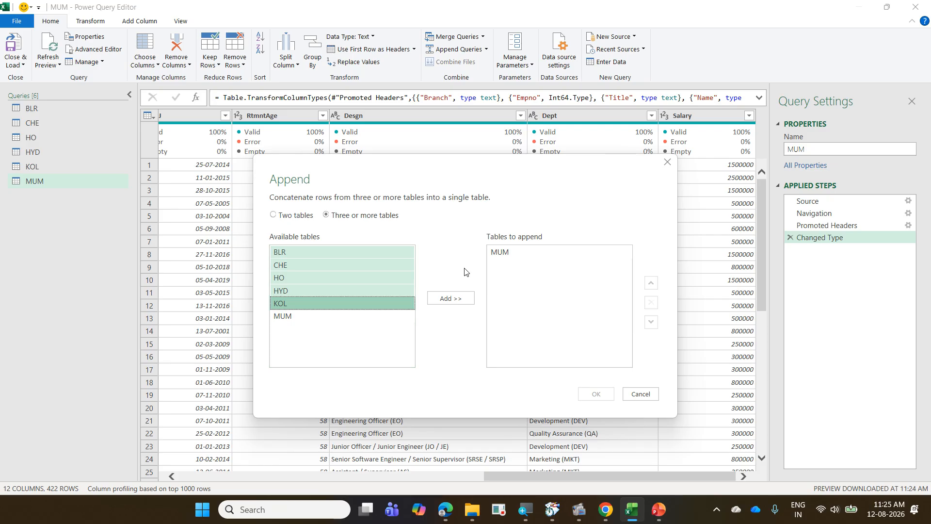
pyautogui.click(456, 299)
# Move MUM to the end of the tables to append and create the combined query.
pyautogui.click(536, 252)
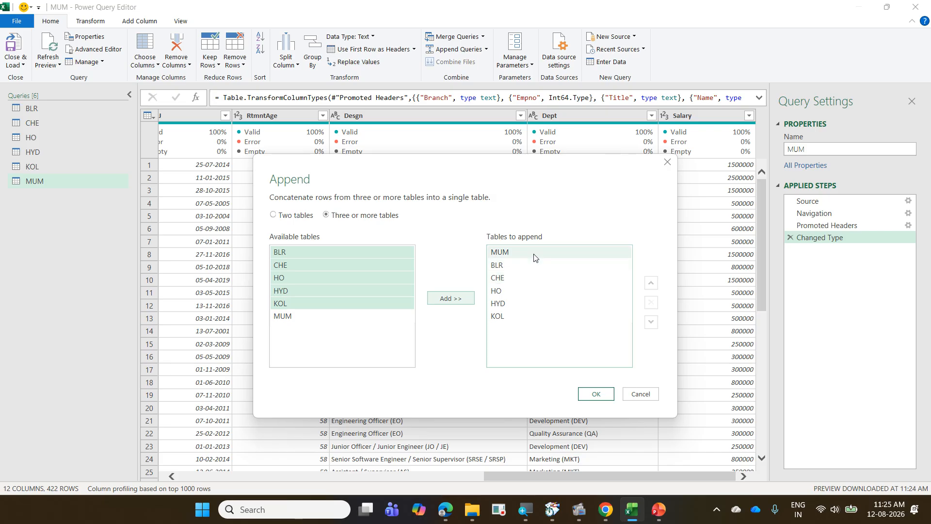
pyautogui.click(656, 326)
pyautogui.click(657, 326)
pyautogui.click(657, 325)
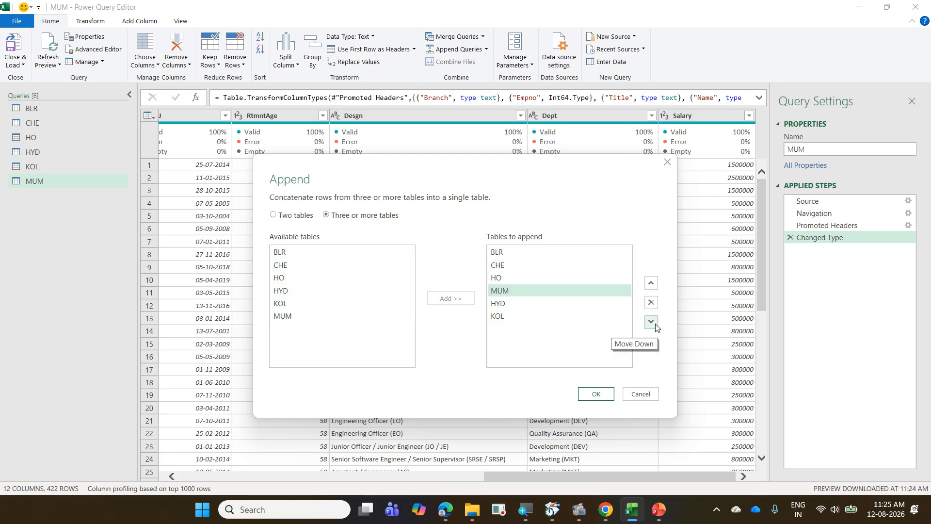
pyautogui.click(656, 326)
pyautogui.click(657, 325)
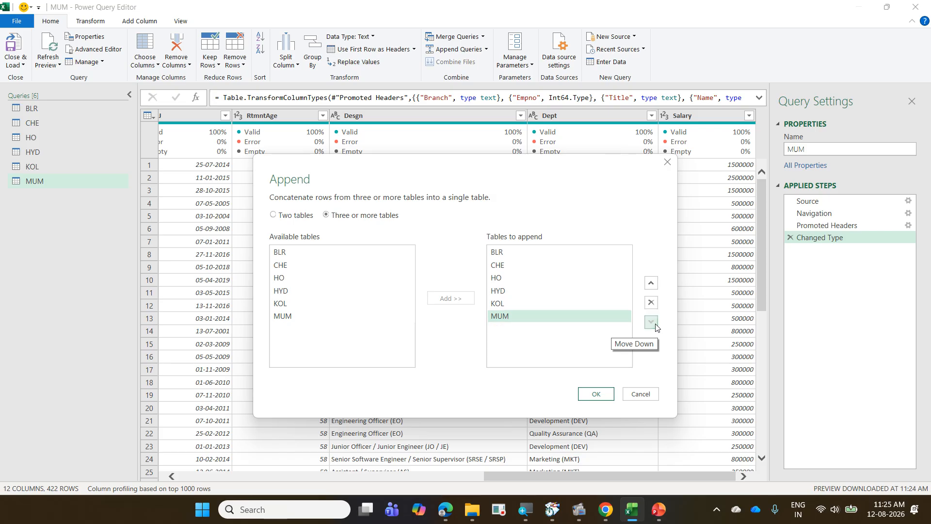
pyautogui.click(605, 393)
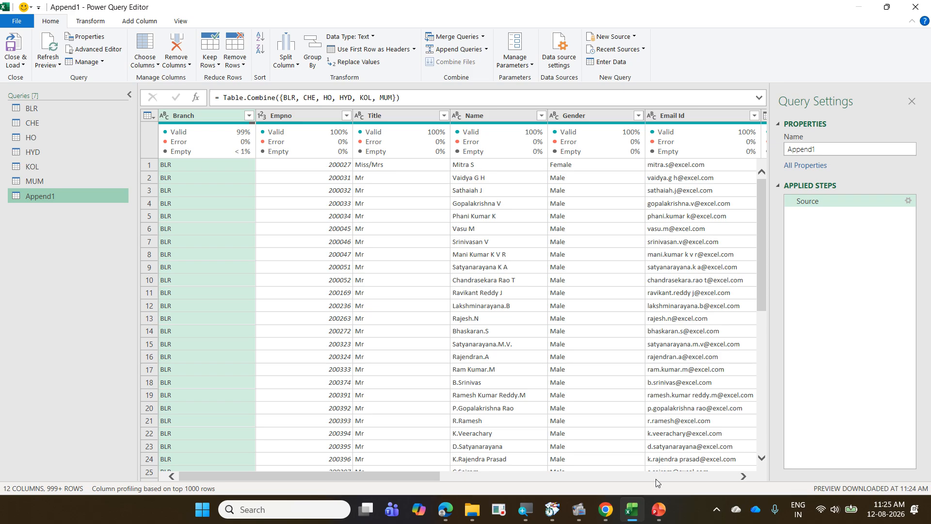
# Review the after-appending tasks in the 10 EmployeeData PowerPoint presentation, then examine the appended query's row count and column profiling scope in Power Query Editor.
pyautogui.click(658, 509)
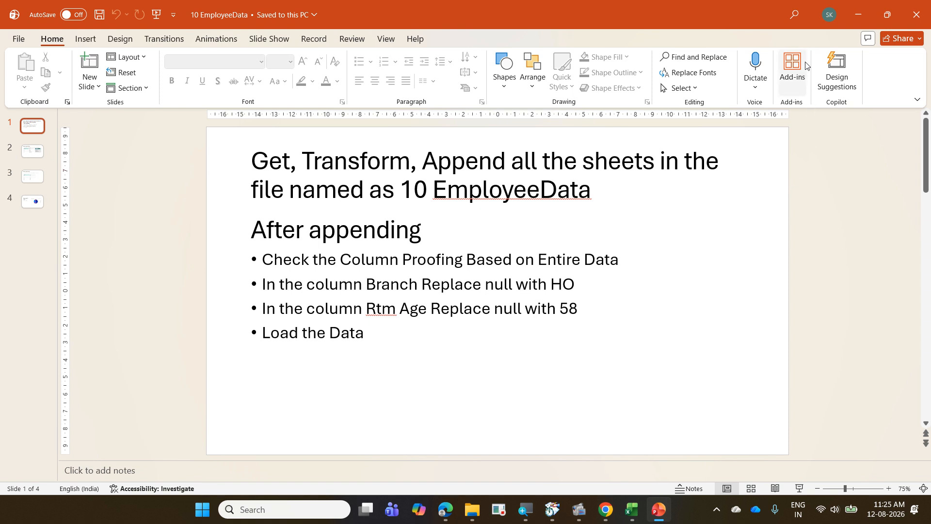
pyautogui.click(849, 13)
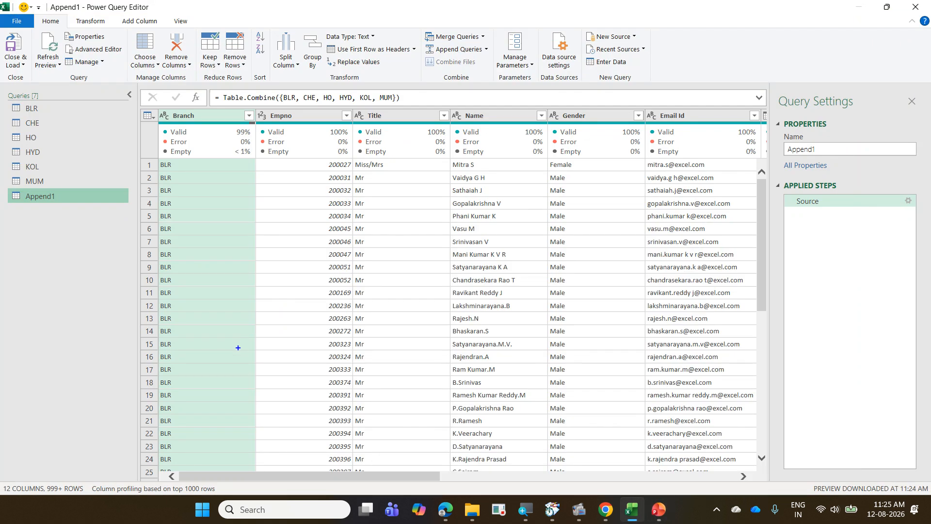
pyautogui.moveTo(42, 481); pyautogui.dragTo(86, 497)
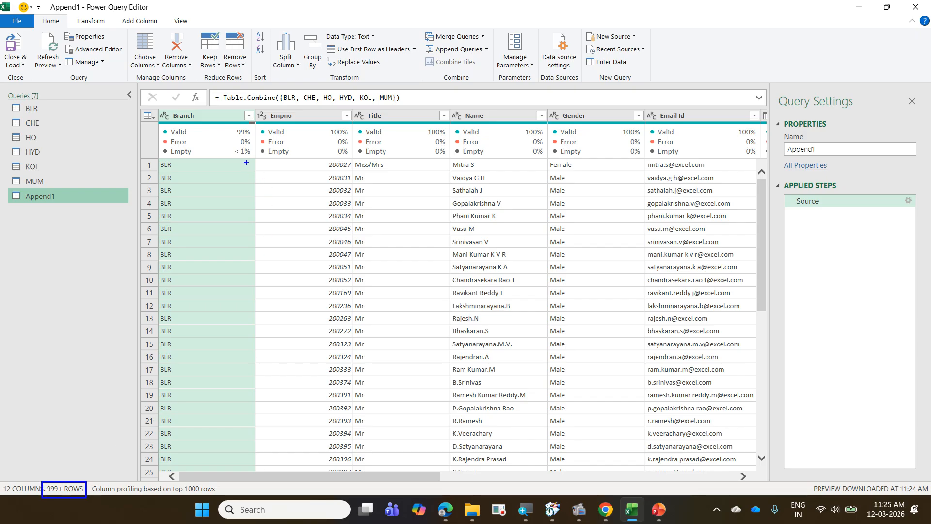
pyautogui.moveTo(246, 163); pyautogui.dragTo(220, 435)
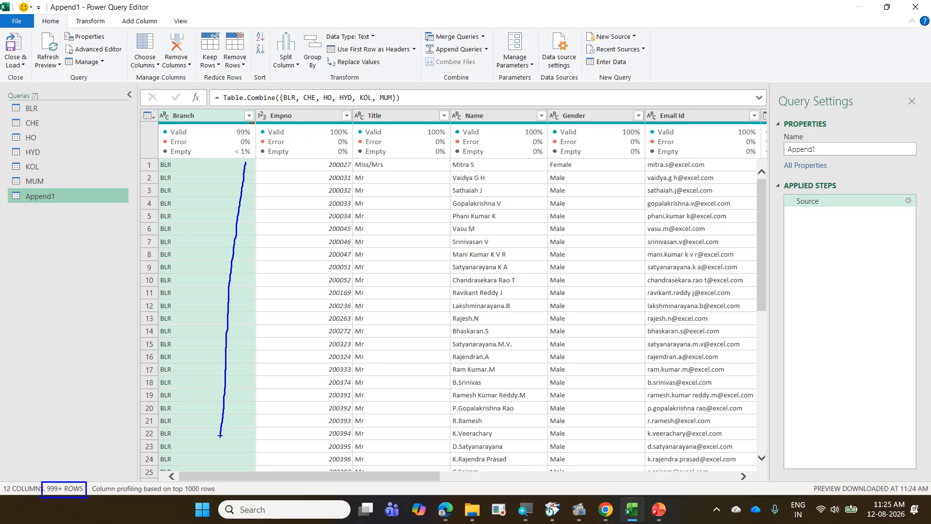
pyautogui.moveTo(95, 494)
pyautogui.mouseDown()
pyautogui.moveTo(194, 496)
pyautogui.moveTo(232, 479)
pyautogui.moveTo(131, 464)
pyautogui.moveTo(70, 494)
pyautogui.mouseUp()
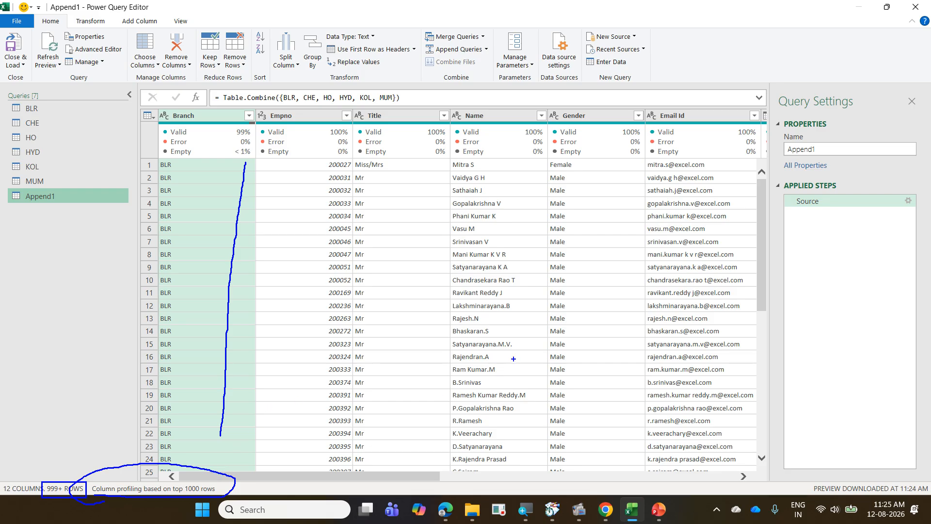
pyautogui.press('Escape')
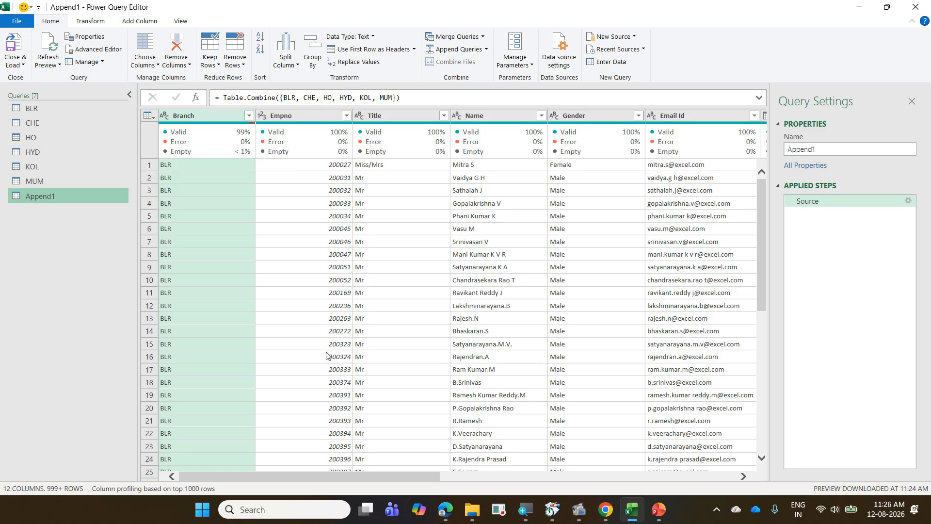
# Base column profiling on the entire data set and check the RtmntAge and Branch columns for empty values.
pyautogui.moveTo(403, 478); pyautogui.dragTo(610, 476)
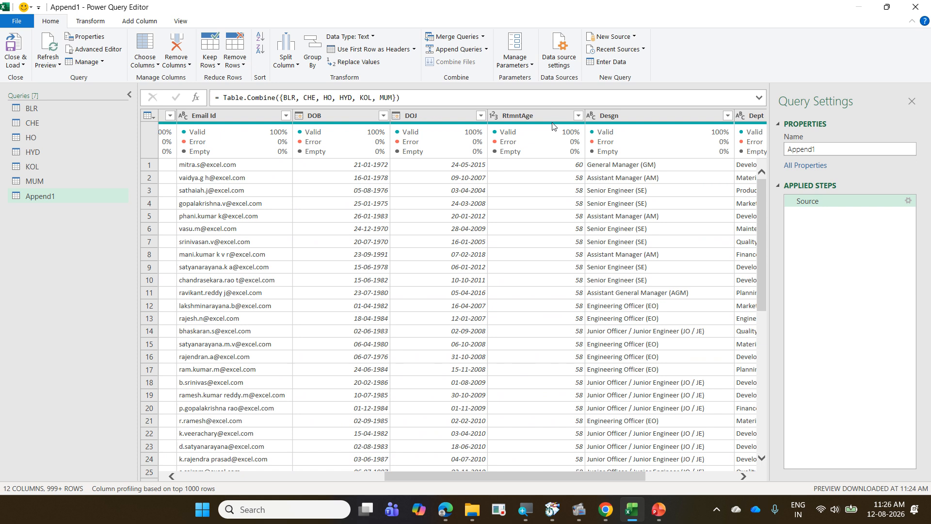
pyautogui.moveTo(552, 125)
pyautogui.click(176, 489)
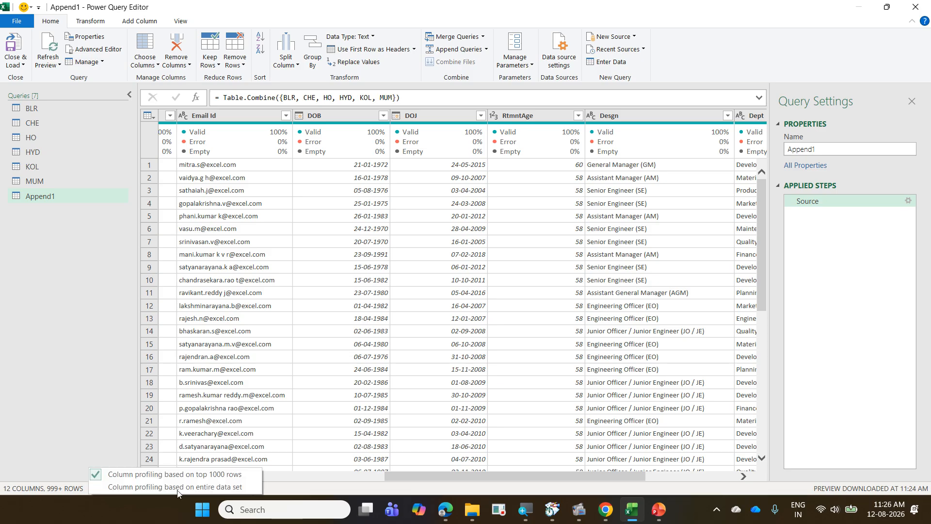
pyautogui.click(211, 486)
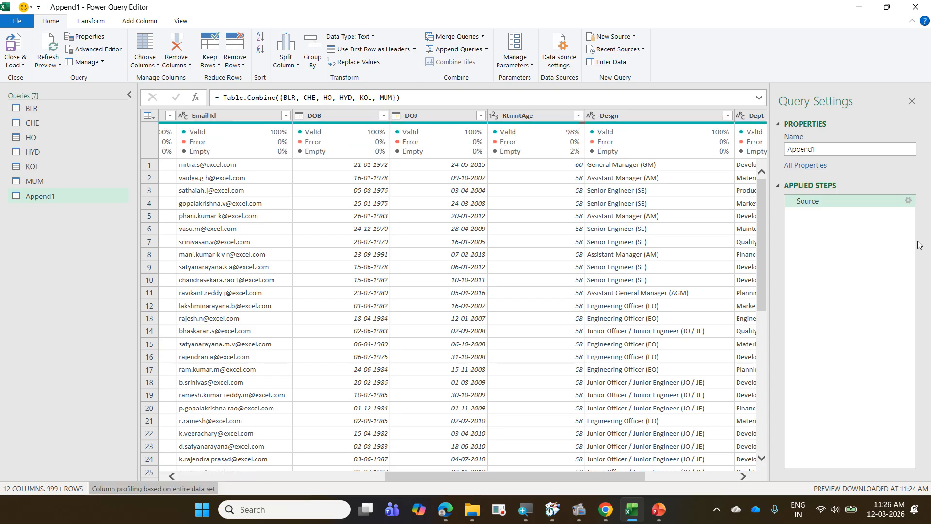
pyautogui.moveTo(587, 130)
pyautogui.click(321, 478)
pyautogui.click(321, 479)
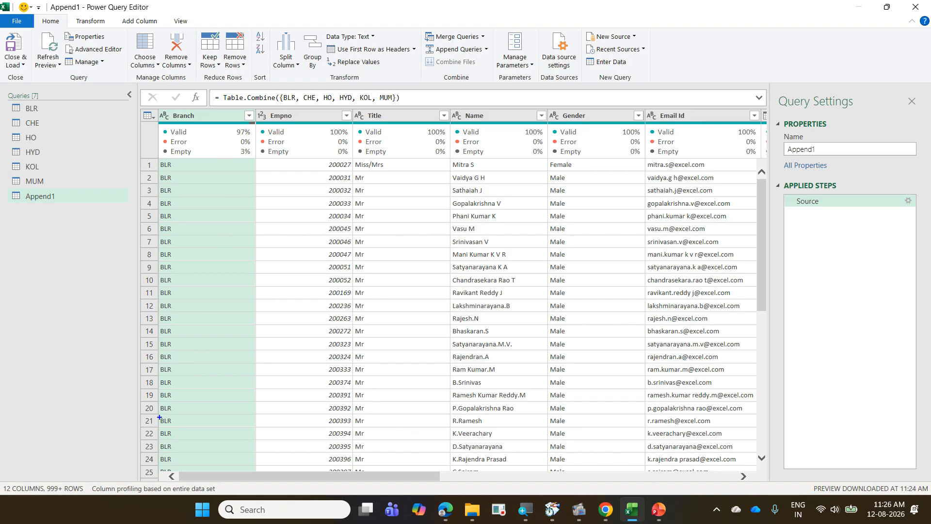
pyautogui.moveTo(88, 475)
pyautogui.mouseDown()
pyautogui.moveTo(152, 496)
pyautogui.moveTo(219, 496)
pyautogui.mouseUp()
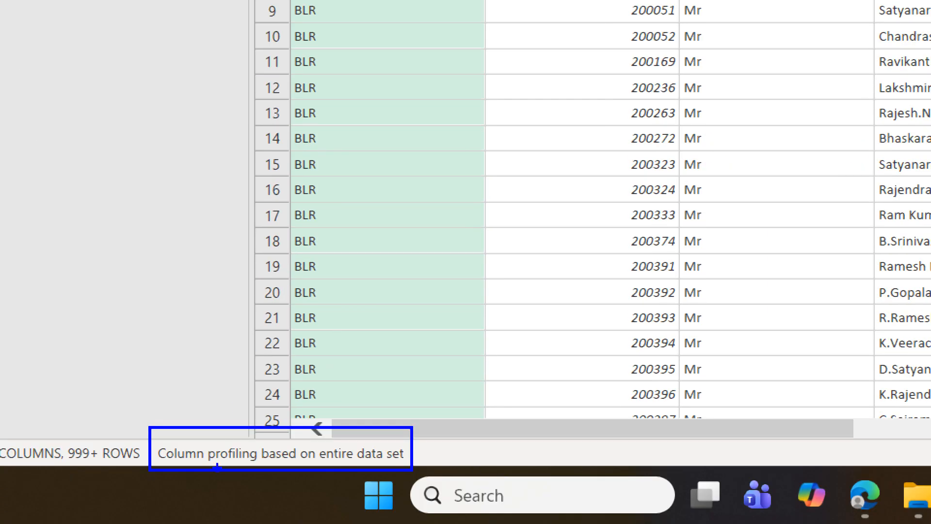
pyautogui.moveTo(359, 453); pyautogui.dragTo(441, 430)
pyautogui.press('Escape')
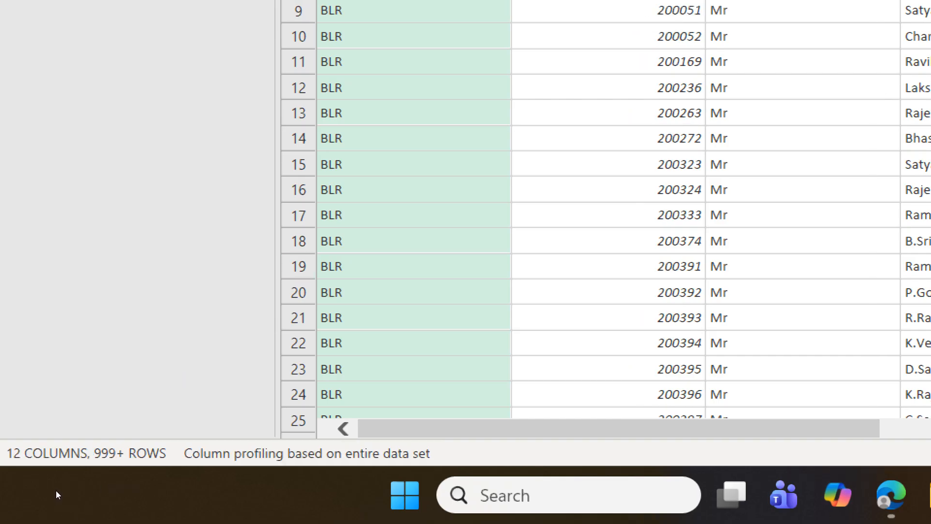
pyautogui.click(137, 493)
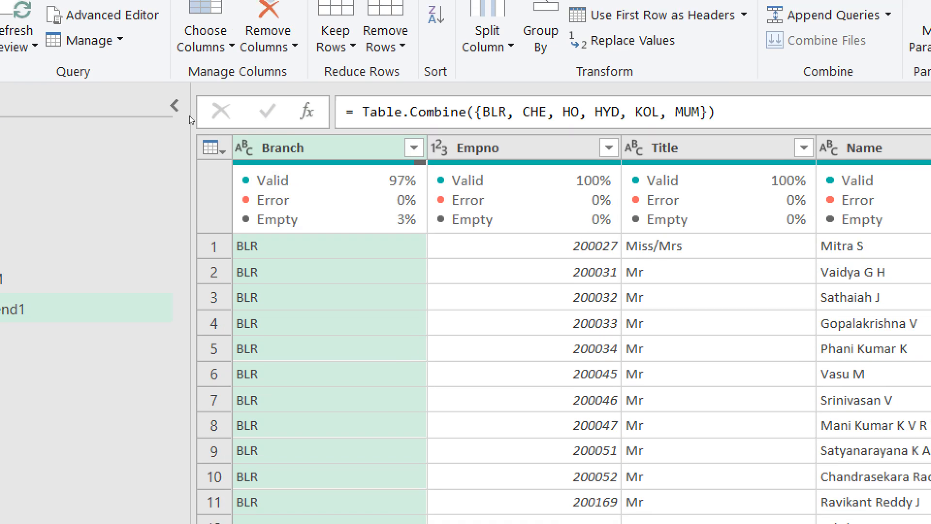
# Replace null values with HO in the Branch column of the appended query.
pyautogui.rightClick(297, 148)
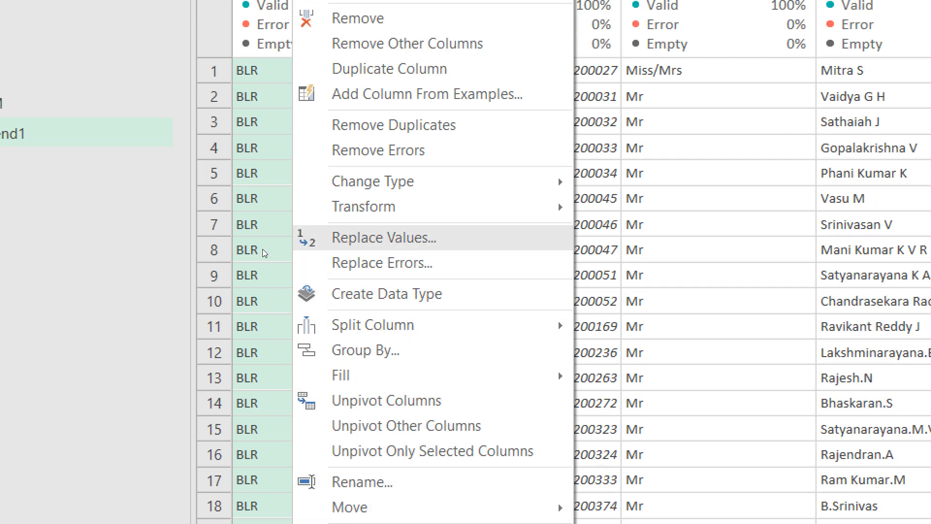
pyautogui.press('Return')
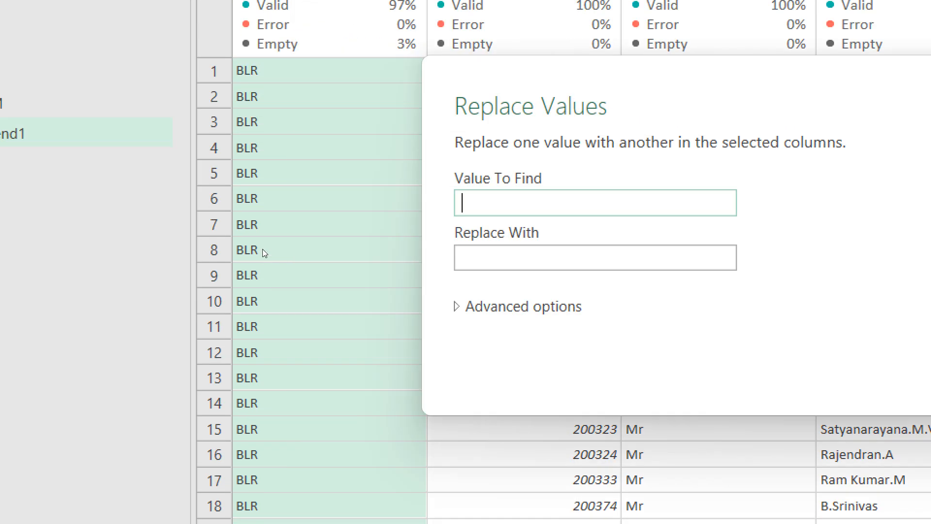
pyautogui.write('null')
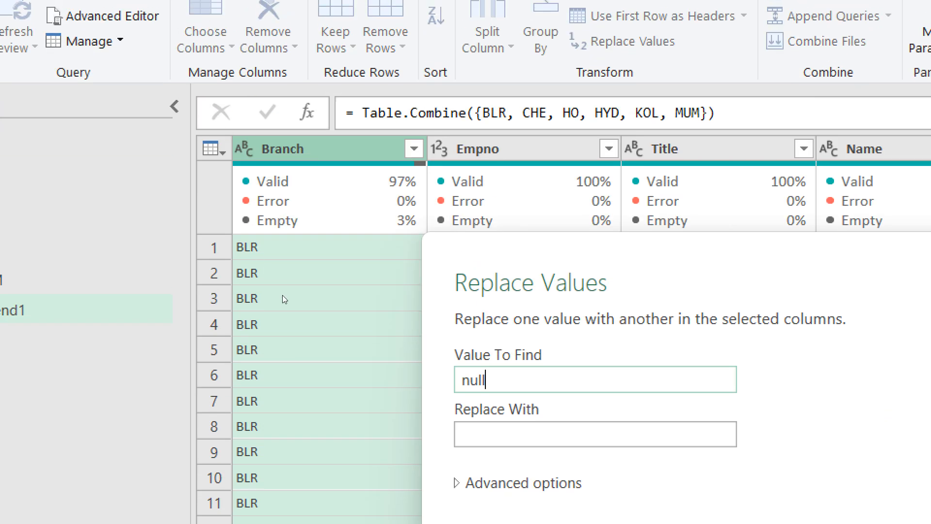
pyautogui.press('Tab')
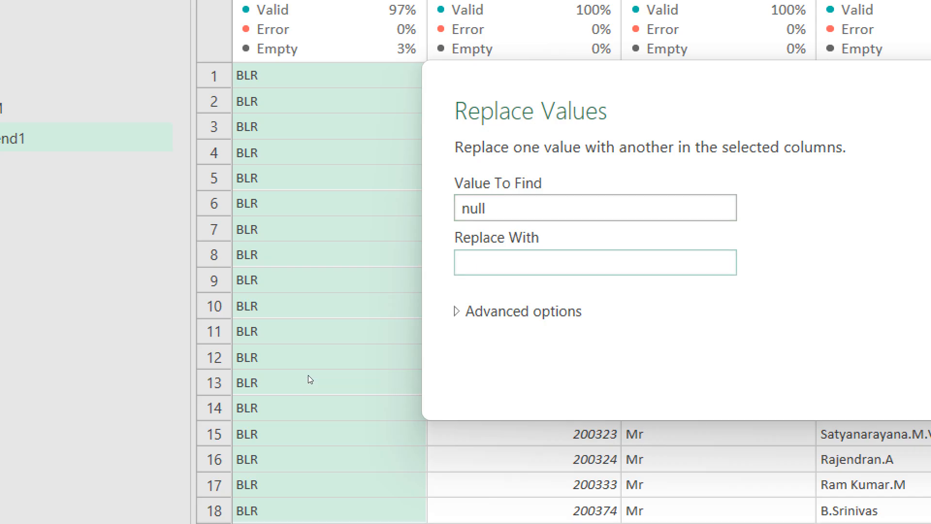
pyautogui.write('HO')
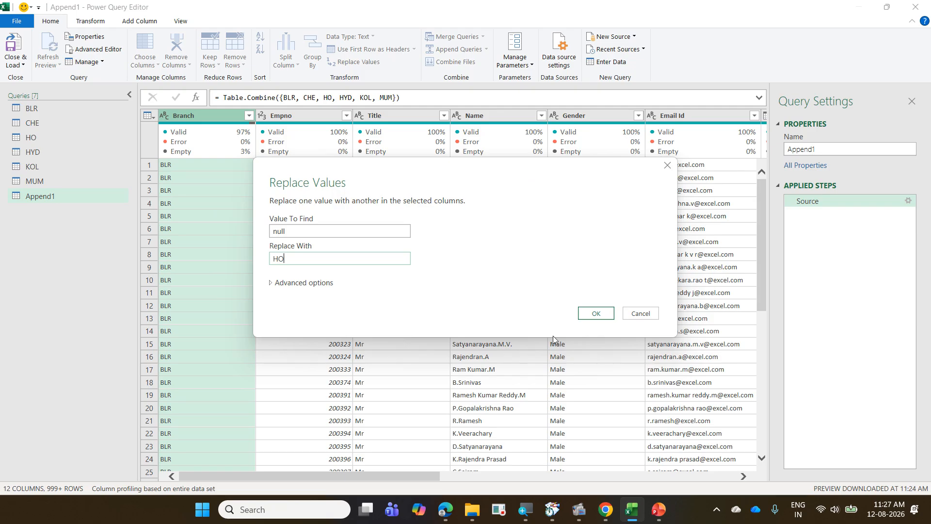
pyautogui.click(594, 313)
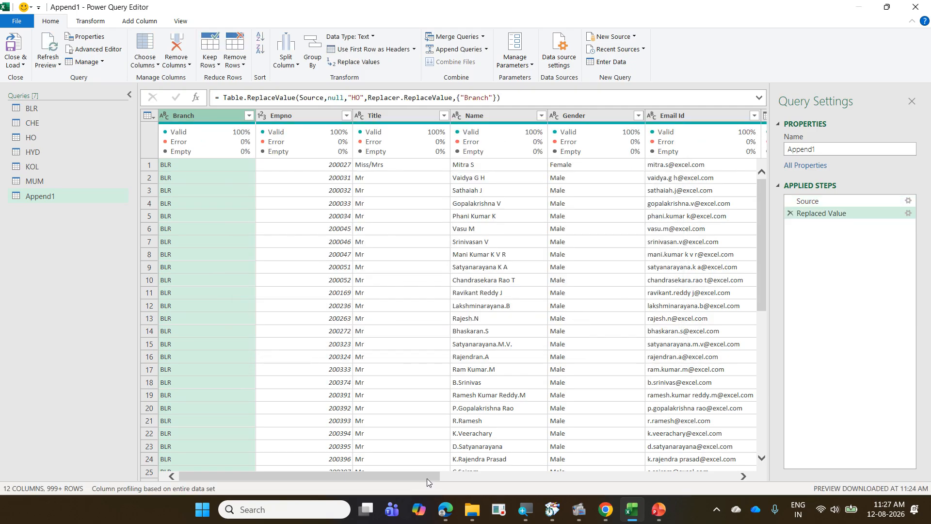
# Replace null values with 58 in the RtmntAge column of the appended query.
pyautogui.moveTo(426, 477); pyautogui.dragTo(704, 284)
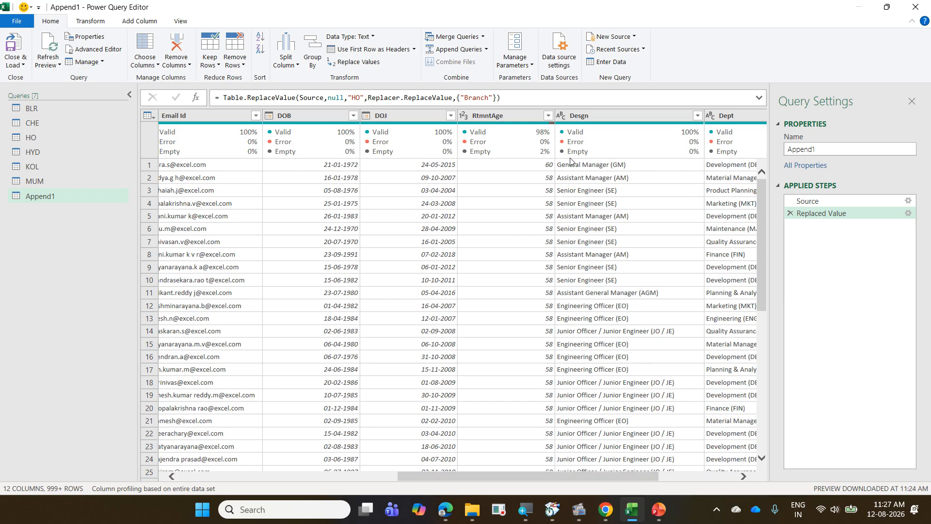
pyautogui.rightClick(501, 120)
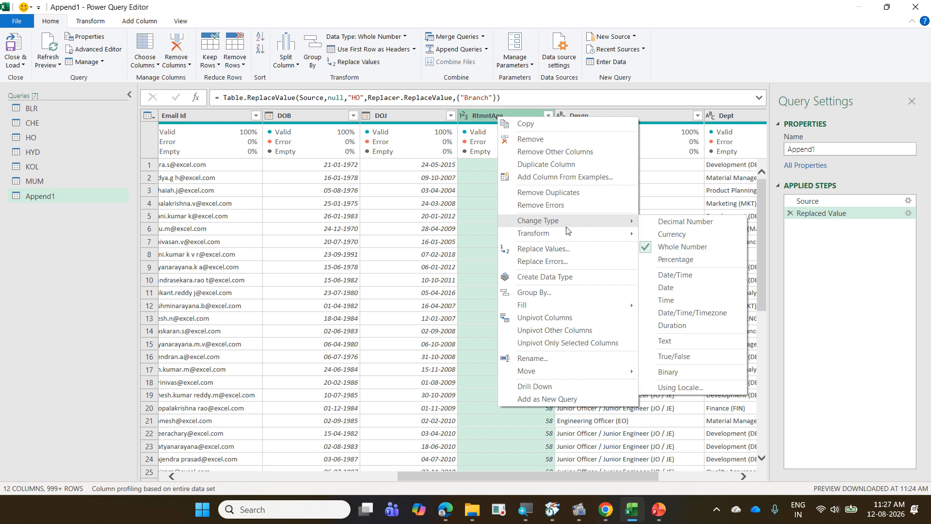
pyautogui.click(544, 249)
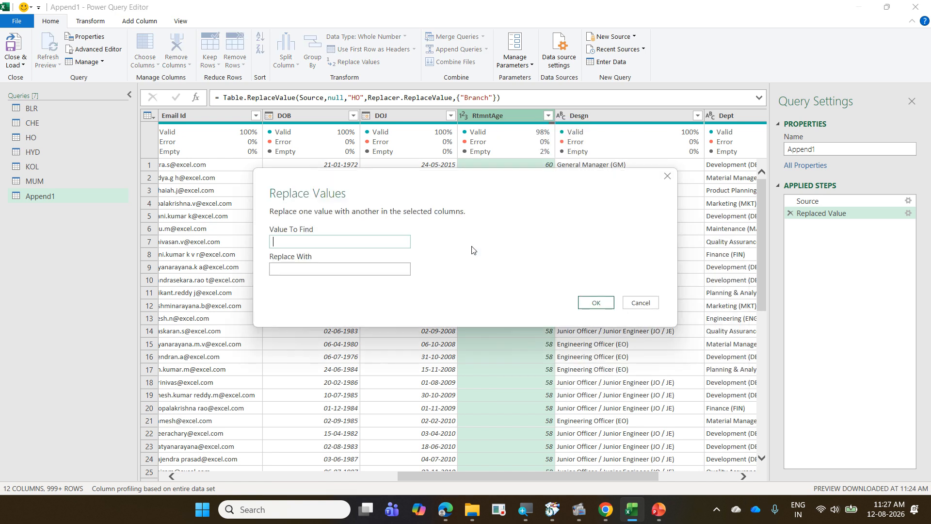
pyautogui.write('null')
pyautogui.press('Tab')
pyautogui.write('58')
pyautogui.click(595, 303)
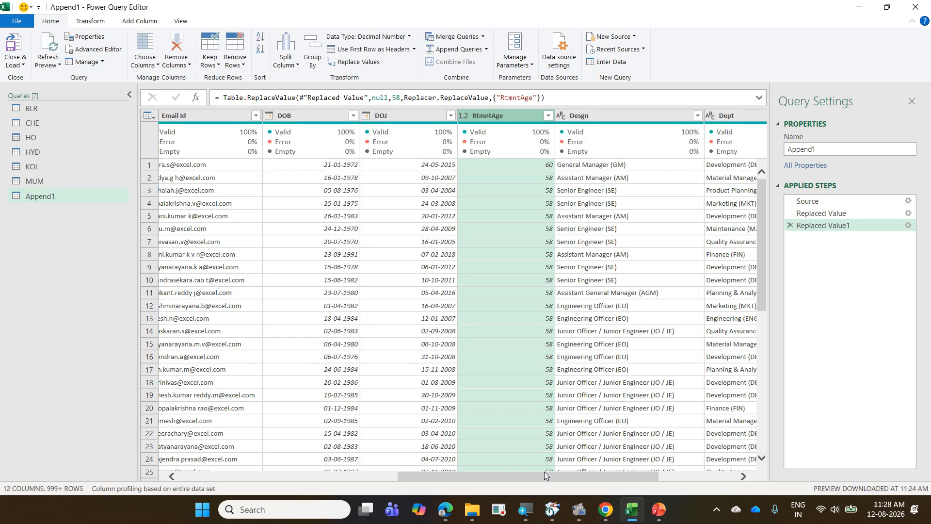
# Rename the appended query Append1 as EmpMaster.
pyautogui.moveTo(545, 475); pyautogui.dragTo(332, 442)
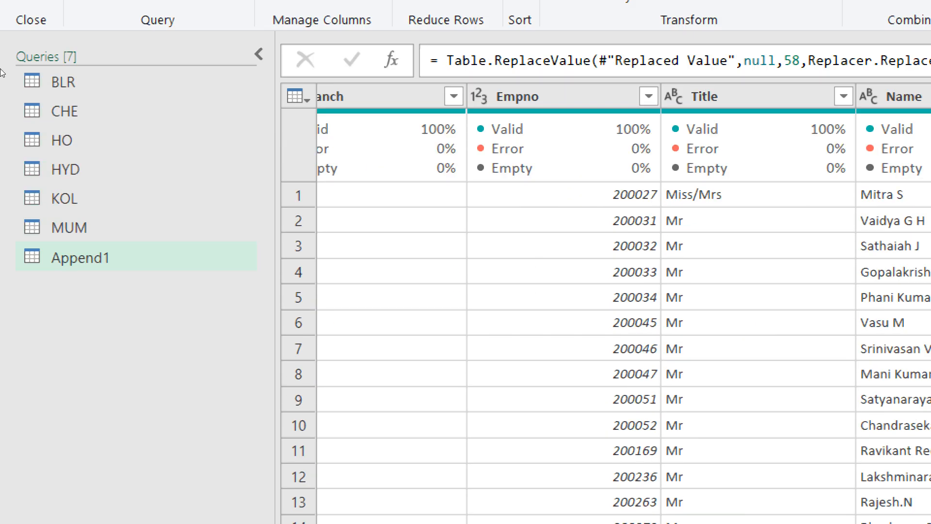
pyautogui.press('F2')
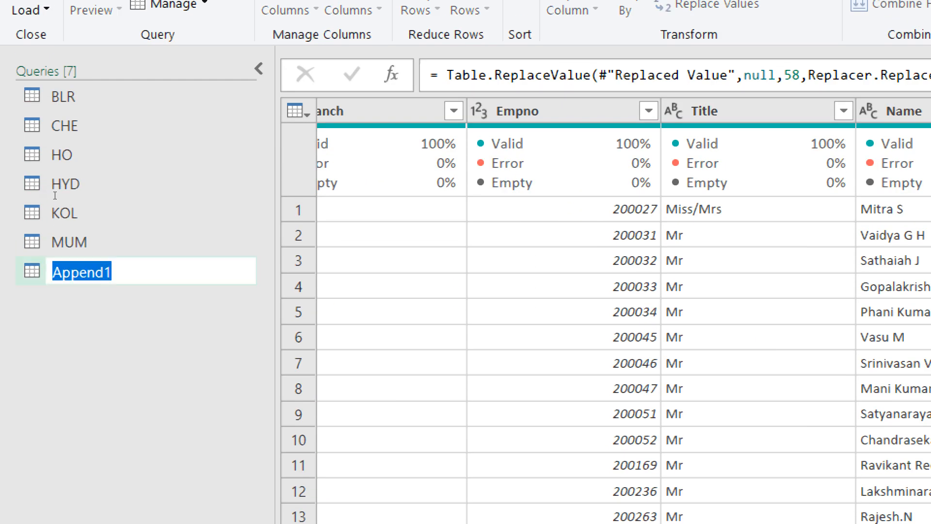
pyautogui.write('EmpMas')
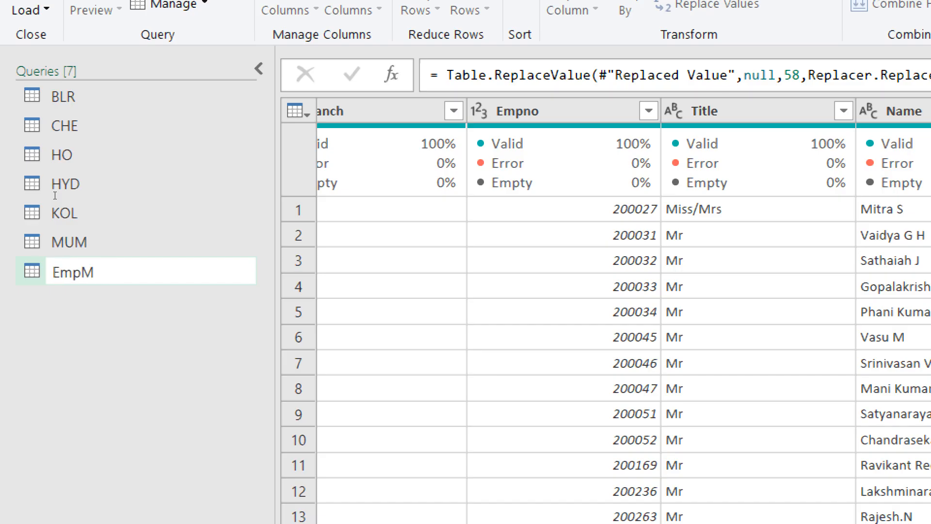
pyautogui.write('ter')
pyautogui.press('Return')
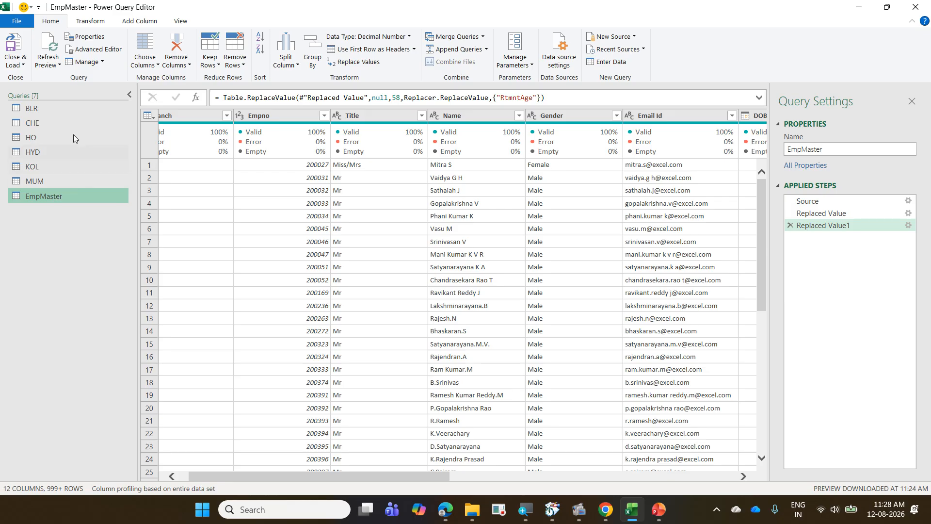
# Close the query editor and load all queries to the workbook as connections only.
pyautogui.click(22, 66)
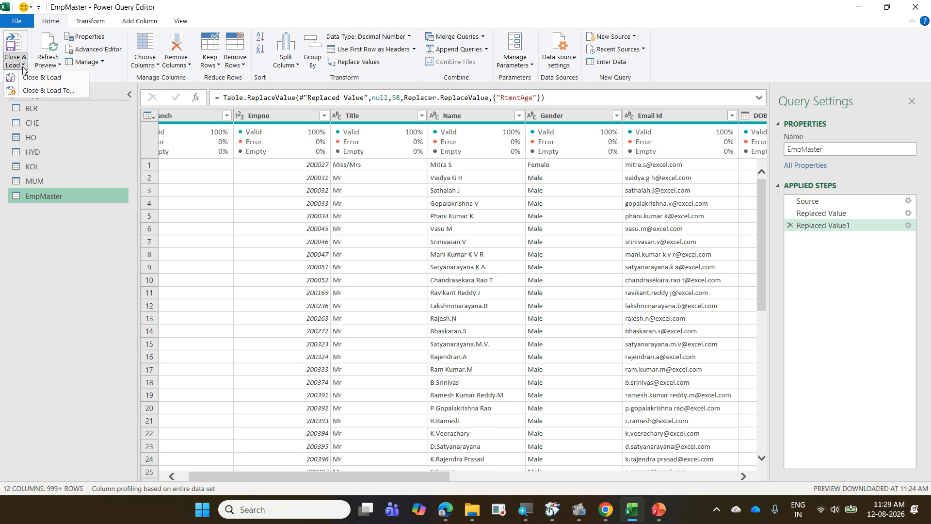
pyautogui.click(61, 90)
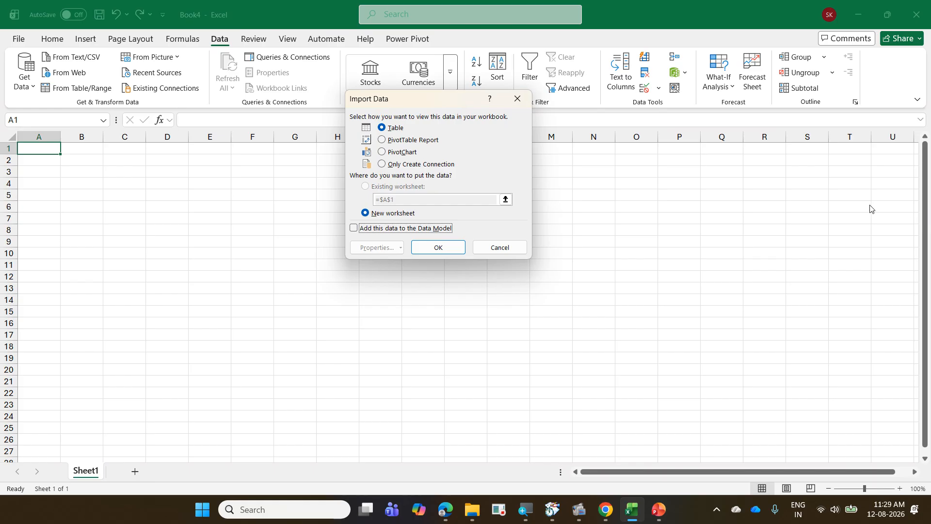
pyautogui.click(421, 164)
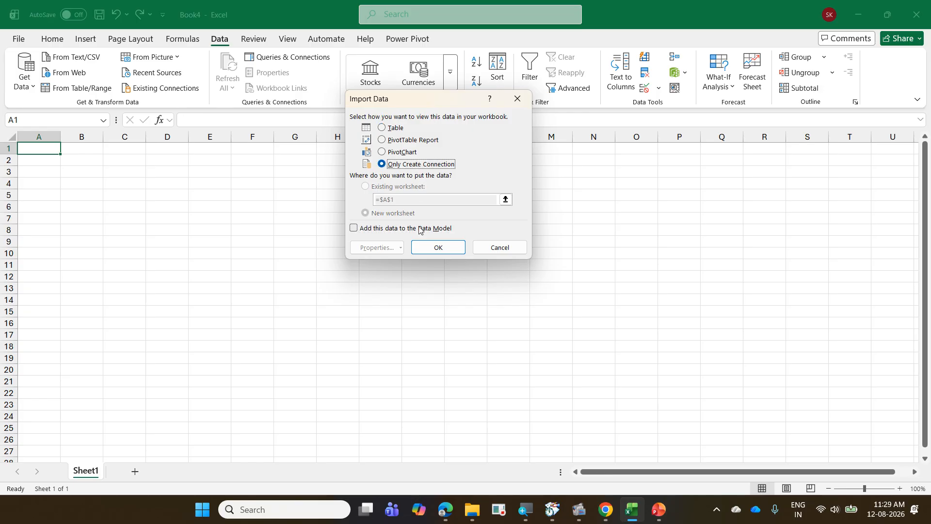
pyautogui.click(436, 249)
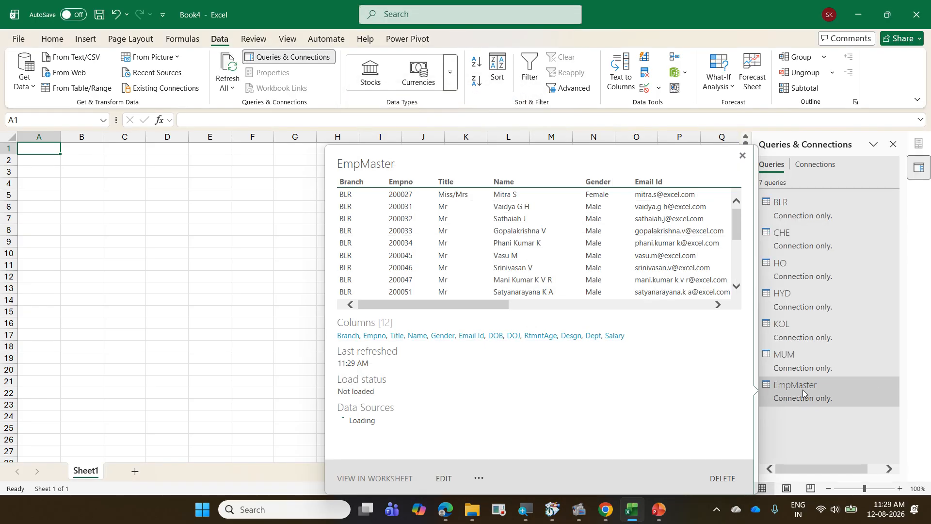
# Change the load settings of the EmpMaster query to add its data to the Data Model.
pyautogui.rightClick(802, 390)
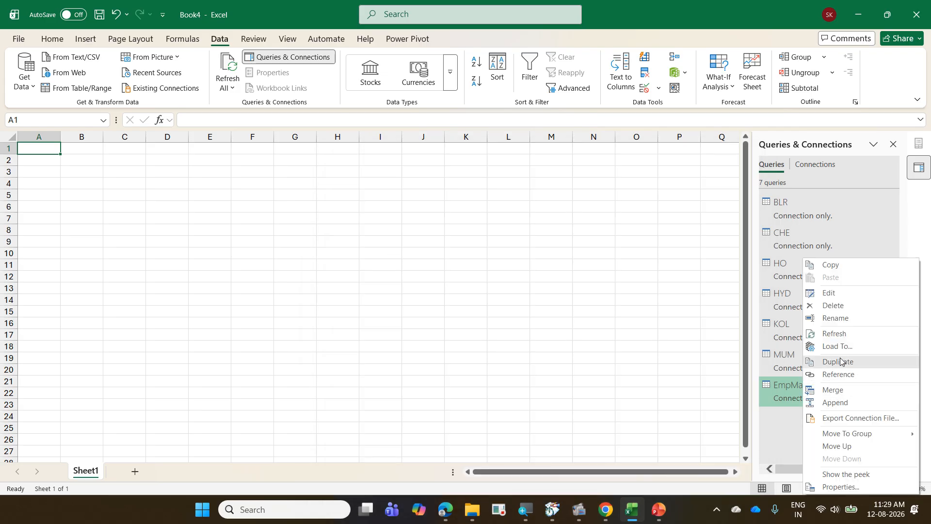
pyautogui.click(845, 347)
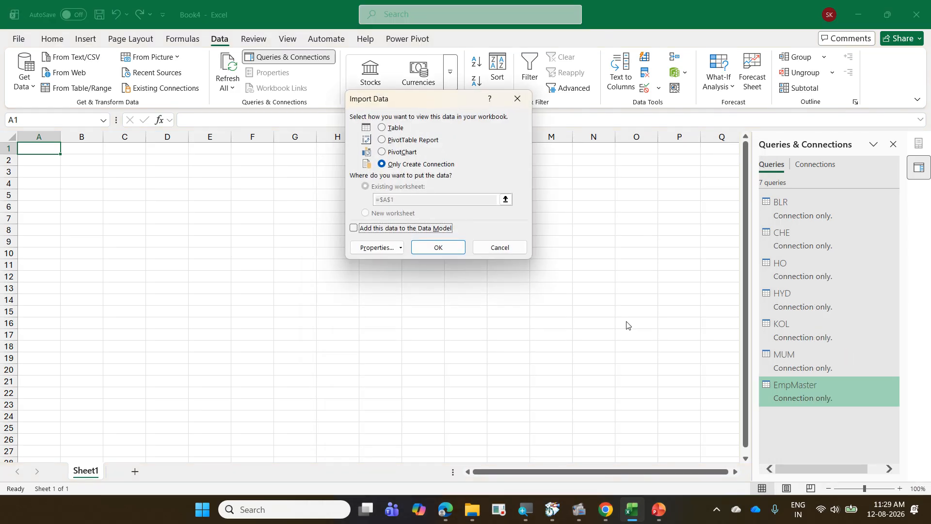
pyautogui.click(388, 229)
pyautogui.click(437, 248)
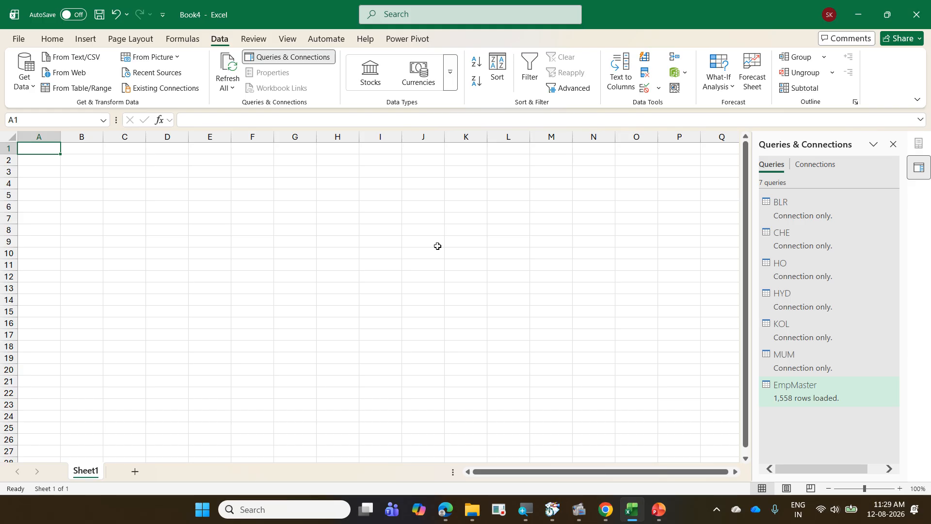
# Reopen the EmpMaster query in Power Query Editor and select its Email Id column.
pyautogui.doubleClick(843, 392)
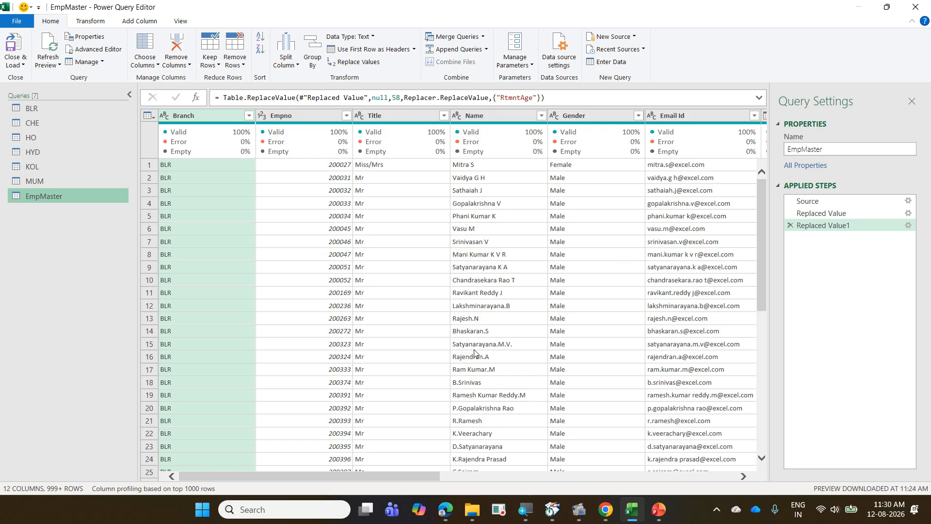
pyautogui.moveTo(431, 476); pyautogui.dragTo(485, 481)
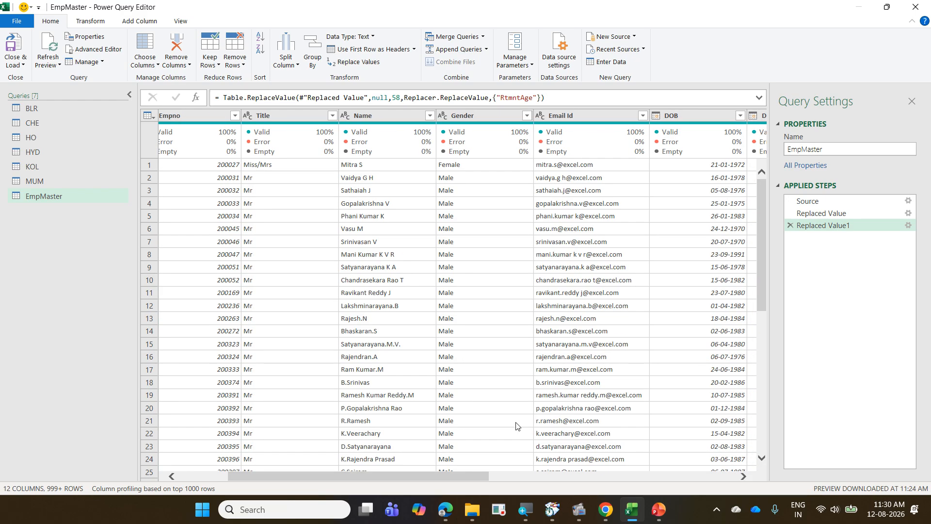
pyautogui.click(575, 115)
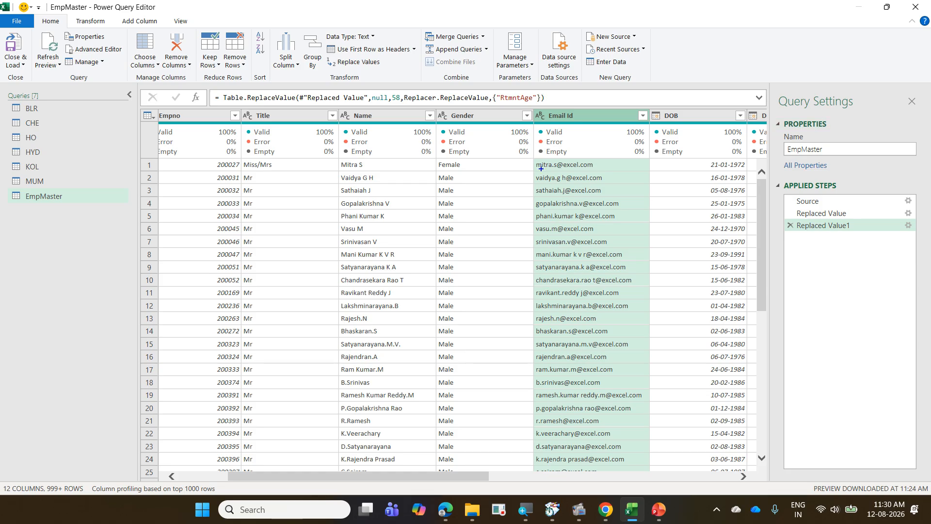
pyautogui.moveTo(532, 159)
pyautogui.mouseDown()
pyautogui.moveTo(603, 364)
pyautogui.moveTo(615, 500)
pyautogui.mouseUp()
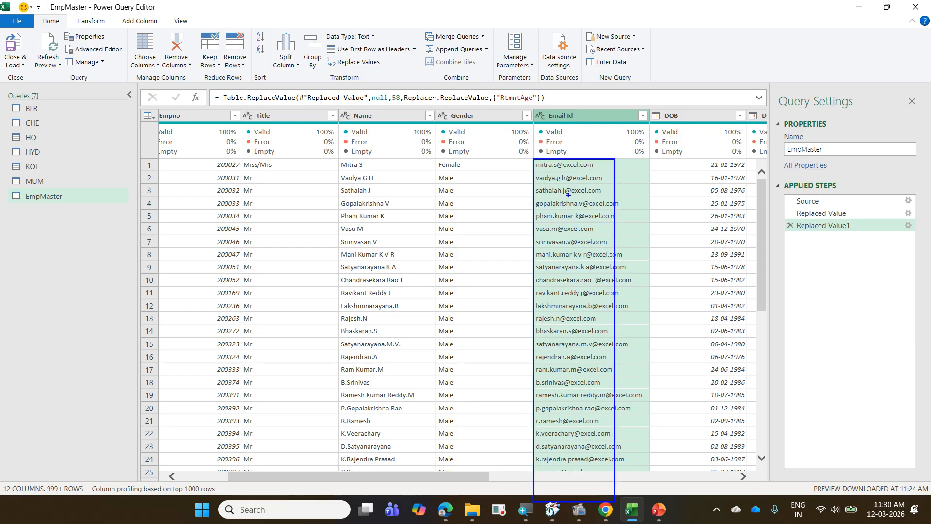
pyautogui.moveTo(552, 167); pyautogui.dragTo(561, 225)
pyautogui.moveTo(594, 155)
pyautogui.mouseDown()
pyautogui.moveTo(585, 178)
pyautogui.moveTo(604, 183)
pyautogui.mouseUp()
pyautogui.moveTo(558, 154); pyautogui.dragTo(560, 352)
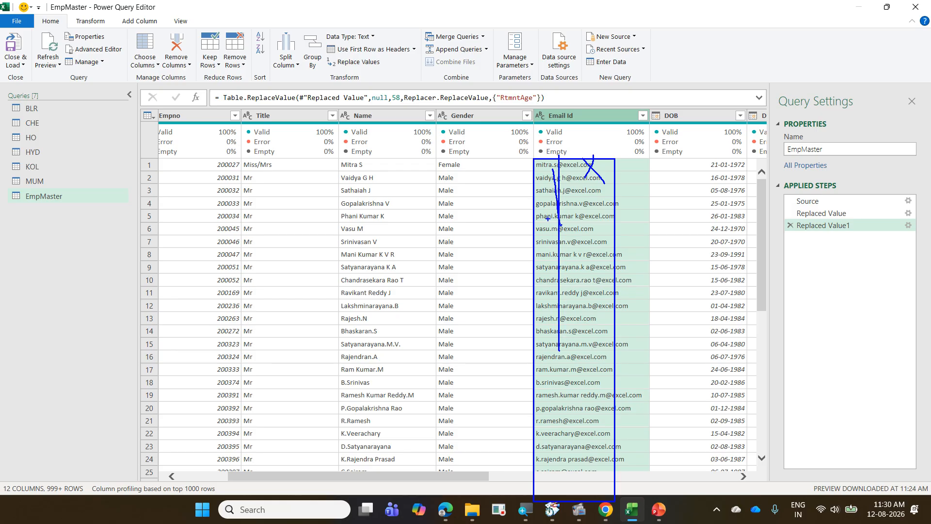
pyautogui.moveTo(587, 107)
pyautogui.mouseDown()
pyautogui.moveTo(748, 61)
pyautogui.moveTo(798, 126)
pyautogui.moveTo(852, 468)
pyautogui.mouseUp()
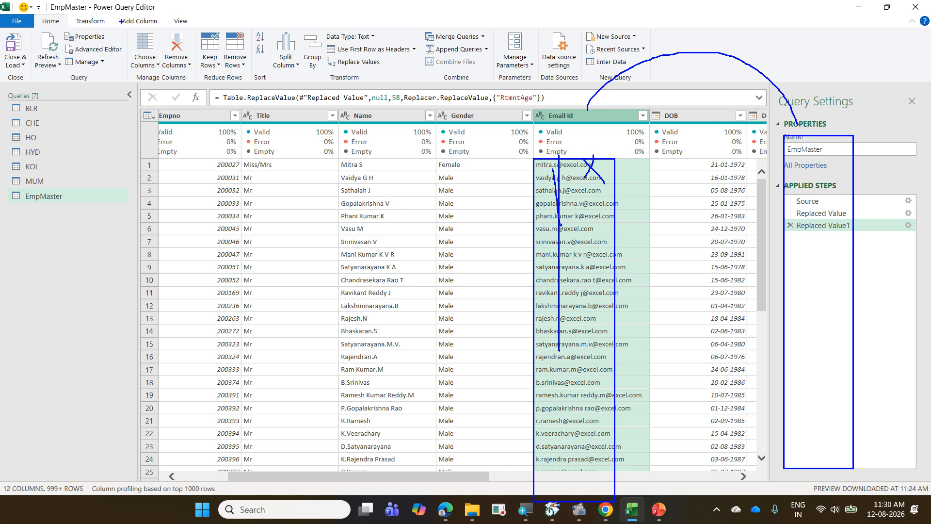
pyautogui.moveTo(120, 14); pyautogui.dragTo(161, 30)
pyautogui.moveTo(571, 121); pyautogui.dragTo(582, 261)
pyautogui.moveTo(69, 15); pyautogui.dragTo(111, 34)
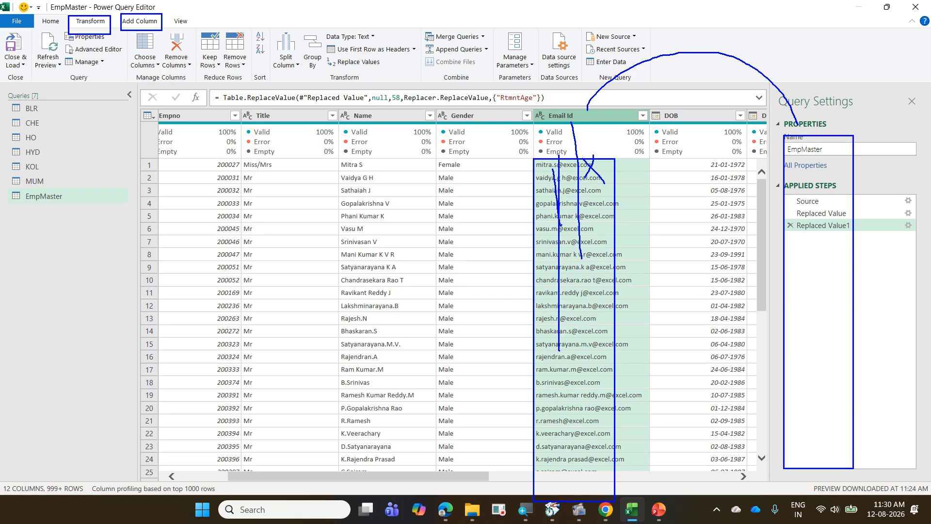
pyautogui.press('Escape')
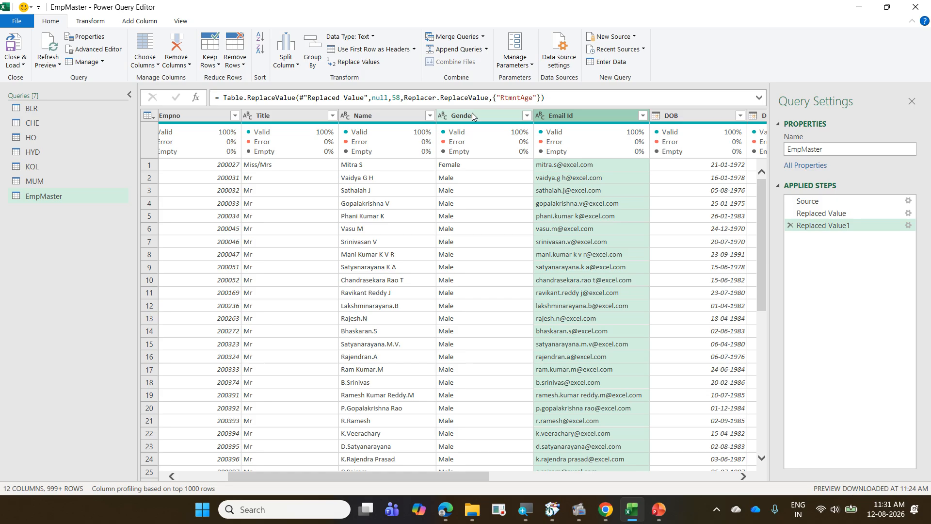
# Extract the text after the @ delimiter in Email Id into a new column, and delete that applied step.
pyautogui.click(141, 21)
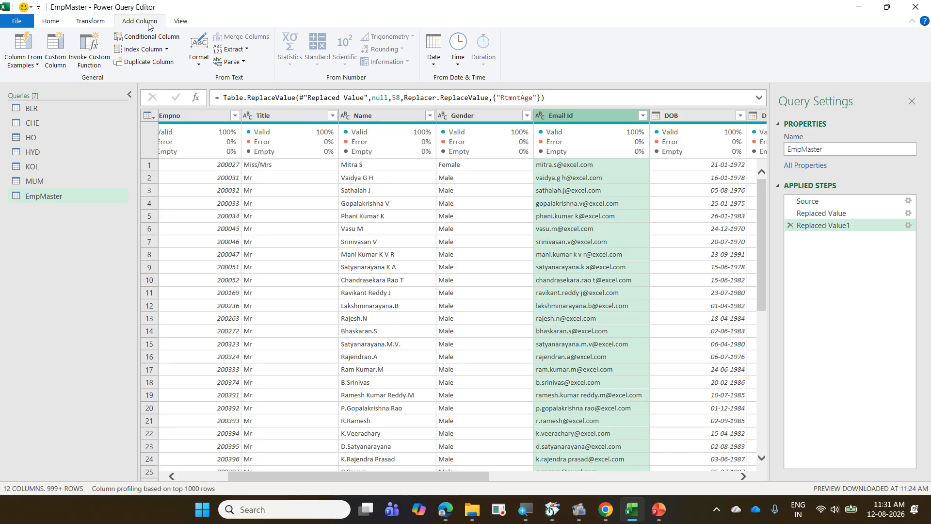
pyautogui.click(247, 54)
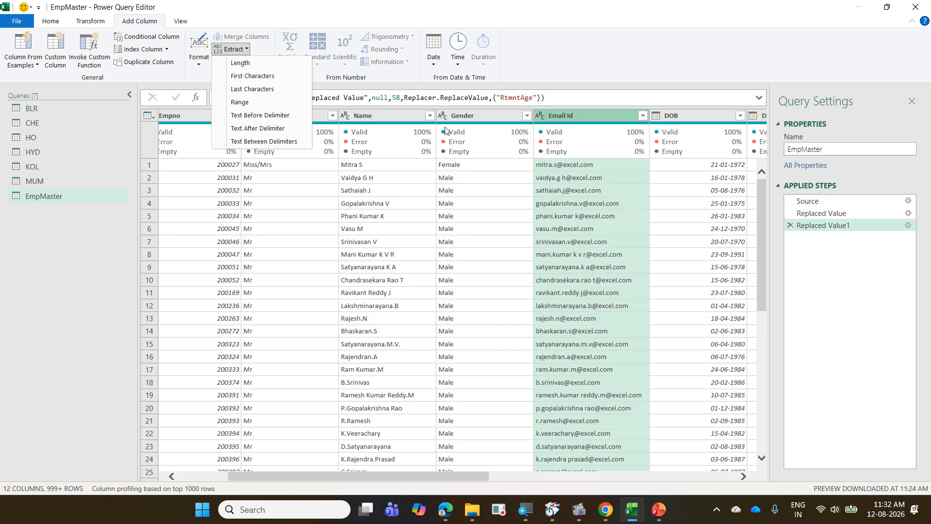
pyautogui.moveTo(215, 60); pyautogui.dragTo(306, 149)
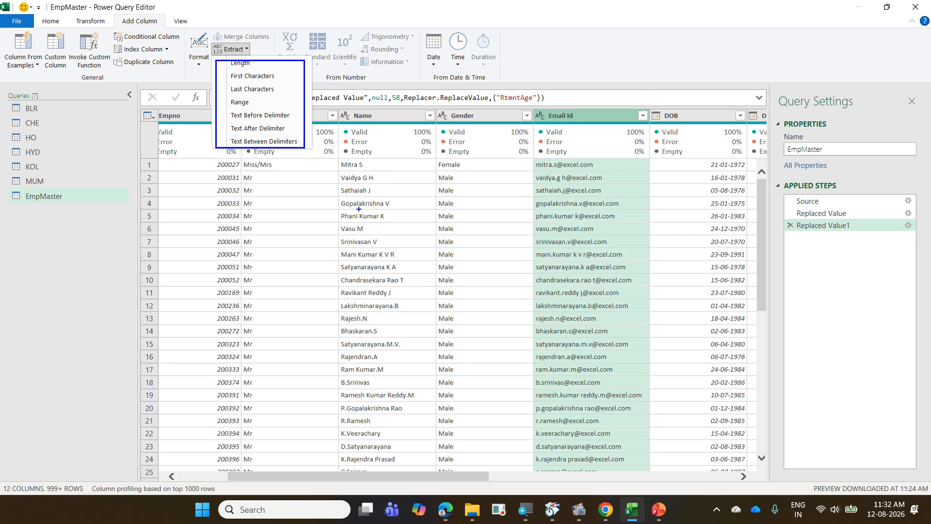
pyautogui.moveTo(297, 110); pyautogui.dragTo(324, 98)
pyautogui.moveTo(539, 170)
pyautogui.mouseDown()
pyautogui.moveTo(561, 160)
pyautogui.moveTo(527, 163)
pyautogui.moveTo(545, 173)
pyautogui.mouseUp()
pyautogui.press('Escape')
pyautogui.click(247, 49)
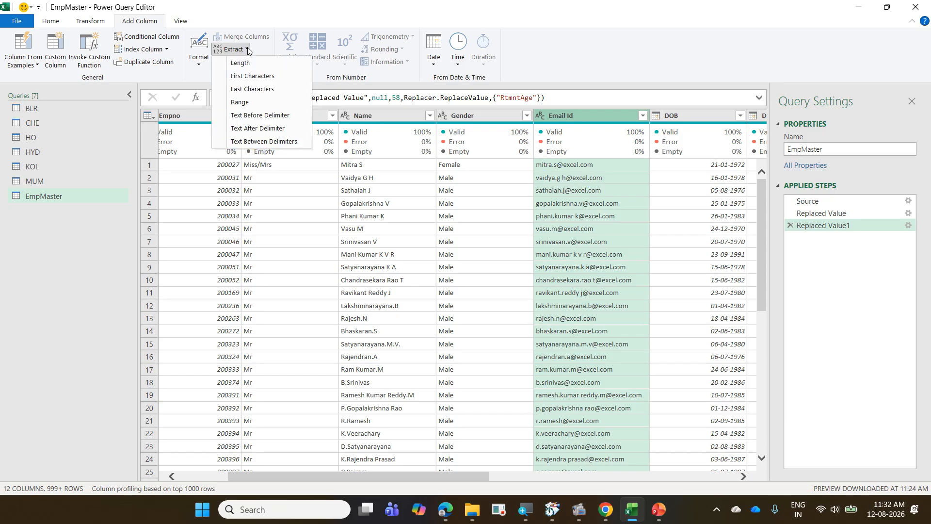
pyautogui.click(272, 129)
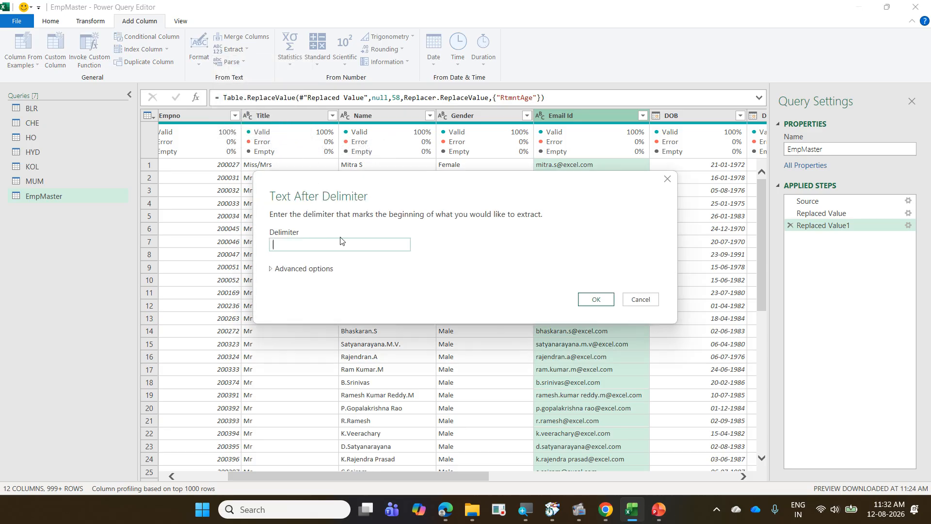
pyautogui.write('@')
pyautogui.click(600, 308)
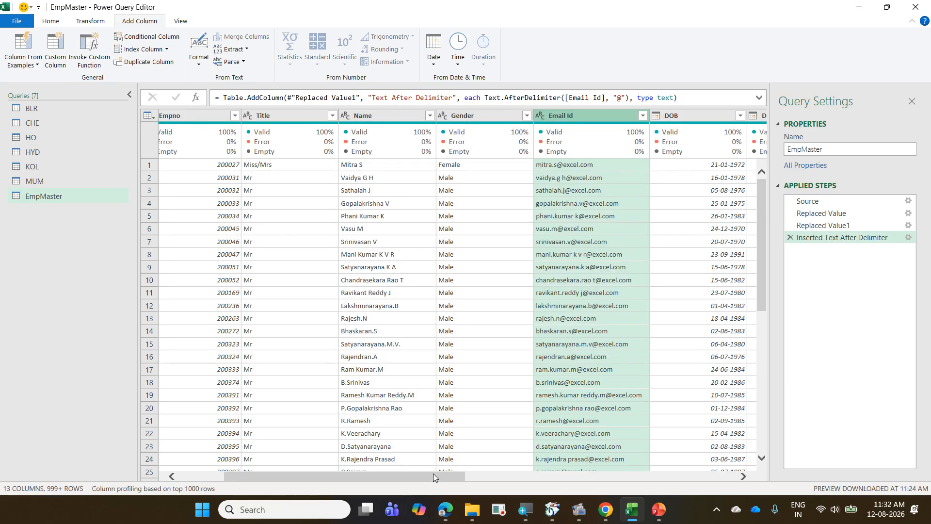
pyautogui.moveTo(432, 473); pyautogui.dragTo(764, 485)
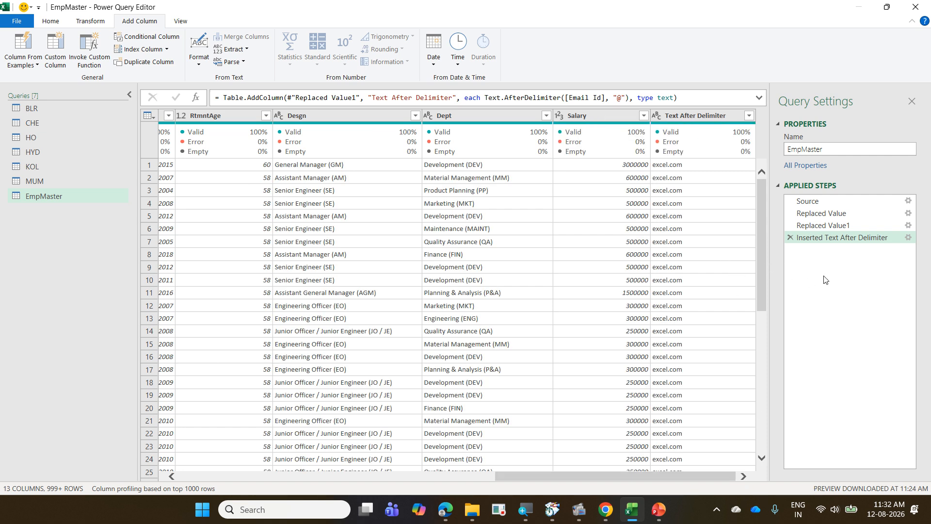
pyautogui.click(790, 238)
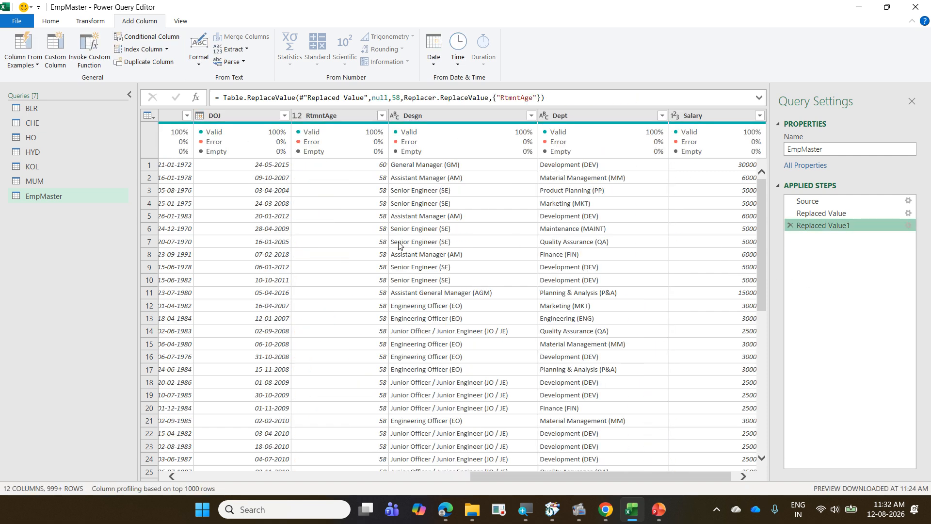
# Add a new column with the text before the @ delimiter, extracted from the Email Id column.
pyautogui.moveTo(501, 479); pyautogui.dragTo(344, 480)
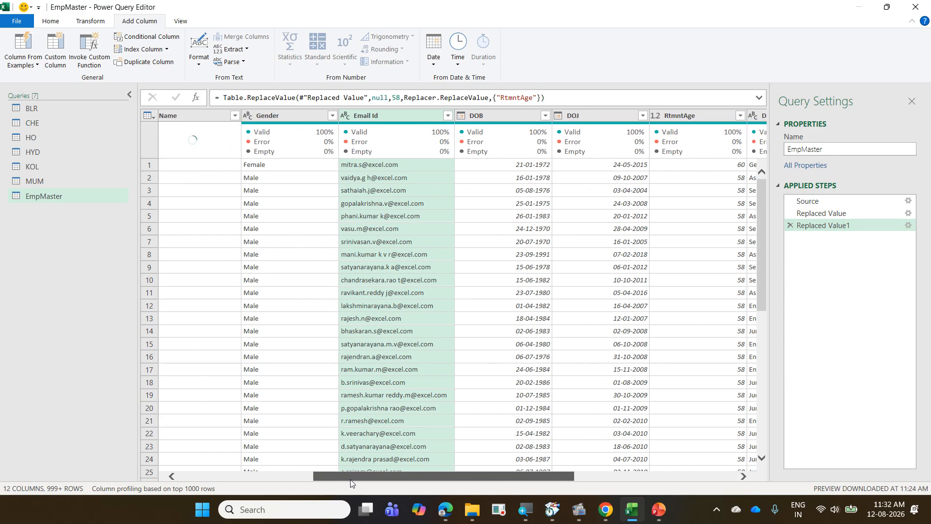
pyautogui.click(245, 49)
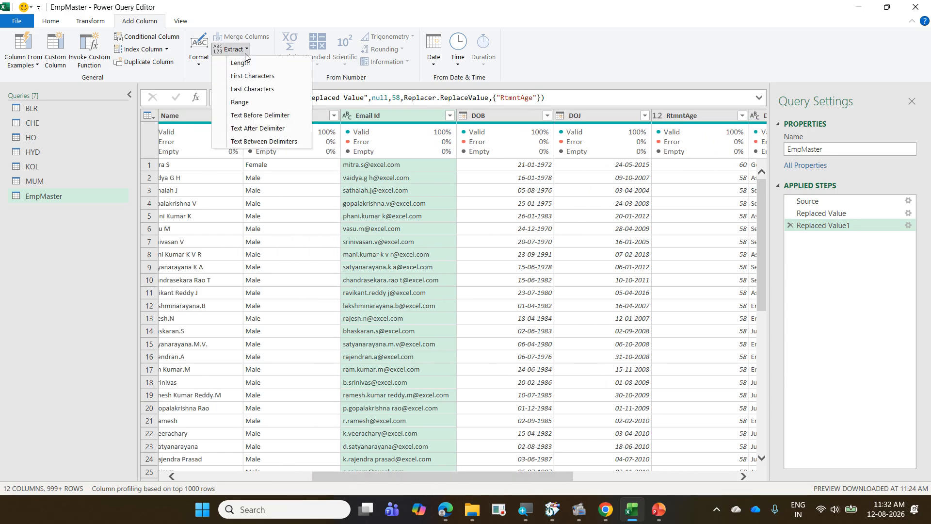
pyautogui.click(269, 115)
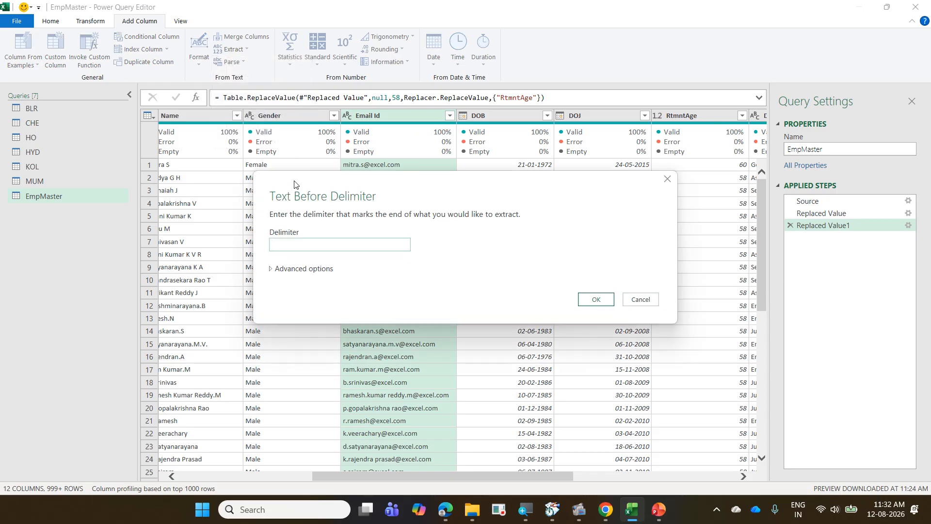
pyautogui.write('@')
pyautogui.click(595, 300)
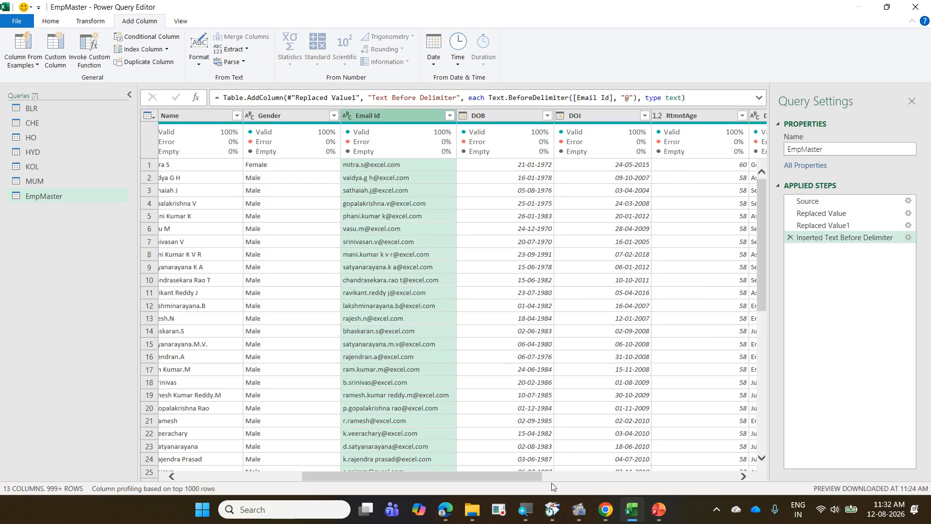
pyautogui.moveTo(532, 474); pyautogui.dragTo(822, 464)
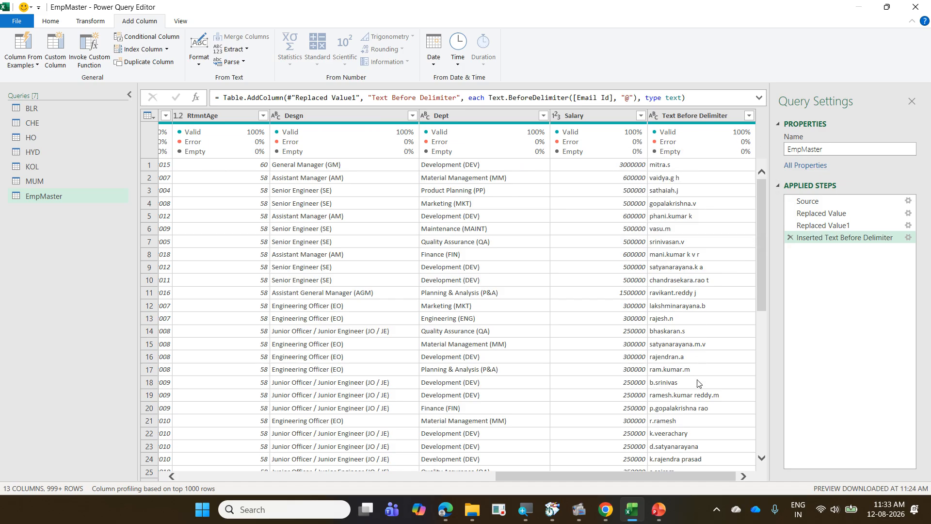
pyautogui.click(233, 49)
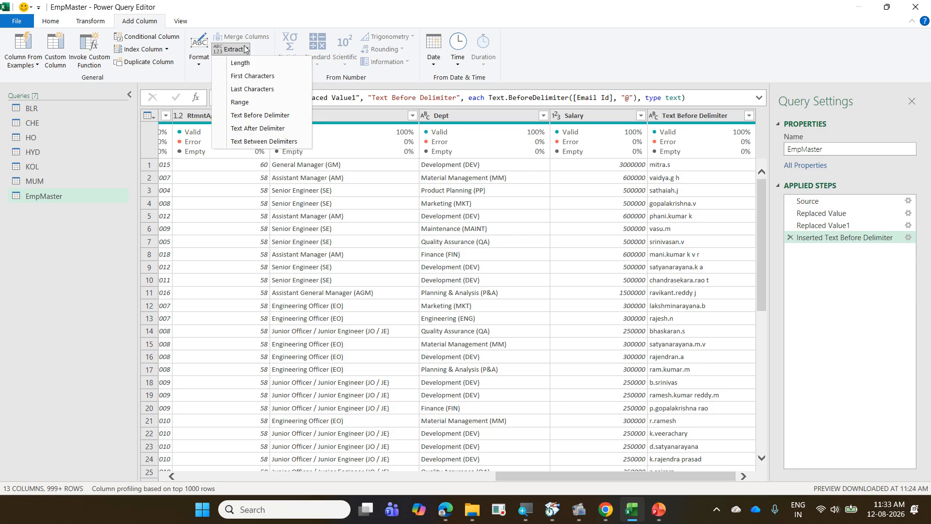
pyautogui.click(641, 14)
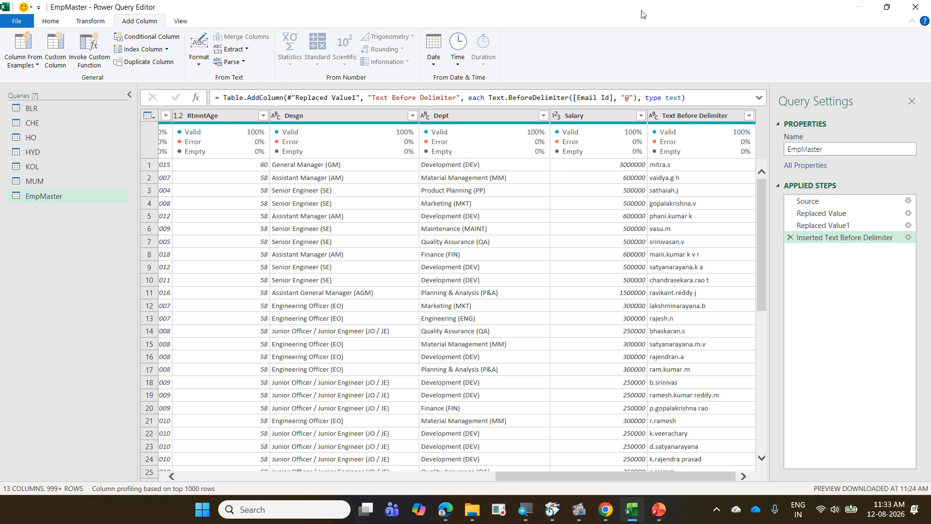
pyautogui.click(329, 117)
pyautogui.click(469, 117)
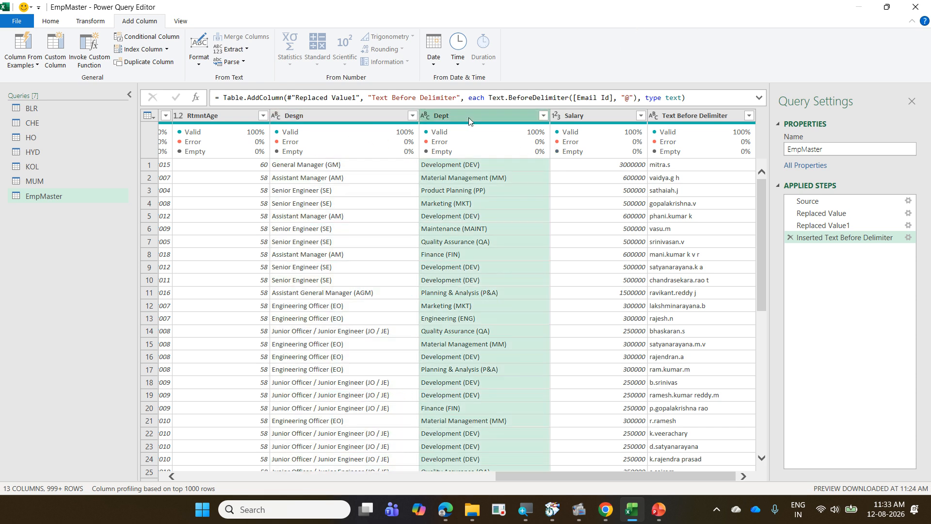
# Switch to the 10 EmployeeData presentation in PowerPoint and show slide 3 full screen to read the Desgn and Dept transformation task.
pyautogui.click(662, 510)
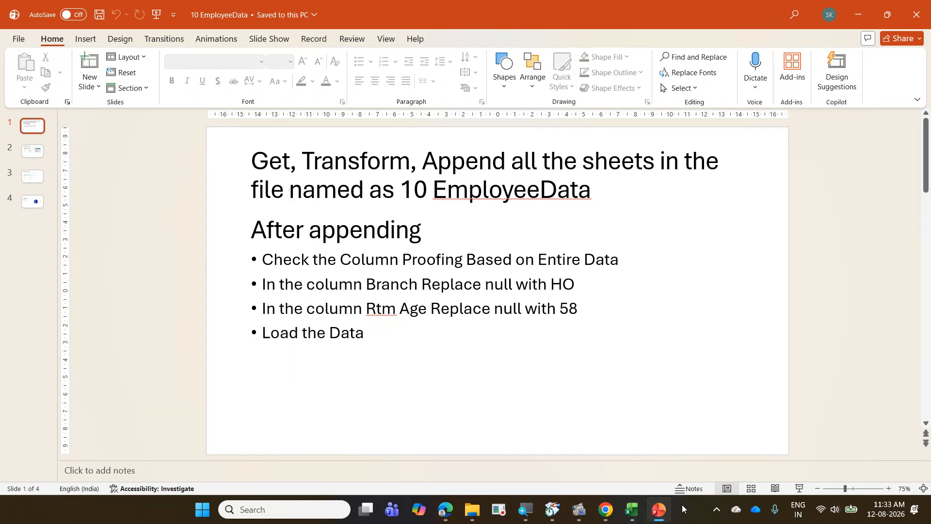
pyautogui.click(42, 174)
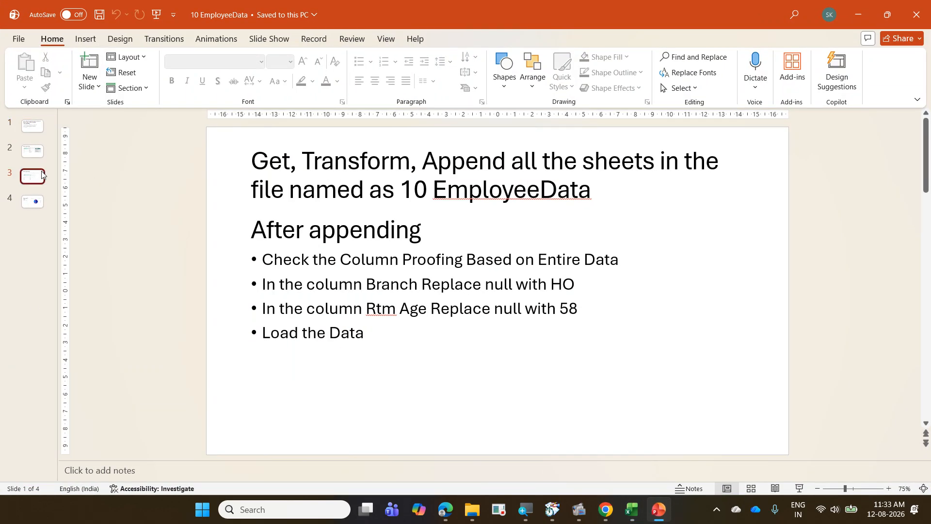
pyautogui.click(799, 490)
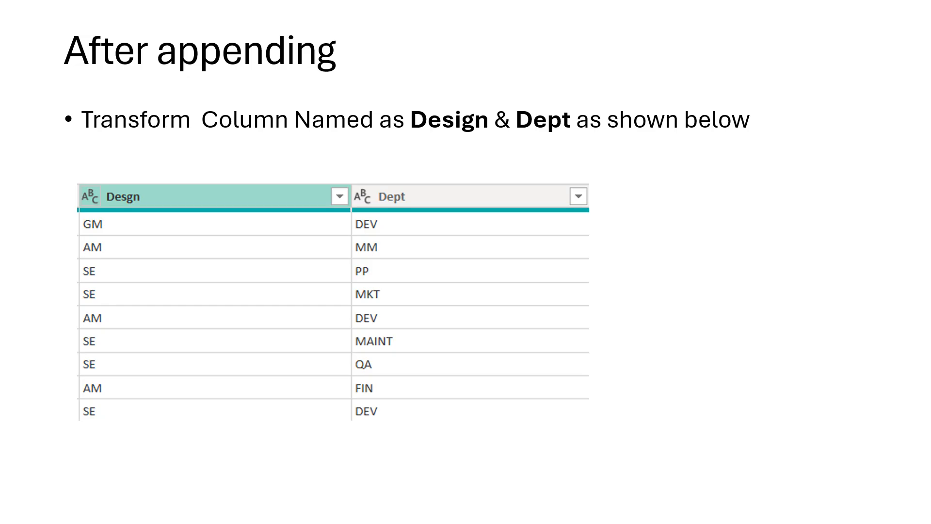
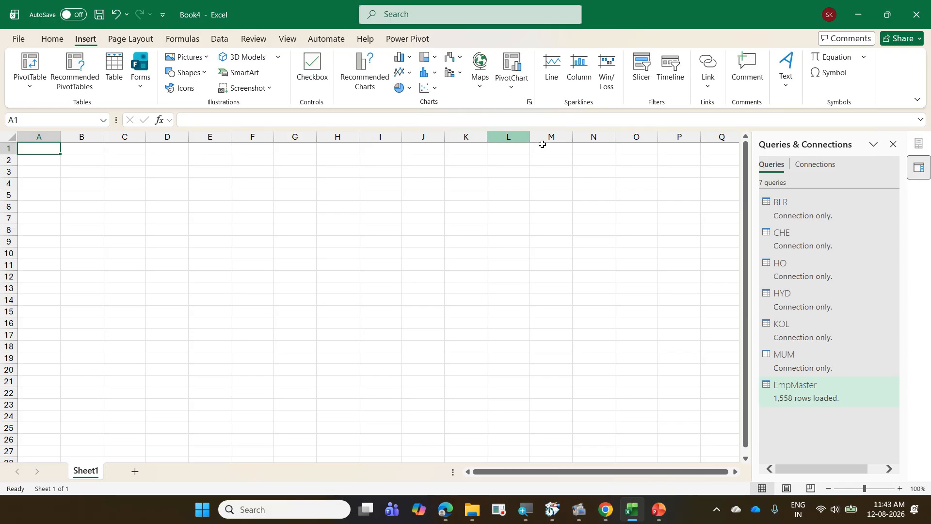
# Insert a PivotChart based on the workbook's Data Model at cell A1 of Sheet1, and close the Queries & Connections pane.
pyautogui.click(513, 89)
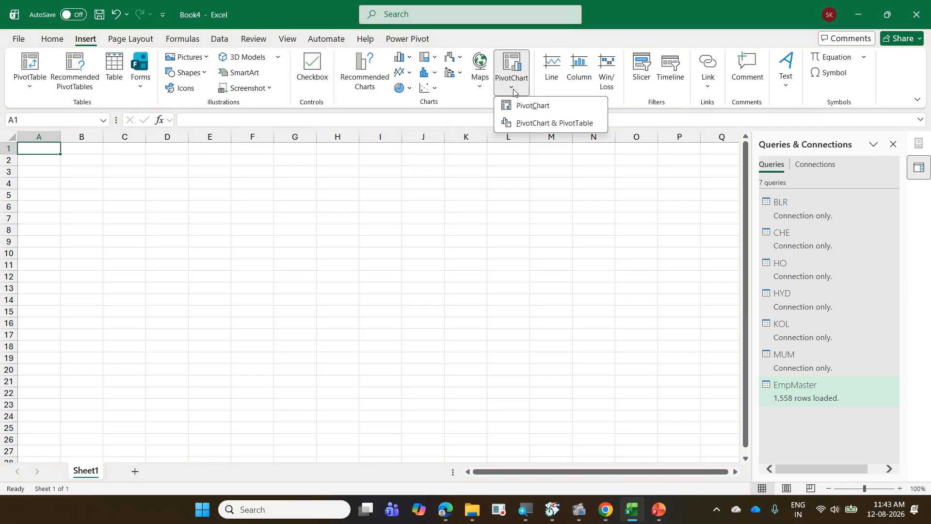
pyautogui.click(540, 106)
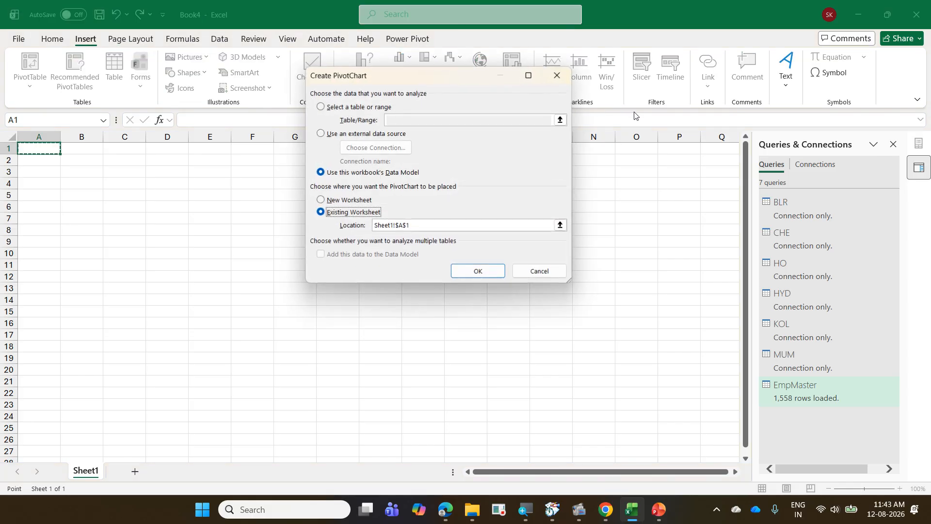
pyautogui.click(487, 272)
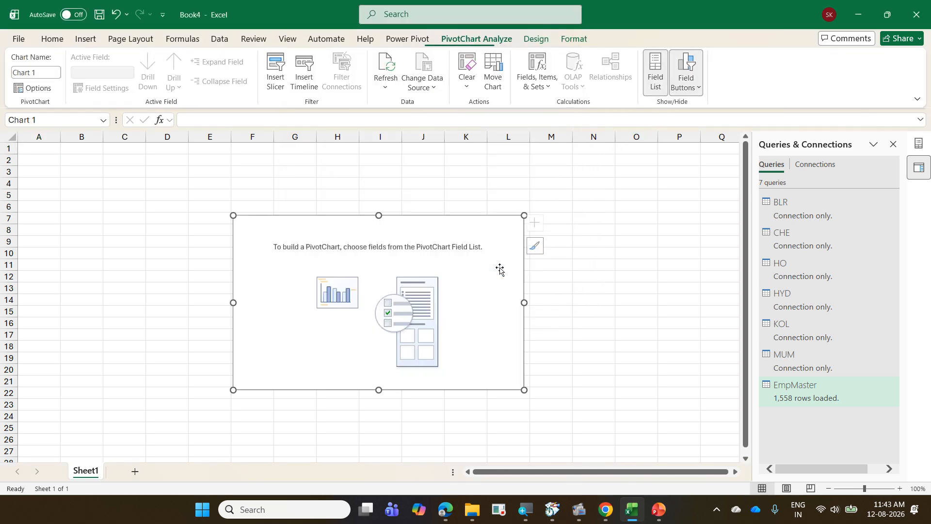
pyautogui.click(892, 145)
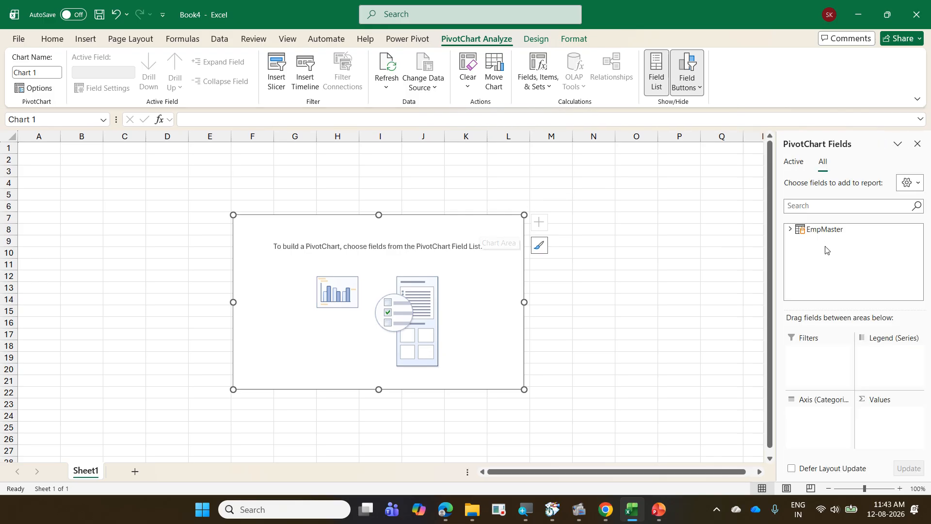
# Add the EmpMaster field Branch to the PivotChart's axis categories and Empno to its values.
pyautogui.click(789, 233)
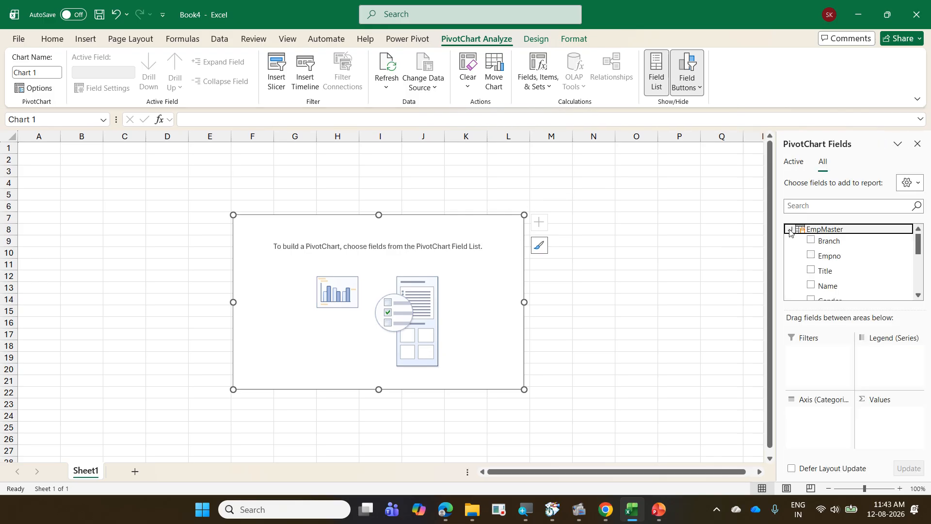
pyautogui.moveTo(824, 241); pyautogui.dragTo(811, 414)
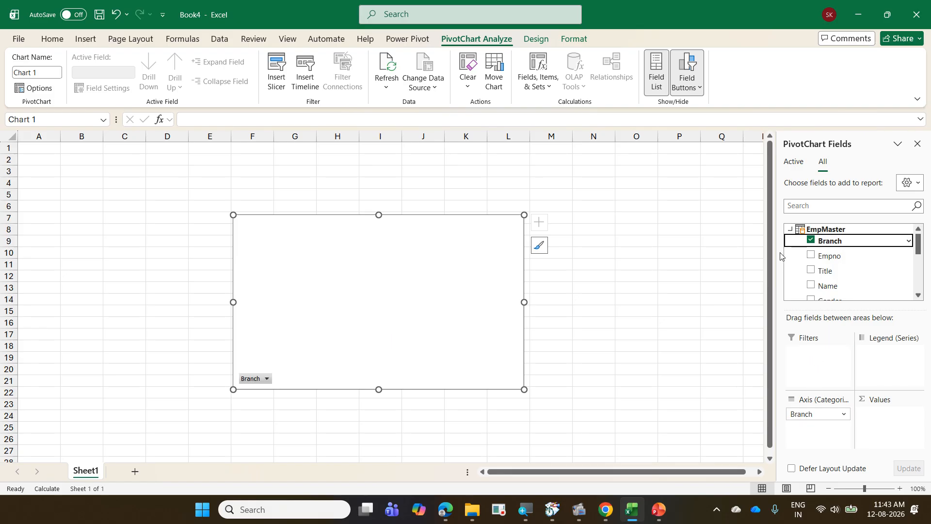
pyautogui.moveTo(829, 256); pyautogui.dragTo(881, 420)
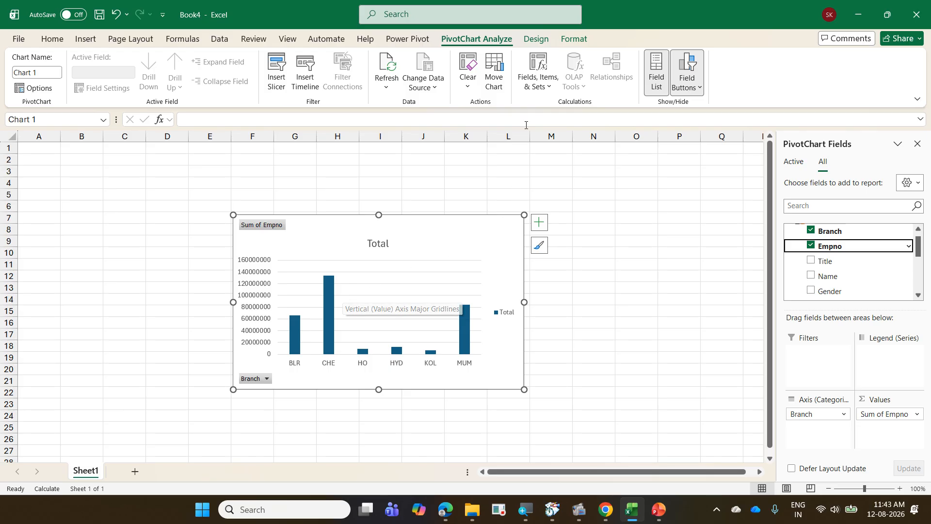
# Change the PivotChart's chart type to the standard Pie.
pyautogui.click(533, 40)
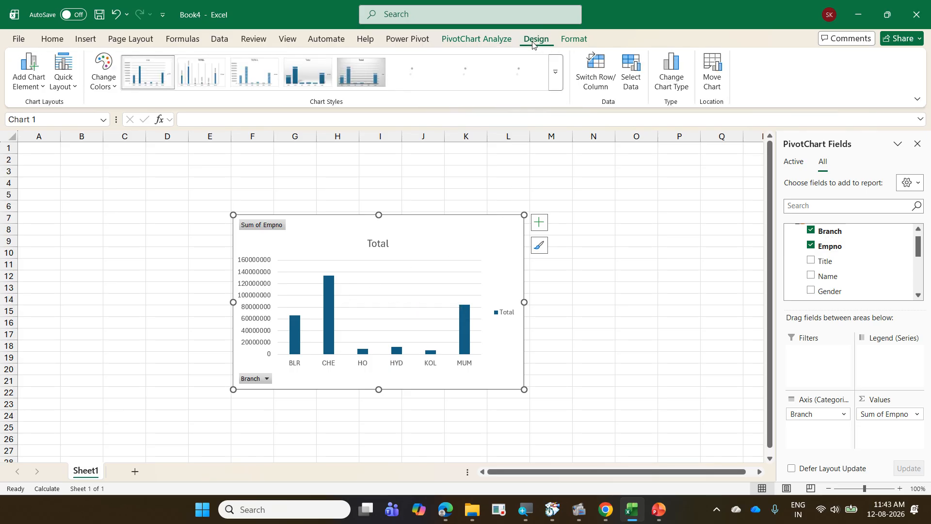
pyautogui.click(665, 85)
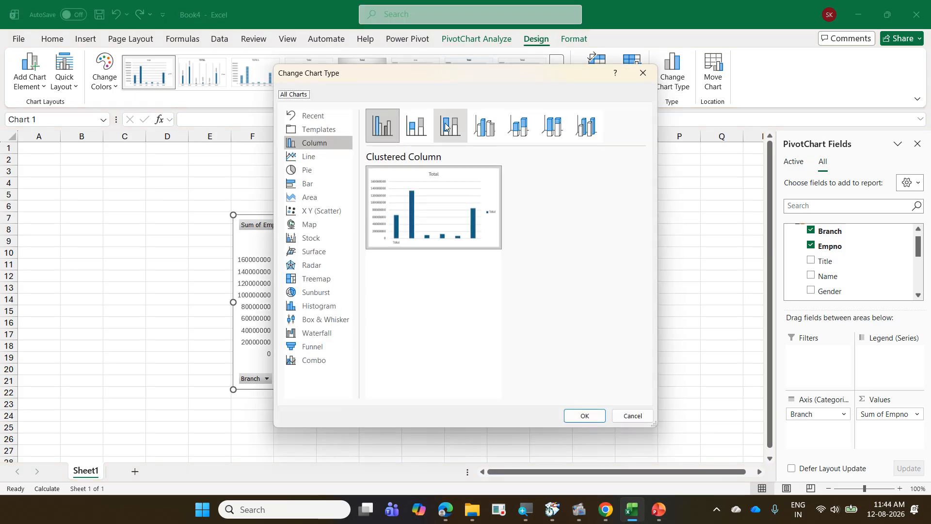
pyautogui.click(322, 170)
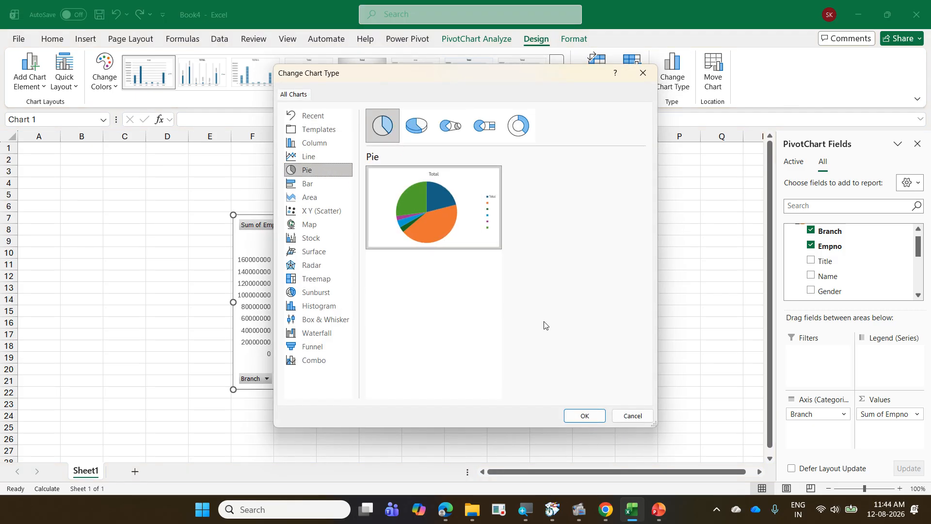
pyautogui.click(587, 415)
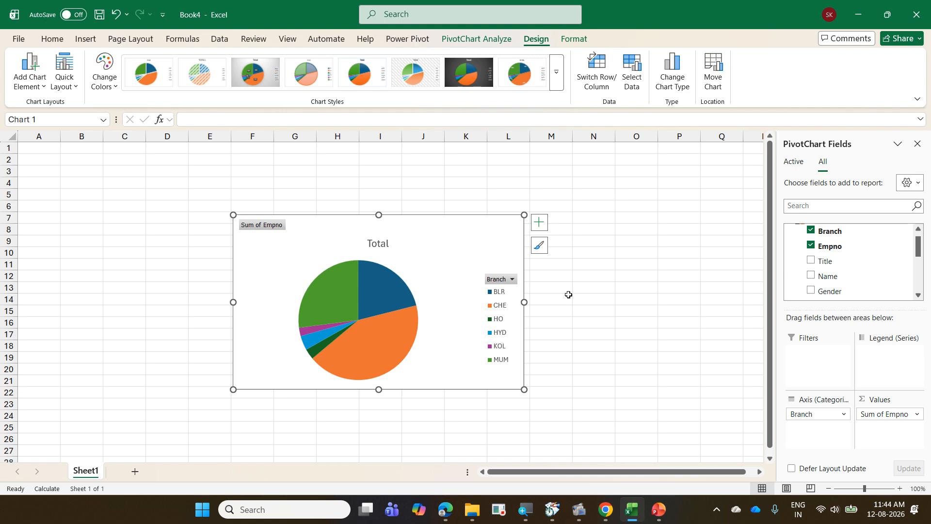
# Change the Empno value field to summarize by Distinct Count.
pyautogui.click(916, 415)
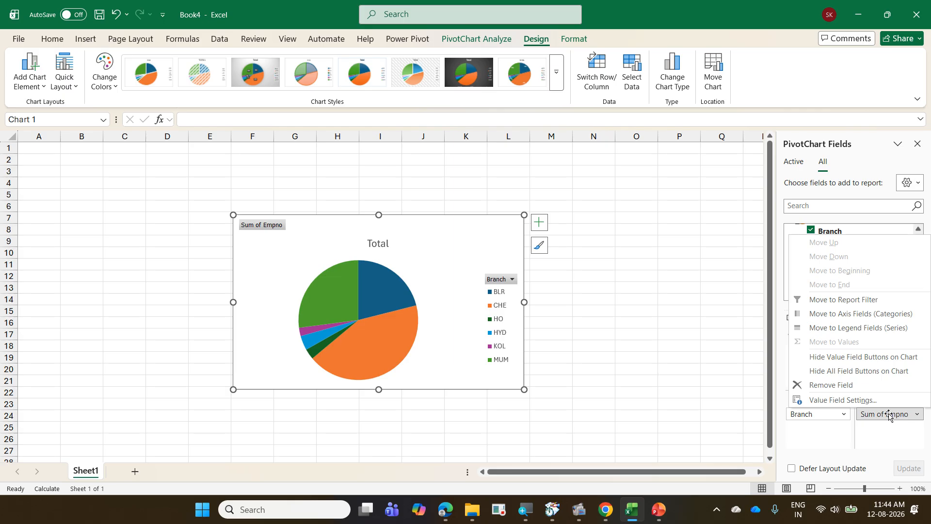
pyautogui.click(868, 400)
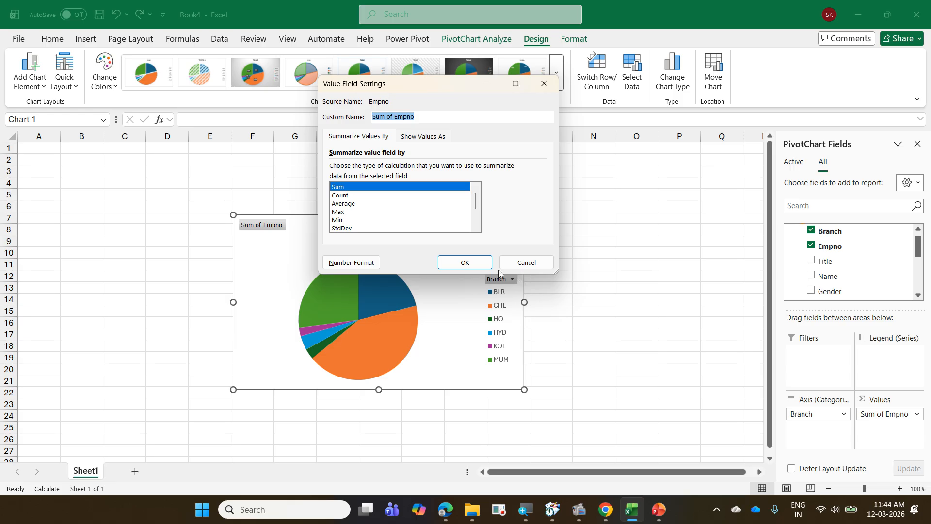
pyautogui.click(346, 196)
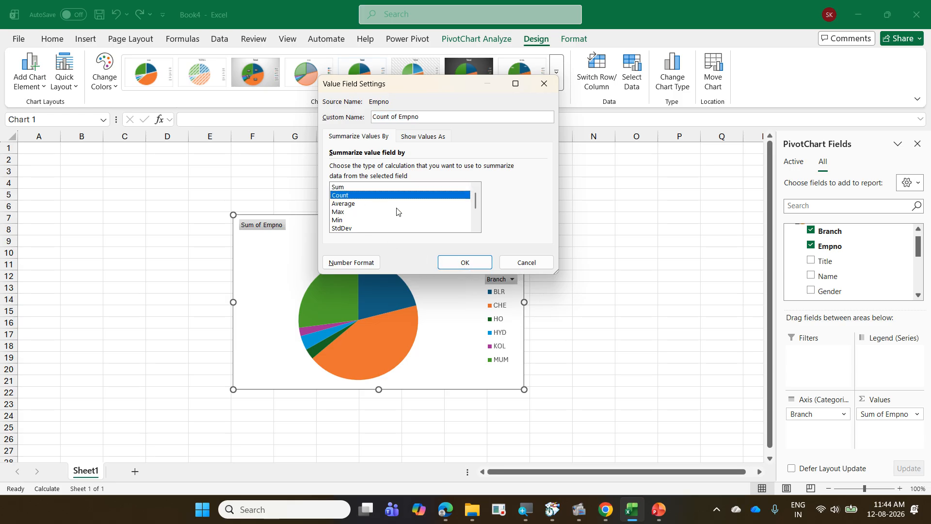
pyautogui.scroll(-2, 426, 222)
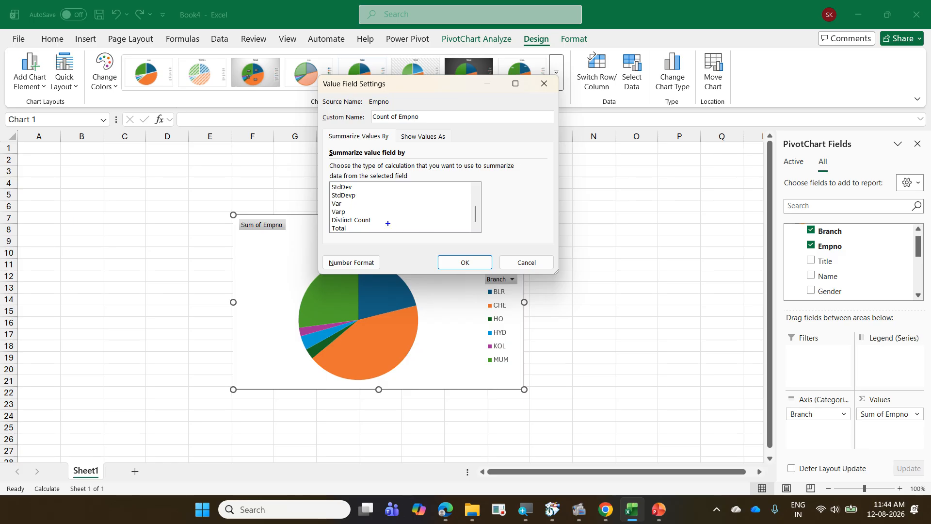
pyautogui.moveTo(327, 214); pyautogui.dragTo(381, 226)
pyautogui.moveTo(373, 227)
pyautogui.mouseDown()
pyautogui.moveTo(371, 210)
pyautogui.moveTo(320, 215)
pyautogui.moveTo(325, 225)
pyautogui.mouseUp()
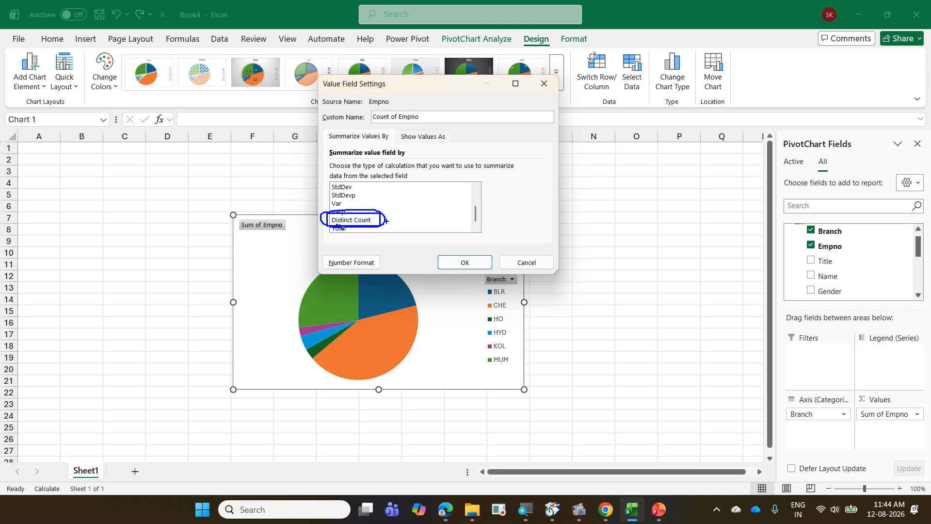
pyautogui.click(366, 220)
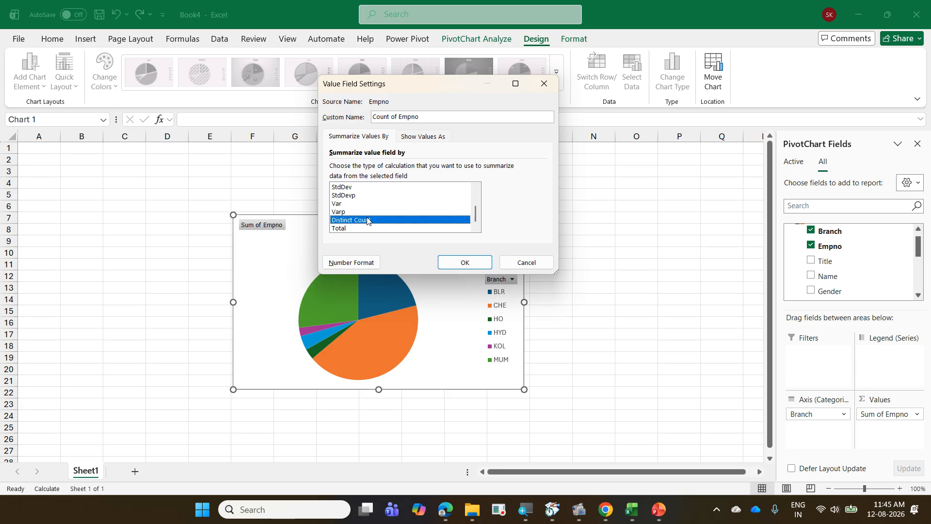
pyautogui.click(442, 262)
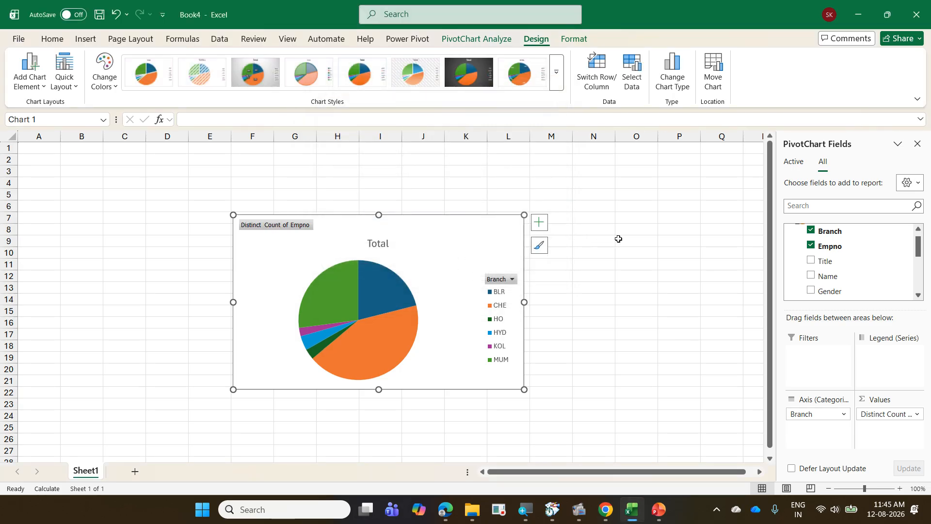
# Enter 1001 in both O9 and O10 as a duplicate-number example, and clear the two cells.
pyautogui.click(620, 240)
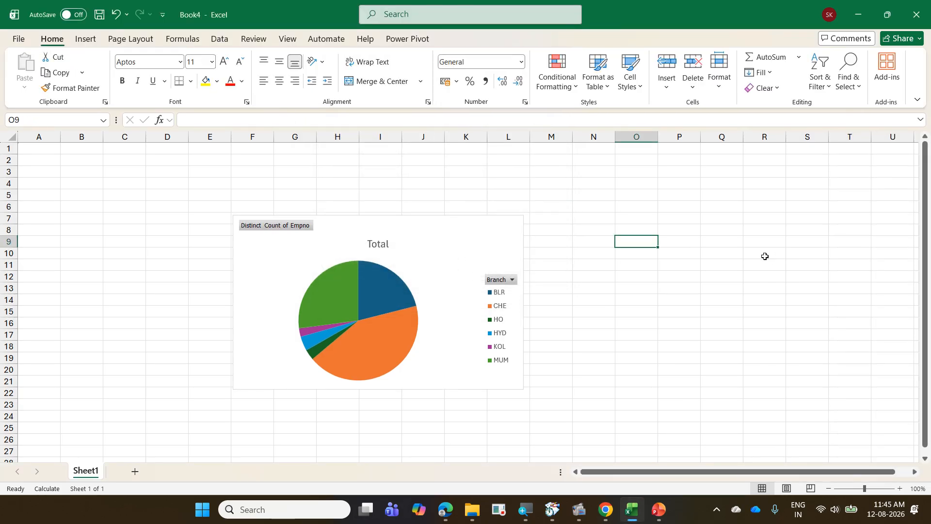
pyautogui.write('1001')
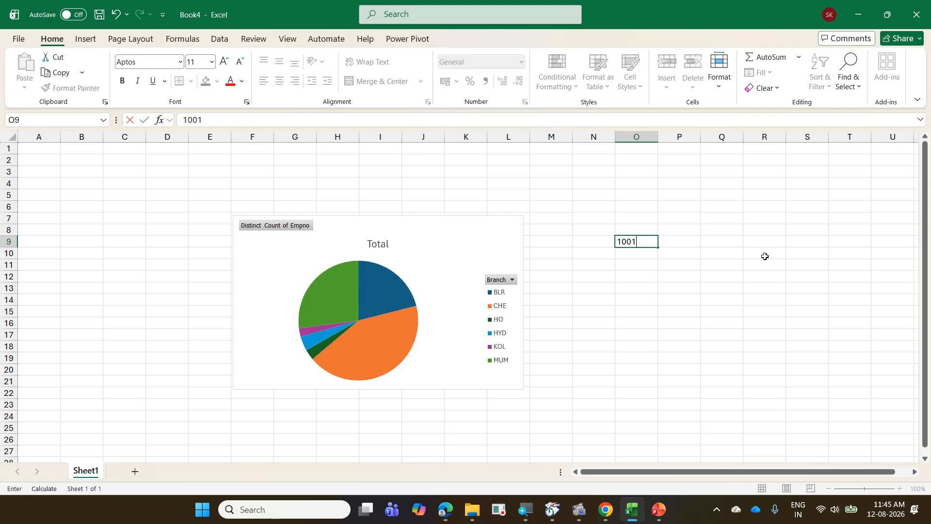
pyautogui.press('Return')
pyautogui.write('1001')
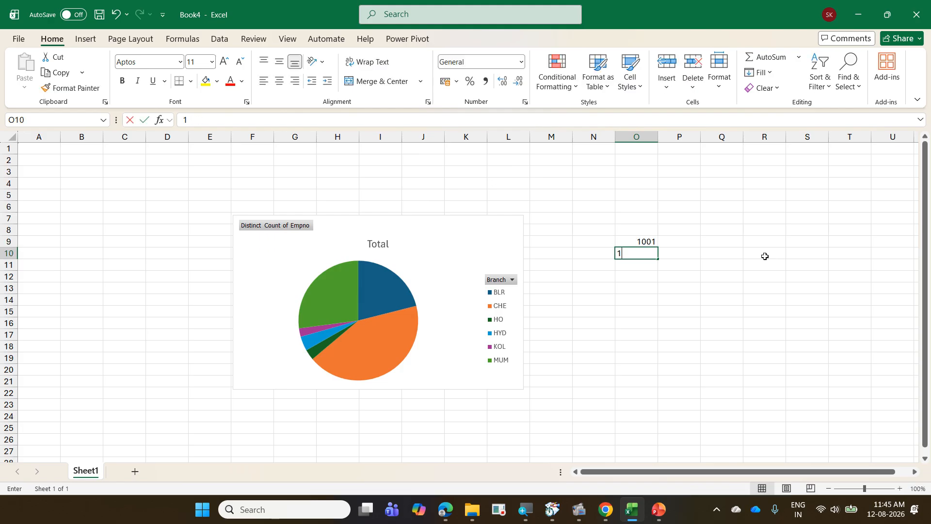
pyautogui.press('Return')
pyautogui.press('Up')
pyautogui.press('Up')
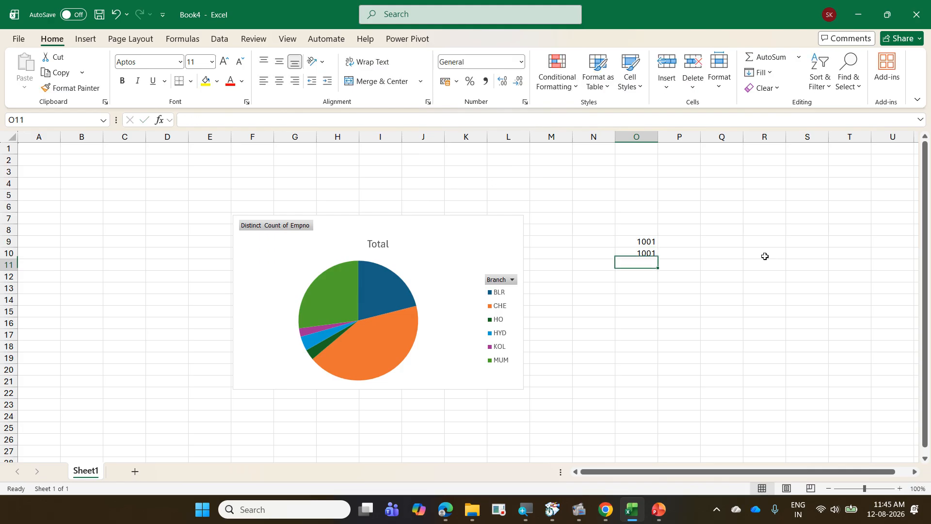
pyautogui.hotkey('shift', 'Down')
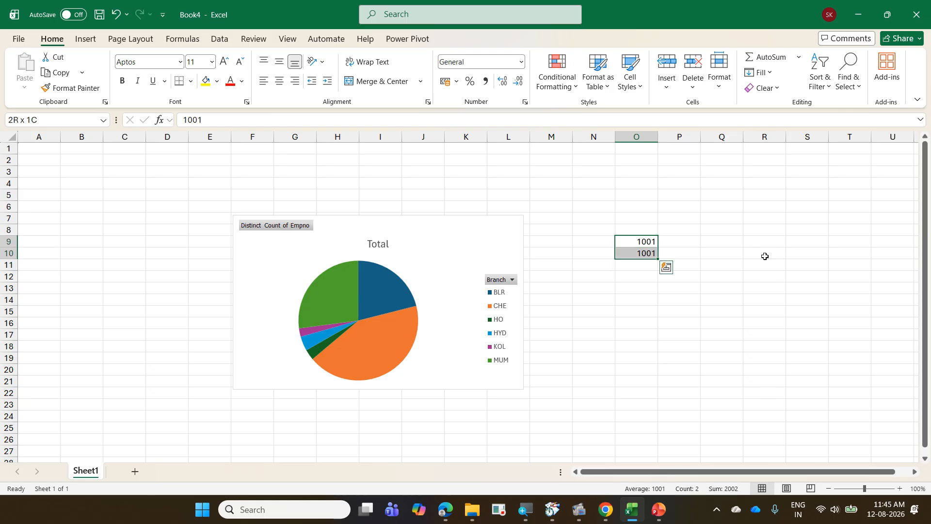
pyautogui.press('Down')
pyautogui.press('Up')
pyautogui.hotkey('shift', 'Down')
pyautogui.press('Delete')
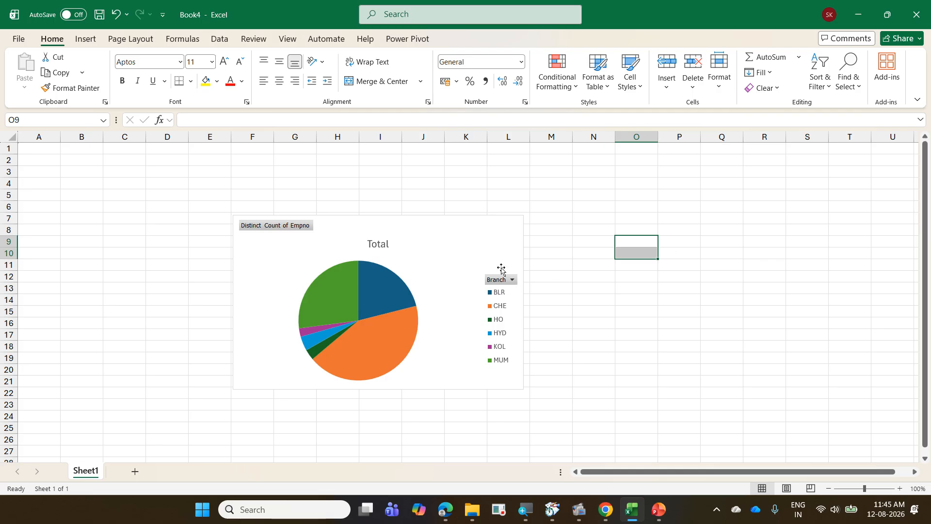
# Insert a PivotTable from the Data Model at cell P8 of the existing worksheet.
pyautogui.click(488, 247)
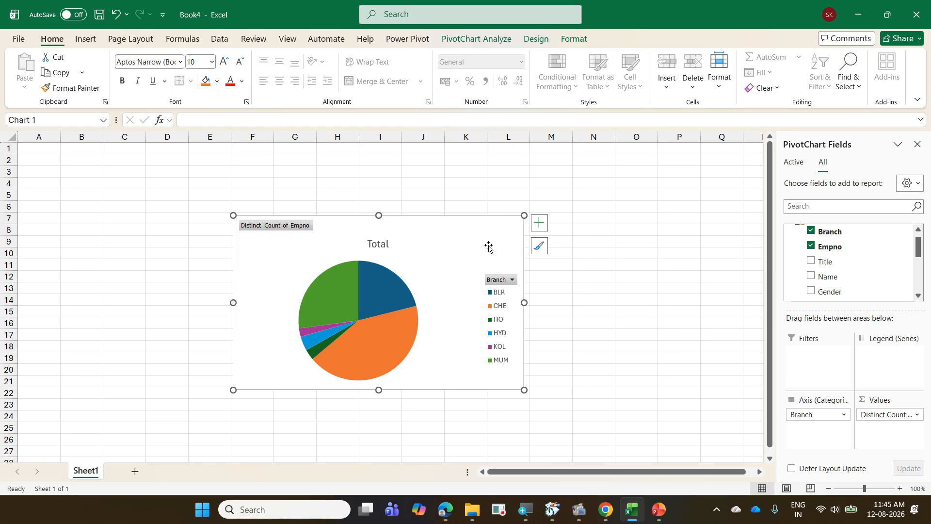
pyautogui.click(678, 233)
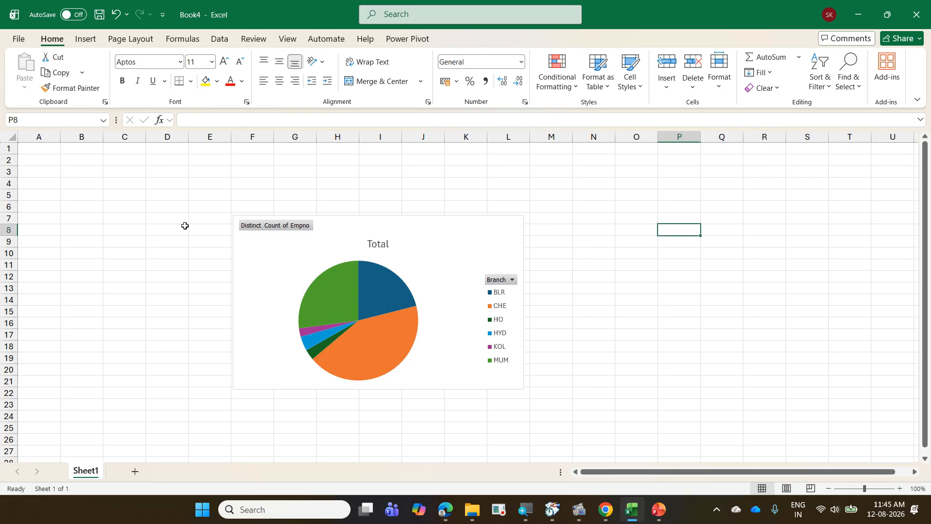
pyautogui.click(86, 38)
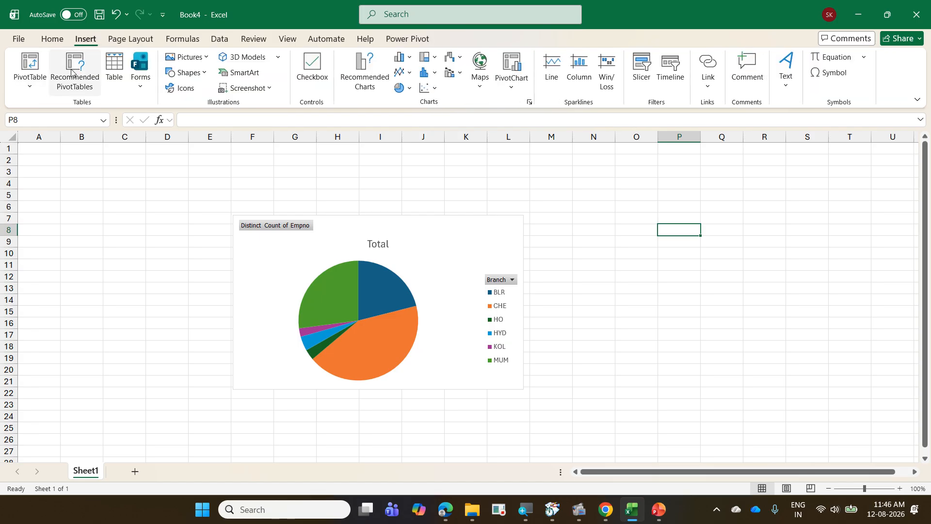
pyautogui.click(41, 87)
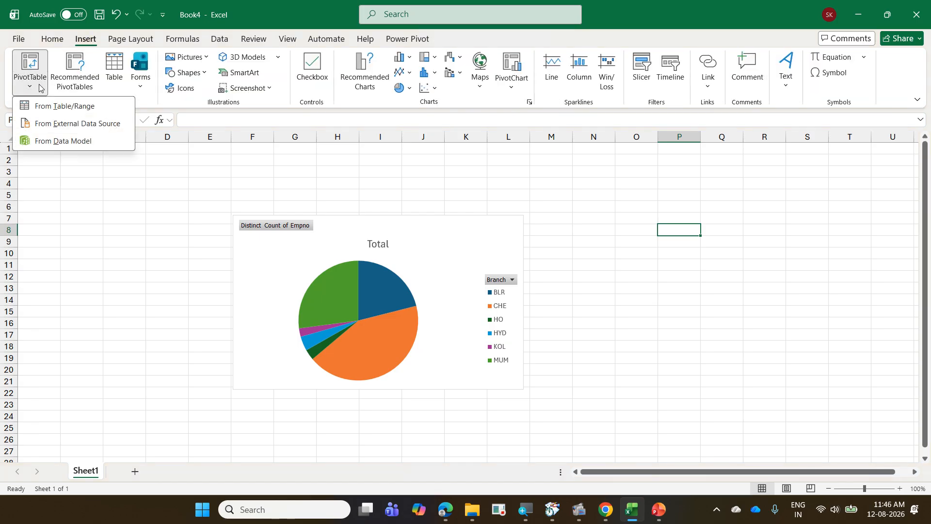
pyautogui.click(97, 142)
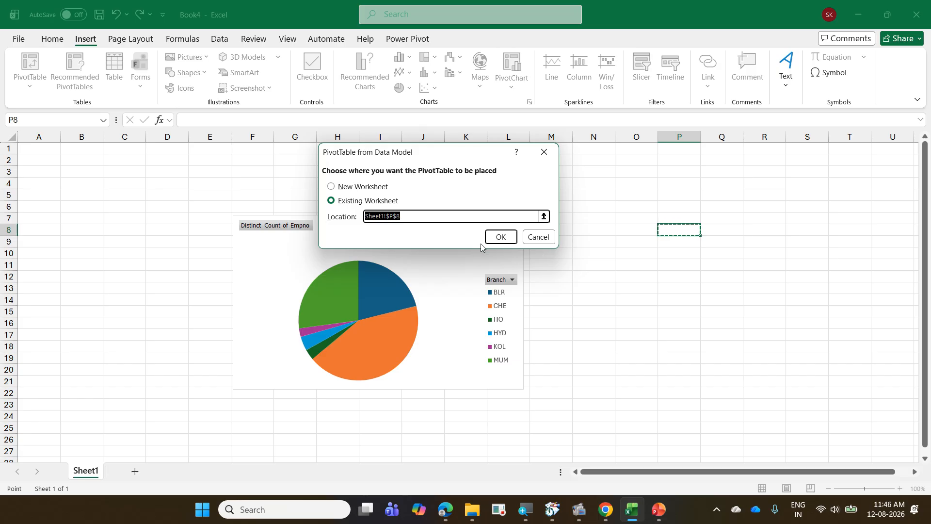
pyautogui.click(500, 237)
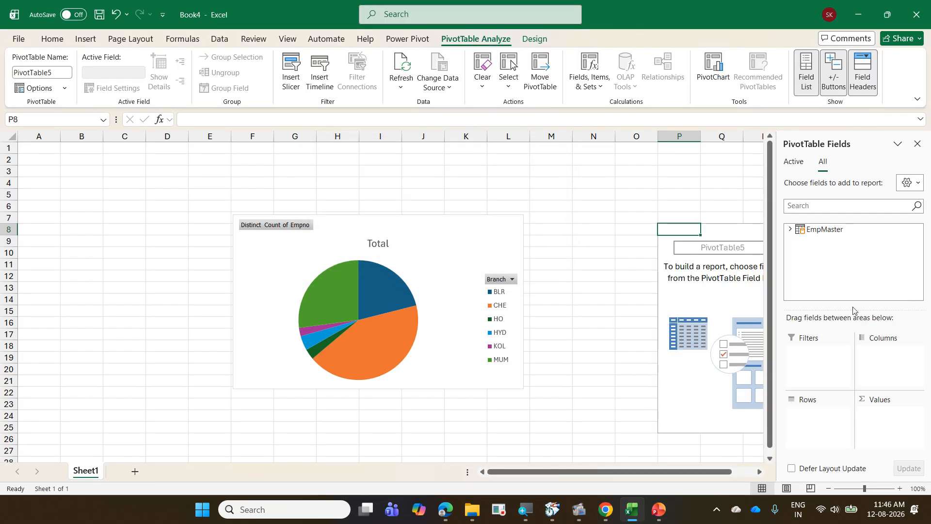
# Add the EmpMaster field Dept to the new PivotTable's rows and Empno to its values.
pyautogui.click(760, 470)
pyautogui.click(760, 470)
pyautogui.click(761, 471)
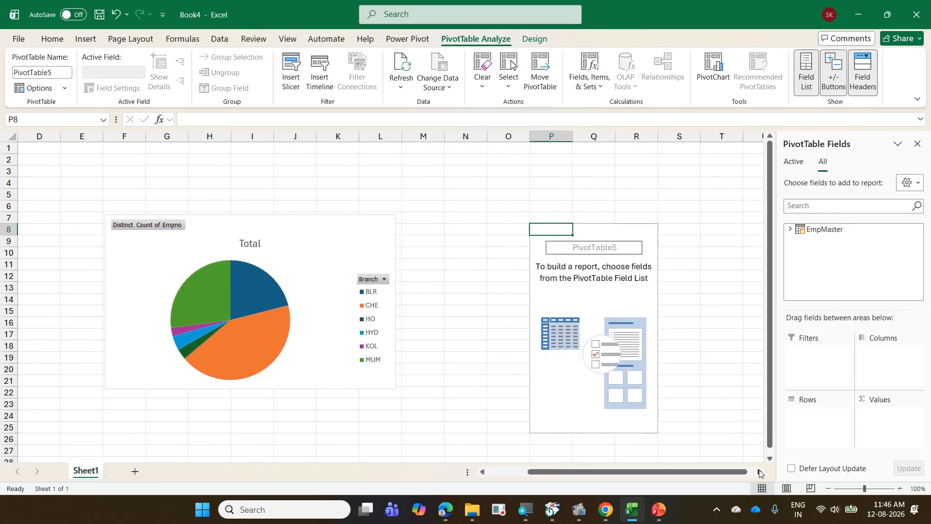
pyautogui.click(789, 229)
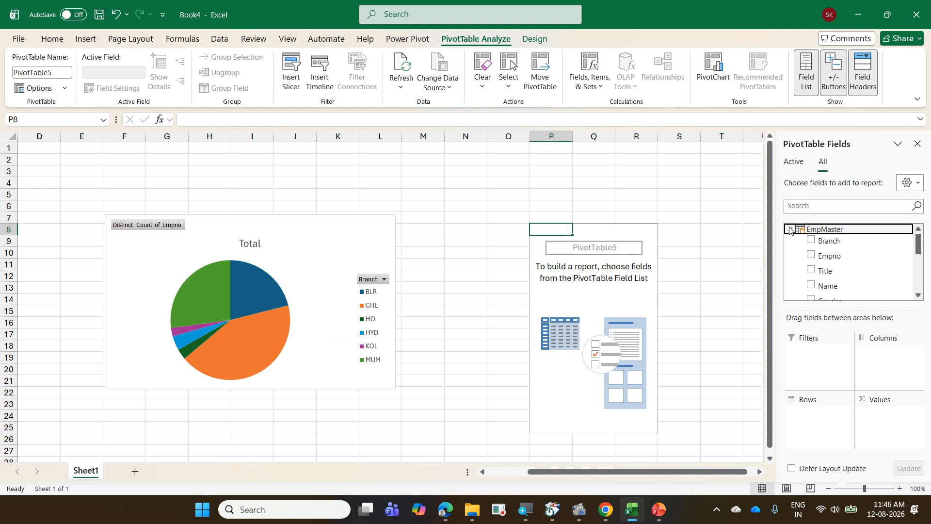
pyautogui.scroll(-2, 901, 253)
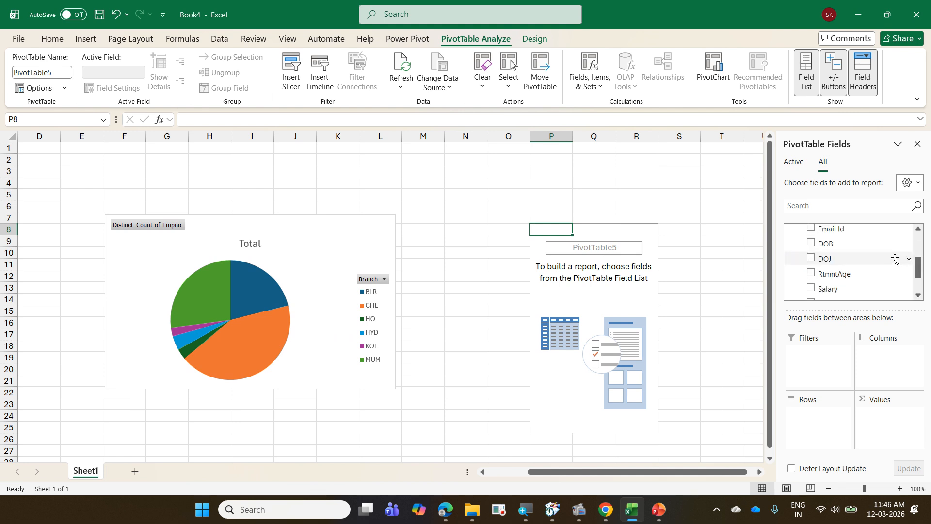
pyautogui.scroll(1, 892, 258)
pyautogui.scroll(-2, 891, 258)
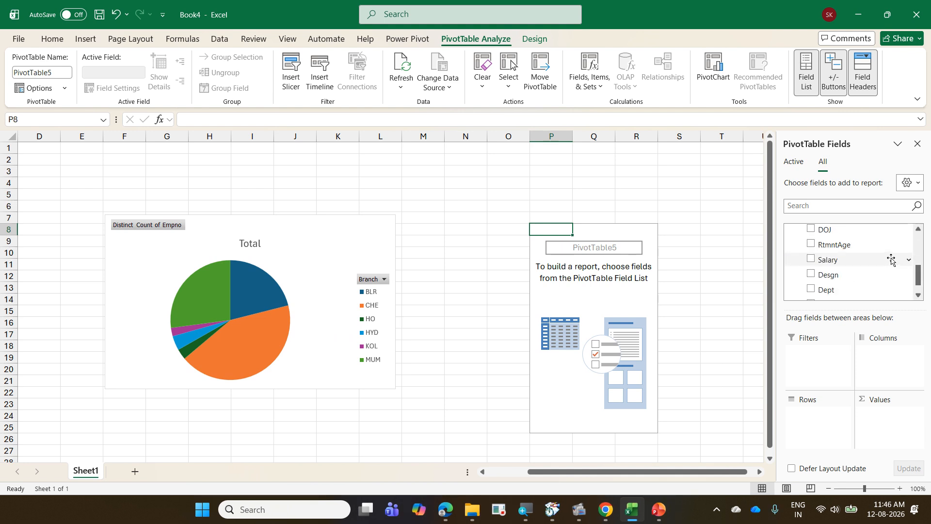
pyautogui.moveTo(842, 291); pyautogui.dragTo(823, 427)
pyautogui.scroll(-1, 843, 260)
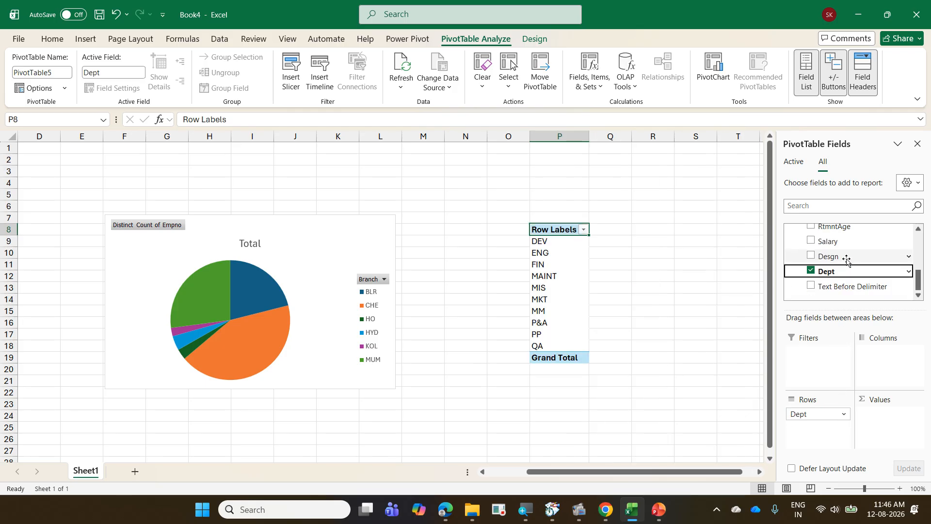
pyautogui.scroll(5, 846, 260)
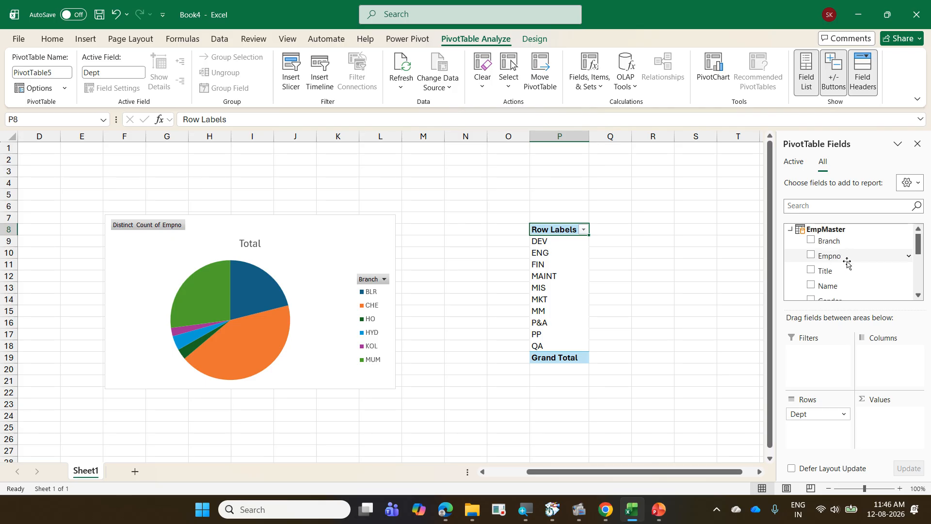
pyautogui.moveTo(846, 260); pyautogui.dragTo(894, 421)
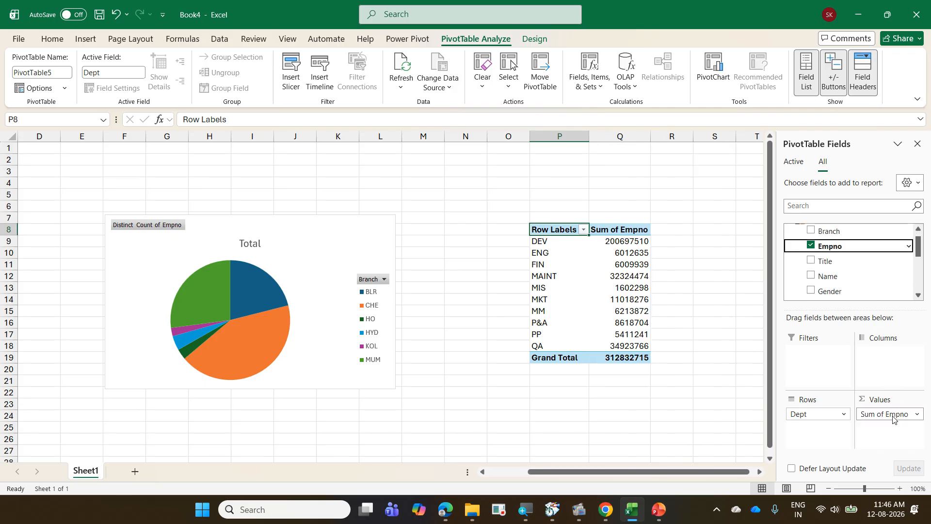
pyautogui.rightClick(633, 257)
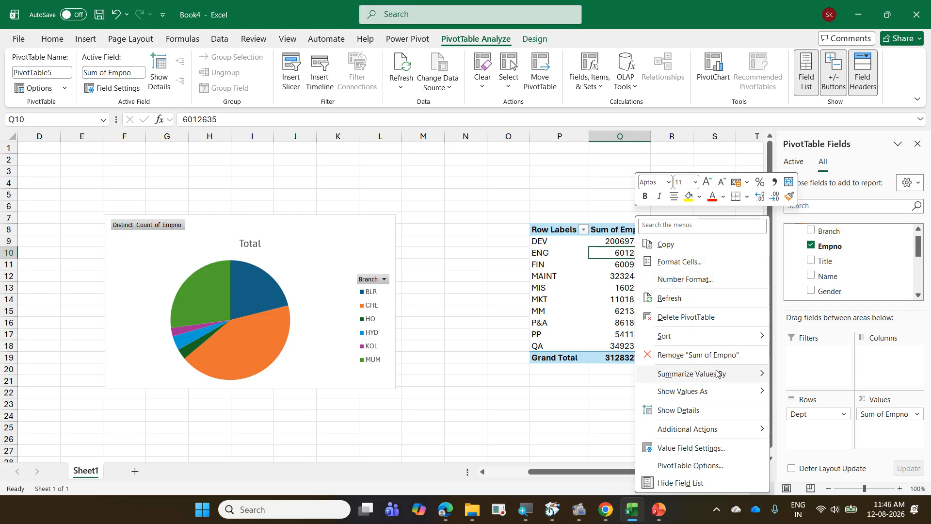
pyautogui.moveTo(718, 375)
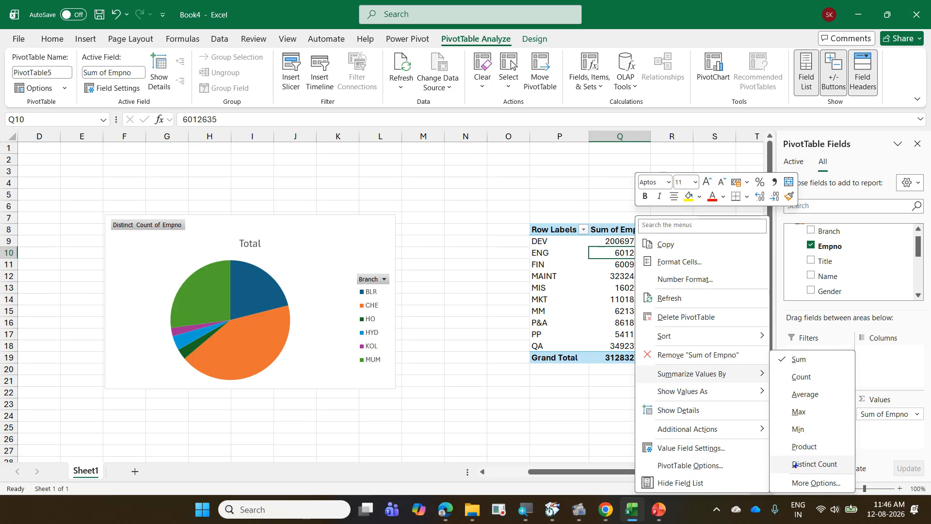
pyautogui.moveTo(779, 459); pyautogui.dragTo(848, 474)
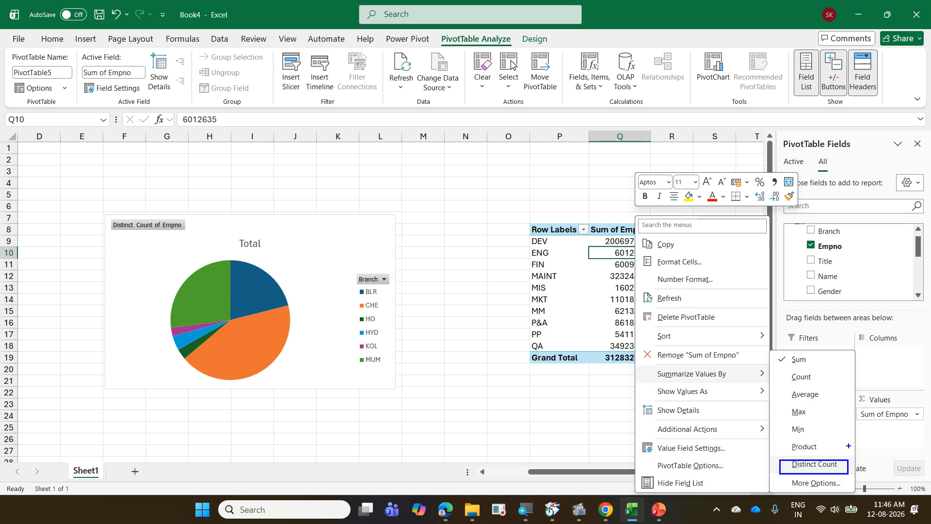
pyautogui.moveTo(836, 457); pyautogui.dragTo(867, 430)
pyautogui.press('Escape')
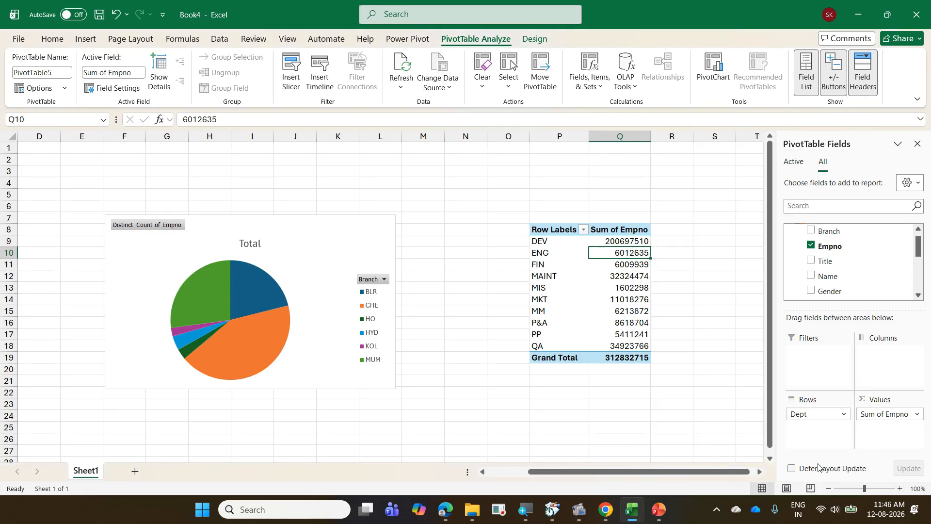
# Summarize the PivotTable's Empno values by Distinct Count.
pyautogui.rightClick(629, 270)
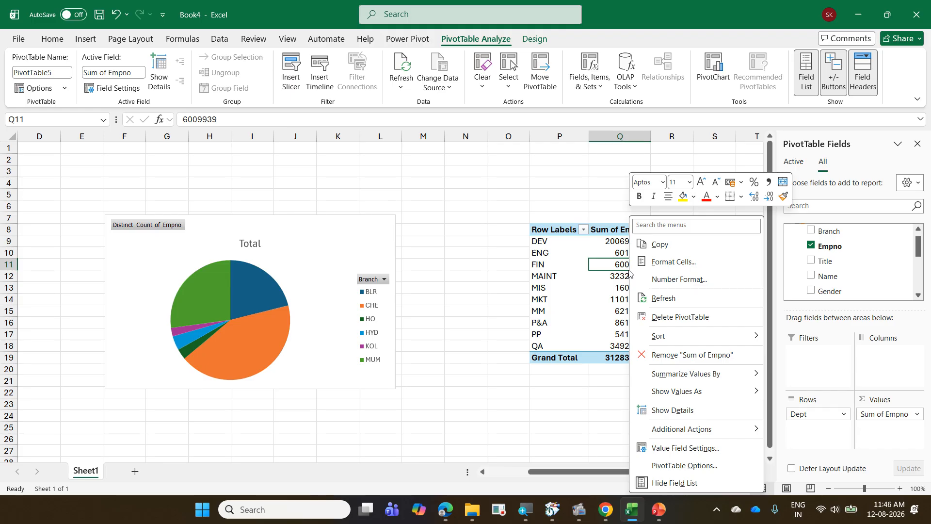
pyautogui.moveTo(719, 378)
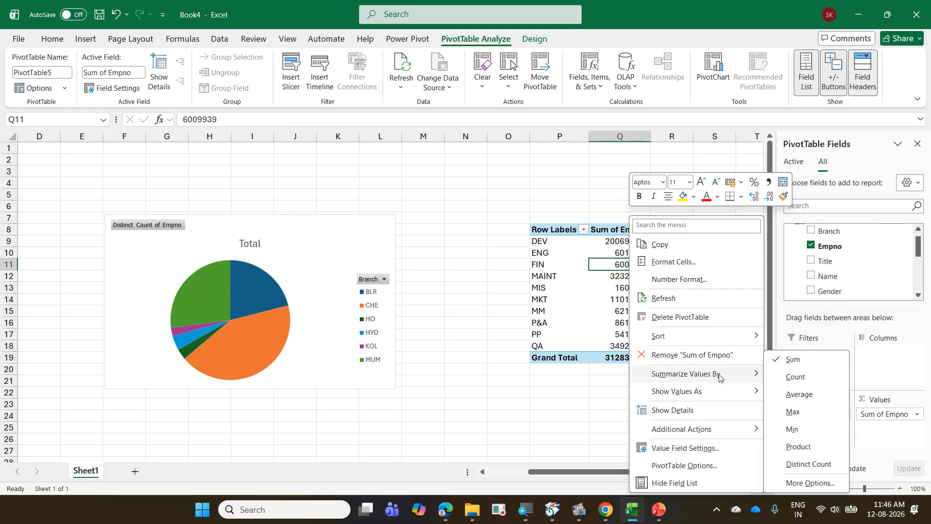
pyautogui.click(816, 464)
pyautogui.click(624, 291)
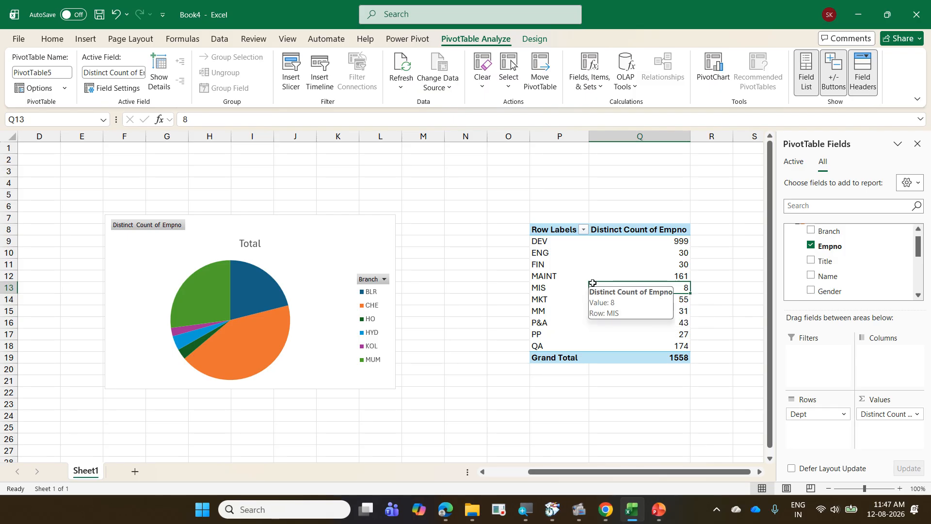
# Start saving a copy of the workbook in the CorporateTraining subfolder 2026-08-11 Toshiba Excel Level 2.
pyautogui.click(20, 40)
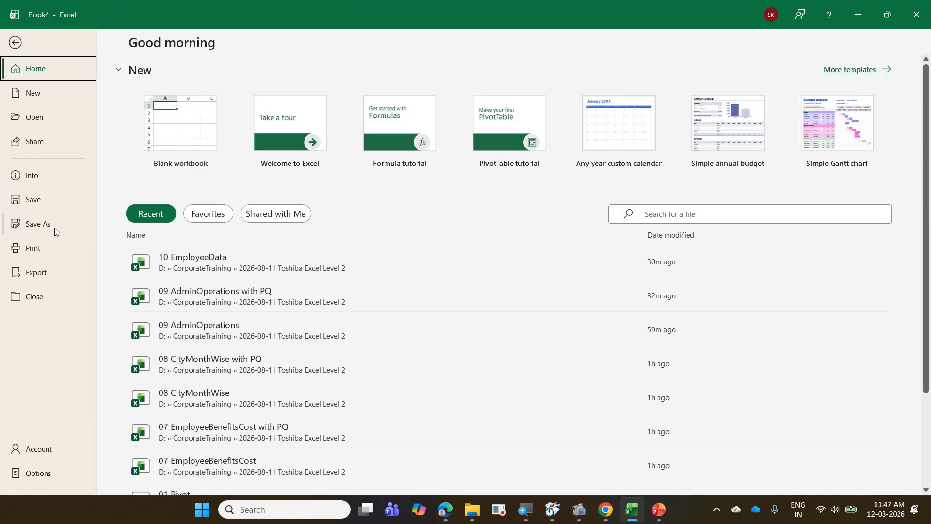
pyautogui.click(54, 228)
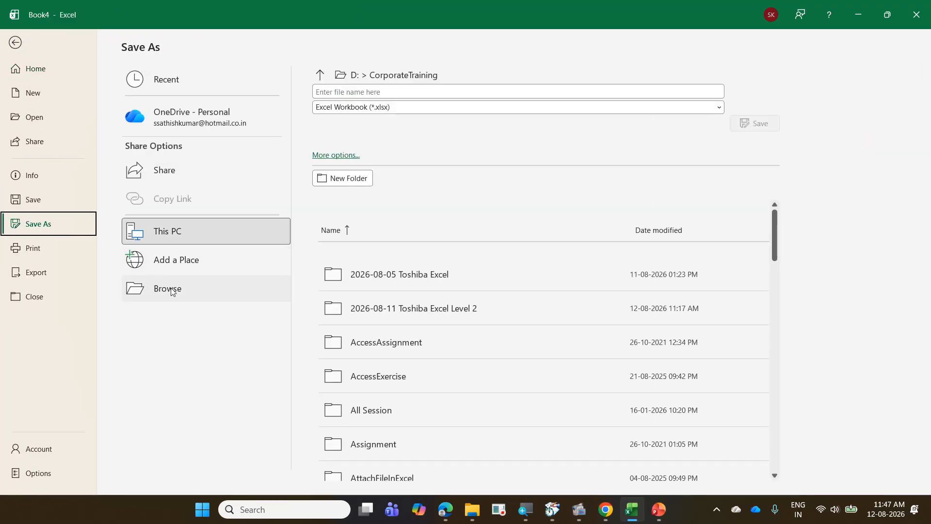
pyautogui.click(171, 289)
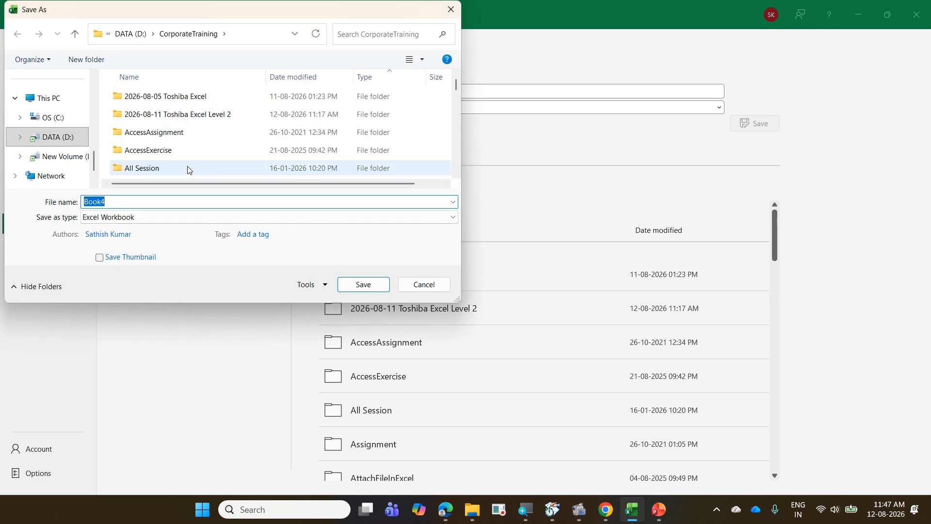
pyautogui.scroll(-1, 210, 148)
pyautogui.scroll(1, 210, 148)
pyautogui.doubleClick(216, 115)
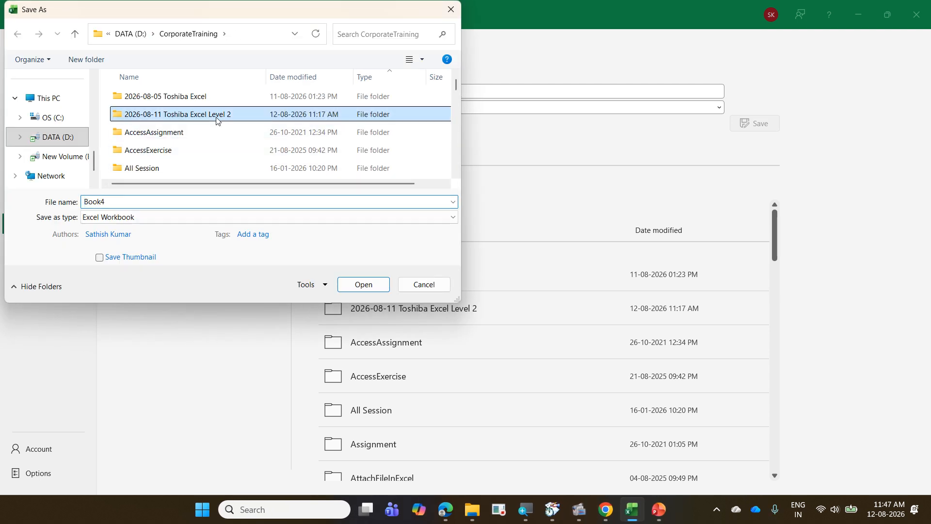
# Base the file name on the existing 10 EmployeeData file, save as "10 EmployeeData with PQ", and close the workbook.
pyautogui.scroll(-2, 216, 145)
pyautogui.scroll(-1, 216, 146)
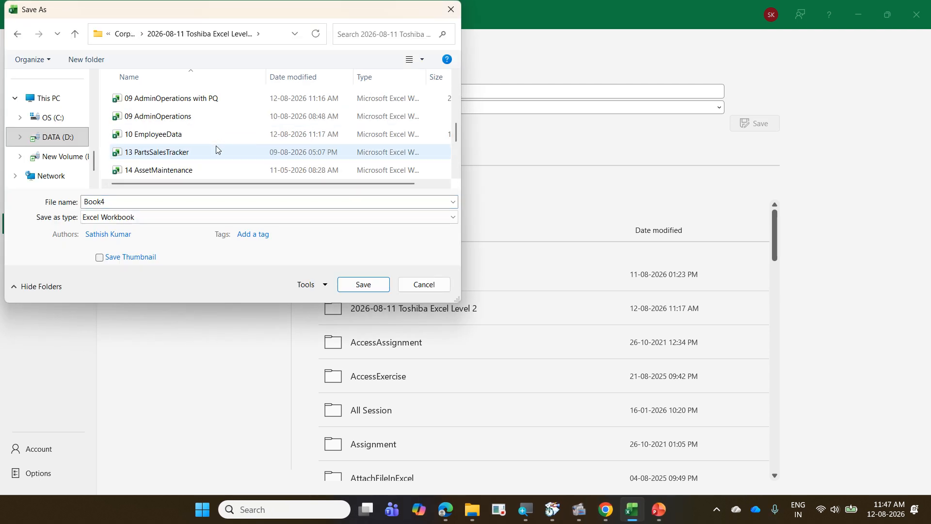
pyautogui.click(213, 139)
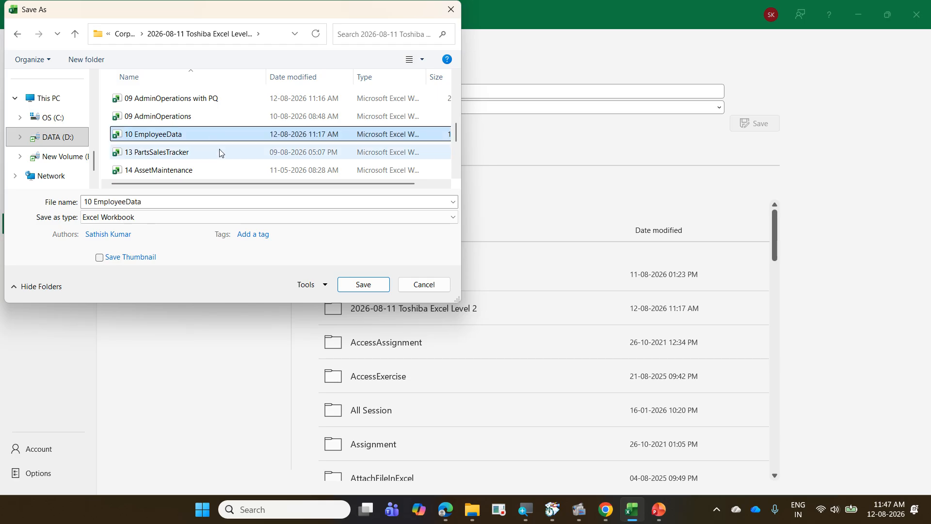
pyautogui.click(237, 204)
pyautogui.click(235, 203)
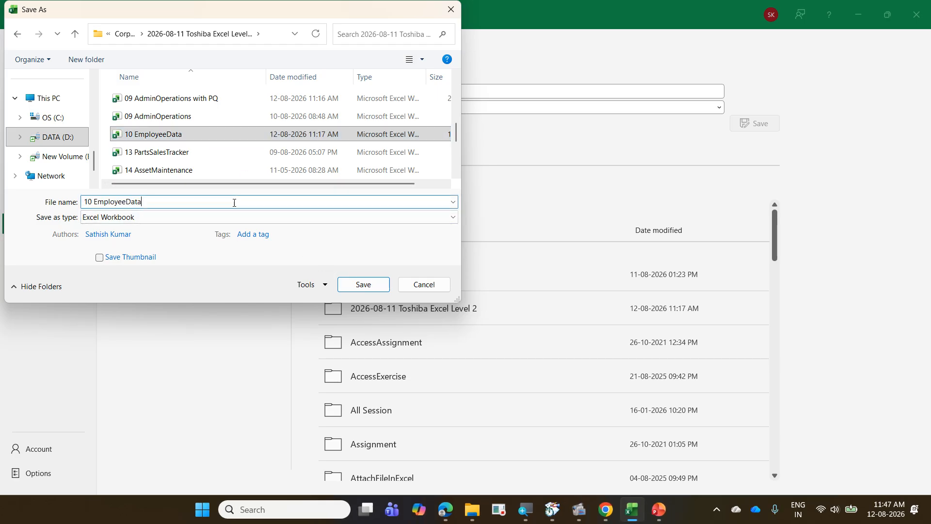
pyautogui.write('with ')
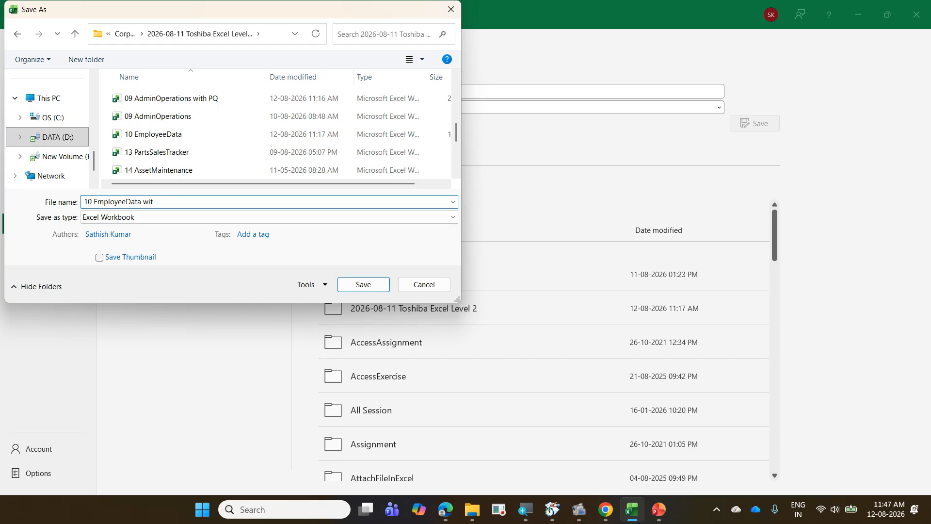
pyautogui.write('PQ')
pyautogui.press('Return')
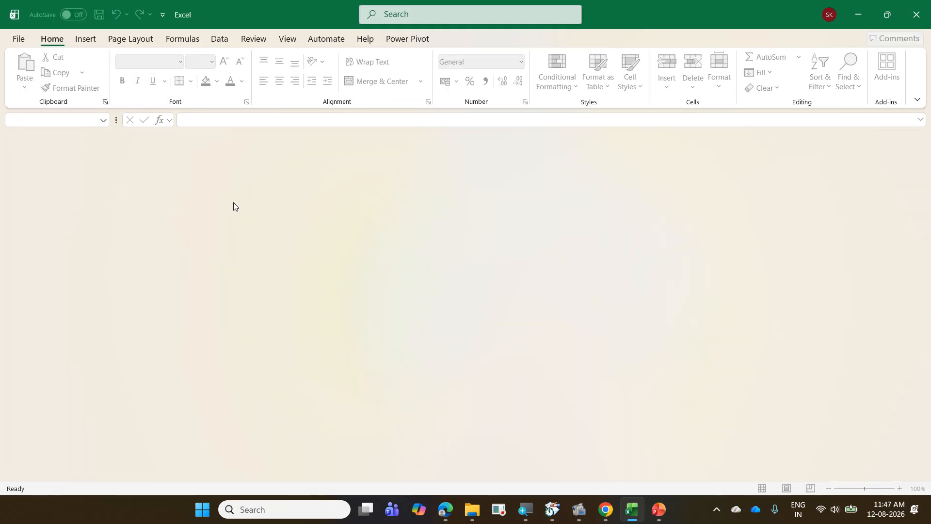
# Minimize Excel and the Completed folder window, and close the 10 EmployeeData presentation in PowerPoint.
pyautogui.click(865, 5)
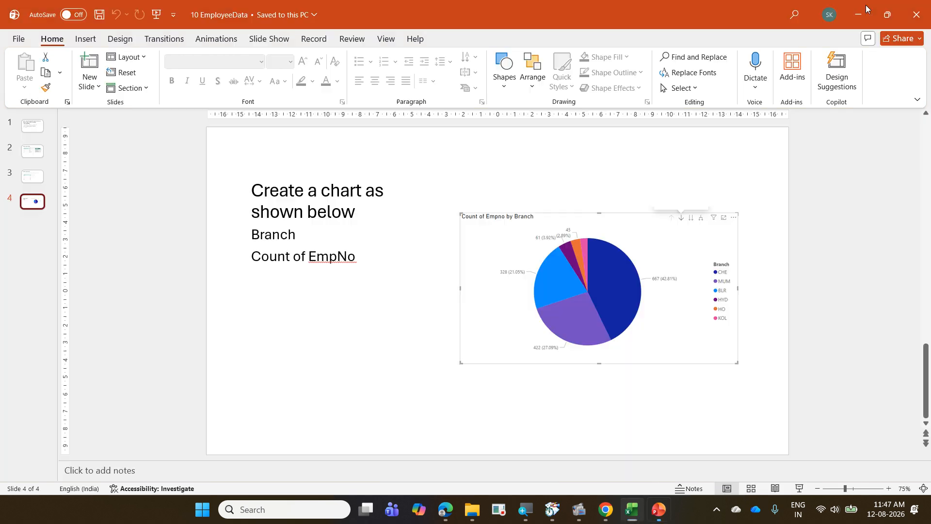
pyautogui.click(909, 23)
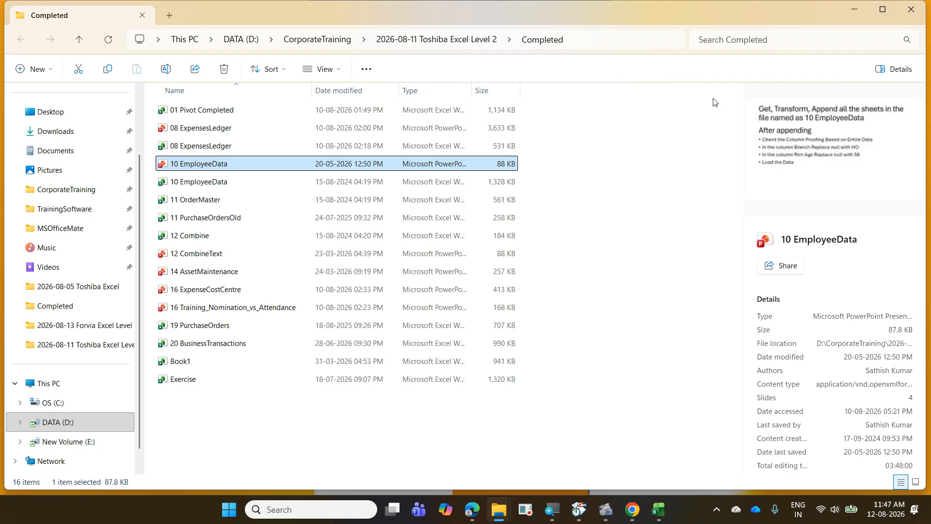
pyautogui.click(857, 9)
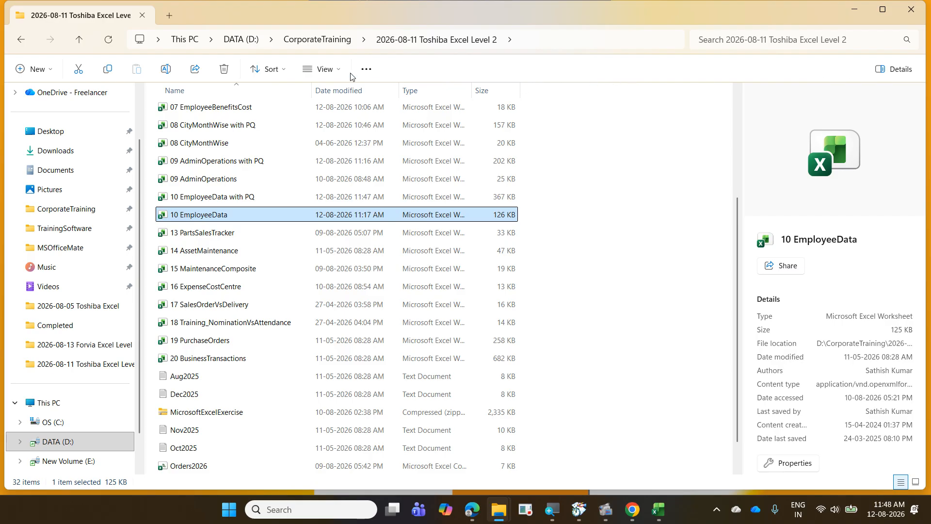
# Select the 11 Orders folder inside 2026-08-11 Toshiba Excel Level 2 in File Explorer.
pyautogui.scroll(2, 195, 228)
pyautogui.scroll(1, 195, 228)
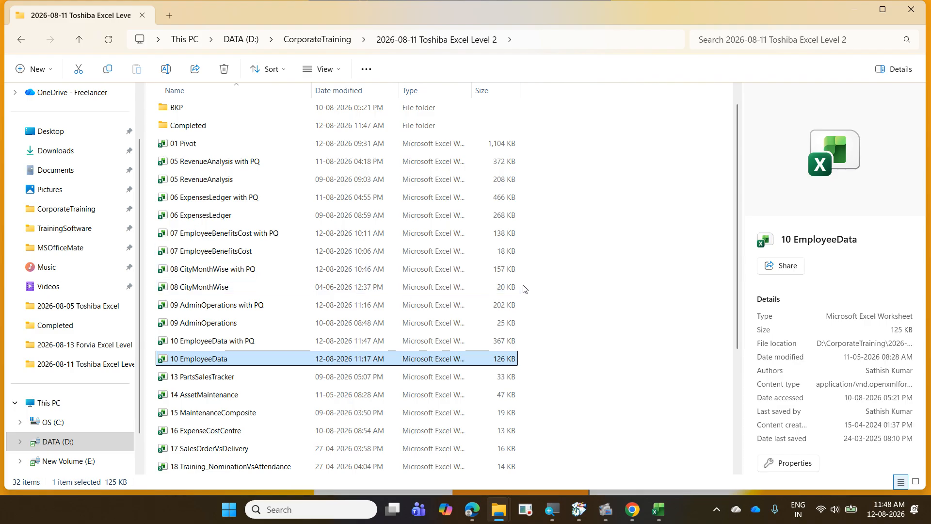
pyautogui.scroll(1, 524, 288)
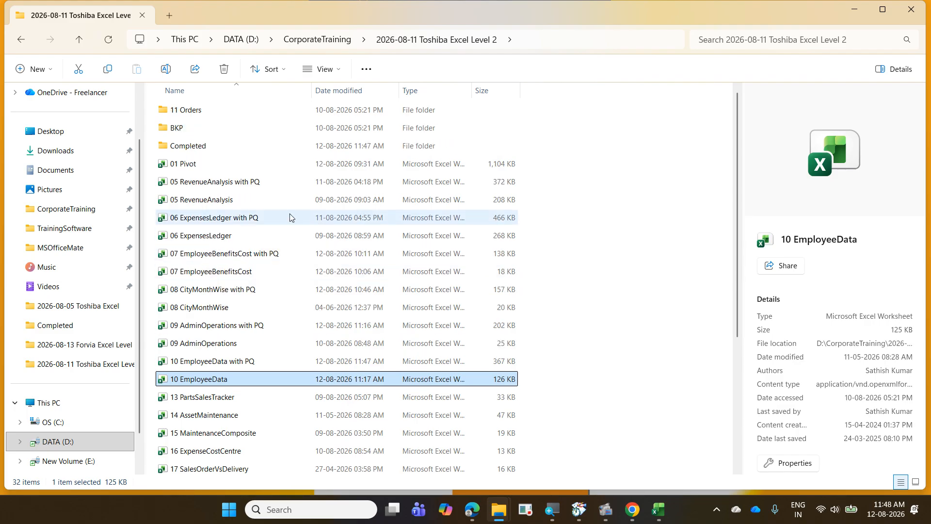
pyautogui.click(192, 114)
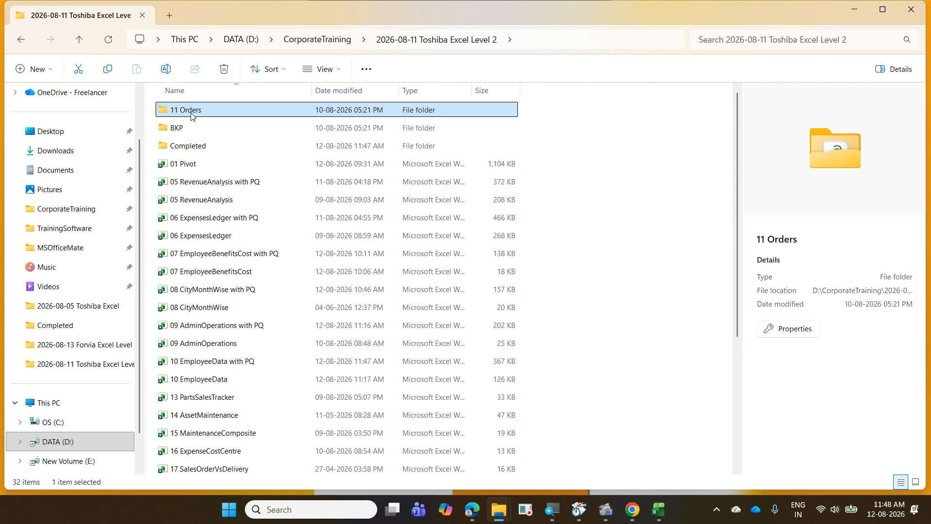
# Open Orders2020 from the 11 Orders folder and fit the OrderDate column width to read the full dates.
pyautogui.doubleClick(191, 111)
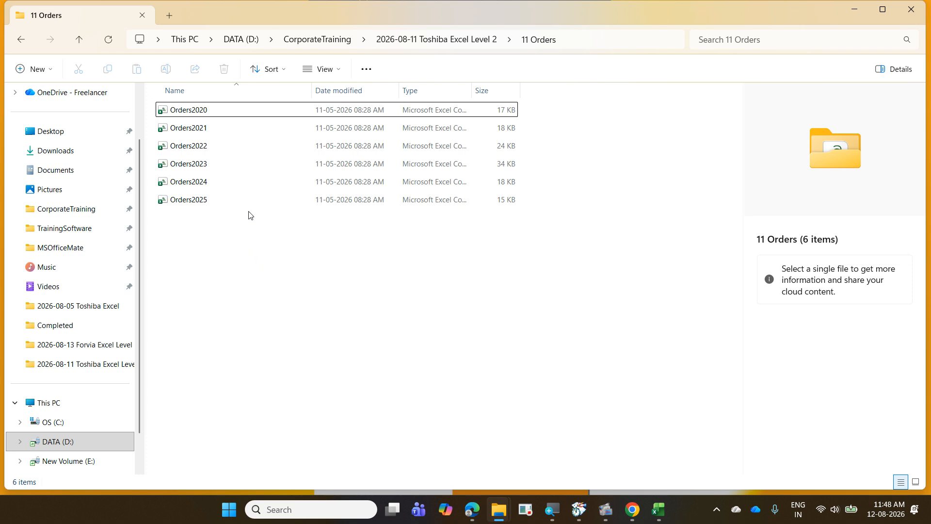
pyautogui.doubleClick(225, 111)
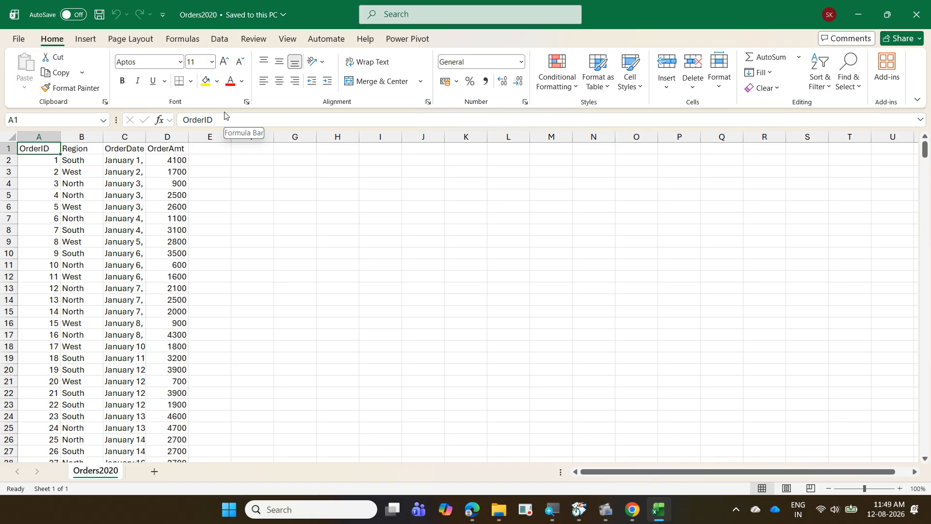
pyautogui.doubleClick(146, 136)
pyautogui.click(176, 182)
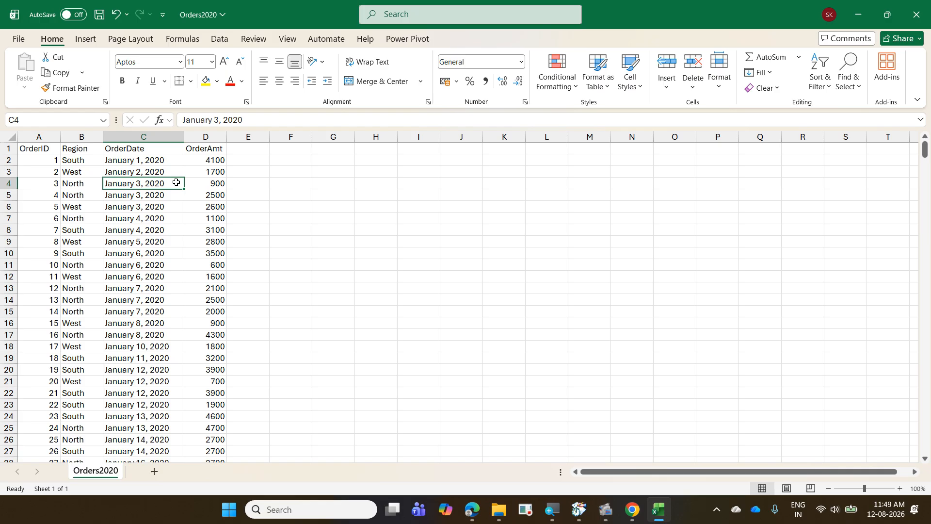
# Close Orders2020 without saving the changes and minimize Excel.
pyautogui.hotkey('ctrl', 'w')
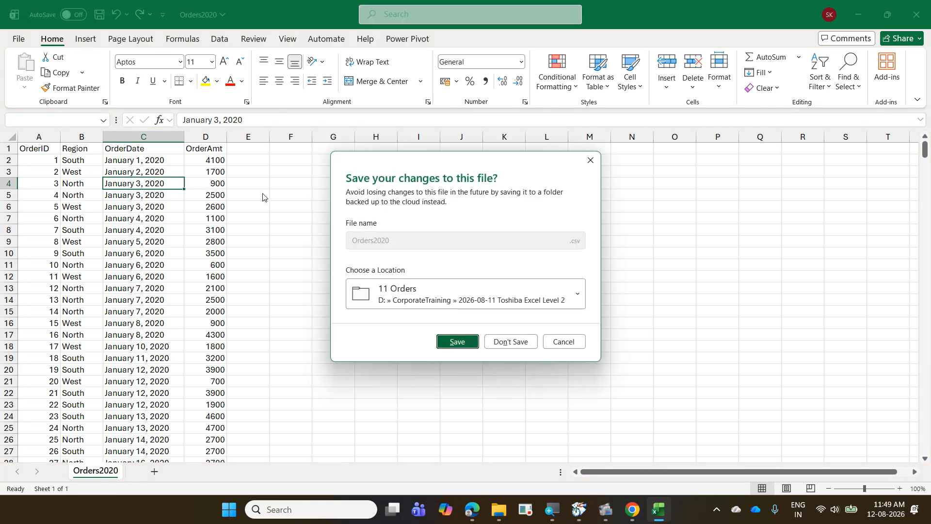
pyautogui.click(506, 342)
pyautogui.click(856, 16)
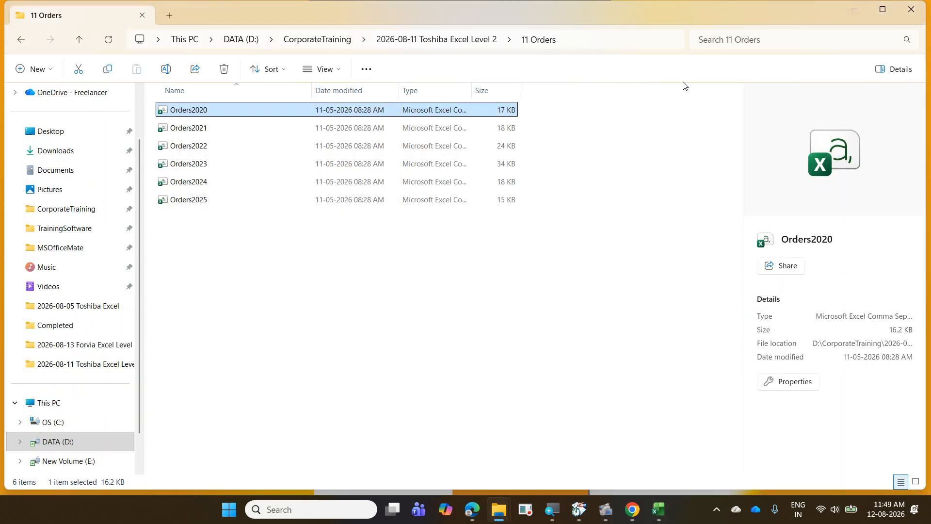
# Fit the Type column in the 11 Orders file list to read the full file type.
pyautogui.doubleClick(474, 86)
pyautogui.moveTo(451, 102); pyautogui.dragTo(538, 120)
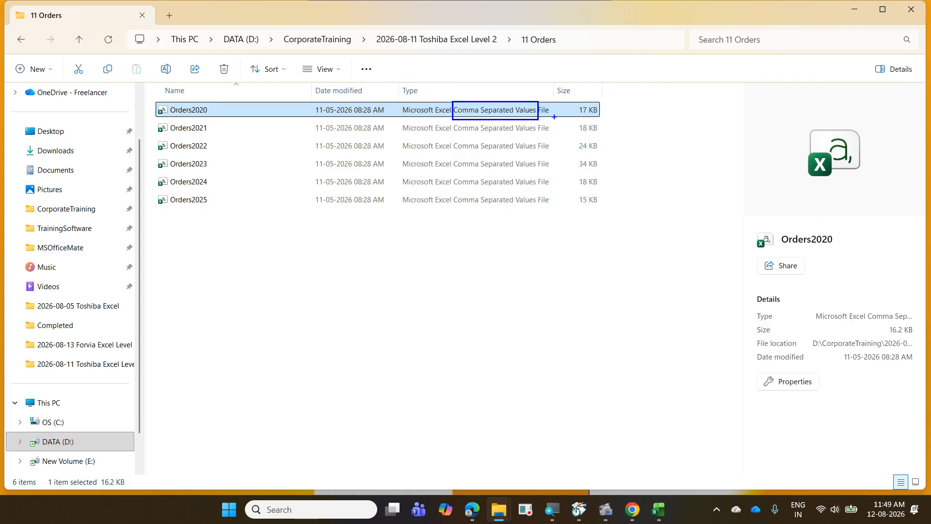
pyautogui.press('Escape')
# Open Orders2021 in Notepad, maximize it to examine the comma-separated text, and close Notepad.
pyautogui.click(200, 131)
pyautogui.rightClick(199, 131)
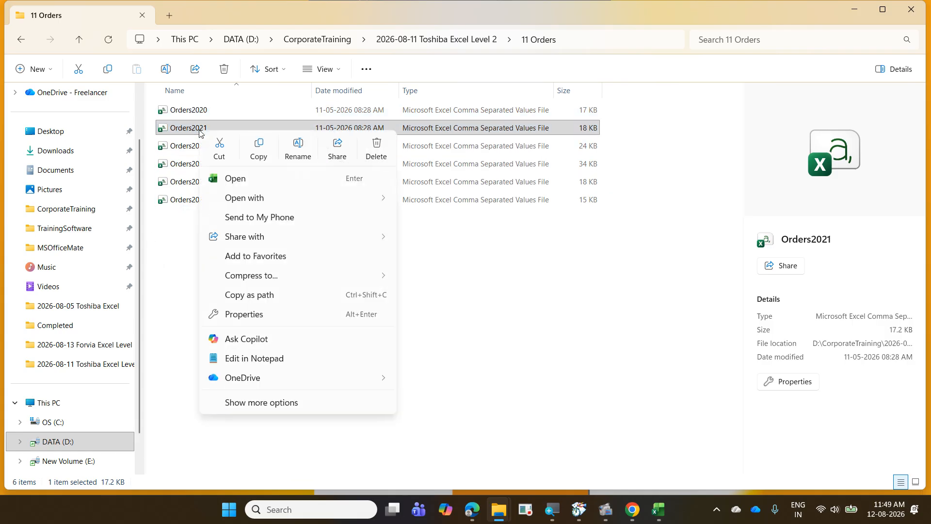
pyautogui.moveTo(287, 198)
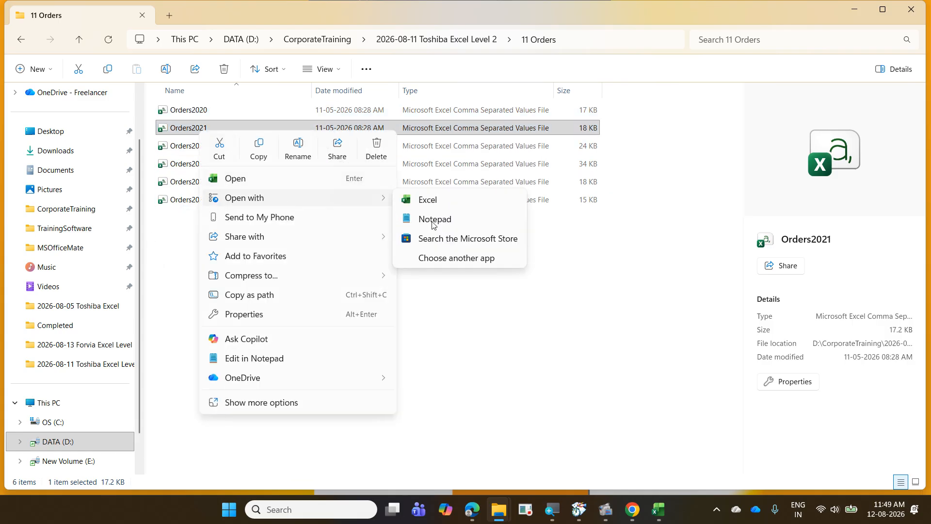
pyautogui.click(489, 225)
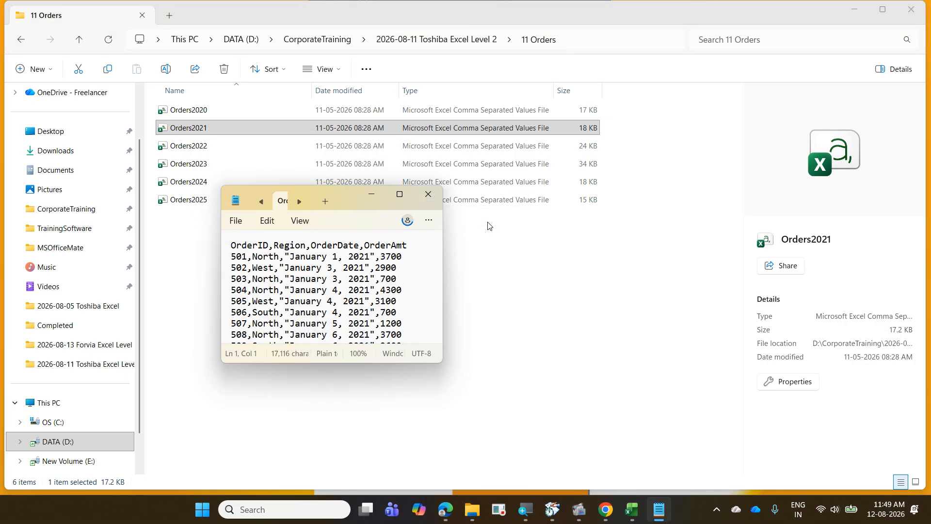
pyautogui.click(400, 194)
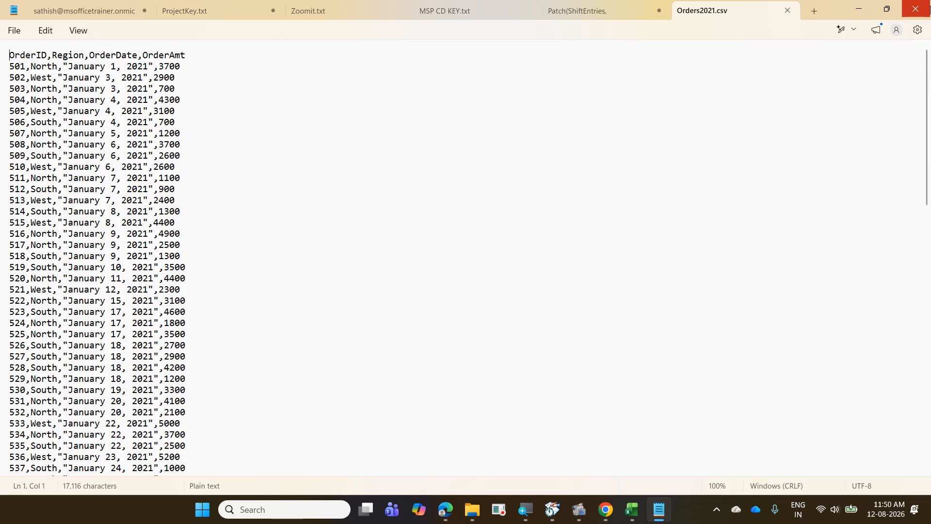
pyautogui.click(916, 9)
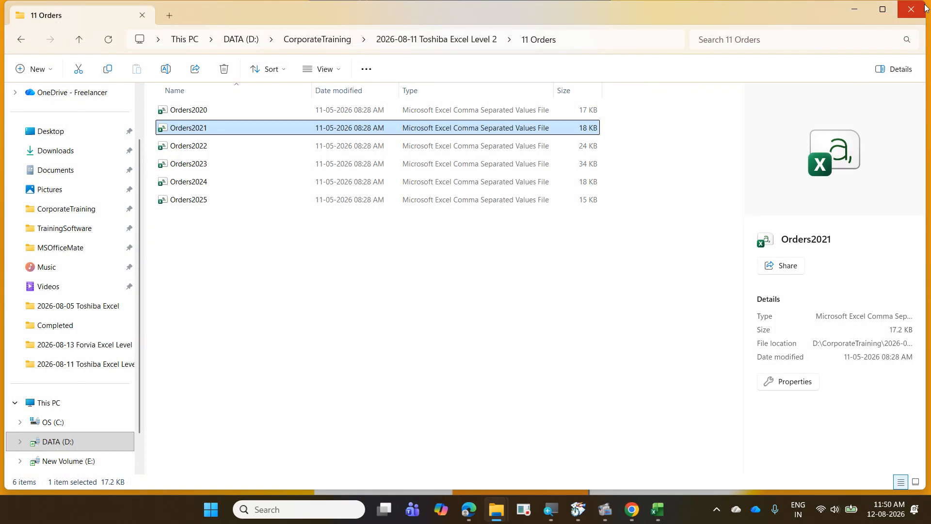
pyautogui.click(358, 314)
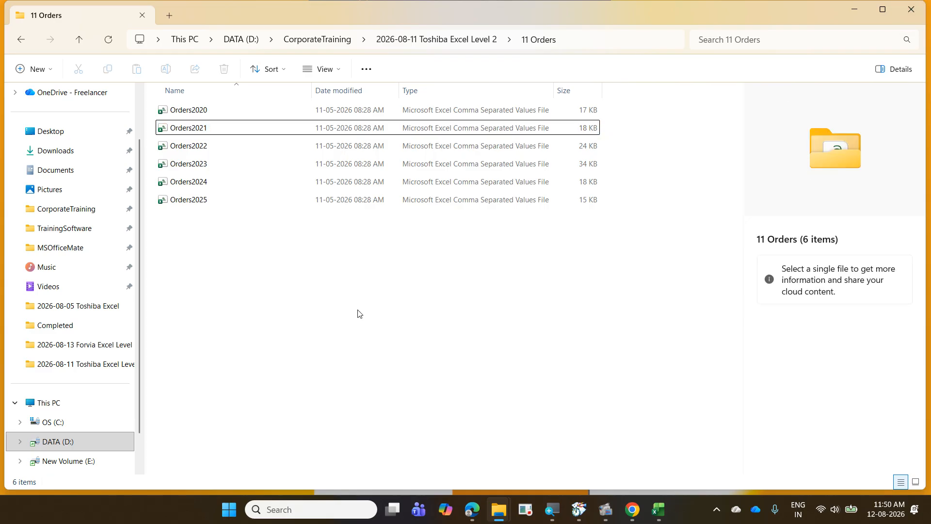
pyautogui.moveTo(152, 99)
pyautogui.mouseDown()
pyautogui.moveTo(211, 163)
pyautogui.moveTo(227, 203)
pyautogui.moveTo(337, 282)
pyautogui.mouseUp()
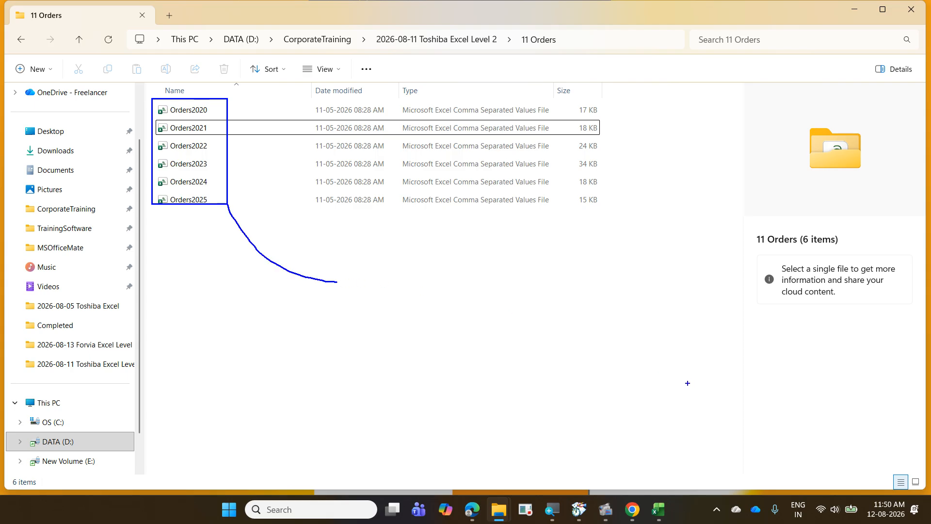
pyautogui.moveTo(207, 110)
pyautogui.mouseDown()
pyautogui.moveTo(227, 99)
pyautogui.moveTo(219, 151)
pyautogui.mouseUp()
pyautogui.moveTo(204, 186)
pyautogui.mouseDown()
pyautogui.moveTo(217, 173)
pyautogui.moveTo(221, 188)
pyautogui.mouseUp()
pyautogui.moveTo(148, 215); pyautogui.dragTo(219, 222)
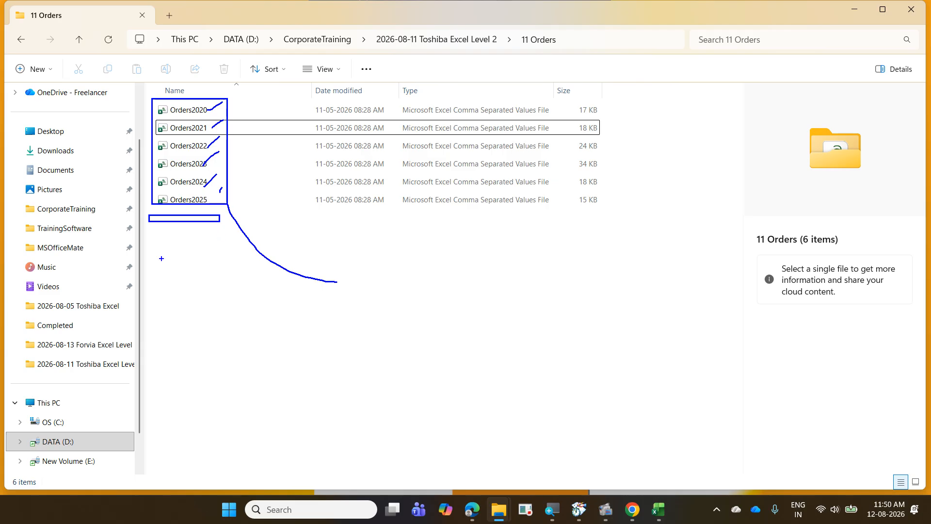
pyautogui.moveTo(154, 231)
pyautogui.mouseDown()
pyautogui.moveTo(209, 249)
pyautogui.moveTo(196, 273)
pyautogui.moveTo(211, 313)
pyautogui.moveTo(208, 349)
pyautogui.mouseUp()
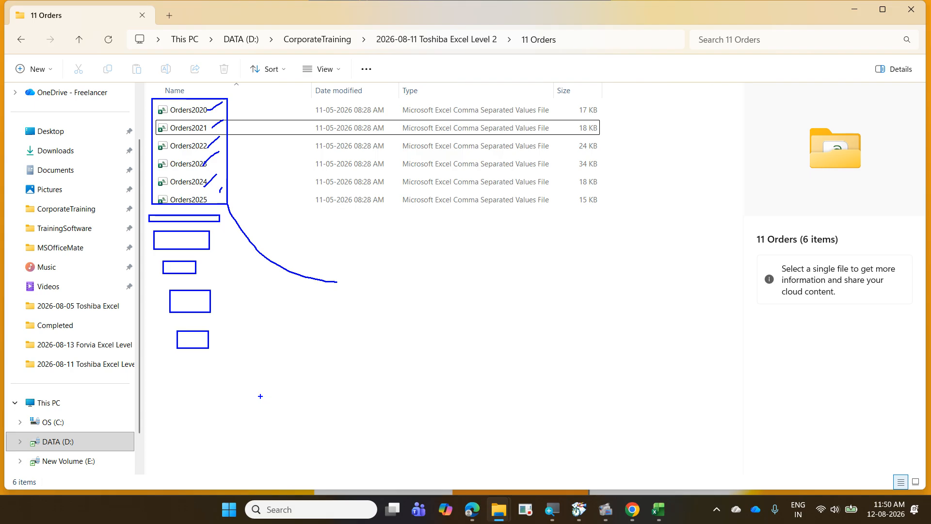
pyautogui.press('Escape')
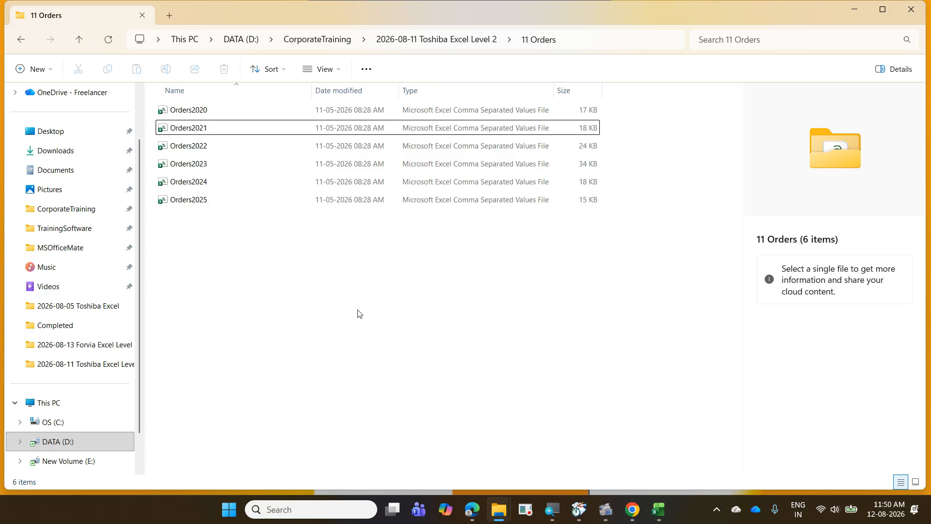
# Minimize File Explorer and switch to a blank Excel workbook for the data import.
pyautogui.click(850, 11)
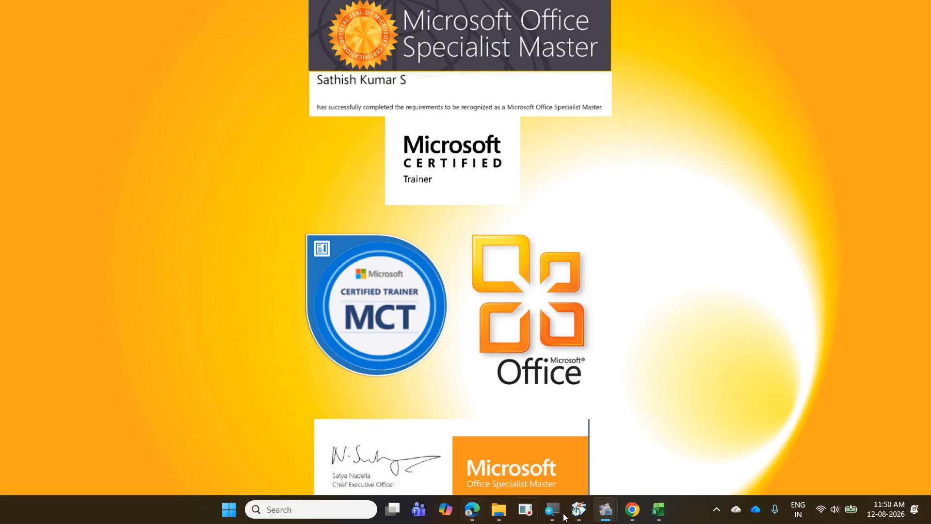
pyautogui.click(658, 509)
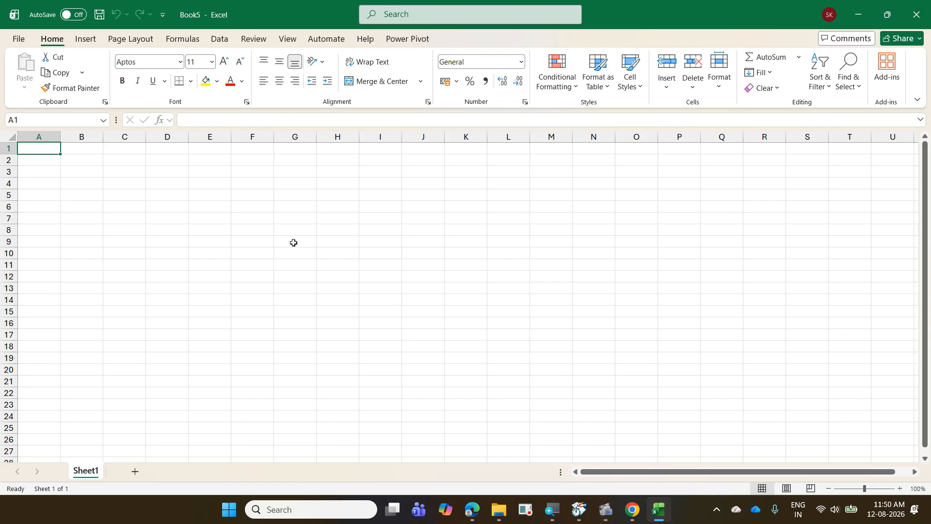
pyautogui.click(219, 39)
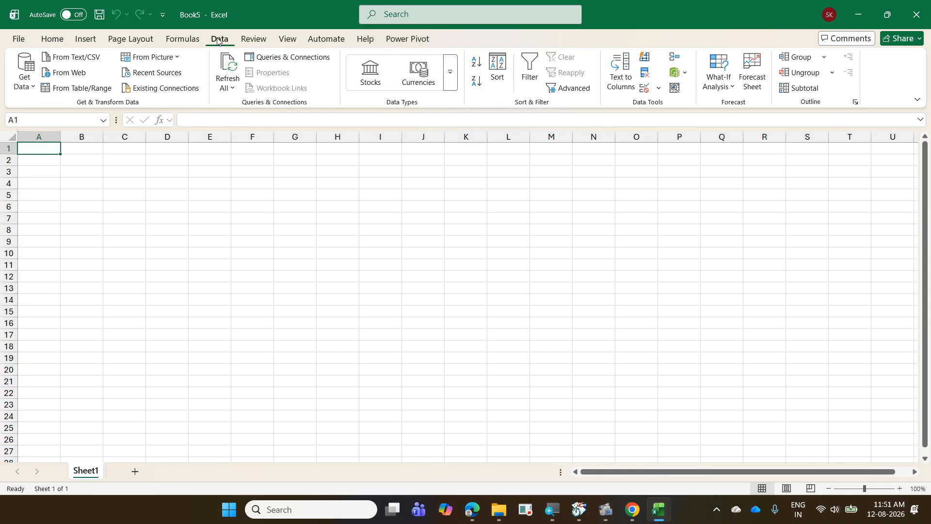
pyautogui.click(30, 83)
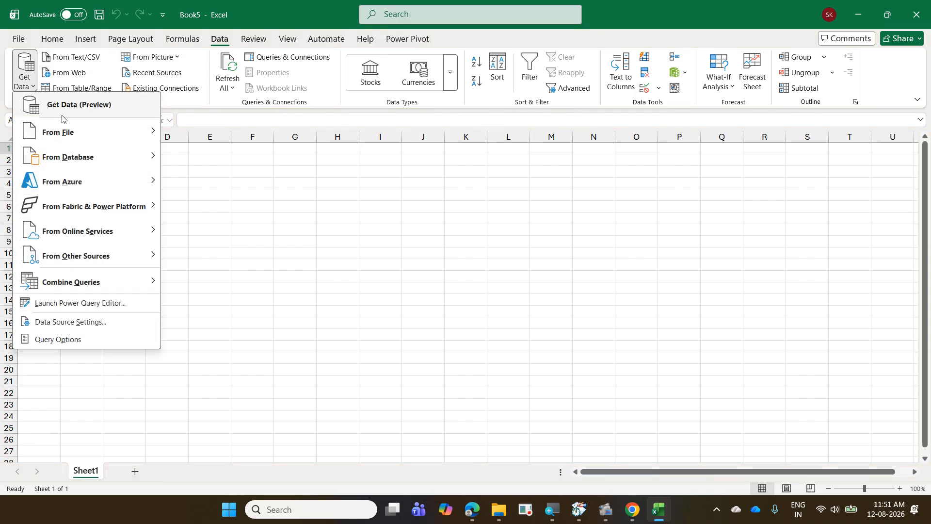
pyautogui.moveTo(78, 141)
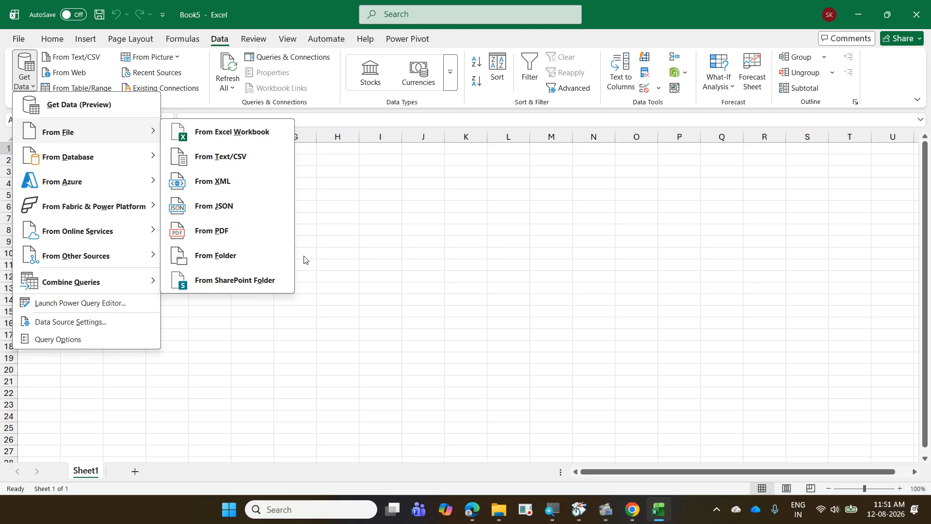
pyautogui.click(251, 160)
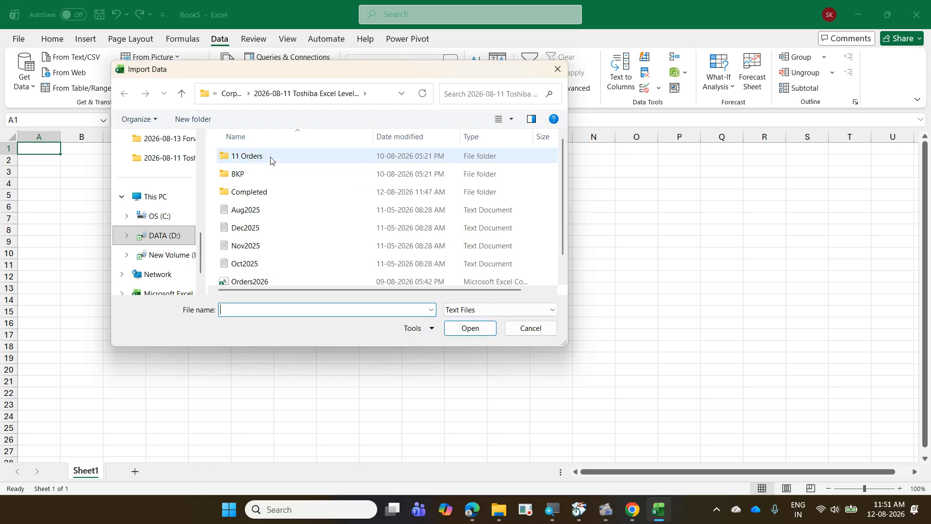
pyautogui.doubleClick(270, 157)
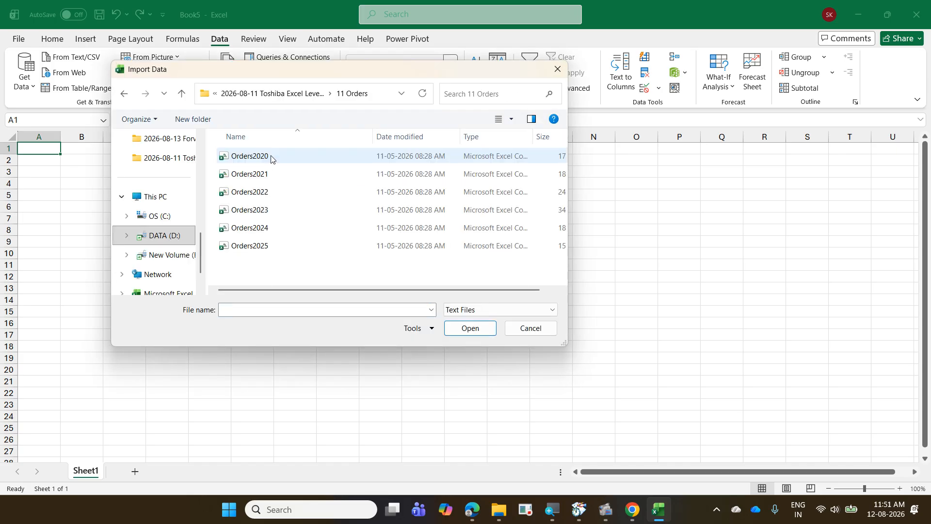
pyautogui.click(270, 156)
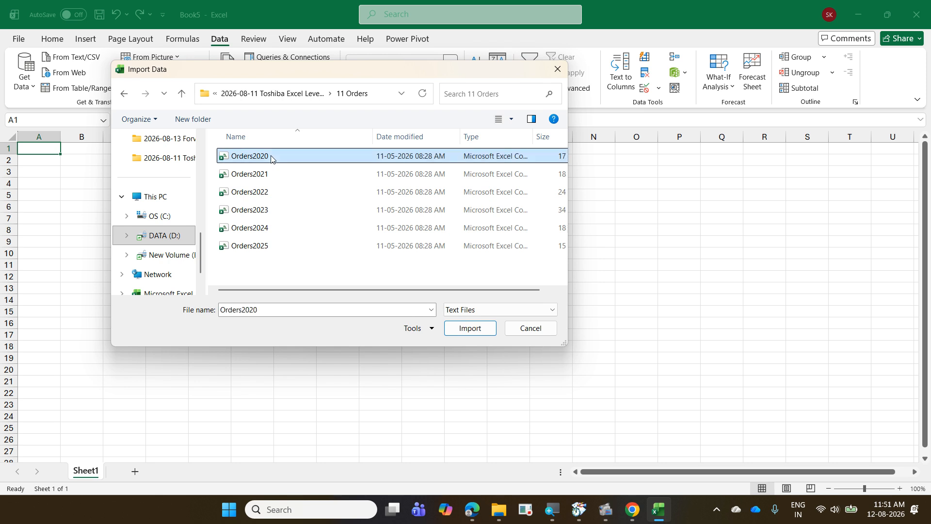
pyautogui.click(284, 175)
pyautogui.click(286, 192)
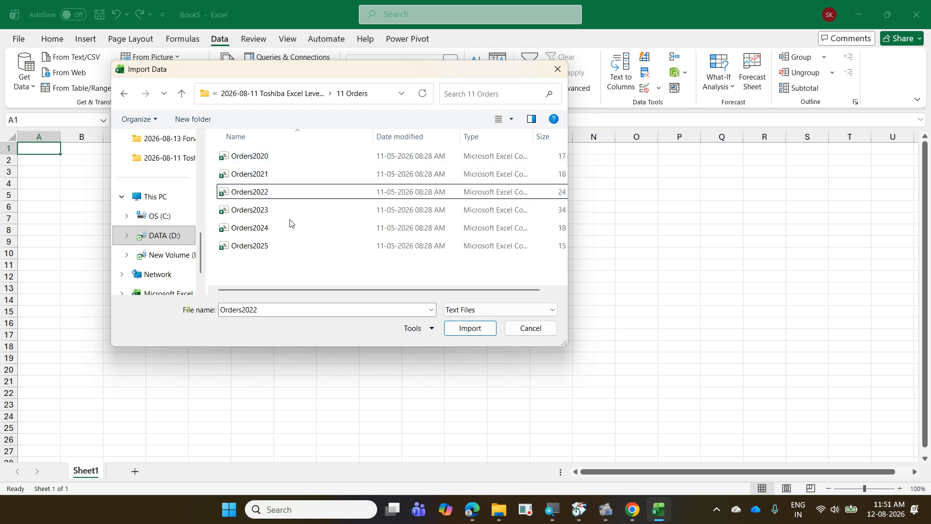
pyautogui.click(283, 153)
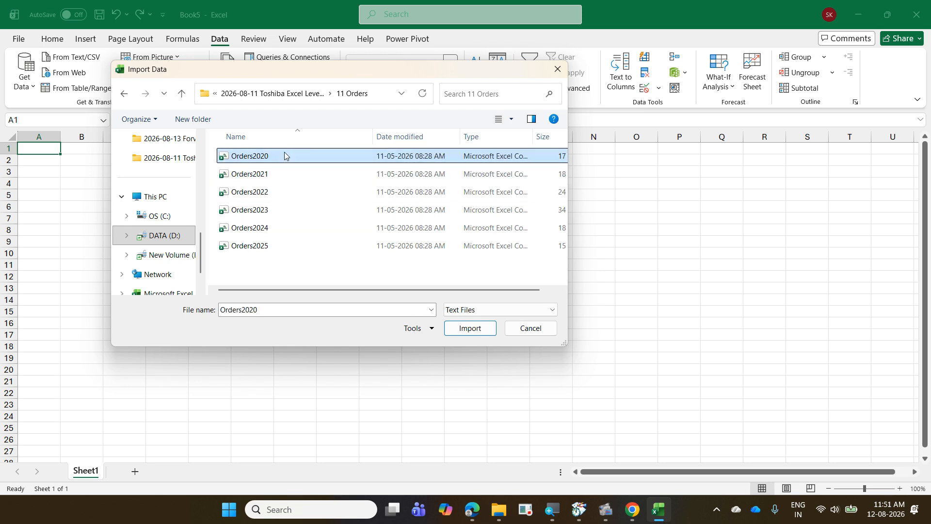
pyautogui.click(289, 189)
pyautogui.click(292, 169)
pyautogui.click(290, 157)
pyautogui.click(293, 174)
pyautogui.click(297, 189)
pyautogui.click(316, 212)
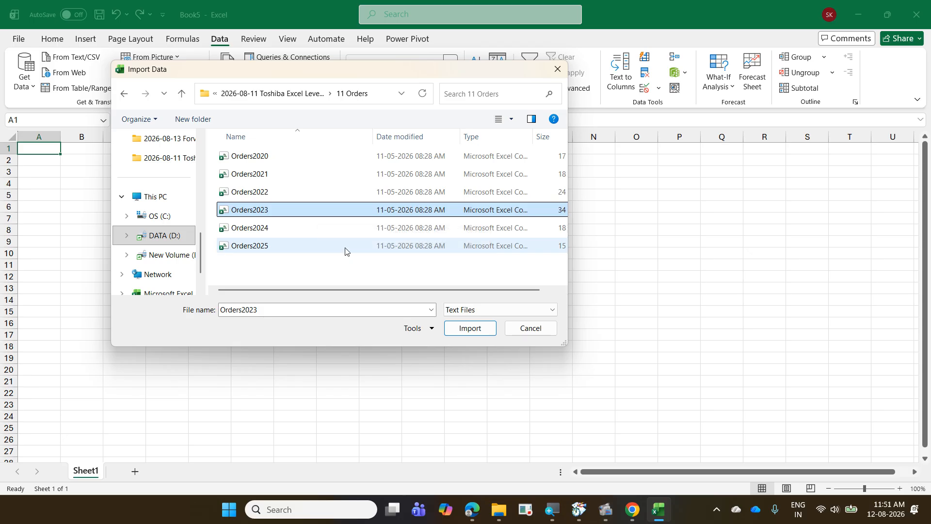
pyautogui.moveTo(214, 260); pyautogui.dragTo(286, 271)
pyautogui.moveTo(285, 271); pyautogui.dragTo(285, 271)
pyautogui.press('Escape')
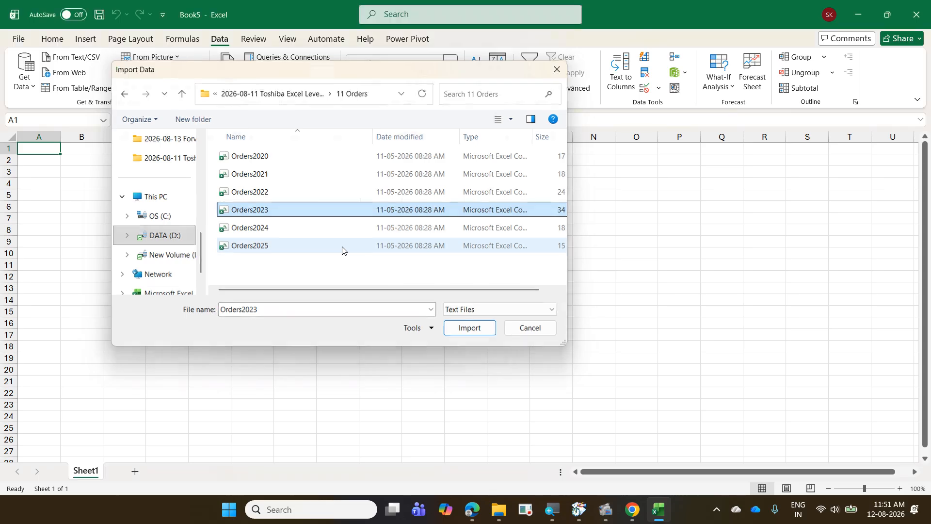
pyautogui.click(32, 87)
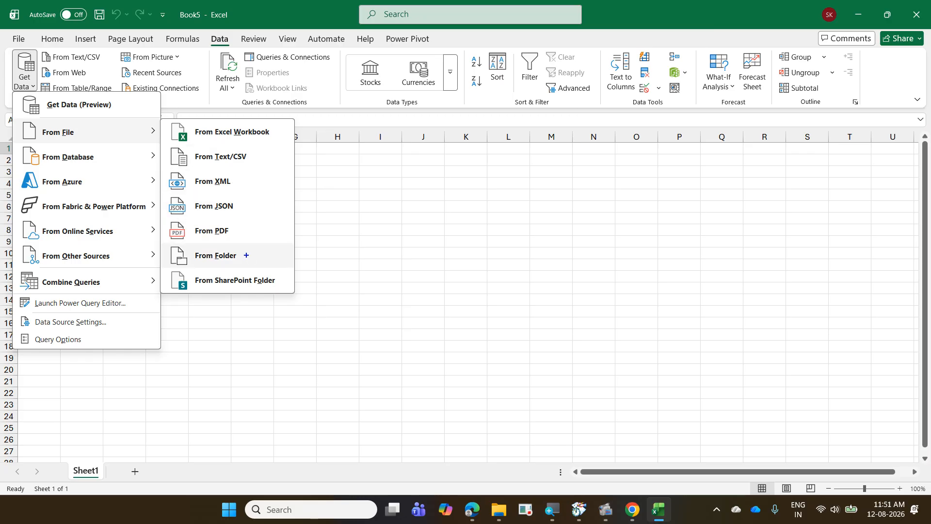
pyautogui.moveTo(164, 244)
pyautogui.mouseDown()
pyautogui.moveTo(262, 268)
pyautogui.moveTo(288, 232)
pyautogui.mouseUp()
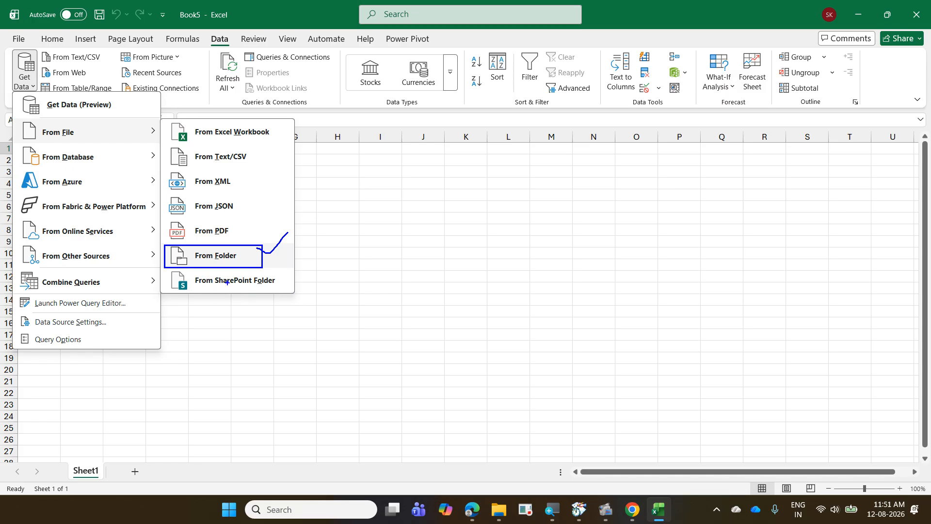
pyautogui.moveTo(283, 281); pyautogui.dragTo(303, 256)
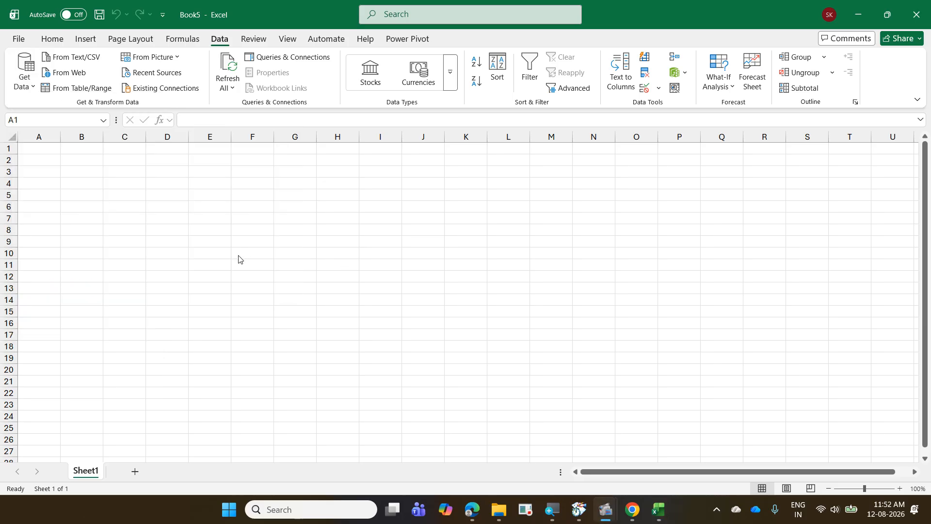
# Start a From Folder import and choose the 11 Orders folder as the data source.
pyautogui.click(25, 85)
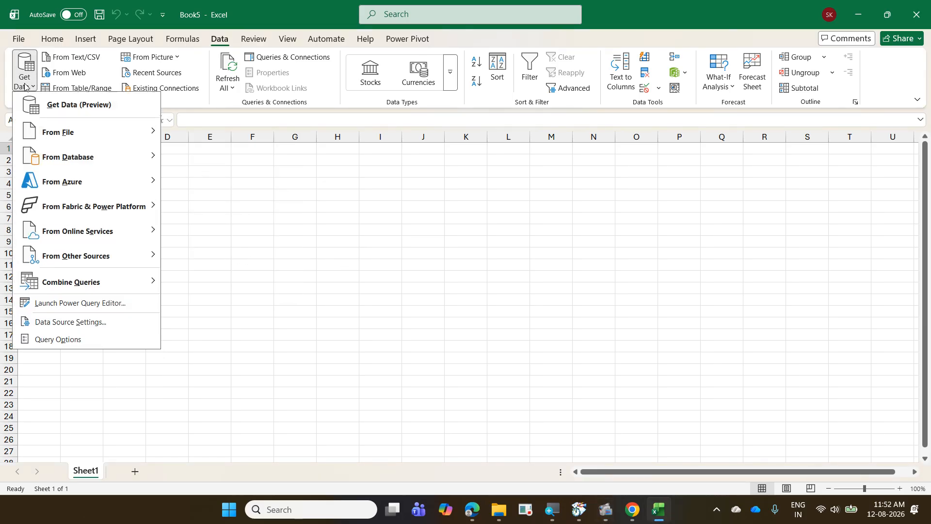
pyautogui.moveTo(77, 139)
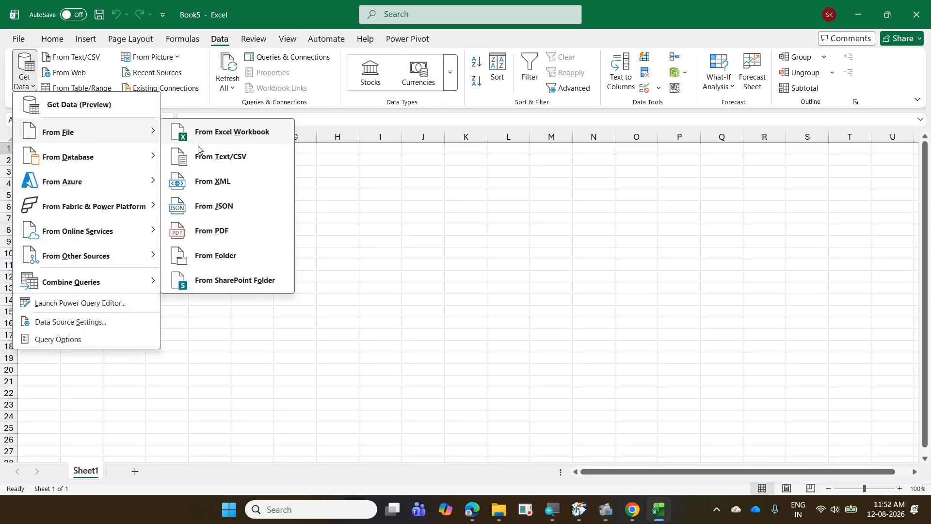
pyautogui.click(244, 255)
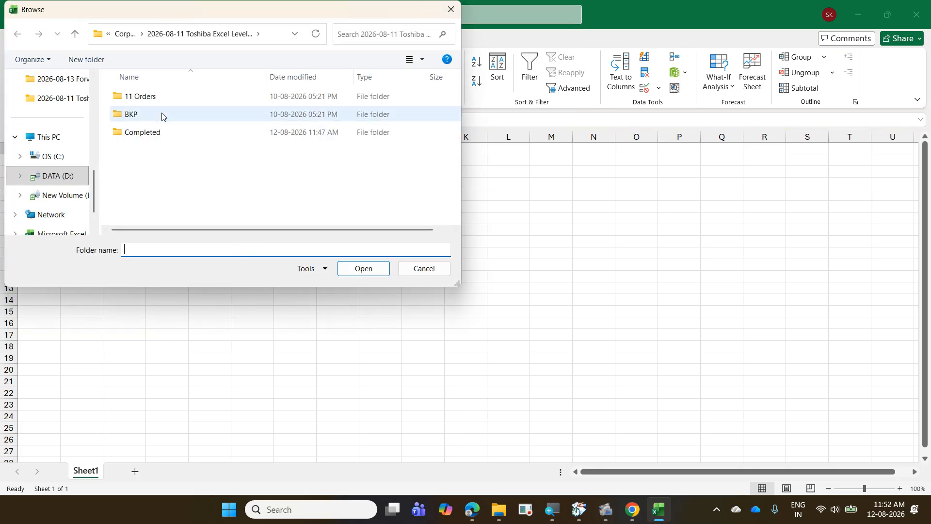
pyautogui.click(162, 97)
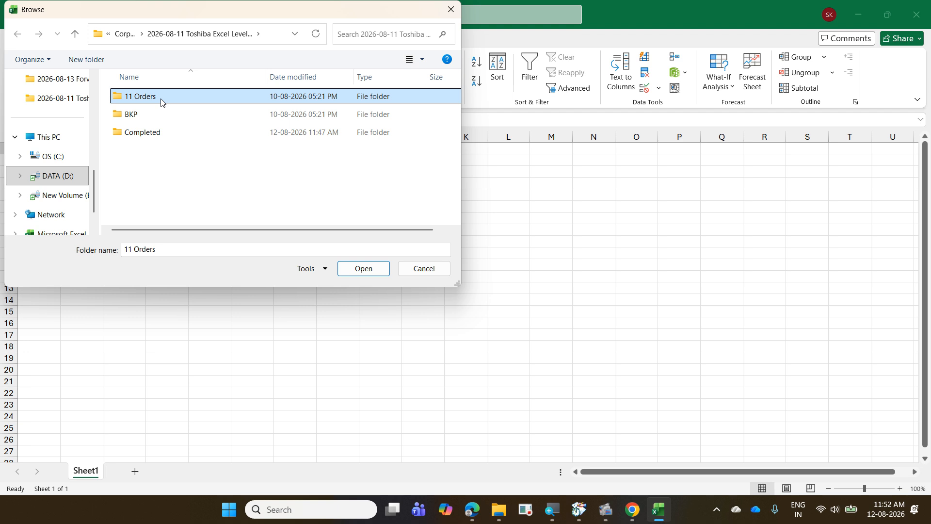
pyautogui.doubleClick(161, 96)
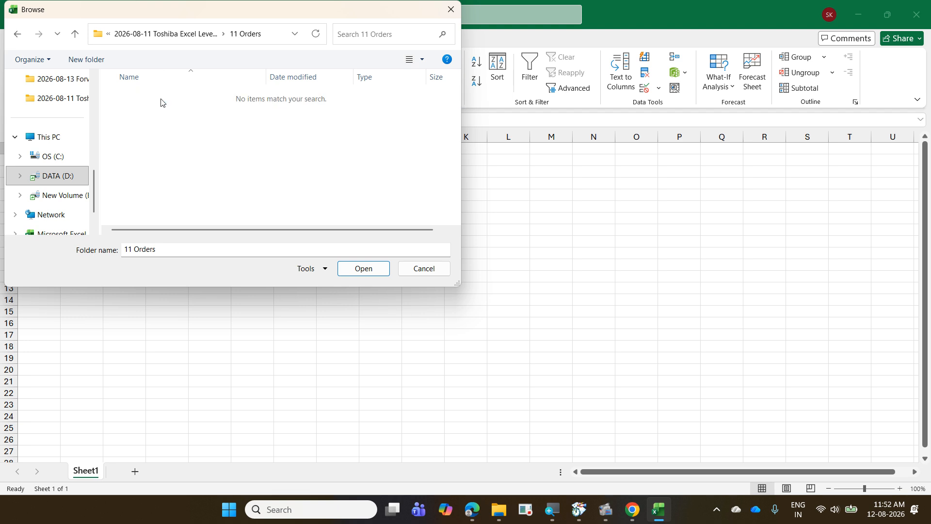
pyautogui.click(182, 42)
pyautogui.click(163, 97)
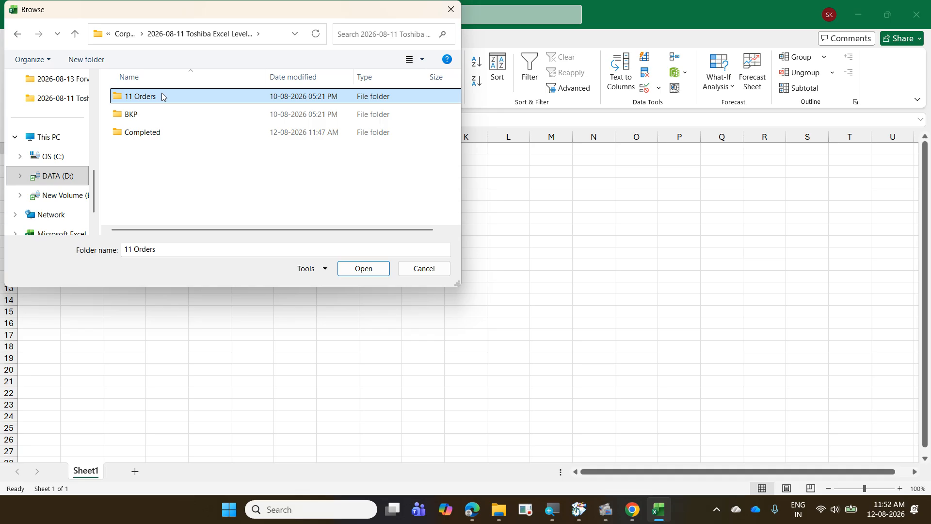
pyautogui.click(380, 274)
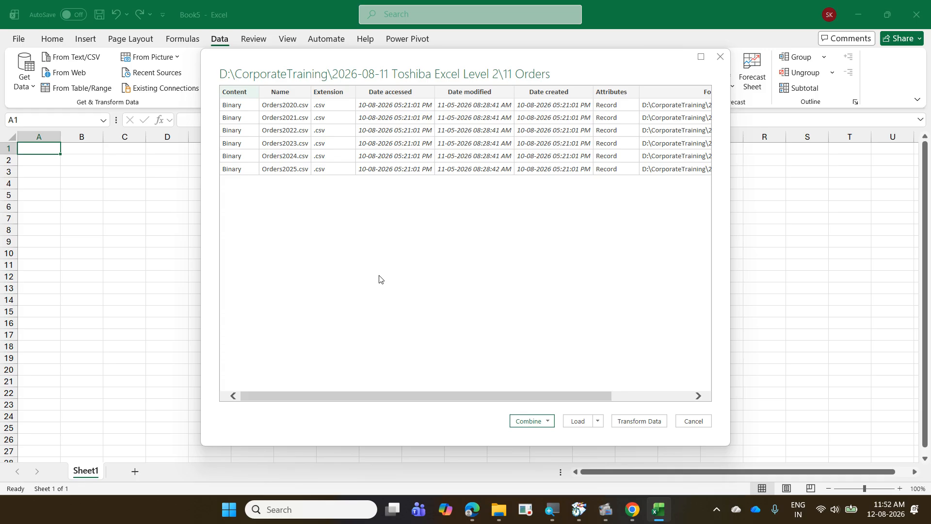
# Check the available Combine options for the folder's files, and open the file list in Power Query Editor with Transform Data.
pyautogui.click(548, 421)
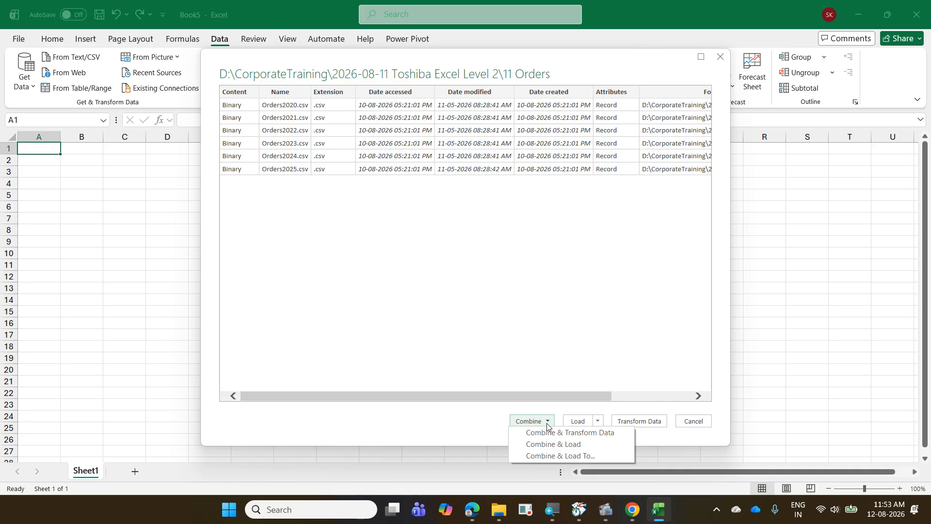
pyautogui.click(496, 270)
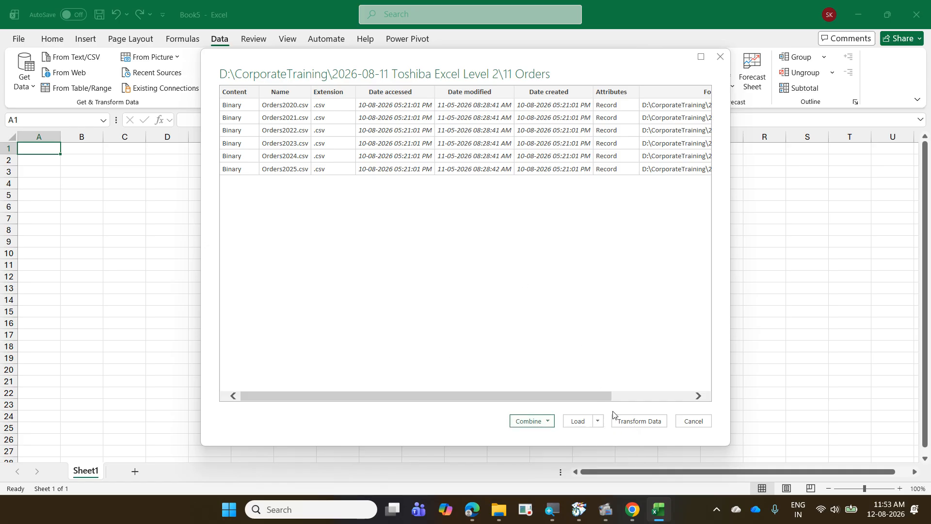
pyautogui.click(636, 422)
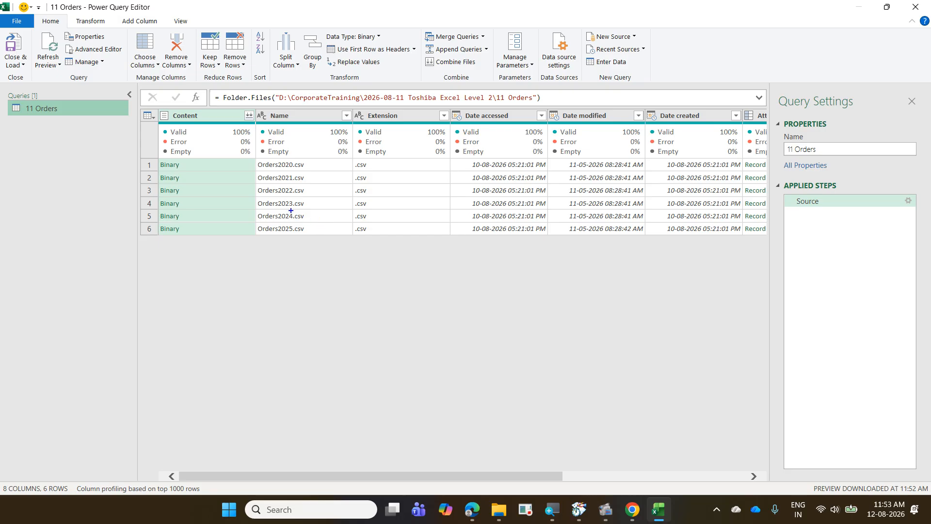
pyautogui.moveTo(256, 159)
pyautogui.mouseDown()
pyautogui.moveTo(302, 201)
pyautogui.moveTo(323, 244)
pyautogui.moveTo(325, 233)
pyautogui.mouseUp()
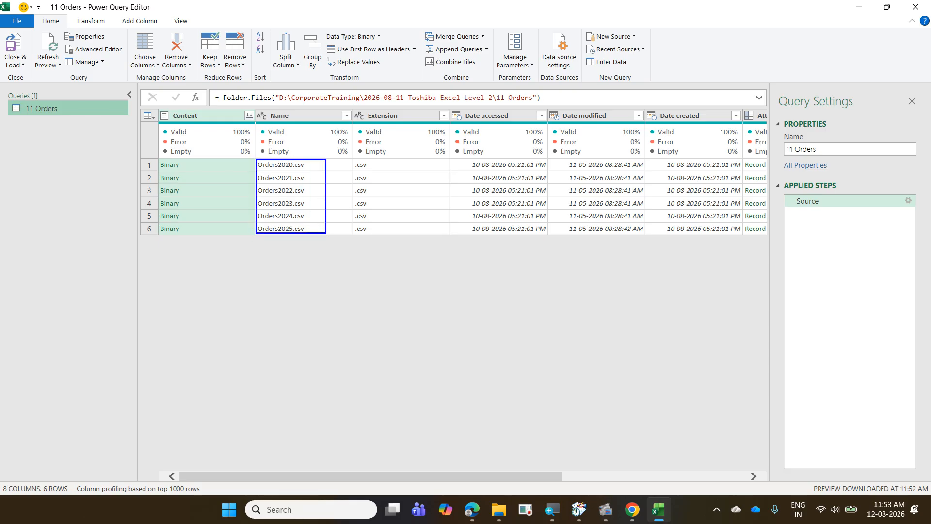
pyautogui.moveTo(260, 241); pyautogui.dragTo(326, 252)
pyautogui.moveTo(257, 261); pyautogui.dragTo(322, 277)
pyautogui.moveTo(255, 290)
pyautogui.mouseDown()
pyautogui.moveTo(321, 306)
pyautogui.moveTo(291, 327)
pyautogui.moveTo(303, 329)
pyautogui.moveTo(268, 341)
pyautogui.moveTo(308, 348)
pyautogui.mouseUp()
pyautogui.moveTo(249, 366); pyautogui.dragTo(295, 386)
pyautogui.moveTo(306, 162); pyautogui.dragTo(309, 222)
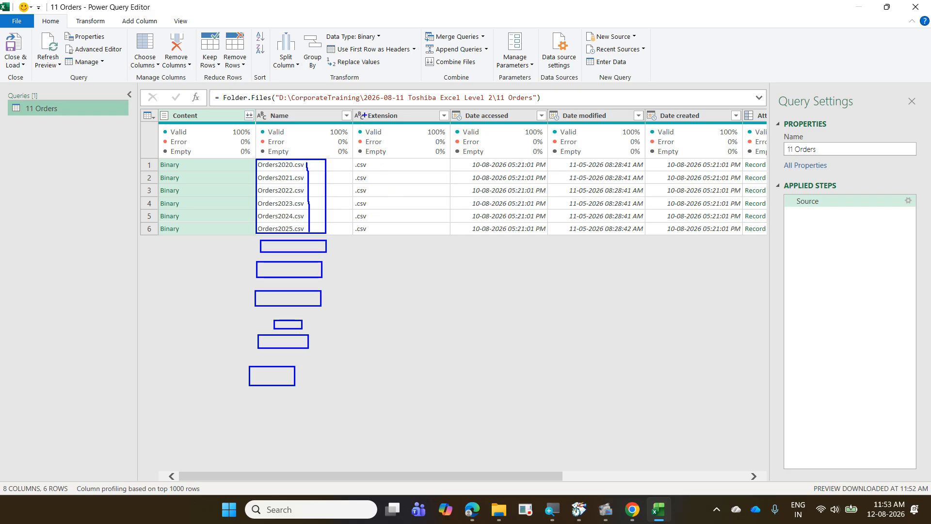
pyautogui.moveTo(365, 111); pyautogui.dragTo(452, 129)
pyautogui.press('Escape')
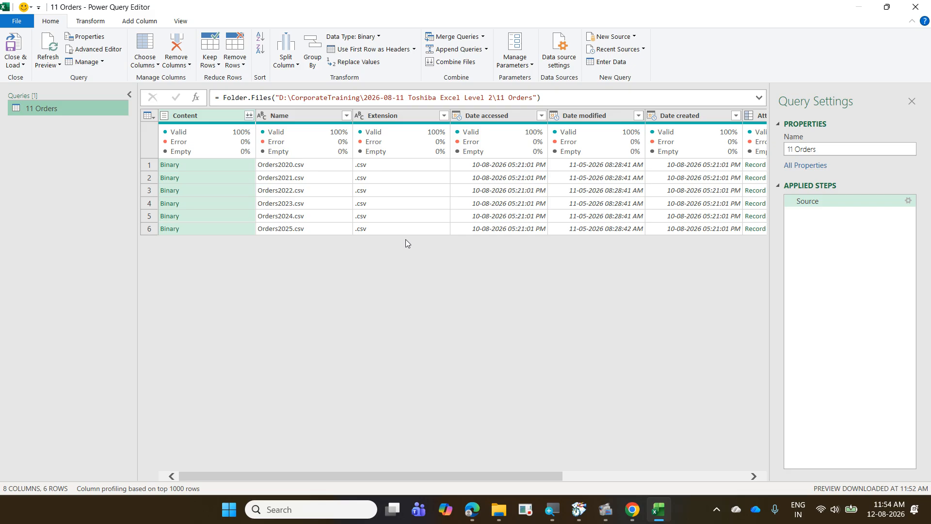
# Examine the filter choices of the Extension and Name columns without applying any filter.
pyautogui.click(443, 115)
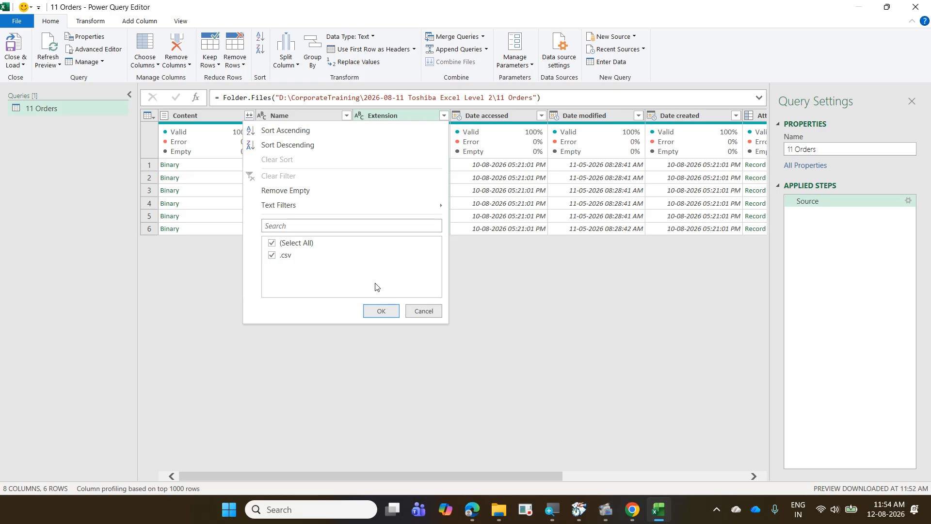
pyautogui.click(423, 311)
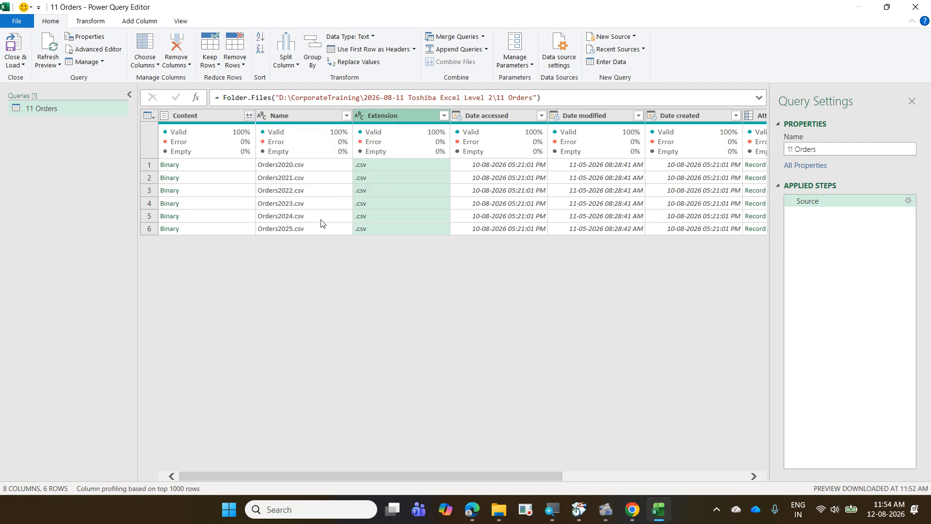
pyautogui.click(347, 117)
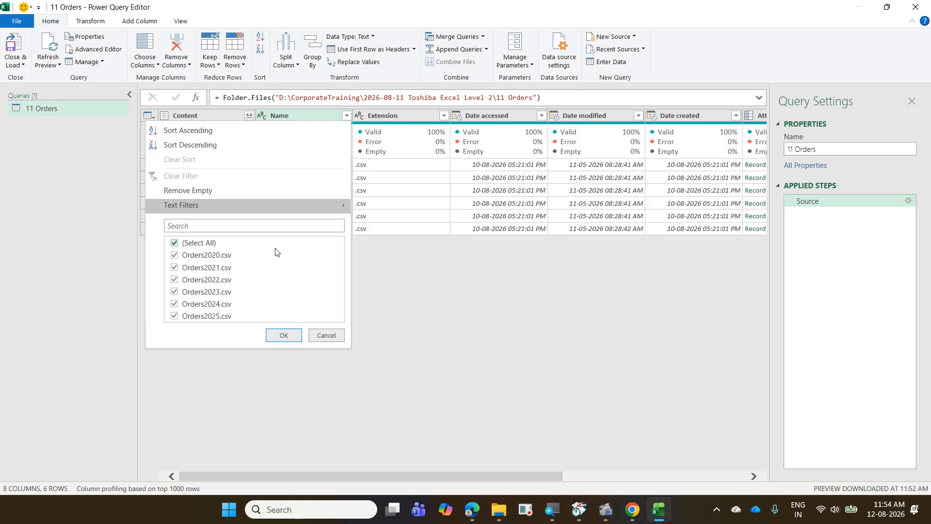
pyautogui.click(334, 335)
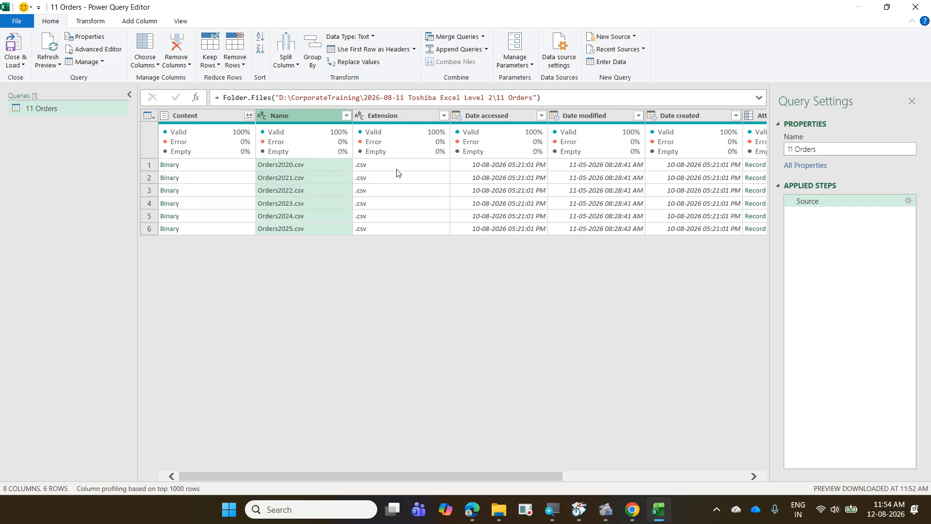
pyautogui.click(443, 115)
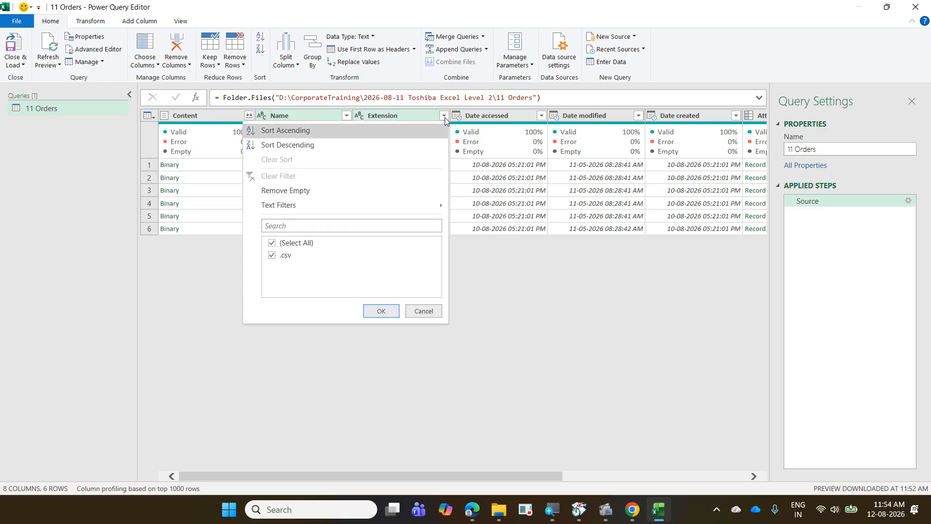
pyautogui.click(343, 116)
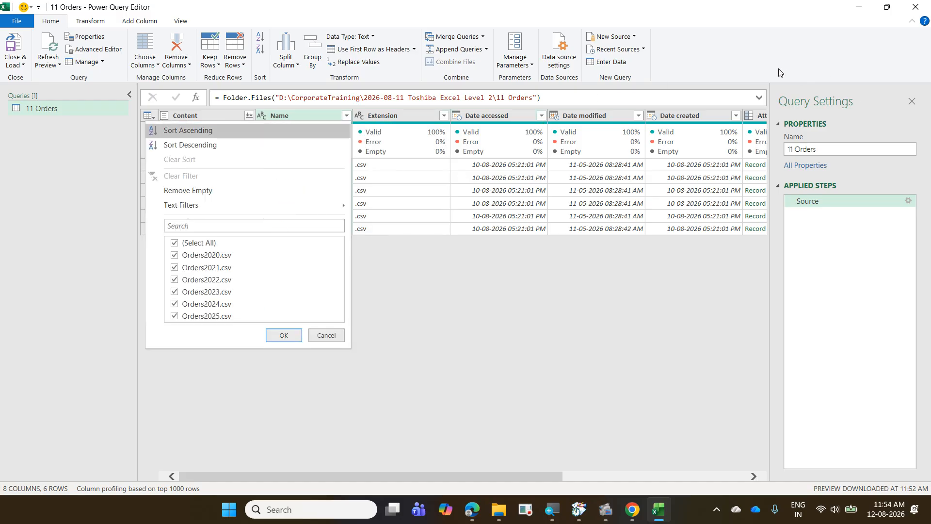
pyautogui.click(326, 335)
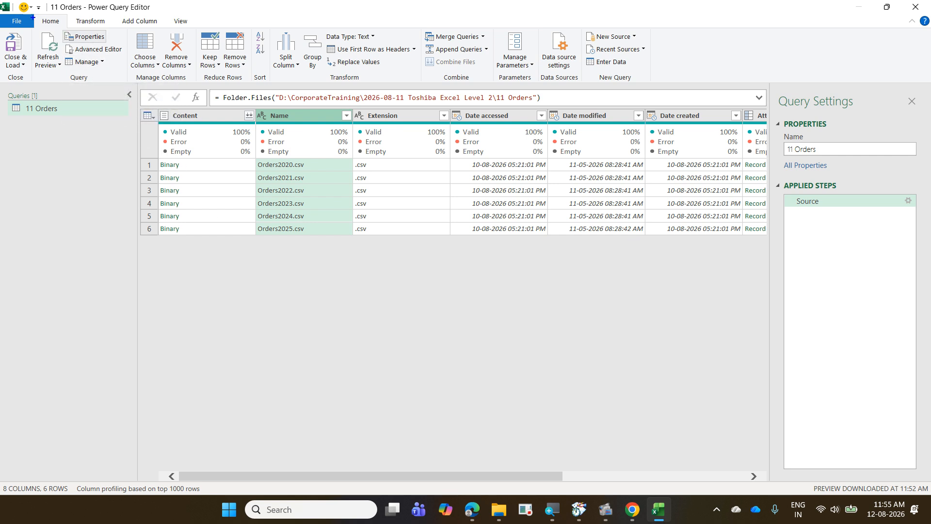
pyautogui.moveTo(32, 14); pyautogui.dragTo(70, 33)
pyautogui.moveTo(419, 22)
pyautogui.mouseDown()
pyautogui.moveTo(488, 91)
pyautogui.moveTo(453, 86)
pyautogui.moveTo(474, 80)
pyautogui.moveTo(451, 68)
pyautogui.moveTo(437, 75)
pyautogui.moveTo(437, 88)
pyautogui.moveTo(477, 66)
pyautogui.moveTo(477, 54)
pyautogui.mouseUp()
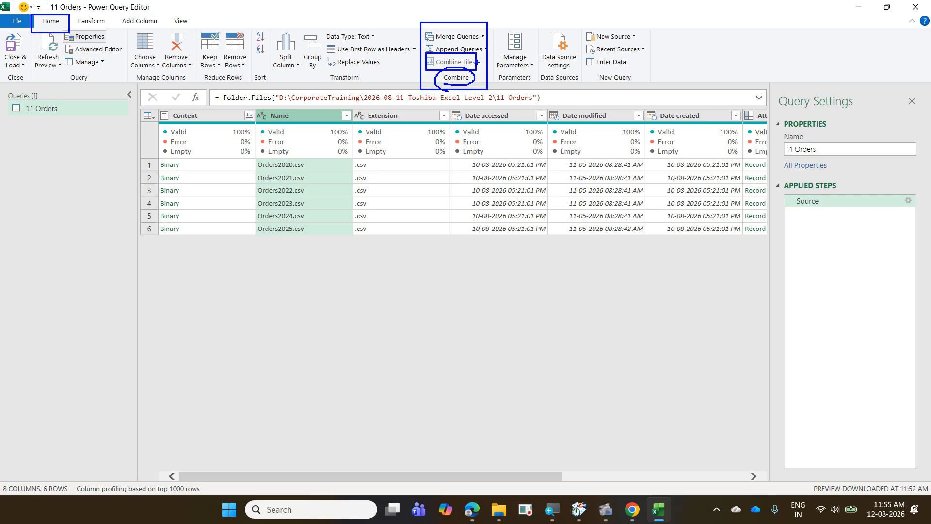
pyautogui.moveTo(156, 108)
pyautogui.mouseDown()
pyautogui.moveTo(223, 212)
pyautogui.moveTo(225, 233)
pyautogui.mouseUp()
pyautogui.moveTo(197, 112)
pyautogui.mouseDown()
pyautogui.moveTo(325, 105)
pyautogui.moveTo(334, 119)
pyautogui.mouseUp()
pyautogui.moveTo(212, 106)
pyautogui.mouseDown()
pyautogui.moveTo(255, 73)
pyautogui.moveTo(378, 141)
pyautogui.mouseUp()
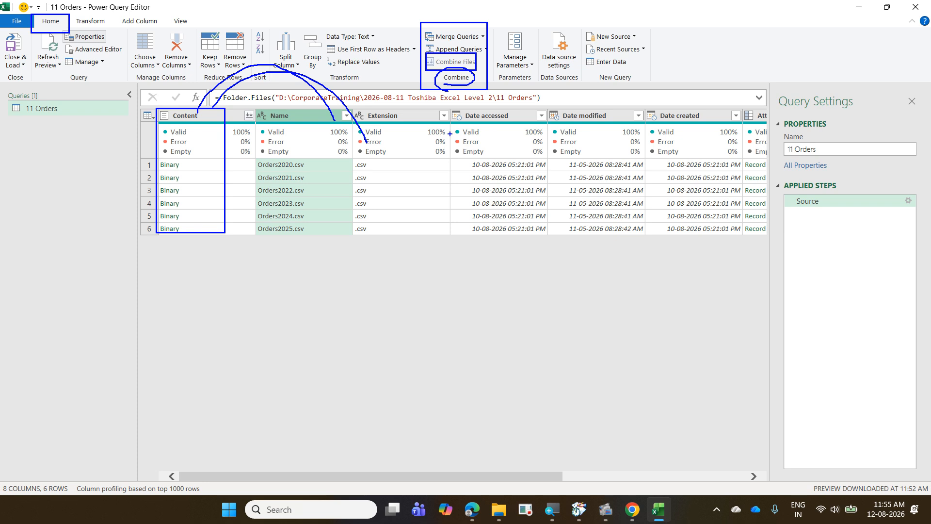
pyautogui.press('Escape')
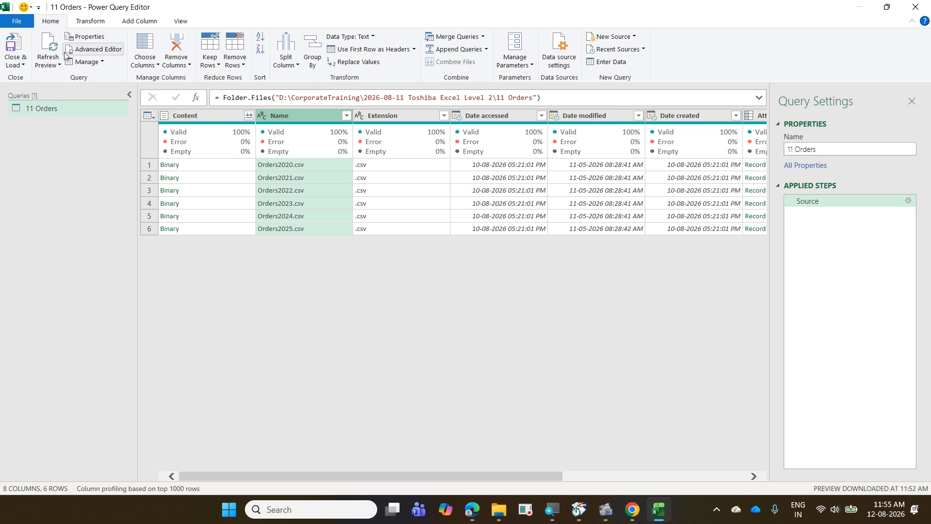
# Select the Content column and start Combine Files on its binaries.
pyautogui.click(207, 115)
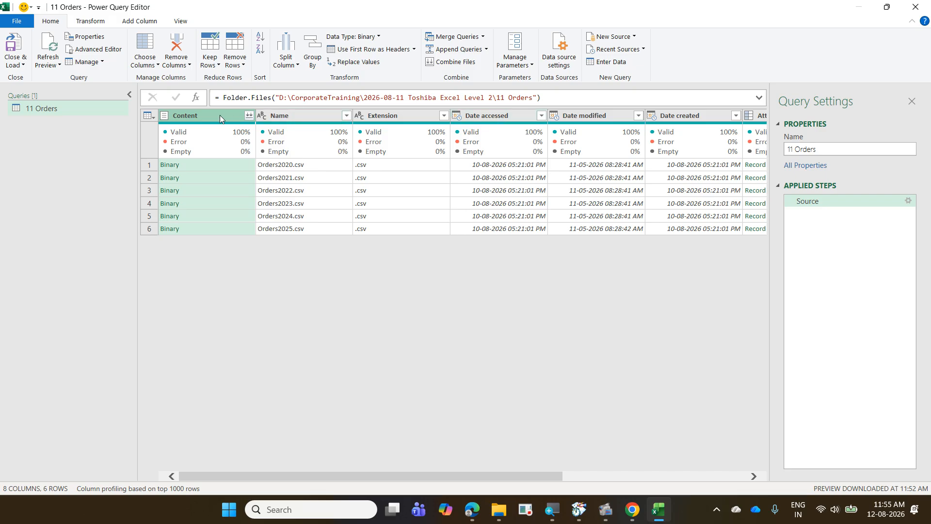
pyautogui.click(482, 118)
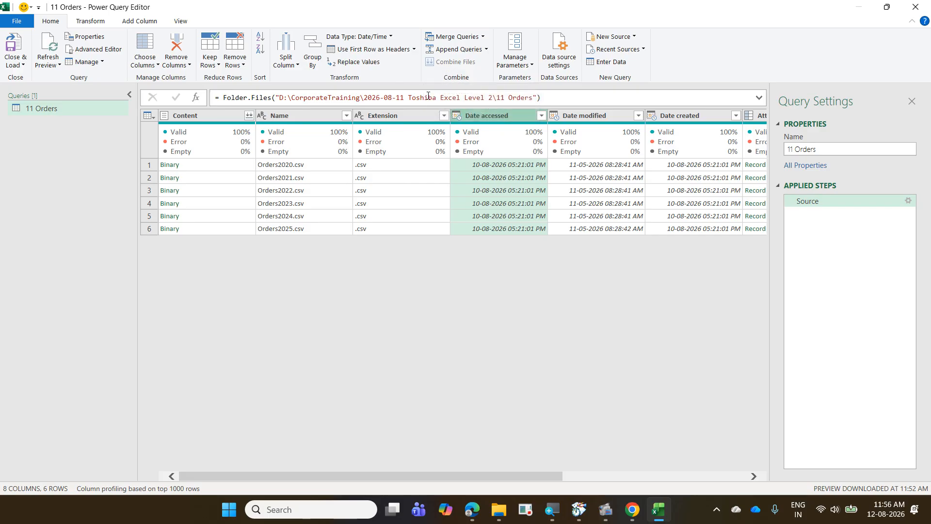
pyautogui.click(231, 117)
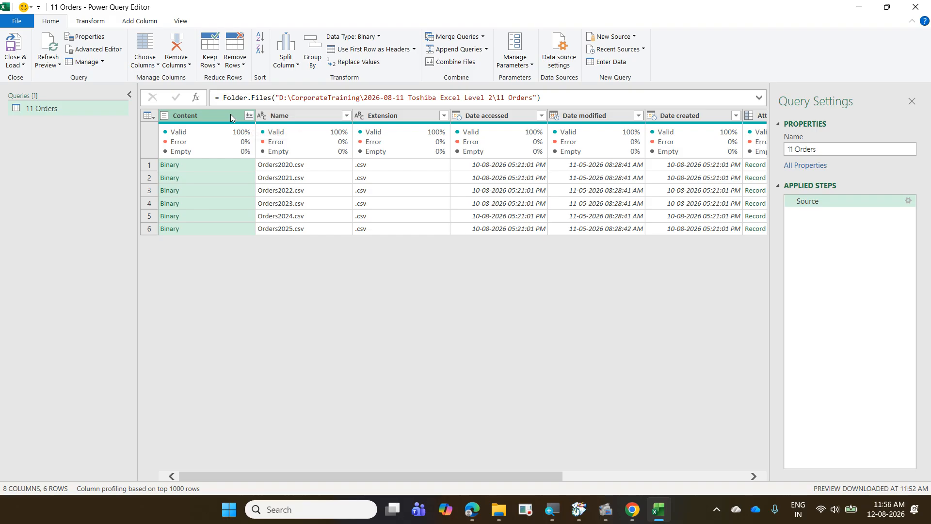
pyautogui.click(465, 63)
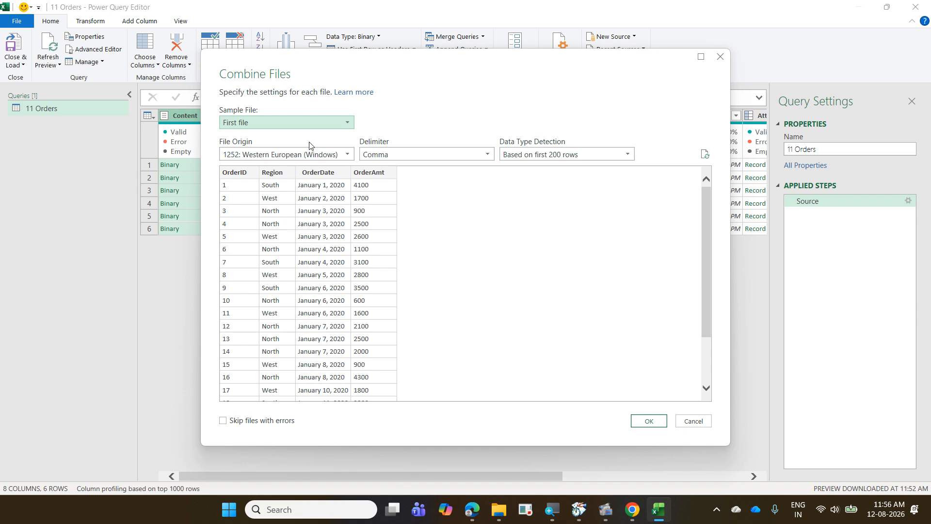
# Examine the sample file, data type detection, delimiter and file origin choices in the Combine Files settings, keeping the current selections.
pyautogui.click(335, 122)
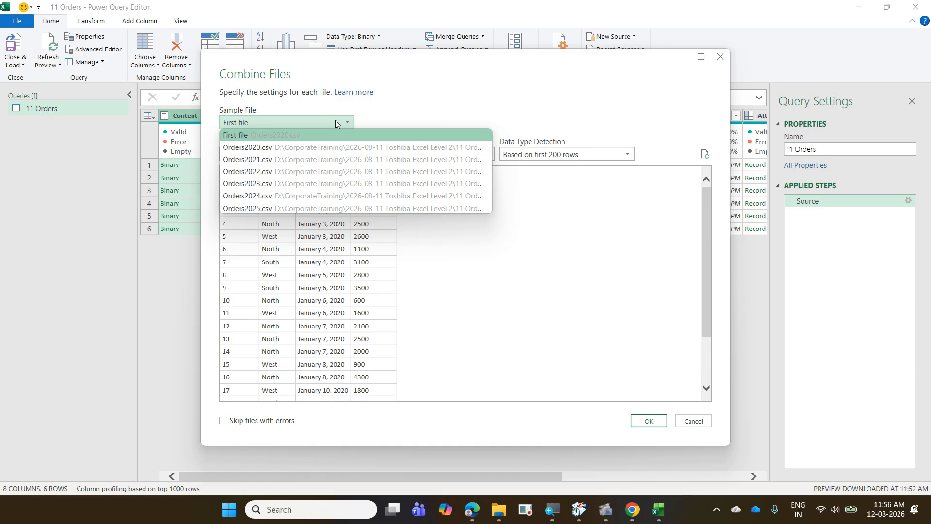
pyautogui.click(436, 114)
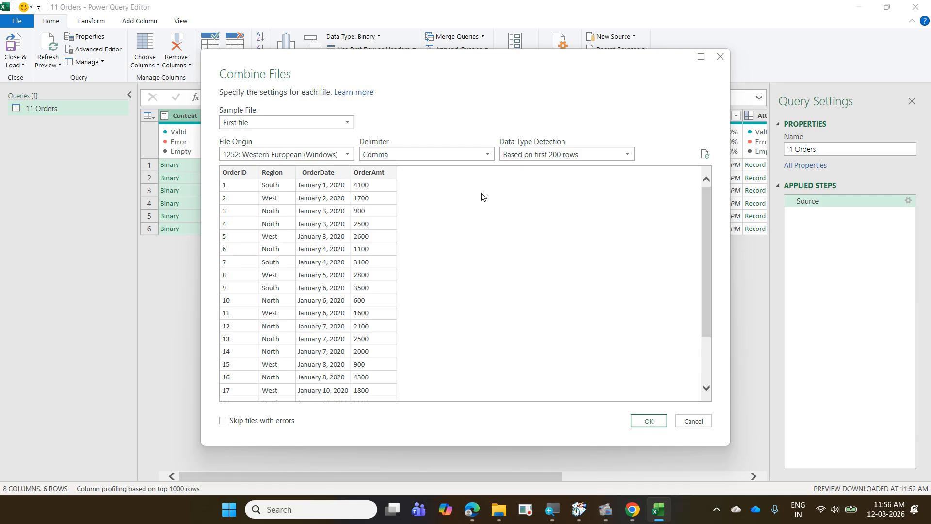
pyautogui.click(571, 156)
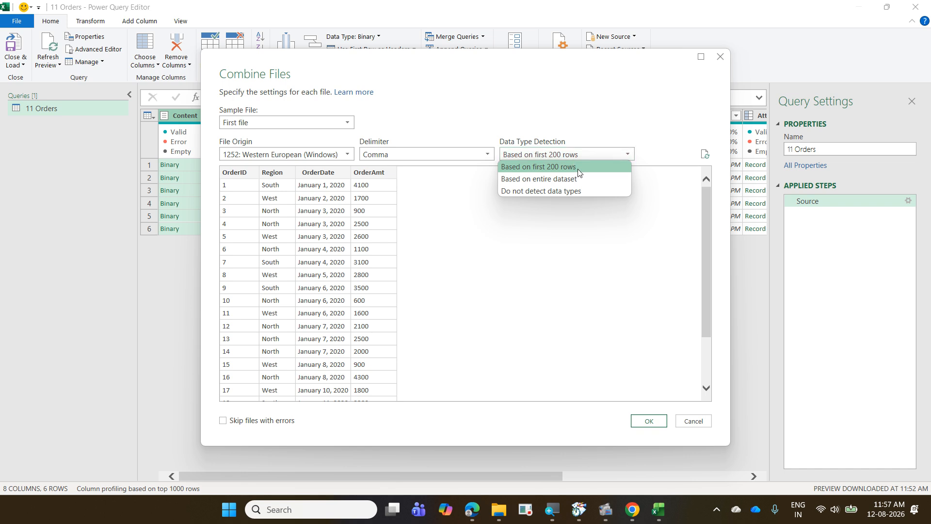
pyautogui.click(578, 168)
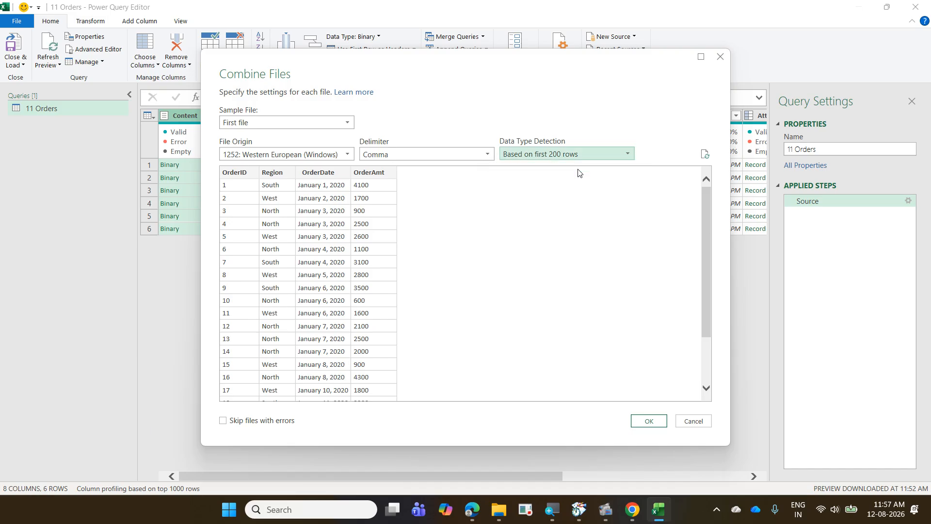
pyautogui.click(409, 152)
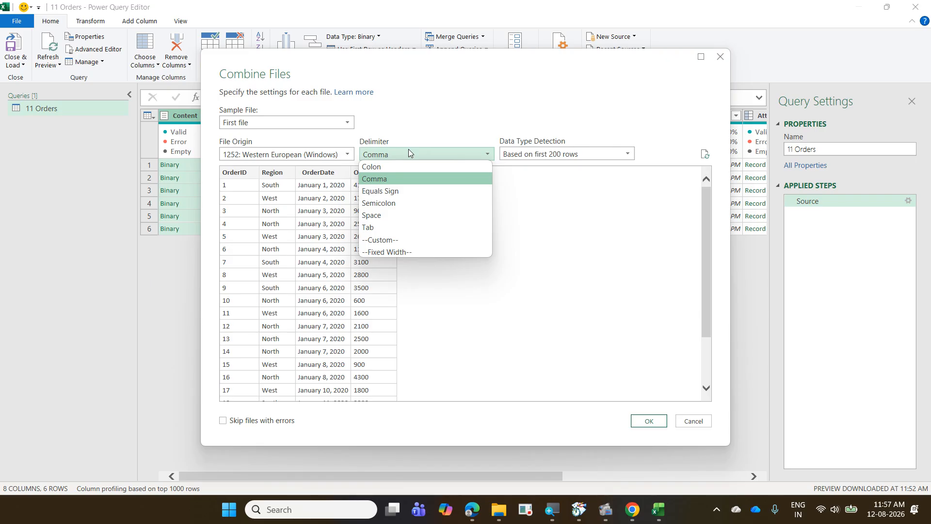
pyautogui.click(415, 143)
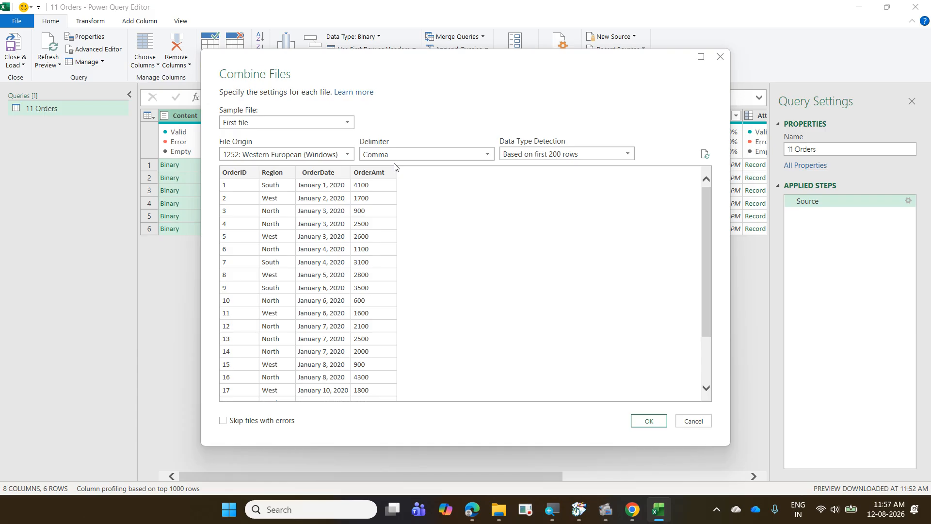
pyautogui.click(335, 156)
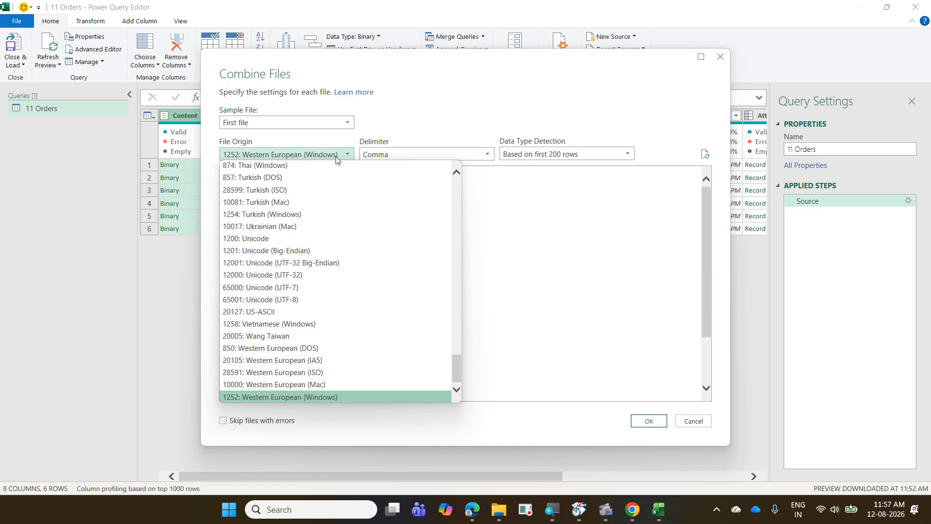
pyautogui.click(487, 118)
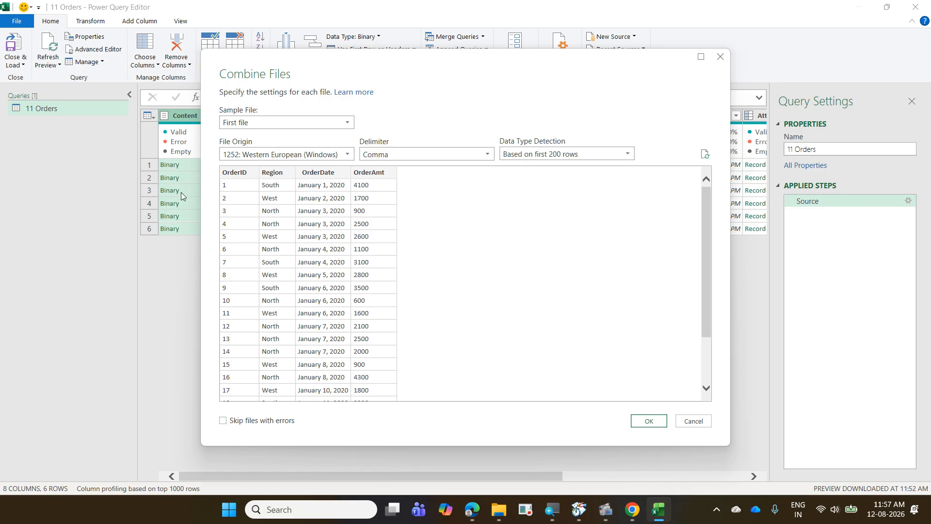
pyautogui.click(353, 286)
pyautogui.moveTo(370, 296)
pyautogui.mouseDown()
pyautogui.moveTo(372, 282)
pyautogui.moveTo(349, 280)
pyautogui.mouseUp()
pyautogui.moveTo(216, 409); pyautogui.dragTo(317, 431)
pyautogui.moveTo(341, 248); pyautogui.dragTo(388, 211)
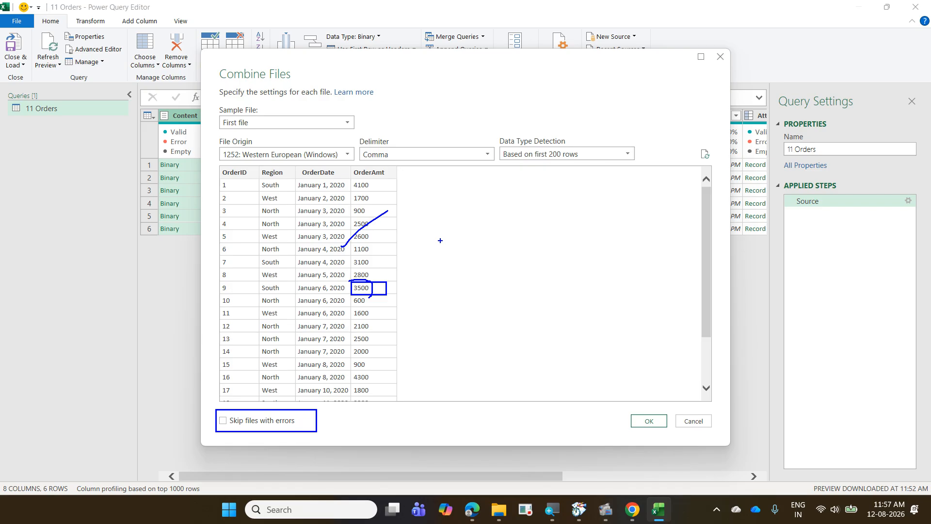
pyautogui.press('Escape')
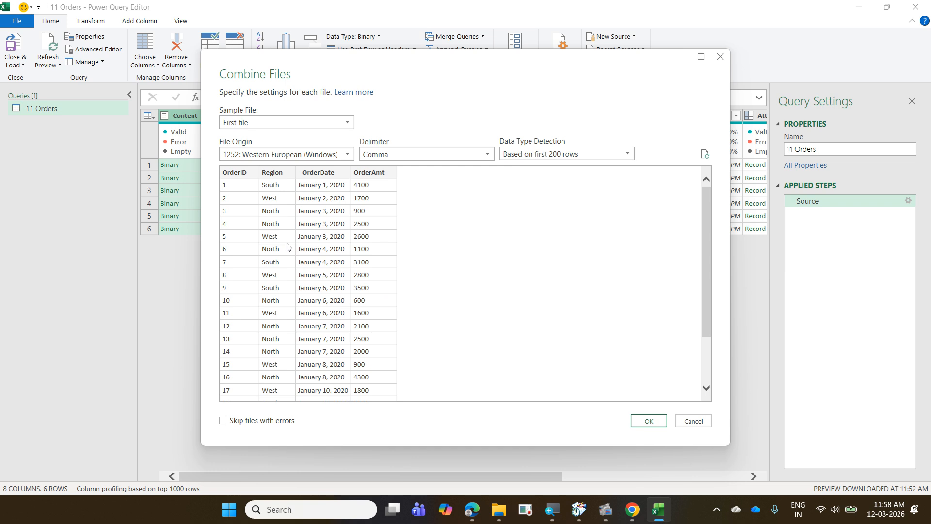
# Combine the files with the current Combine Files settings and look through the combined rows of the 11 Orders query.
pyautogui.click(652, 422)
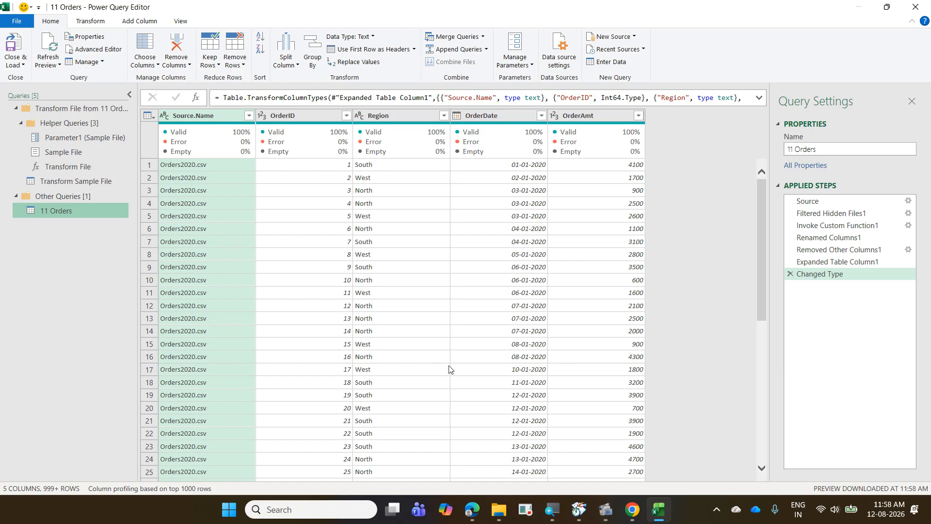
pyautogui.scroll(-3, 359, 295)
pyautogui.scroll(-6, 360, 294)
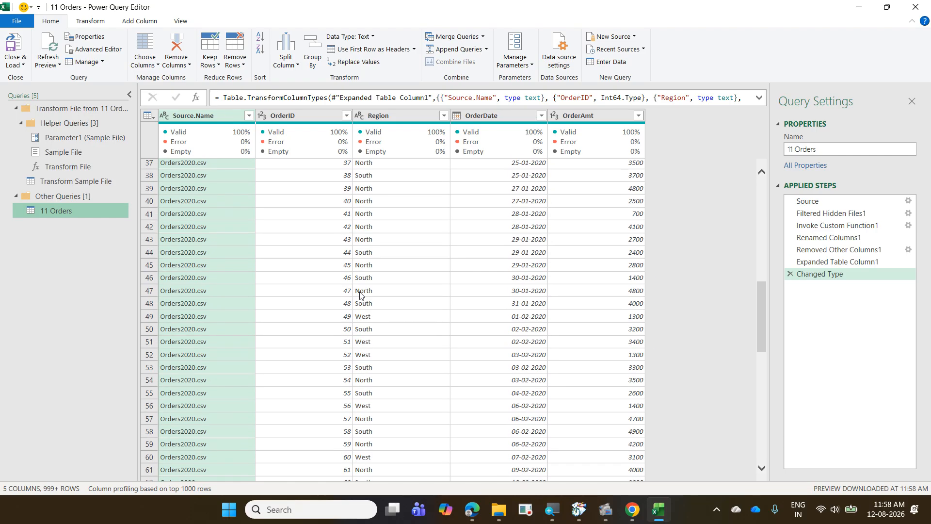
pyautogui.scroll(7, 360, 295)
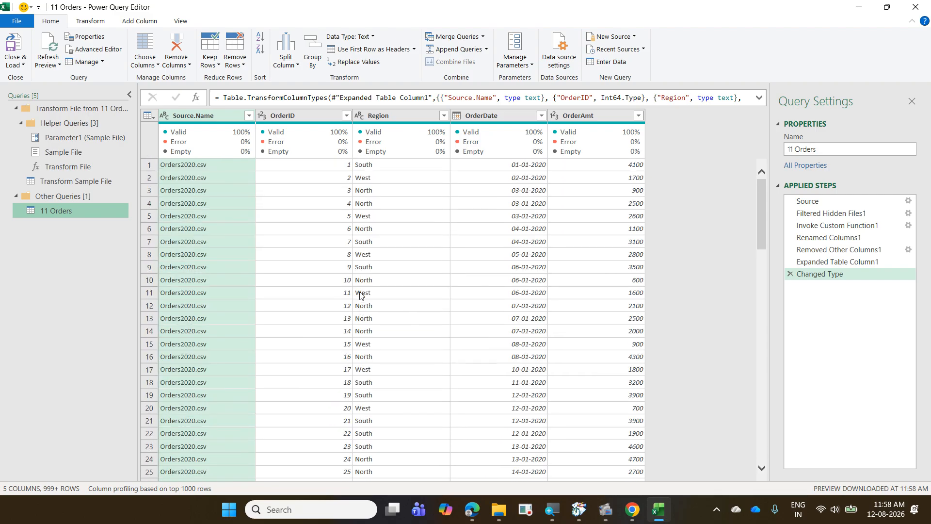
pyautogui.scroll(-7, 361, 277)
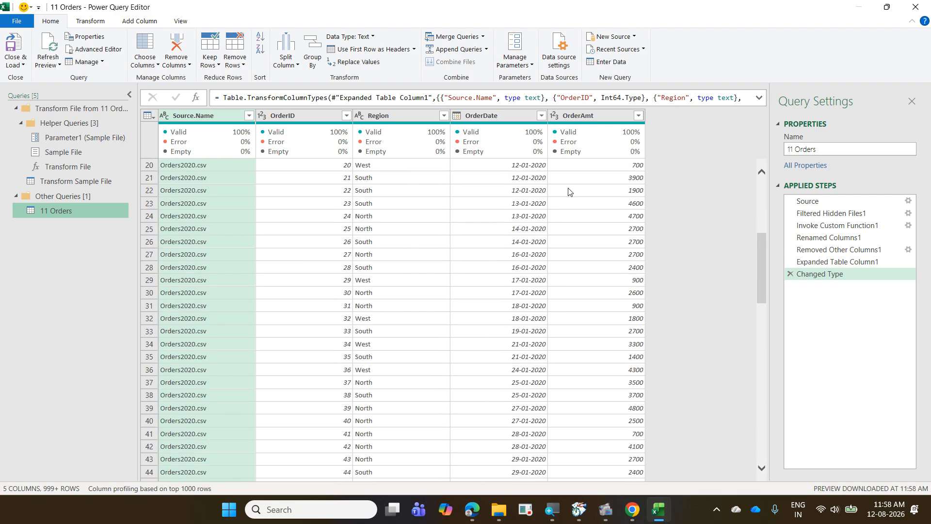
pyautogui.scroll(-20, 536, 183)
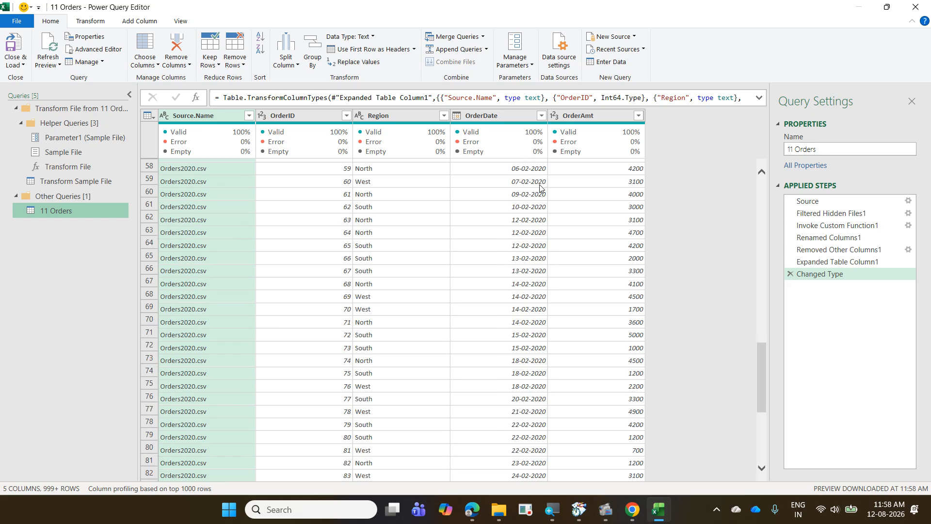
pyautogui.scroll(-3, 541, 189)
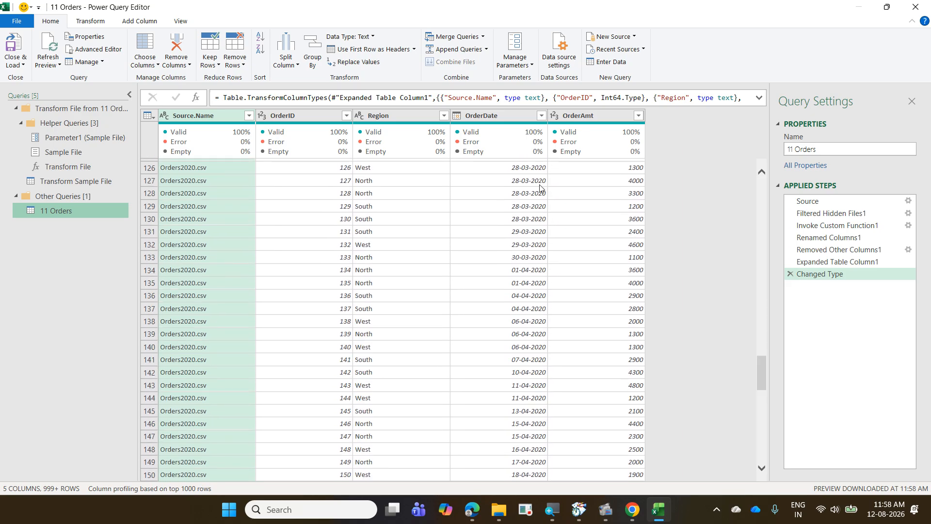
pyautogui.scroll(20, 541, 188)
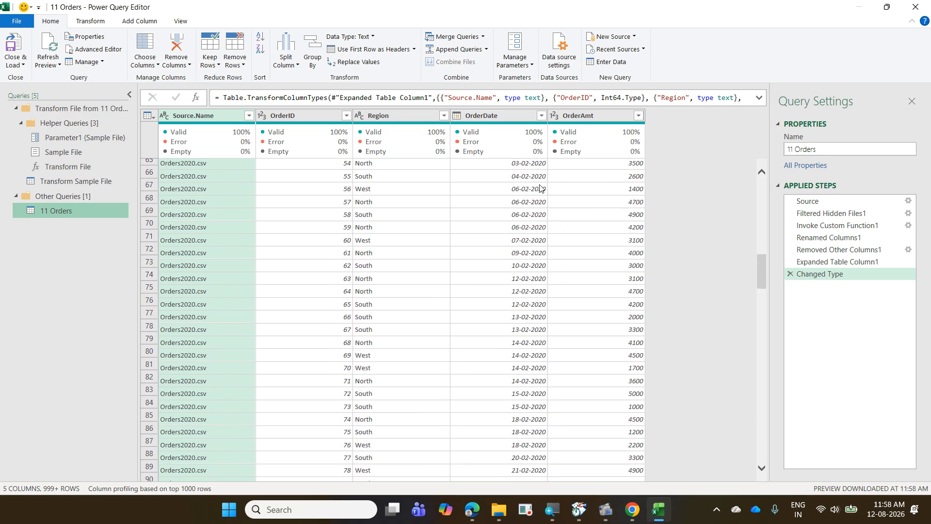
pyautogui.scroll(7, 541, 188)
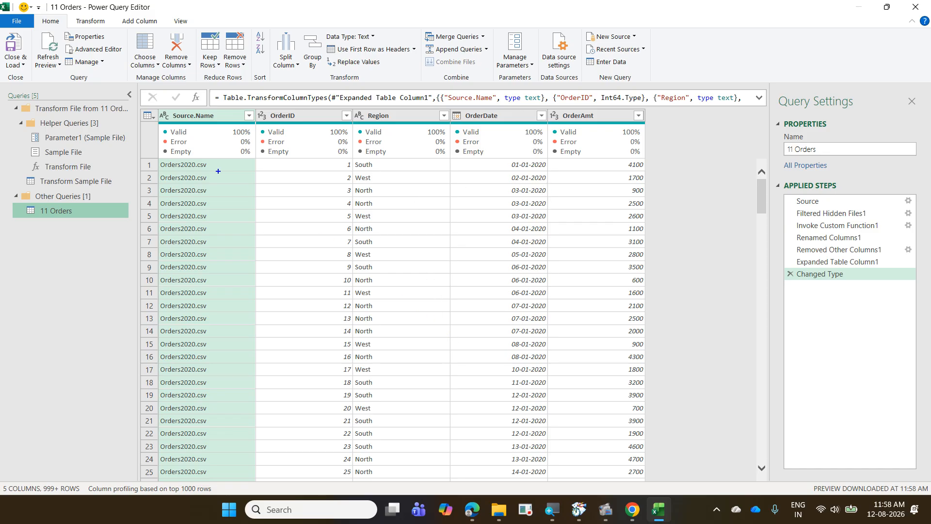
pyautogui.moveTo(151, 107)
pyautogui.mouseDown()
pyautogui.moveTo(253, 277)
pyautogui.moveTo(268, 498)
pyautogui.mouseUp()
pyautogui.moveTo(218, 234); pyautogui.dragTo(229, 197)
pyautogui.moveTo(211, 267); pyautogui.dragTo(229, 245)
pyautogui.moveTo(222, 304); pyautogui.dragTo(248, 269)
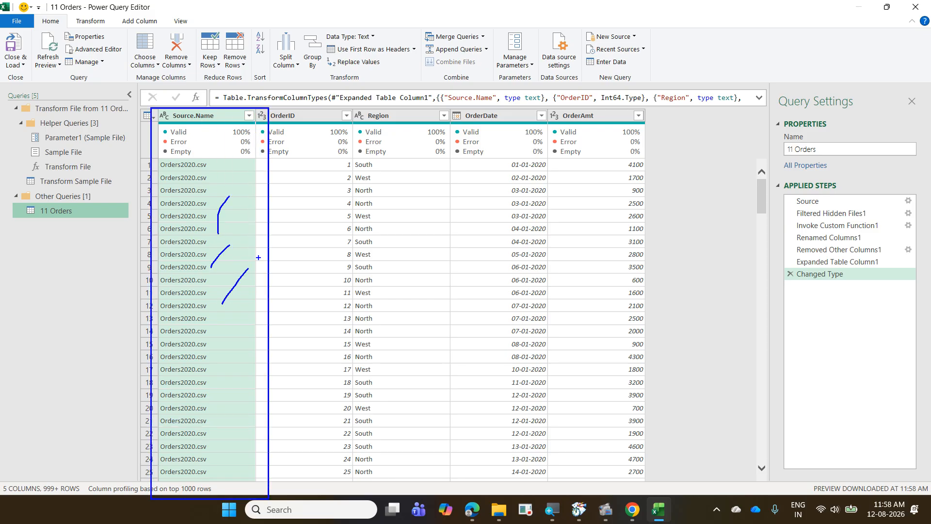
pyautogui.moveTo(244, 129)
pyautogui.mouseDown()
pyautogui.moveTo(261, 119)
pyautogui.moveTo(244, 102)
pyautogui.moveTo(238, 120)
pyautogui.moveTo(250, 127)
pyautogui.mouseUp()
pyautogui.press('Escape')
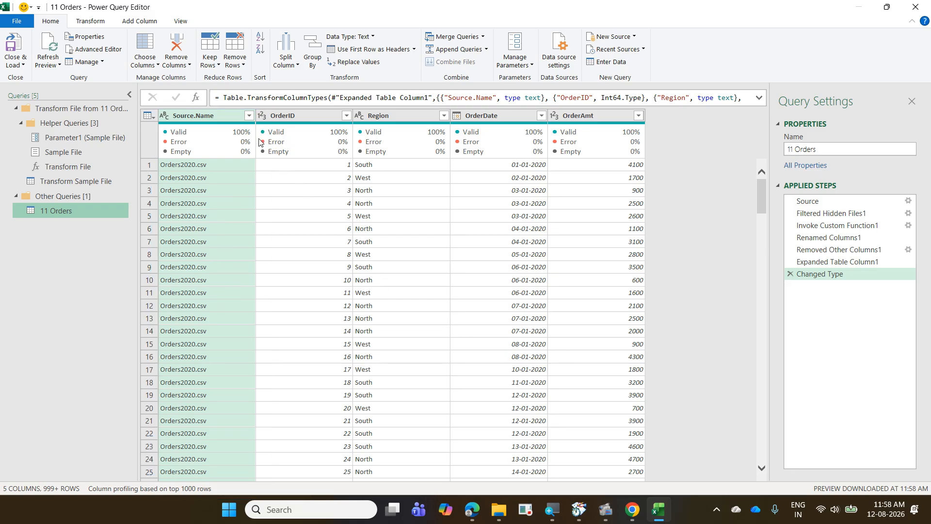
# Check the complete list of source files in the Source.Name column's filter without applying a filter.
pyautogui.click(248, 116)
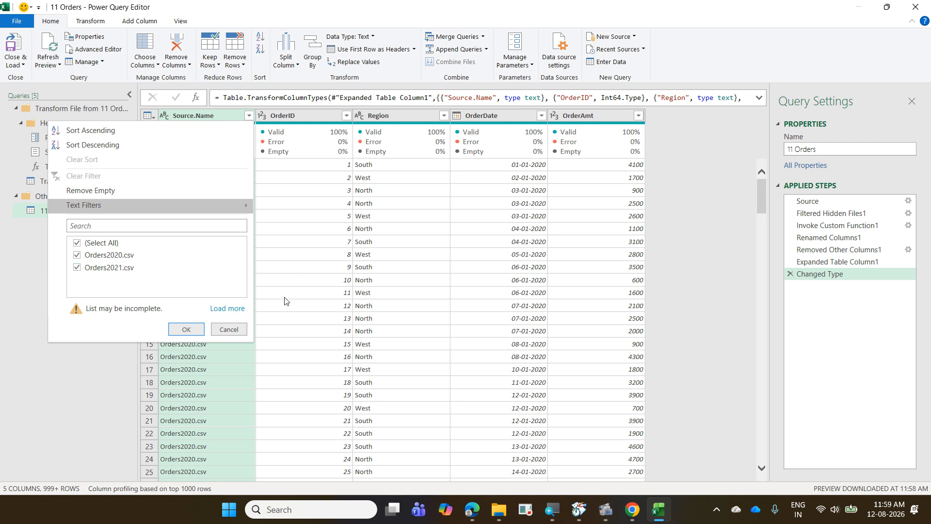
pyautogui.click(237, 309)
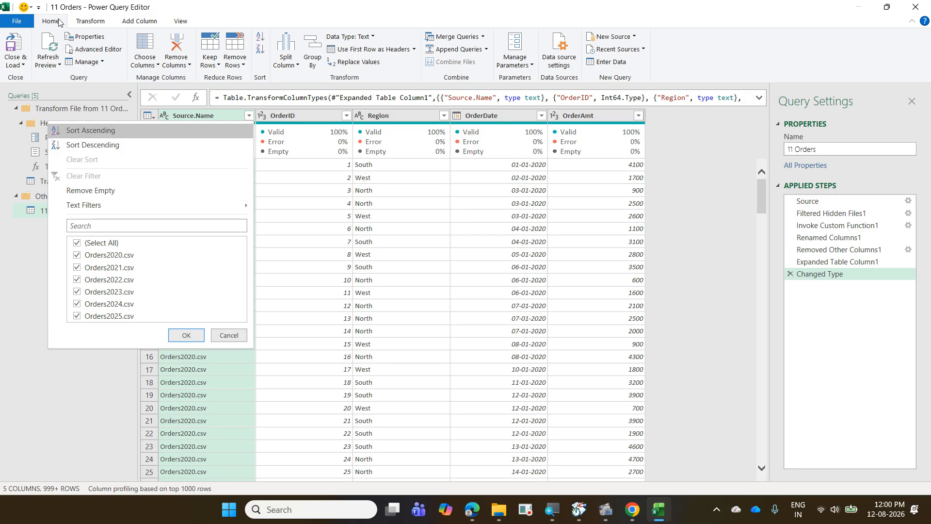
pyautogui.click(22, 66)
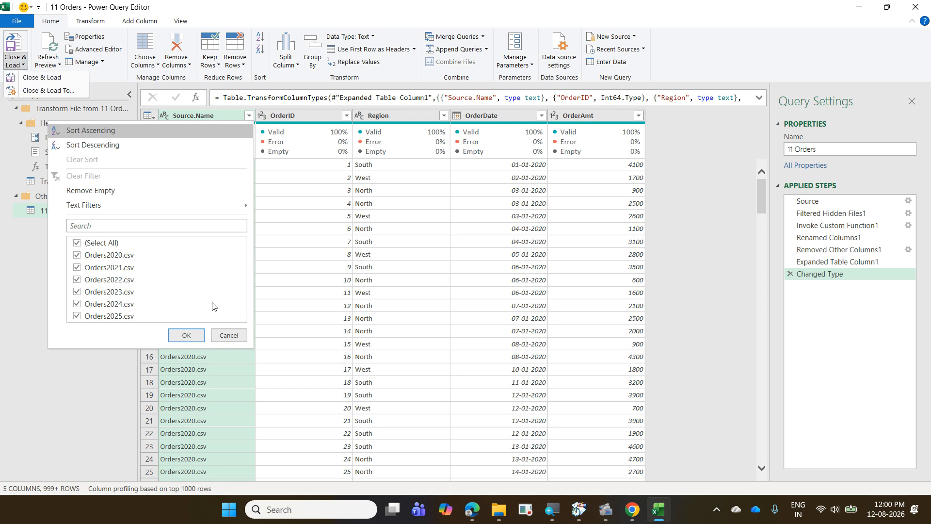
pyautogui.click(234, 339)
pyautogui.click(231, 338)
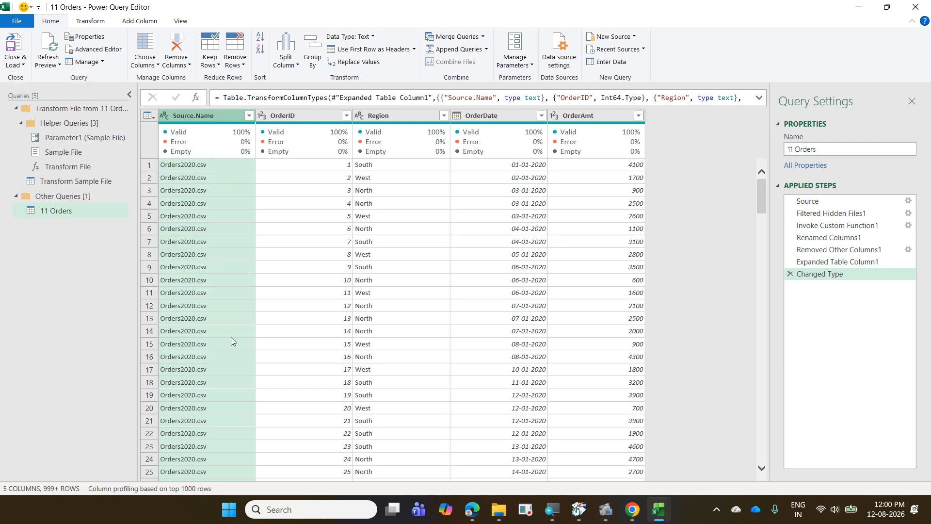
# Load the combined query as Only Create Connection with the data added to the Data Model, and close the query list.
pyautogui.click(19, 67)
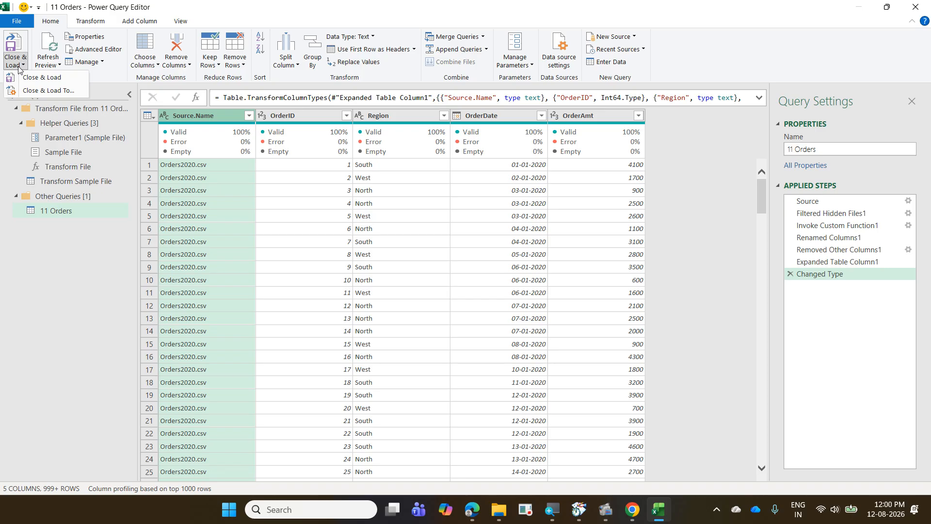
pyautogui.click(44, 92)
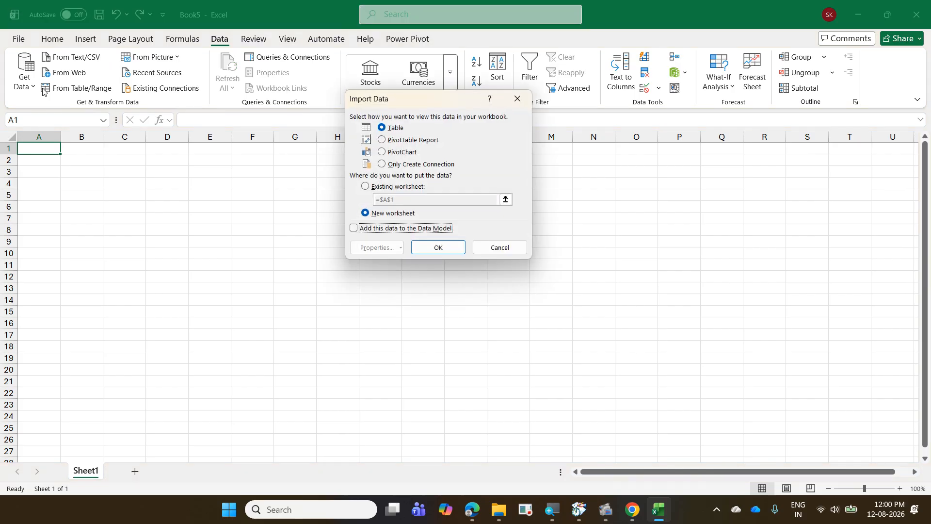
pyautogui.click(409, 166)
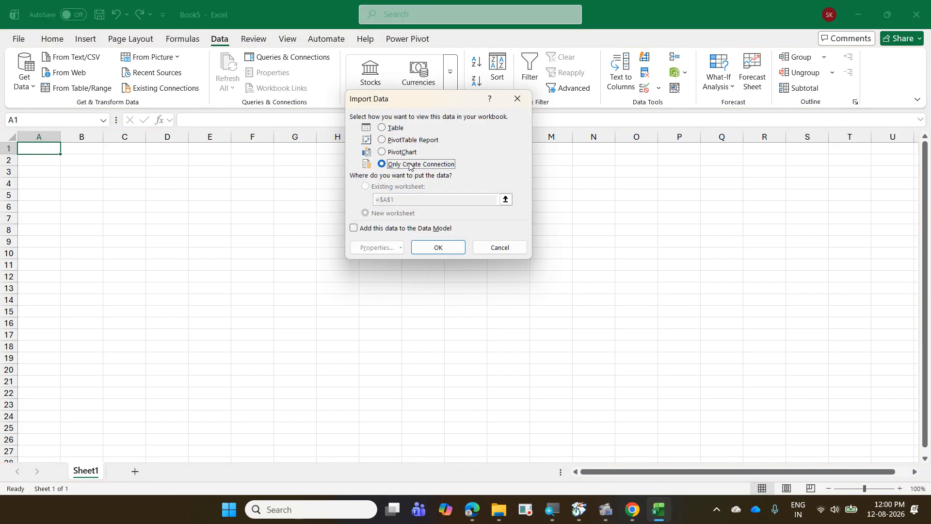
pyautogui.click(411, 229)
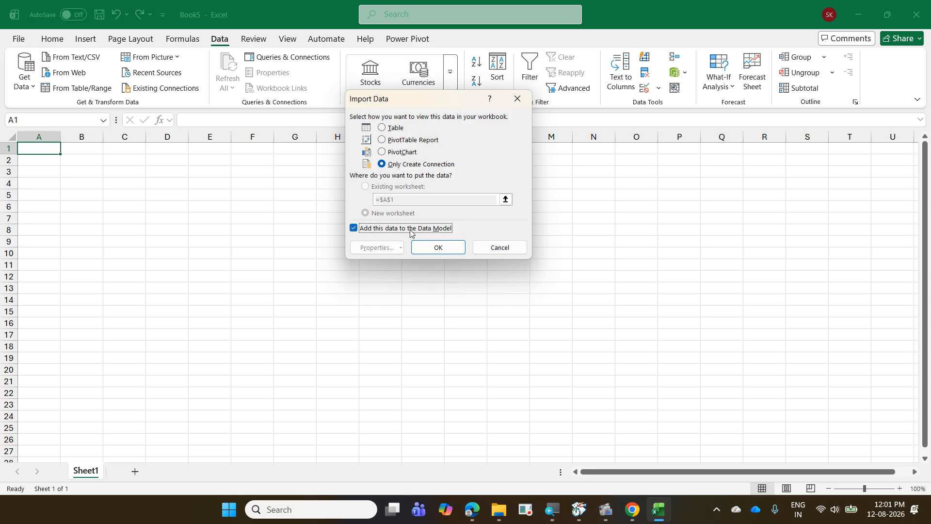
pyautogui.click(450, 250)
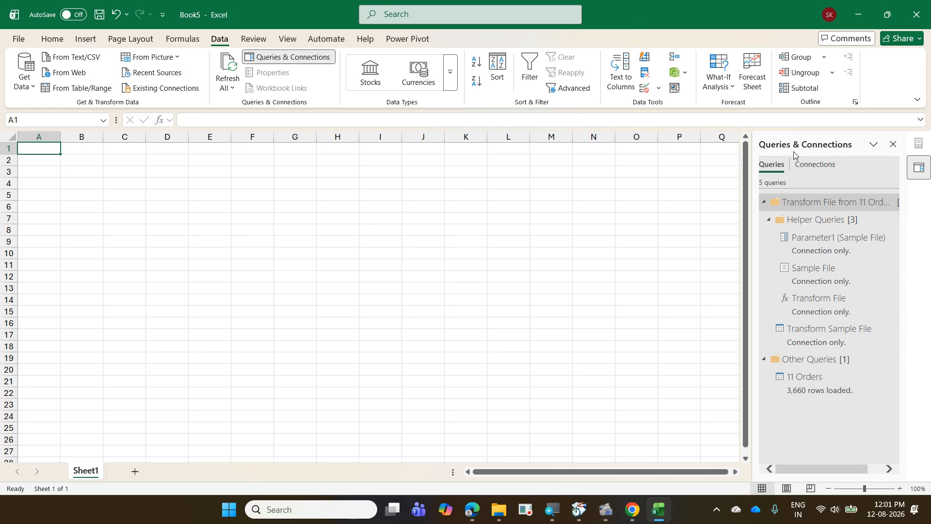
pyautogui.click(893, 145)
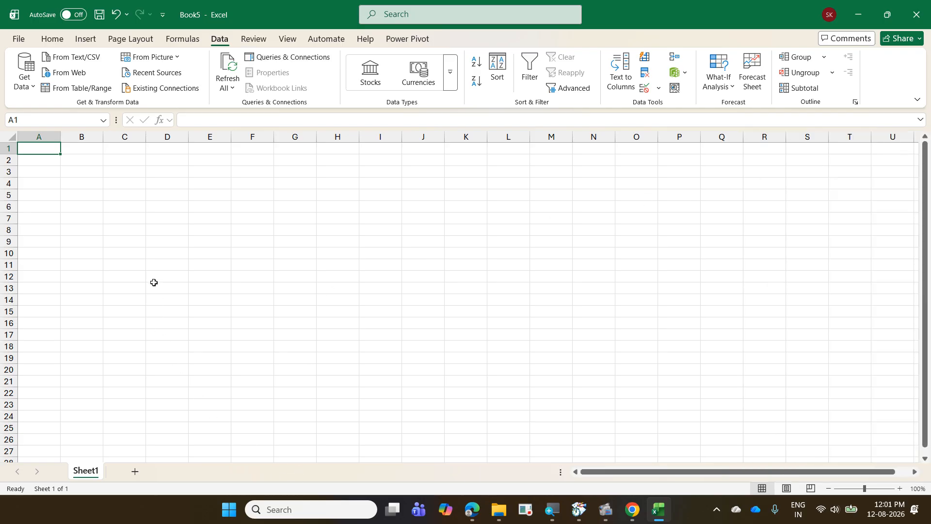
# Insert a PivotChart based on the workbook's Data Model at cell C8 of Sheet1.
pyautogui.click(121, 226)
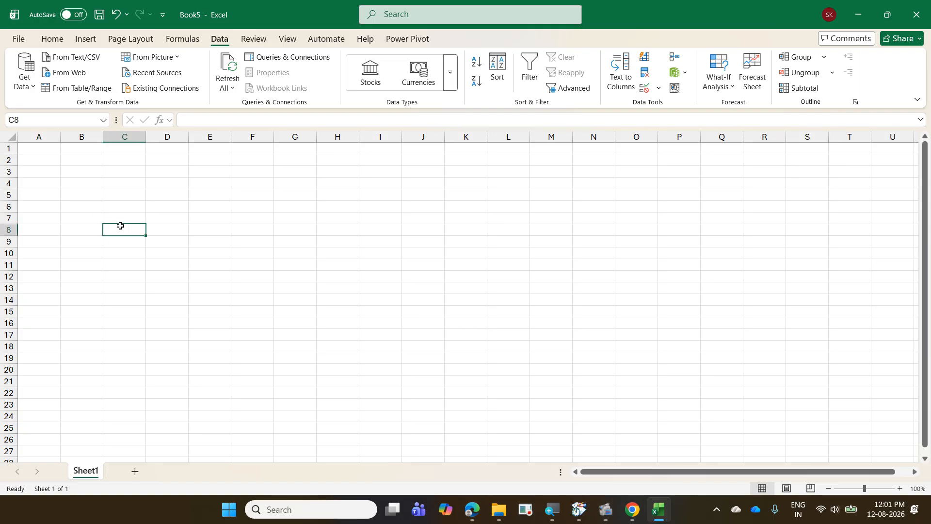
pyautogui.click(85, 40)
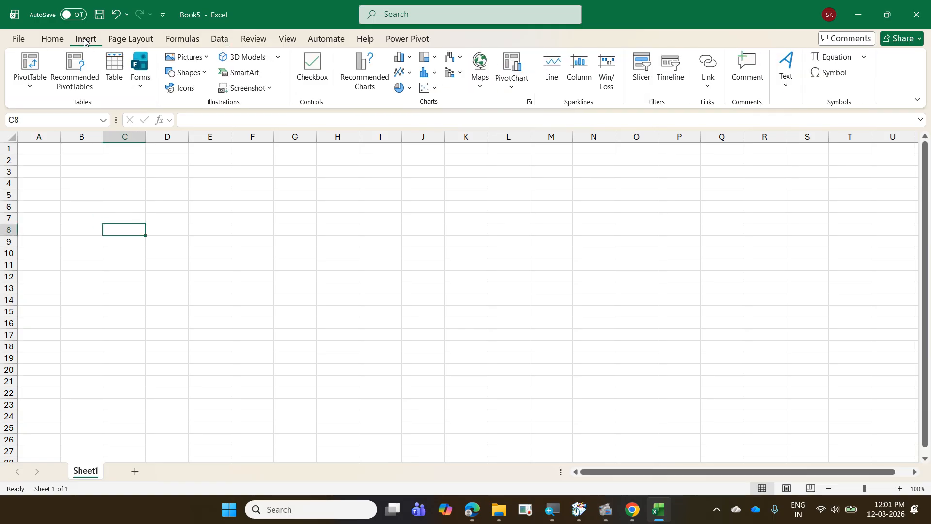
pyautogui.click(513, 93)
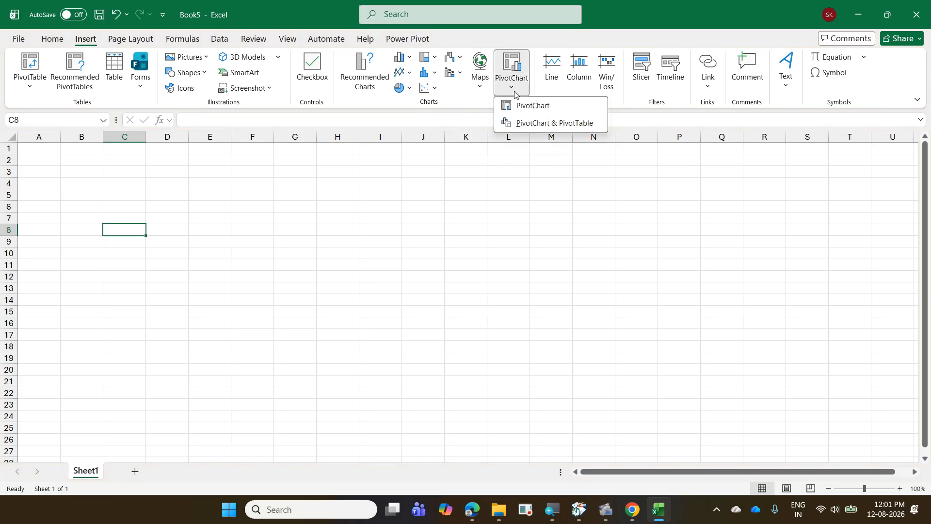
pyautogui.click(528, 106)
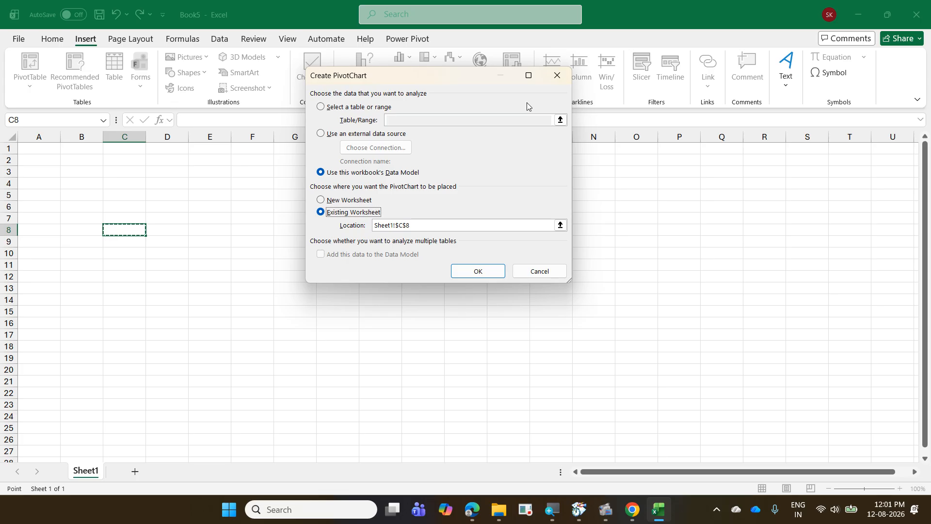
pyautogui.click(491, 273)
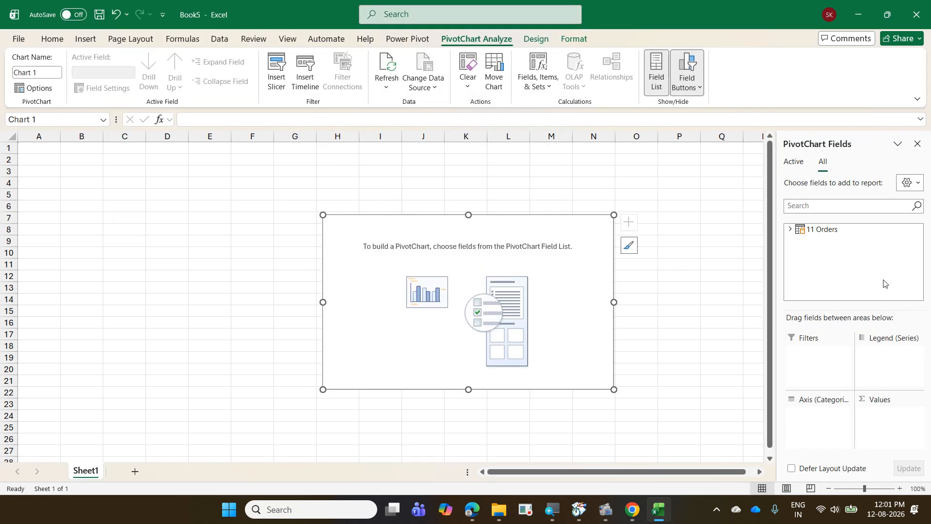
# Plot the sum of OrderAmt against OrderDate on the axis, and enlarge the PivotChart to cover about E4 to O26.
pyautogui.click(790, 229)
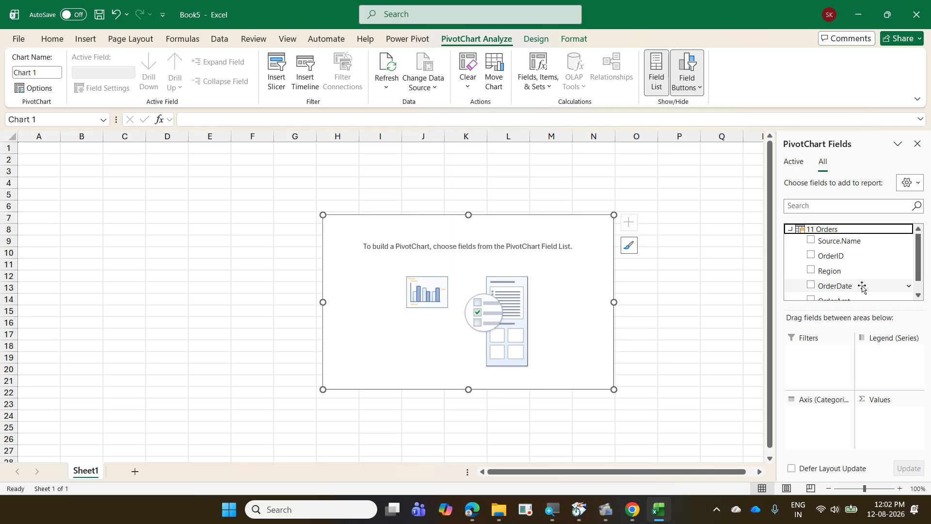
pyautogui.moveTo(862, 286); pyautogui.dragTo(815, 433)
pyautogui.scroll(-2, 869, 260)
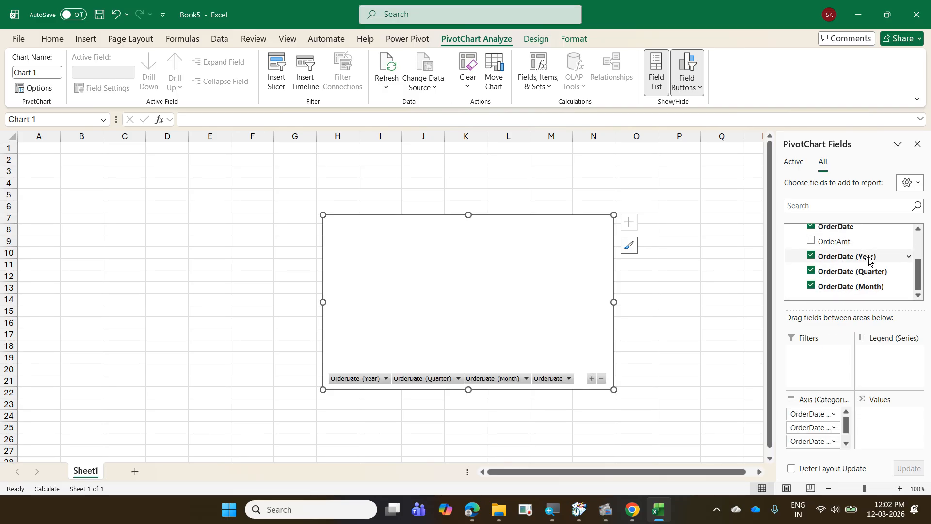
pyautogui.moveTo(836, 241); pyautogui.dragTo(889, 421)
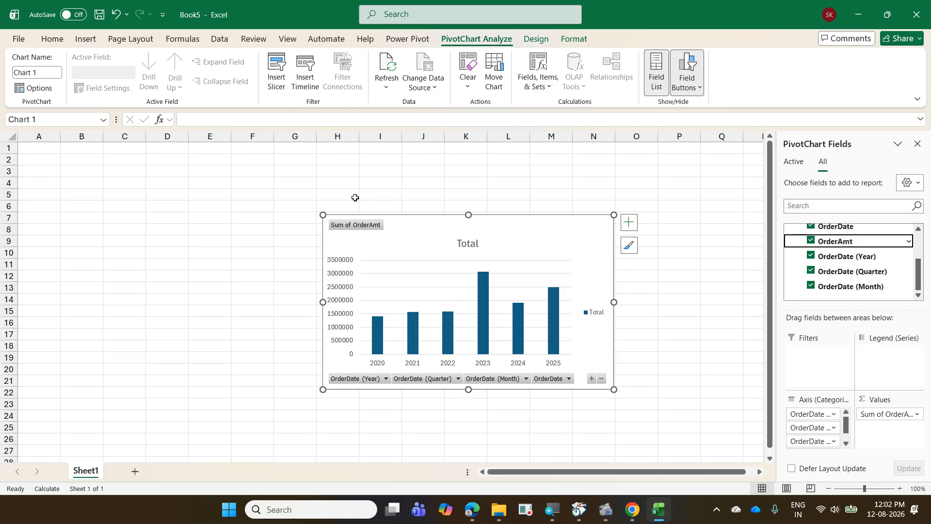
pyautogui.moveTo(322, 214); pyautogui.dragTo(180, 174)
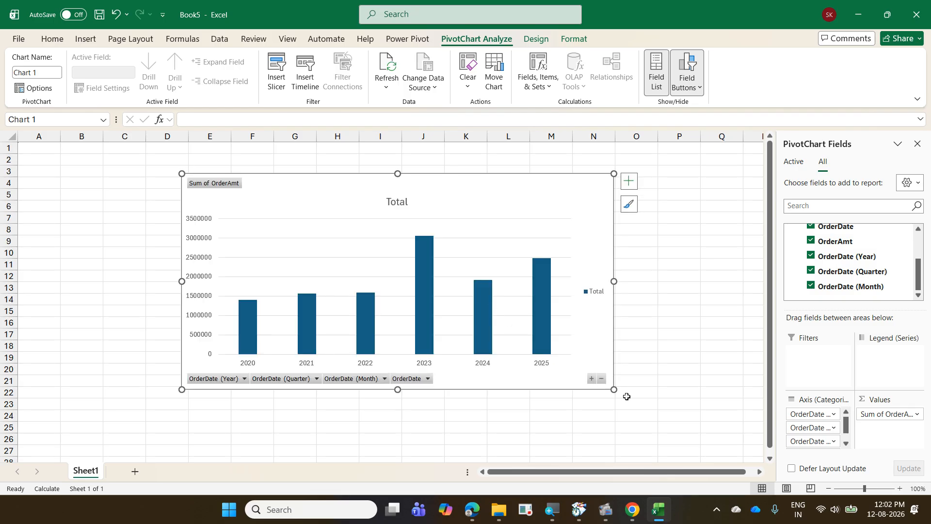
pyautogui.moveTo(613, 390); pyautogui.dragTo(664, 449)
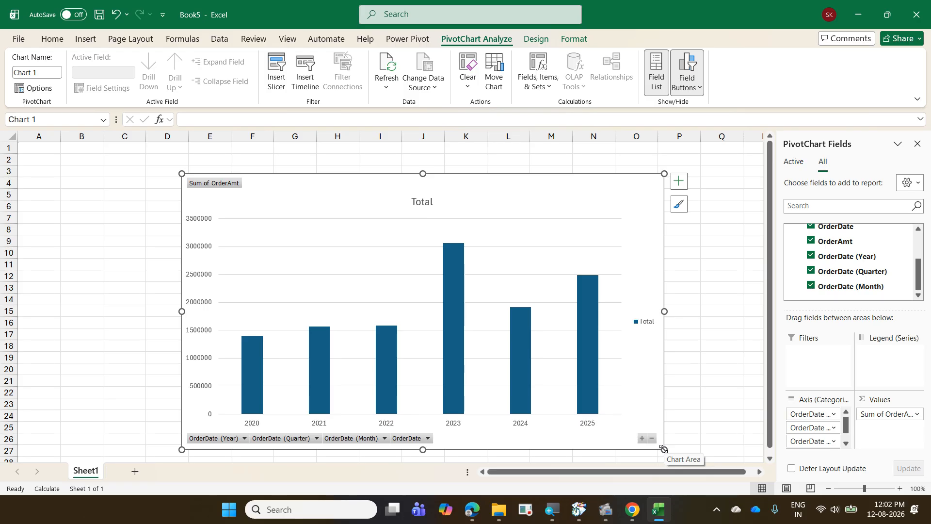
# In File Explorer, cut the Orders2026 CSV file from the 2026-08-11 Toshiba Excel Level 2 folder.
pyautogui.moveTo(503, 516)
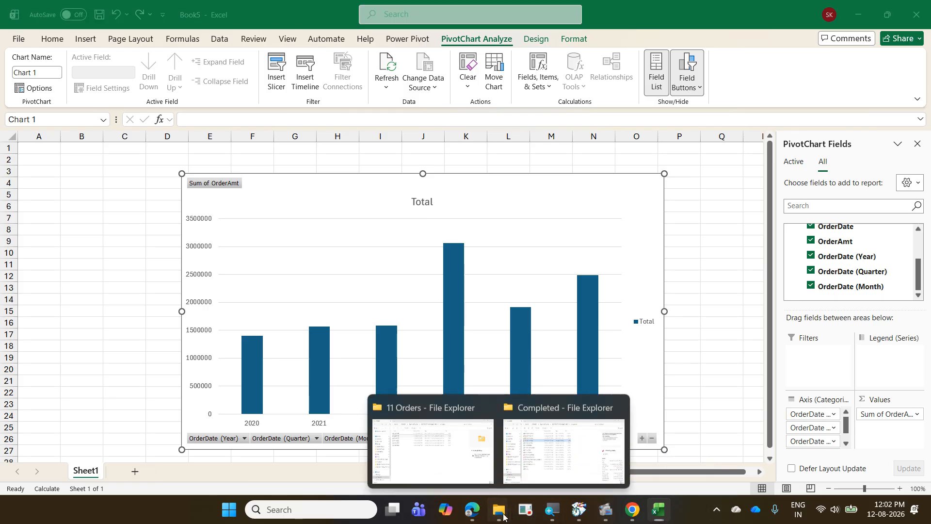
pyautogui.click(439, 458)
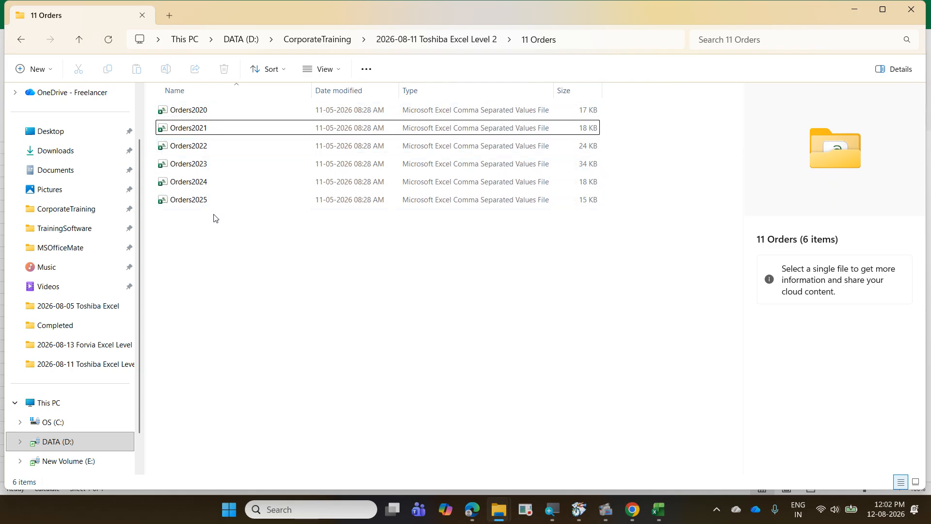
pyautogui.click(441, 41)
pyautogui.scroll(-5, 582, 203)
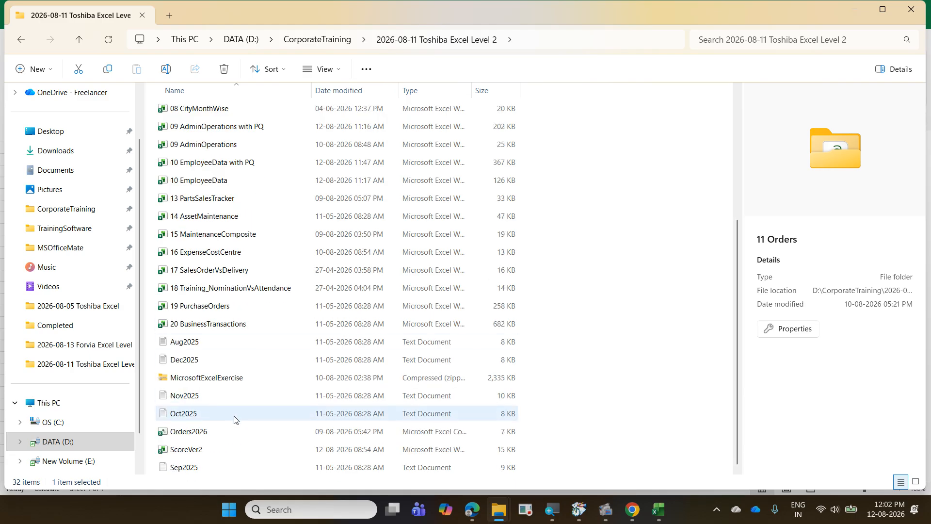
pyautogui.click(226, 431)
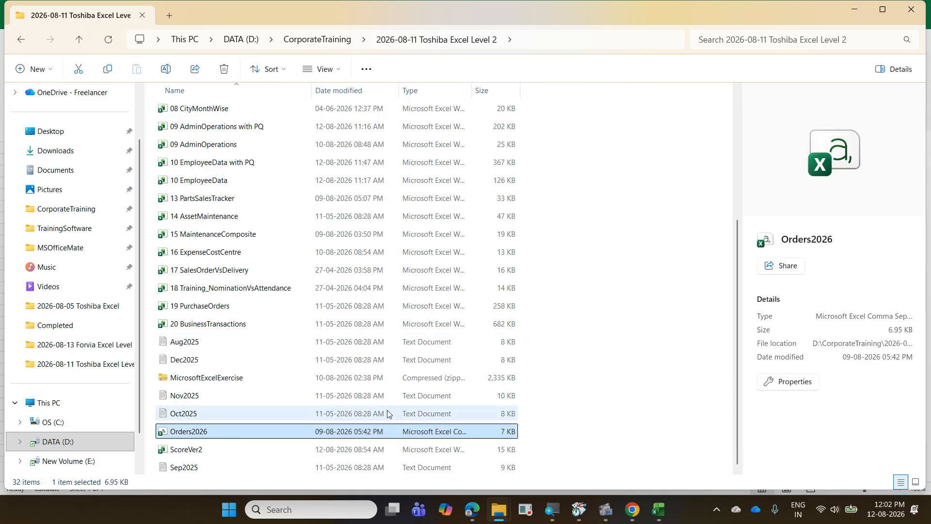
pyautogui.moveTo(150, 423); pyautogui.dragTo(224, 446)
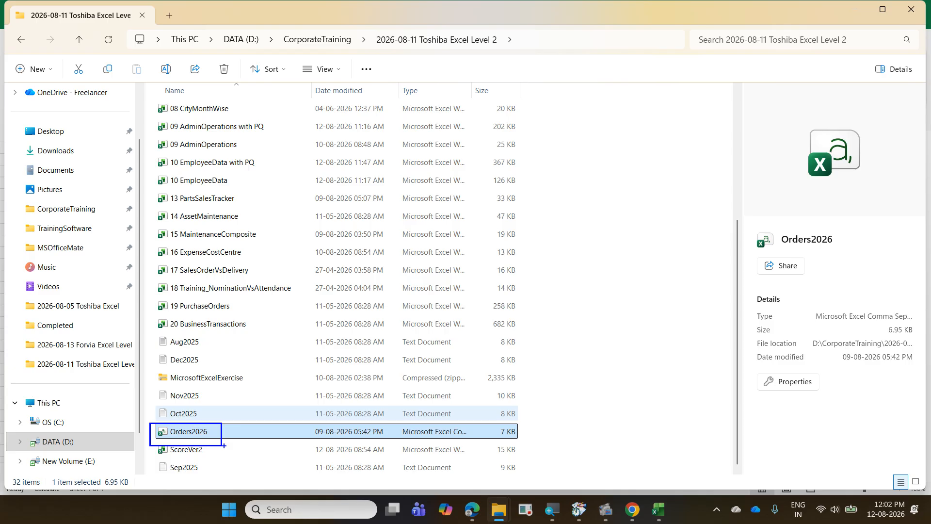
pyautogui.press('Escape')
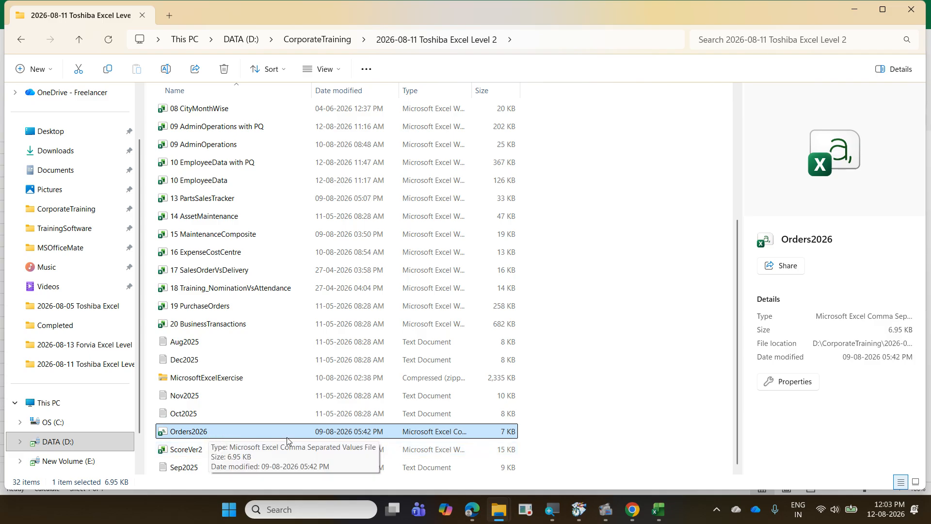
pyautogui.rightClick(197, 435)
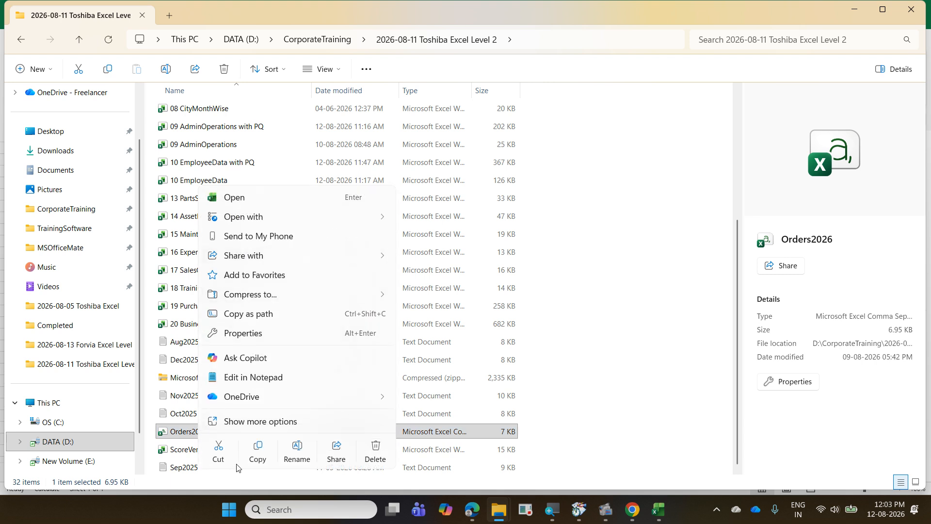
pyautogui.click(218, 449)
# Paste the cut Orders2026 file into the 11 Orders folder.
pyautogui.scroll(4, 361, 404)
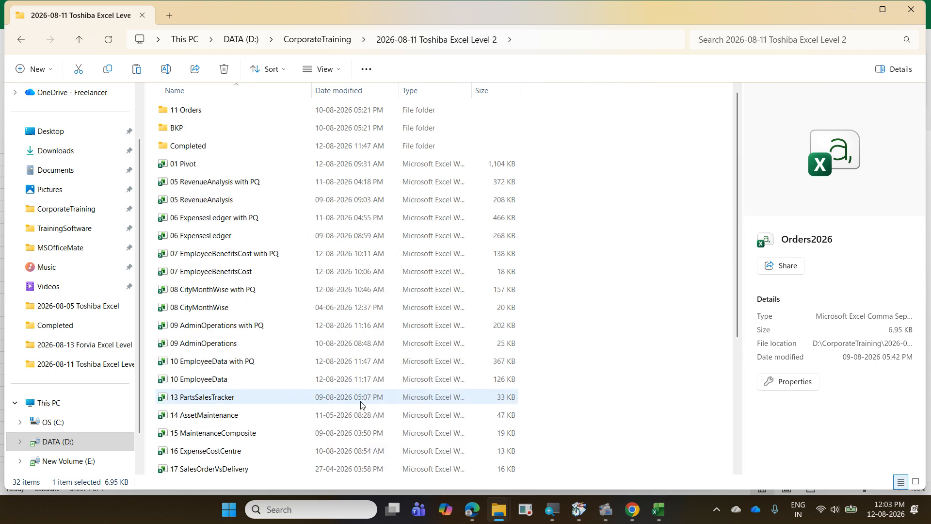
pyautogui.doubleClick(193, 111)
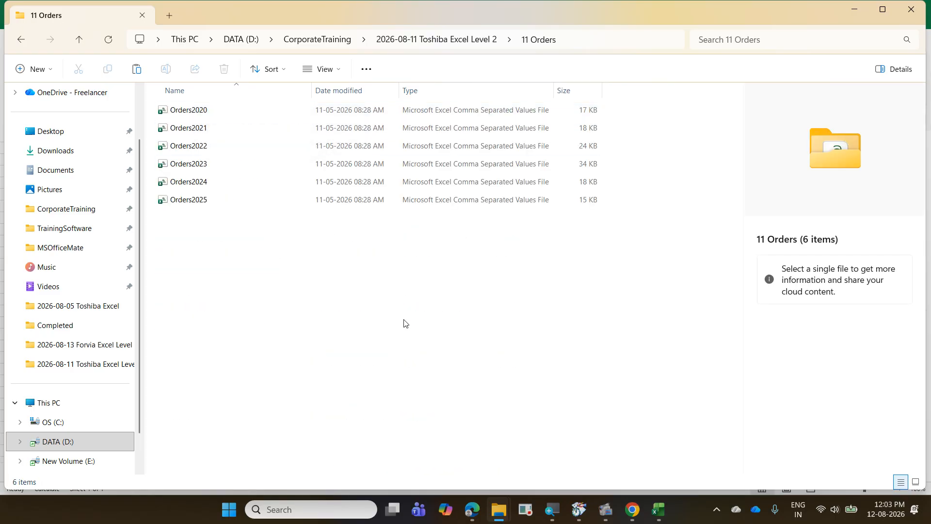
pyautogui.rightClick(248, 262)
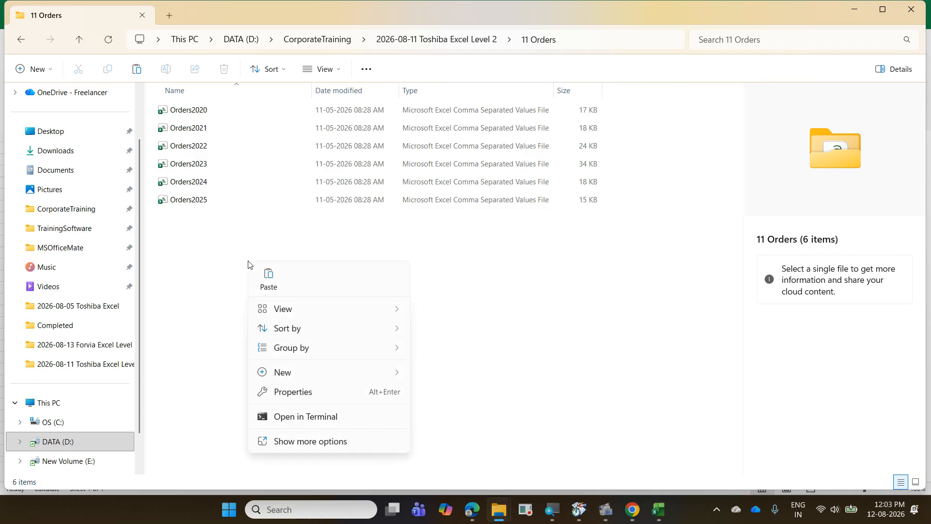
pyautogui.click(270, 278)
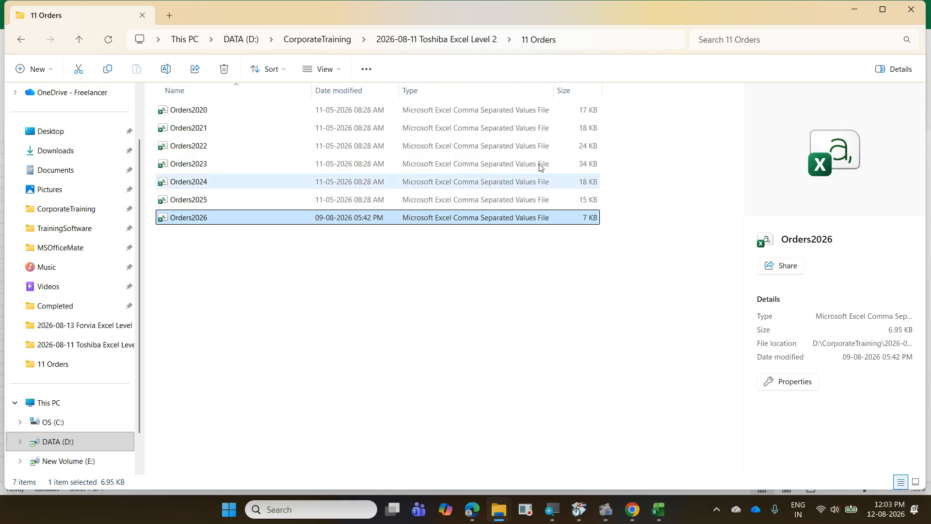
# Return to the Excel workbook, refresh the PivotChart to include the added file, and close the PivotChart field list.
pyautogui.click(854, 8)
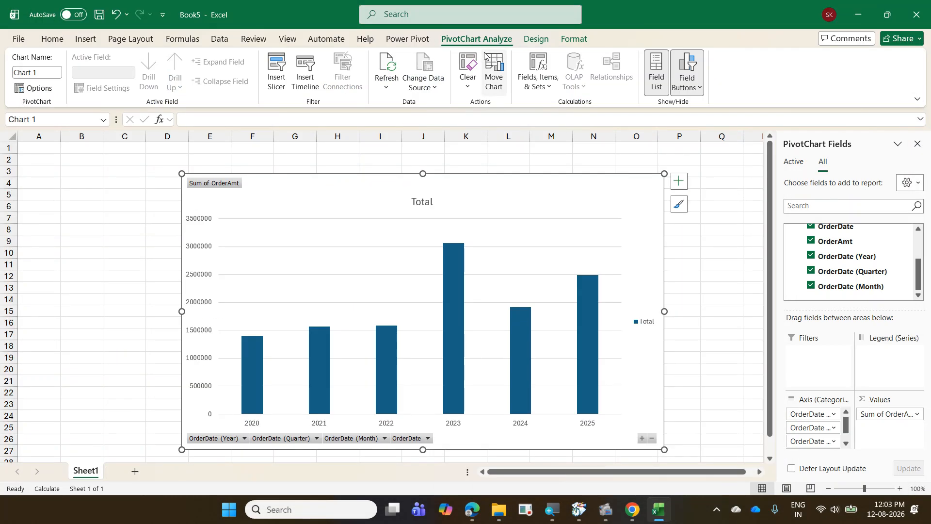
pyautogui.click(392, 72)
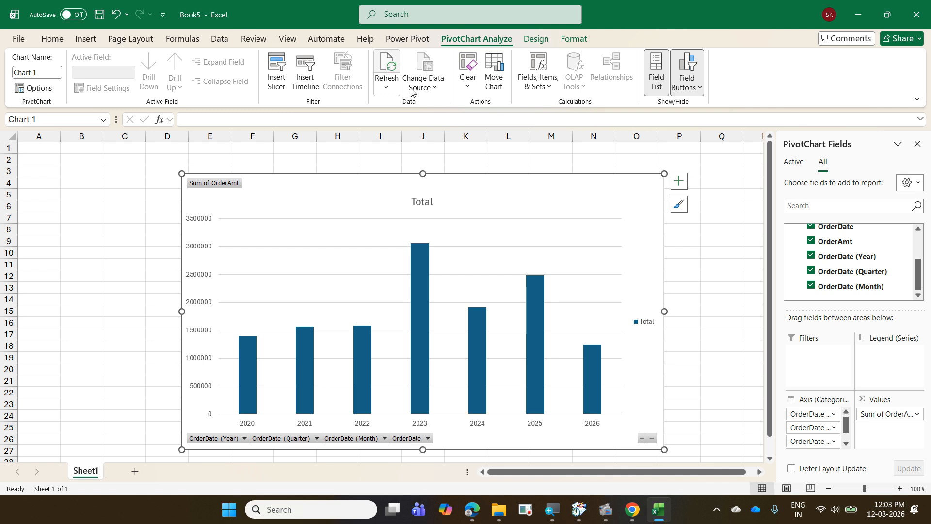
pyautogui.moveTo(566, 334); pyautogui.dragTo(633, 427)
pyautogui.moveTo(583, 307); pyautogui.dragTo(631, 250)
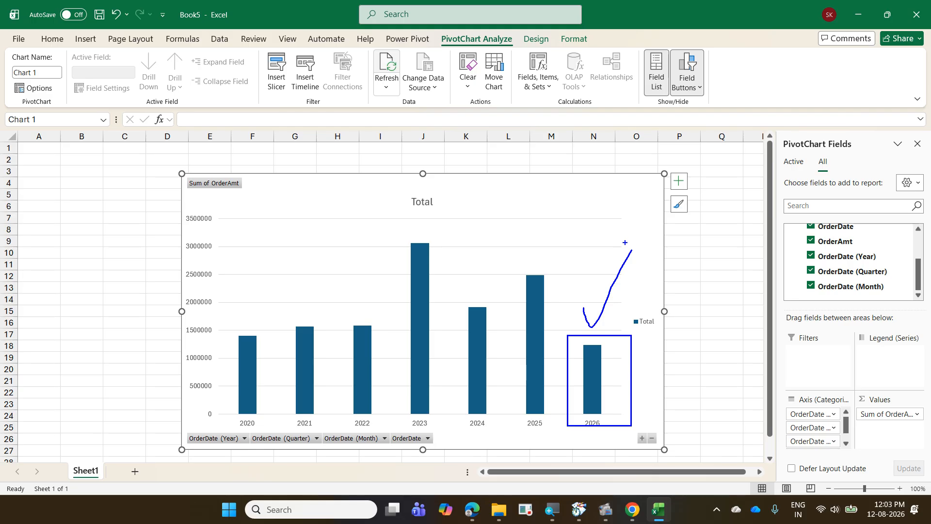
pyautogui.press('Escape')
pyautogui.click(917, 144)
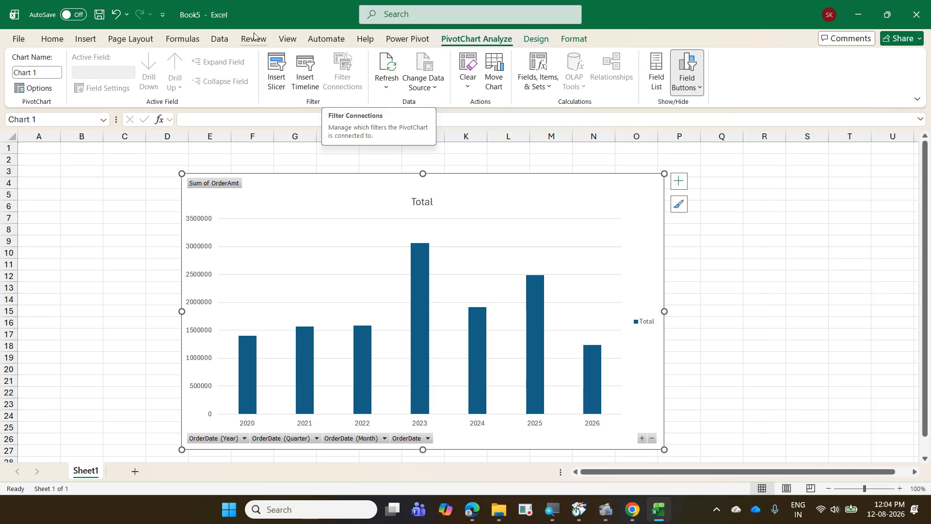
# Set the 11 Orders query to refresh automatically every 60 minutes in its query properties.
pyautogui.click(227, 40)
pyautogui.click(286, 59)
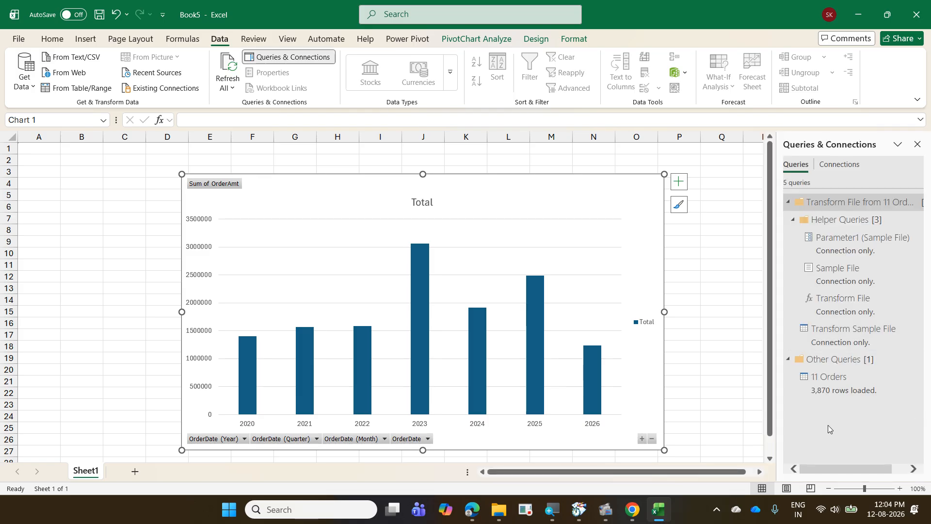
pyautogui.rightClick(819, 393)
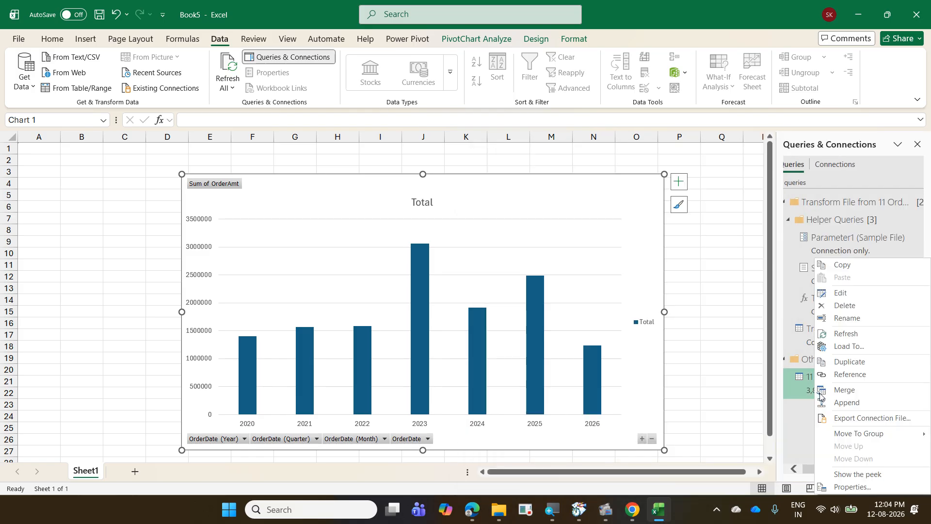
pyautogui.click(879, 486)
pyautogui.click(342, 140)
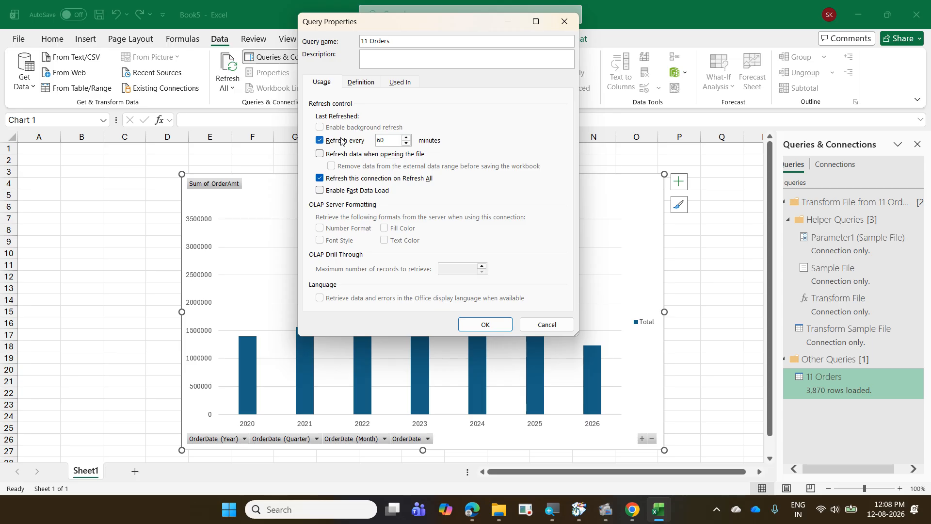
pyautogui.click(484, 323)
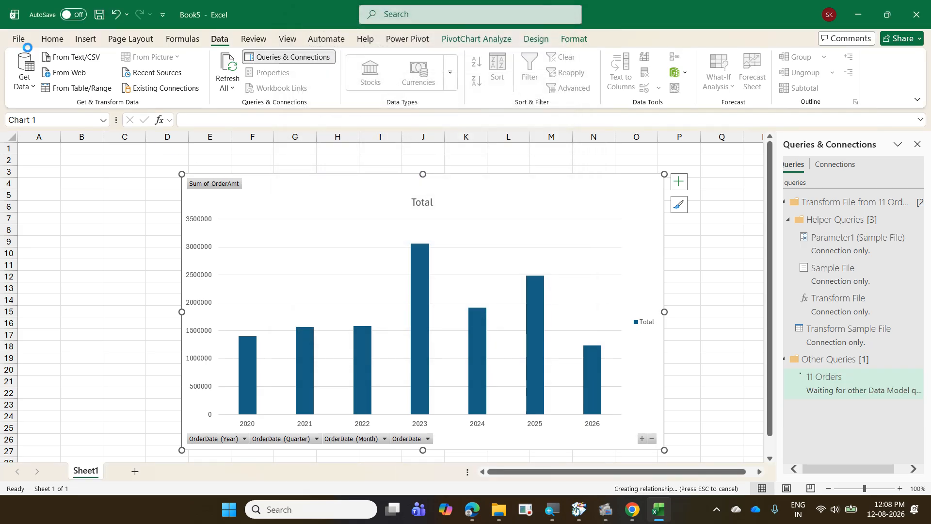
# Save the workbook as 11 OrderMaster in the 2026-08-11 Toshiba Excel Level 2 folder and close it.
pyautogui.click(21, 40)
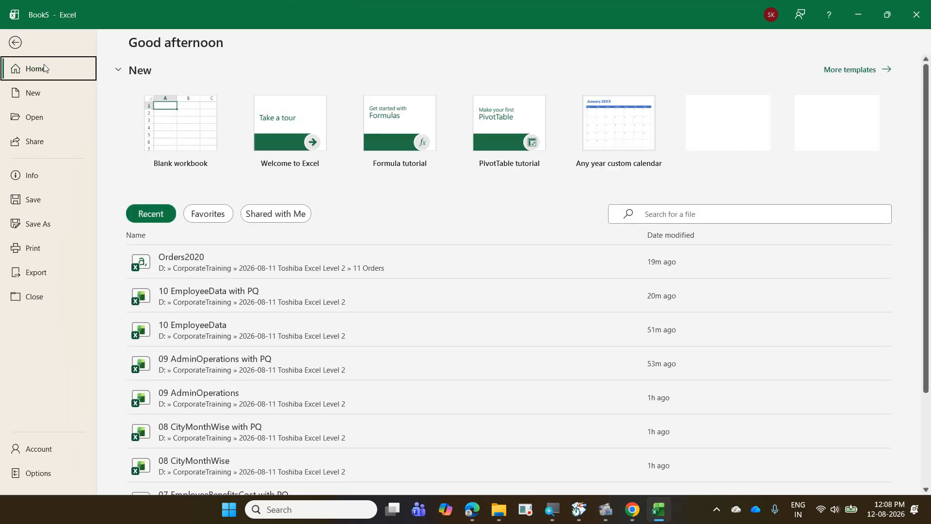
pyautogui.click(74, 224)
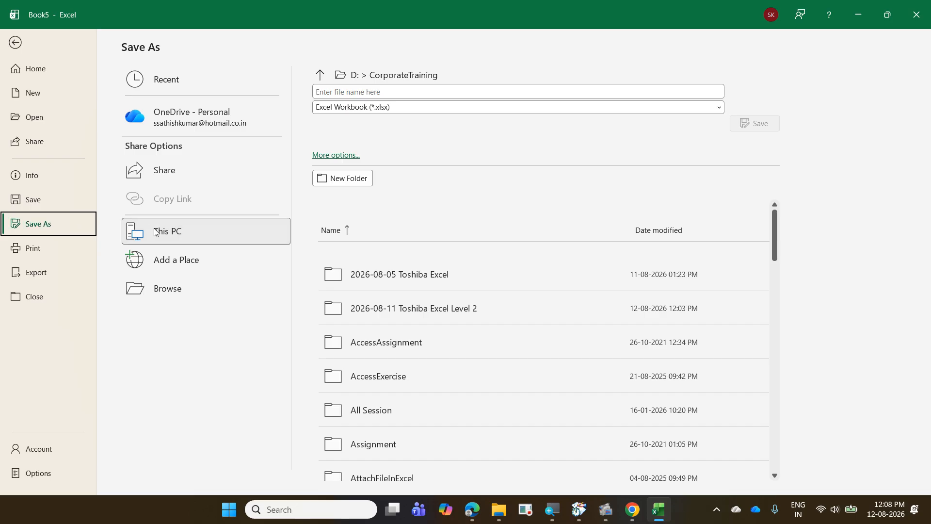
pyautogui.click(197, 291)
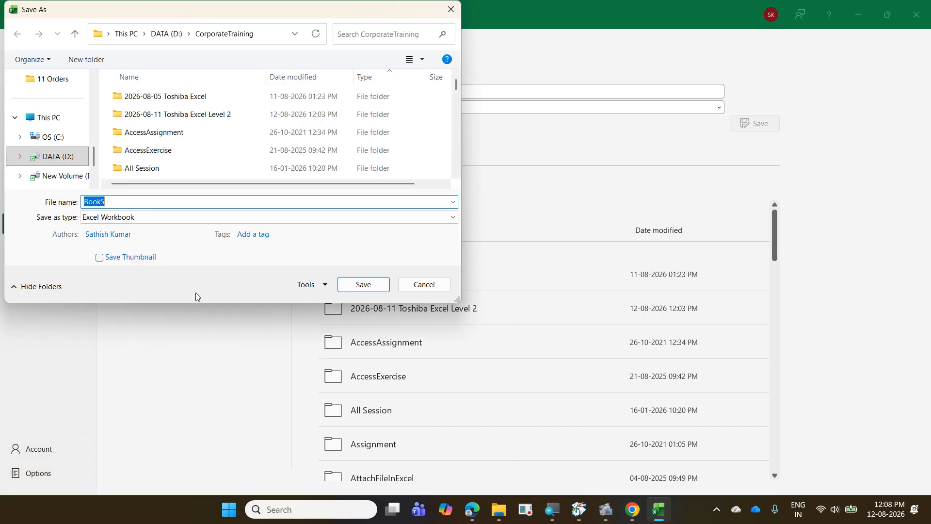
pyautogui.doubleClick(146, 113)
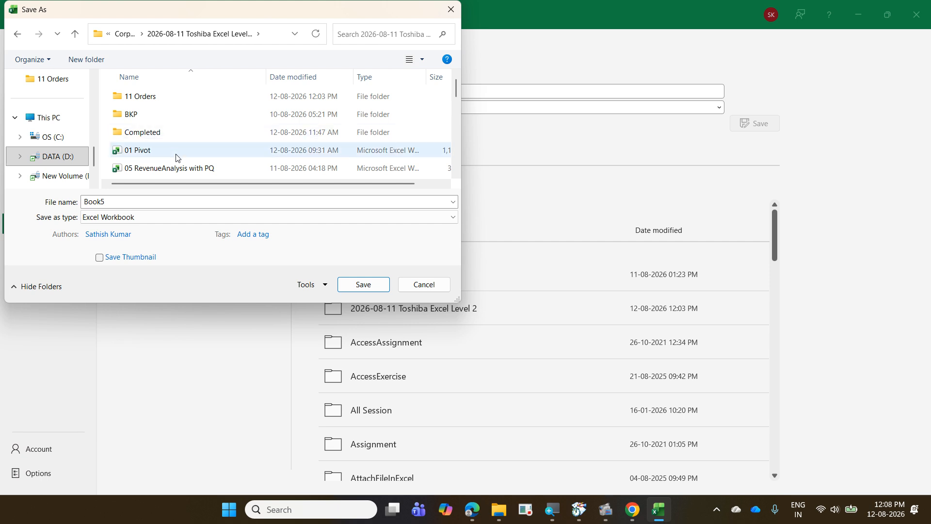
pyautogui.click(164, 202)
pyautogui.write('1')
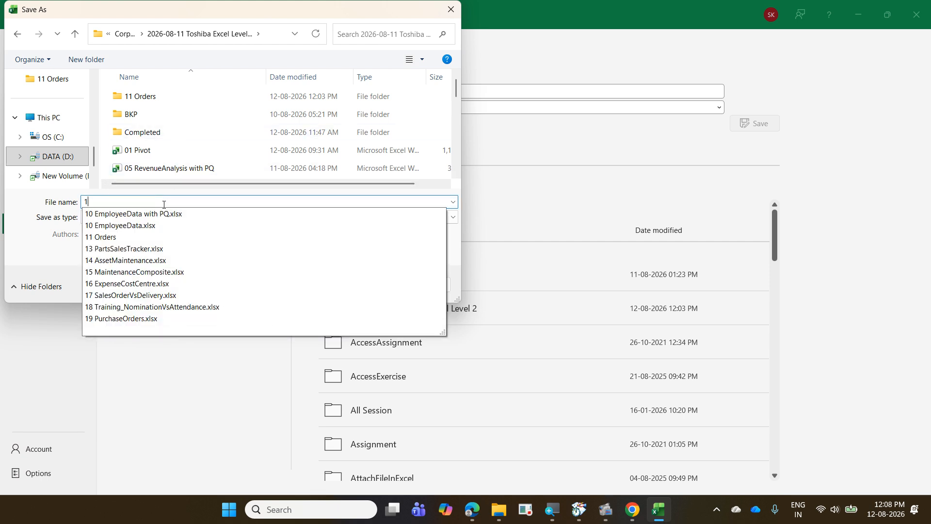
pyautogui.write('1 Ord')
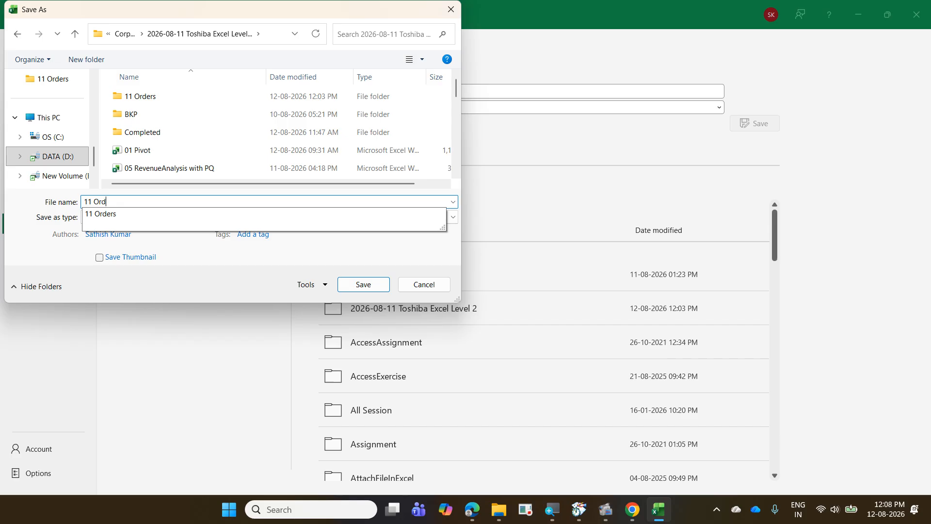
pyautogui.write('erMaster')
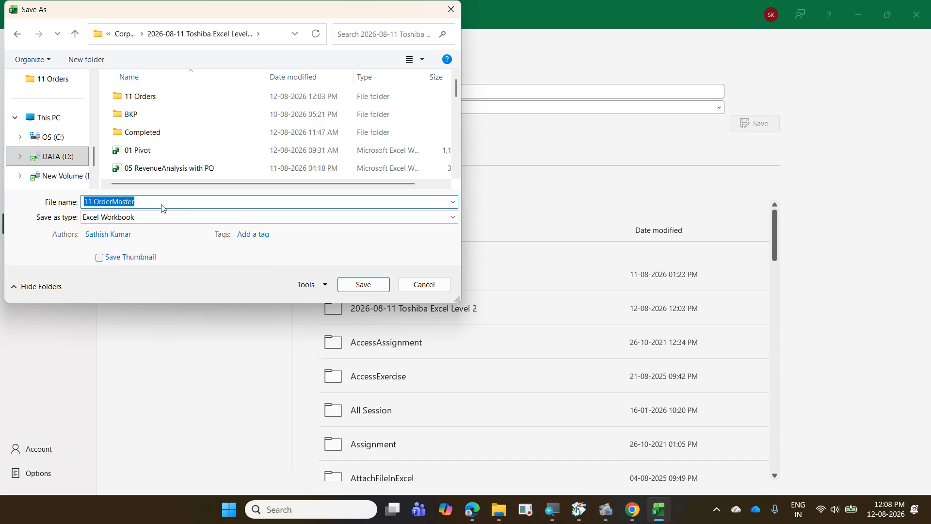
pyautogui.press('Return')
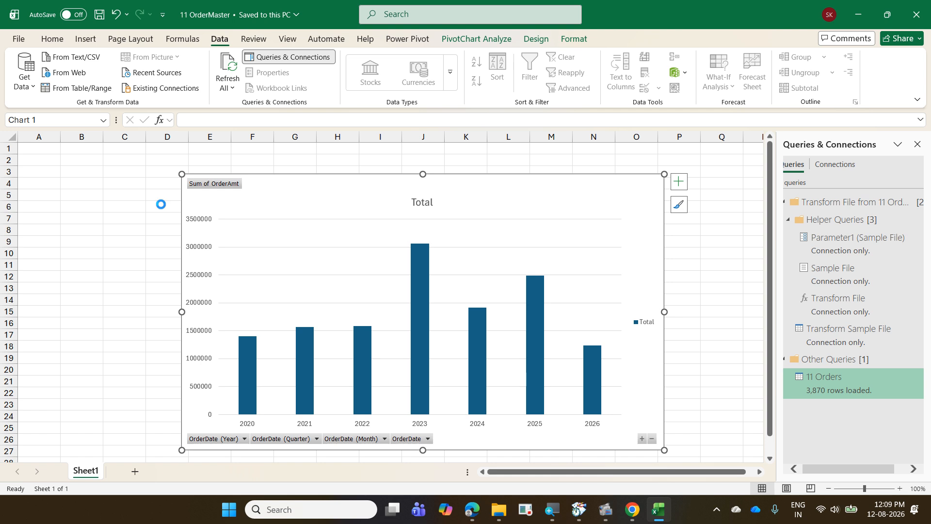
pyautogui.hotkey('ctrl', 'w')
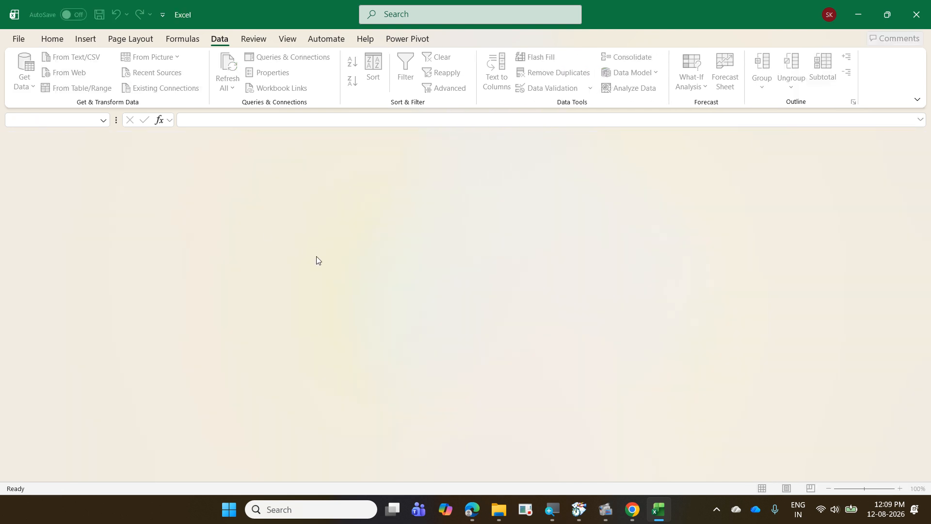
# Create a new blank workbook and open the 12 CombineText PowerPoint presentation from the Completed folder.
pyautogui.hotkey('ctrl', 'n')
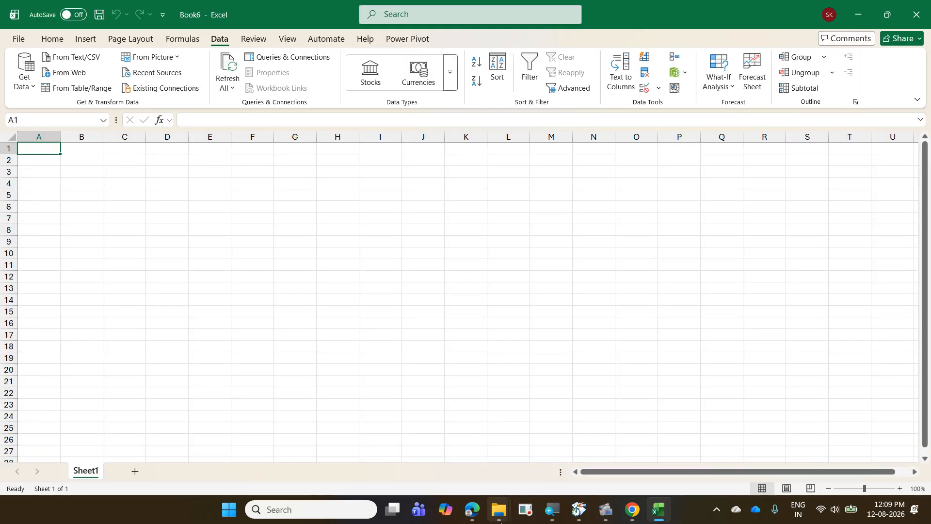
pyautogui.click(498, 509)
pyautogui.click(558, 466)
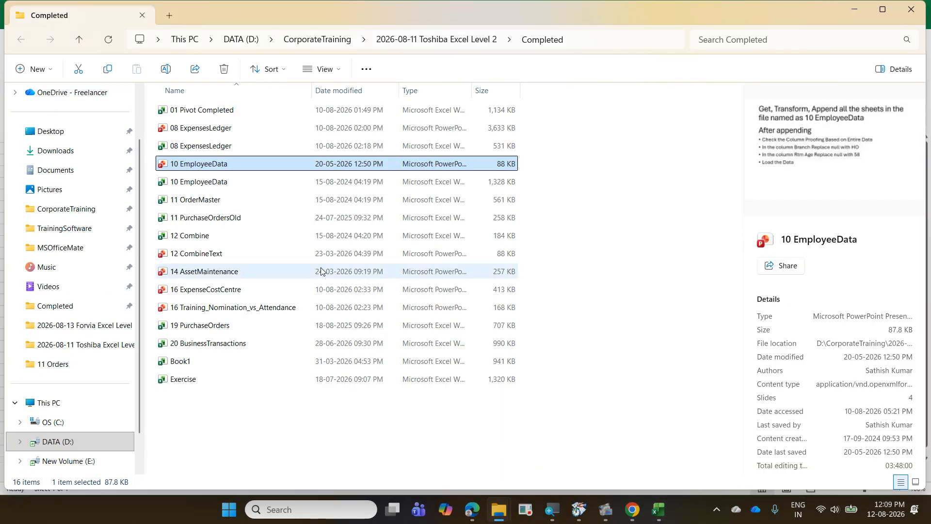
pyautogui.click(268, 257)
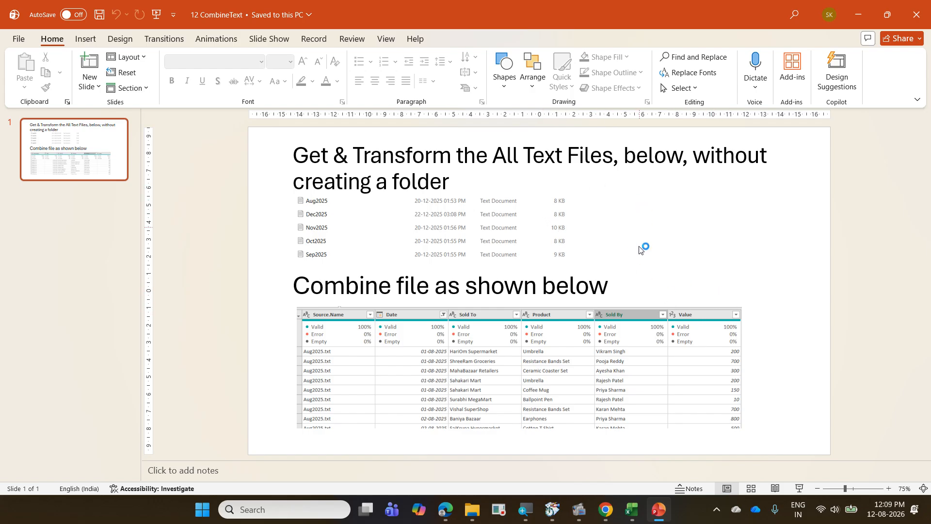
# Switch to File Explorer and delete the MicrosoftExcelExercise zip file from the 2026-08-11 Toshiba Excel Level 2 folder.
pyautogui.moveTo(473, 517)
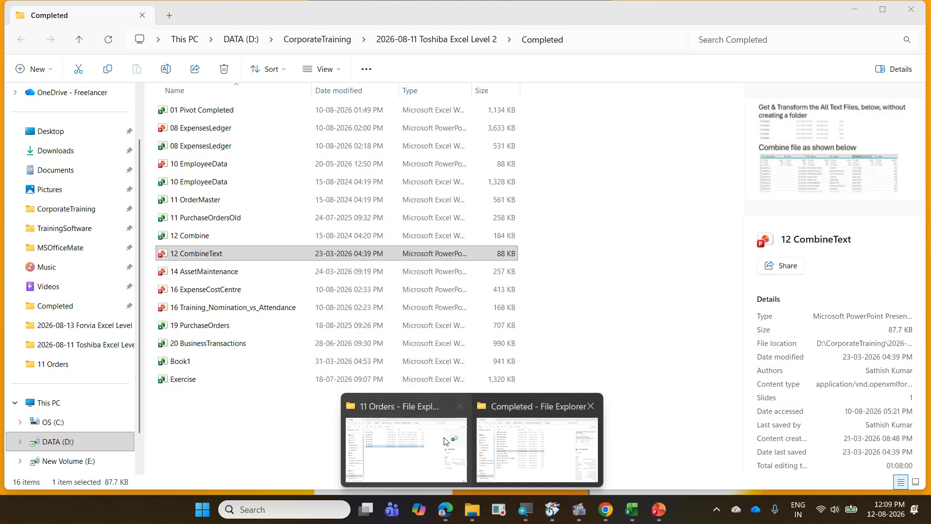
pyautogui.click(440, 436)
pyautogui.click(426, 44)
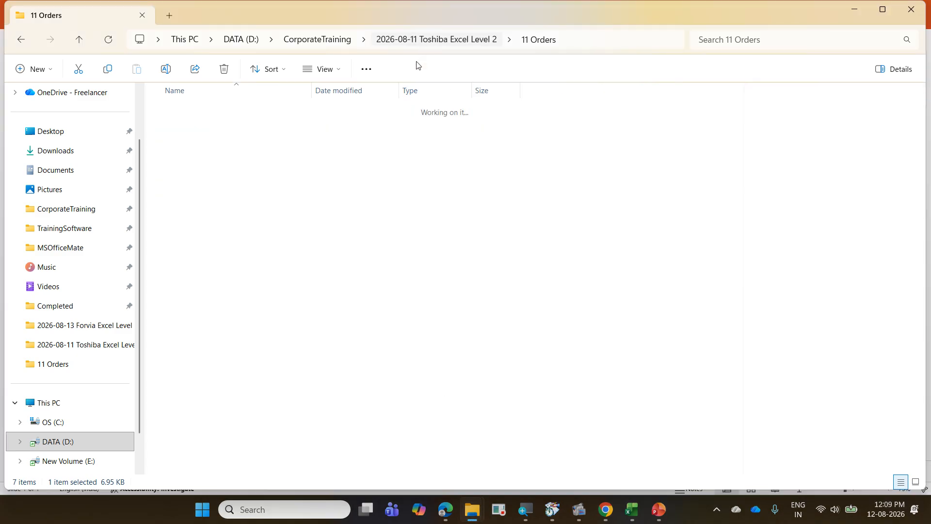
pyautogui.scroll(-3, 357, 231)
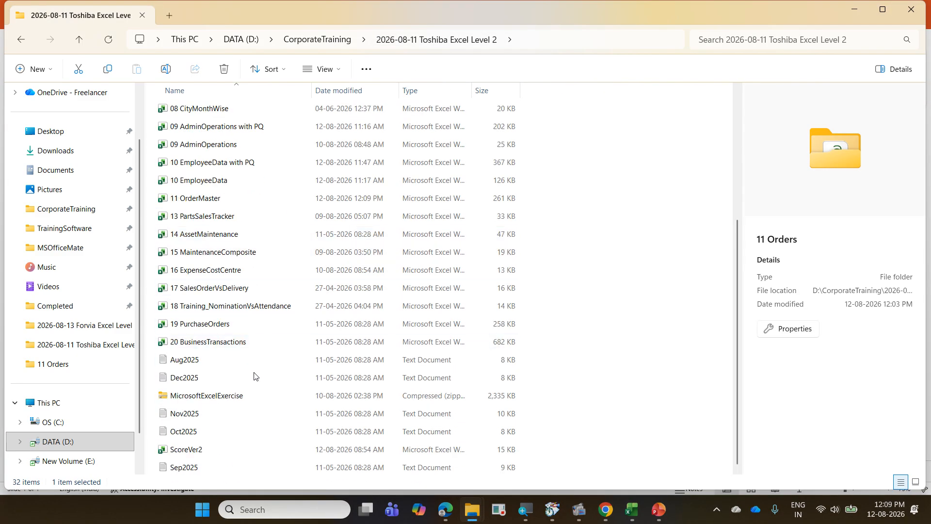
pyautogui.click(273, 396)
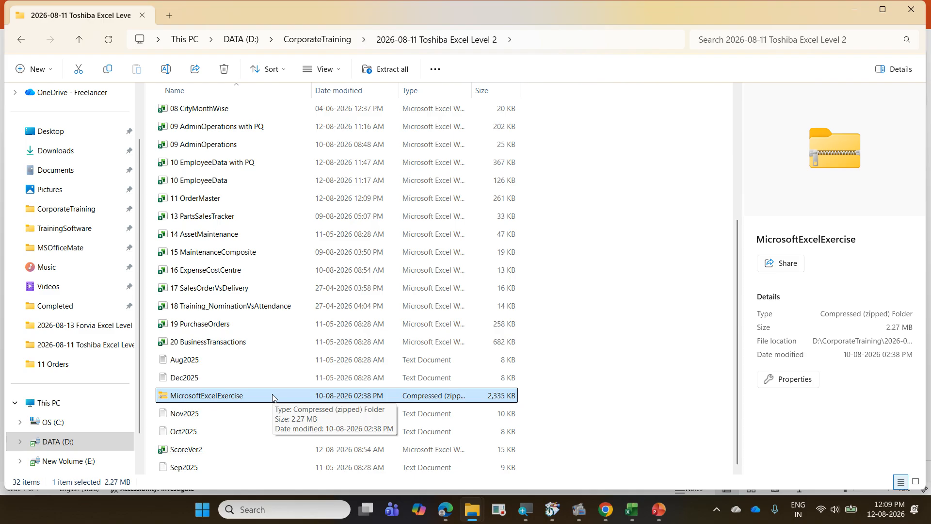
pyautogui.press('Delete')
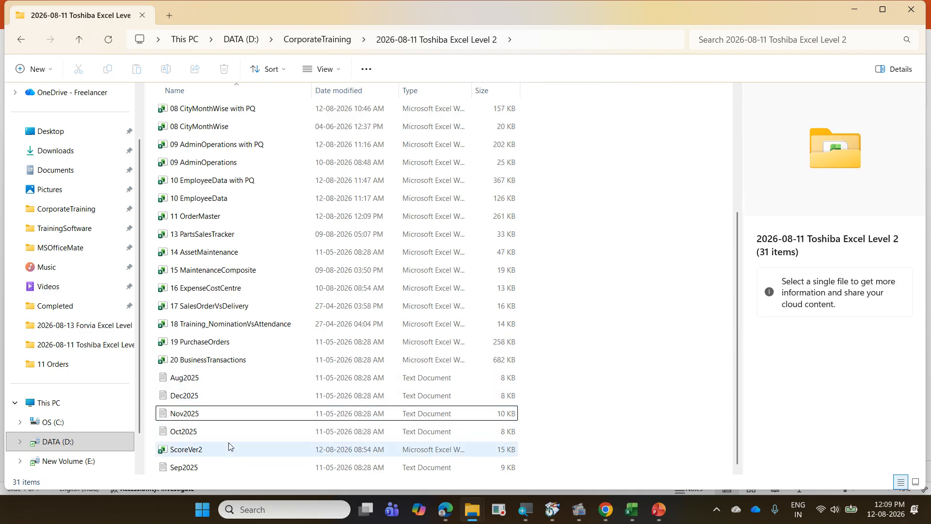
pyautogui.click(851, 11)
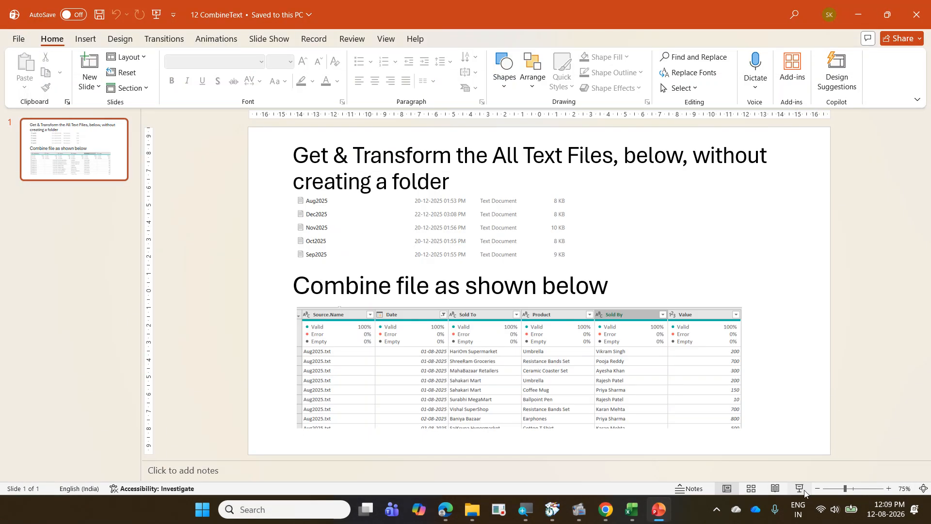
# Present the slide full screen, box the text file list, underline "without creating a folder", erase the markings and end the show.
pyautogui.click(800, 490)
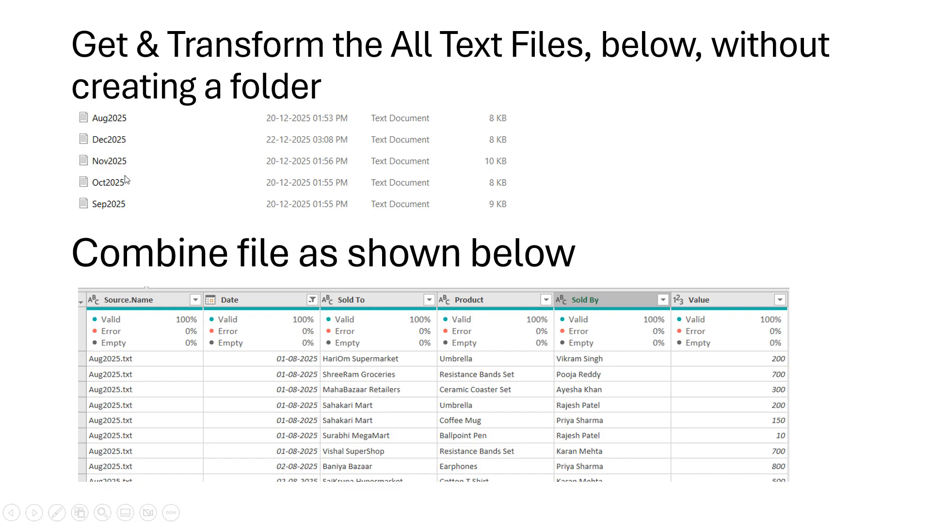
pyautogui.hotkey('ctrl', '2')
pyautogui.moveTo(67, 98)
pyautogui.mouseDown()
pyautogui.moveTo(80, 118)
pyautogui.moveTo(347, 216)
pyautogui.moveTo(523, 216)
pyautogui.mouseUp()
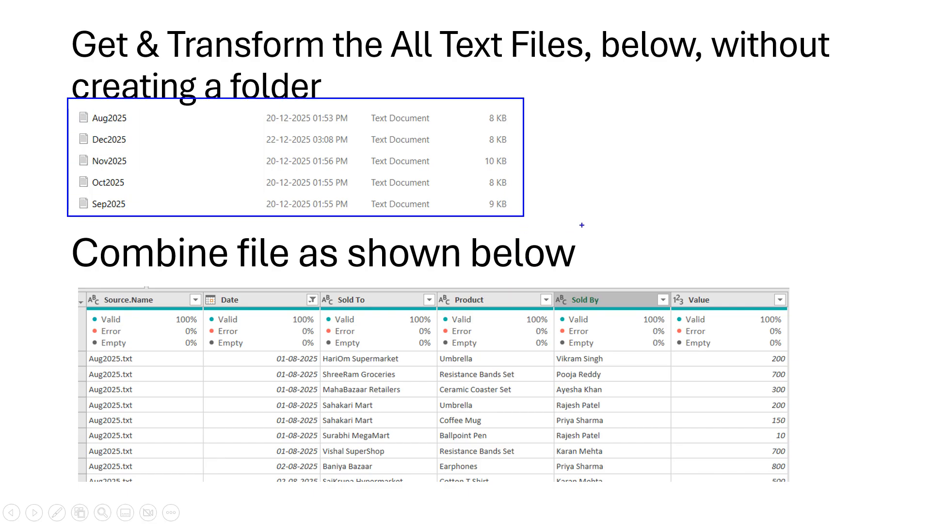
pyautogui.moveTo(715, 64); pyautogui.dragTo(816, 61)
pyautogui.moveTo(73, 104); pyautogui.dragTo(275, 101)
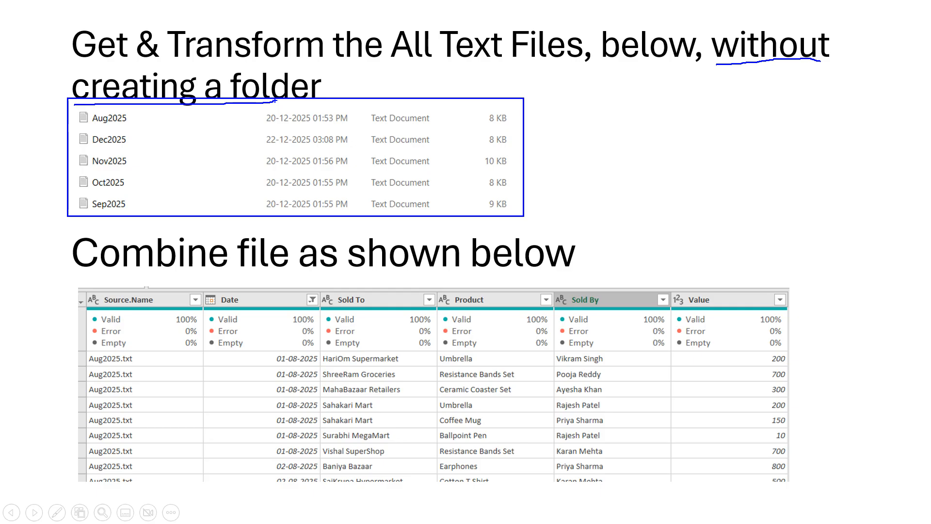
pyautogui.press('e')
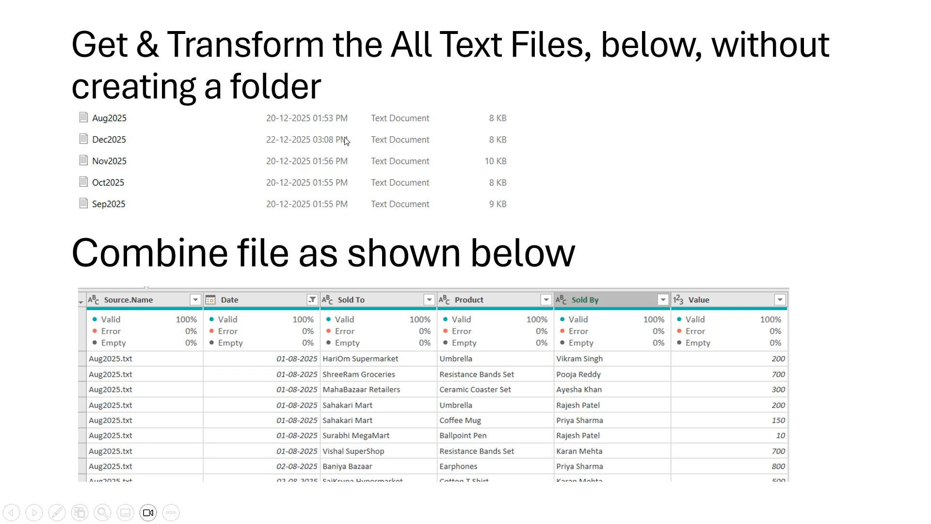
pyautogui.press('Escape')
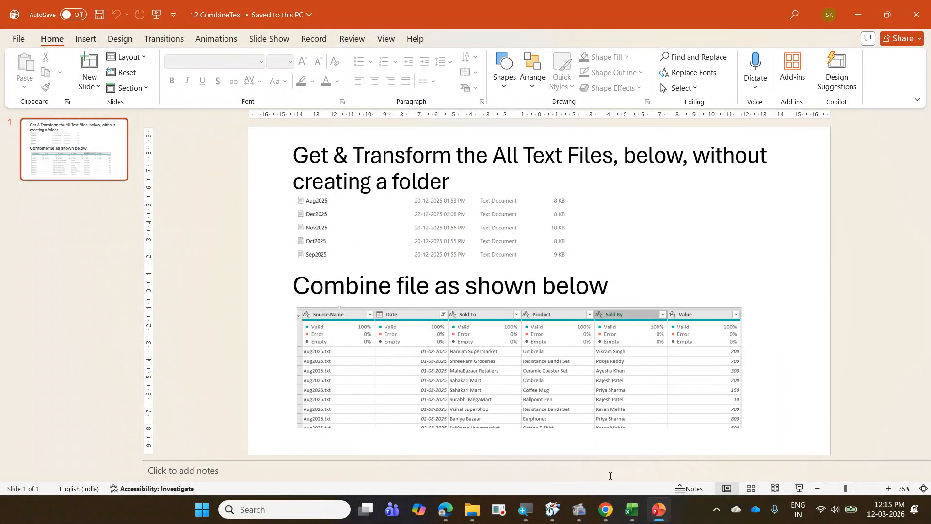
# In the blank Excel workbook, get data from the 2026-08-11 Toshiba Excel Level 2 folder and open it in Power Query for transformation.
pyautogui.click(631, 509)
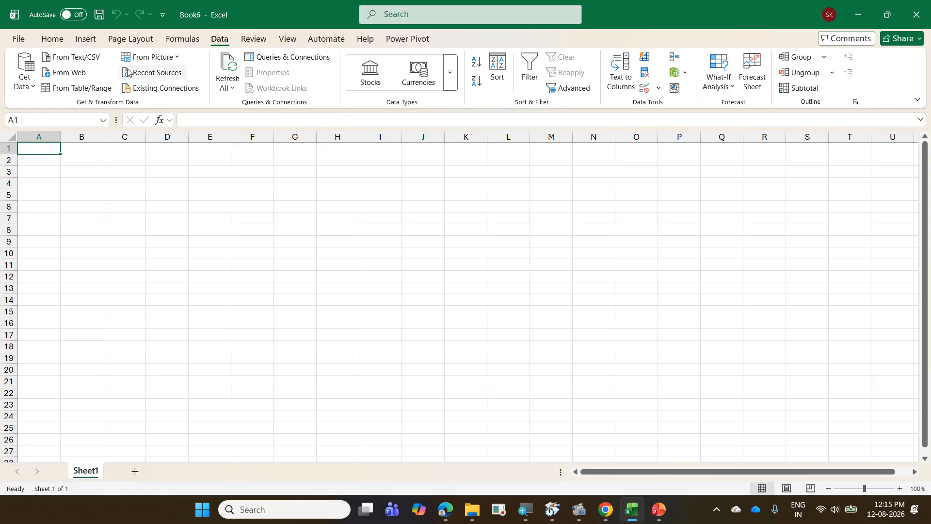
pyautogui.click(36, 82)
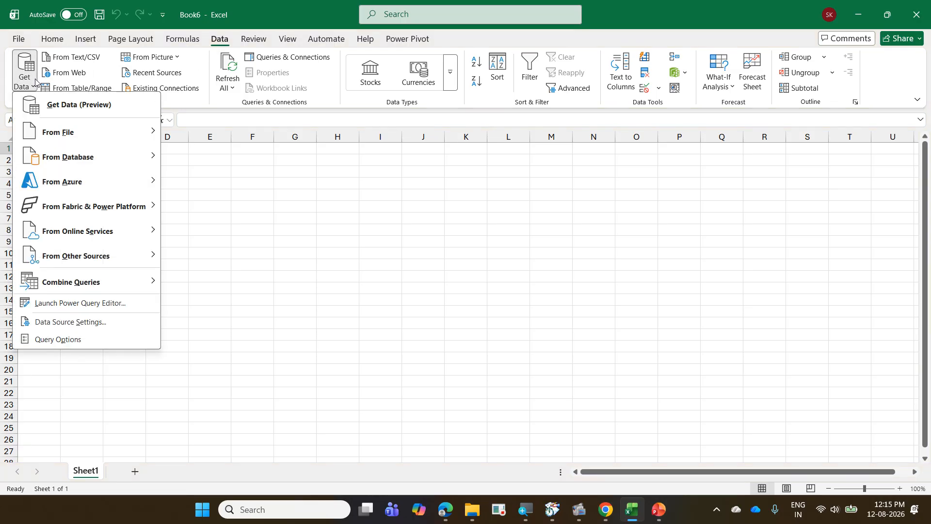
pyautogui.moveTo(90, 138)
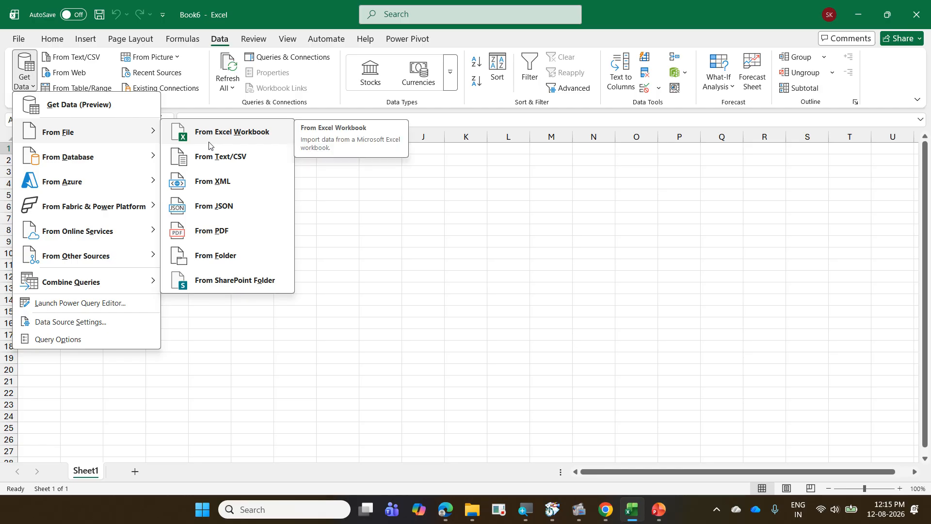
pyautogui.click(234, 254)
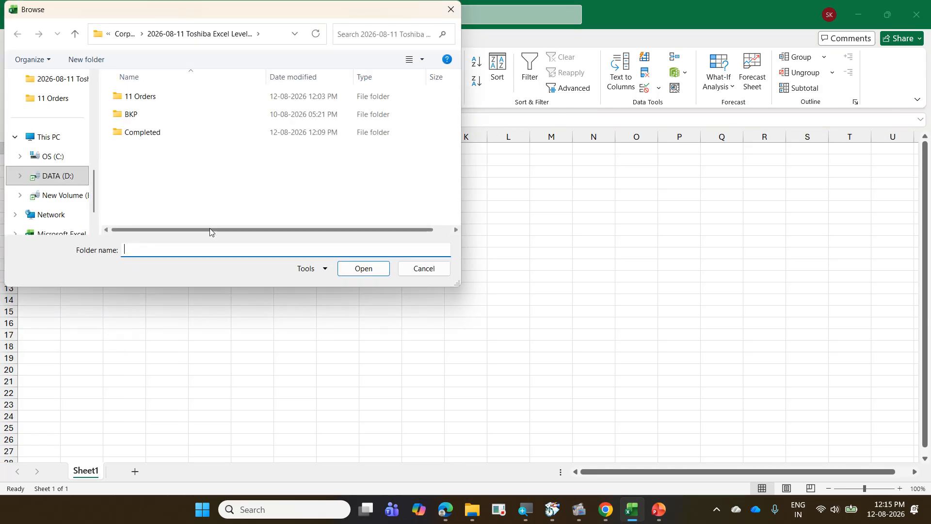
pyautogui.click(132, 38)
pyautogui.click(223, 116)
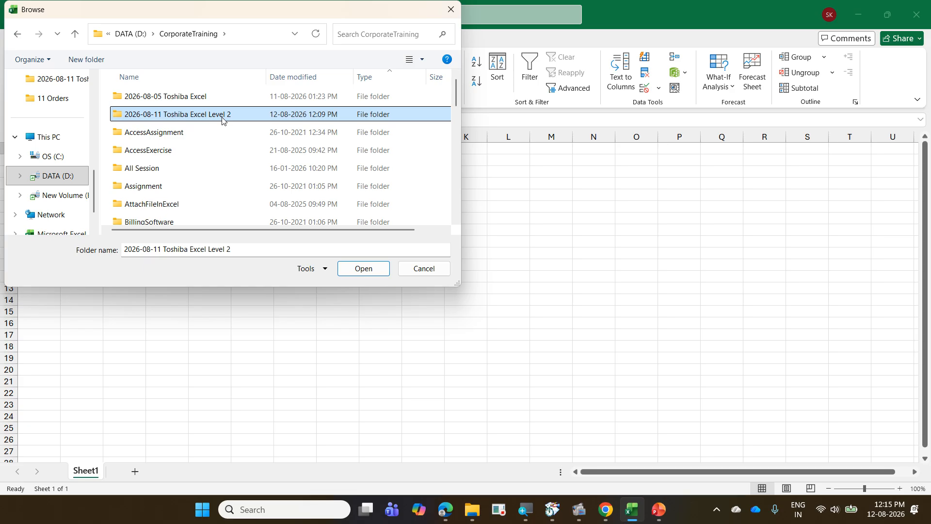
pyautogui.click(363, 269)
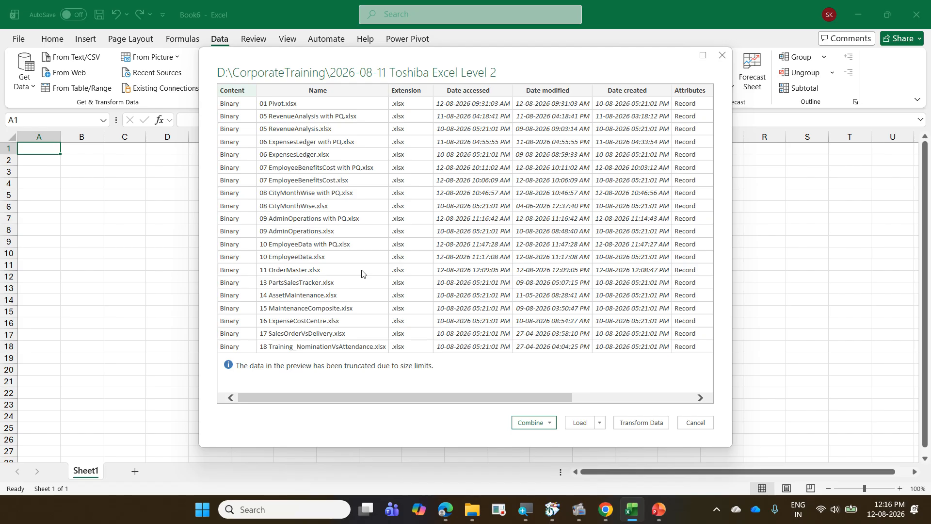
pyautogui.click(645, 429)
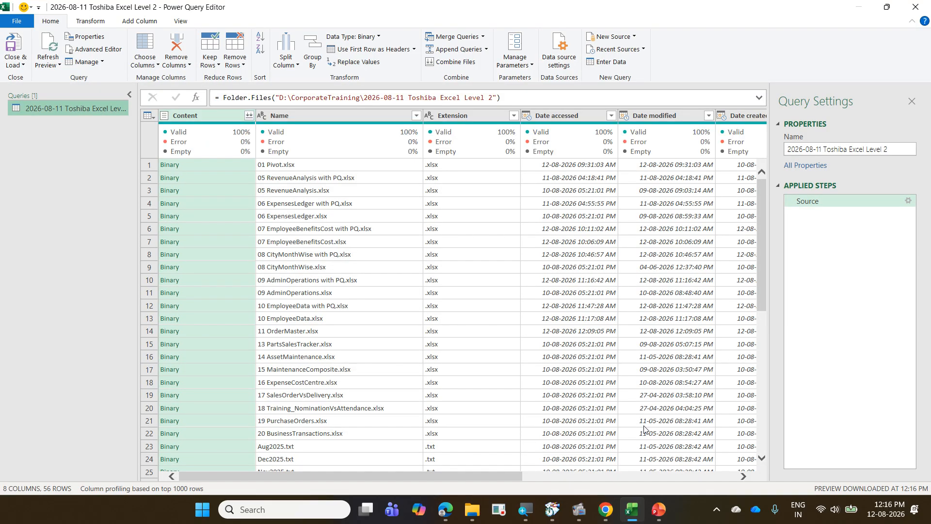
pyautogui.scroll(-7, 364, 439)
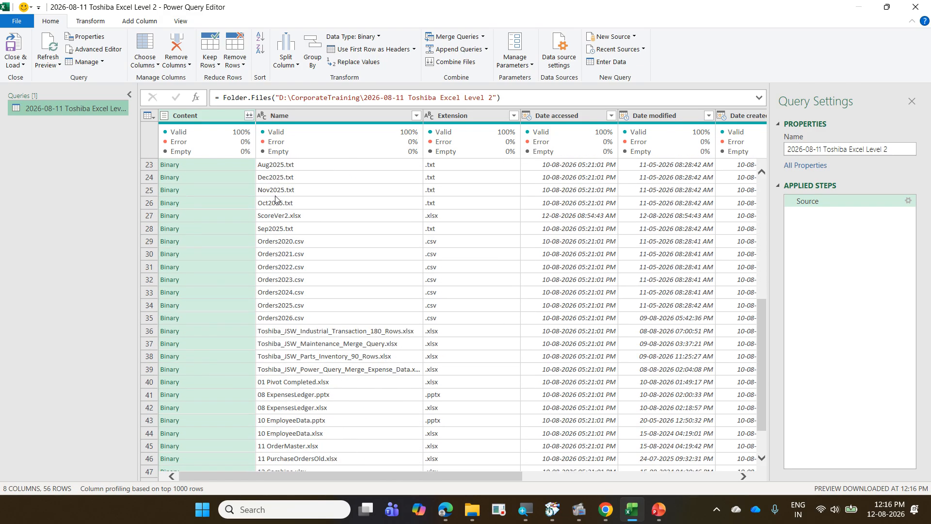
pyautogui.scroll(2, 350, 268)
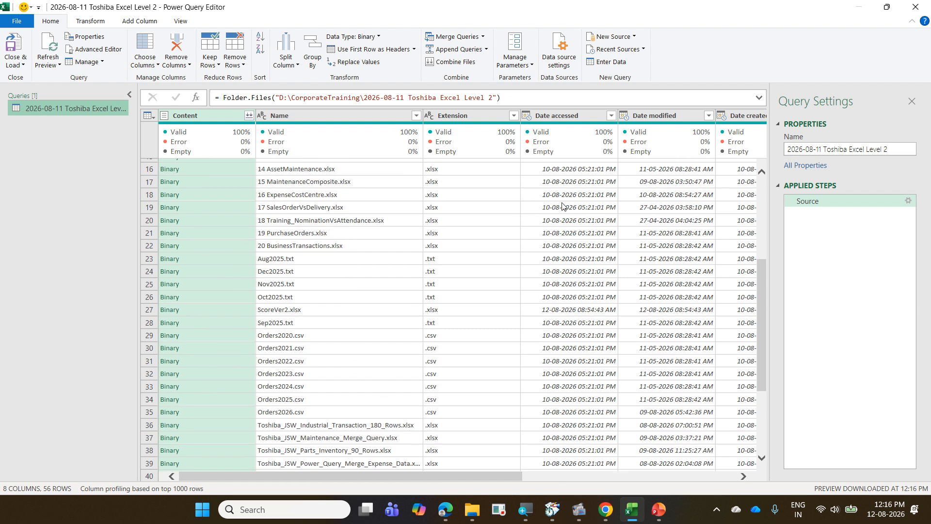
pyautogui.moveTo(511, 135)
pyautogui.click(514, 116)
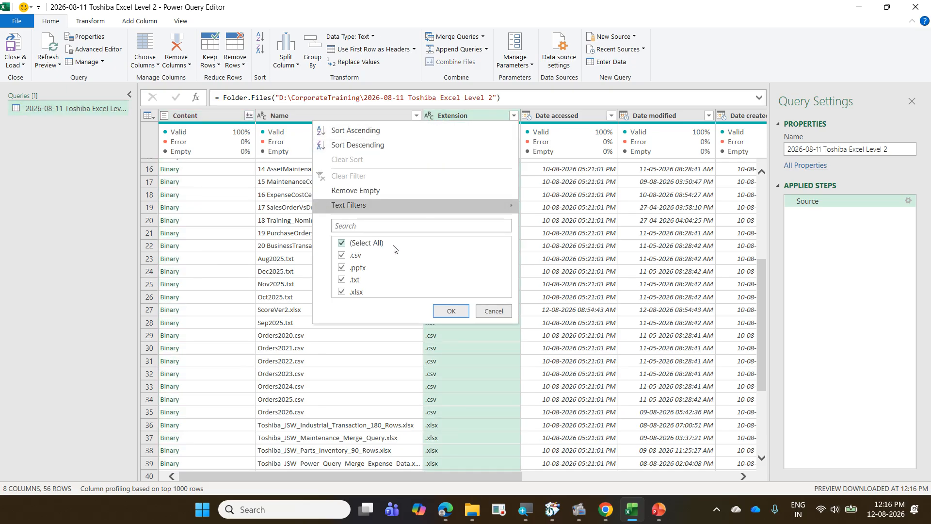
pyautogui.click(374, 244)
pyautogui.click(342, 280)
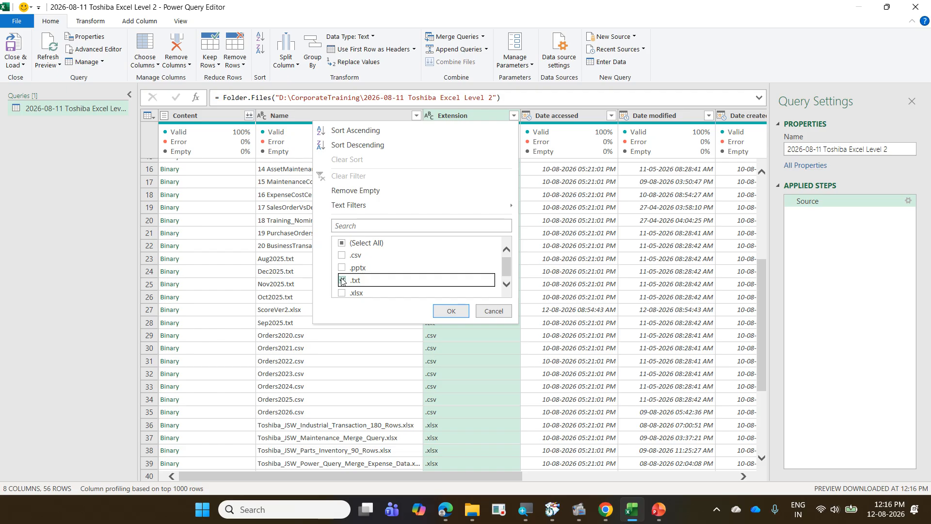
pyautogui.click(493, 311)
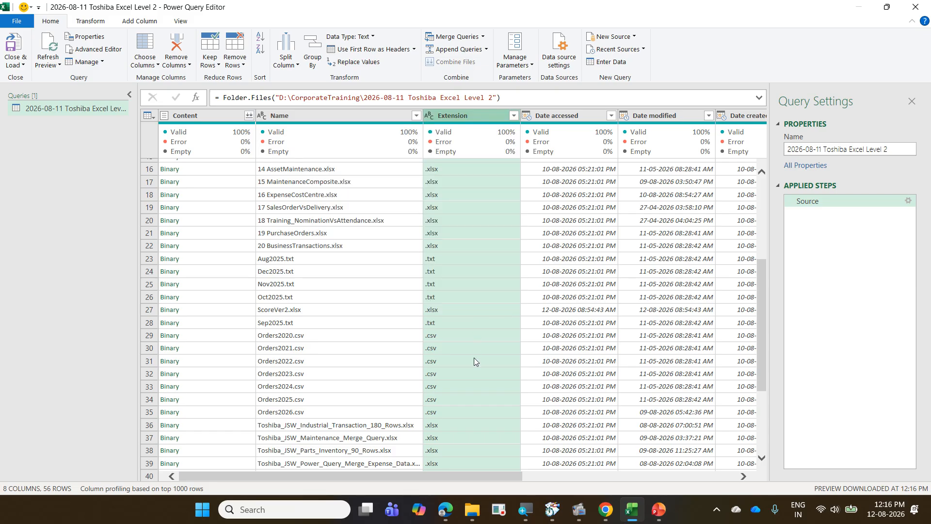
pyautogui.click(416, 115)
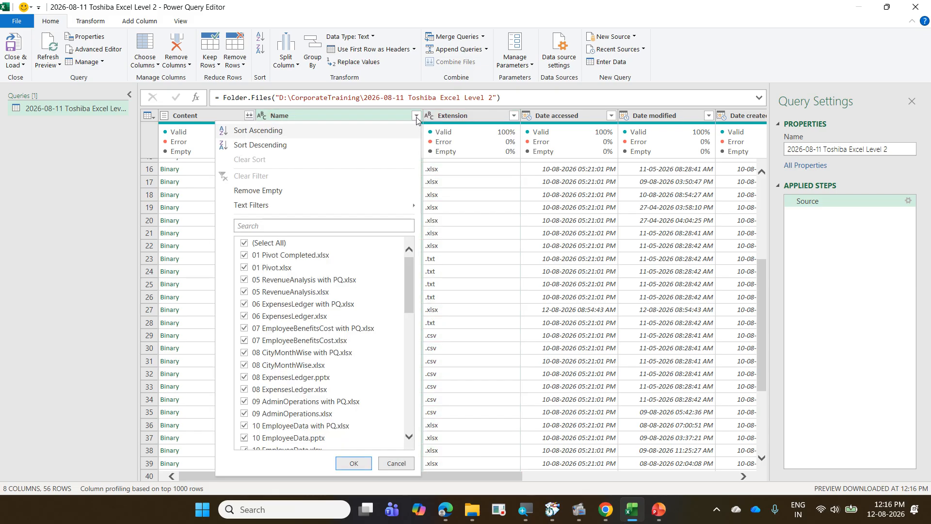
pyautogui.click(265, 243)
pyautogui.scroll(-3, 328, 295)
pyautogui.scroll(-8, 329, 295)
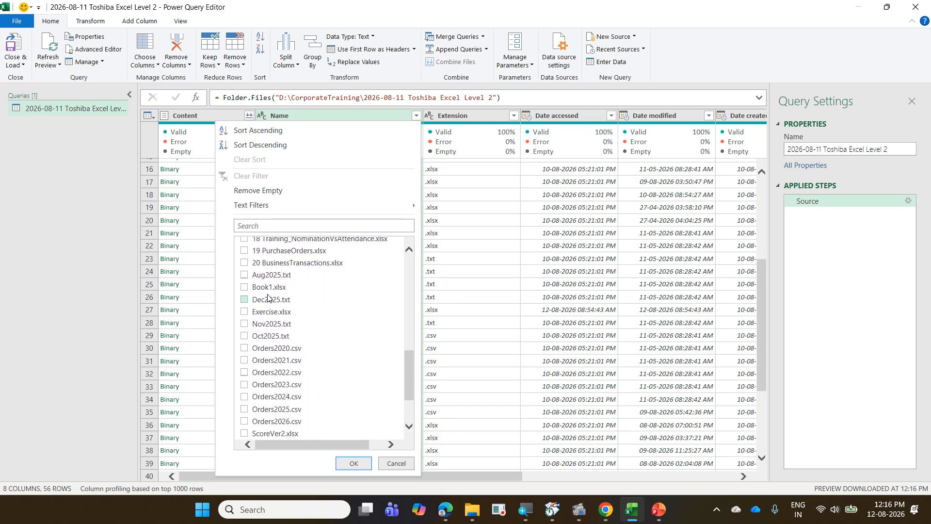
pyautogui.click(244, 280)
pyautogui.click(244, 300)
pyautogui.click(244, 323)
pyautogui.click(245, 336)
pyautogui.click(394, 463)
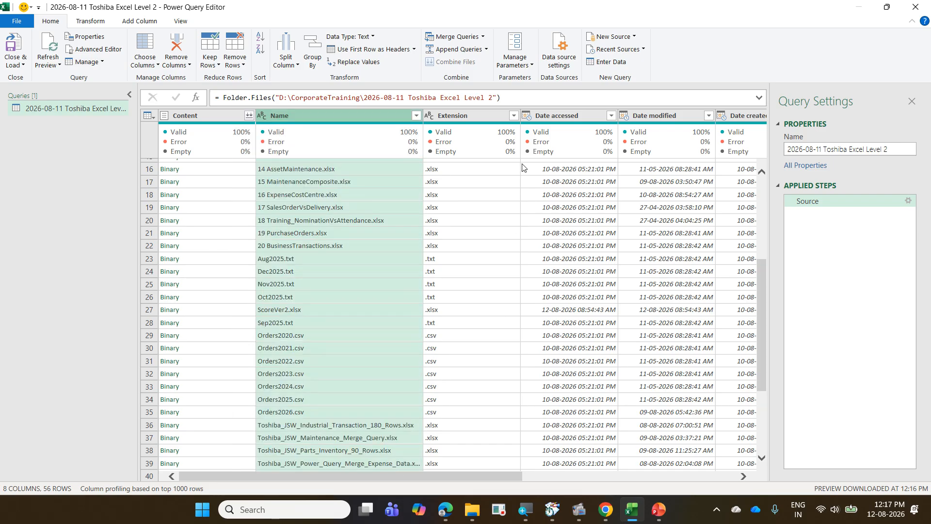
# Filter the Extension column to .txt only and combine the files' contents, using the first file as sample and Tab as delimiter.
pyautogui.click(513, 116)
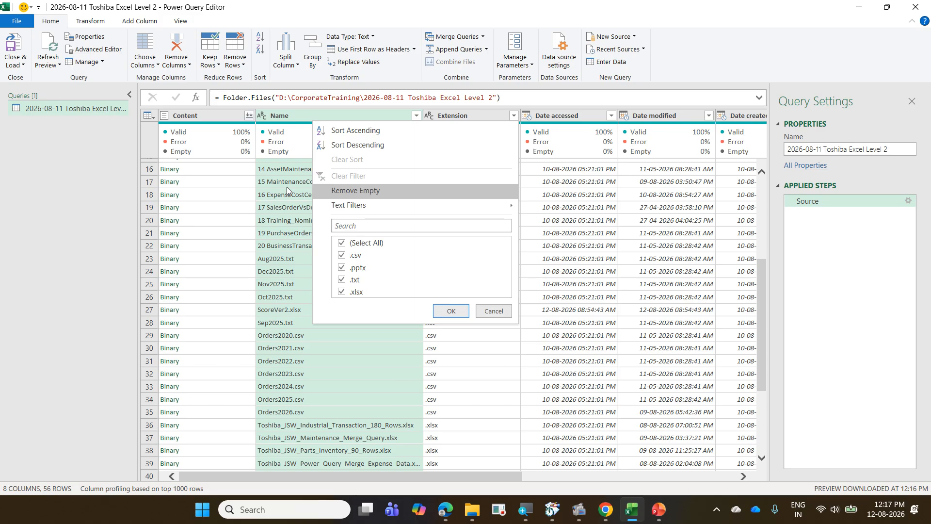
pyautogui.click(342, 243)
pyautogui.click(355, 281)
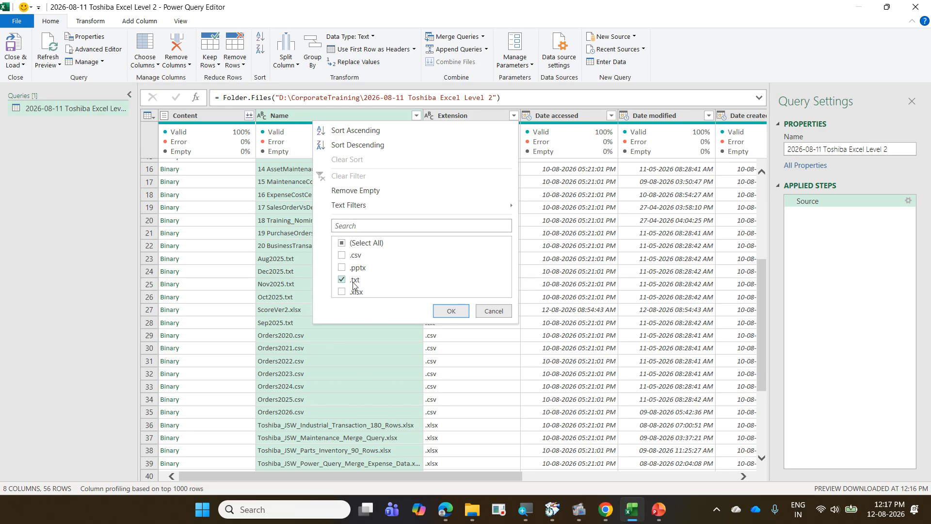
pyautogui.click(444, 311)
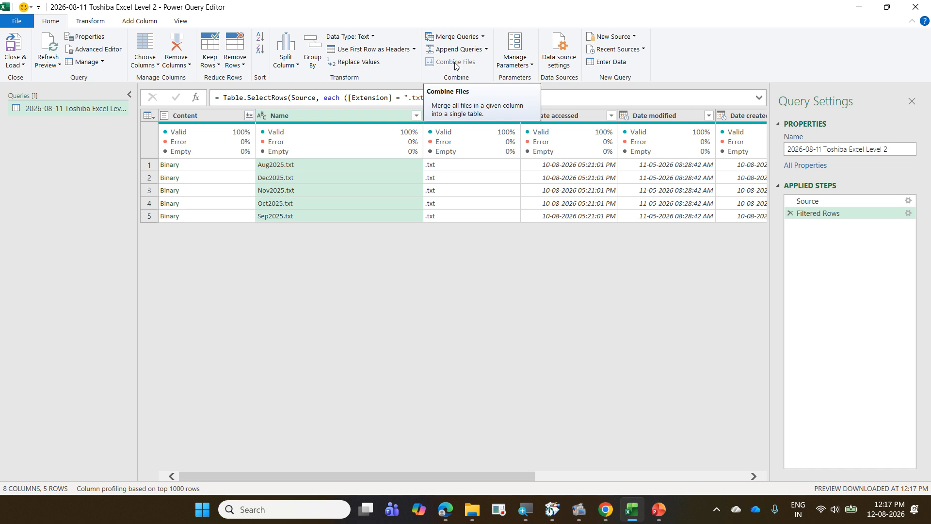
pyautogui.click(250, 117)
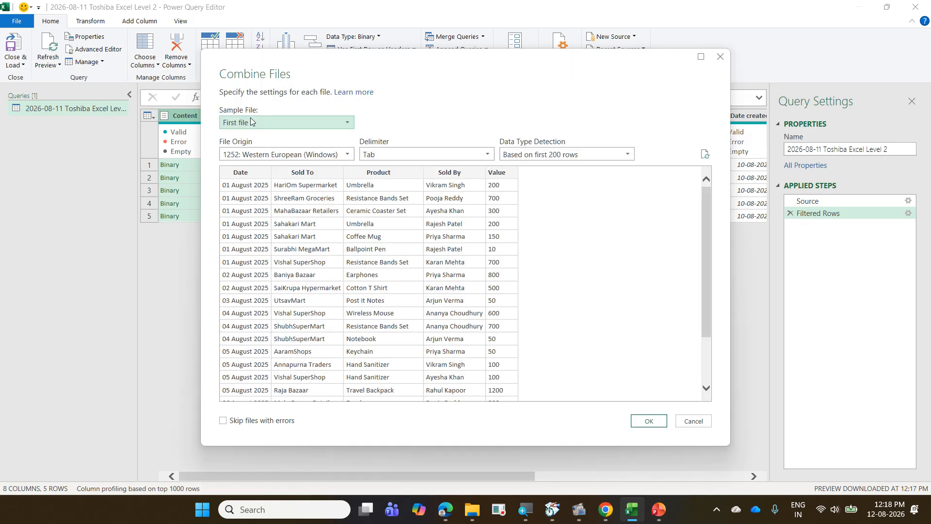
pyautogui.click(640, 426)
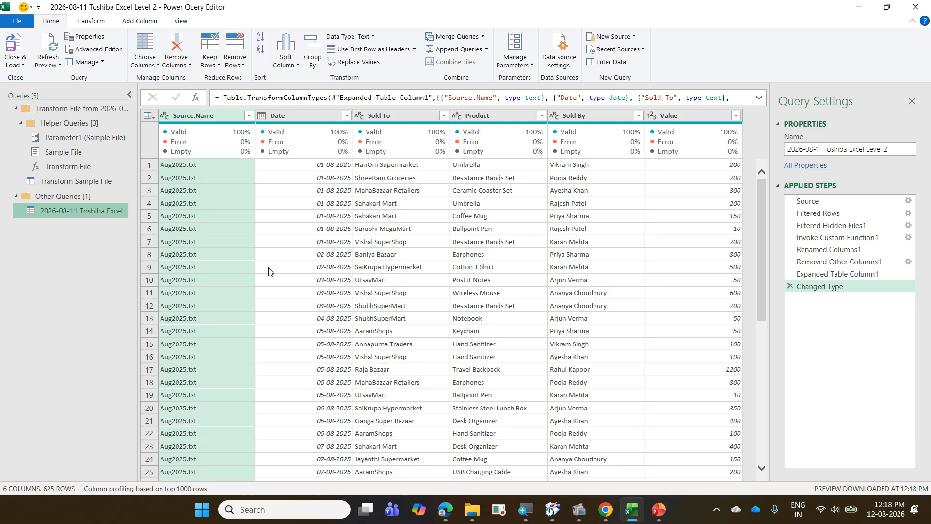
# Load the combined query as a table on a new worksheet and review its rows from the different source text files.
pyautogui.click(23, 65)
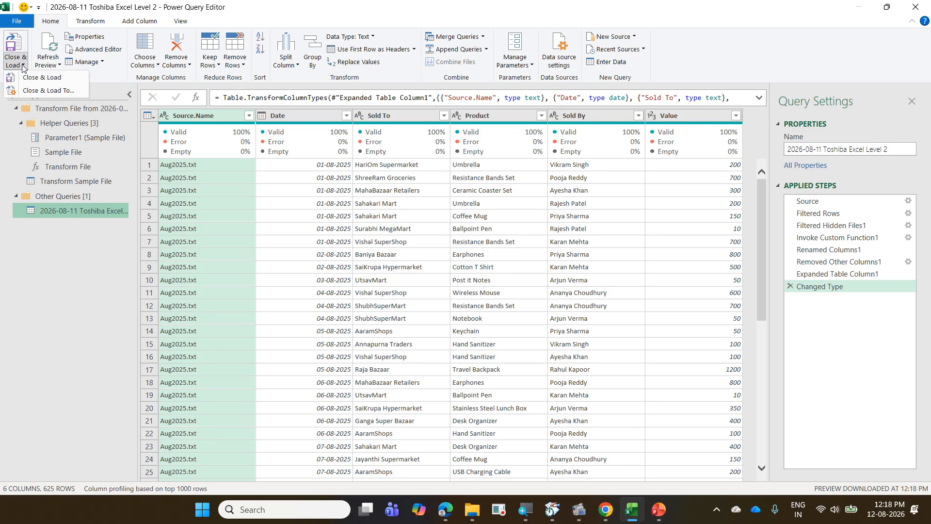
pyautogui.click(60, 92)
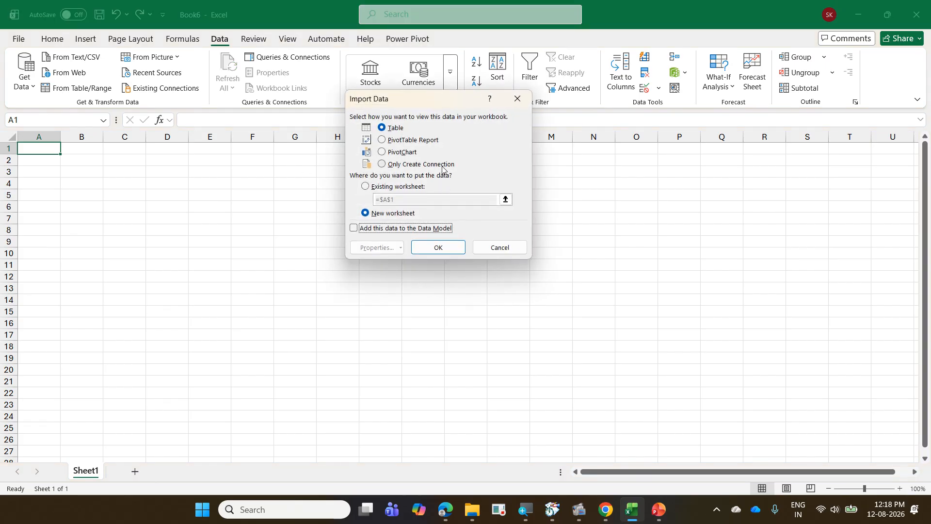
pyautogui.click(438, 167)
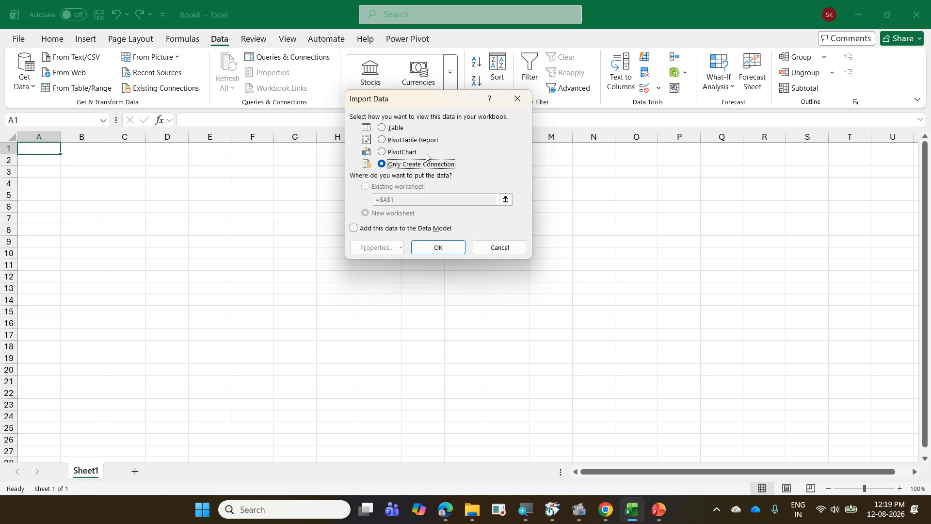
pyautogui.click(396, 131)
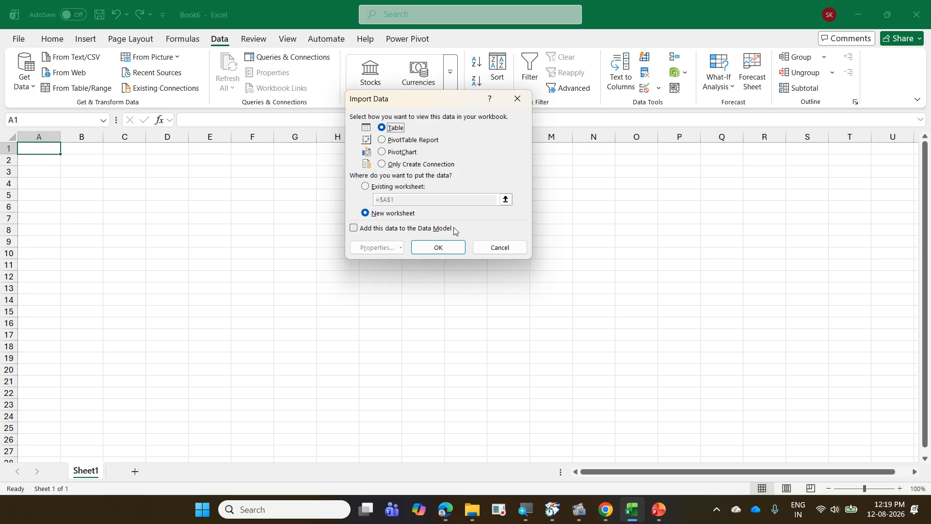
pyautogui.click(453, 248)
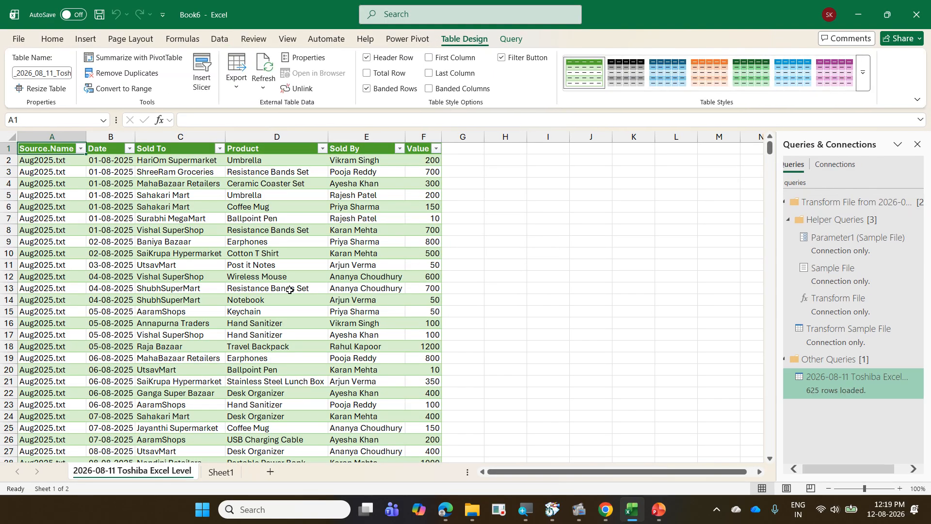
pyautogui.click(236, 278)
pyautogui.scroll(-5, 235, 277)
pyautogui.scroll(-20, 235, 277)
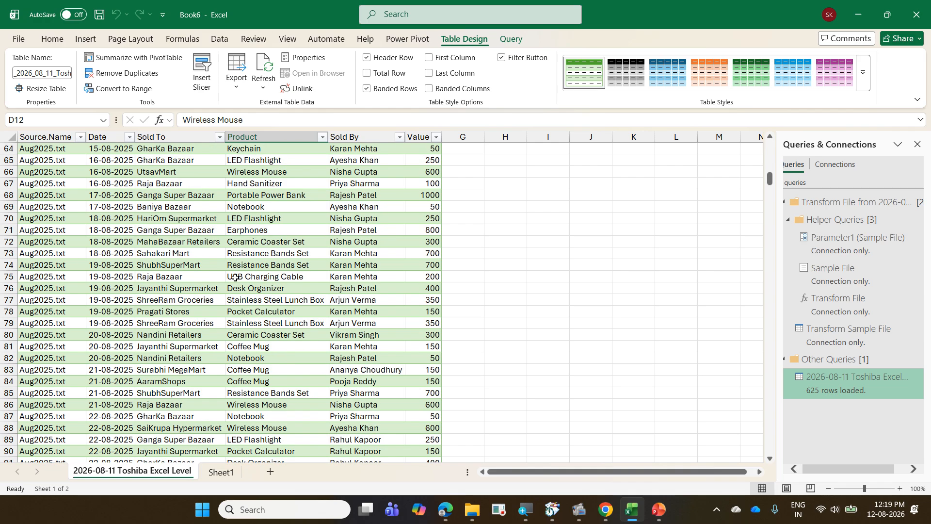
pyautogui.scroll(-20, 237, 286)
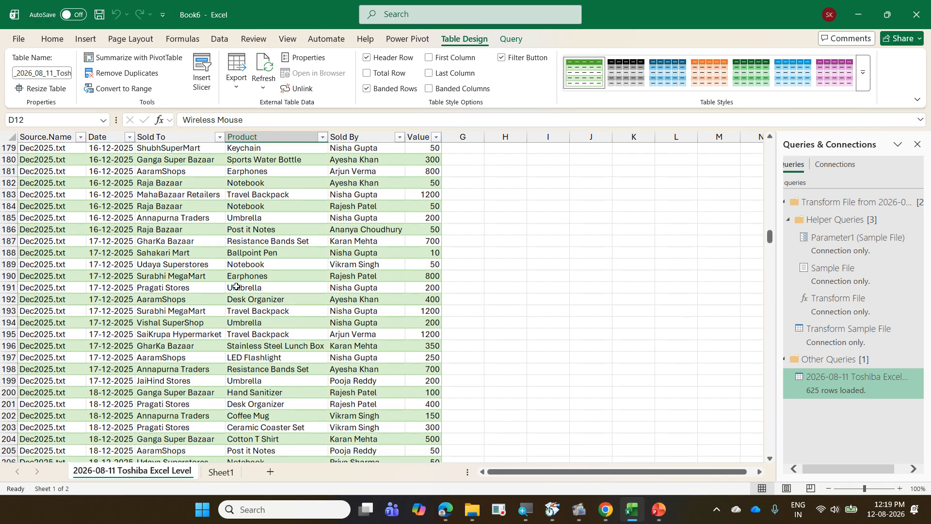
pyautogui.scroll(9, 236, 287)
pyautogui.scroll(14, 236, 287)
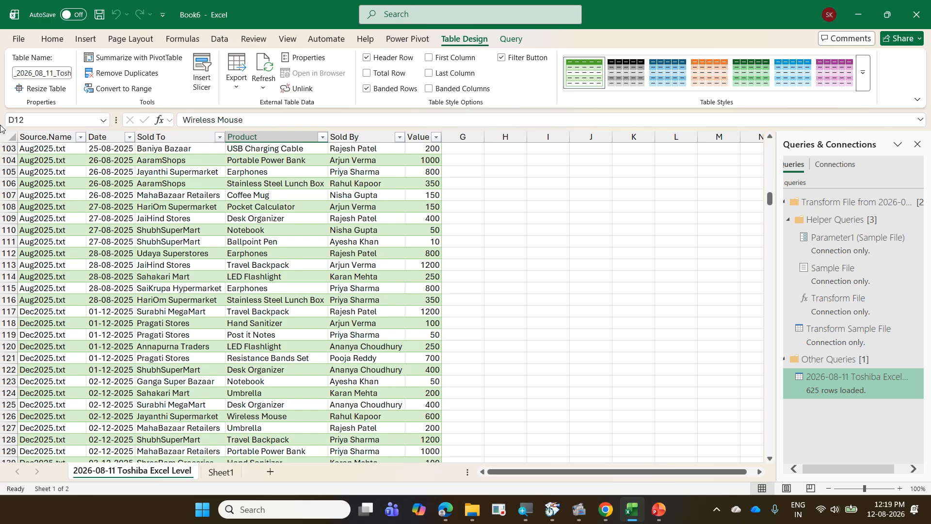
# Save the workbook as 12 CombineText in the 2026-08-11 Toshiba Excel Level 2 folder.
pyautogui.click(18, 41)
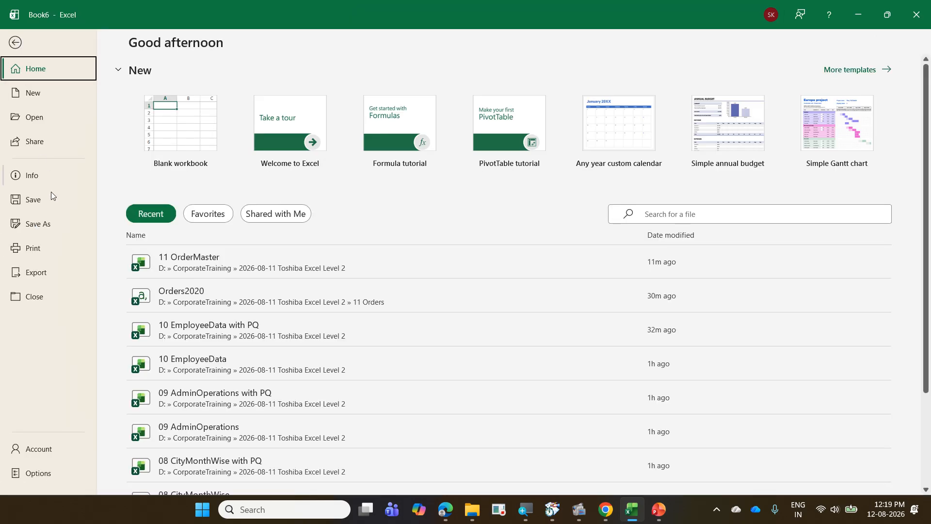
pyautogui.click(60, 226)
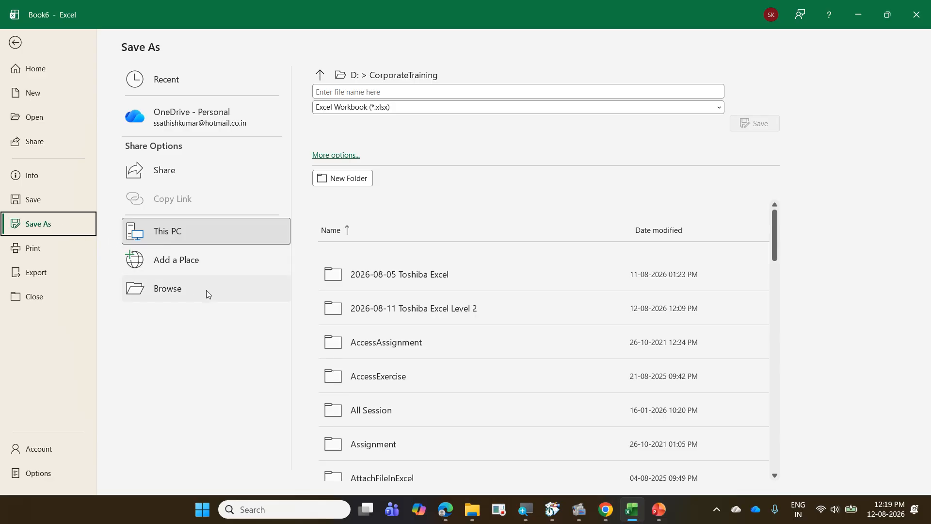
pyautogui.click(218, 293)
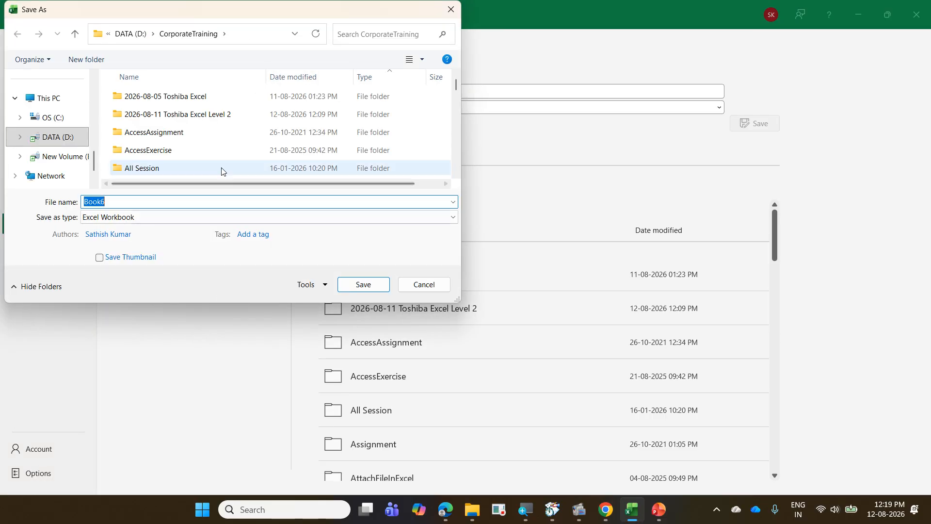
pyautogui.doubleClick(229, 116)
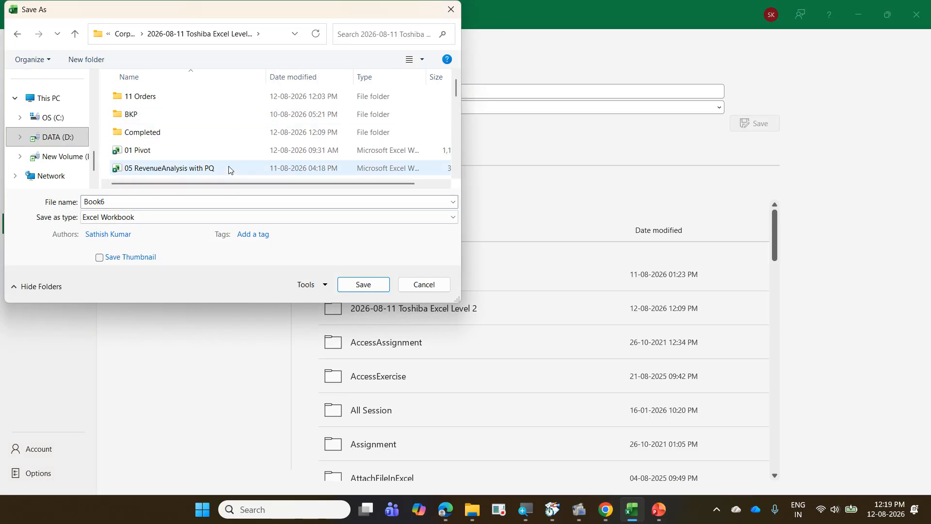
pyautogui.scroll(-7, 229, 169)
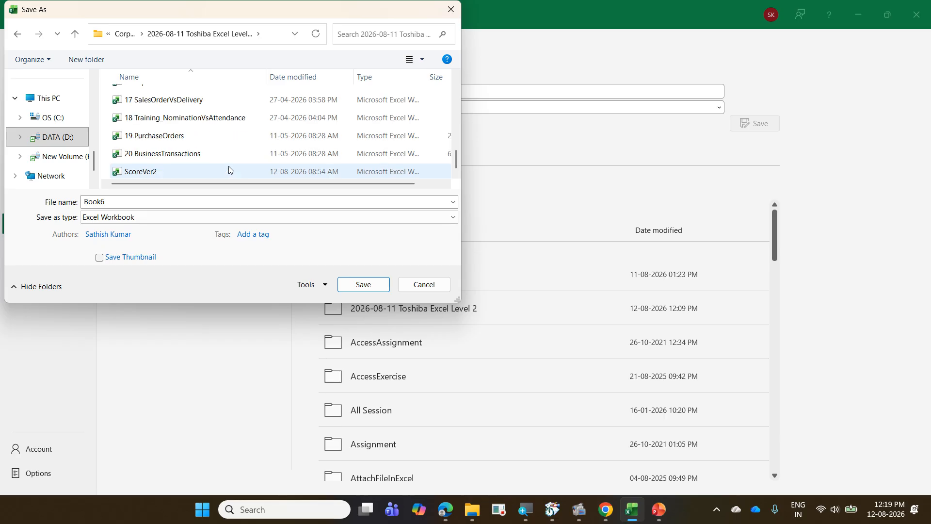
pyautogui.scroll(2, 229, 166)
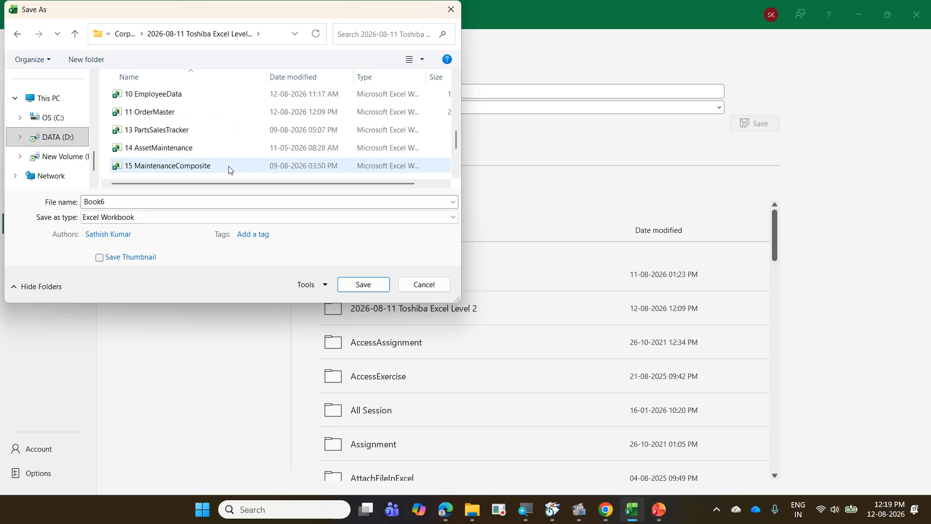
pyautogui.doubleClick(136, 200)
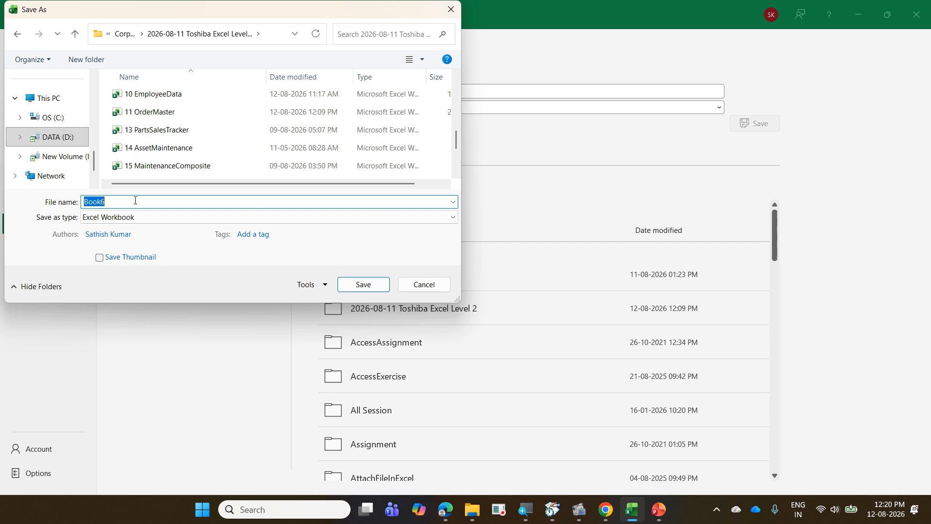
pyautogui.write('12 Combine')
pyautogui.write('xt')
pyautogui.press('Return')
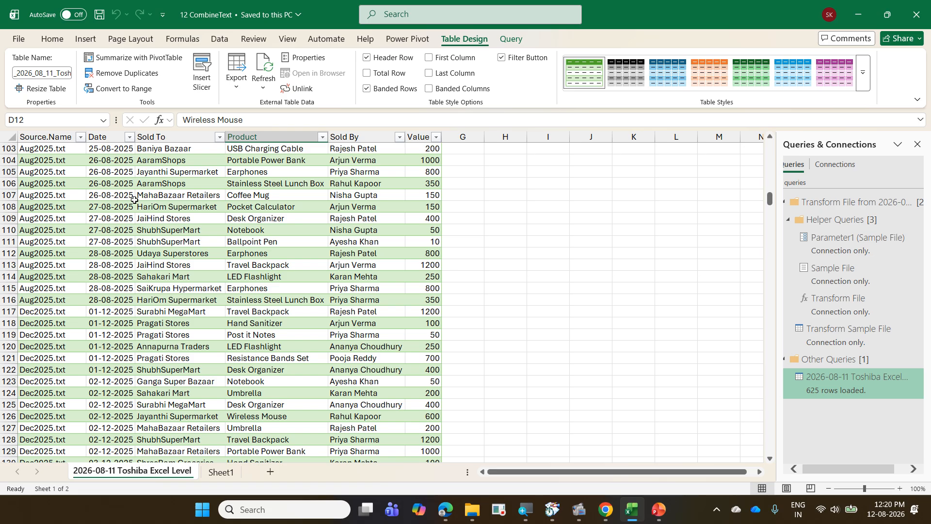
# Close the 12 CombineText workbook, minimize Excel and close the 12 CombineText presentation in PowerPoint.
pyautogui.hotkey('ctrl', 'w')
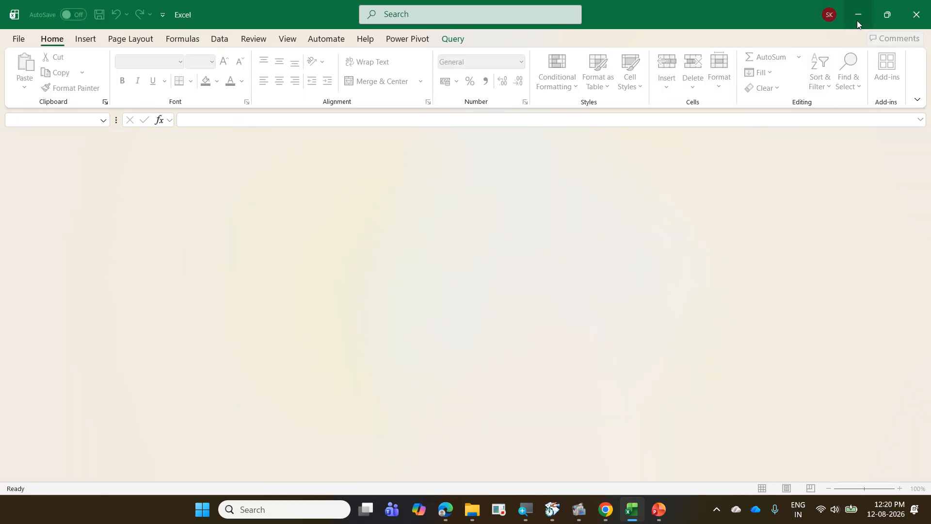
pyautogui.click(858, 21)
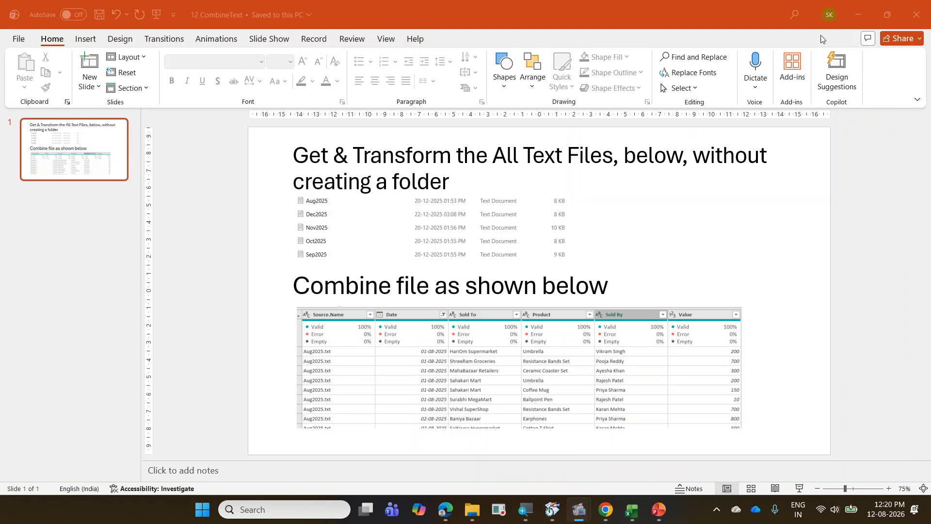
pyautogui.click(927, 3)
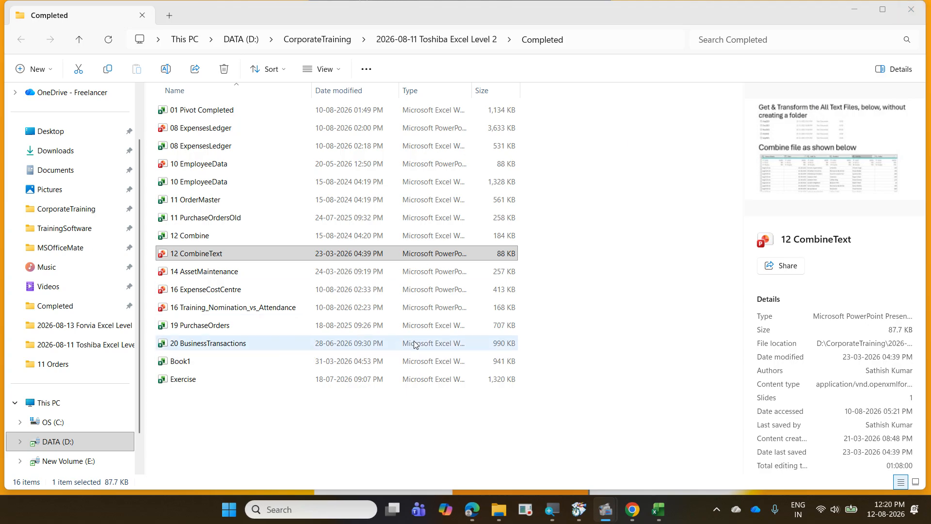
# Switch to the 2026-08-11 Toshiba Excel Level 2 folder in File Explorer and open the 13 PartsSalesTracker workbook.
pyautogui.moveTo(498, 509)
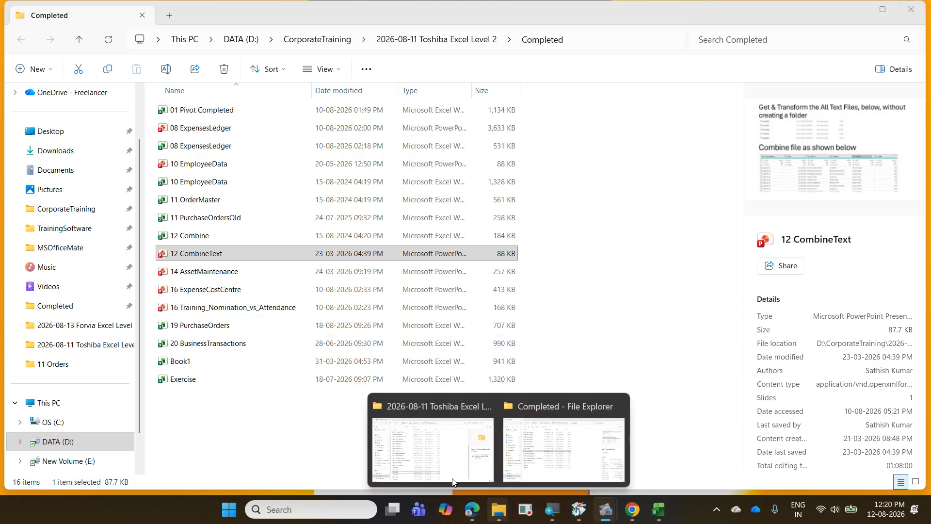
pyautogui.click(427, 452)
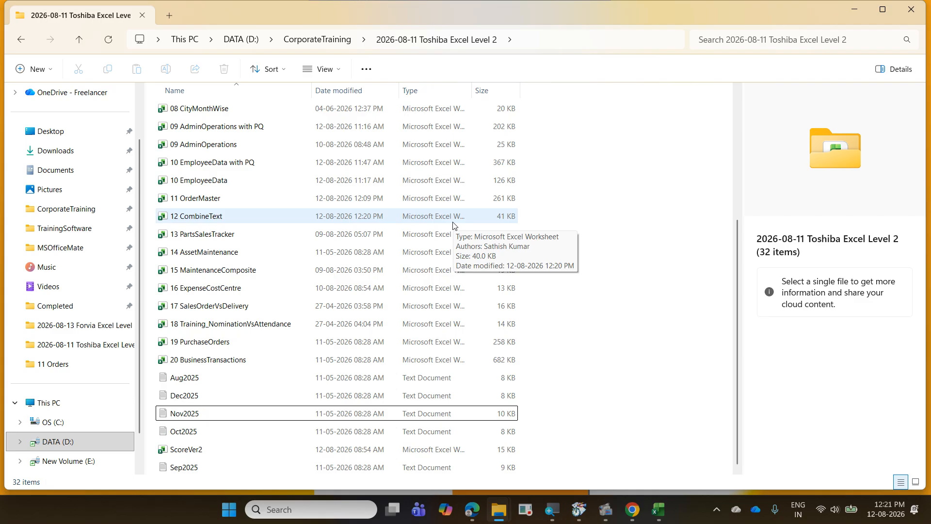
pyautogui.click(272, 234)
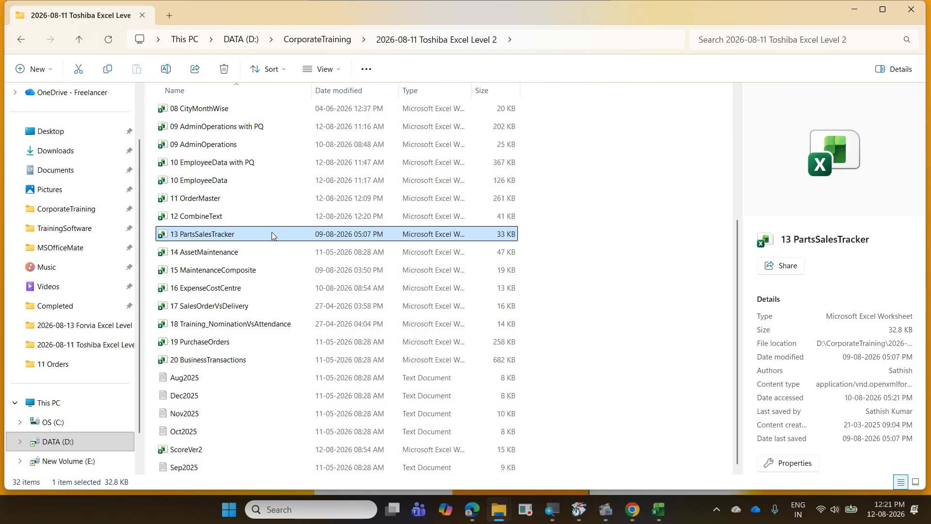
pyautogui.doubleClick(272, 235)
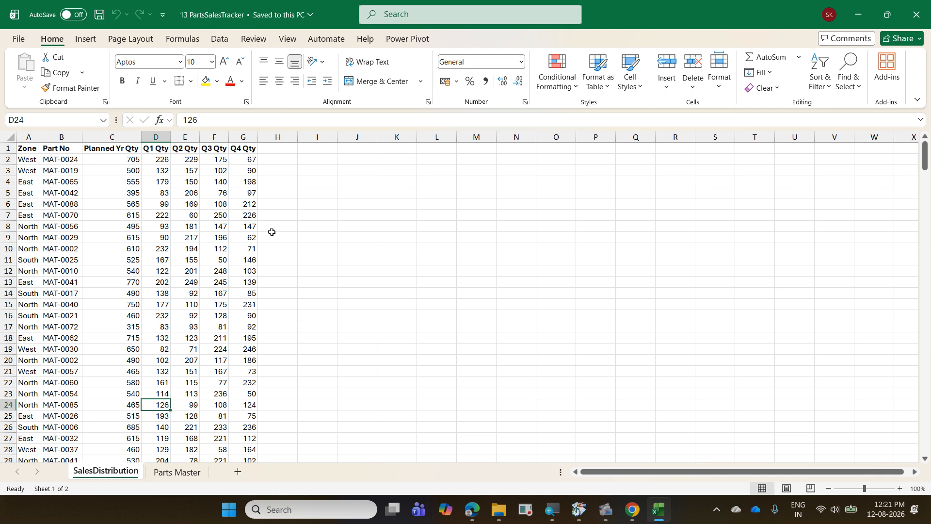
# Compare the SalesDistribution and Parts Master sheets, examining the columns each one holds.
pyautogui.hotkey('ctrl', 'pagedown')
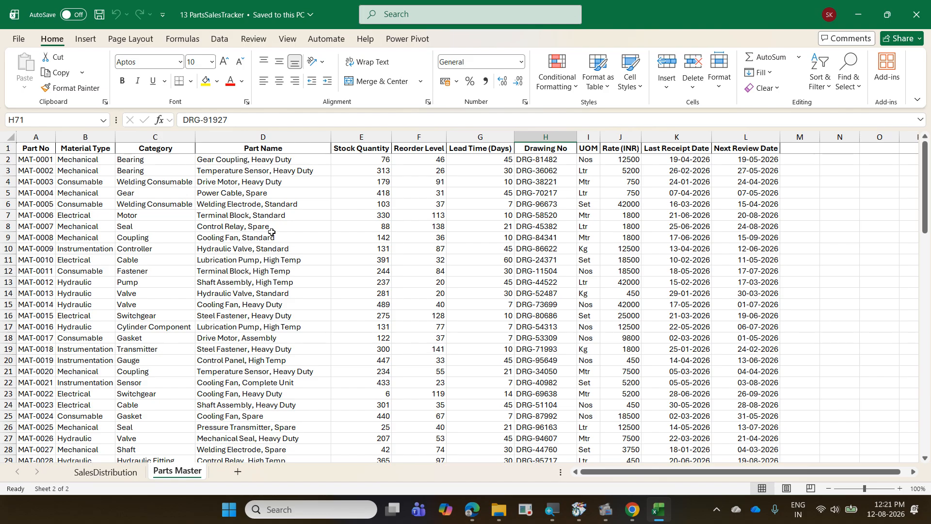
pyautogui.hotkey('ctrl', 'pageup')
pyautogui.hotkey('ctrl', 'pagedown')
pyautogui.hotkey('ctrl', 'pageup')
pyautogui.hotkey('ctrl', 'pagedown')
pyautogui.hotkey('ctrl', 'pageup')
pyautogui.hotkey('ctrl', 'pagedown')
pyautogui.hotkey('ctrl', 'pageup')
pyautogui.hotkey('ctrl', 'pagedown')
pyautogui.hotkey('ctrl', 'pageup')
pyautogui.hotkey('ctrl', 'pagedown')
pyautogui.hotkey('ctrl', 'pageup')
pyautogui.hotkey('ctrl', 'pagedown')
pyautogui.hotkey('ctrl', 'pageup')
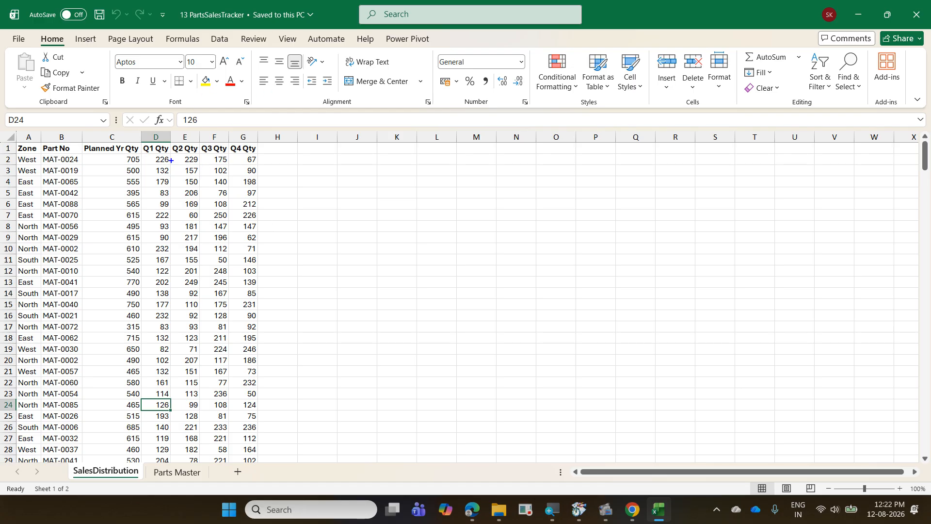
# Annotate SalesDistribution with boxes around the first row's quarterly quantities and column H plus the text "Yr Qty * Rate", and clear the markings.
pyautogui.moveTo(152, 154); pyautogui.dragTo(253, 163)
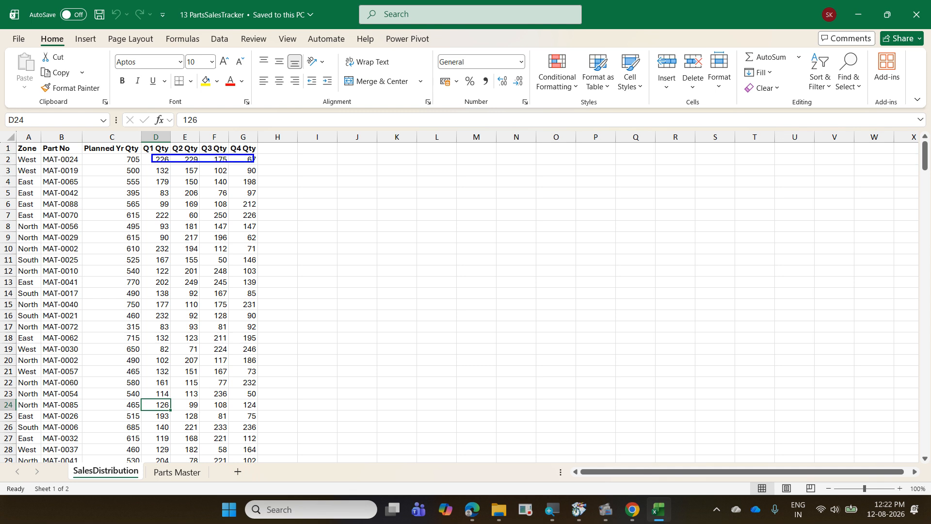
pyautogui.moveTo(148, 149)
pyautogui.mouseDown()
pyautogui.moveTo(222, 140)
pyautogui.moveTo(274, 167)
pyautogui.moveTo(300, 472)
pyautogui.mouseUp()
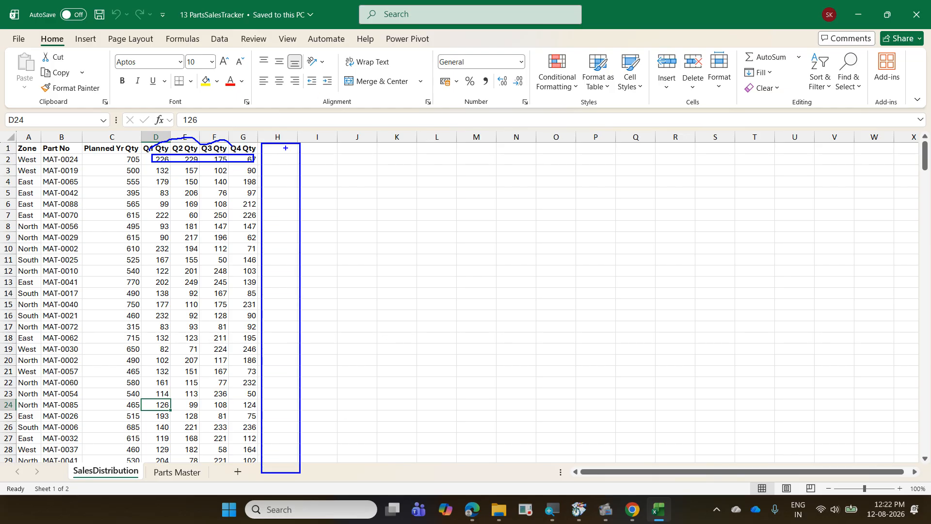
pyautogui.moveTo(279, 144)
pyautogui.mouseDown()
pyautogui.moveTo(308, 125)
pyautogui.moveTo(322, 145)
pyautogui.mouseUp()
pyautogui.hotkey('ctrl', 'z')
pyautogui.write('tYr')
pyautogui.write(' Qty ')
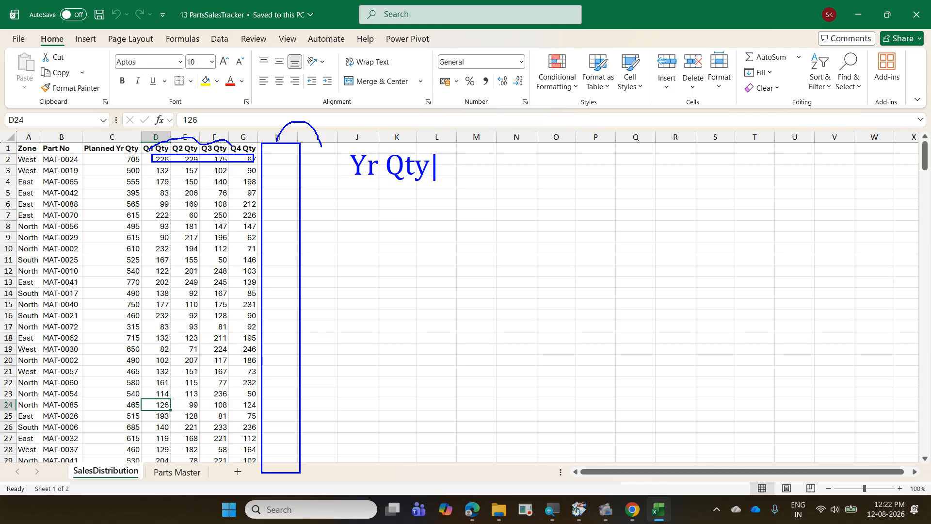
pyautogui.write('* Rate')
pyautogui.press('Escape')
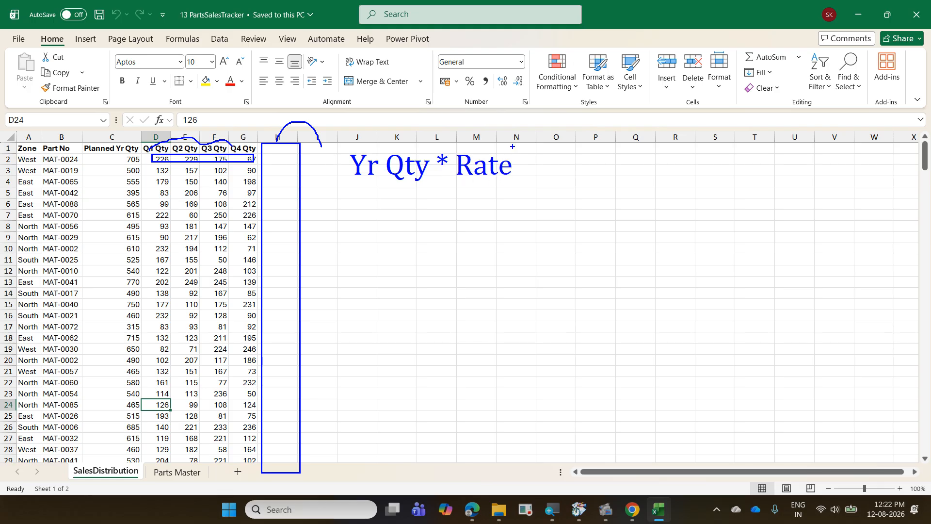
pyautogui.moveTo(253, 148); pyautogui.dragTo(256, 140)
pyautogui.press('Escape')
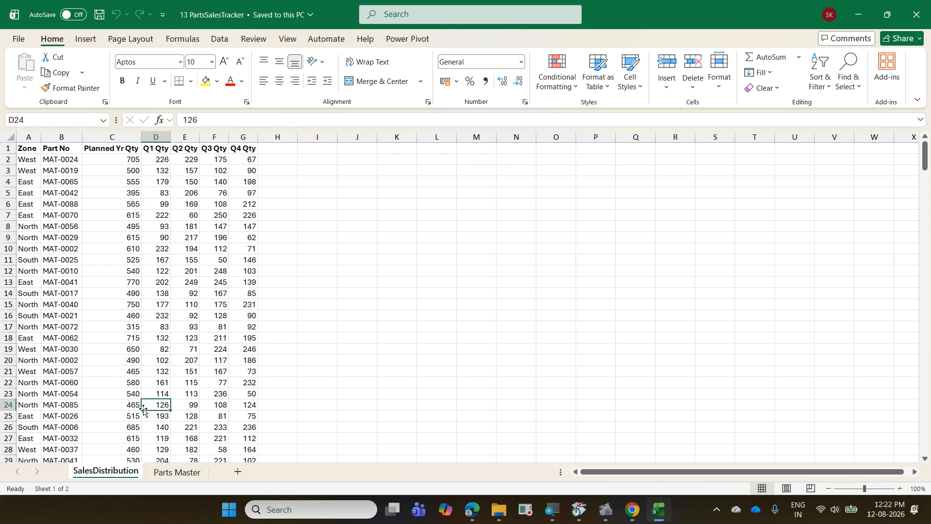
# Examine the Rate (INR) column in Parts Master and the Part No column in SalesDistribution, and close the workbook.
pyautogui.click(178, 472)
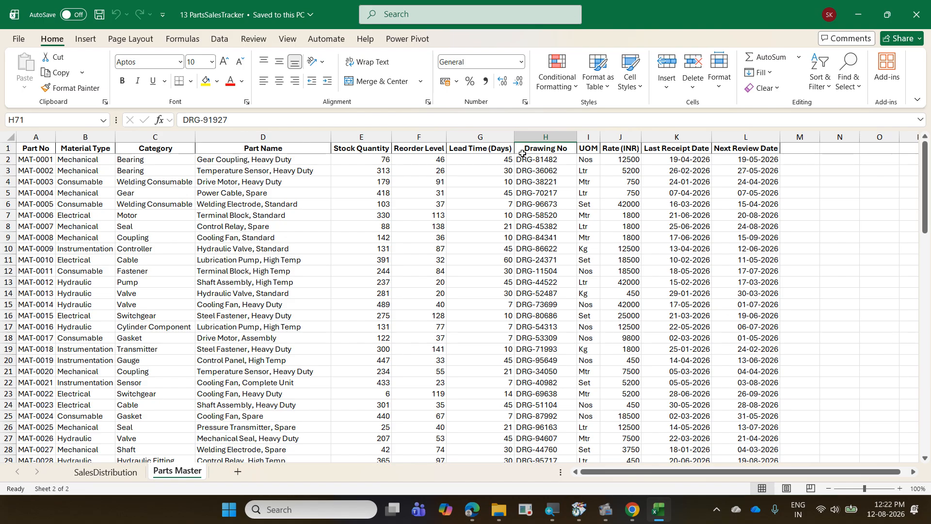
pyautogui.click(625, 159)
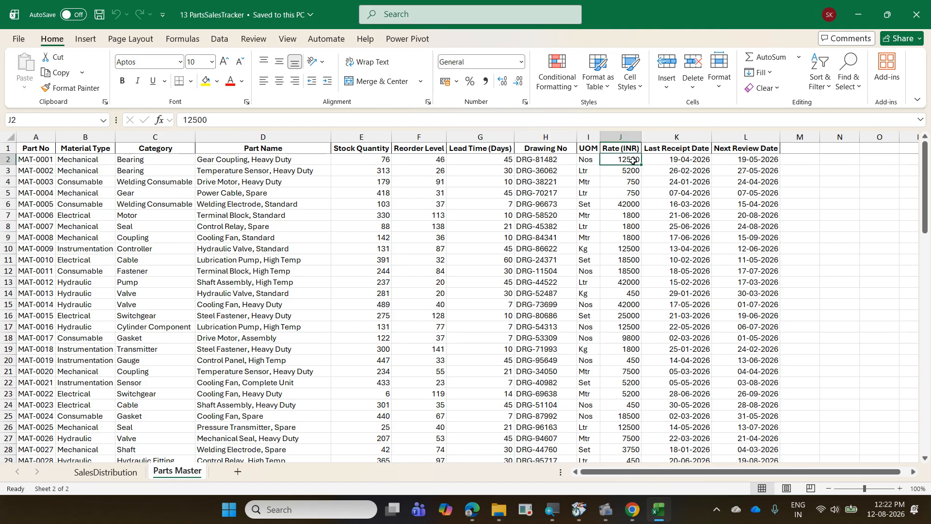
pyautogui.click(130, 474)
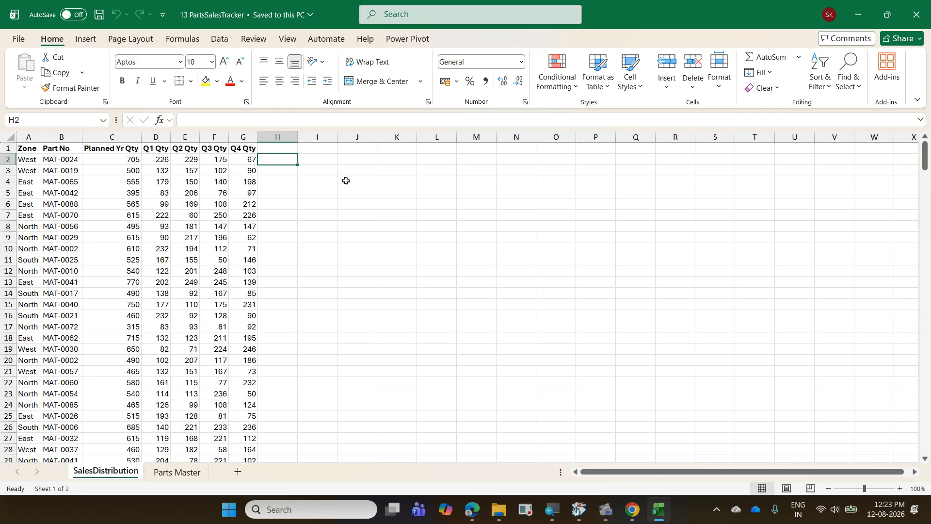
pyautogui.click(71, 160)
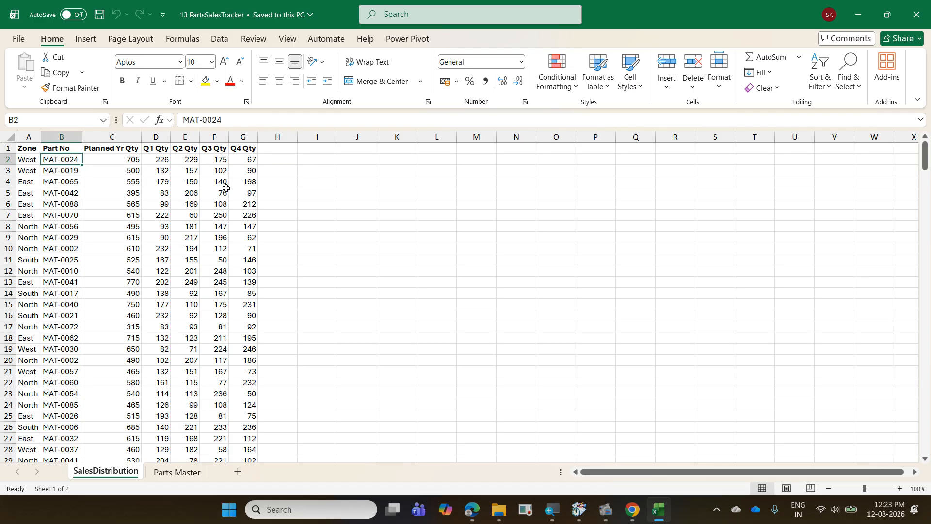
pyautogui.hotkey('ctrl', 'w')
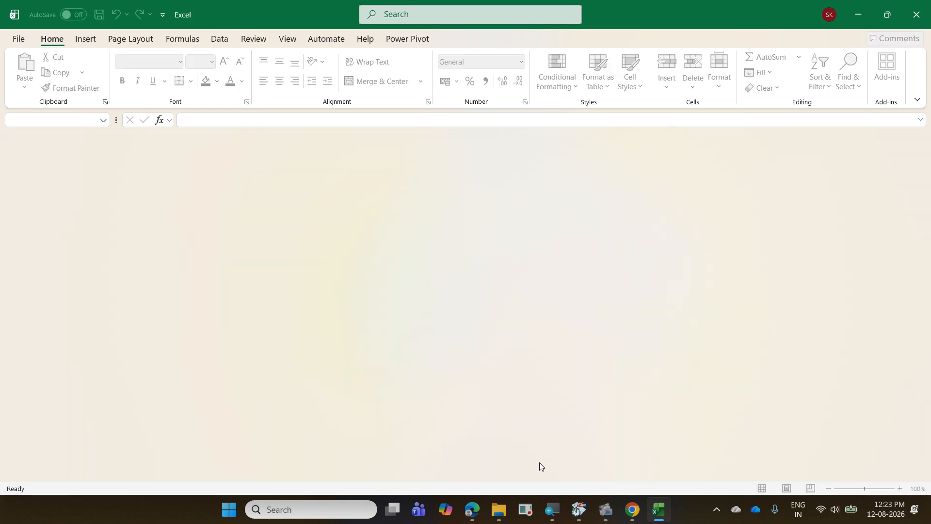
# Open the 15 MaintenanceComposite workbook from File Explorer and examine the Equipment Code and Plant columns in Maintenance Transactions.
pyautogui.moveTo(499, 509)
pyautogui.click(432, 439)
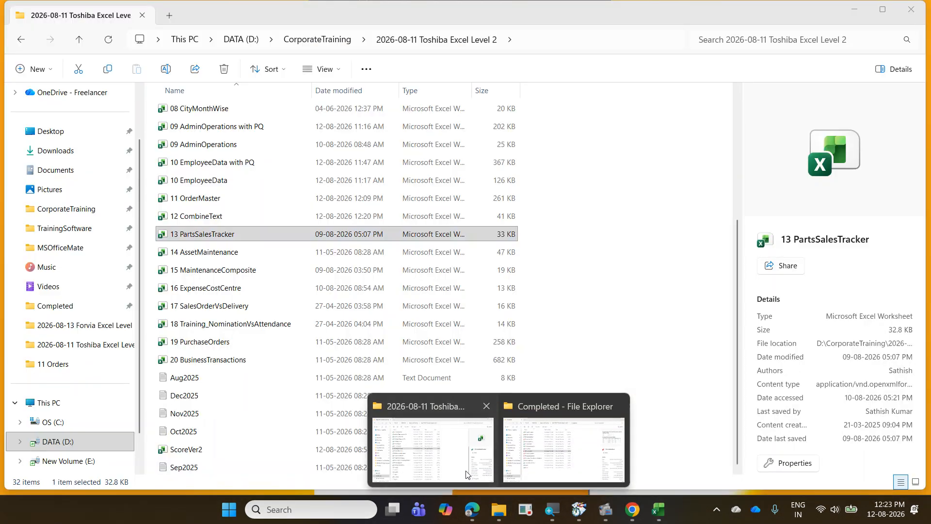
pyautogui.doubleClick(250, 274)
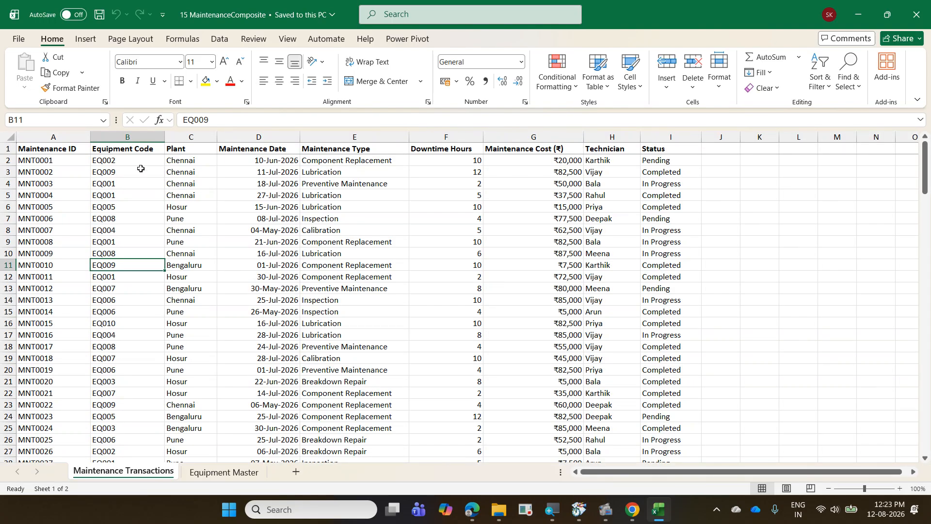
pyautogui.click(131, 191)
pyautogui.click(130, 187)
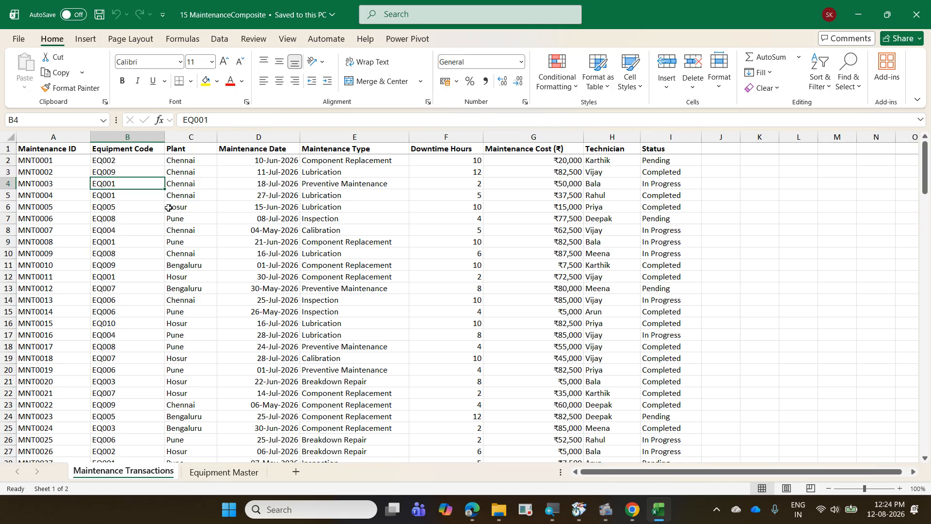
pyautogui.click(204, 176)
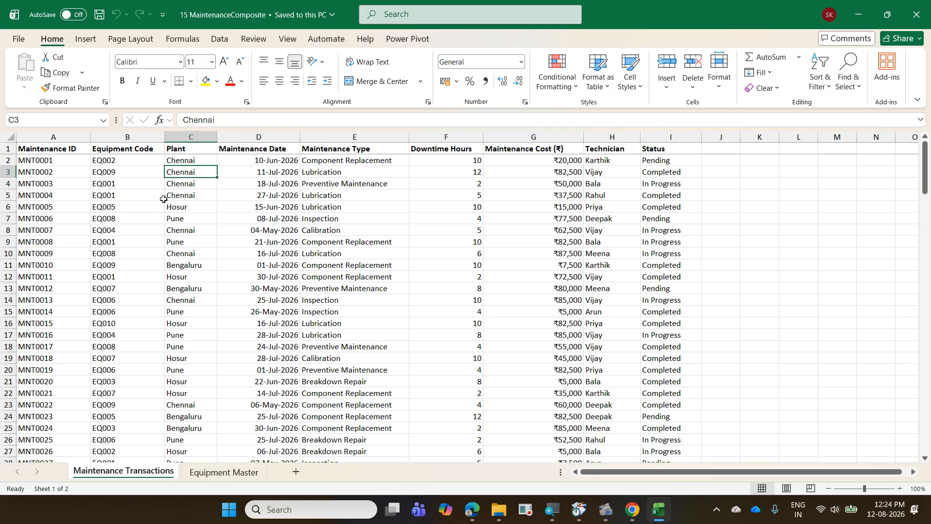
pyautogui.click(180, 195)
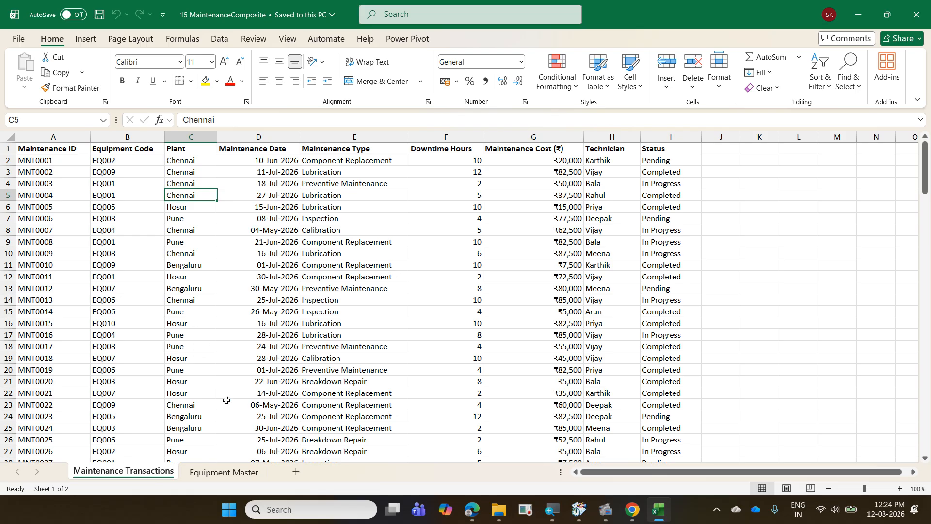
# Examine the Equipment Code and Plant combinations for the EQ001 rows in the Equipment Master sheet.
pyautogui.click(224, 471)
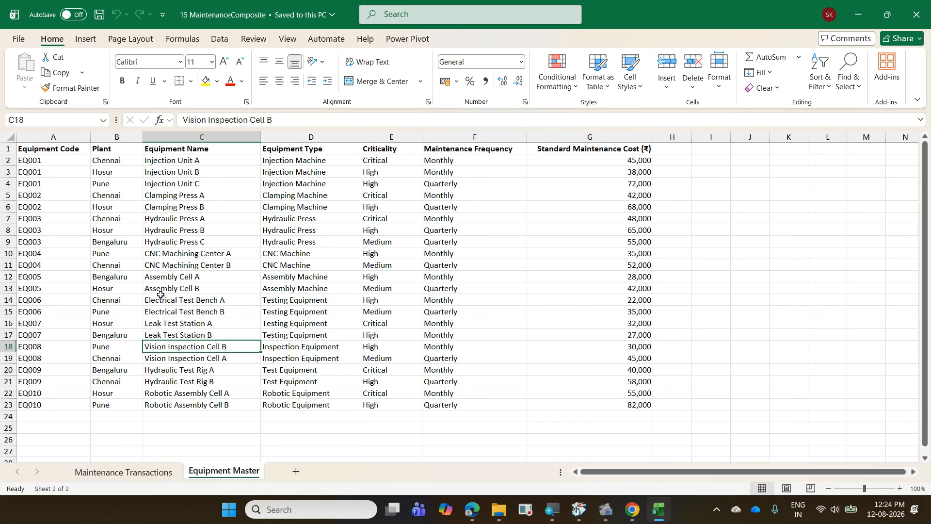
pyautogui.click(50, 160)
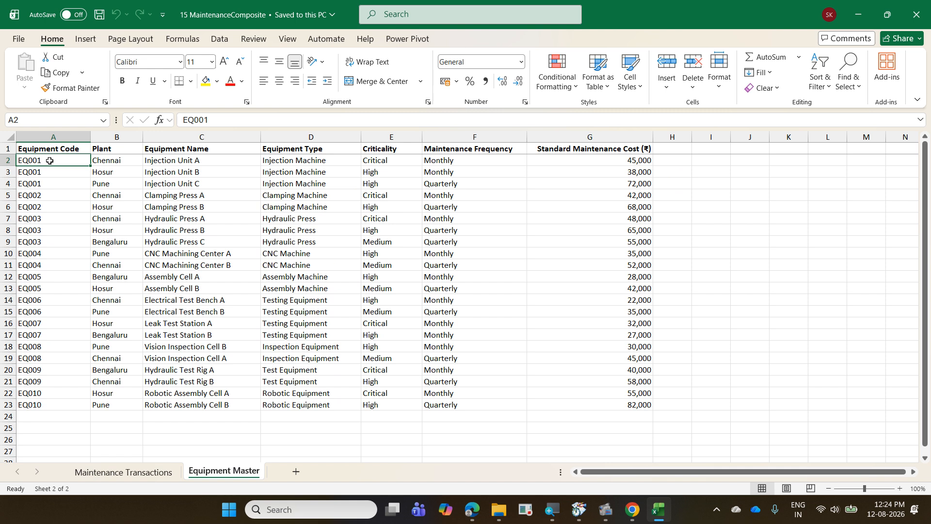
pyautogui.click(103, 161)
pyautogui.click(70, 172)
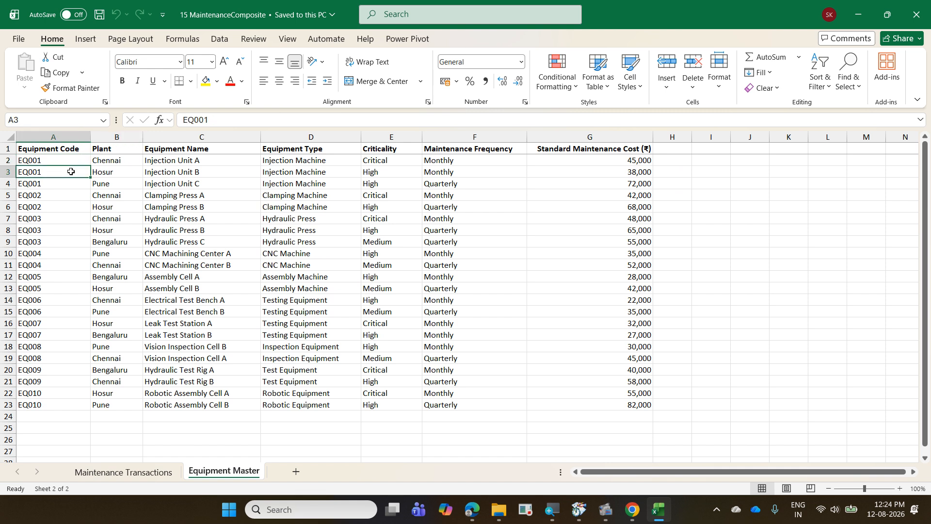
pyautogui.click(109, 175)
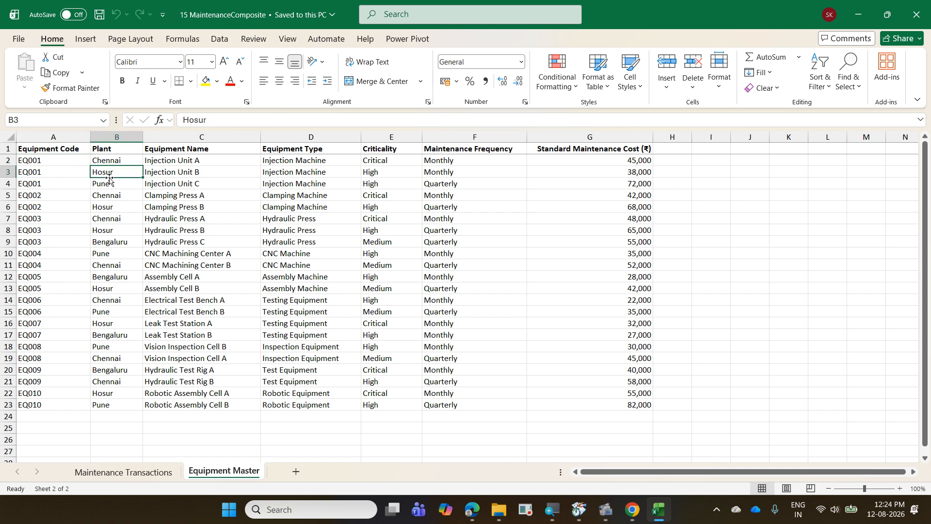
pyautogui.click(57, 185)
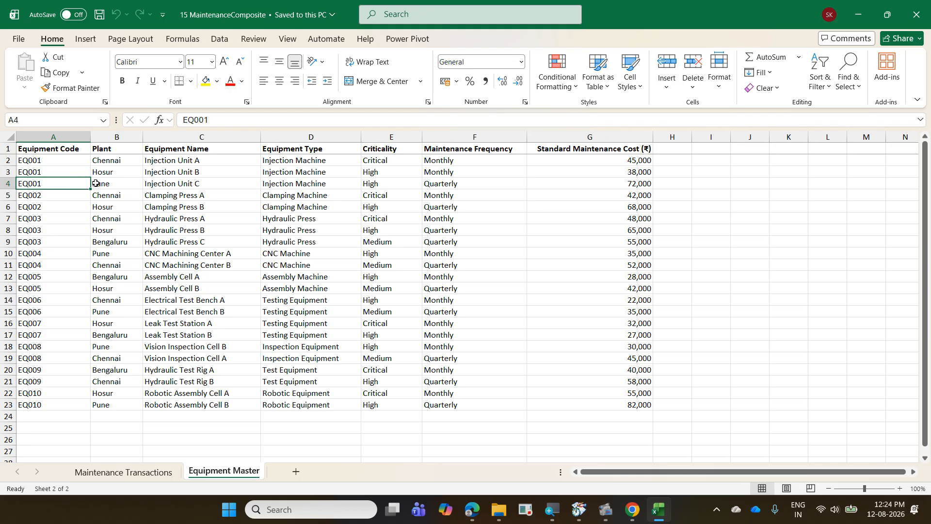
# Annotate Equipment Master with an arc linking Equipment Code to Plant, a box on the Maintenance Transactions name and a linking arc, and close the workbook.
pyautogui.moveTo(44, 142)
pyautogui.mouseDown()
pyautogui.moveTo(71, 120)
pyautogui.moveTo(101, 142)
pyautogui.mouseUp()
pyautogui.moveTo(94, 463)
pyautogui.mouseDown()
pyautogui.moveTo(81, 476)
pyautogui.moveTo(123, 477)
pyautogui.moveTo(155, 463)
pyautogui.moveTo(95, 463)
pyautogui.mouseUp()
pyautogui.moveTo(221, 462)
pyautogui.mouseDown()
pyautogui.moveTo(140, 437)
pyautogui.moveTo(133, 457)
pyautogui.mouseUp()
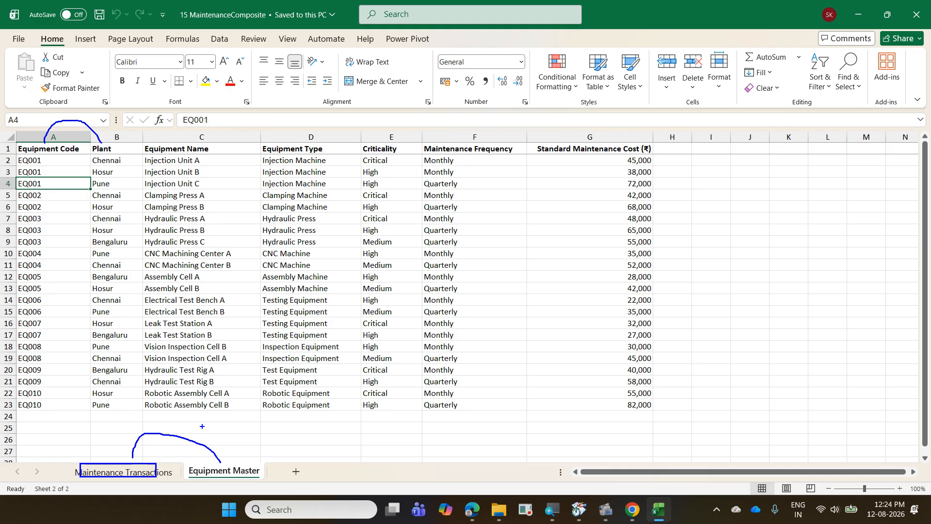
pyautogui.hotkey('ctrl', 'w')
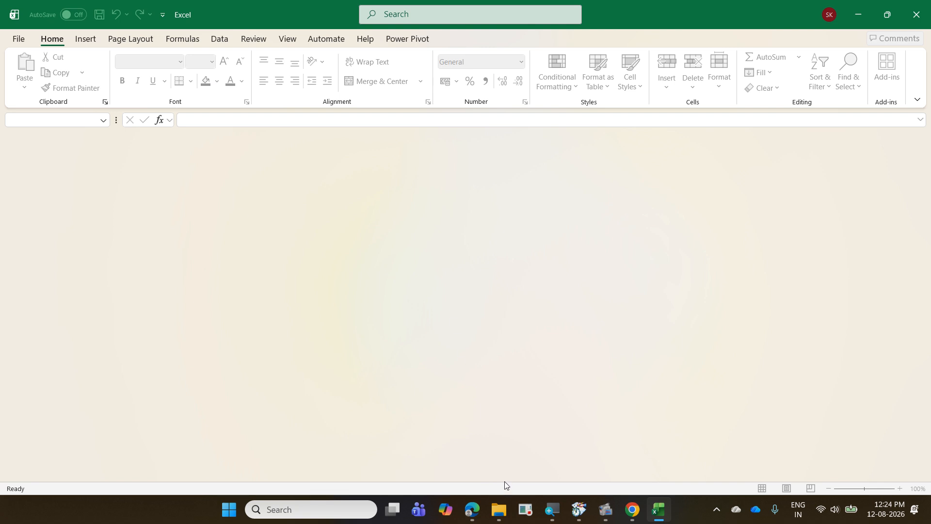
# Open the 17 SalesOrderVsDelivery workbook from File Explorer and examine the Order_ID column in Sales_Order.
pyautogui.moveTo(499, 509)
pyautogui.click(429, 439)
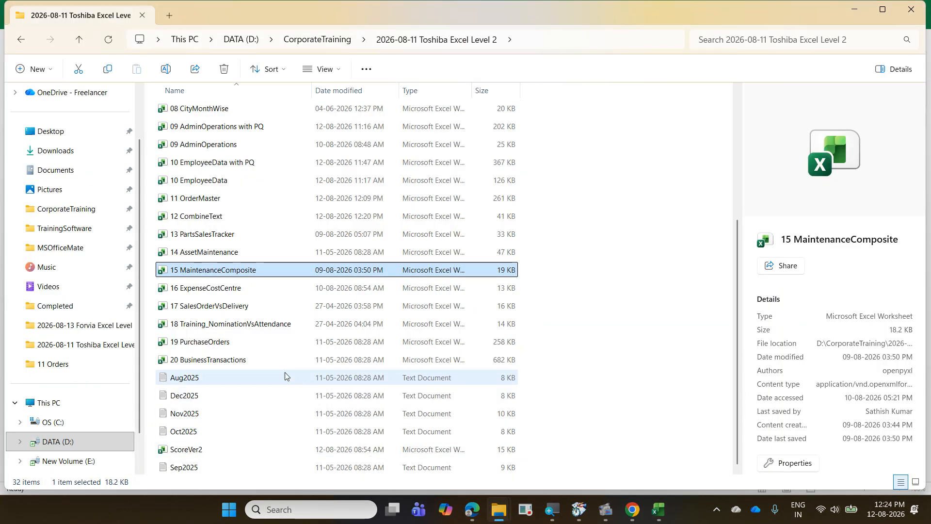
pyautogui.doubleClick(261, 315)
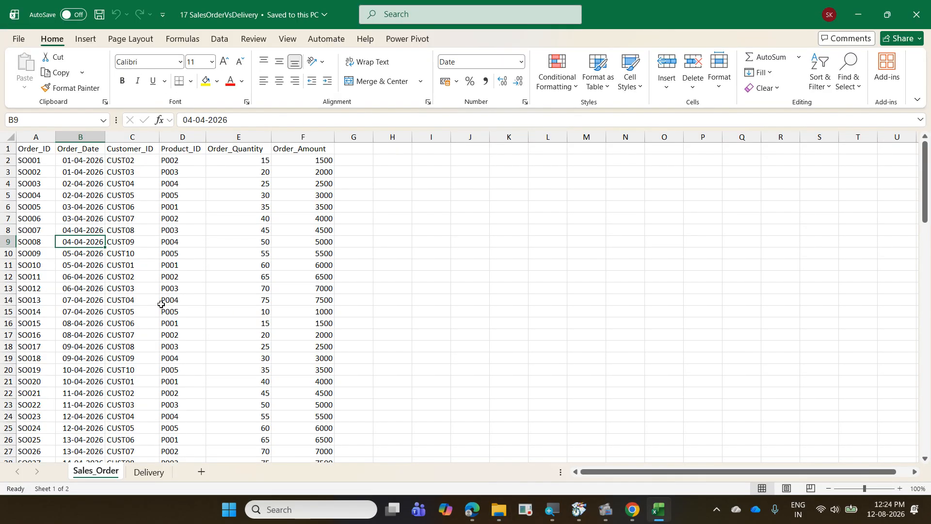
pyautogui.click(47, 162)
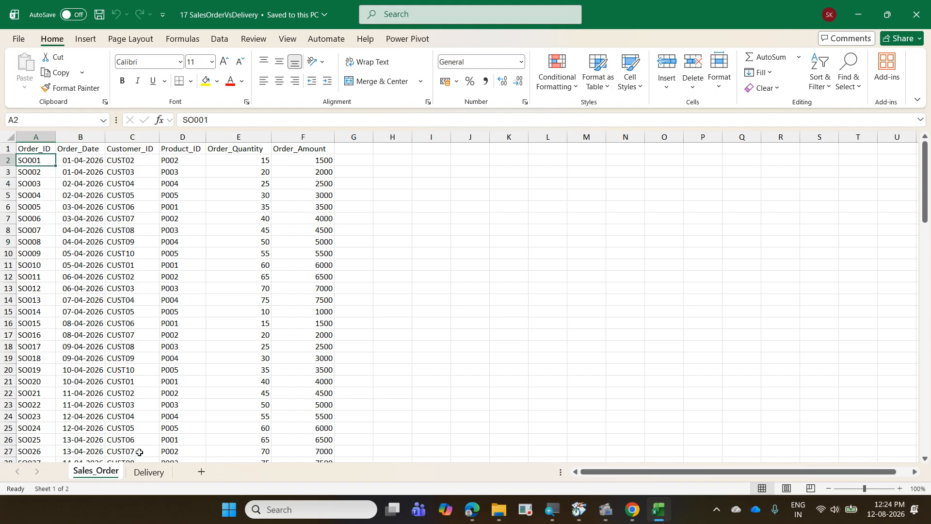
# Compare the Delivery sheet's Delivery_ID records with the orders in Sales_Order, and close the workbook.
pyautogui.click(148, 472)
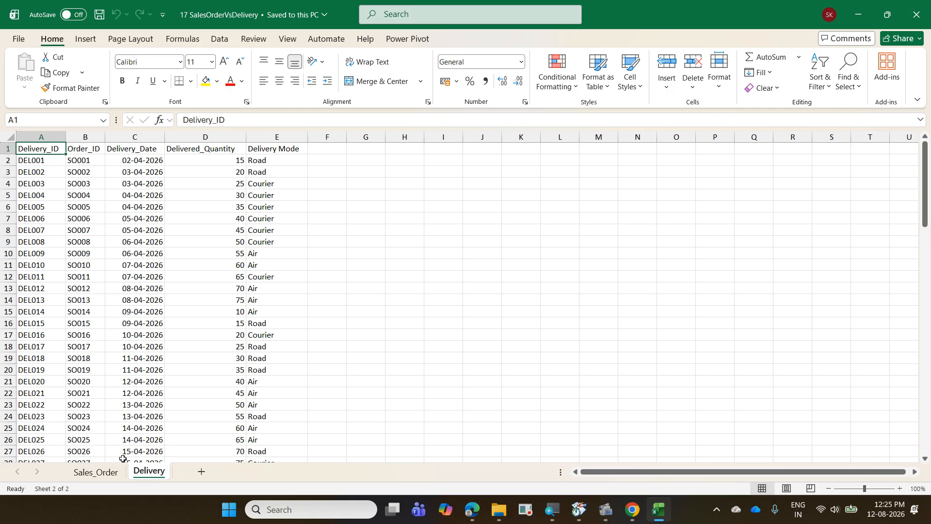
pyautogui.click(34, 362)
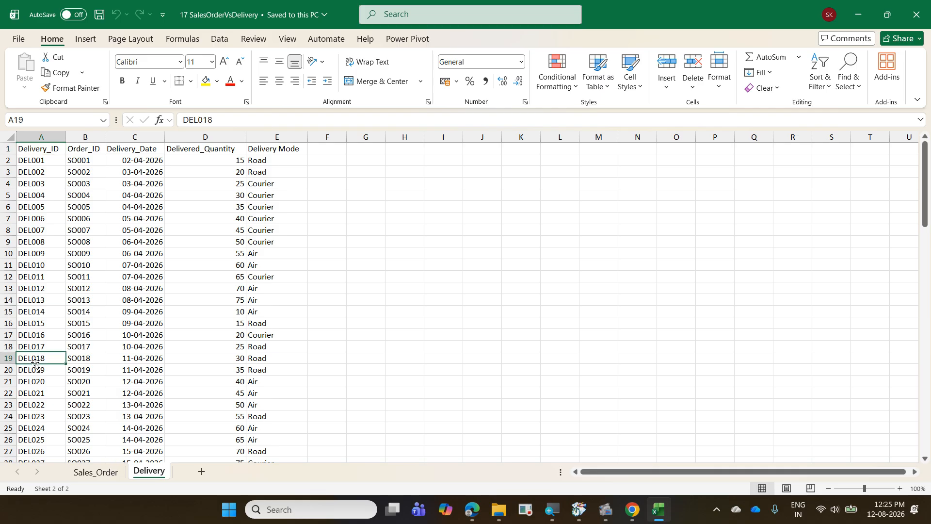
pyautogui.click(94, 472)
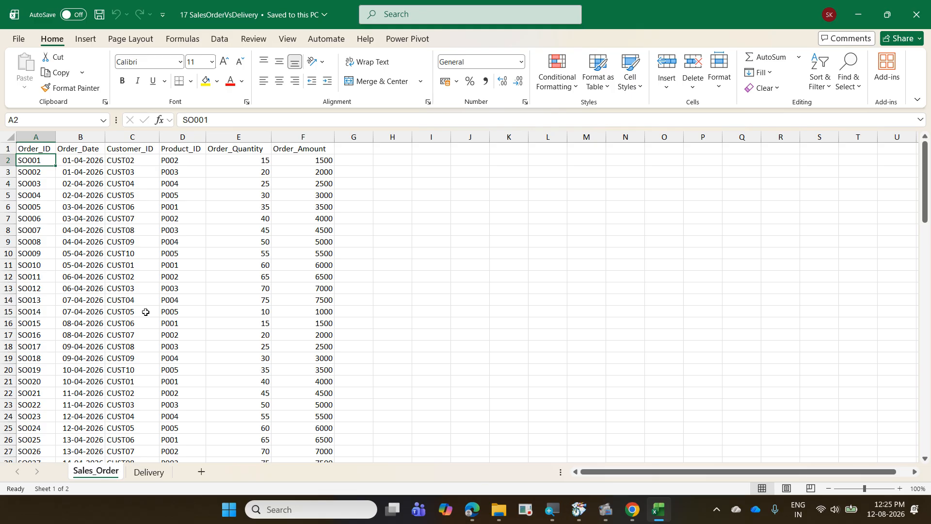
pyautogui.click(32, 274)
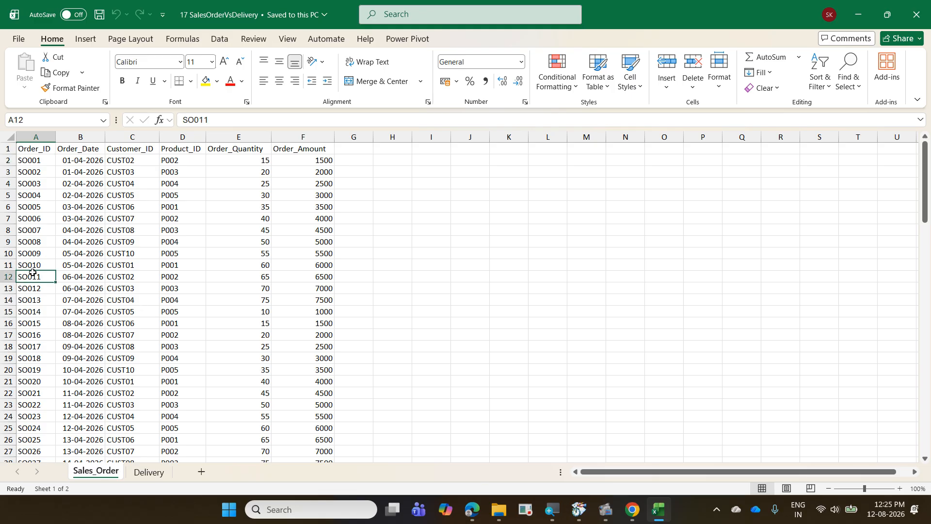
pyautogui.click(114, 327)
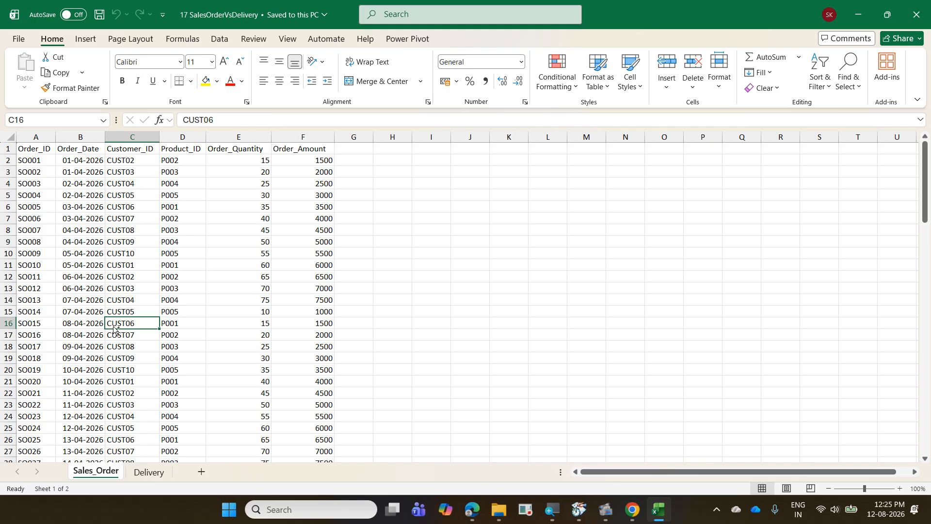
pyautogui.hotkey('ctrl', 'w')
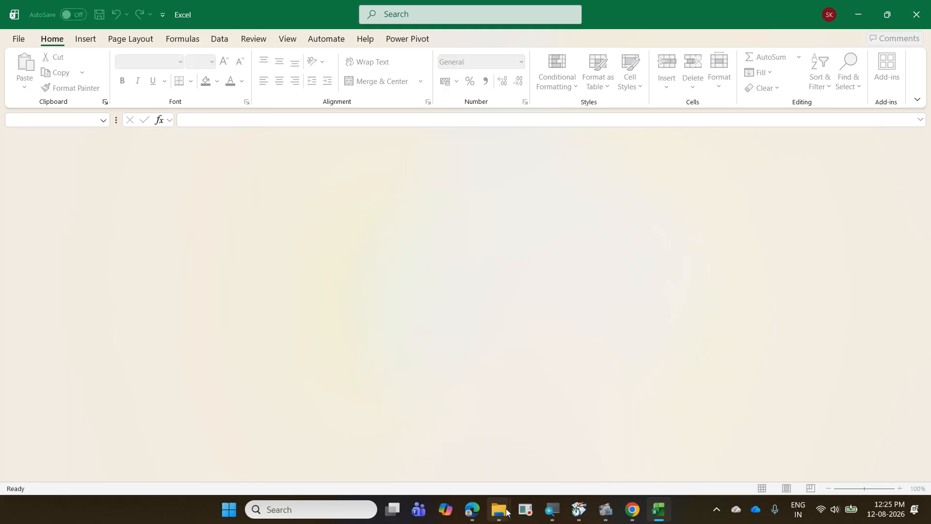
# Open the 20 BusinessTransactions workbook from File Explorer and look through its InvoiceTrans, Customers, Location and Product sheets.
pyautogui.moveTo(499, 511)
pyautogui.click(426, 461)
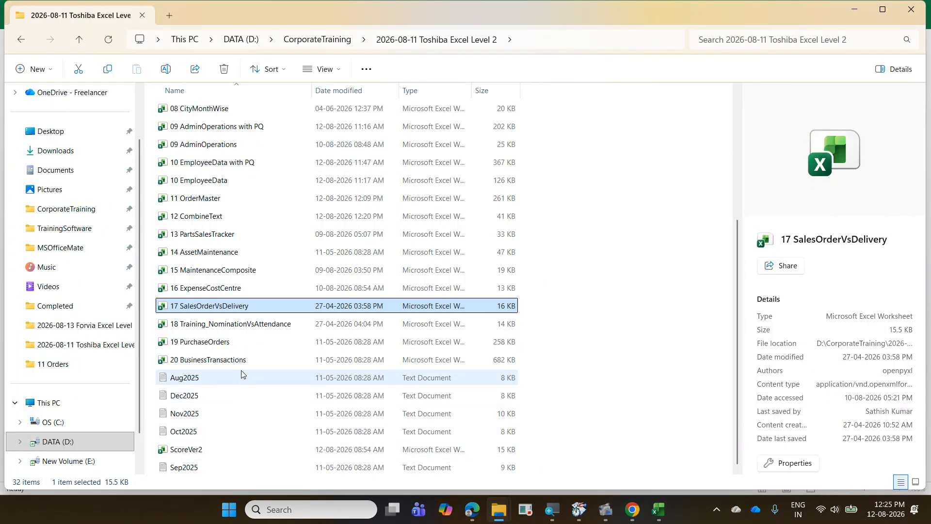
pyautogui.doubleClick(226, 360)
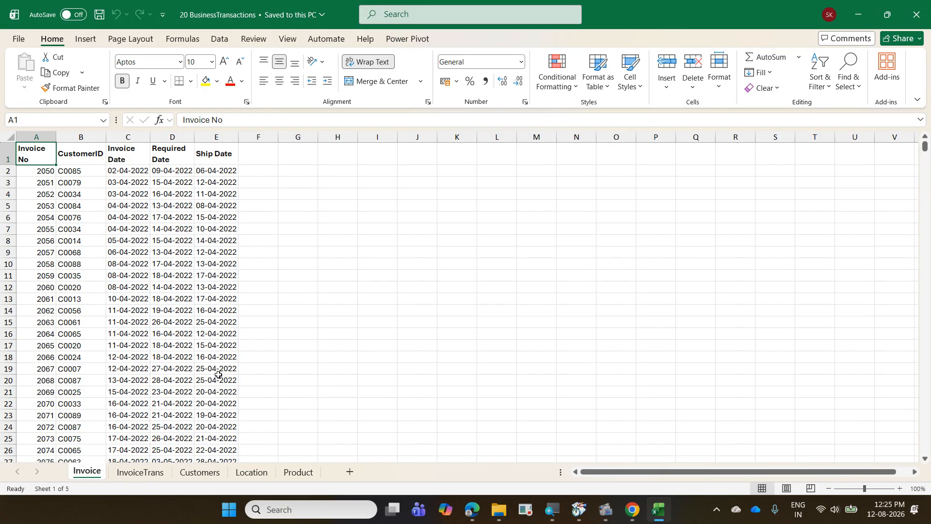
pyautogui.click(135, 472)
pyautogui.click(209, 473)
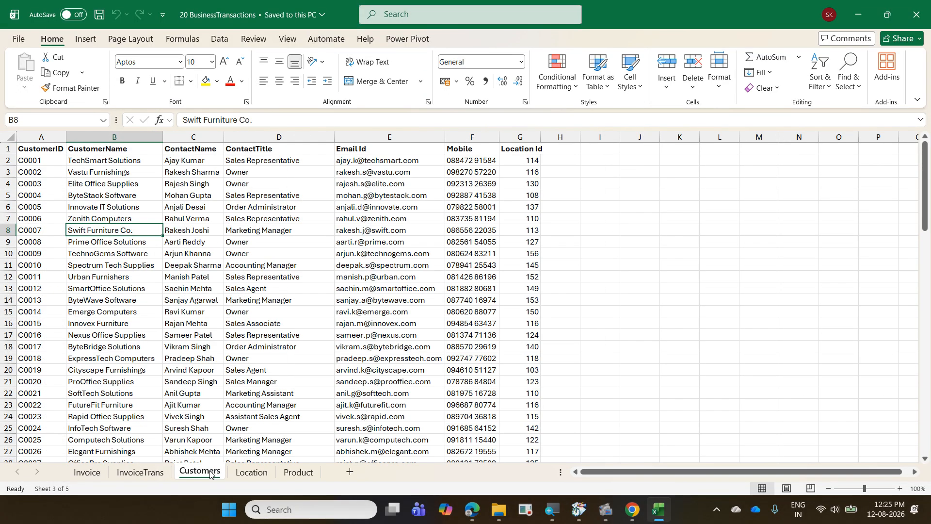
pyautogui.click(251, 473)
pyautogui.click(298, 472)
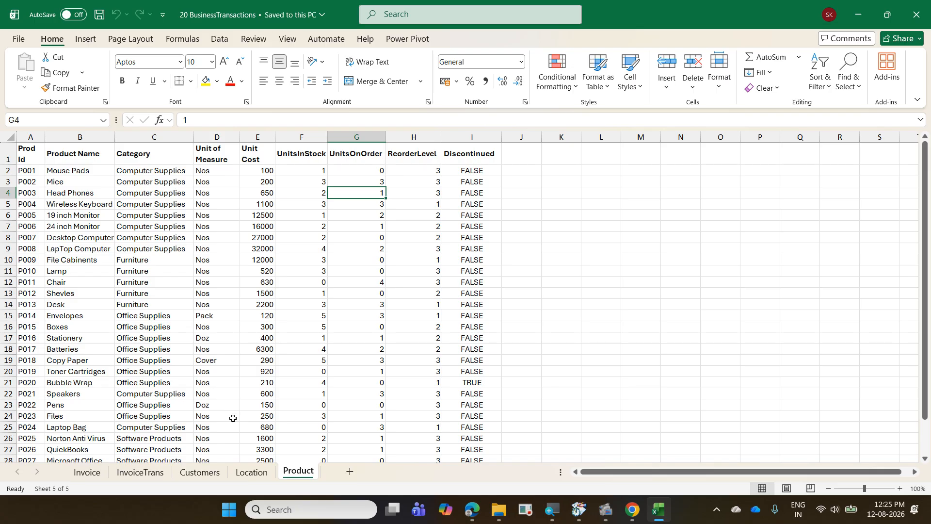
# Review the Invoice, InvoiceTrans, Customers, Location and Product sheets in order, and close the workbook.
pyautogui.click(100, 477)
pyautogui.click(156, 476)
pyautogui.click(200, 473)
pyautogui.click(251, 473)
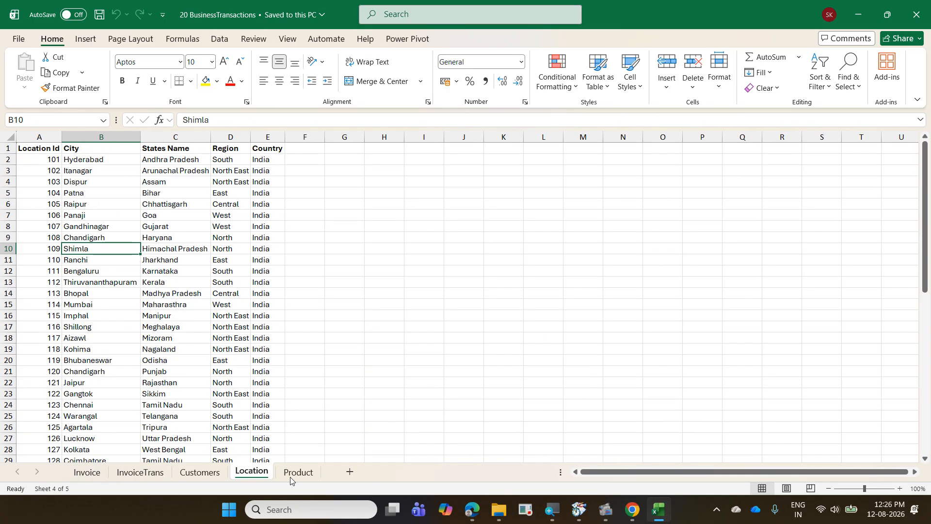
pyautogui.click(299, 473)
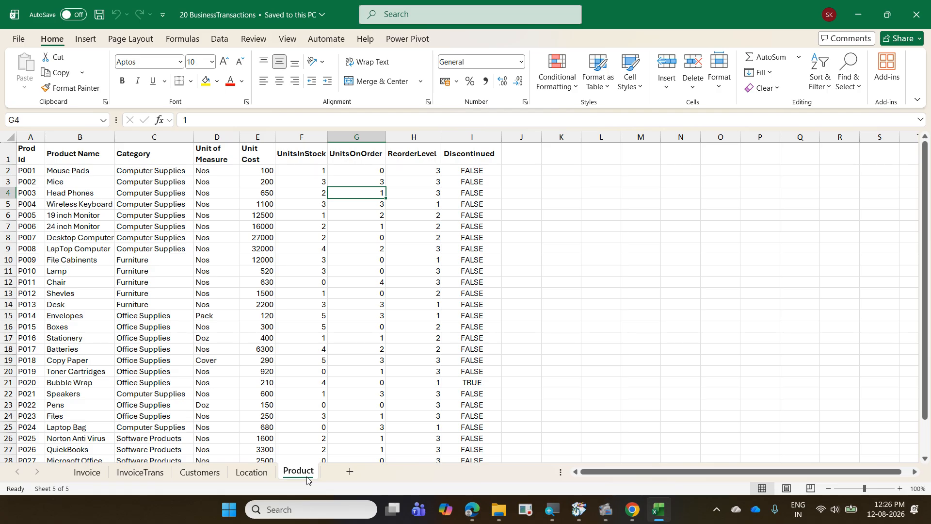
pyautogui.click(288, 356)
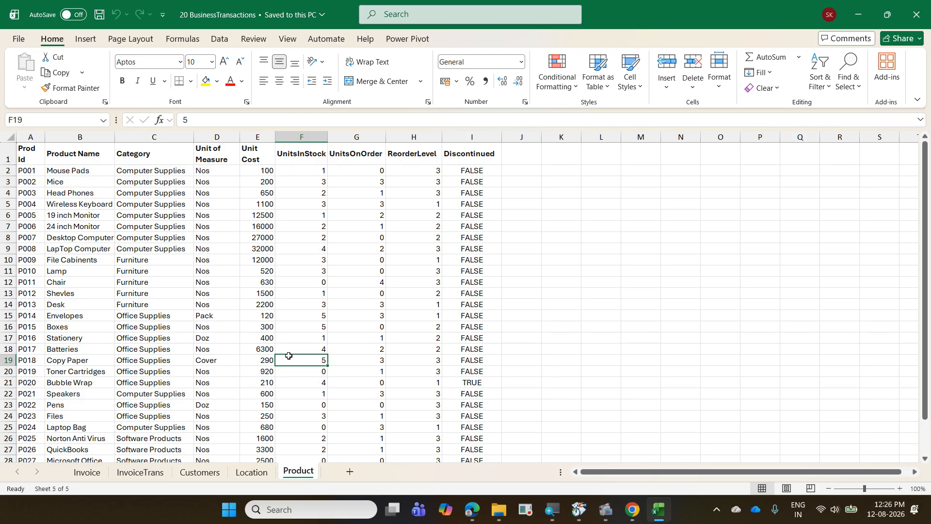
pyautogui.hotkey('ctrl', 'w')
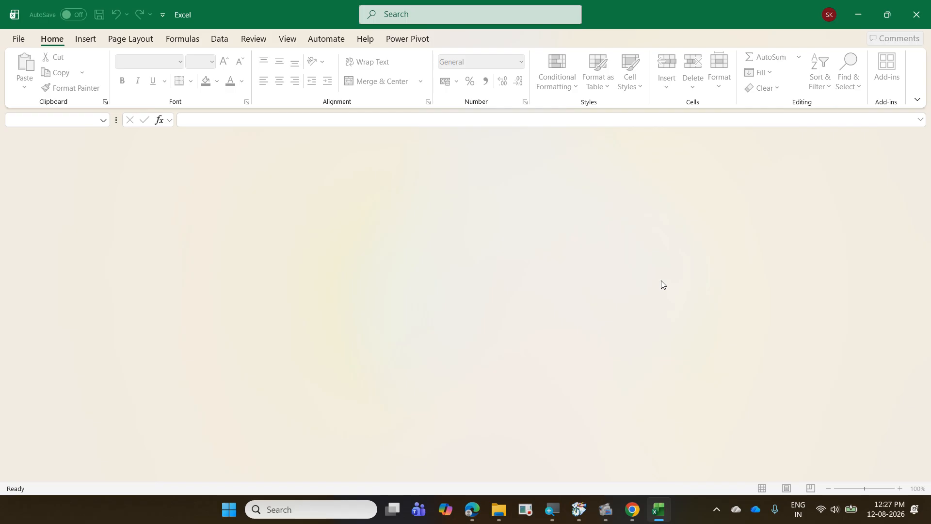
# Minimize Excel and switch to the Screen Record window.
pyautogui.click(856, 15)
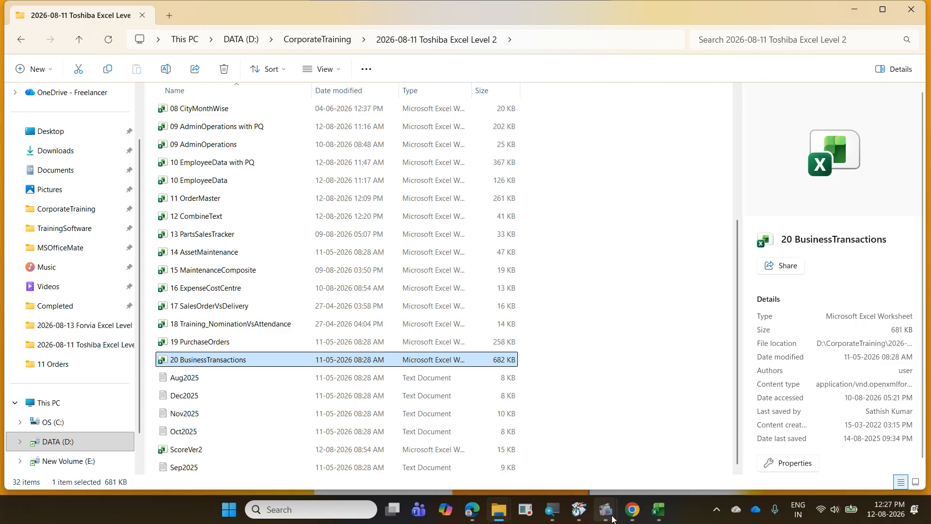
pyautogui.moveTo(606, 509)
pyautogui.click(527, 437)
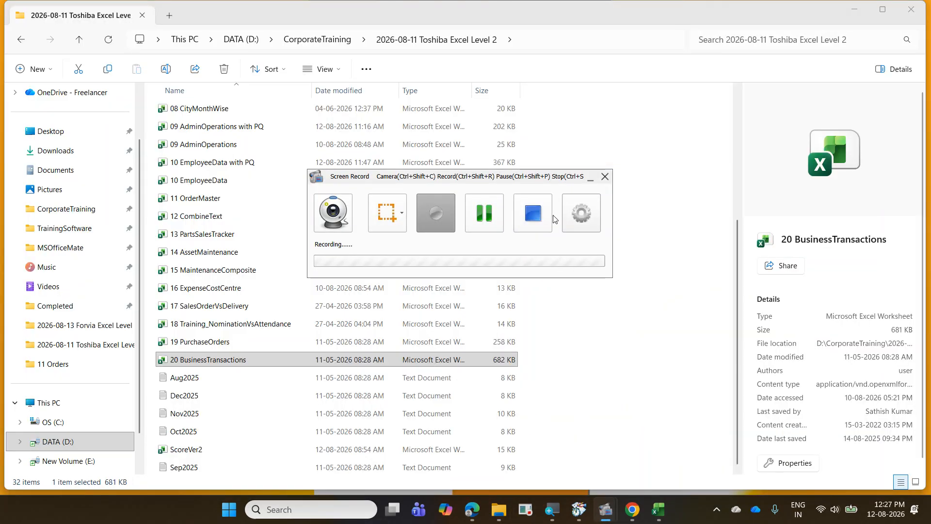